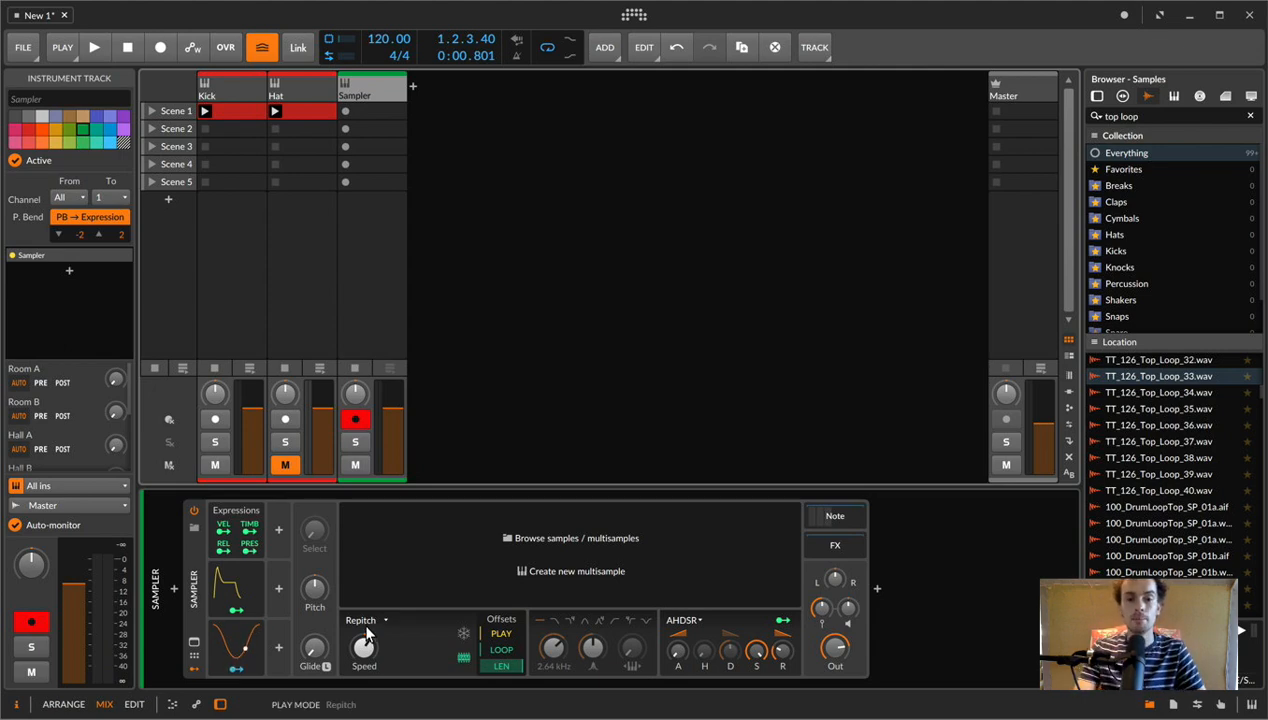
# - Set the Sampler's play mode to Textures for granular playback
pyautogui.click(366, 628)
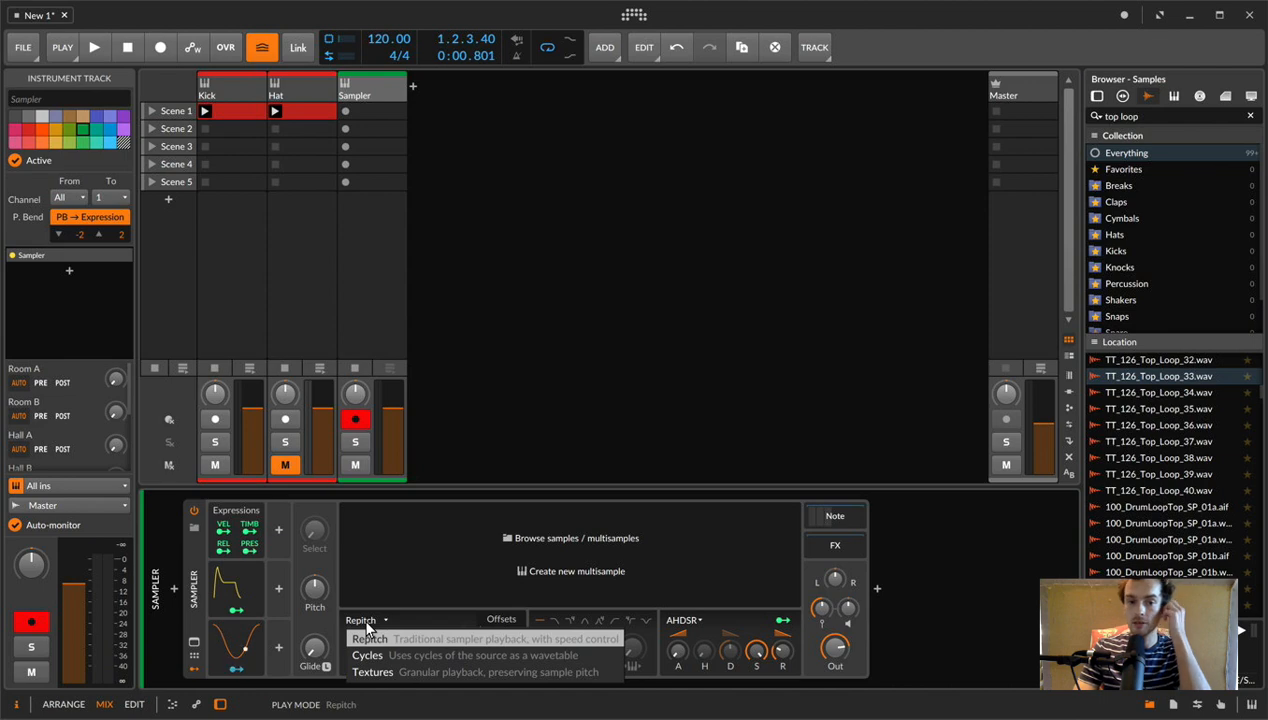
pyautogui.click(433, 538)
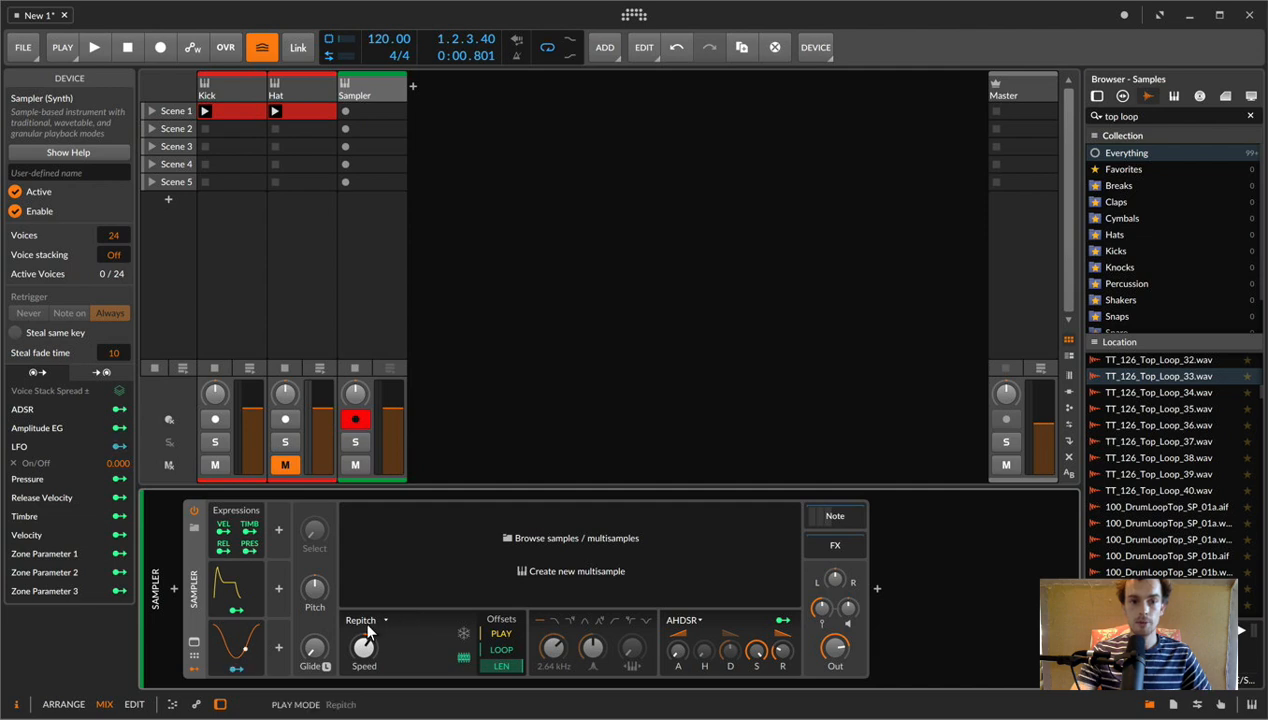
pyautogui.click(354, 88)
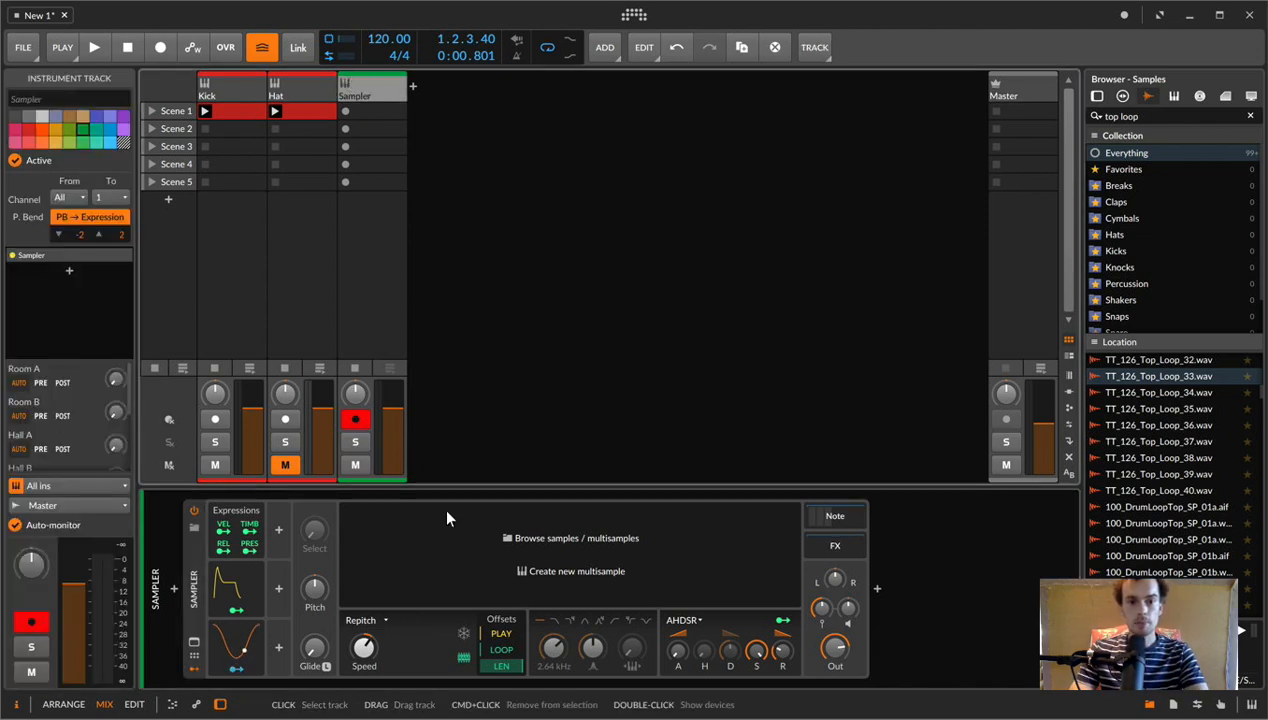
pyautogui.click(361, 620)
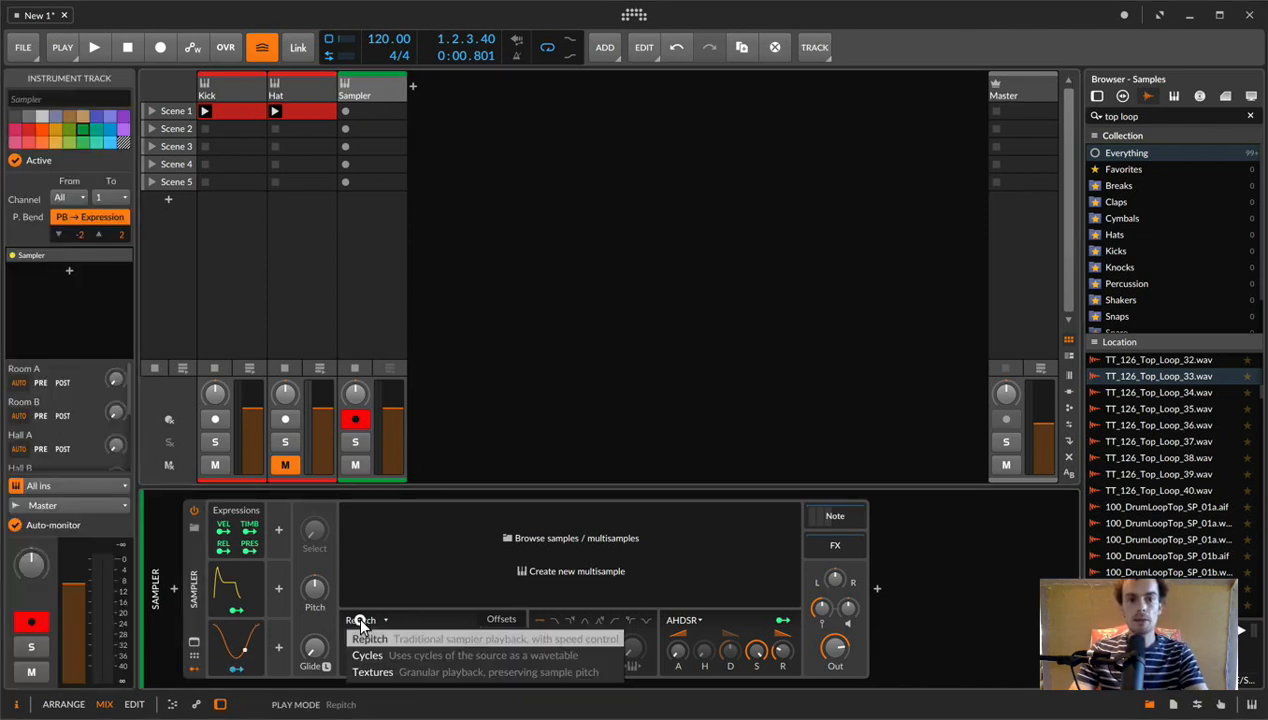
pyautogui.click(474, 674)
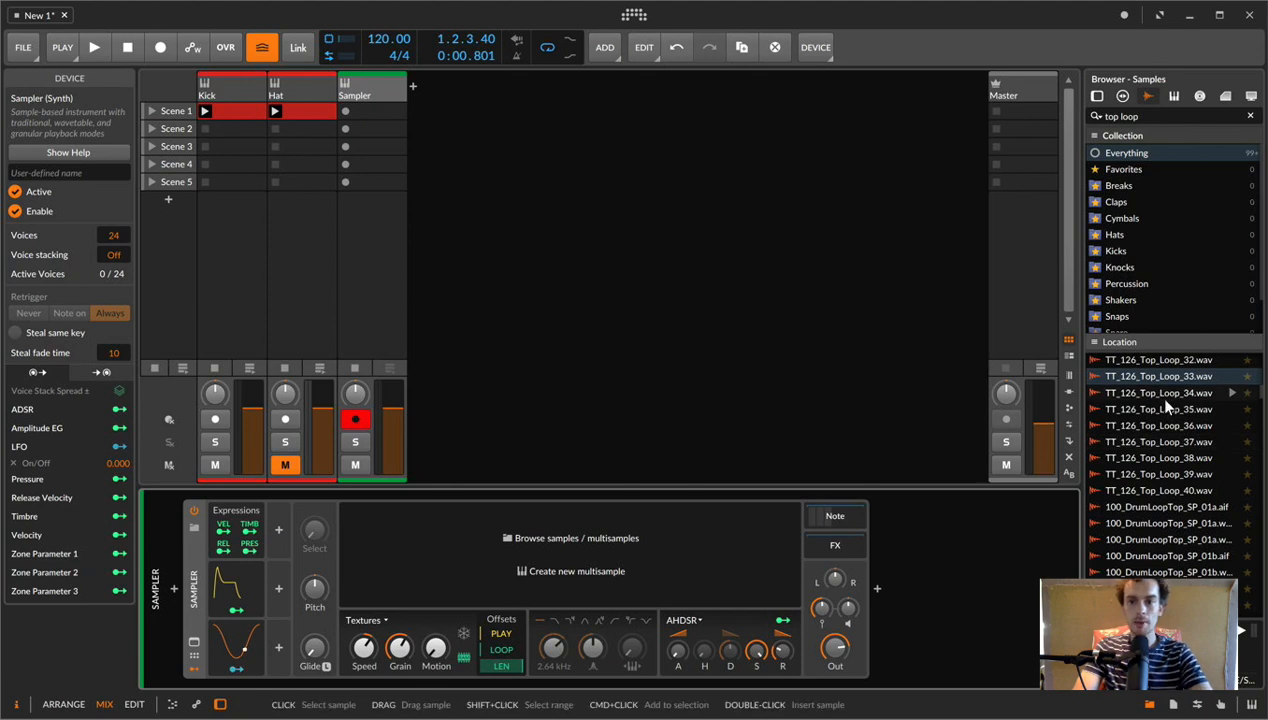
# - Load the sample 100_DrumLoopTop_SP_01b.wav from the browser into the empty Sampler
pyautogui.click(1153, 572)
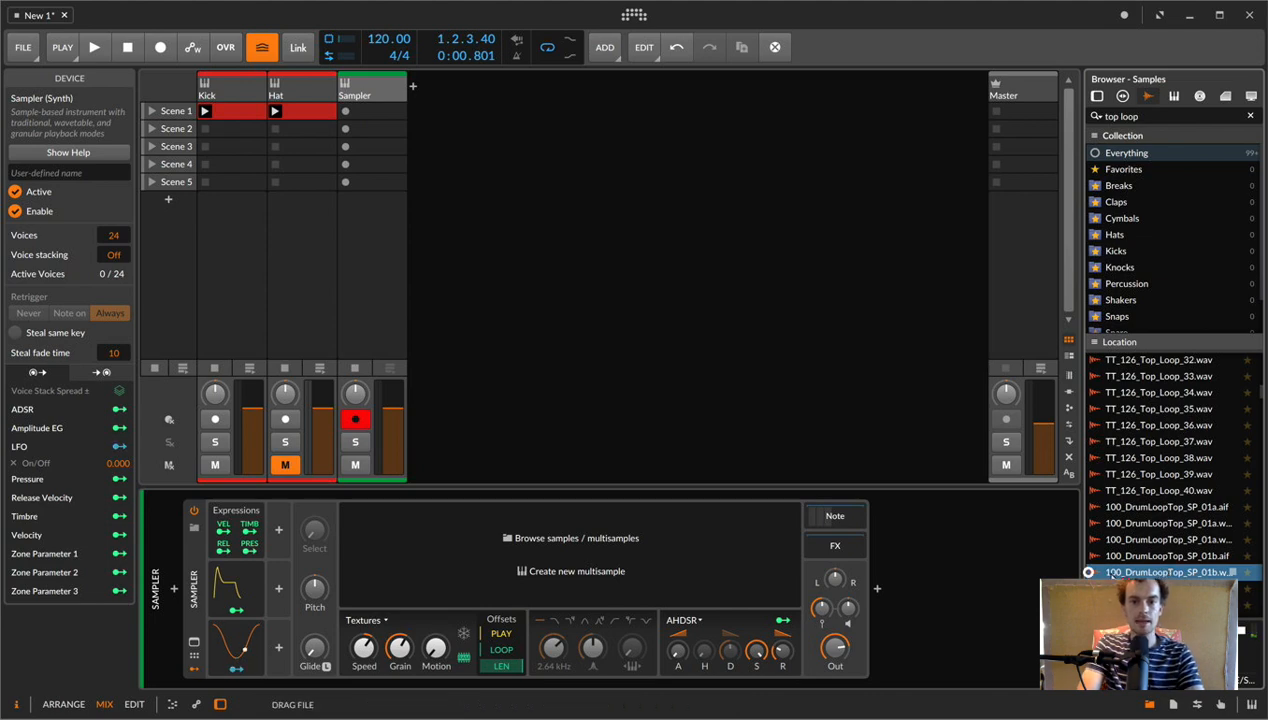
pyautogui.moveTo(1166, 573); pyautogui.dragTo(709, 557)
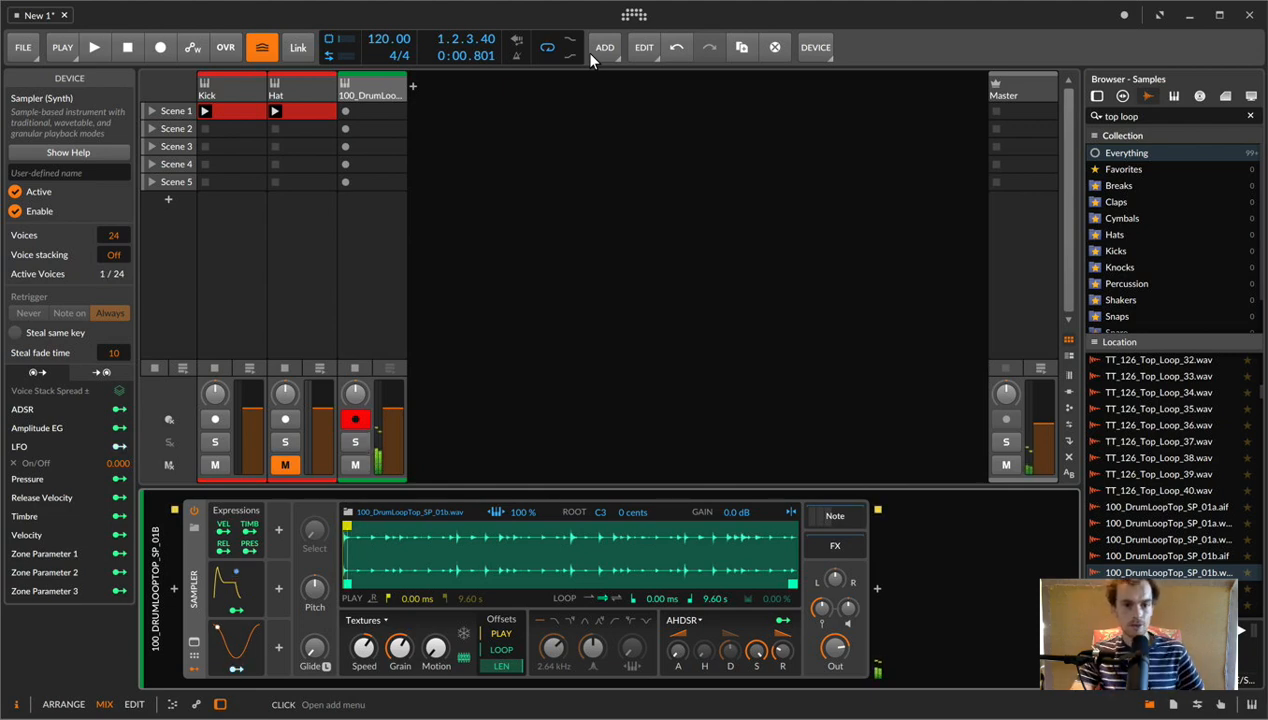
# - Switch the sample's keytracking to 0 % and back to 100 %, and freeze the playhead
pyautogui.click(492, 510)
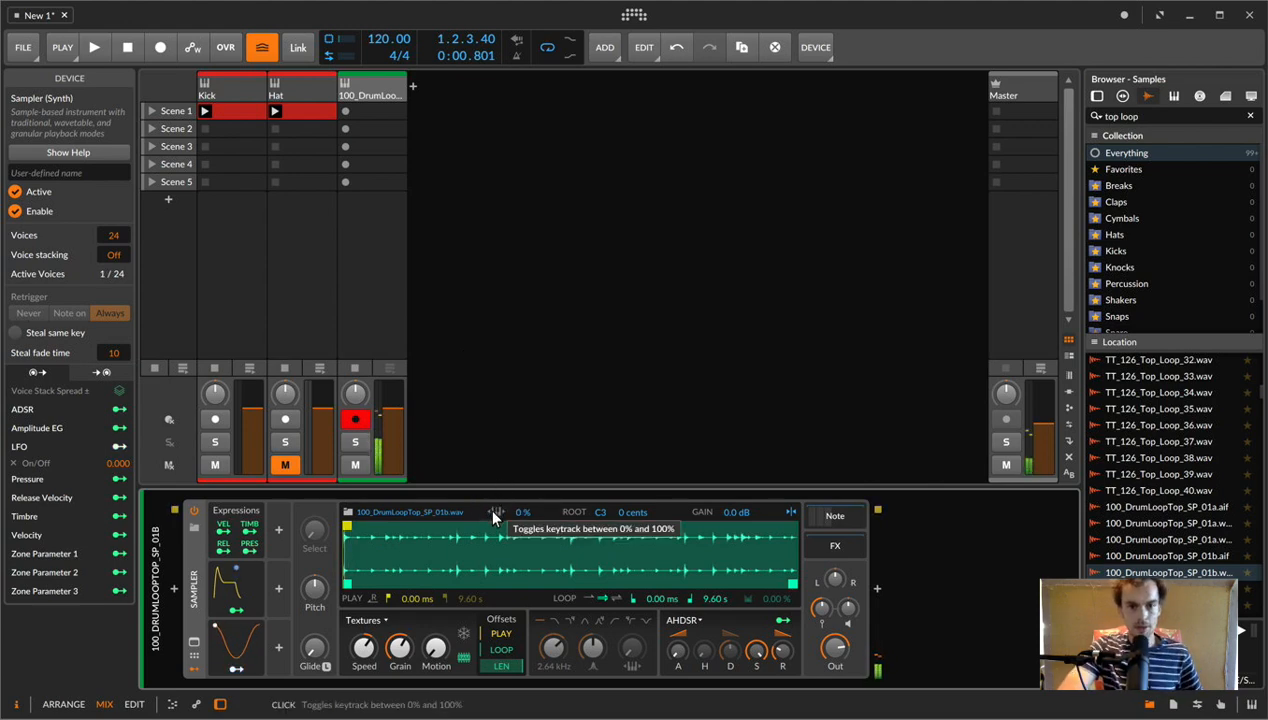
pyautogui.click(492, 511)
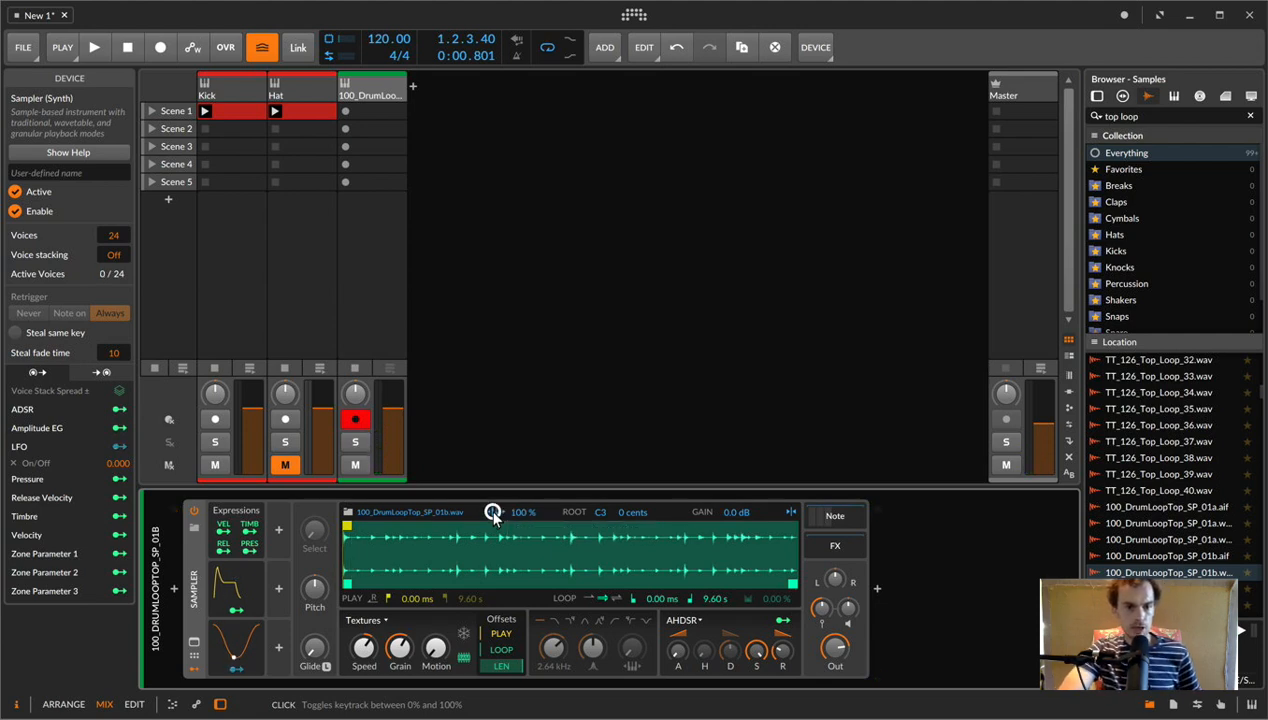
pyautogui.click(464, 634)
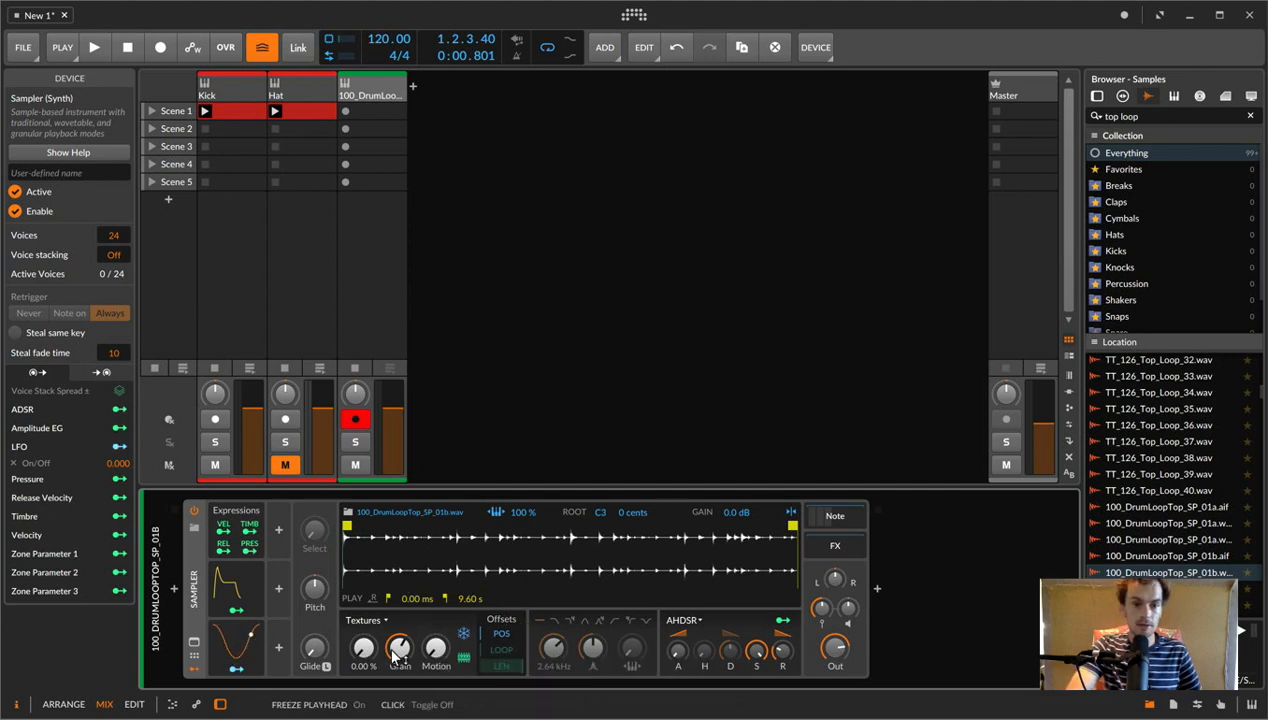
# - Examine the Sampler's interactive help overlay with its parameter descriptions, and close it
pyautogui.press('section')
pyautogui.press('section')
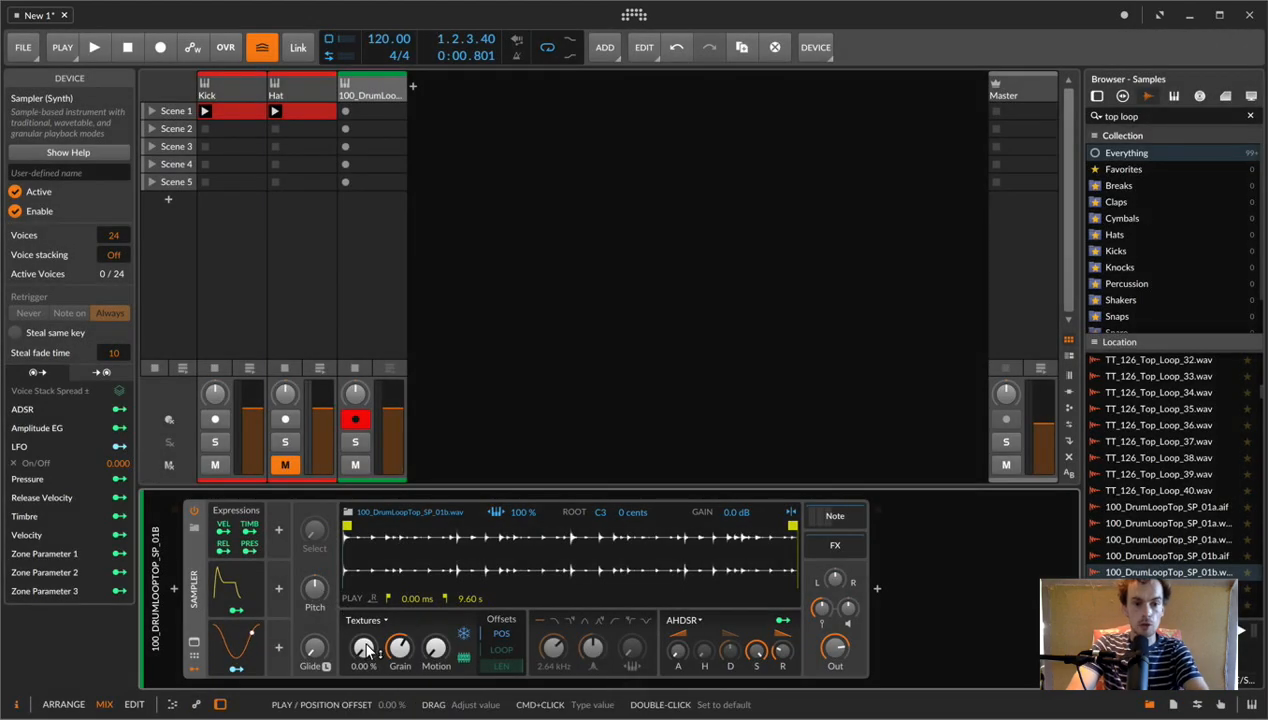
pyautogui.press('section')
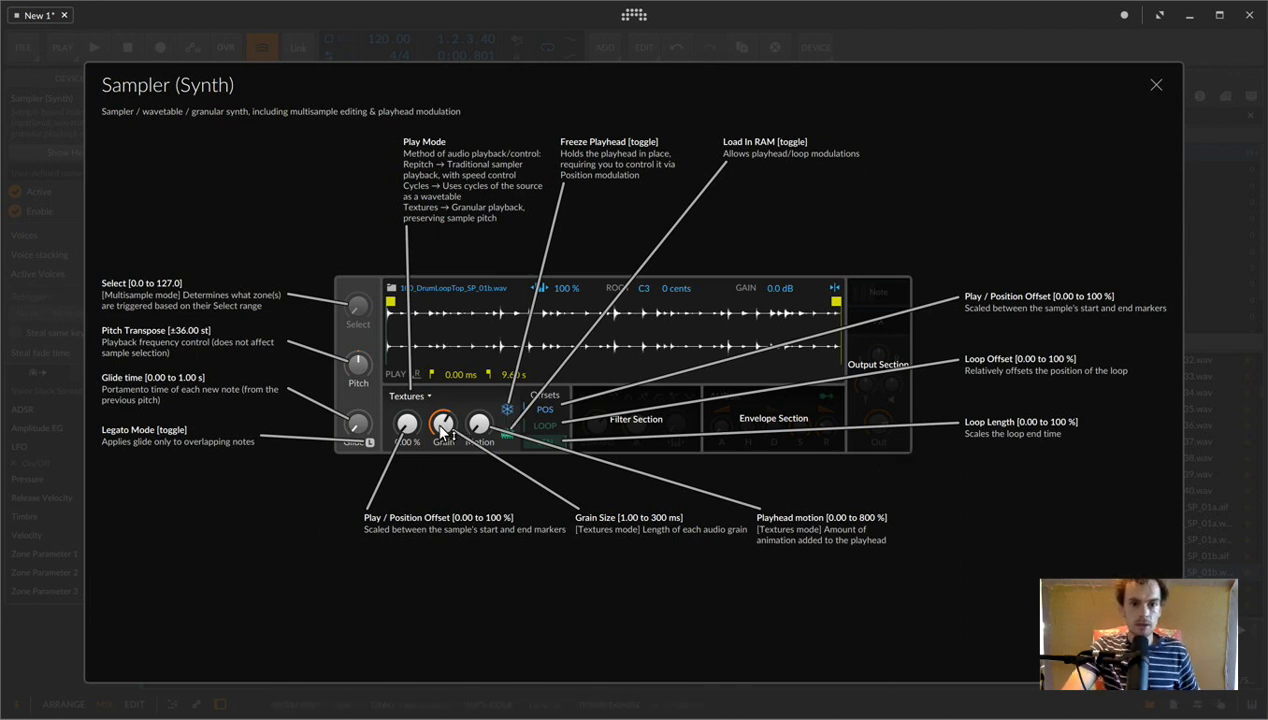
pyautogui.moveTo(406, 424)
pyautogui.mouseDown()
pyautogui.moveTo(415, 460)
pyautogui.moveTo(416, 424)
pyautogui.mouseUp()
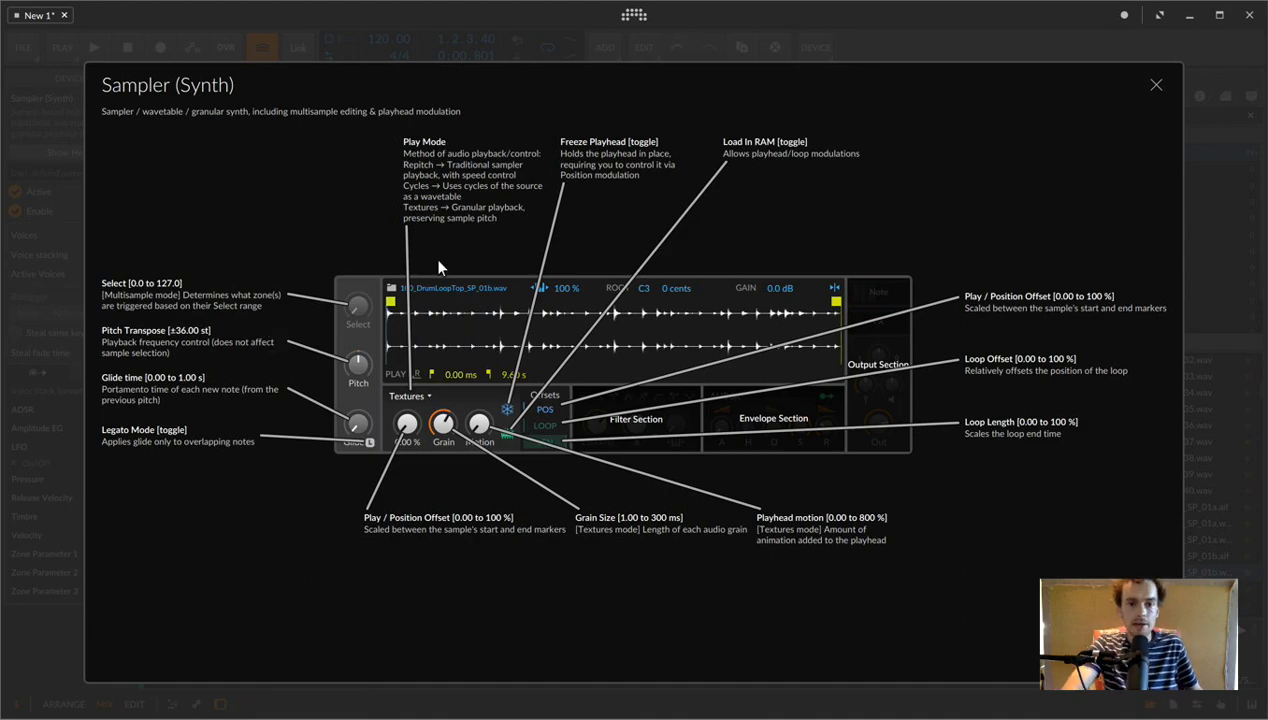
pyautogui.click(438, 263)
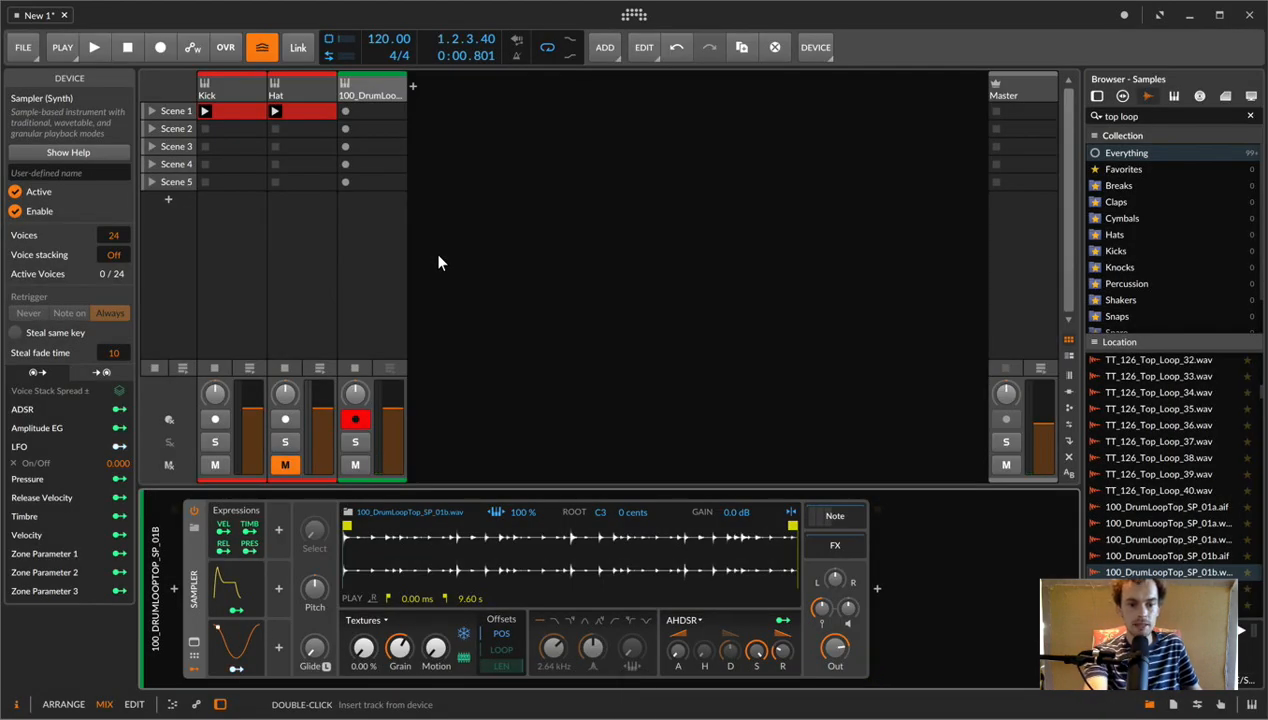
pyautogui.press('section')
pyautogui.press('section')
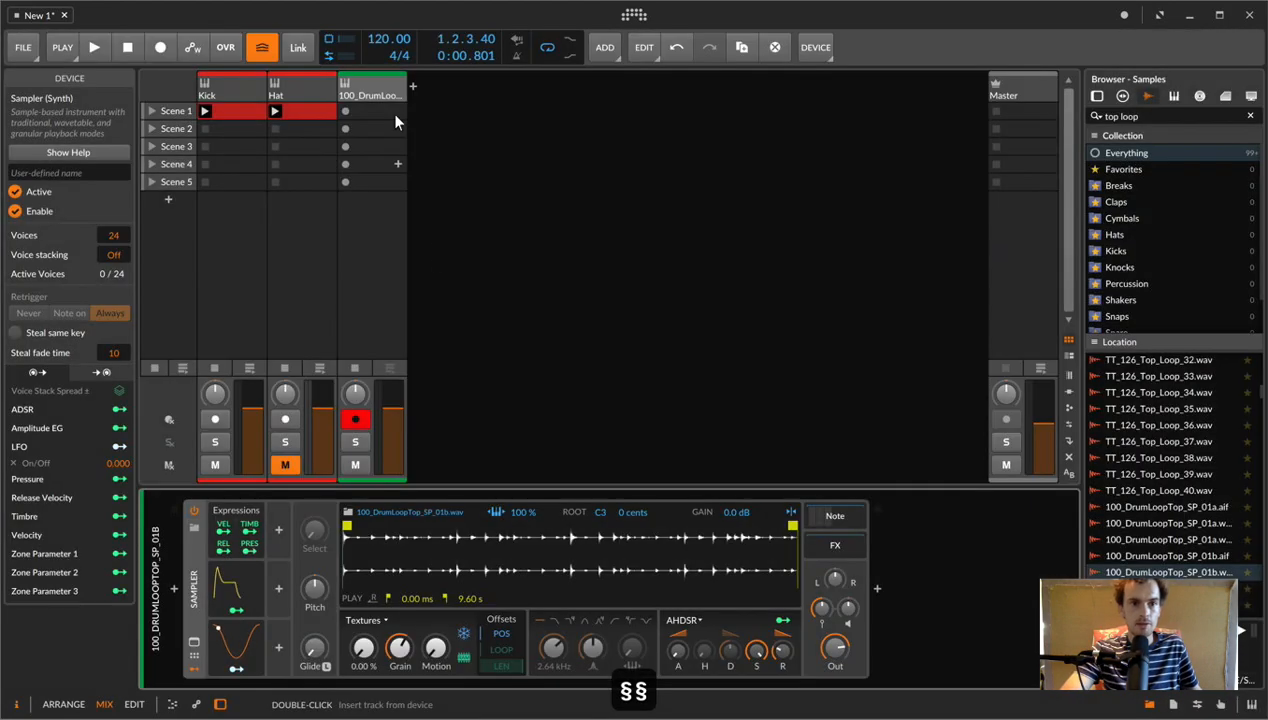
# - Insert a Reverb device after the Sampler on the Hat track
pyautogui.click(298, 90)
pyautogui.click(193, 551)
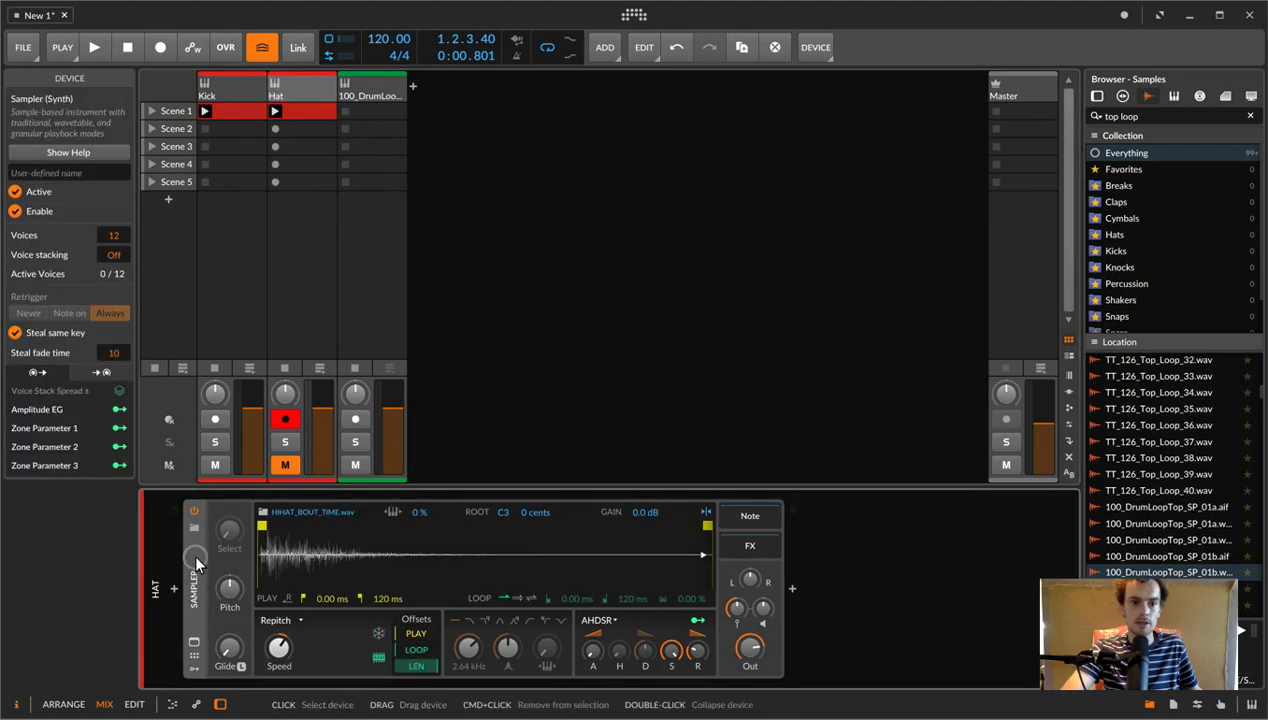
pyautogui.click(794, 594)
pyautogui.write('rev')
pyautogui.press('Down')
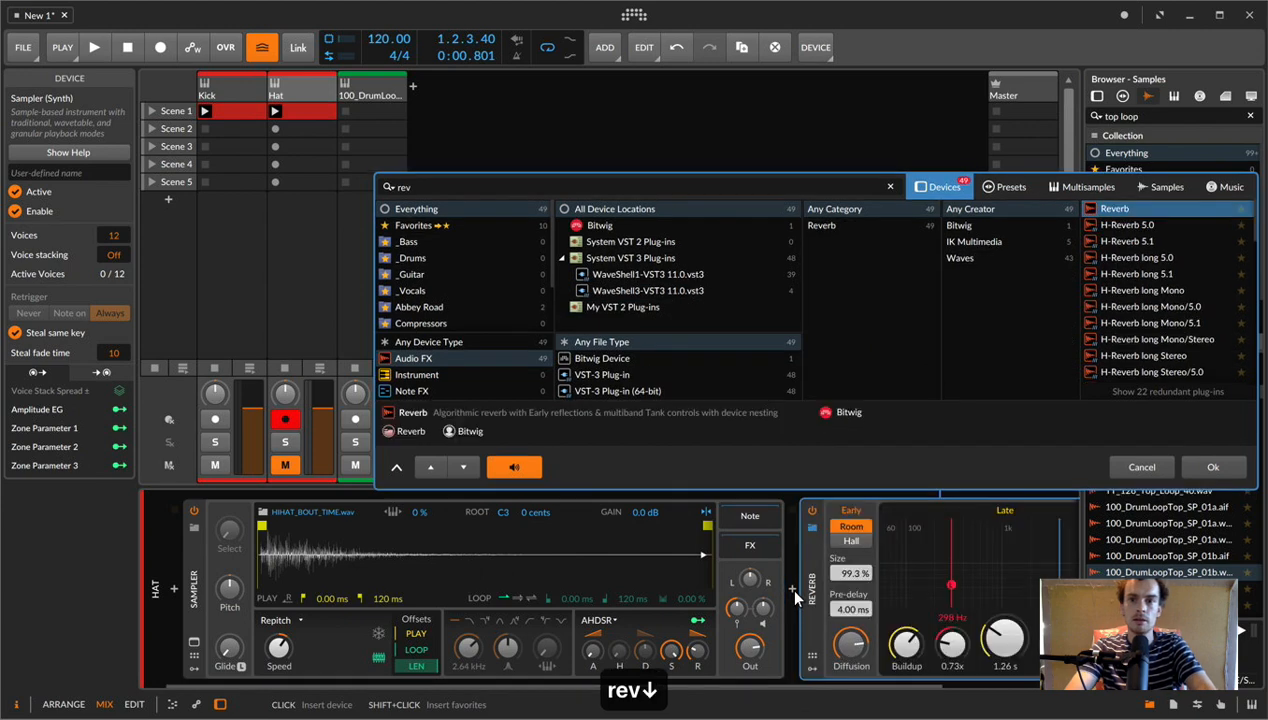
pyautogui.press('Return')
# - Try the reverb time control at 31.6 s in the Reverb's help overlay, and delete the Reverb device
pyautogui.press('section')
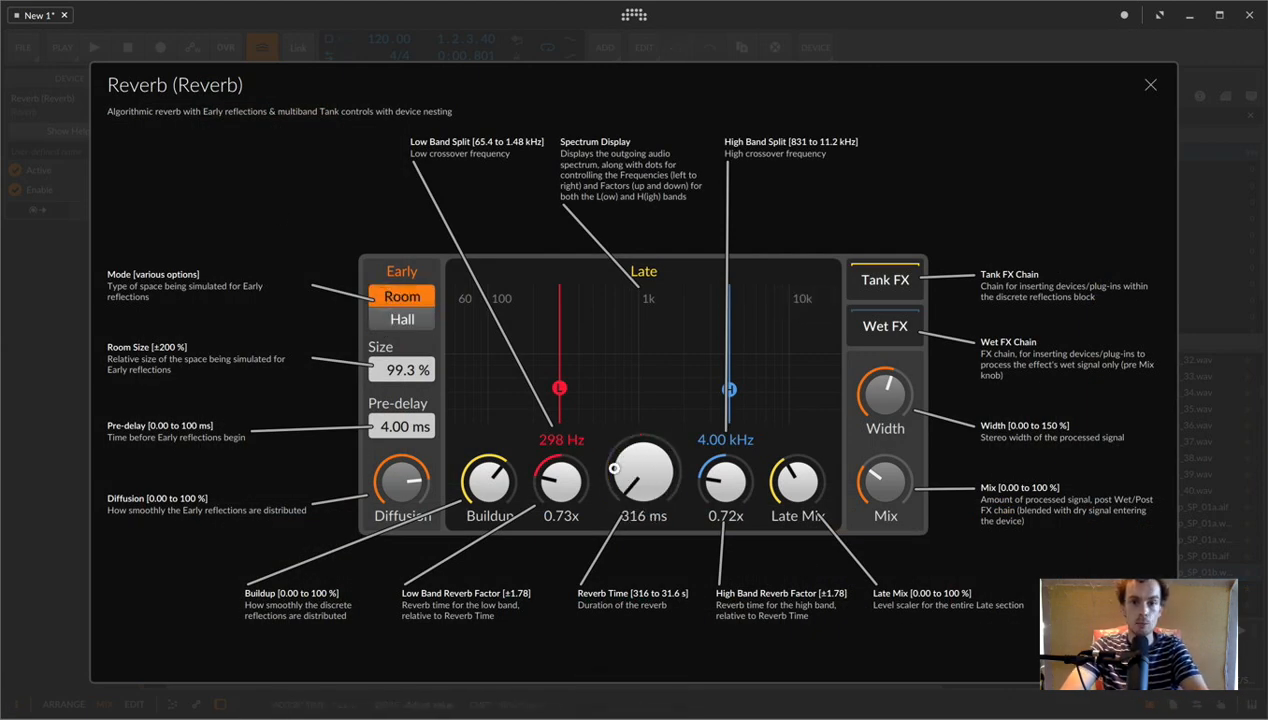
pyautogui.click(1150, 86)
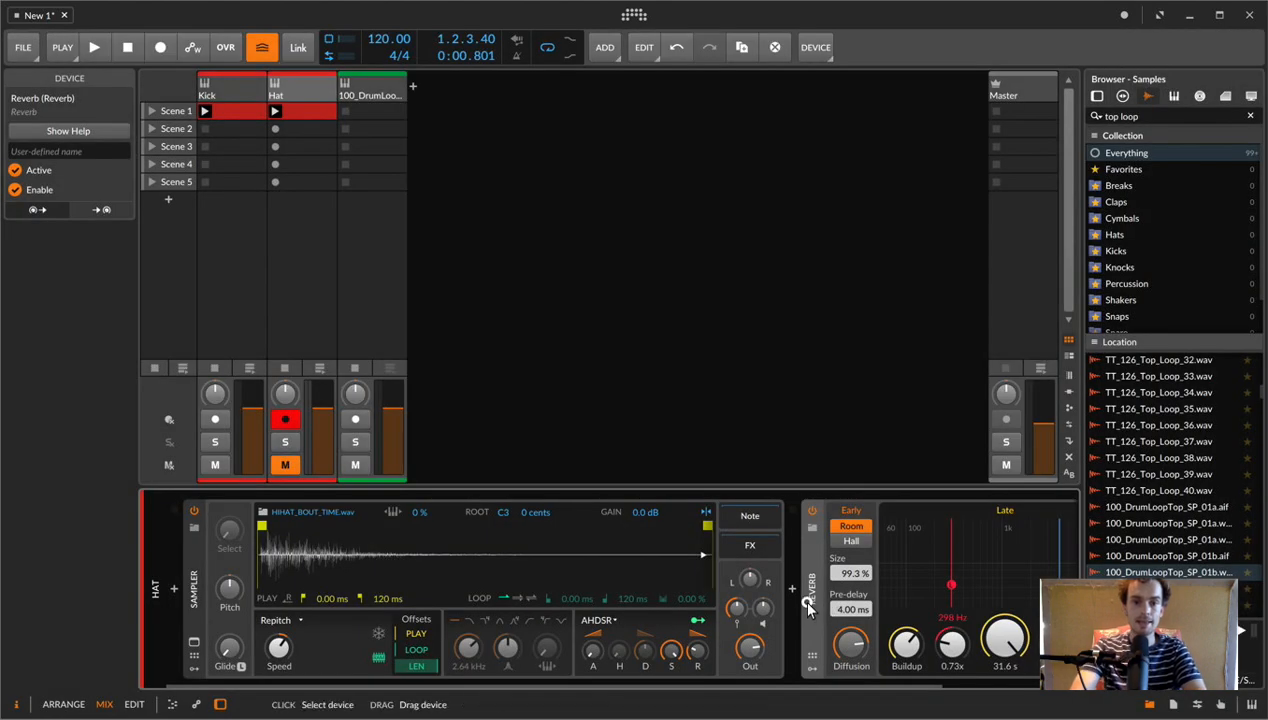
pyautogui.press('BackSpace')
# - Create an empty clip in Scene 1 of the drum loop track and show it for editing
pyautogui.click(376, 95)
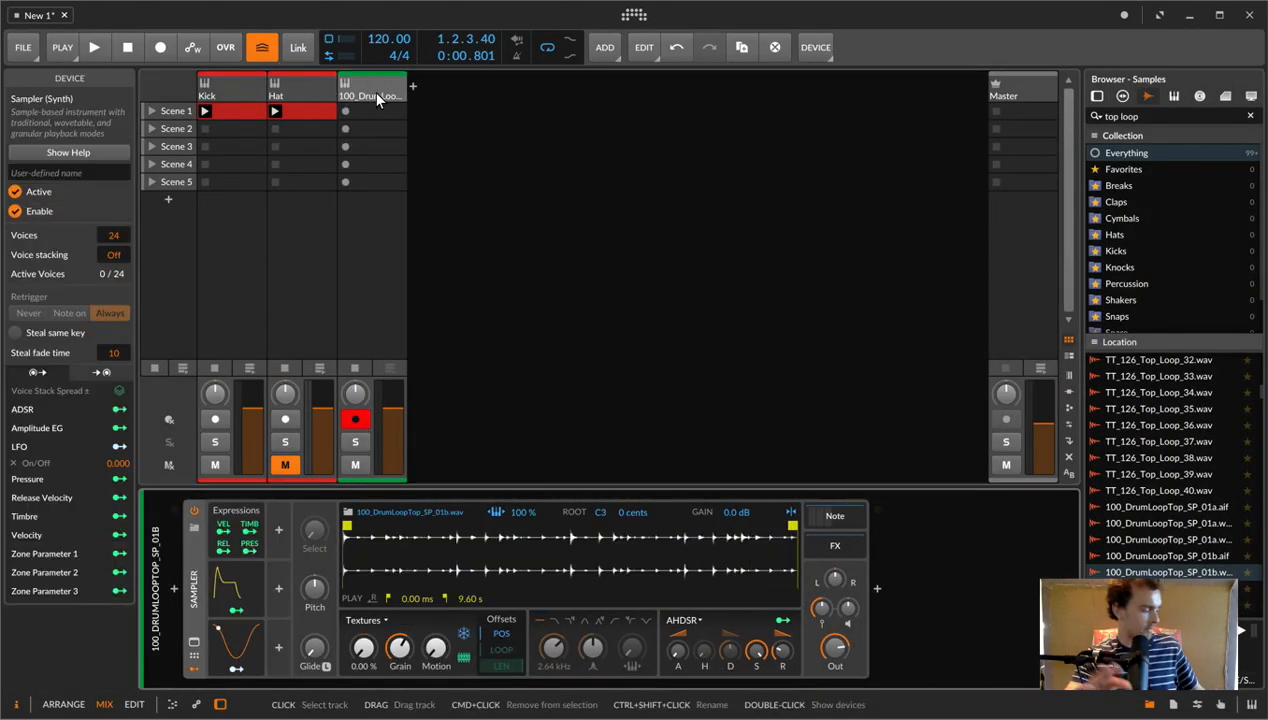
pyautogui.click(376, 95)
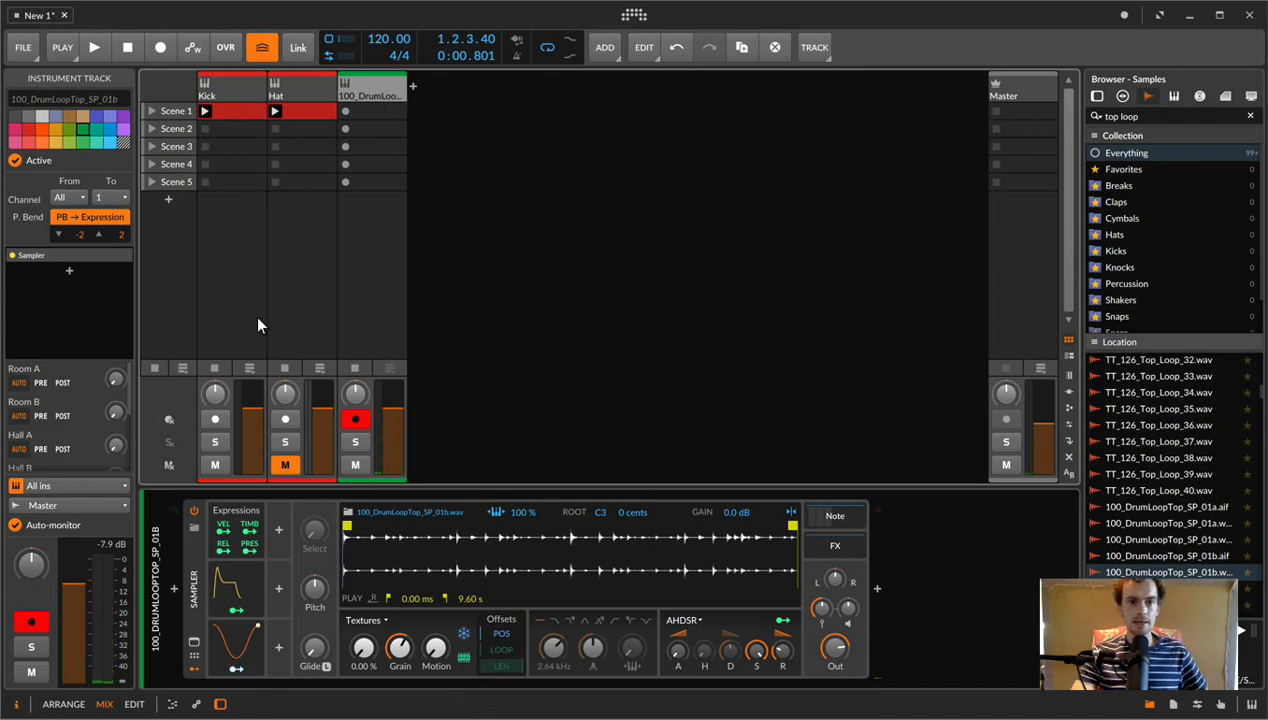
pyautogui.doubleClick(388, 114)
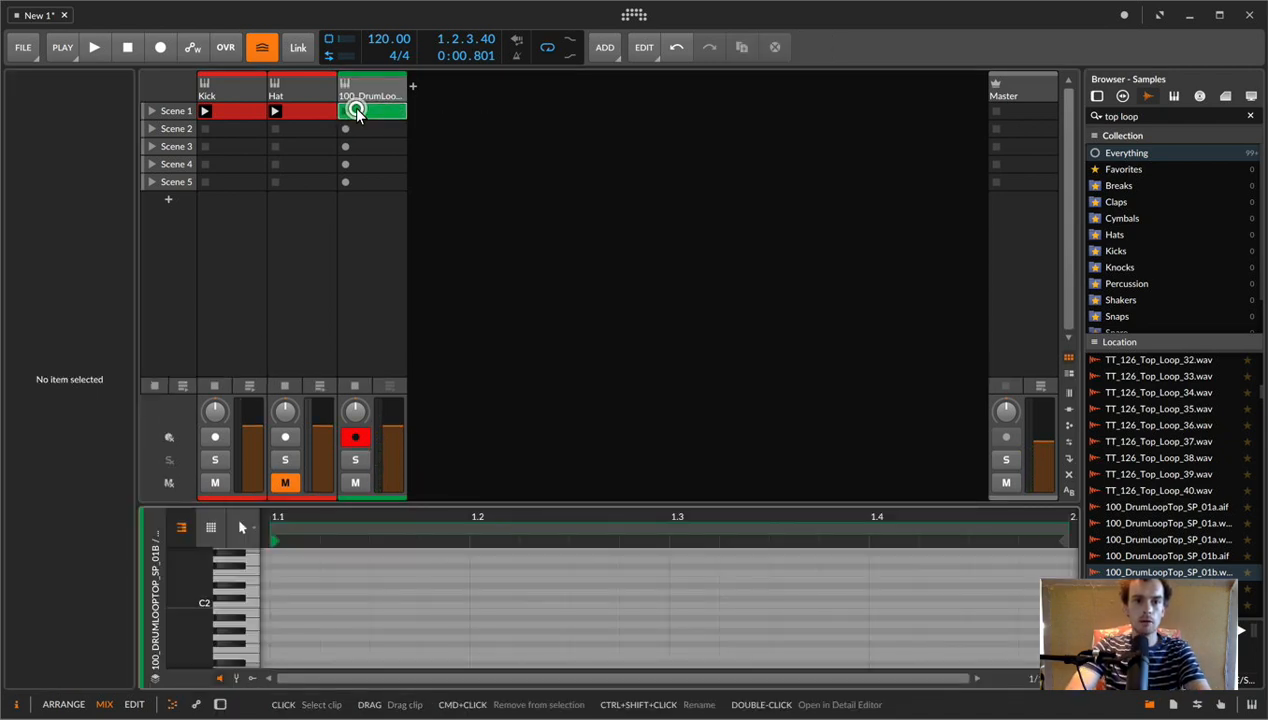
# - Add a C2 note at the clip's start, extend it past the clip's end, and transpose it up an octave to C3
pyautogui.doubleClick(286, 606)
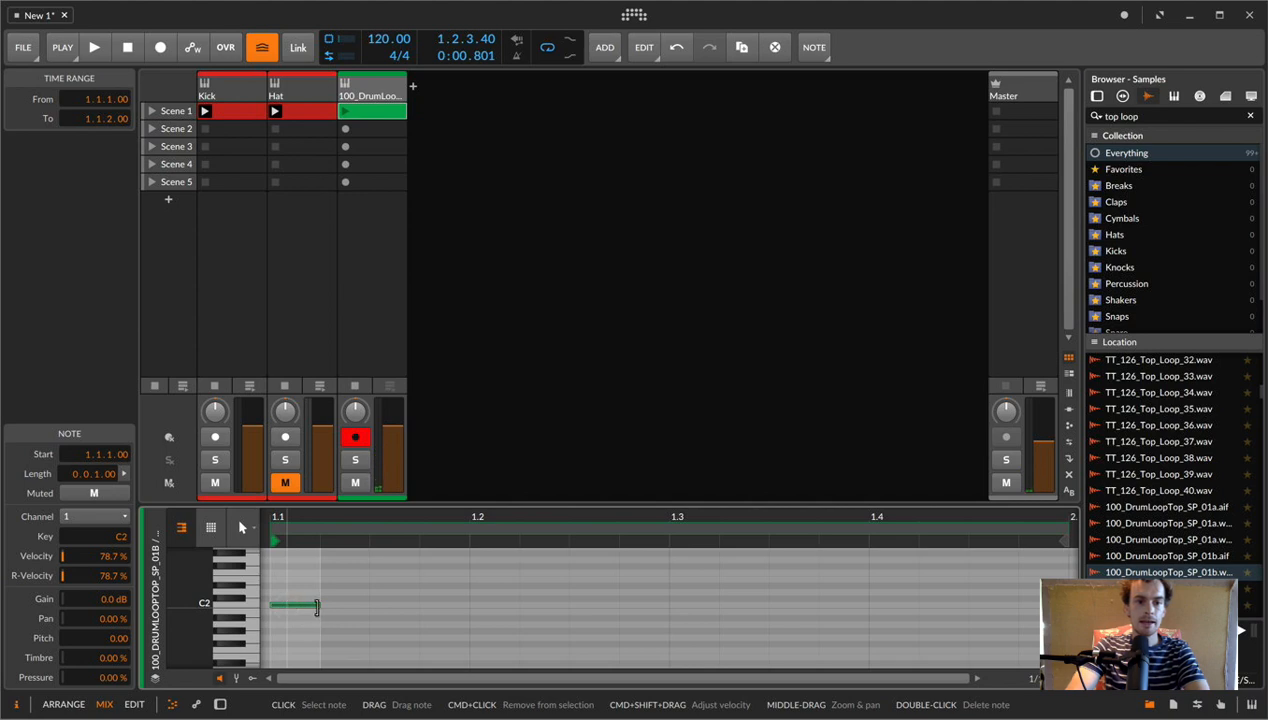
pyautogui.moveTo(311, 606); pyautogui.dragTo(1030, 606)
pyautogui.hotkey('shift', 'Up')
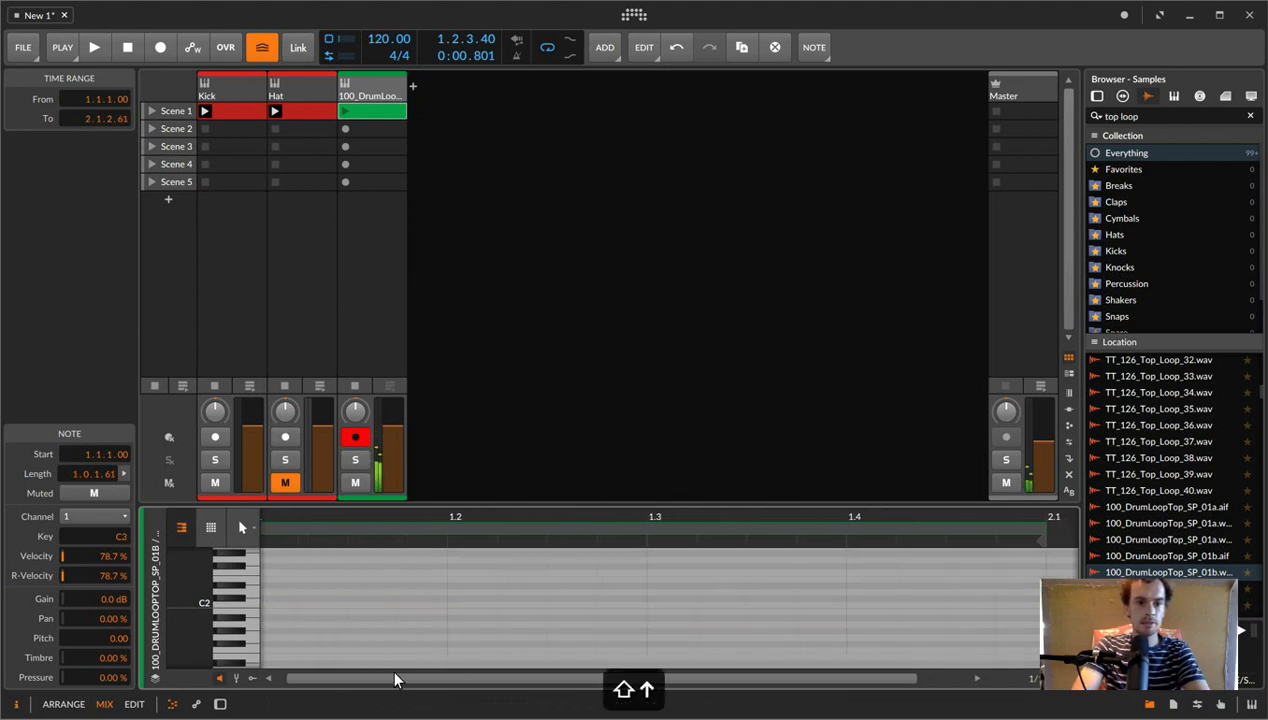
pyautogui.hscroll(-3, 393, 620)
pyautogui.scroll(2, 393, 620)
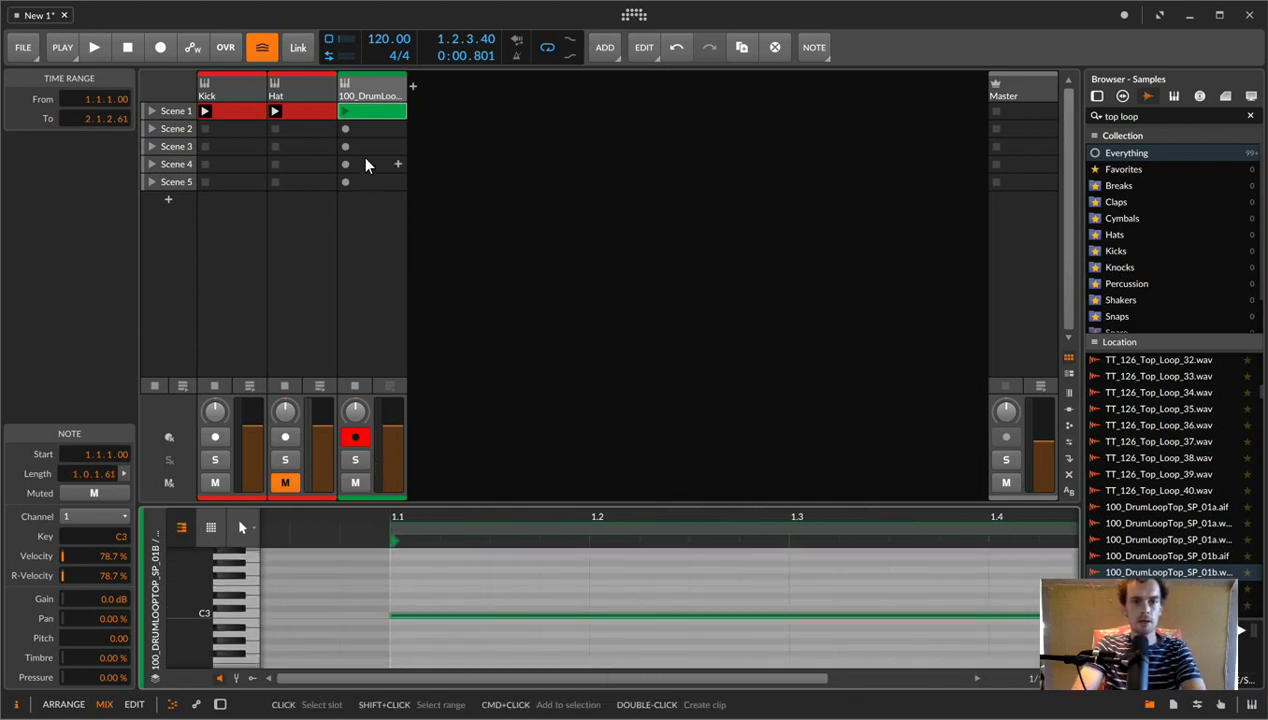
# - Launch the drum loop track's Scene 1 clip to hear it, and stop playback
pyautogui.click(351, 118)
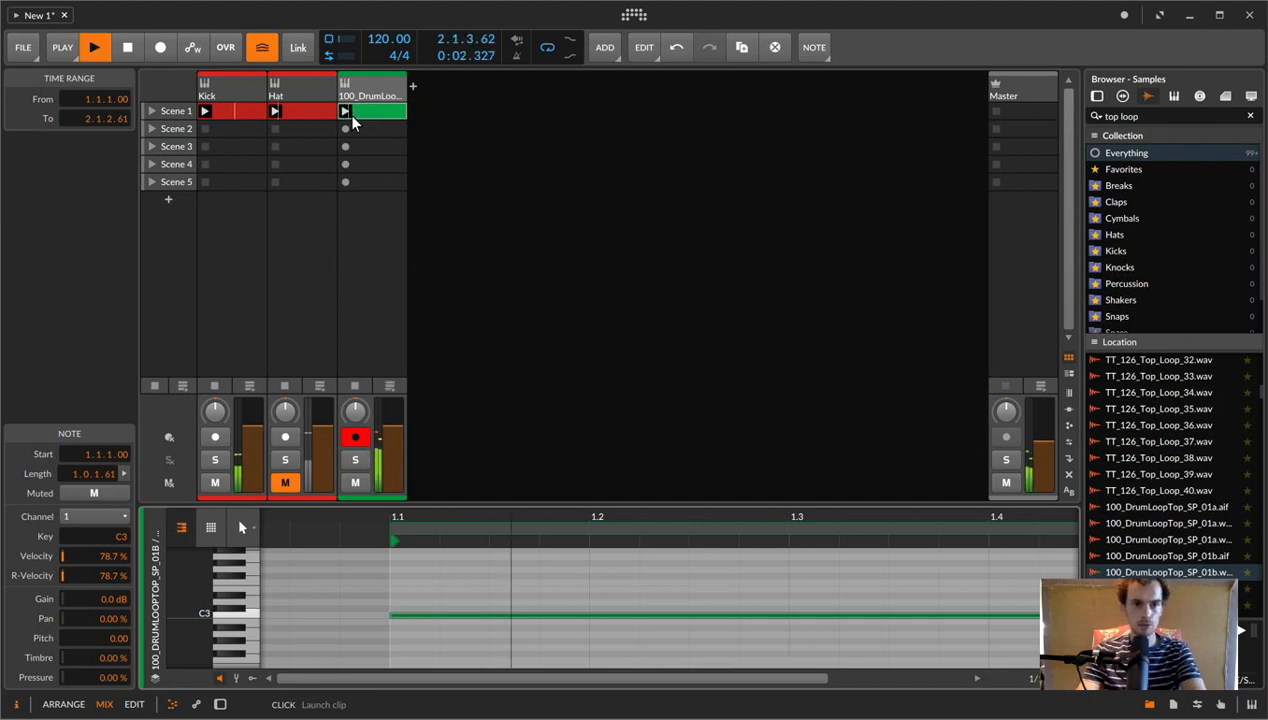
pyautogui.press('space')
# - Insert an Arpeggiator before the Sampler on the drum loop track and audition it briefly
pyautogui.doubleClick(358, 105)
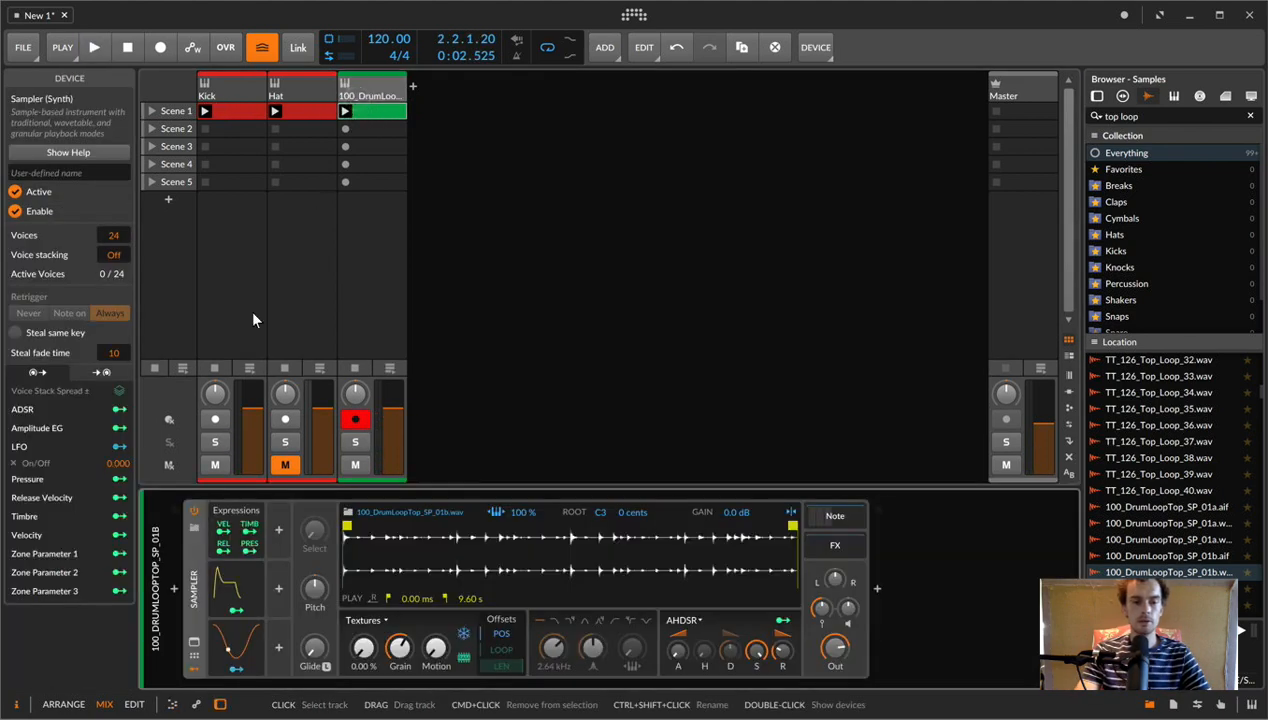
pyautogui.click(174, 594)
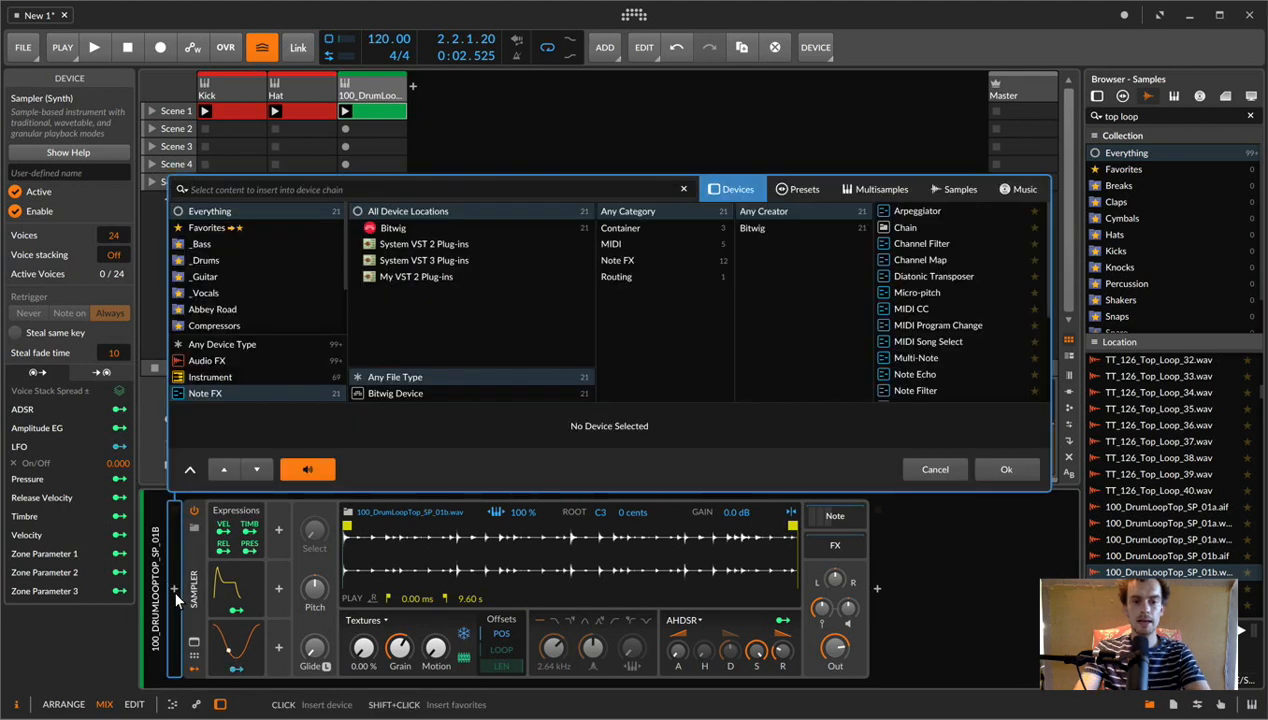
pyautogui.write('arp')
pyautogui.press('Down')
pyautogui.press('Return')
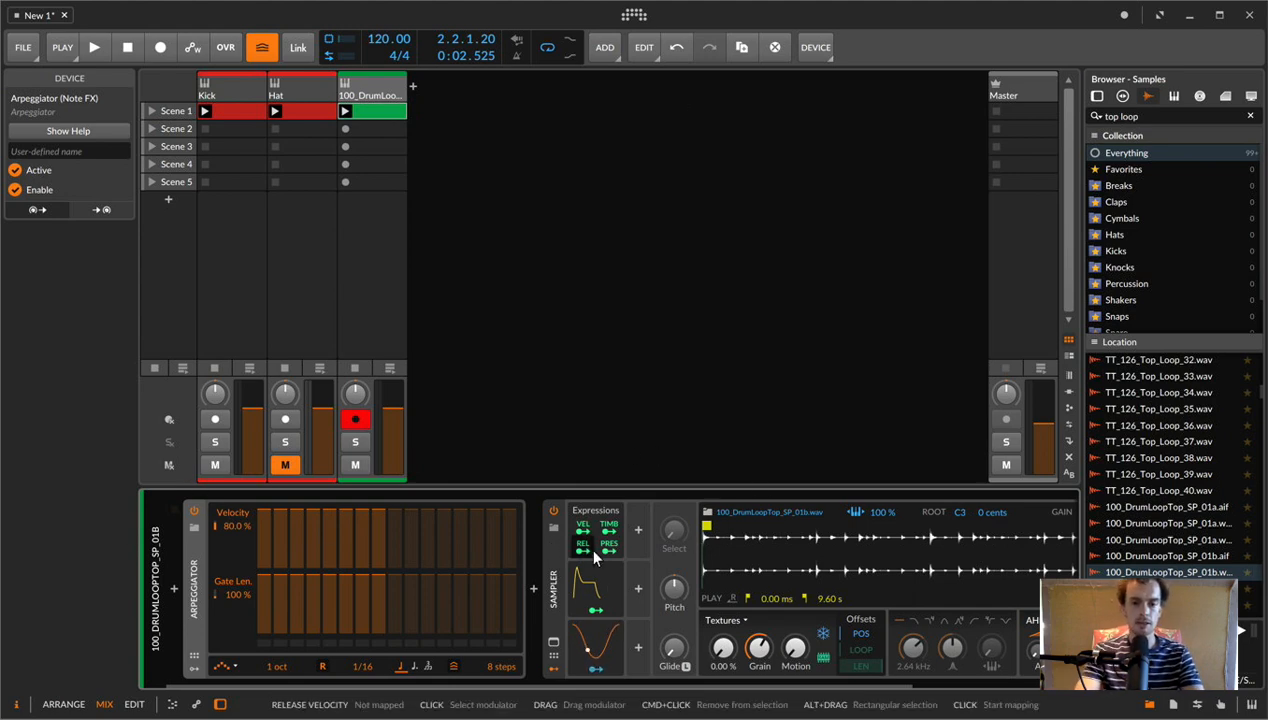
pyautogui.press('space')
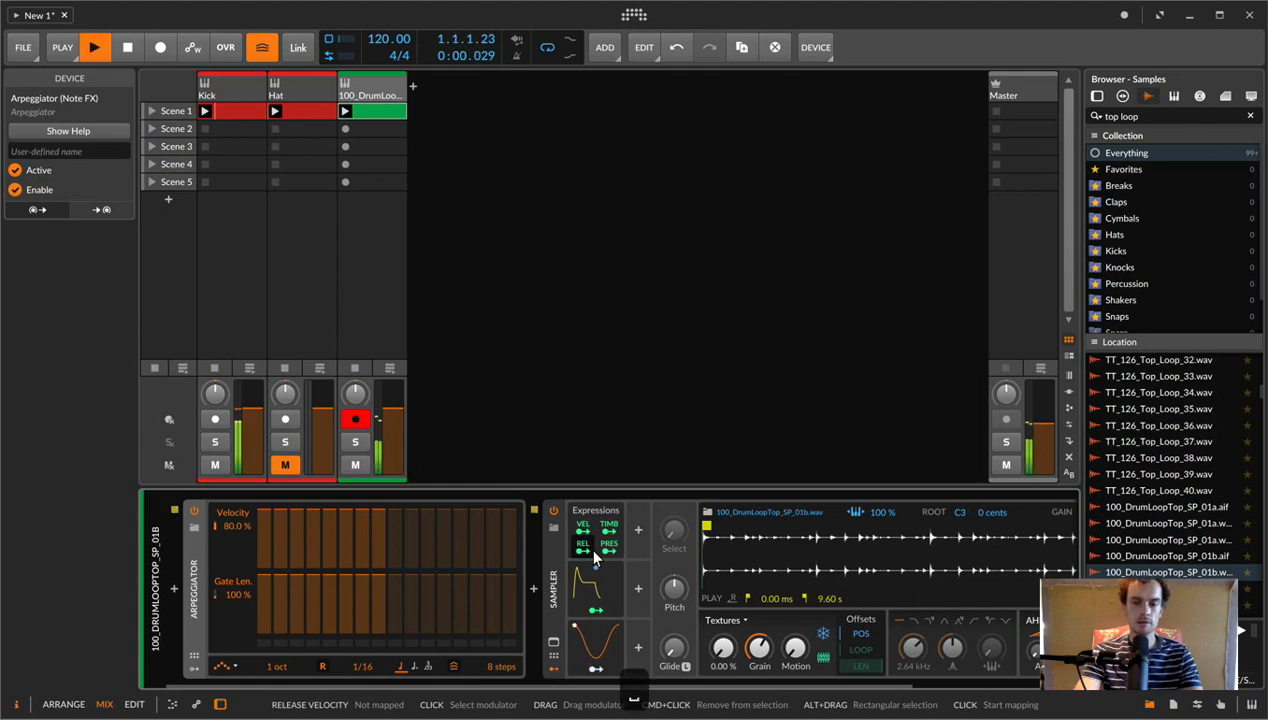
pyautogui.press('space')
# - Lower the Sampler envelope's sustain to its minimum and set its decay time to 92.6 ms
pyautogui.hscroll(3, 932, 686)
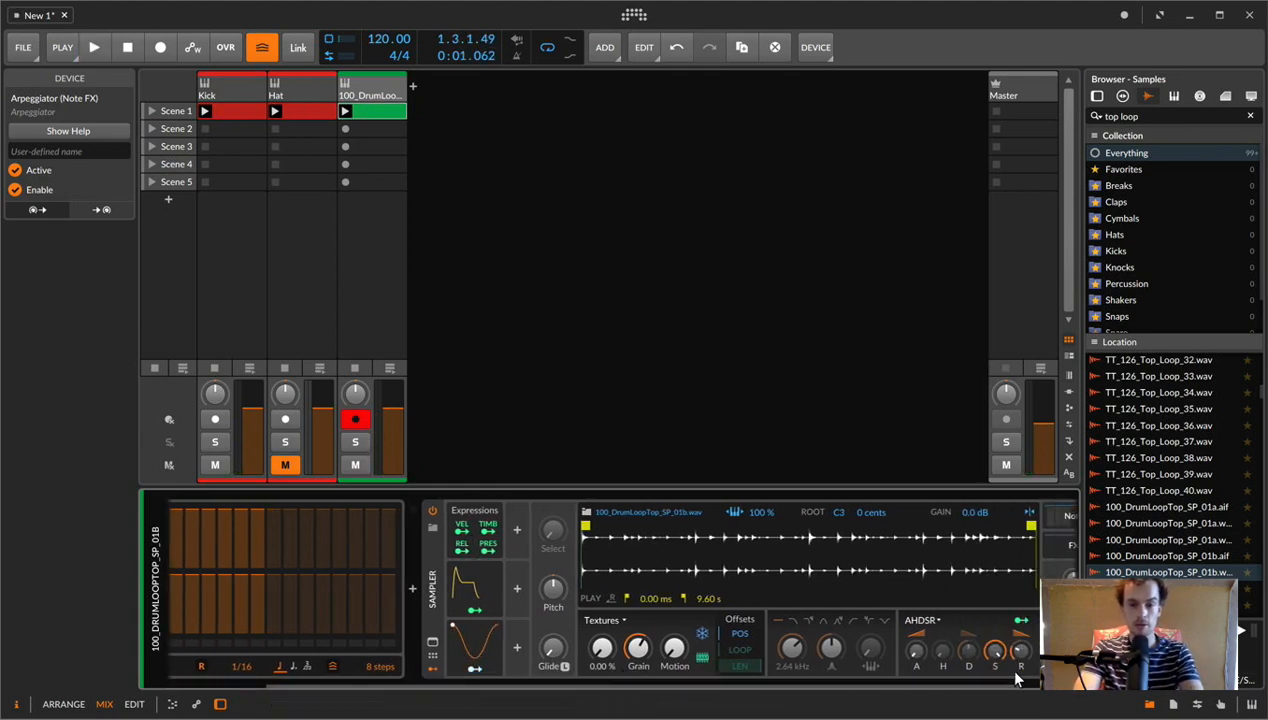
pyautogui.moveTo(995, 651); pyautogui.dragTo(995, 715)
pyautogui.moveTo(968, 651); pyautogui.dragTo(978, 654)
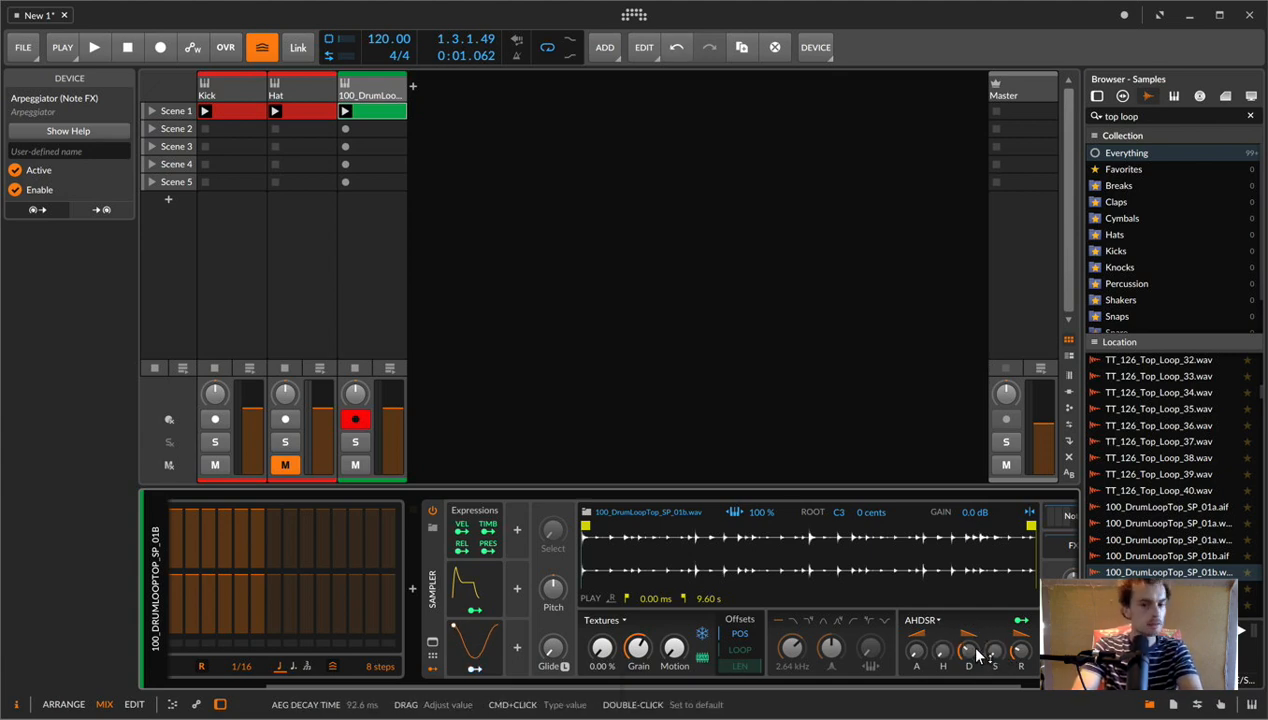
# - Play the clips and compare the rhythm with the global groove switched off and on again
pyautogui.press('space')
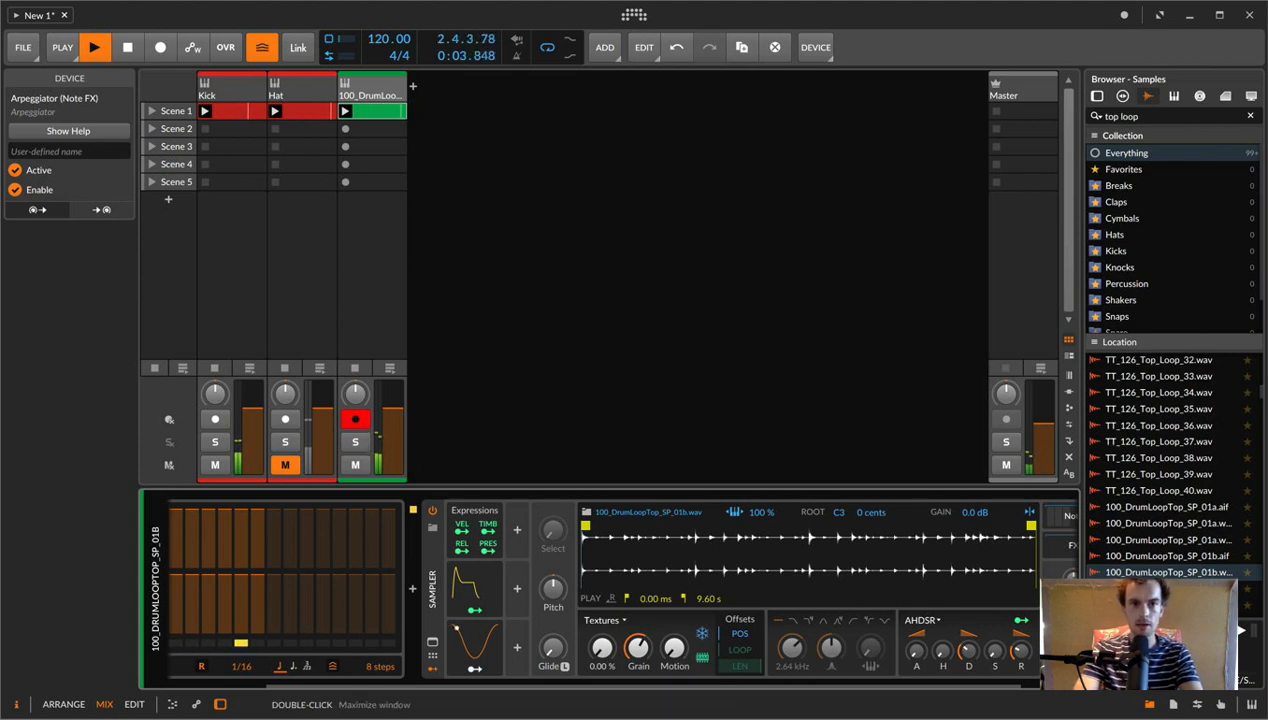
pyautogui.click(265, 50)
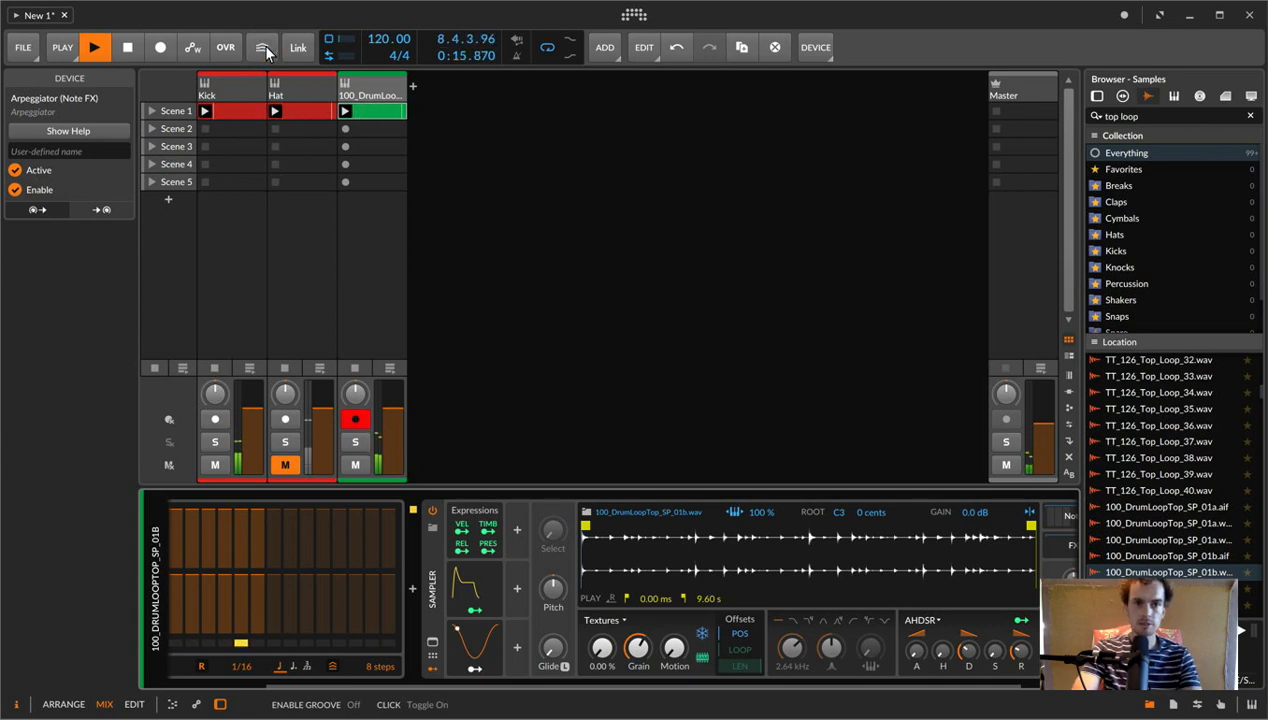
pyautogui.click(264, 48)
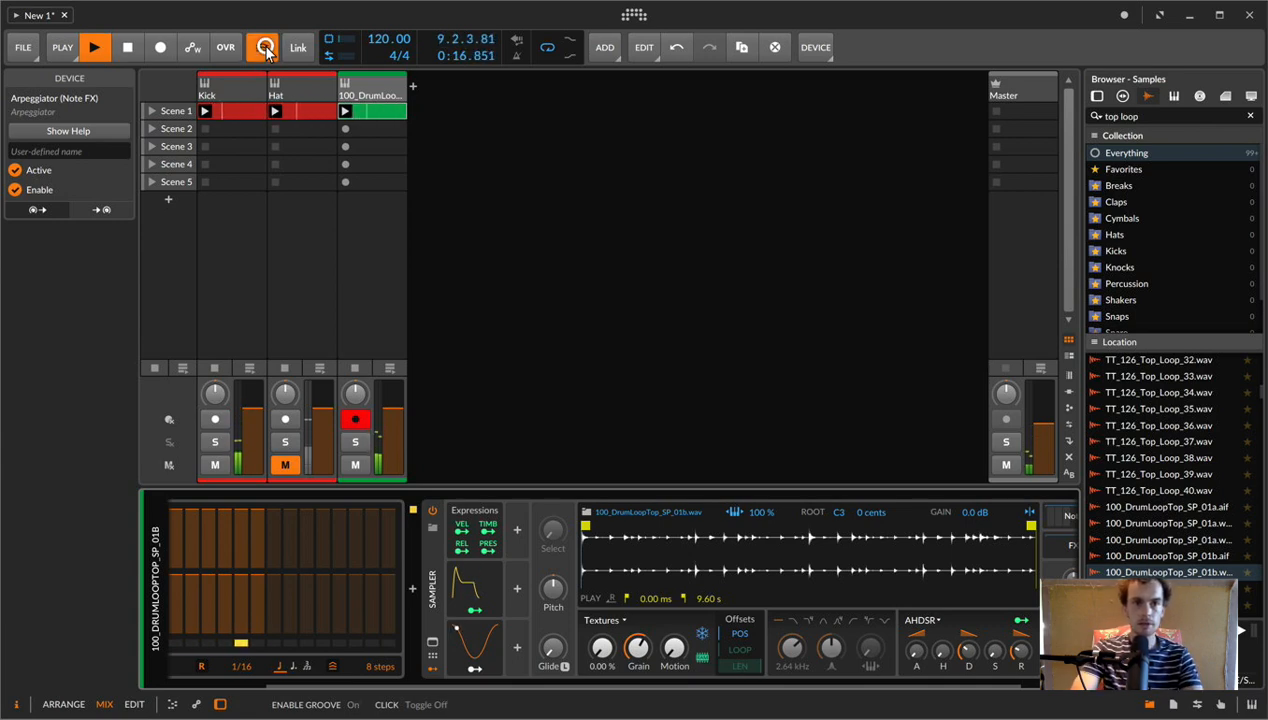
# - Check the shuffle setting of the drum loop and Hat clips, and raise the global groove's shuffle amount to 90.9 %
pyautogui.click(392, 111)
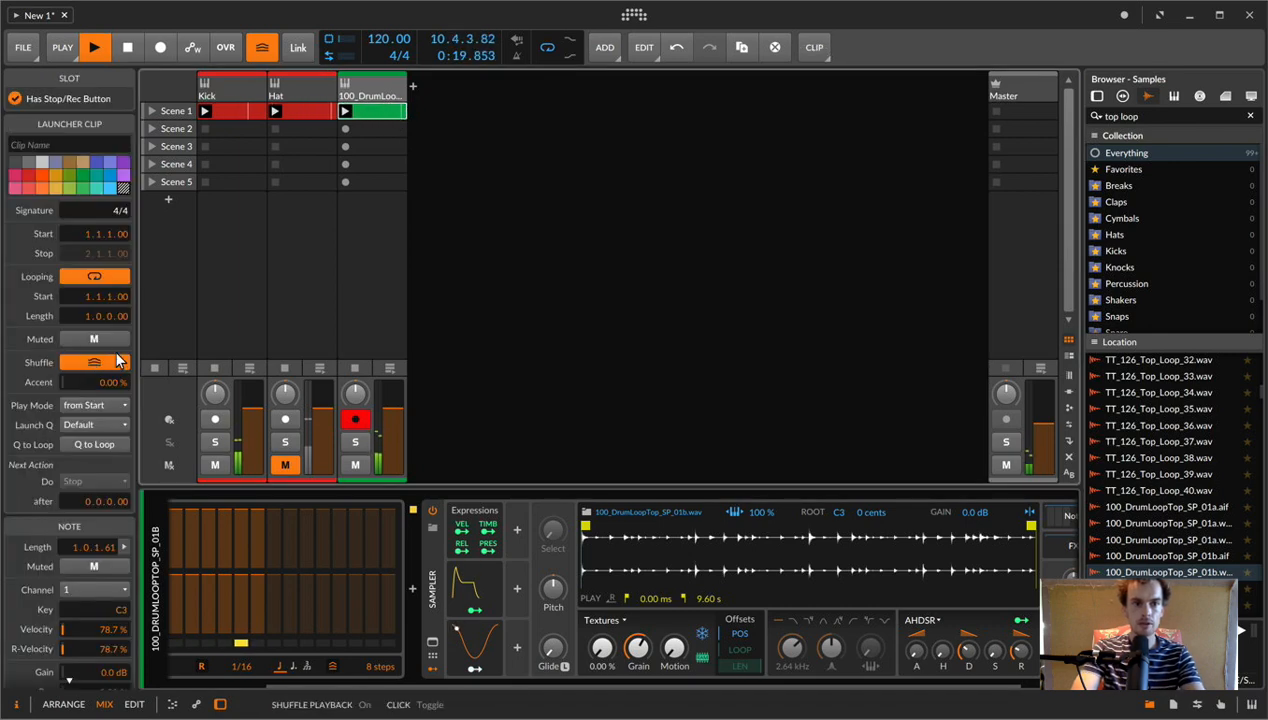
pyautogui.click(303, 111)
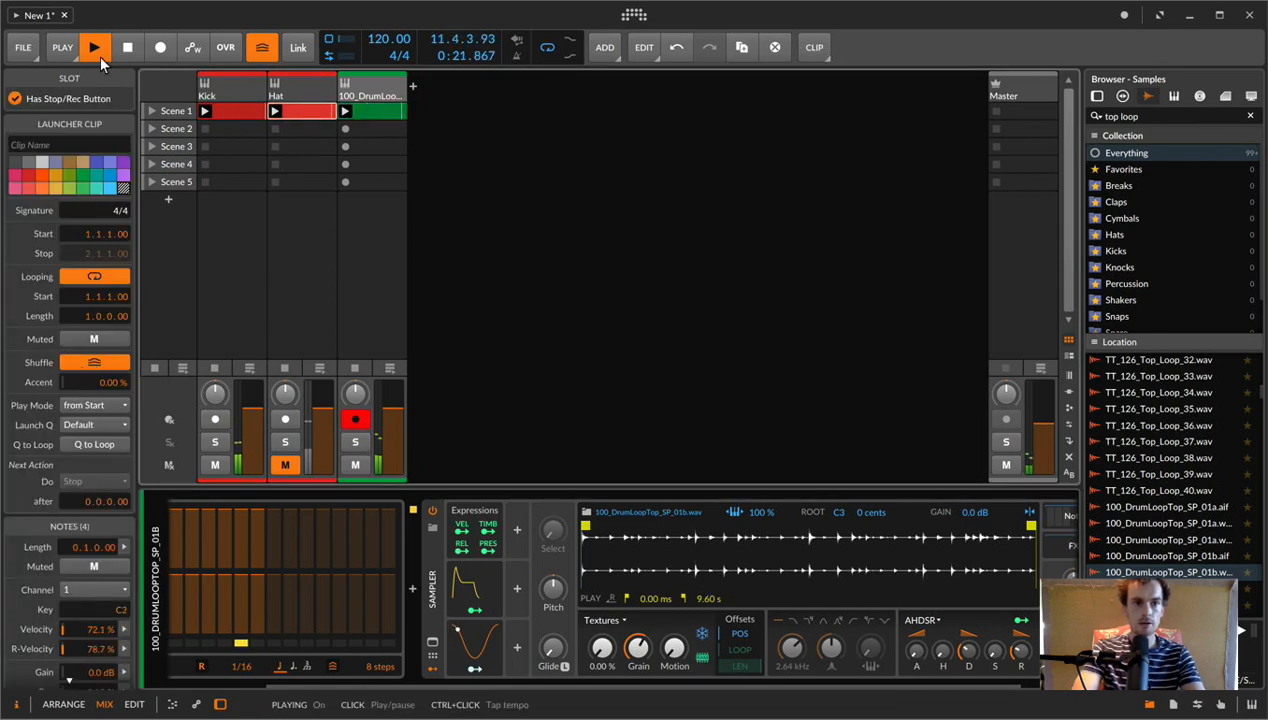
pyautogui.click(62, 47)
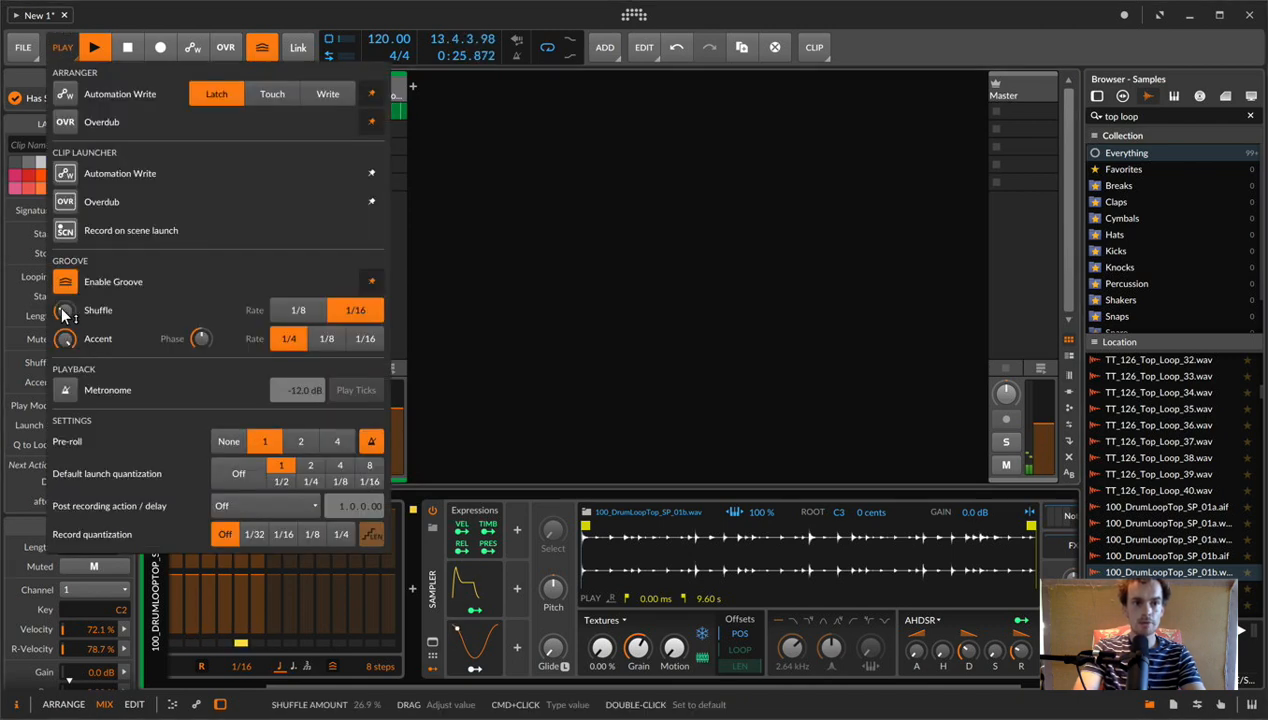
pyautogui.moveTo(57, 310); pyautogui.dragTo(57, 250)
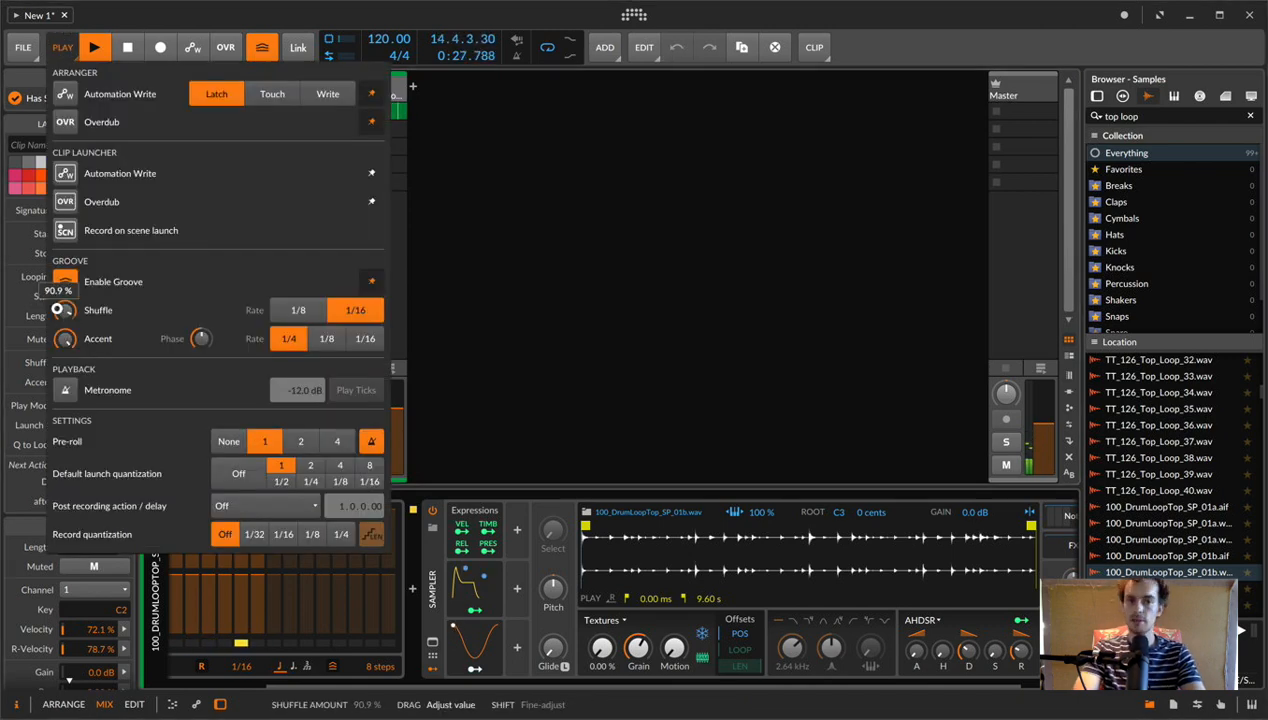
pyautogui.moveTo(57, 310); pyautogui.dragTo(57, 310)
pyautogui.click(262, 47)
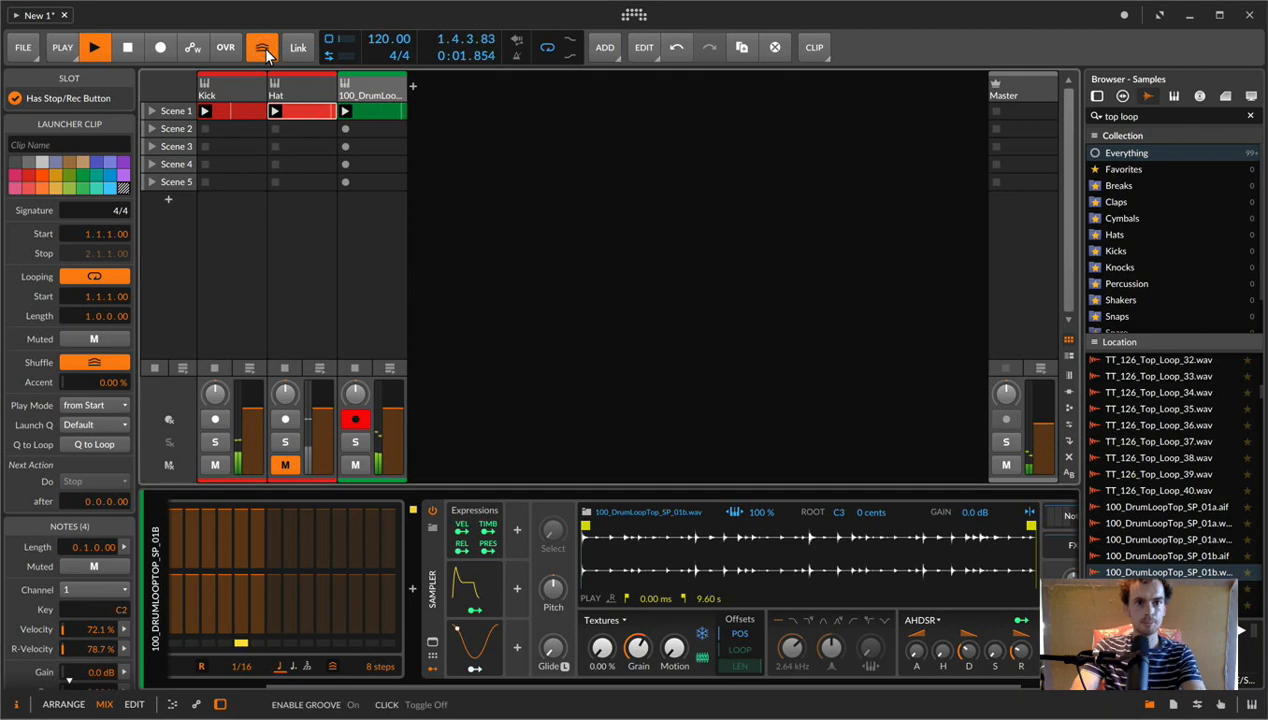
# - Inspect the drum loop track's device chain and clip, and examine the Arpeggiator's step settings
pyautogui.click(370, 90)
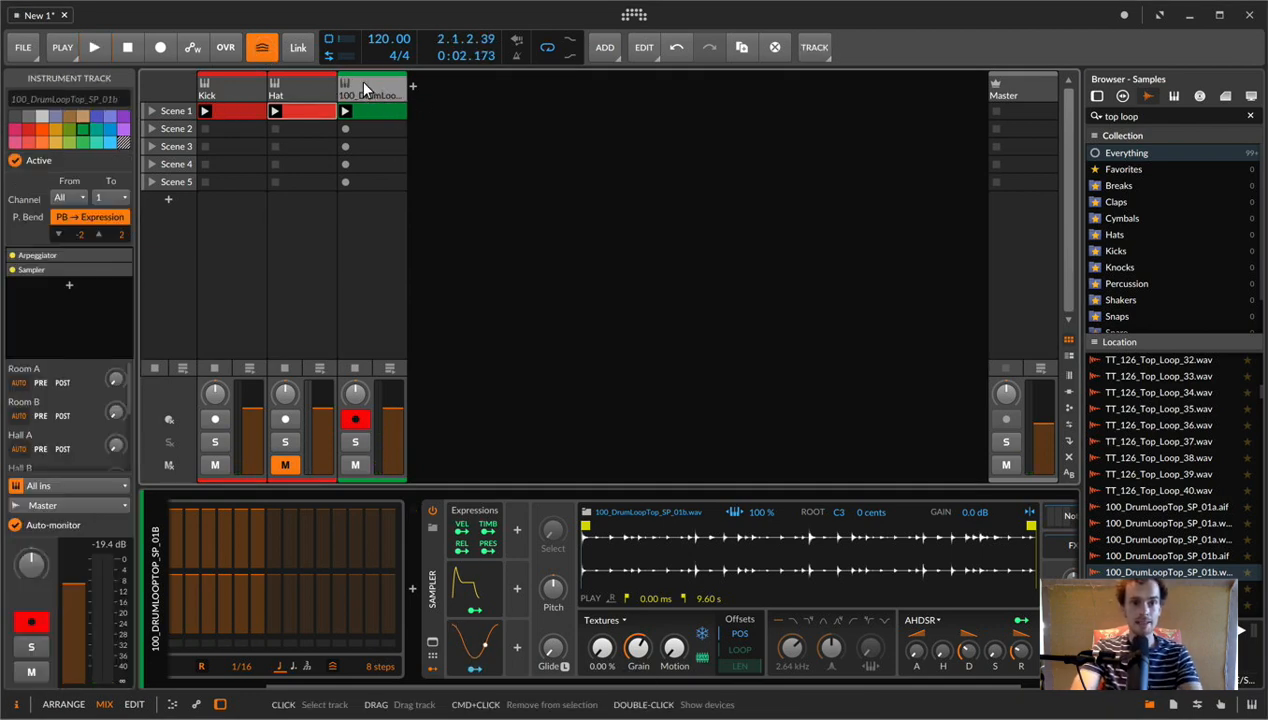
pyautogui.click(366, 85)
pyautogui.hscroll(-2, 391, 670)
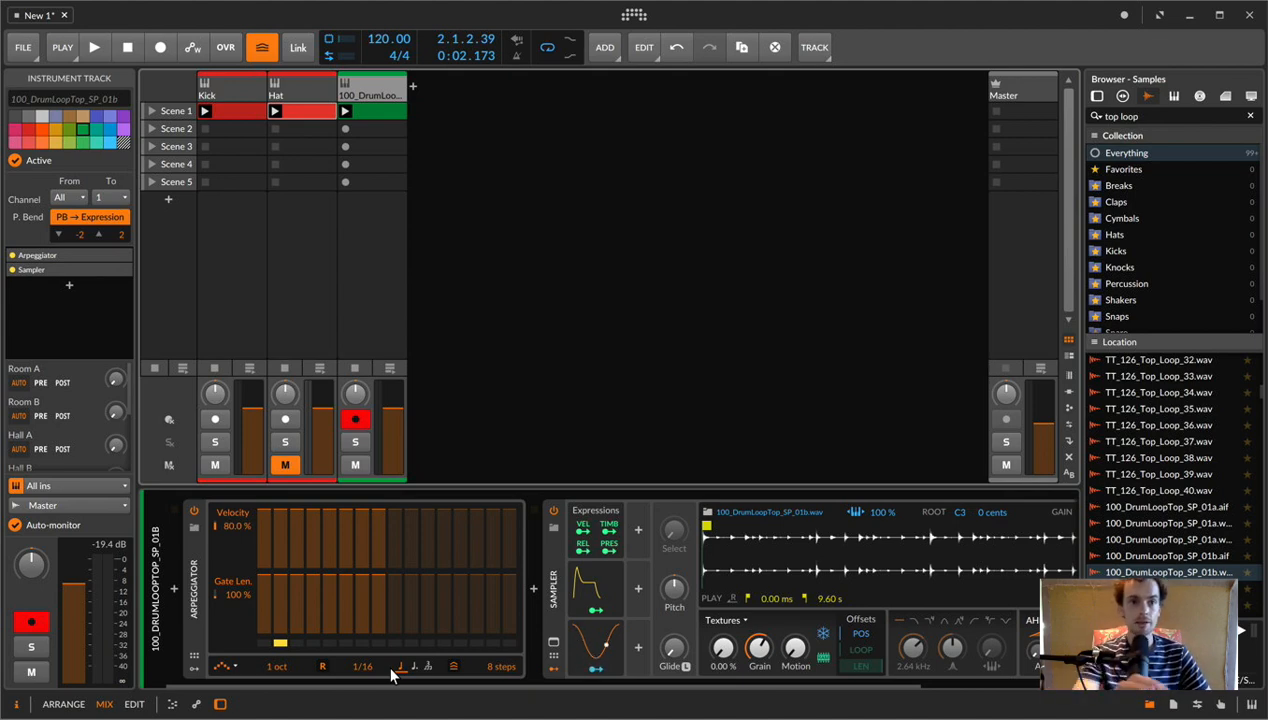
pyautogui.click(371, 111)
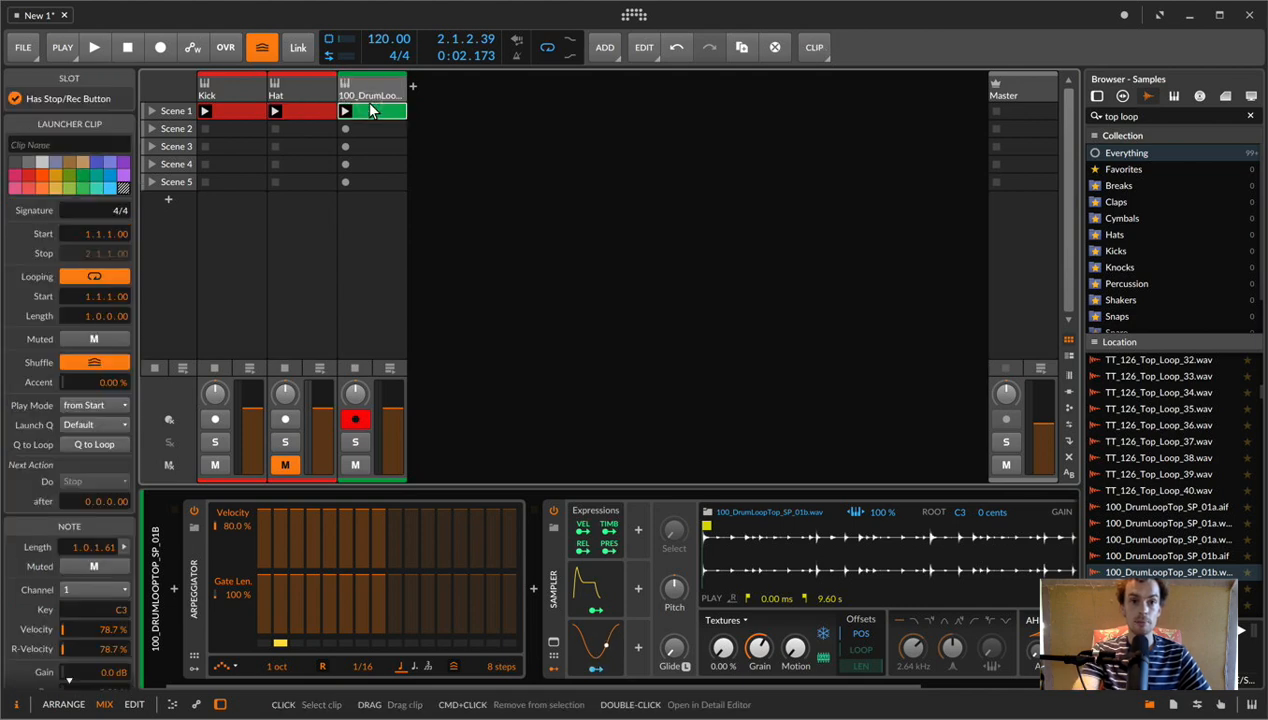
pyautogui.click(346, 80)
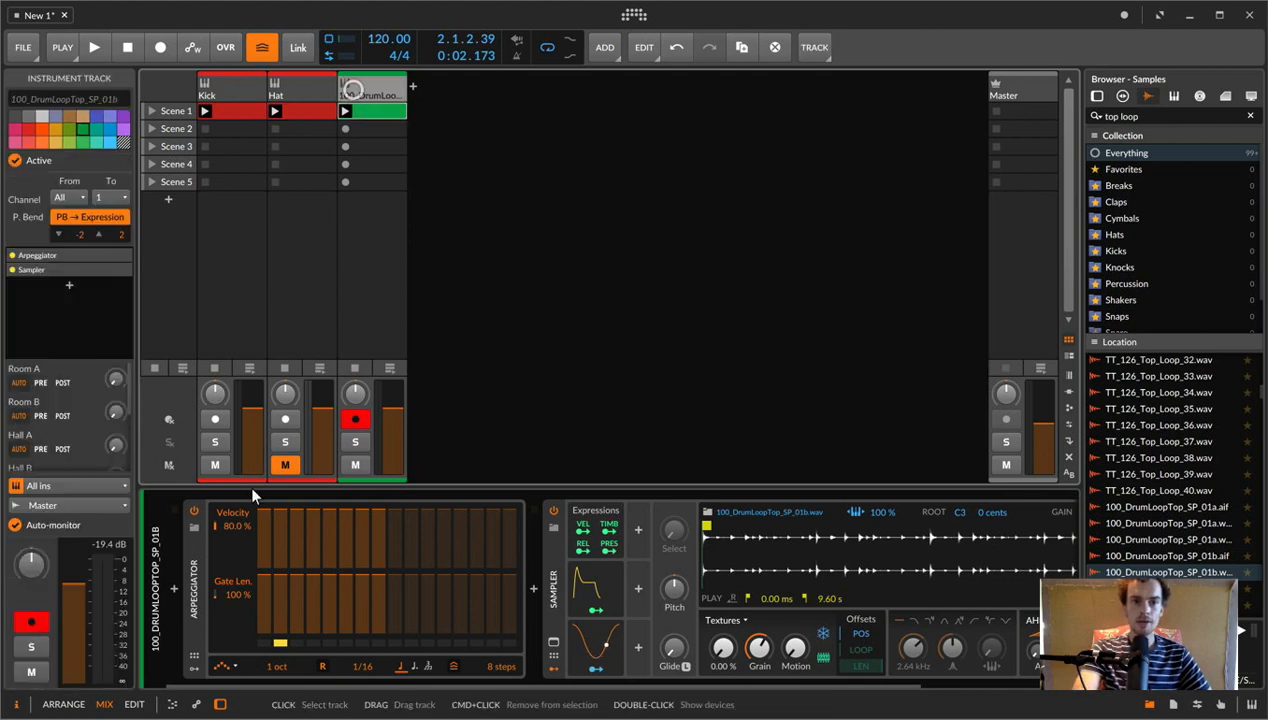
pyautogui.click(191, 576)
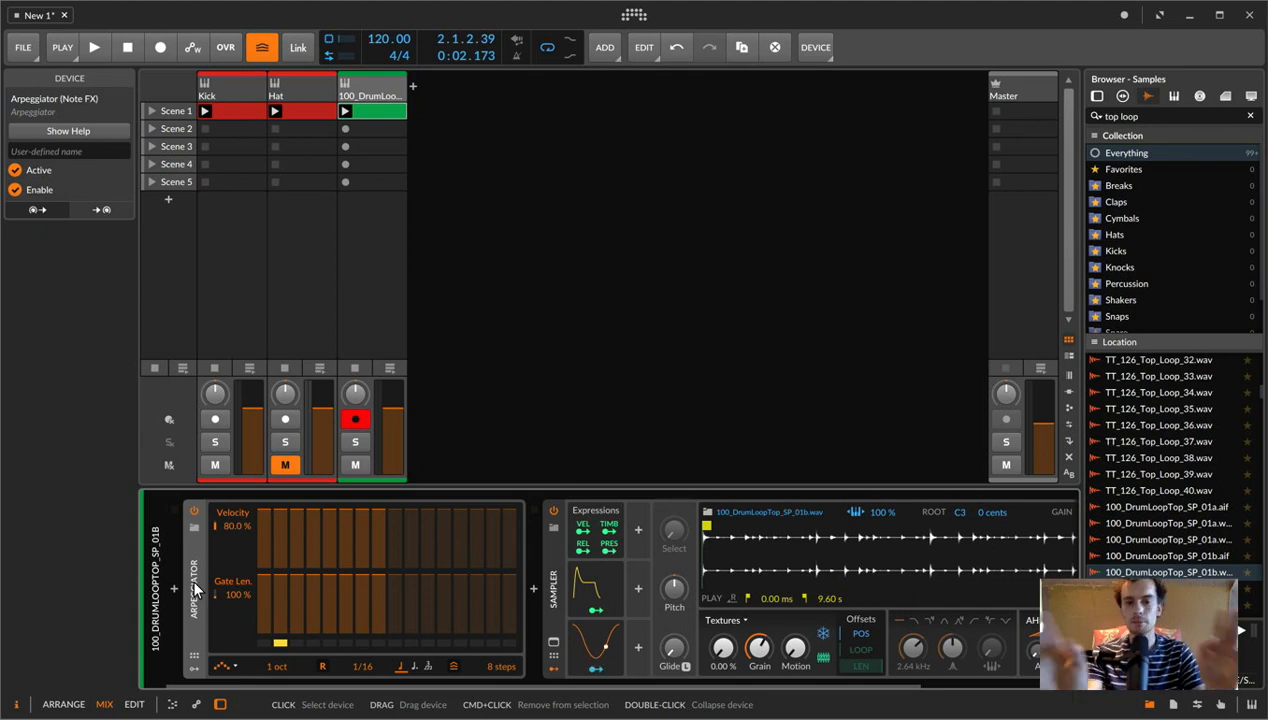
# - Start playback and map the drum loop Sampler's Play/Position Offset to a MIDI controller knob
pyautogui.click(400, 93)
pyautogui.press('space')
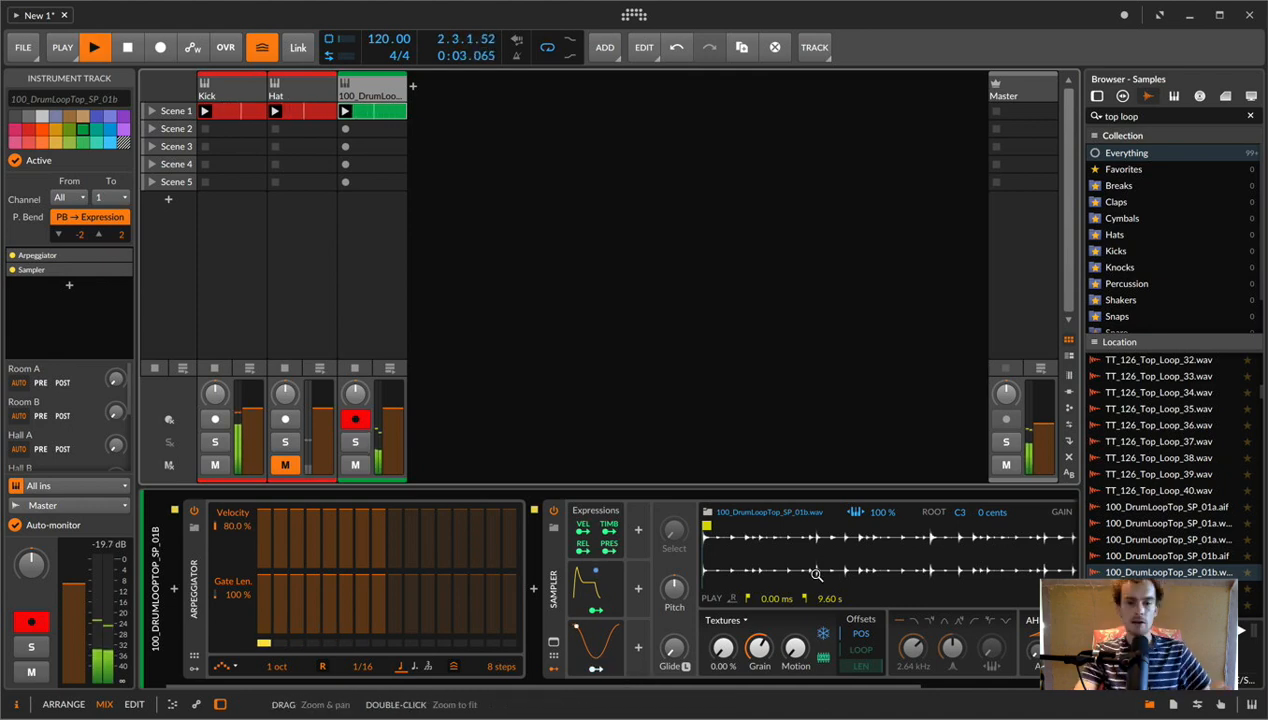
pyautogui.press('super+m')
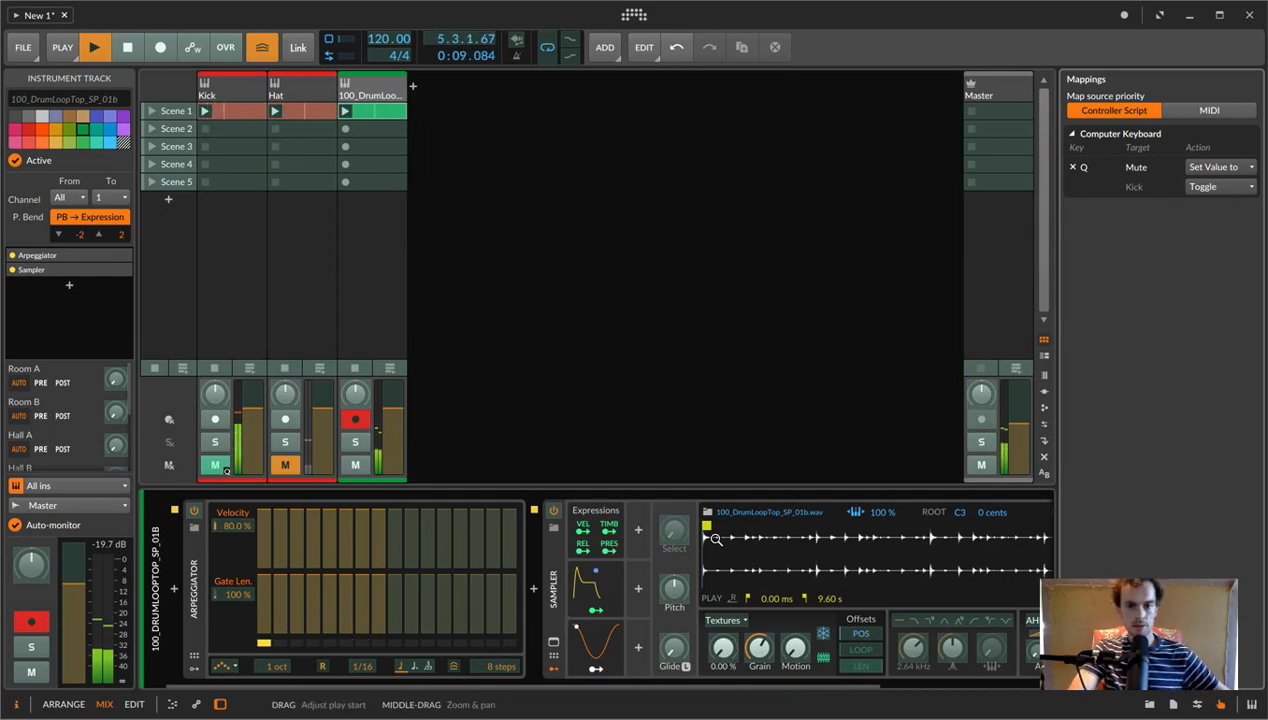
pyautogui.click(722, 649)
pyautogui.press('super+m')
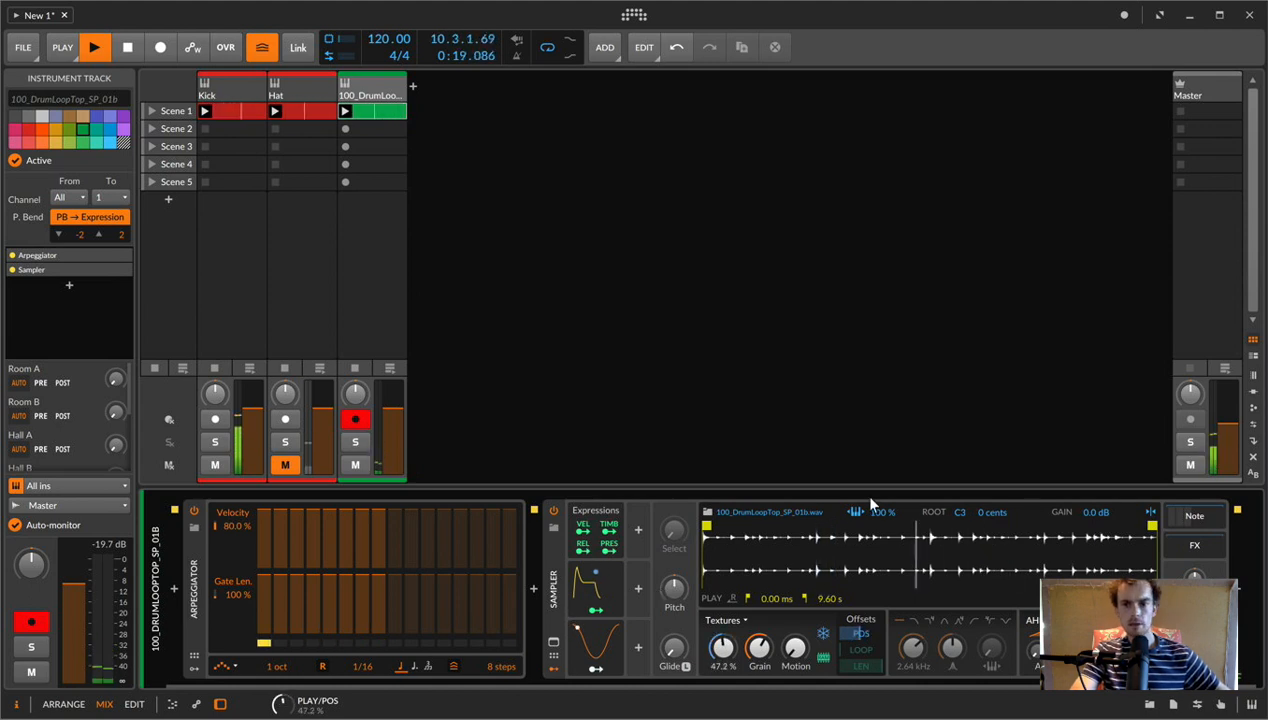
# - Set the Sampler's gain to +10 dB
pyautogui.keyDown('super'); pyautogui.click(1097, 513); pyautogui.keyUp('super')
pyautogui.write('10')
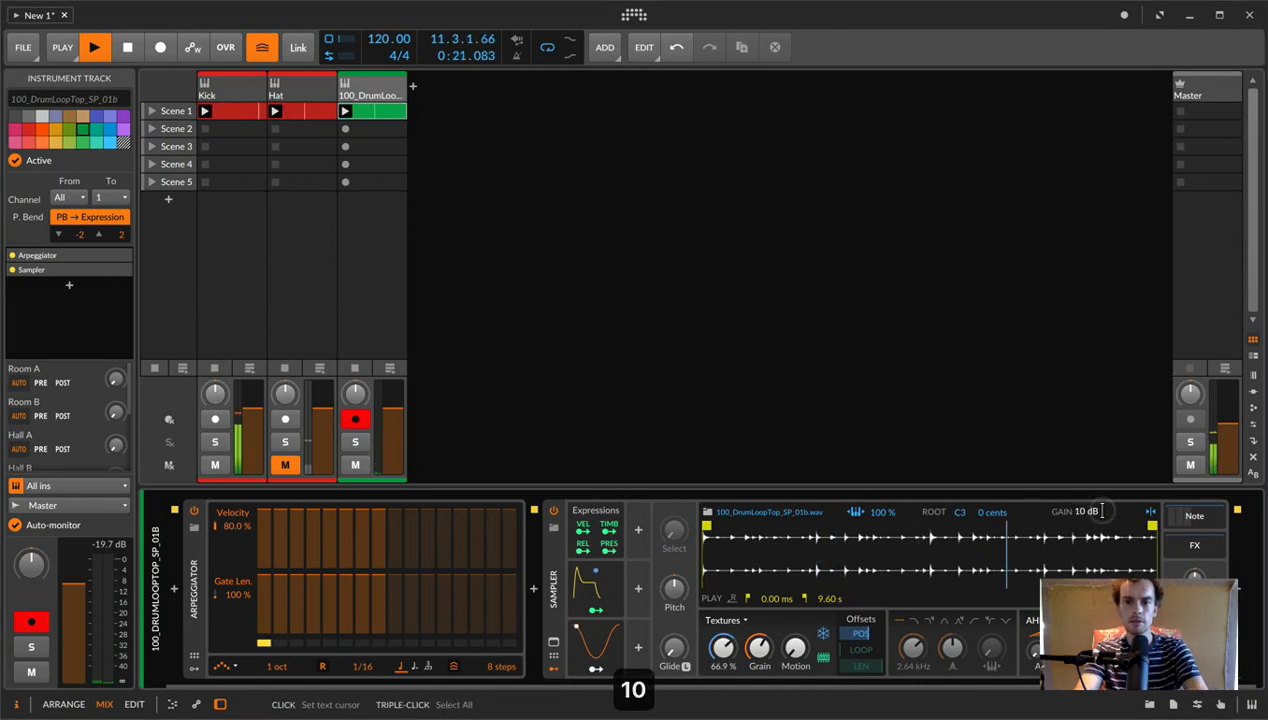
pyautogui.press('Return')
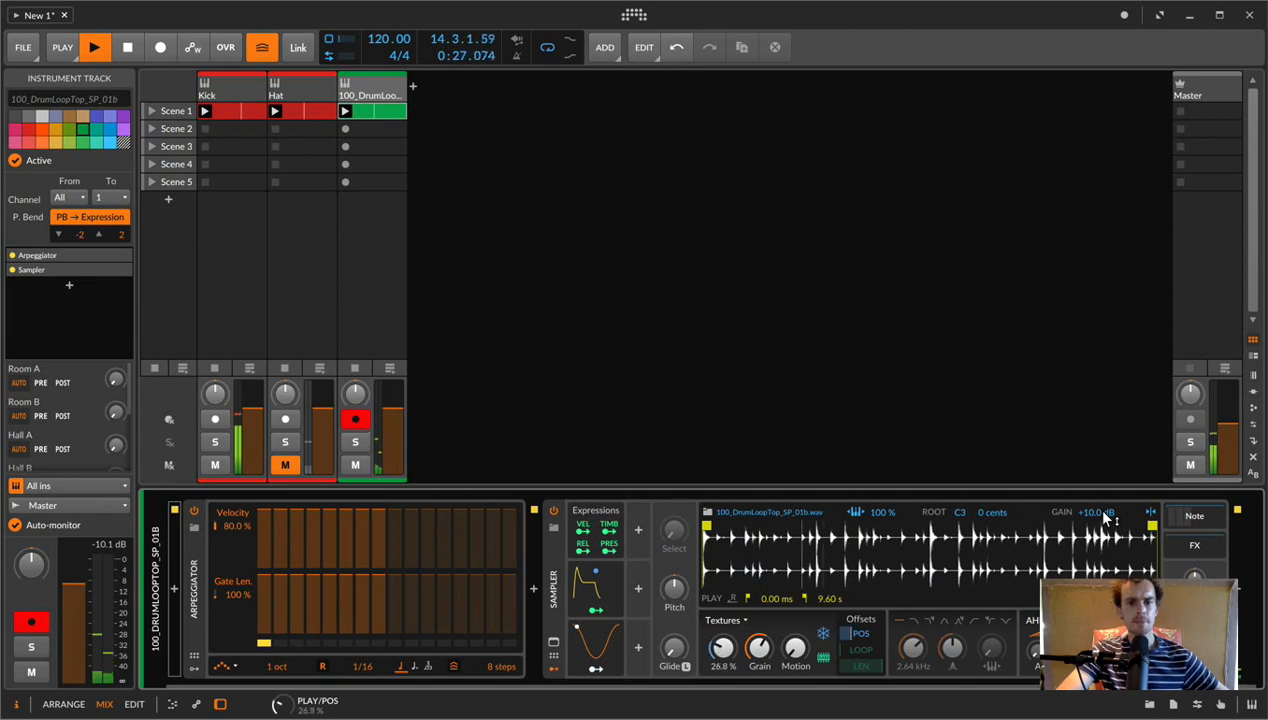
# - Adjust the Sampler's grain size and raise its playhead motion while the loop plays
pyautogui.click(760, 650)
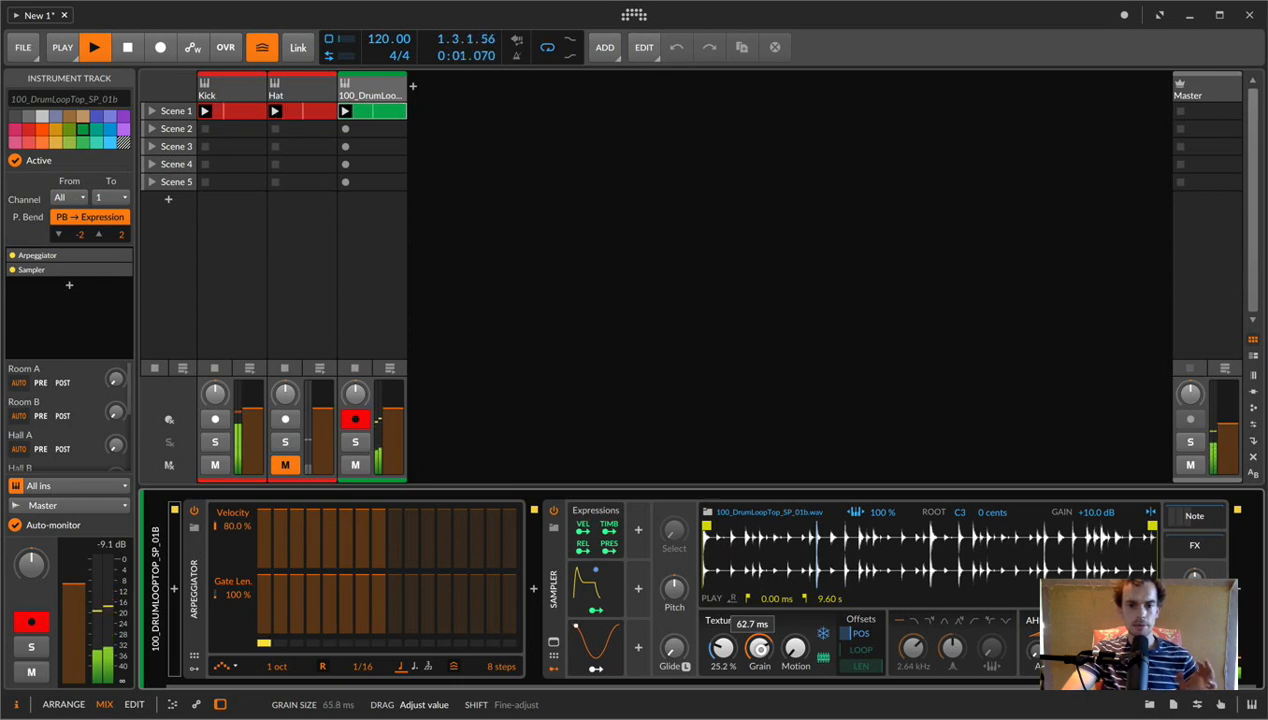
pyautogui.moveTo(760, 650); pyautogui.dragTo(760, 652)
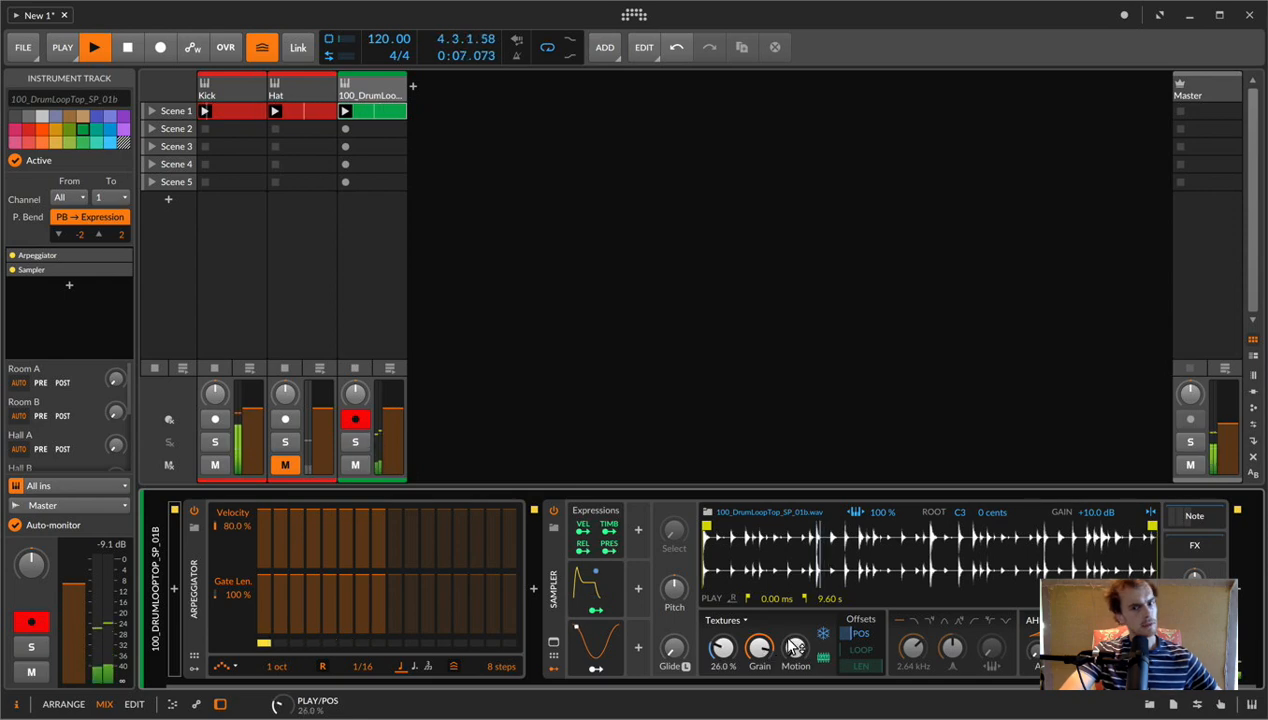
pyautogui.moveTo(797, 660); pyautogui.dragTo(797, 648)
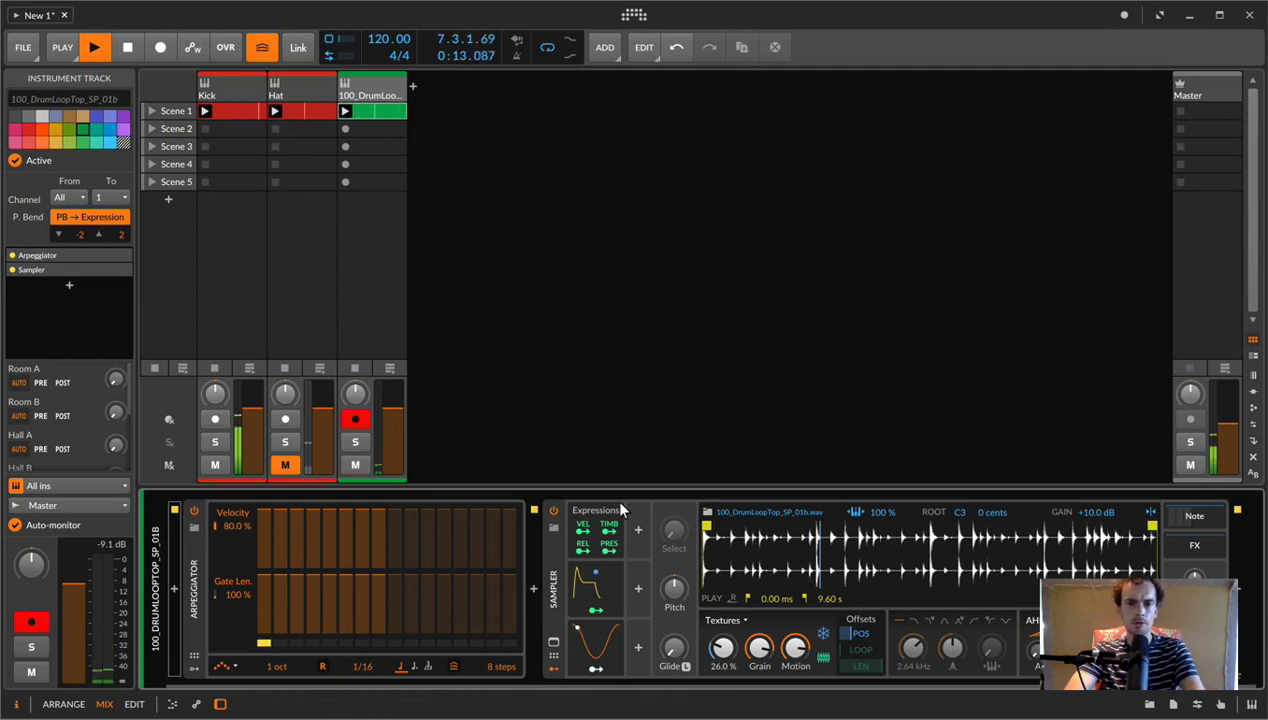
# - Look up the Sampler's built-in help for the grain size and playhead motion controls
pyautogui.click(552, 550)
pyautogui.press('F1')
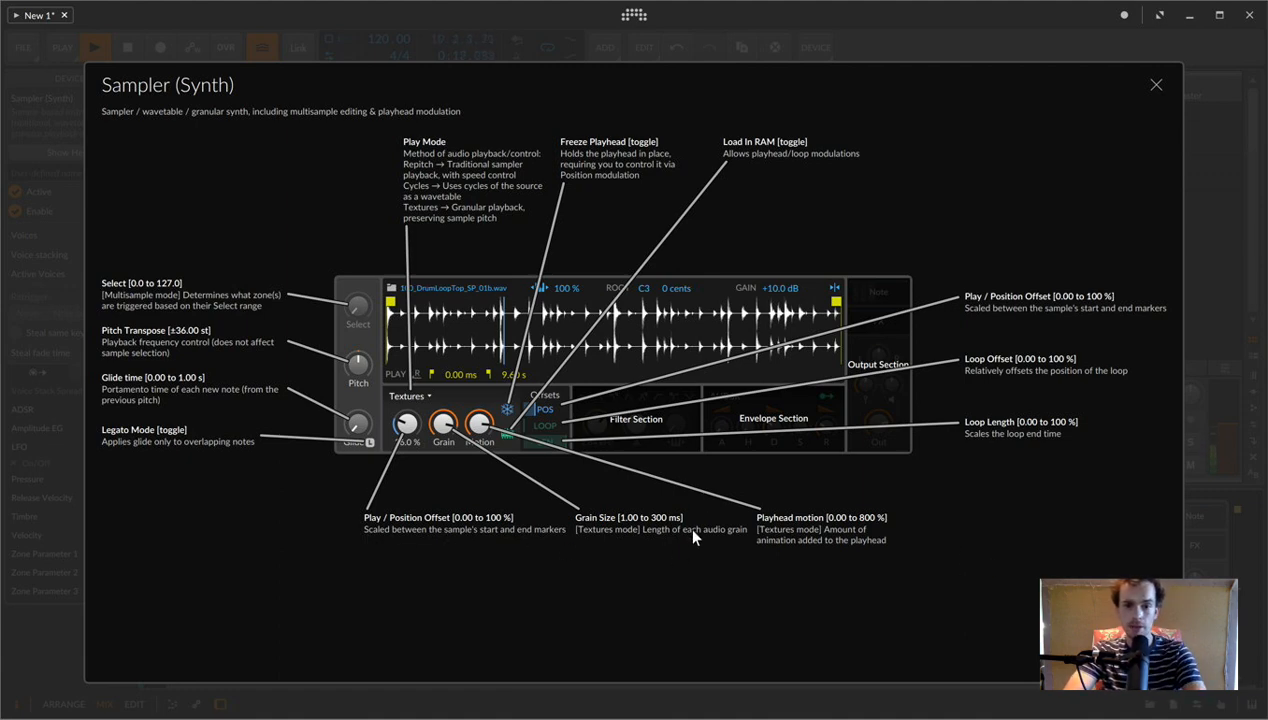
pyautogui.click(1157, 83)
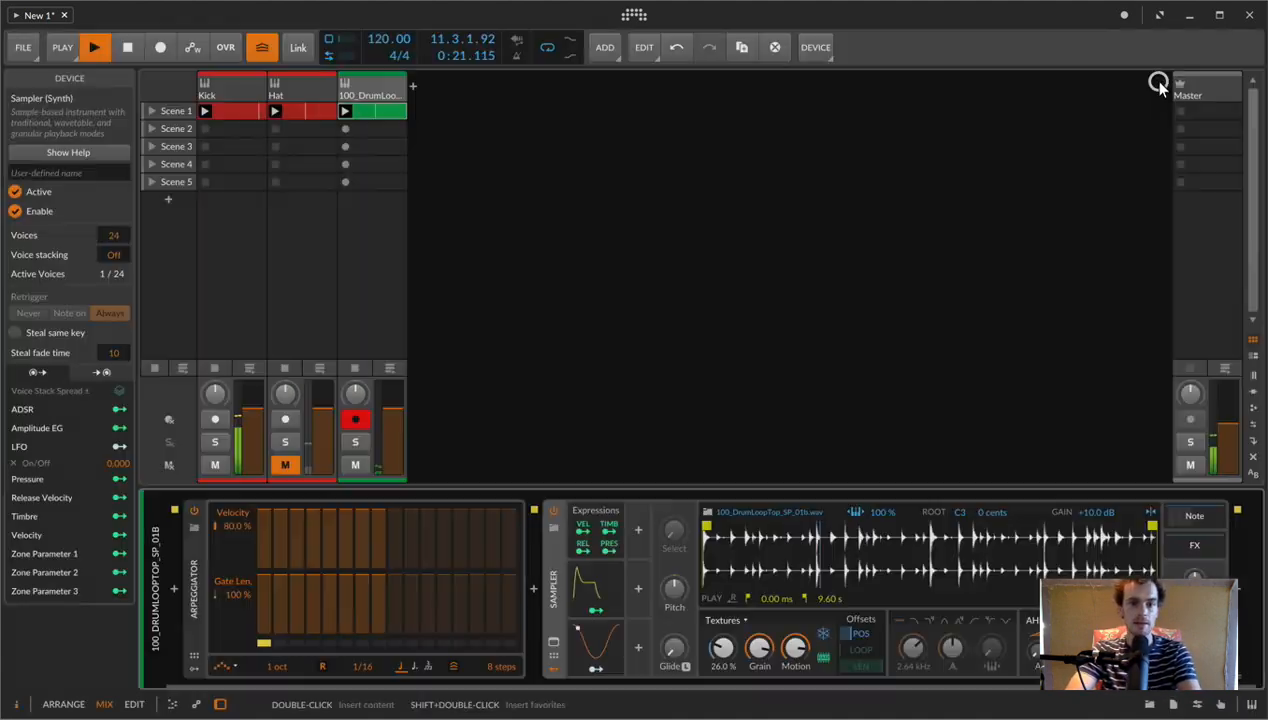
# - Map the Sampler's Grain Size and Motion to further MIDI controller knobs
pyautogui.press('super+m')
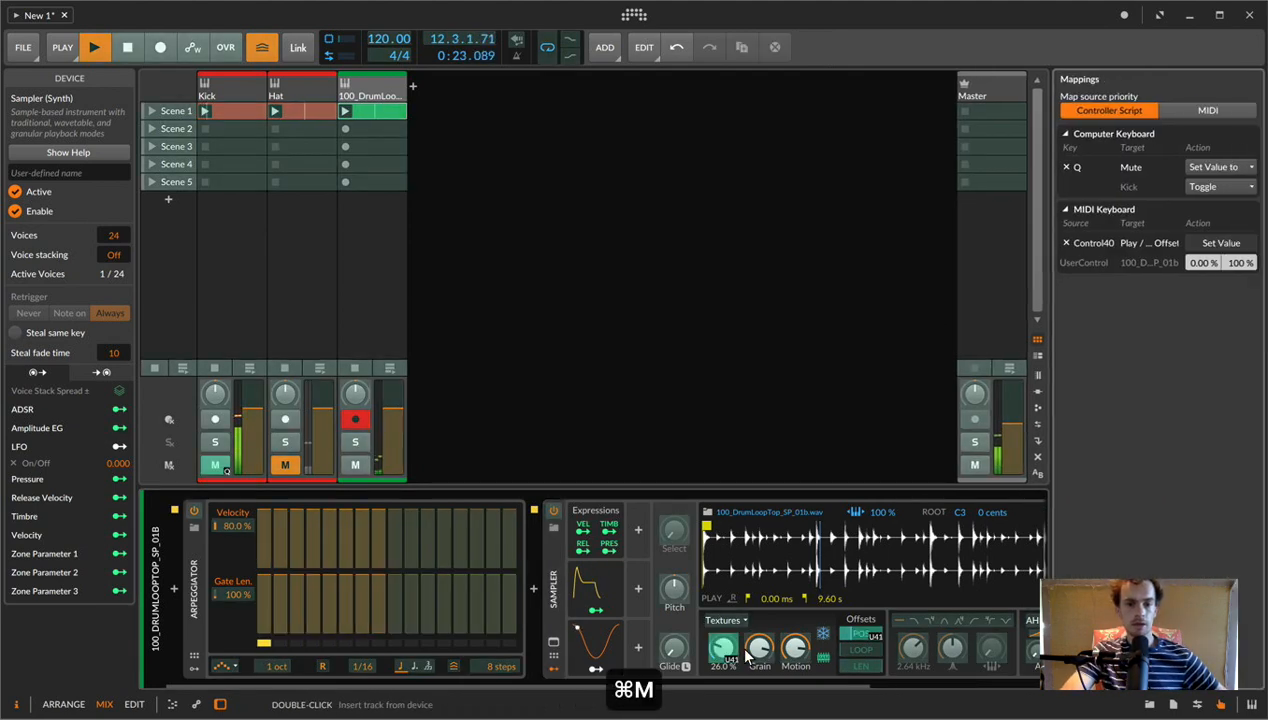
pyautogui.click(759, 648)
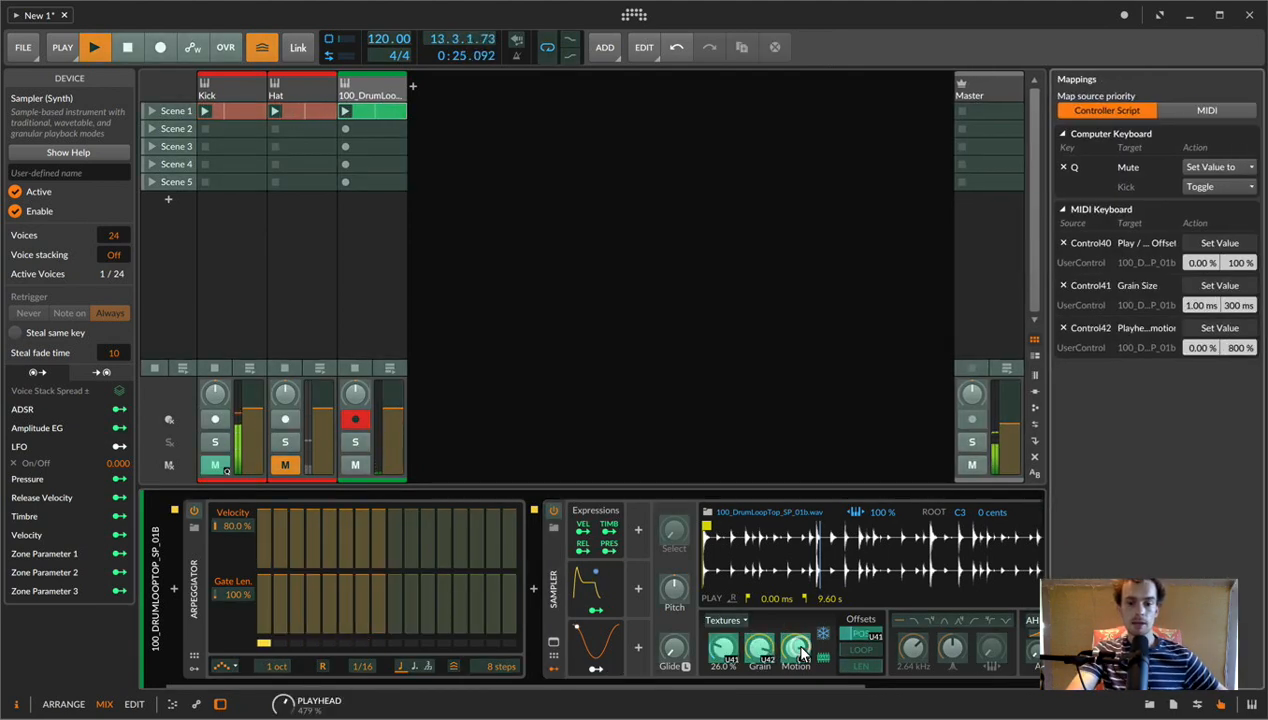
pyautogui.press('super+m')
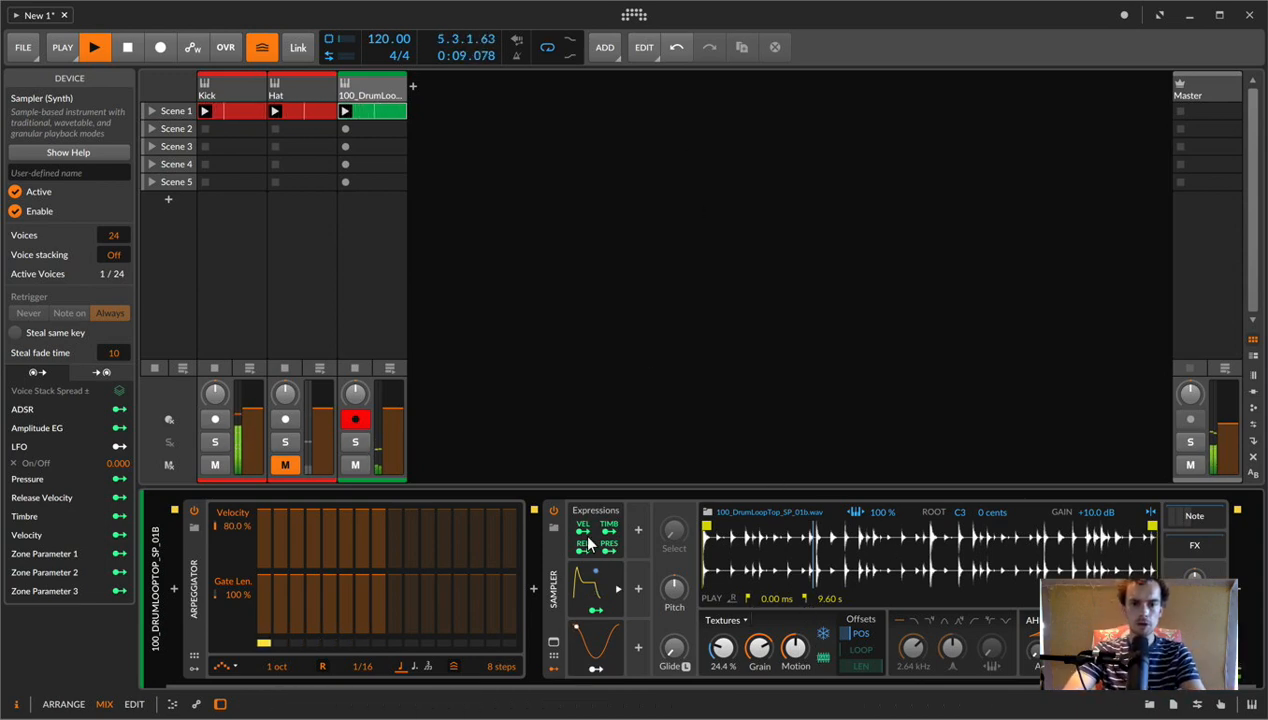
# - Add a Steps modulator to the Sampler
pyautogui.click(638, 533)
pyautogui.write('s')
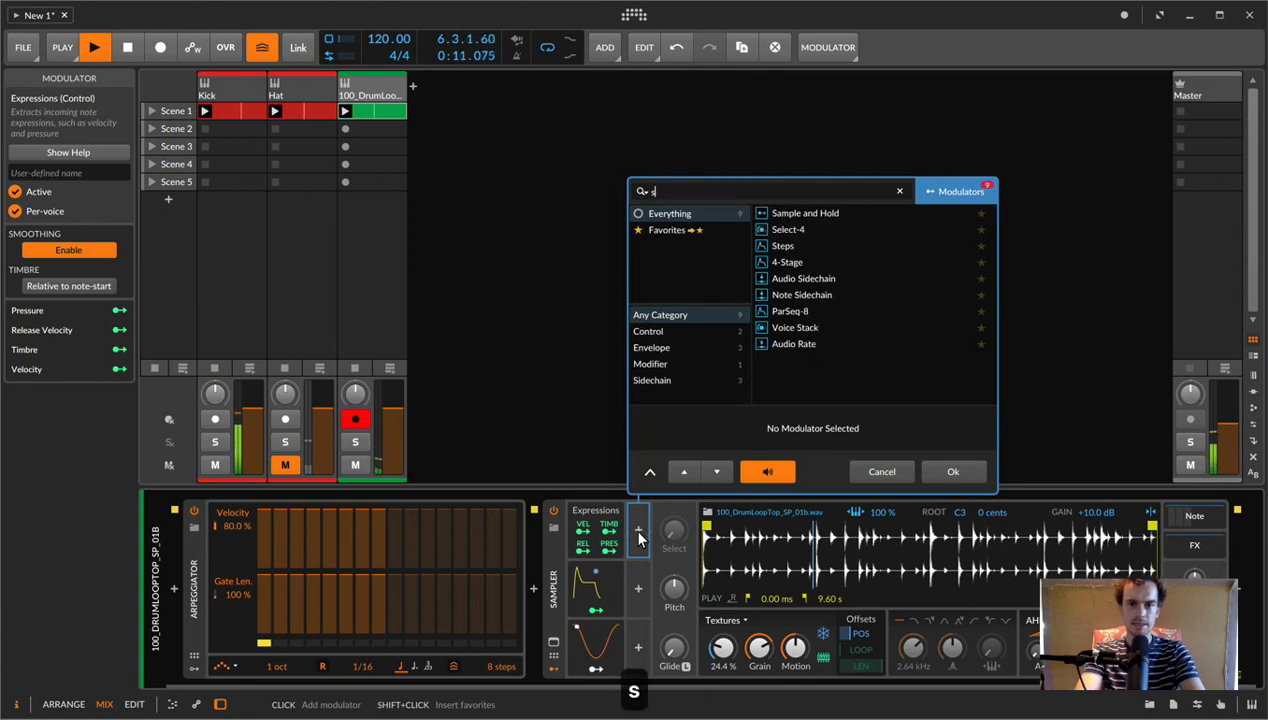
pyautogui.write('y')
pyautogui.press('BackSpace')
pyautogui.write('t')
pyautogui.press('Down')
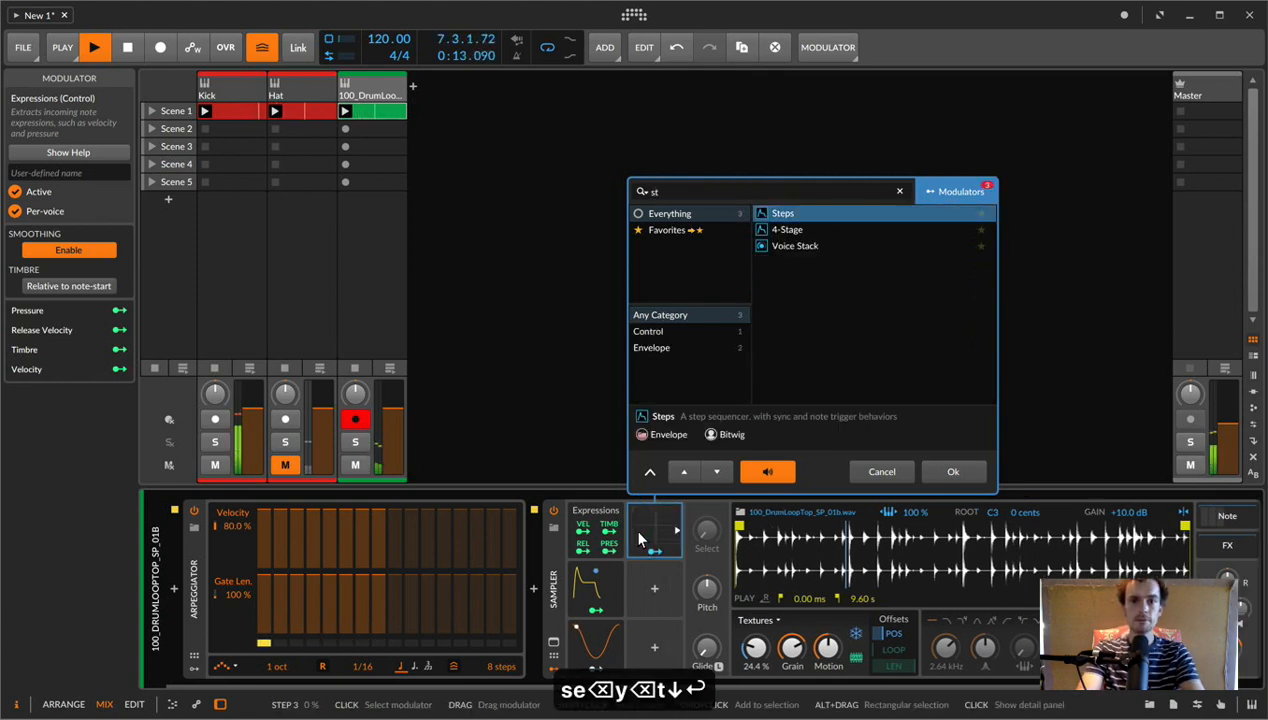
pyautogui.press('Return')
# - Set the Sampler's Play/Position Offset to 49.3 % and modulate it from Steps with an amount of 0.497
pyautogui.click(656, 551)
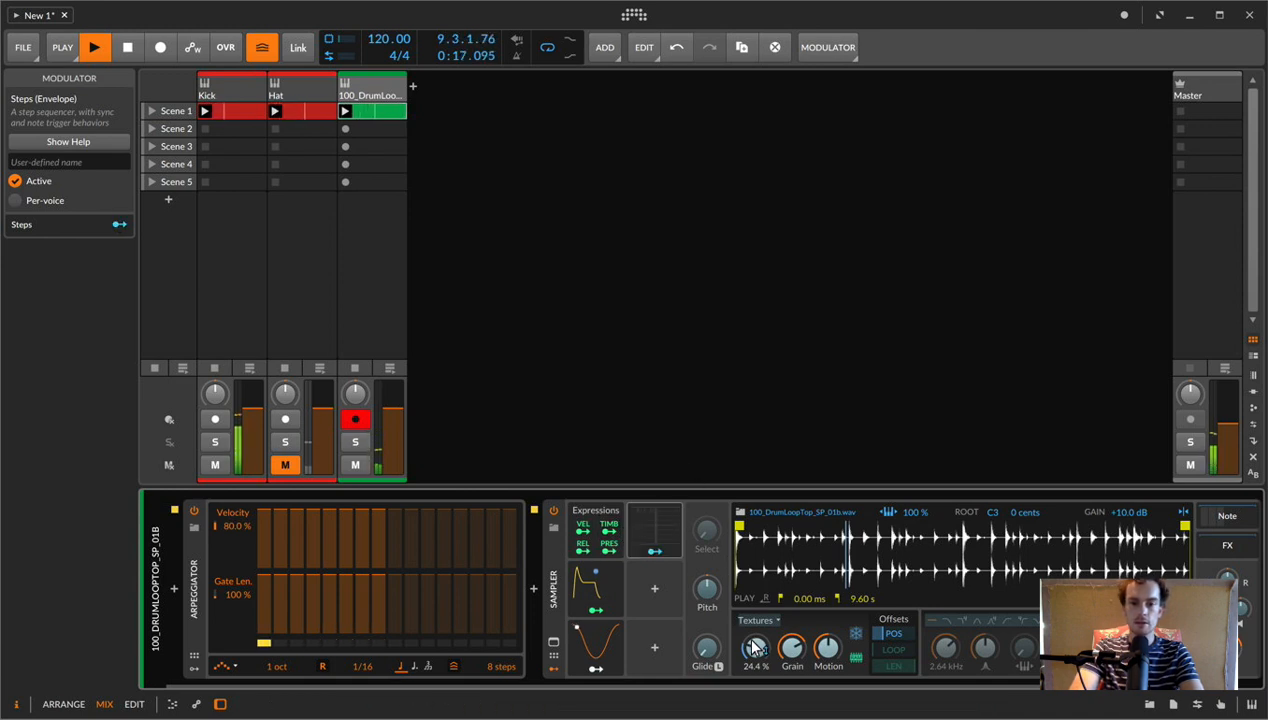
pyautogui.moveTo(757, 647); pyautogui.dragTo(756, 638)
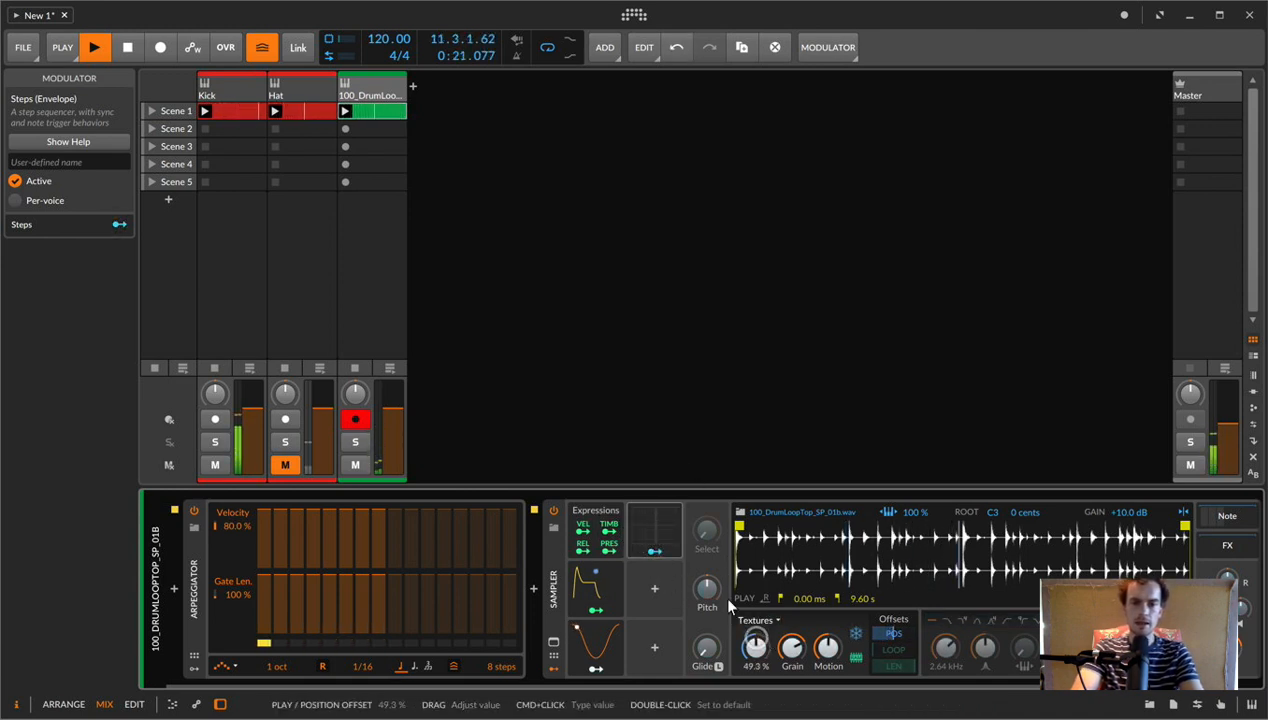
pyautogui.click(655, 551)
pyautogui.moveTo(755, 645); pyautogui.dragTo(755, 627)
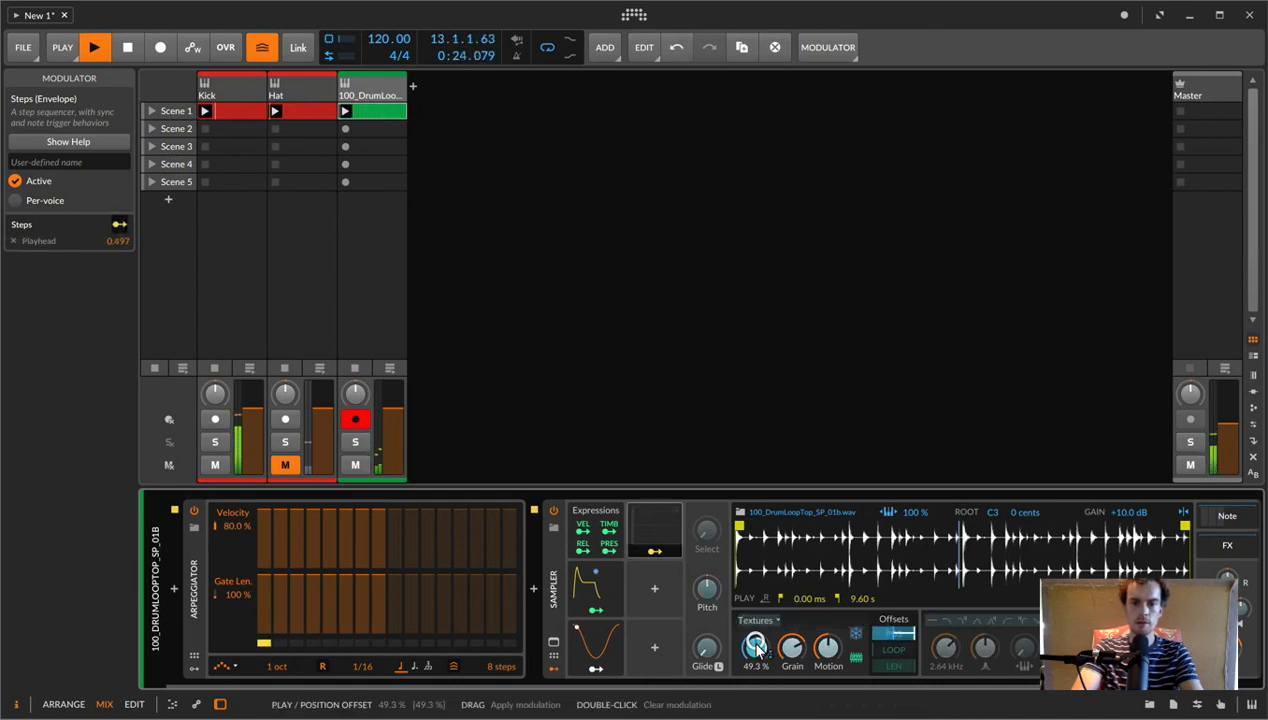
# - Expand the Steps modulator's settings and randomize its 16-step pattern several times while listening
pyautogui.click(677, 530)
pyautogui.hscroll(2, 948, 536)
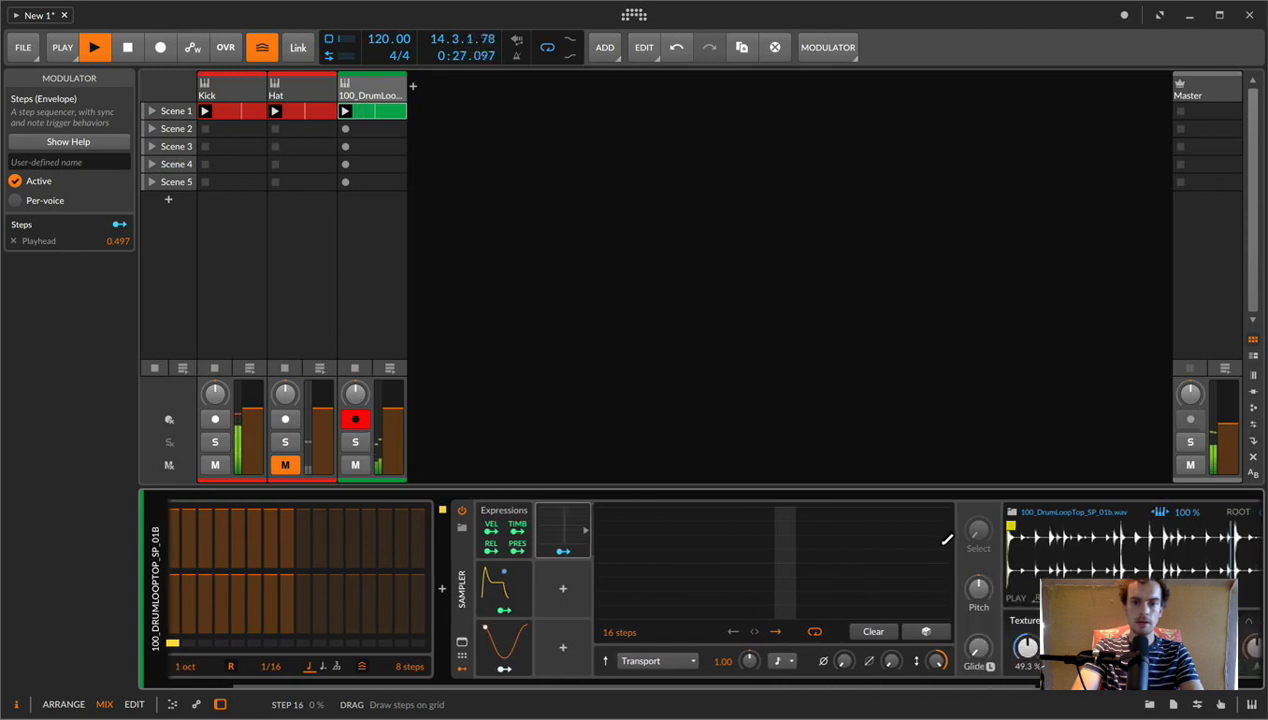
pyautogui.click(931, 633)
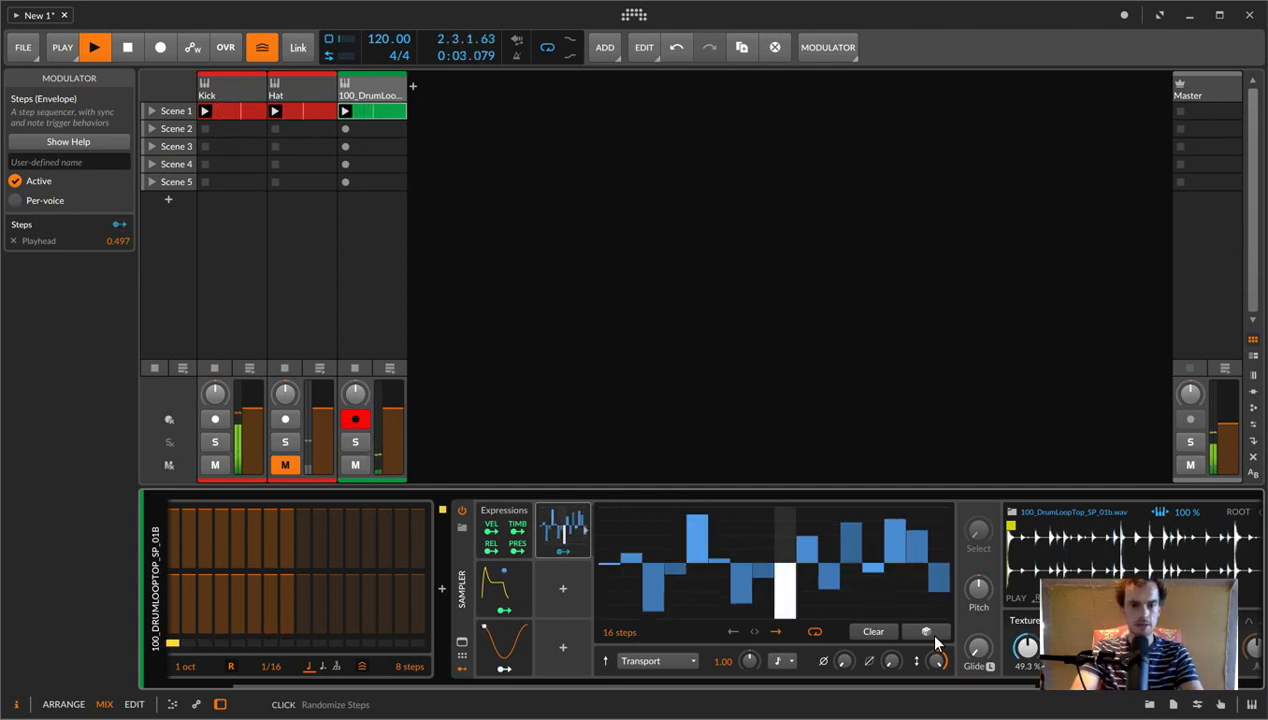
pyautogui.click(934, 636)
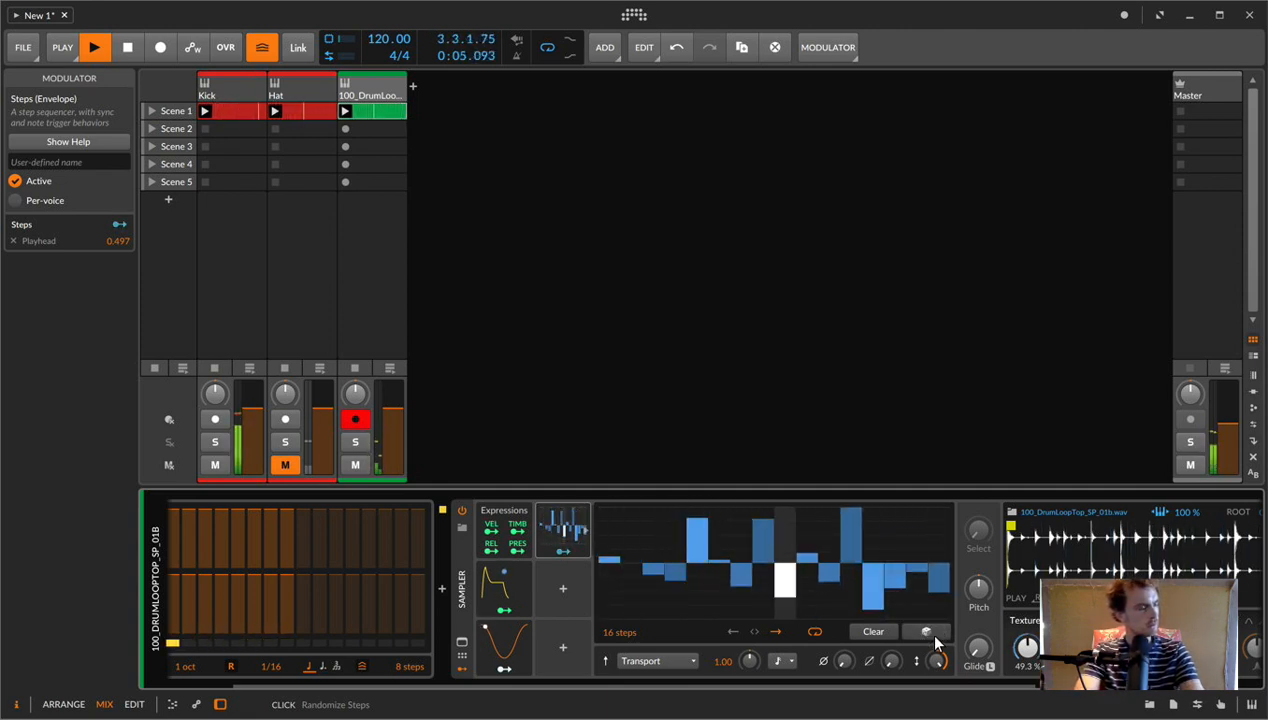
pyautogui.click(934, 636)
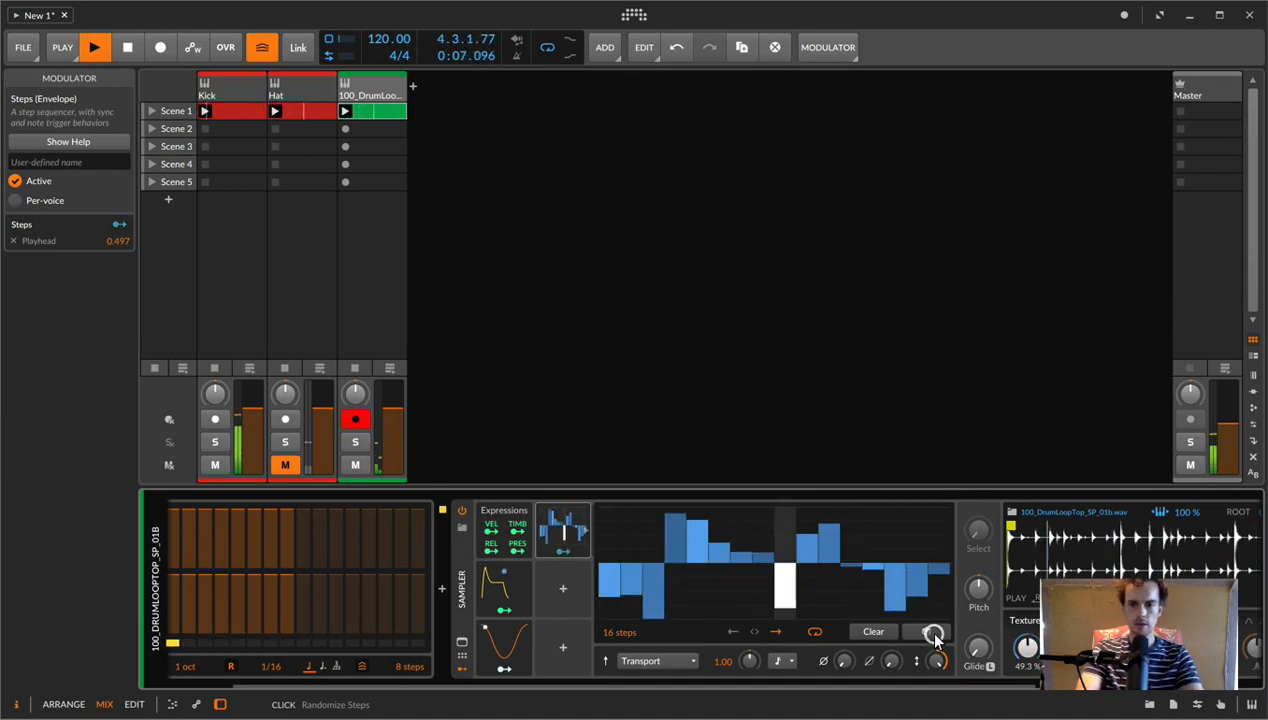
# - Reduce the Steps modulation, setting its amount on the Sampler's playhead position to 0.151
pyautogui.moveTo(938, 662); pyautogui.dragTo(934, 660)
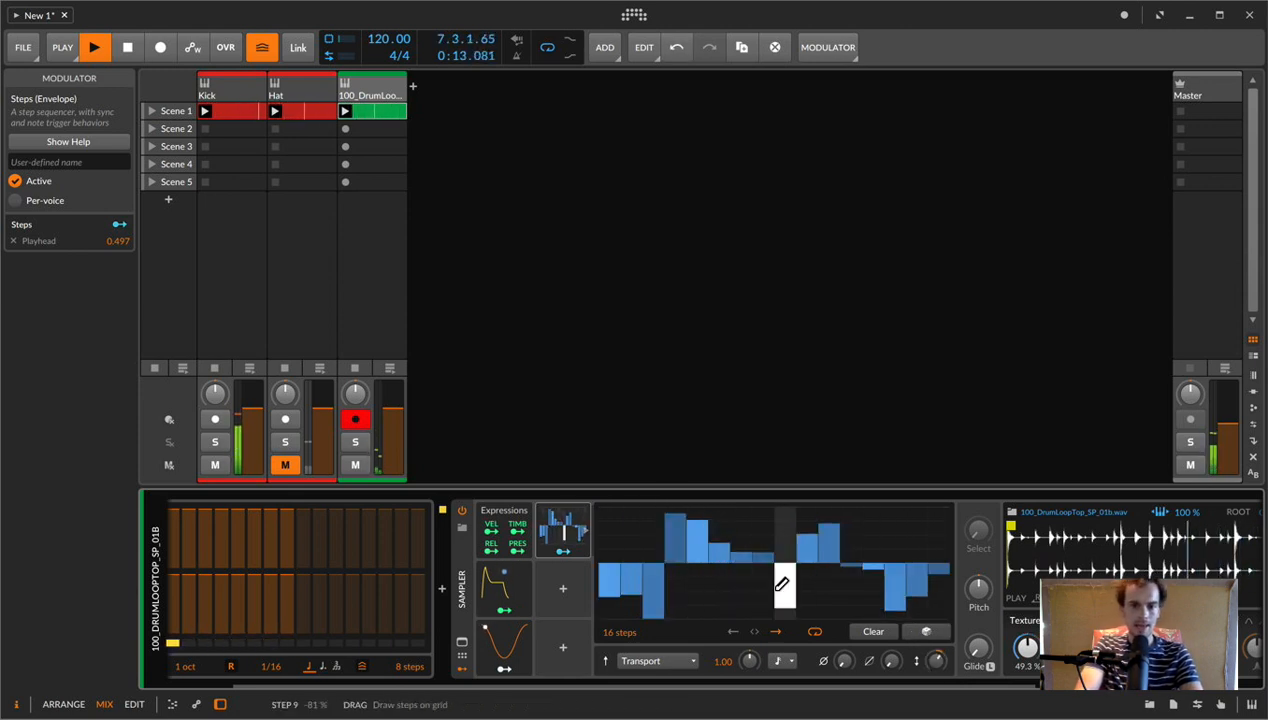
pyautogui.moveTo(563, 551); pyautogui.dragTo(1025, 648)
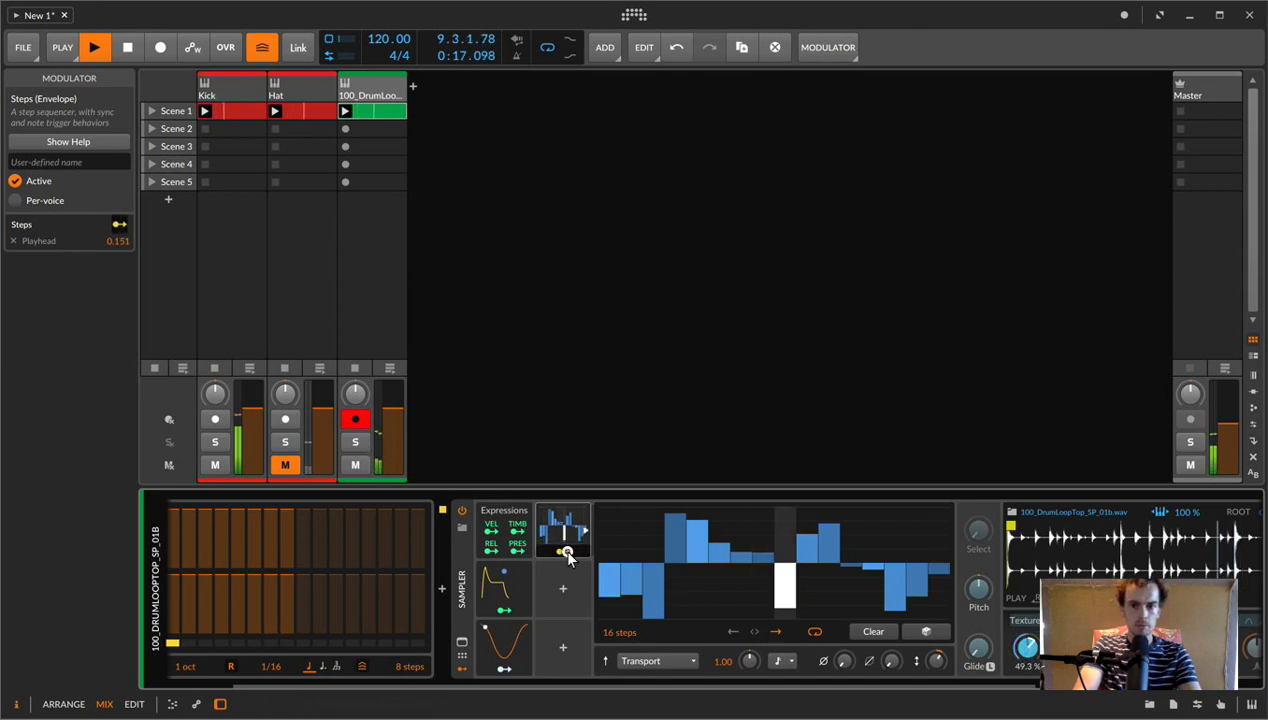
pyautogui.hscroll(3, 567, 551)
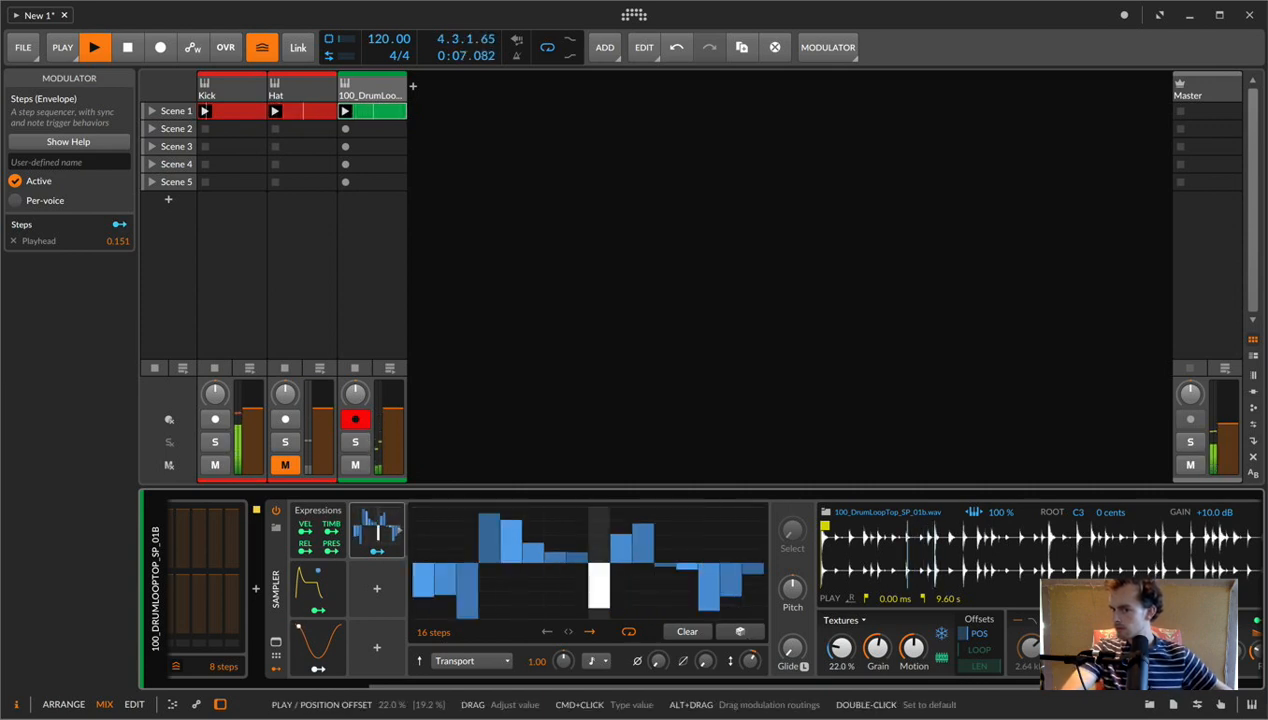
# - Enable the Sampler's filter, lower its cutoff to 28.2 Hz, and modulate the cutoff from the ADSR with an amount of 126.6
pyautogui.hscroll(3, 1200, 648)
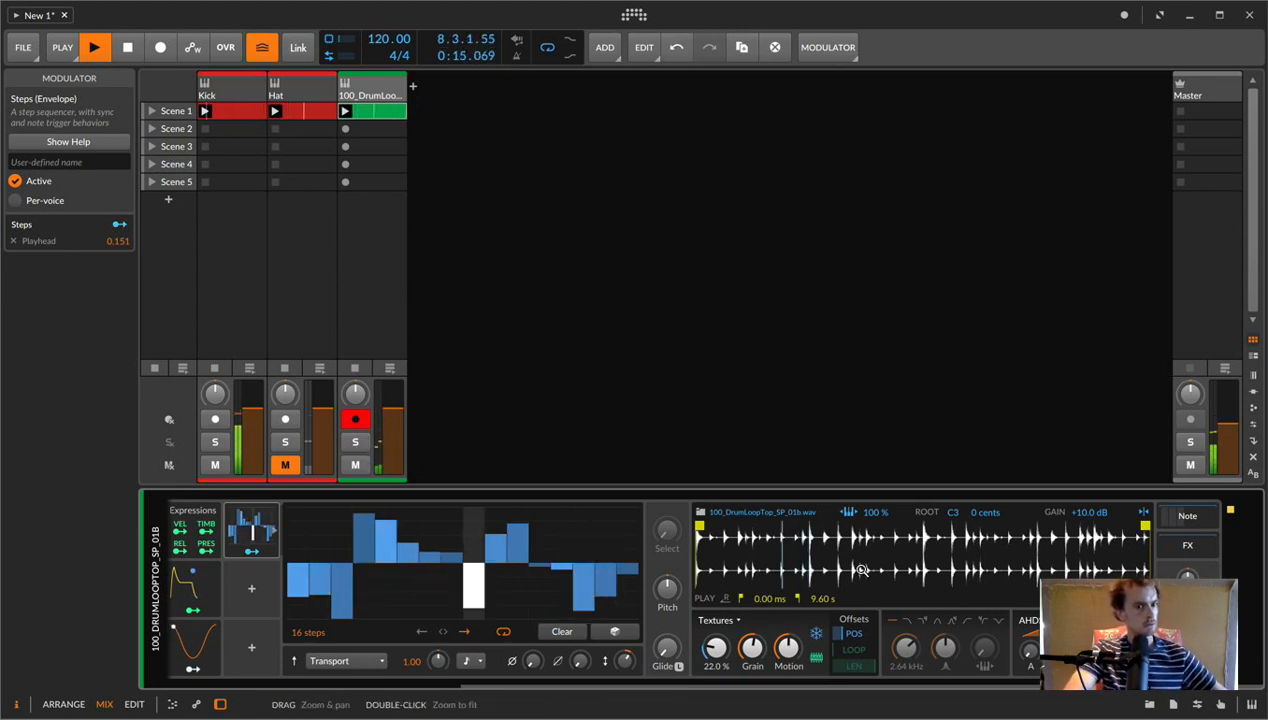
pyautogui.click(189, 603)
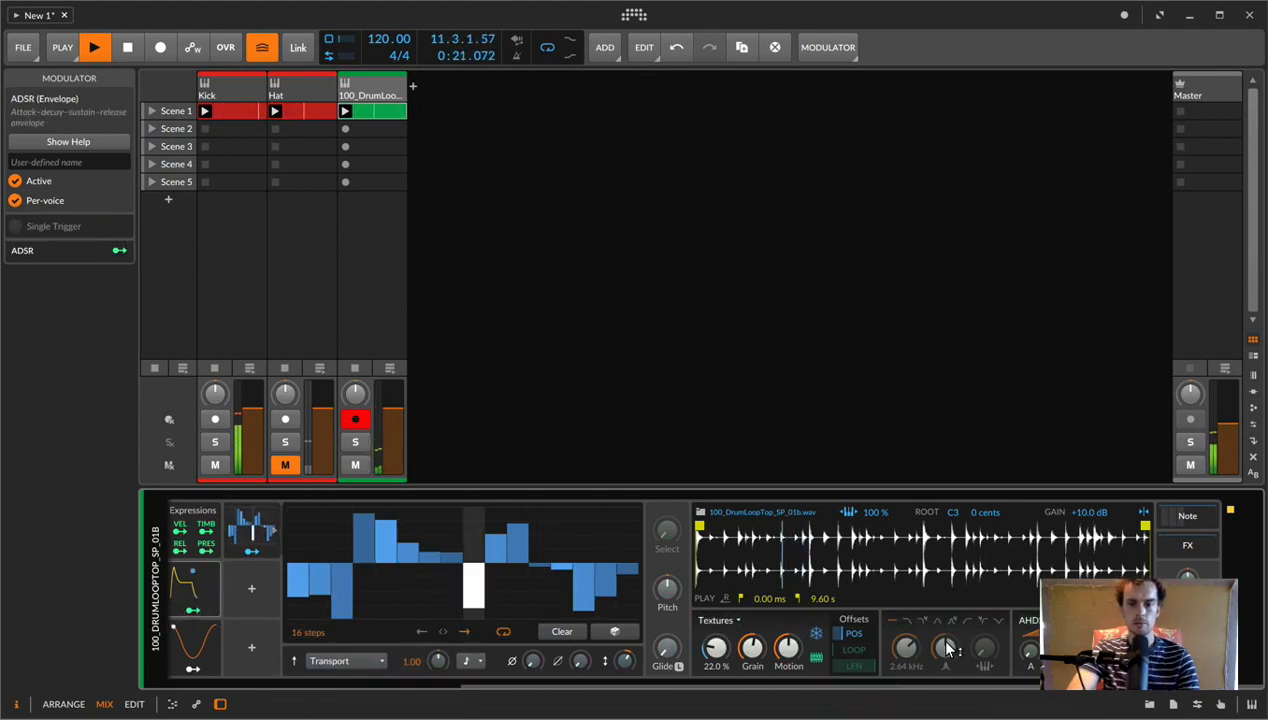
pyautogui.click(906, 620)
pyautogui.moveTo(907, 649); pyautogui.dragTo(907, 712)
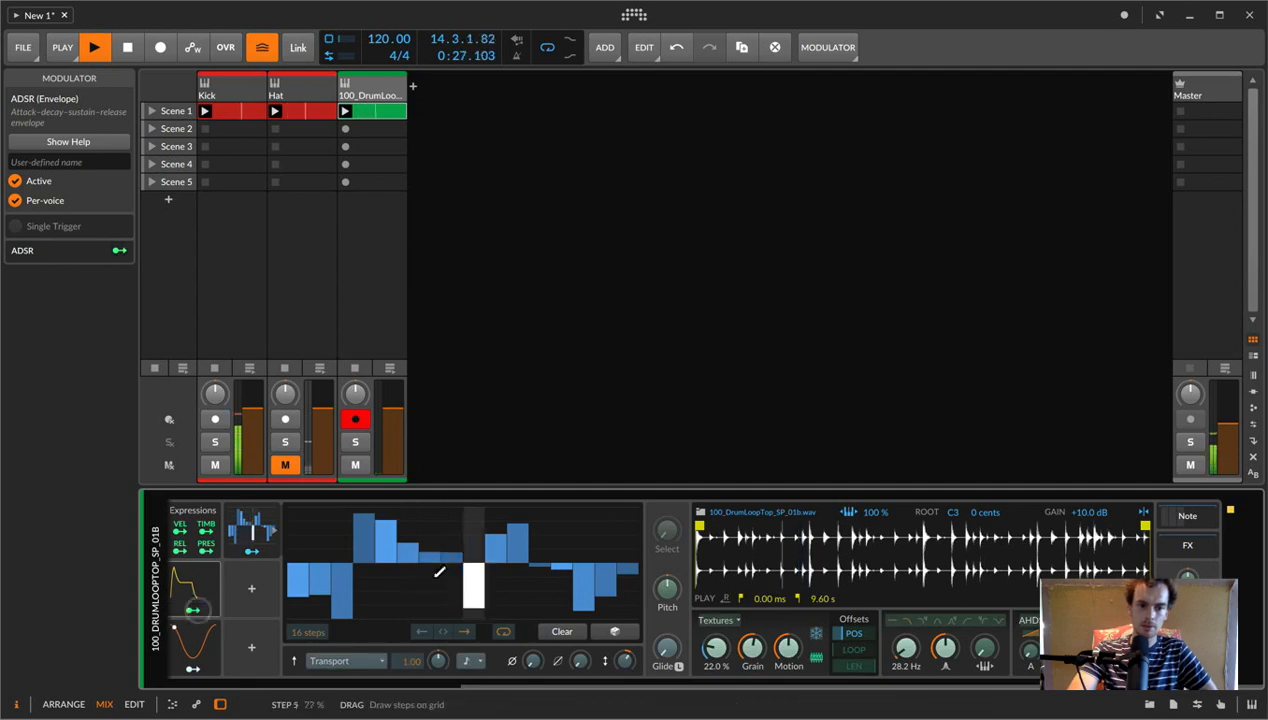
pyautogui.moveTo(906, 649); pyautogui.dragTo(906, 570)
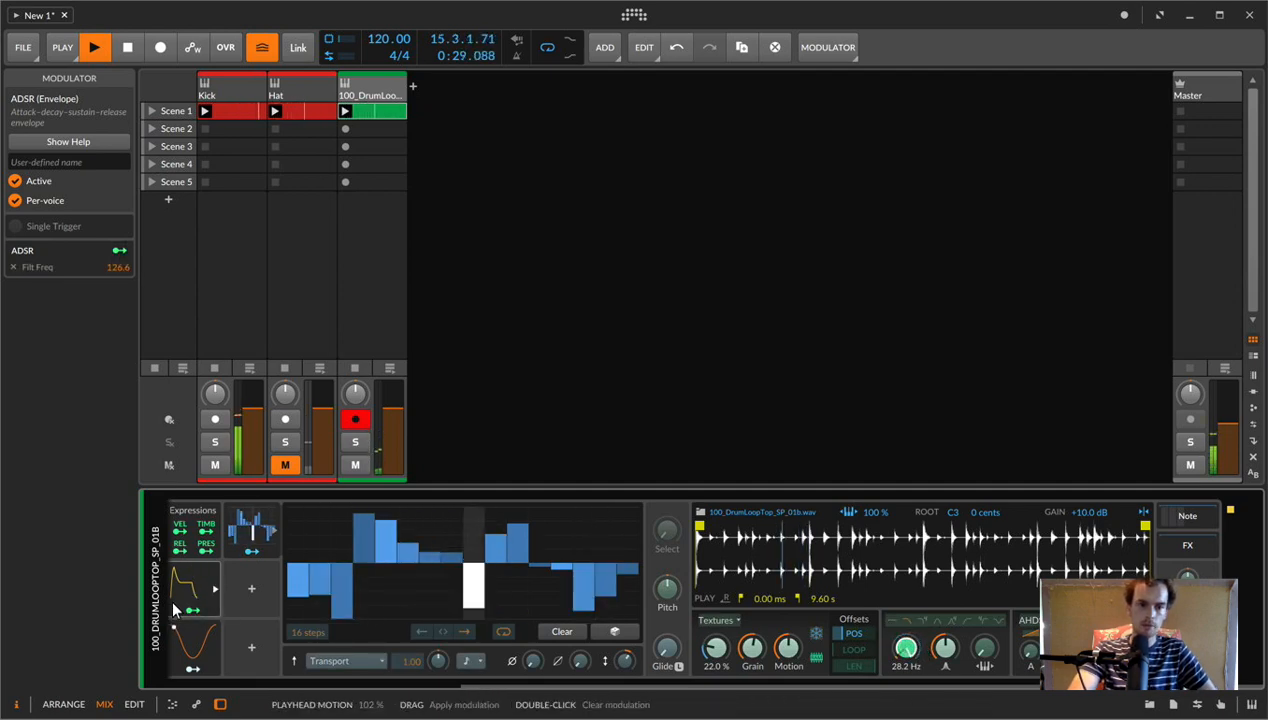
# - Shorten the ADSR modulator's envelope to zero sustain and a decay of 25.8 %, and set the Sampler's output to -0.5 dB
pyautogui.click(192, 614)
pyautogui.click(215, 585)
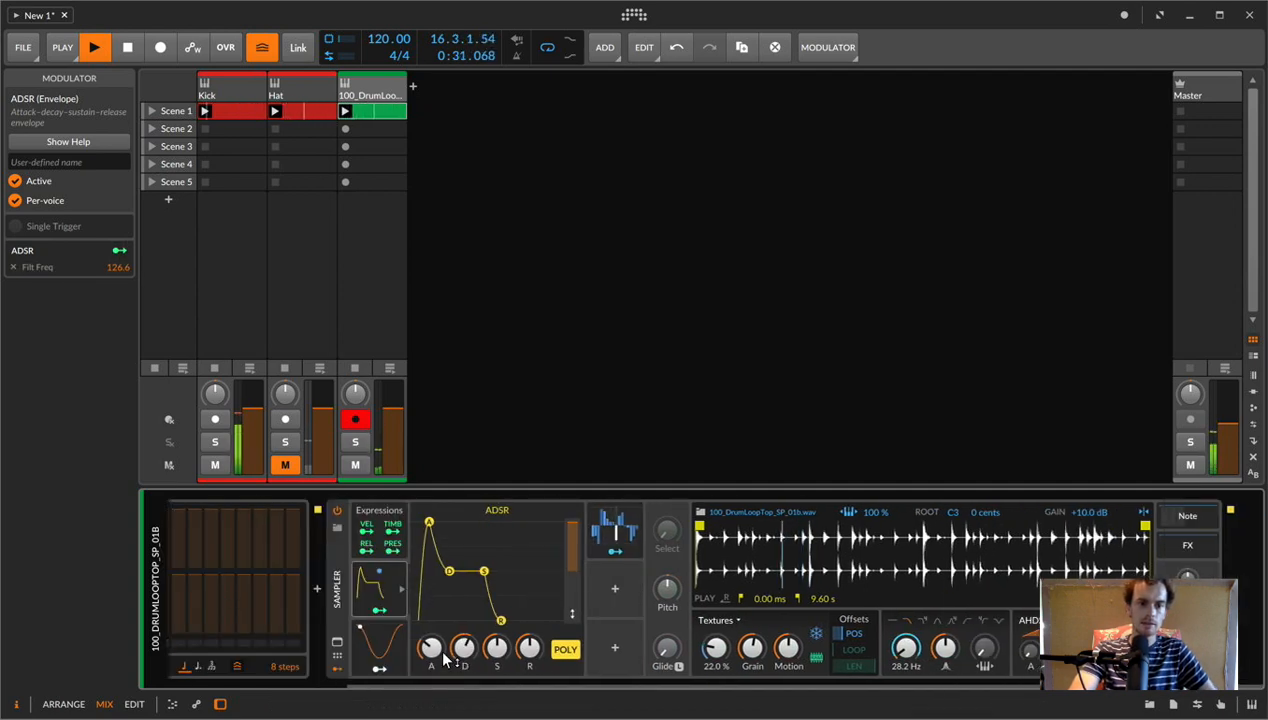
pyautogui.moveTo(497, 648); pyautogui.dragTo(497, 700)
pyautogui.moveTo(463, 646); pyautogui.dragTo(463, 655)
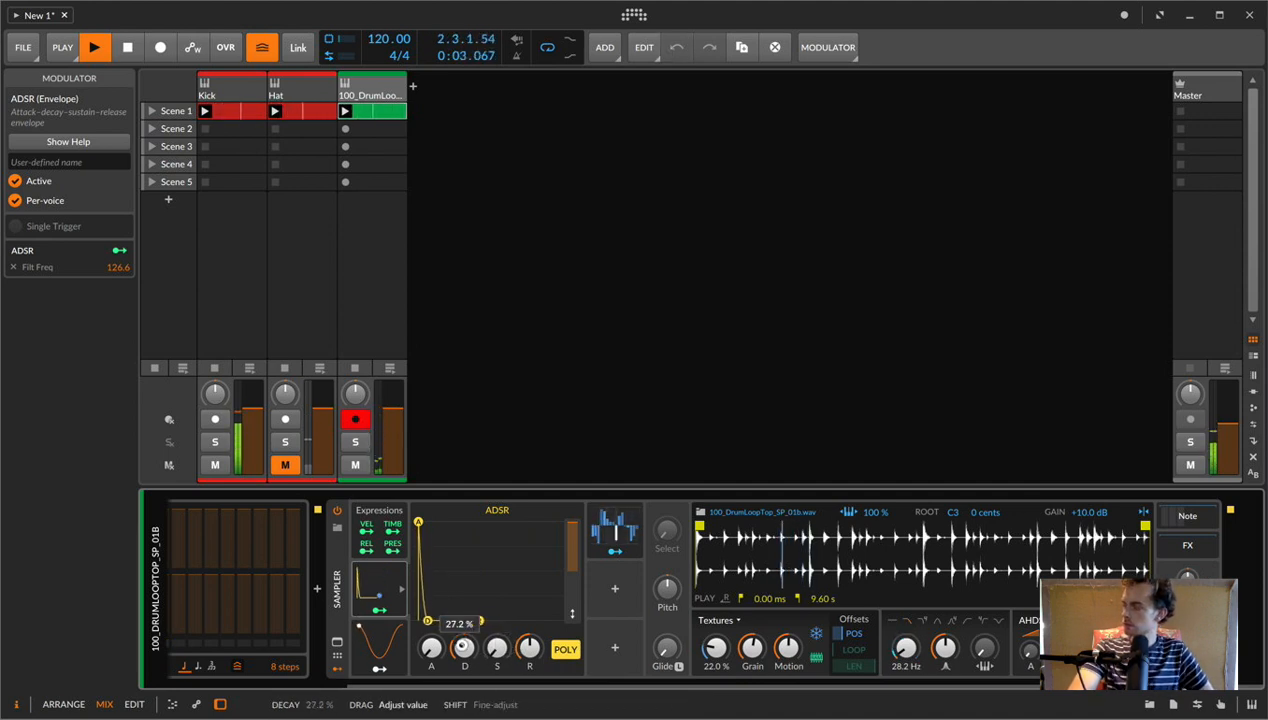
pyautogui.moveTo(463, 648); pyautogui.dragTo(464, 651)
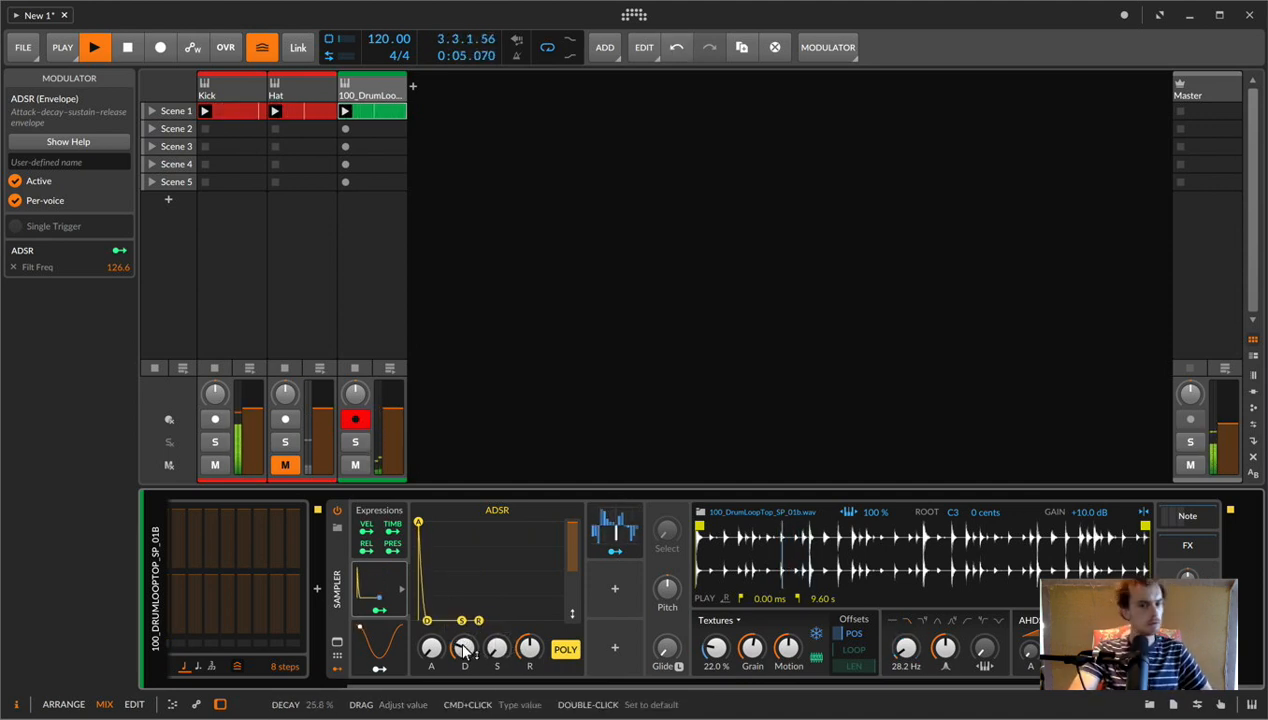
pyautogui.moveTo(1187, 648); pyautogui.dragTo(1187, 644)
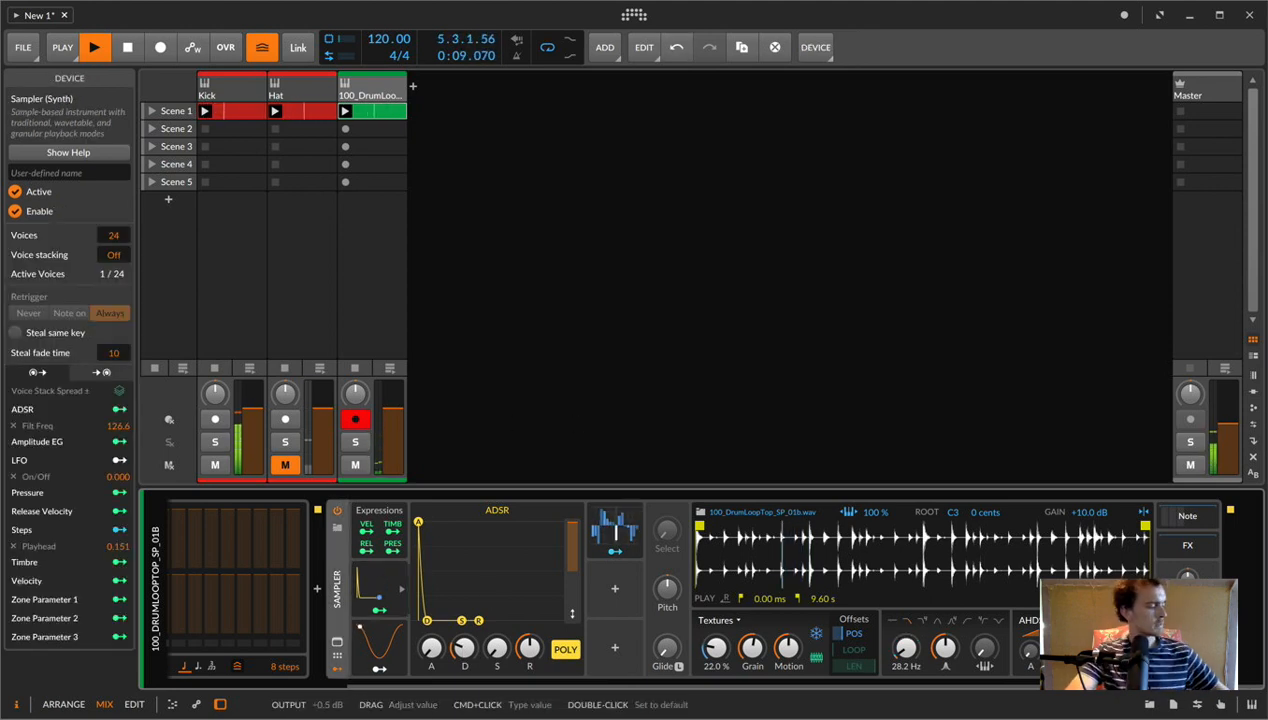
# - Vary the velocities of the Arpeggiator's eight steps and cut the gate length of steps 2 and 5 to the minimum
pyautogui.hscroll(-3, 533, 508)
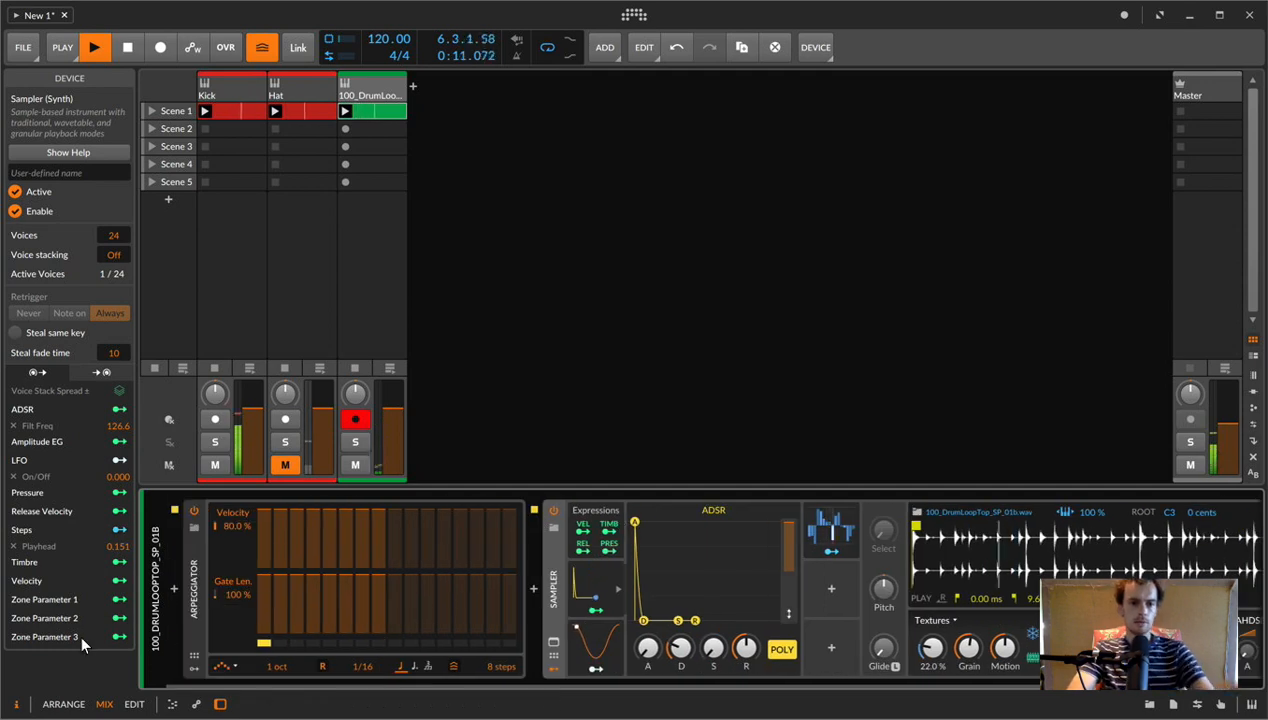
pyautogui.moveTo(261, 526)
pyautogui.mouseDown()
pyautogui.moveTo(276, 543)
pyautogui.moveTo(311, 533)
pyautogui.moveTo(345, 554)
pyautogui.moveTo(378, 538)
pyautogui.mouseUp()
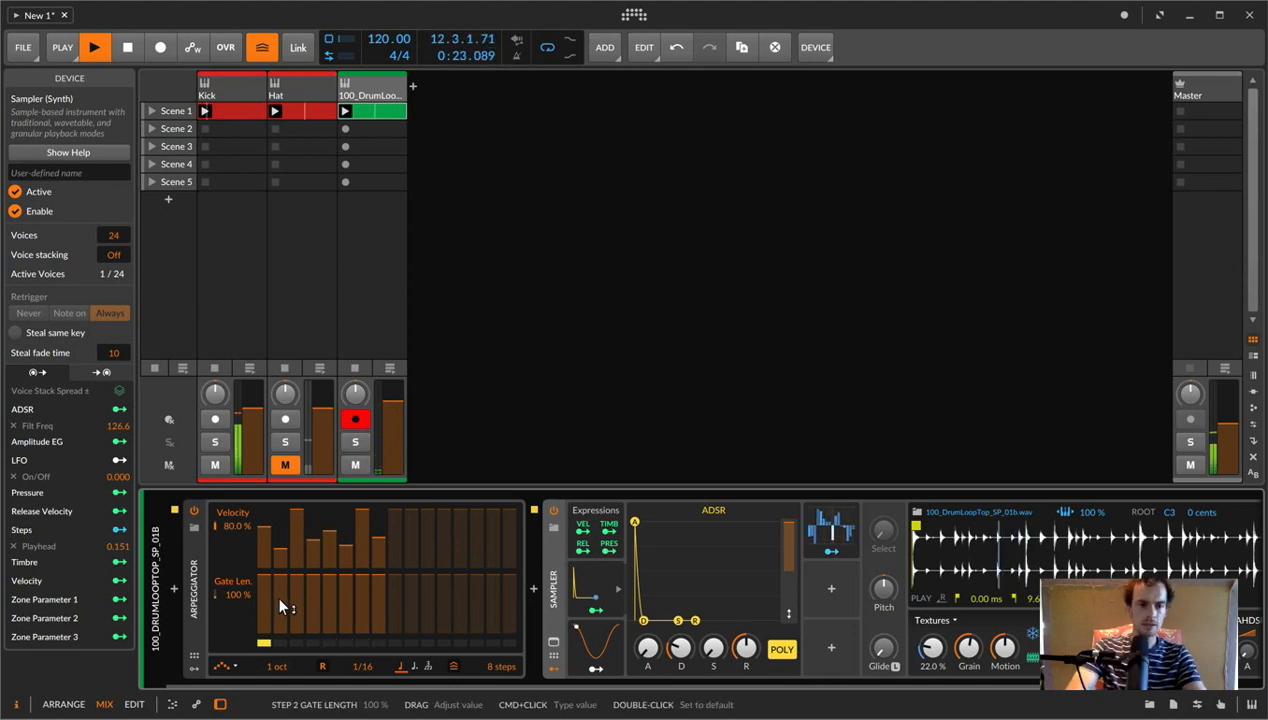
pyautogui.moveTo(279, 599); pyautogui.dragTo(281, 637)
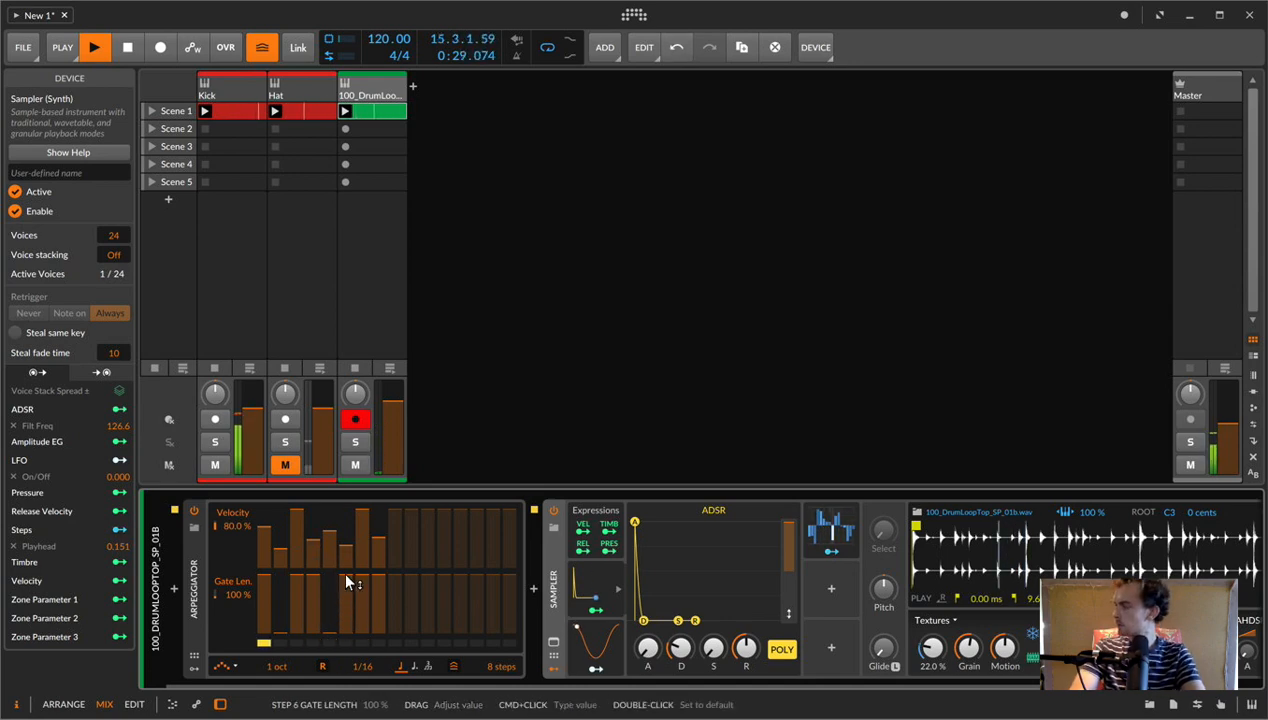
# - Duplicate the drum loop track and rename the original track Granular Perc 1
pyautogui.click(386, 96)
pyautogui.press('super+d')
pyautogui.press('super+r')
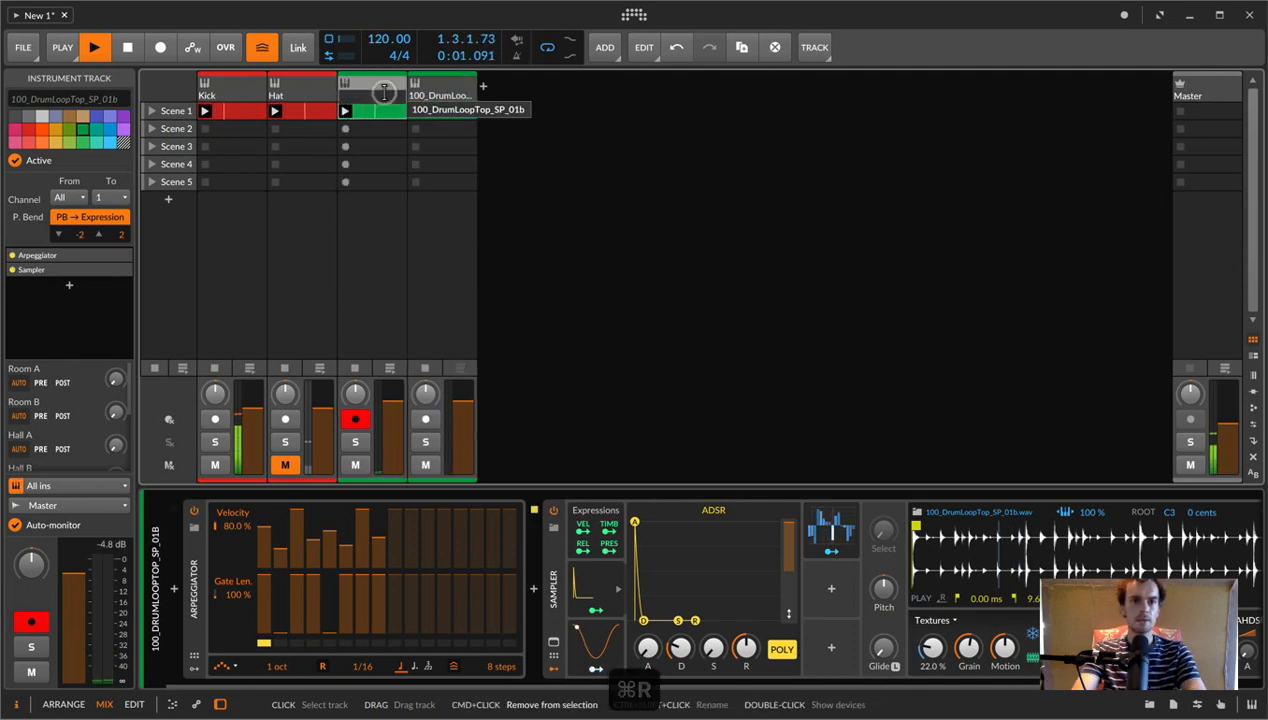
pyautogui.write('Granular Pe')
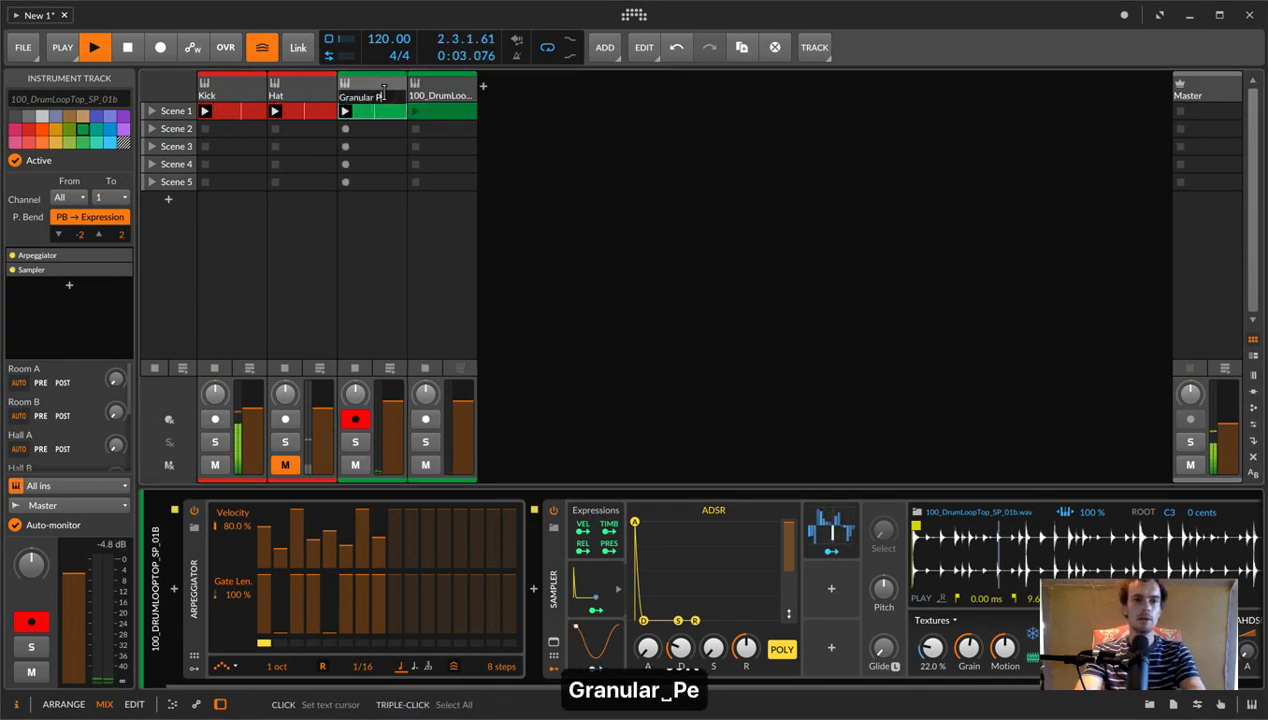
pyautogui.write('rc 1')
pyautogui.press('Return')
# - Browse the top loop samples and load LPS_OT_TOP LOOPS_013.wav into the duplicated track's Sampler
pyautogui.click(425, 96)
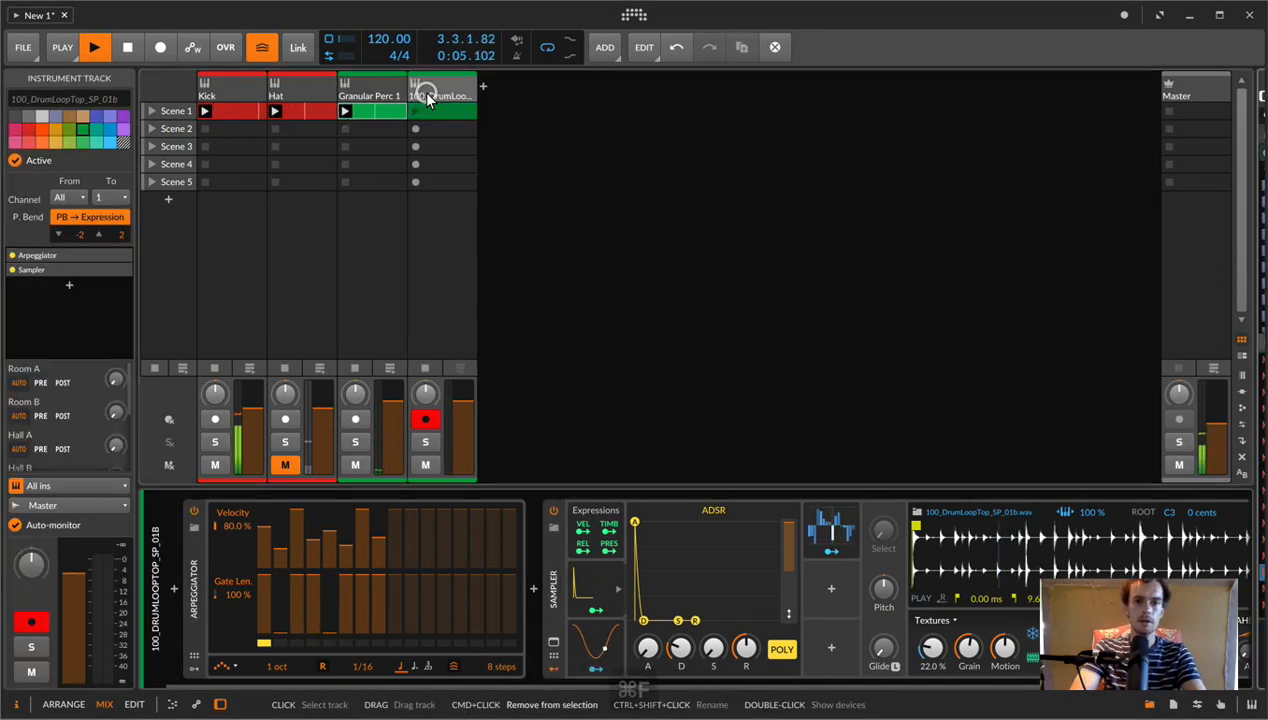
pyautogui.press('super+f')
pyautogui.hscroll(5, 899, 577)
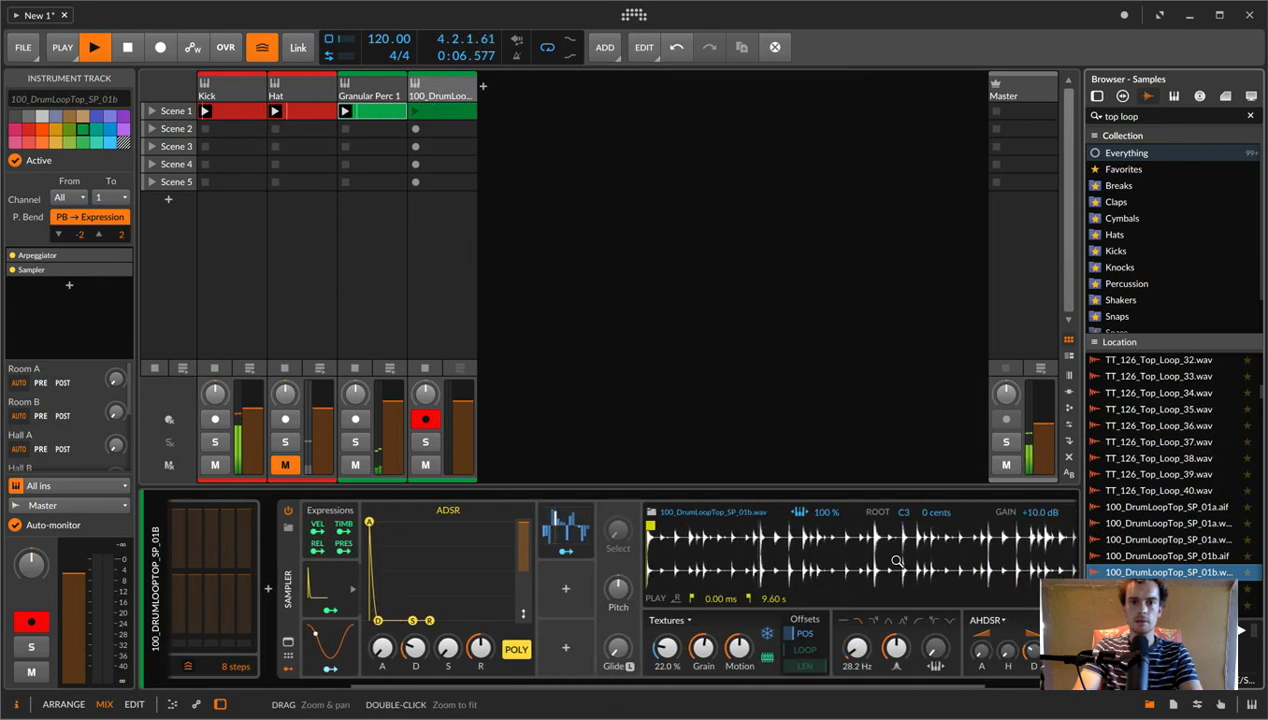
pyautogui.click(428, 89)
pyautogui.scroll(10, 1180, 438)
pyautogui.click(1180, 438)
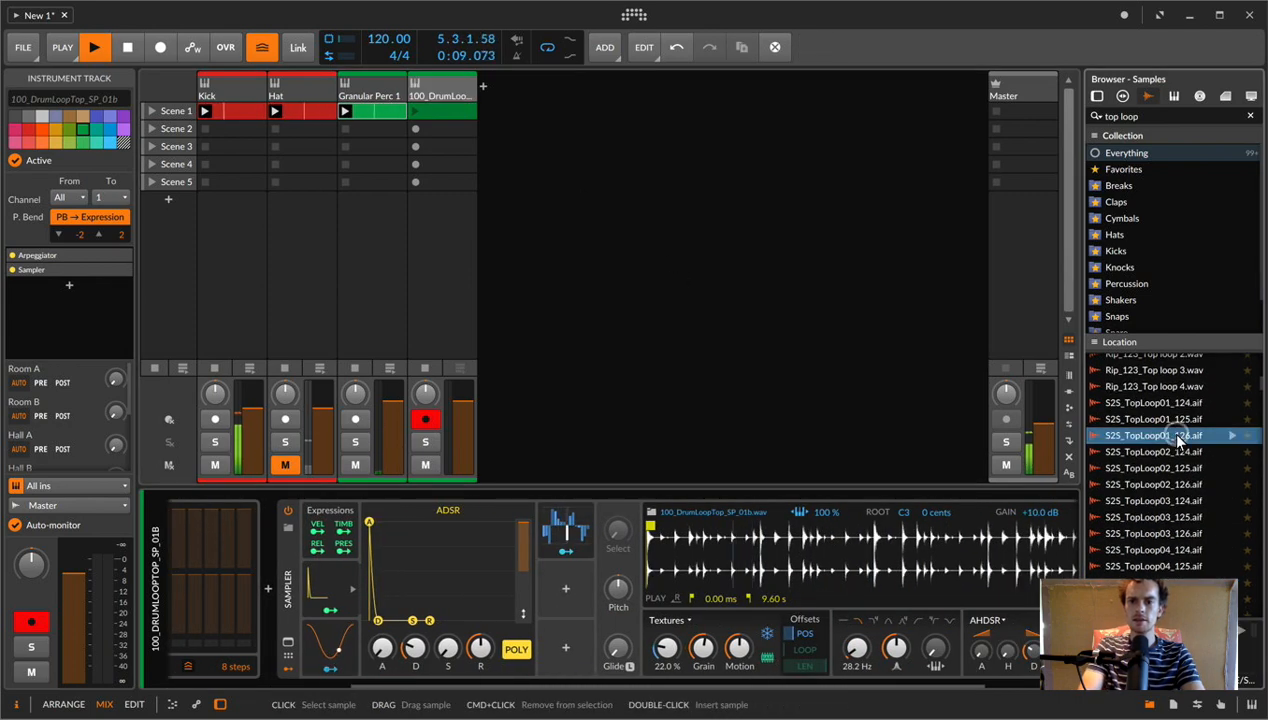
pyautogui.press('Up')
pyautogui.scroll(1, 1179, 440)
pyautogui.scroll(5, 1180, 438)
pyautogui.click(1180, 440)
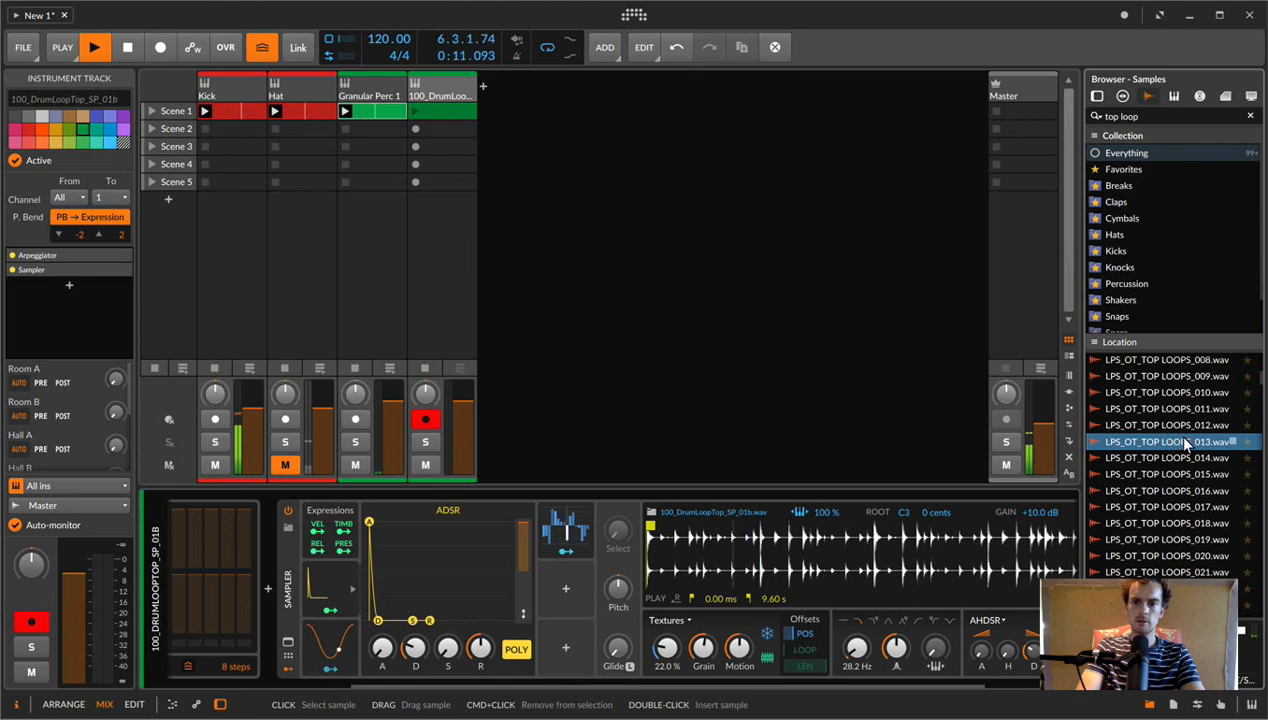
pyautogui.moveTo(952, 506); pyautogui.dragTo(878, 540)
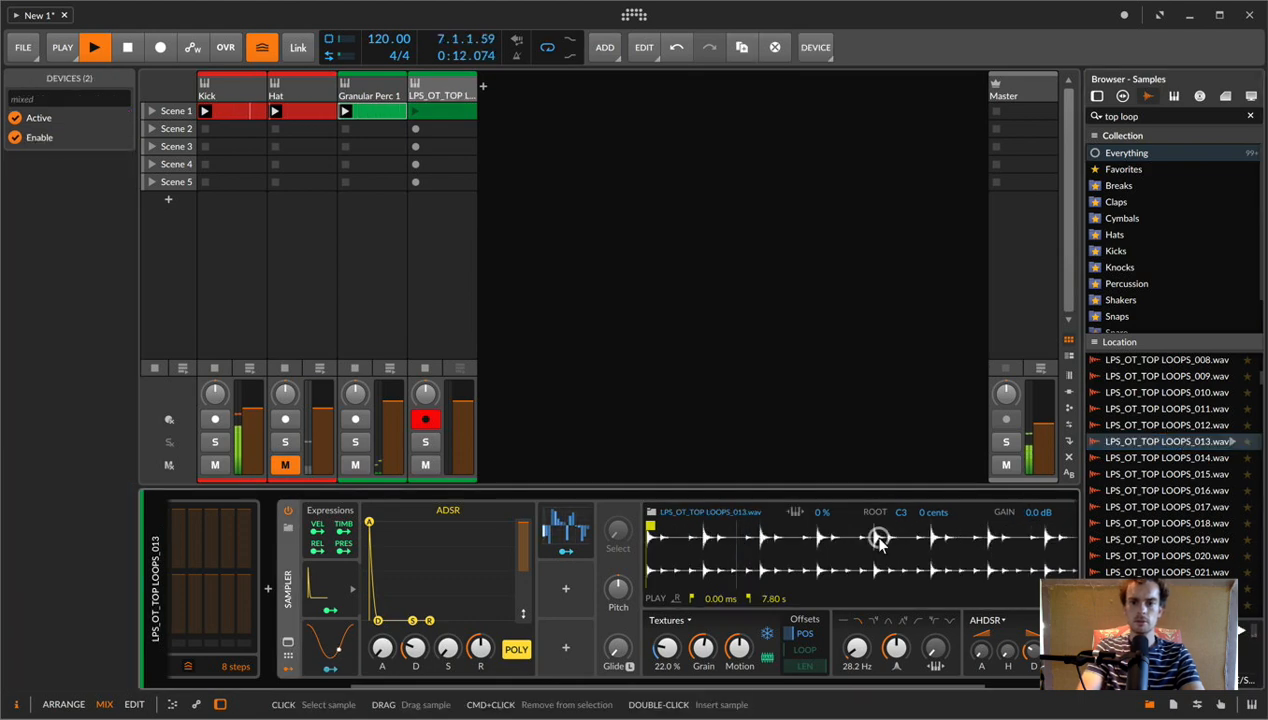
# - Launch the duplicated track's Scene 1 clip, and lengthen the decay and slightly raise the sustain of its ADSR modulator
pyautogui.click(418, 111)
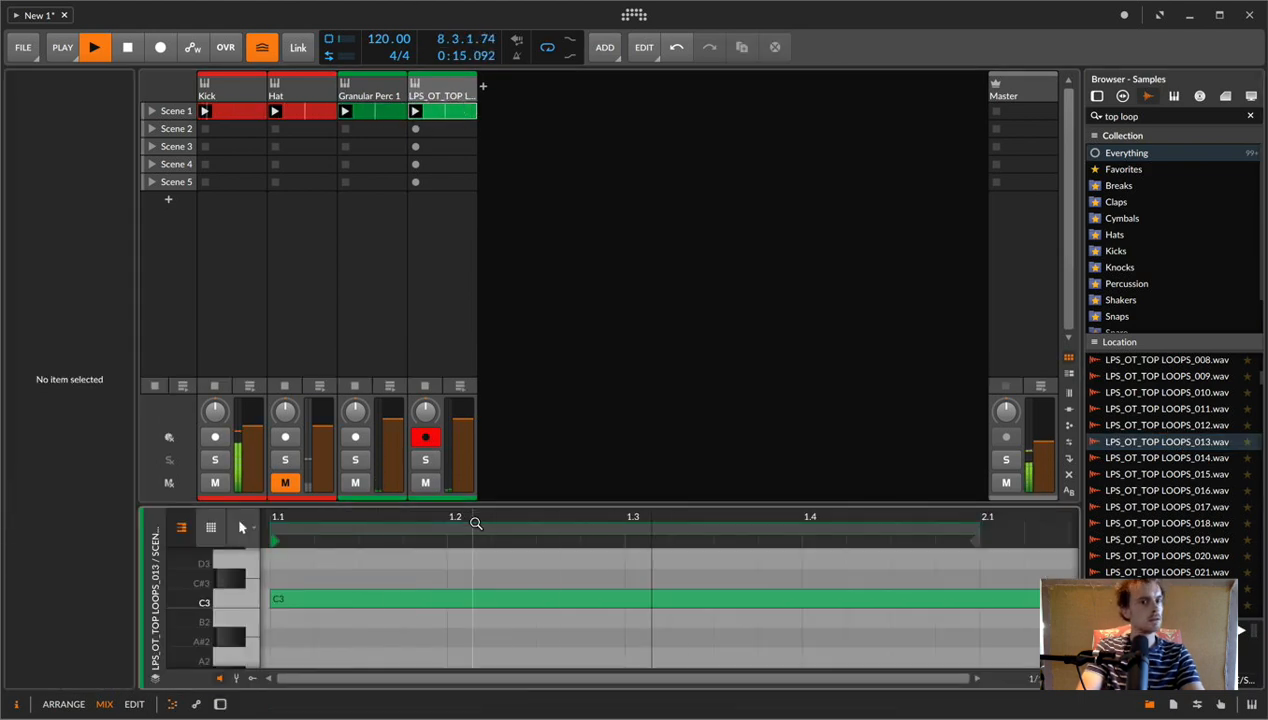
pyautogui.doubleClick(439, 88)
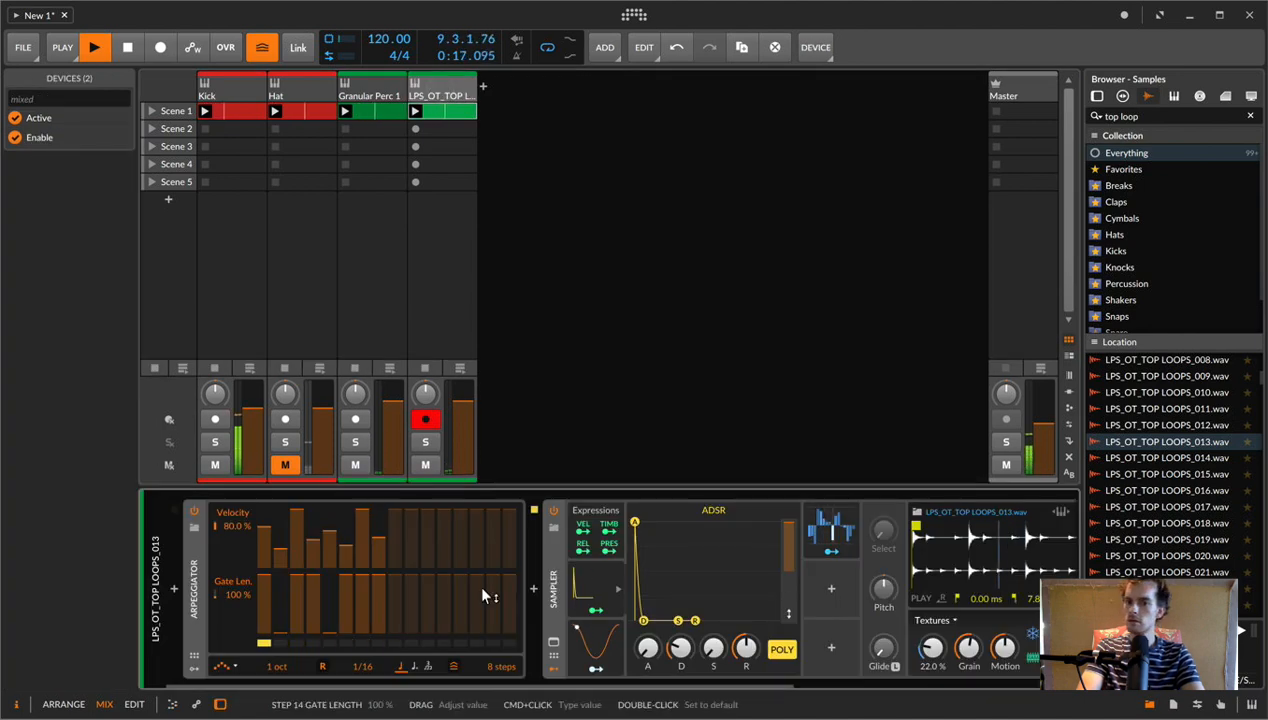
pyautogui.click(592, 590)
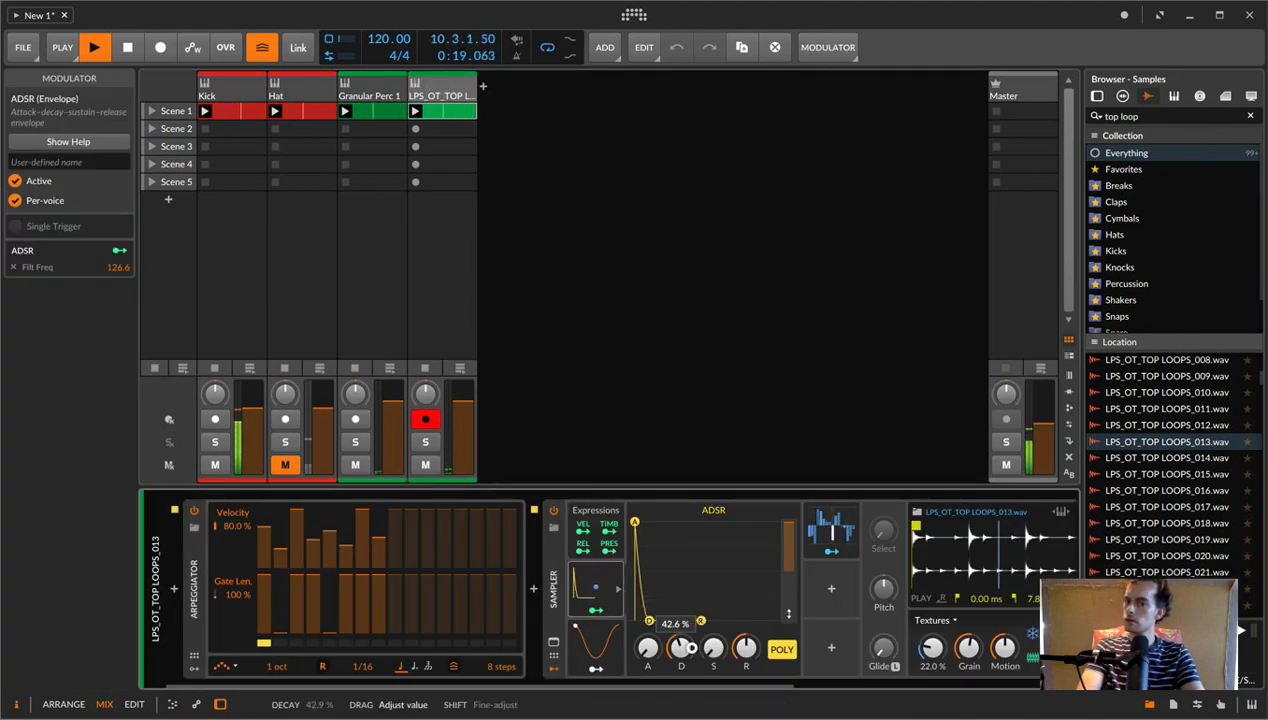
pyautogui.moveTo(713, 648); pyautogui.dragTo(713, 638)
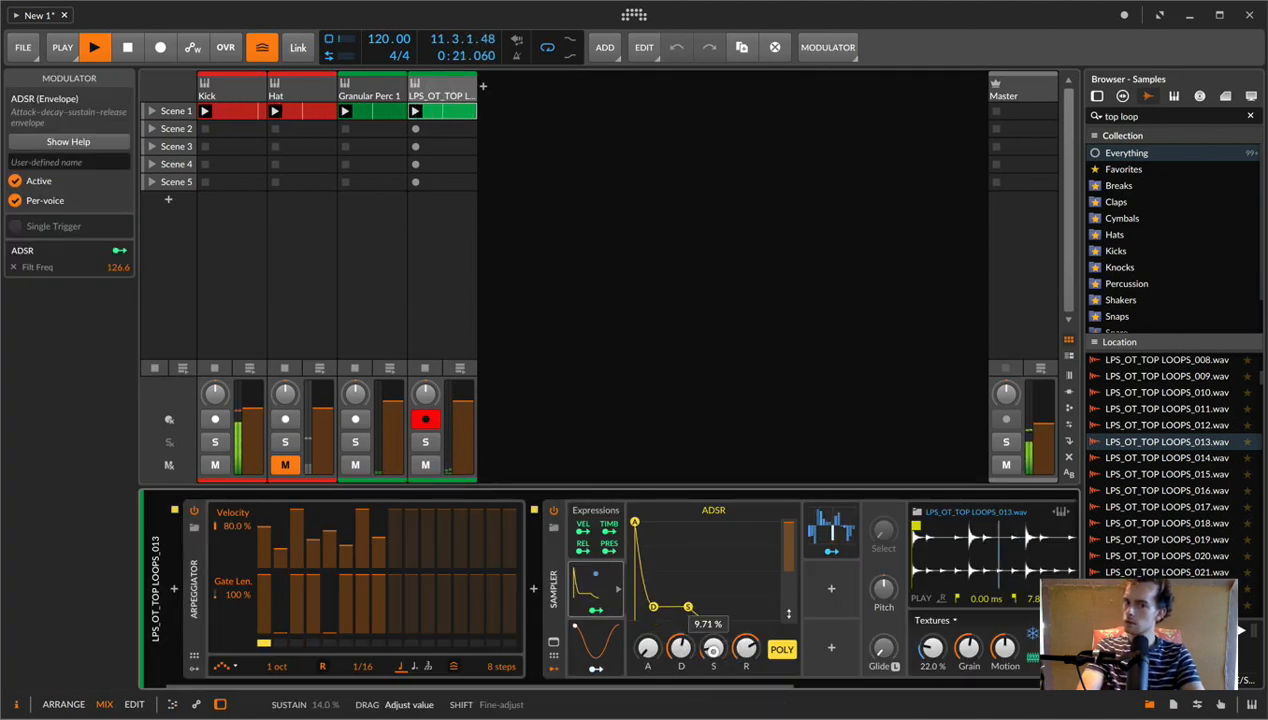
# - Set the Sampler's filter cutoff to 117 Hz and play position to 38.0 %, with the Steps modulator's pattern expanded
pyautogui.hscroll(5, 858, 586)
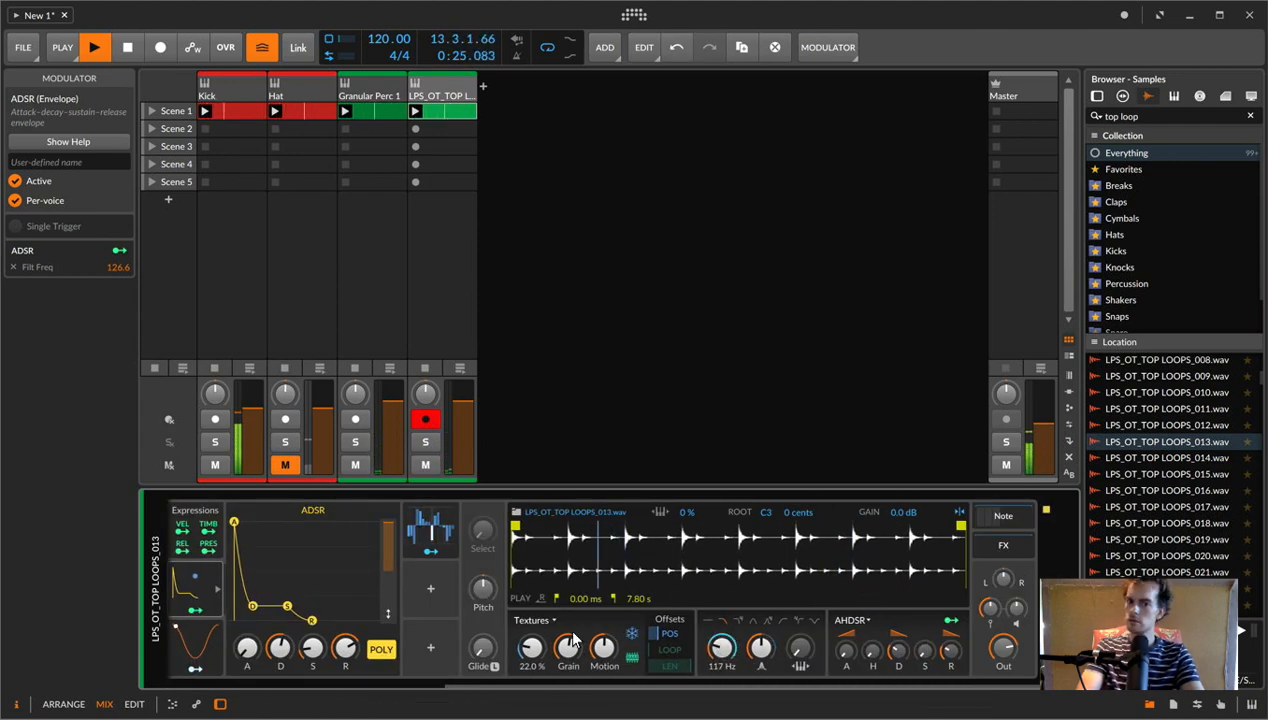
pyautogui.click(430, 527)
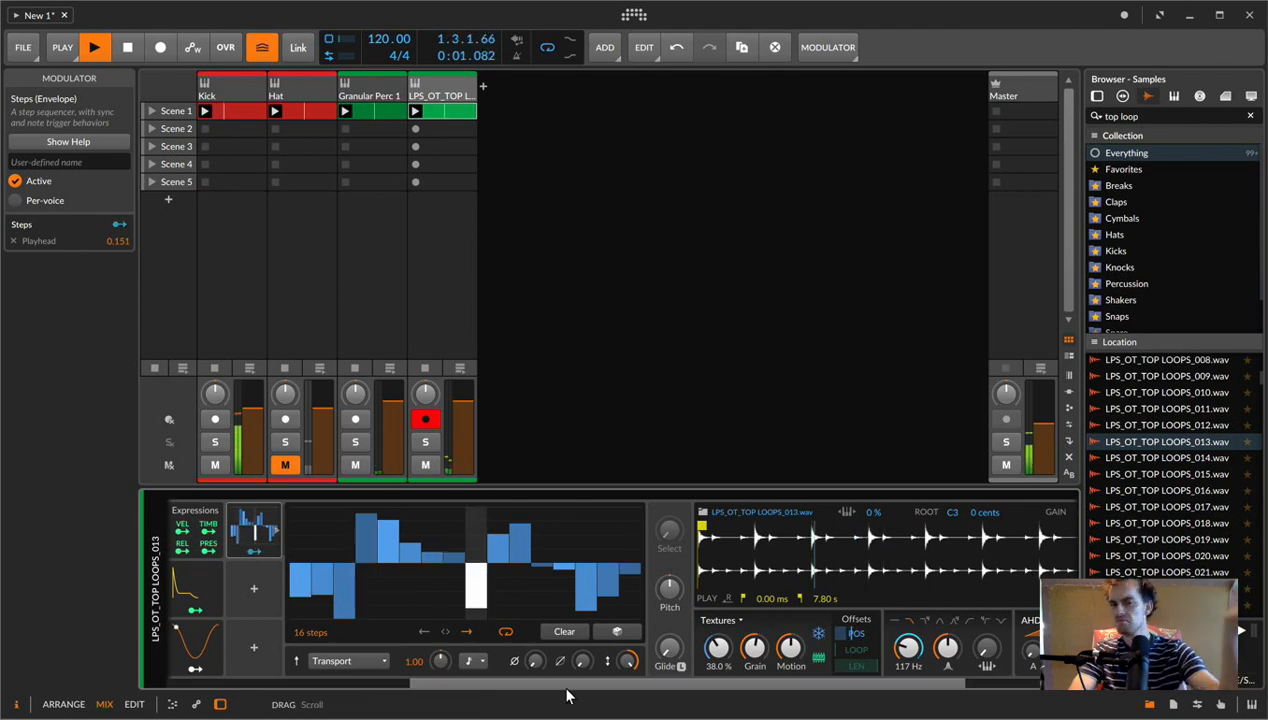
pyautogui.hscroll(-5, 470, 625)
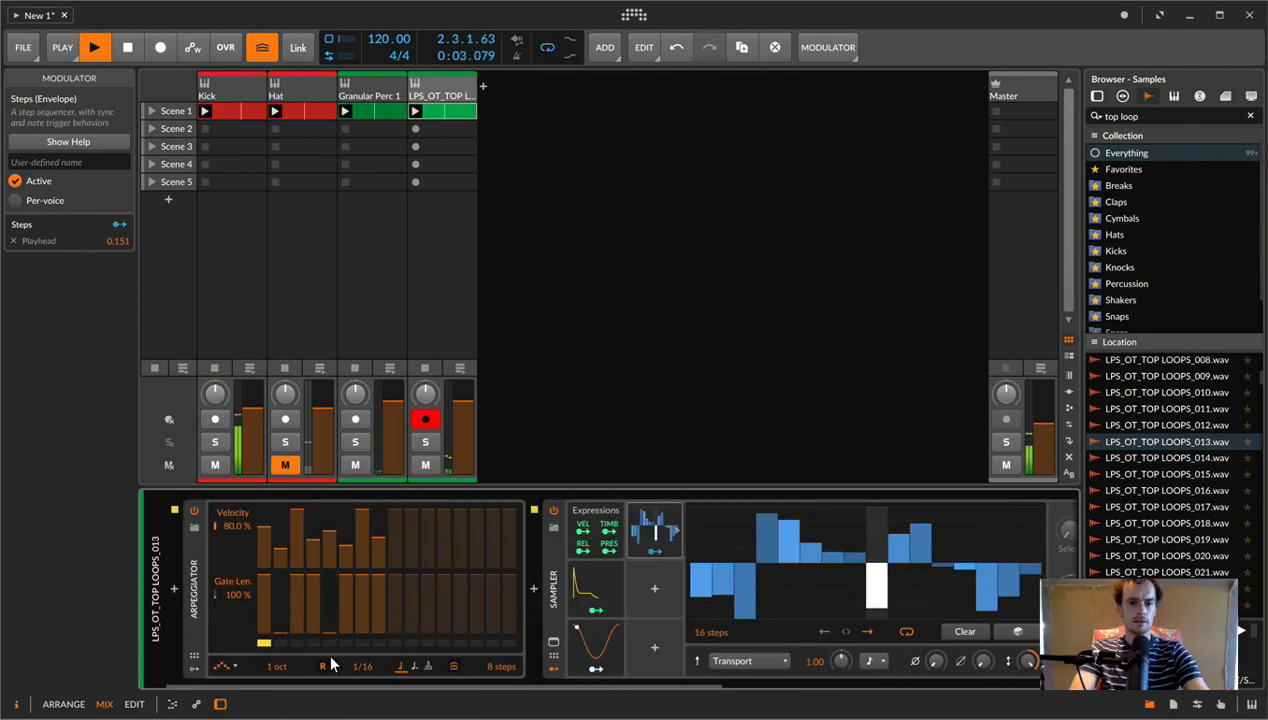
# - Rename the LPS_OT_TOP LOOPS_013 track Granular Perc 2 and duplicate it
pyautogui.click(430, 90)
pyautogui.press('super+r')
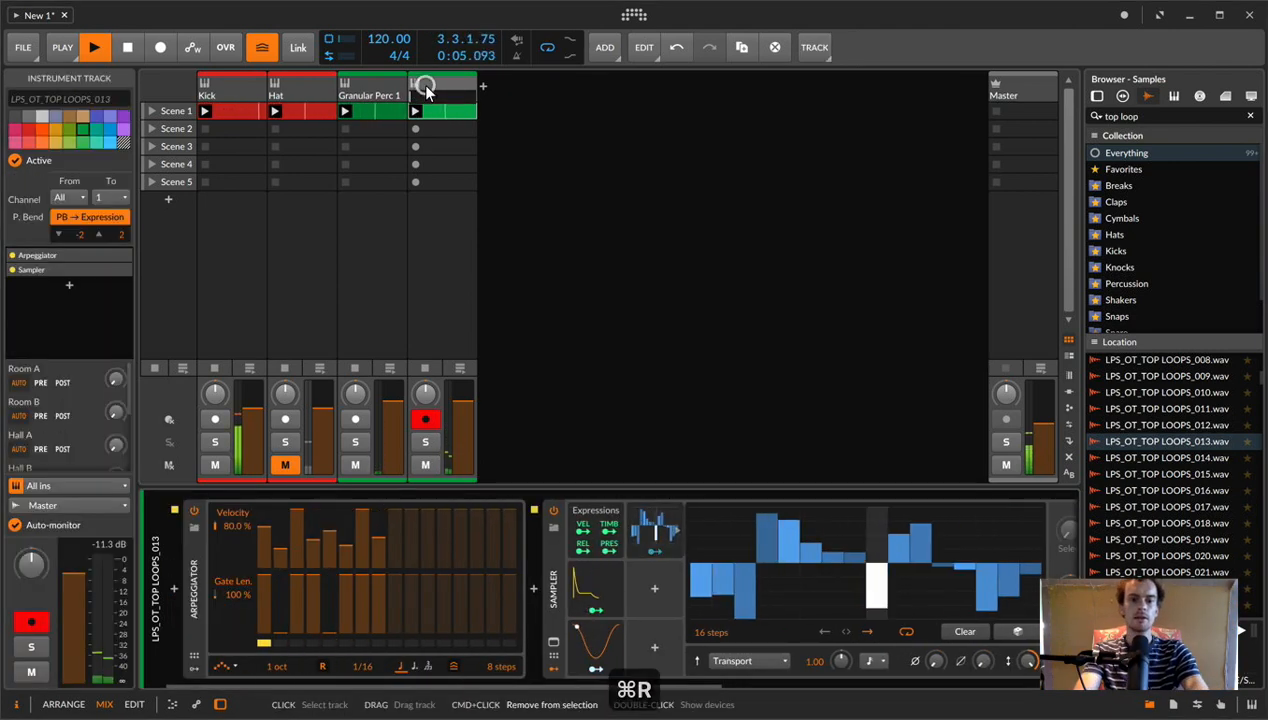
pyautogui.write('Granular Perc 2')
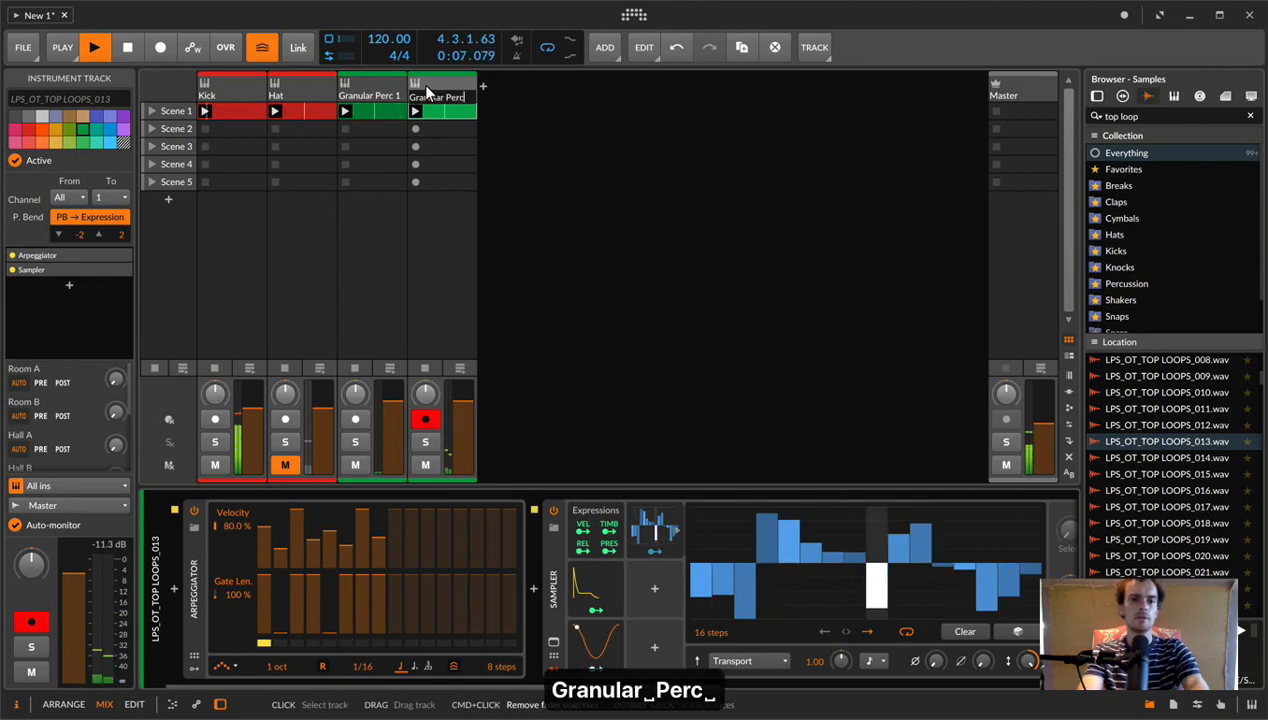
pyautogui.press('Return')
pyautogui.press('super+d')
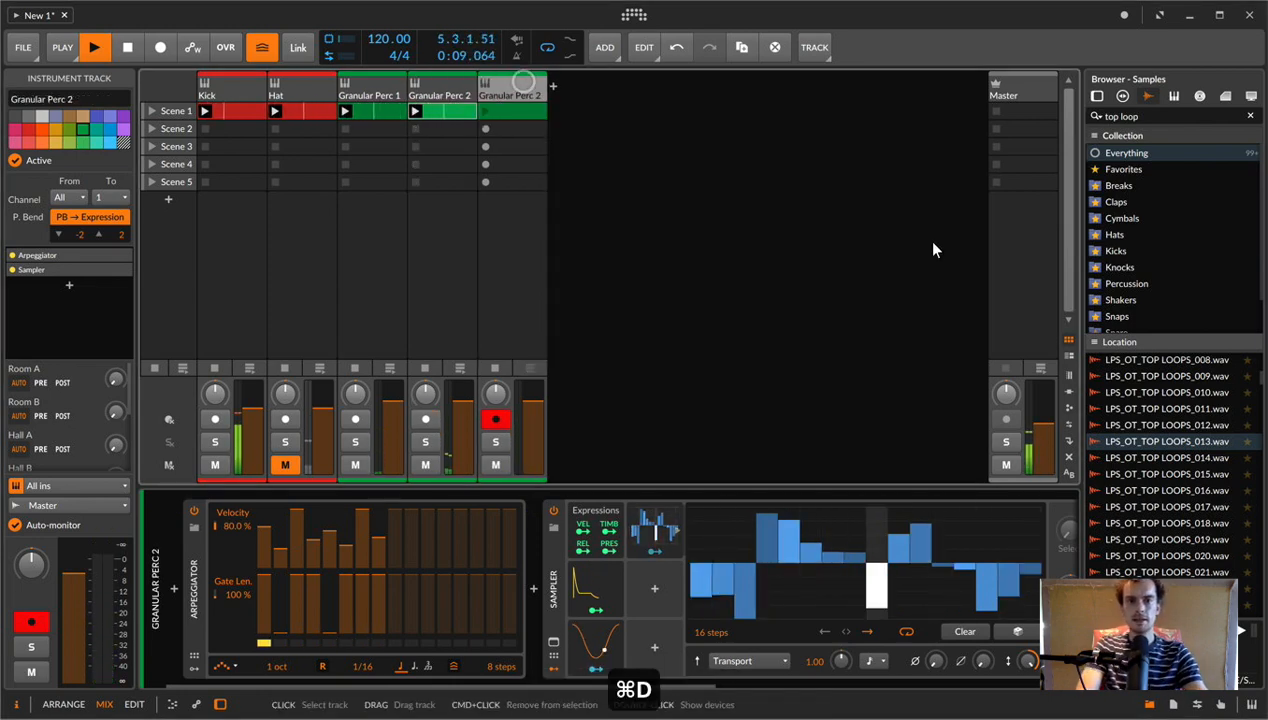
# - Load LPS_THT_ TOP & PERCUSSION LOOPS_015.wav into the new duplicate's Sampler and launch that track's Scene 1 clip
pyautogui.doubleClick(512, 86)
pyautogui.hscroll(10, 732, 582)
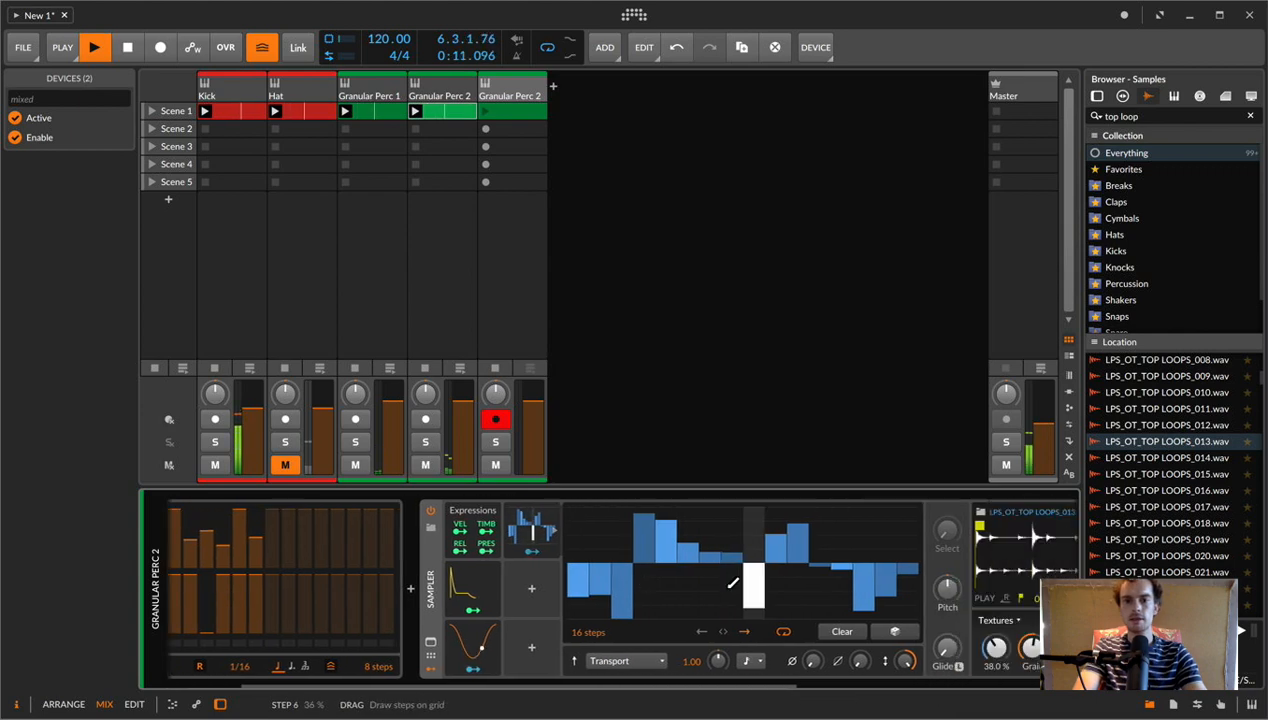
pyautogui.scroll(-10, 1160, 500)
pyautogui.moveTo(1160, 532); pyautogui.dragTo(730, 585)
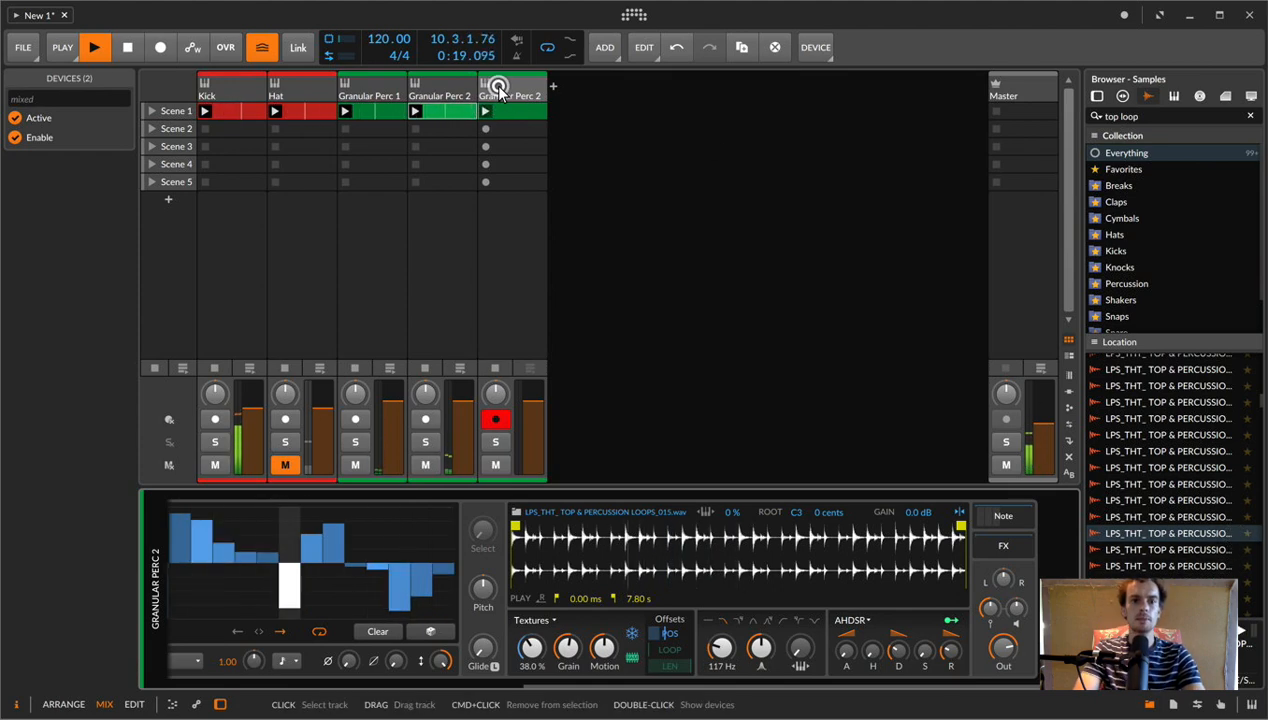
# - Remove the ADSR modulator from the new duplicate's Sampler and raise the filter cutoff to 541 Hz
pyautogui.hscroll(-5, 343, 626)
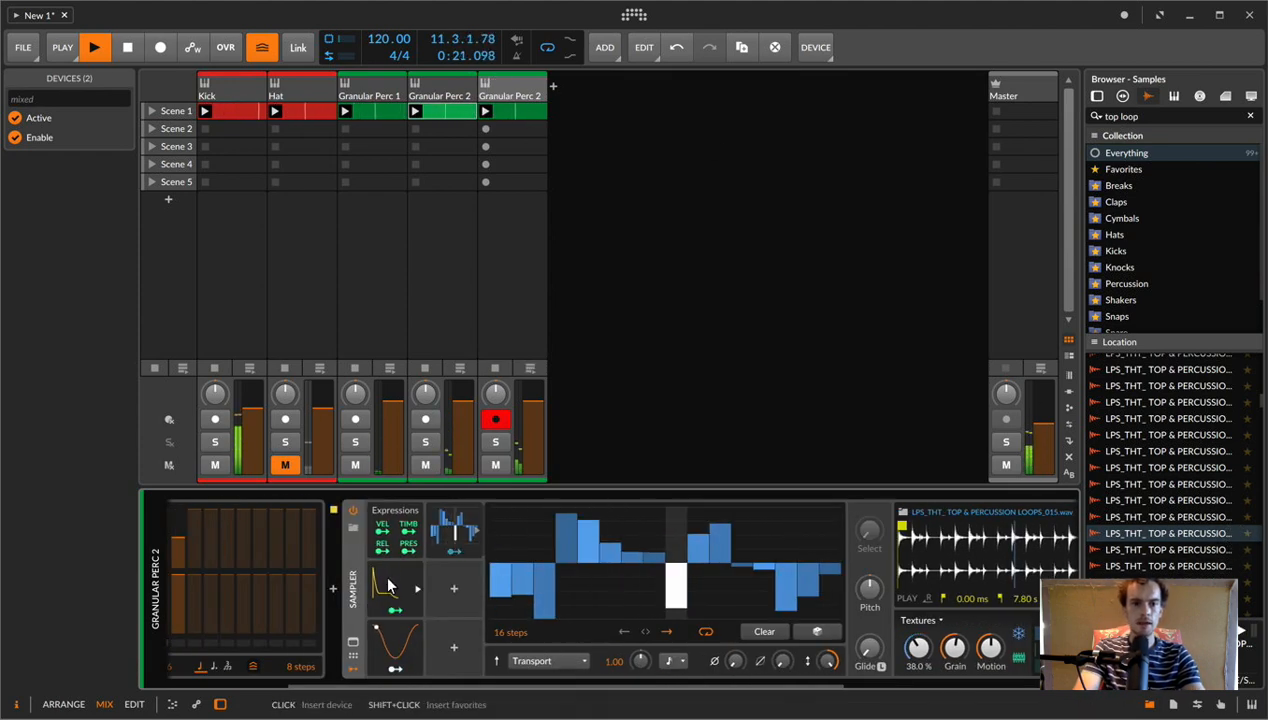
pyautogui.click(388, 625)
pyautogui.moveTo(746, 650); pyautogui.dragTo(746, 610)
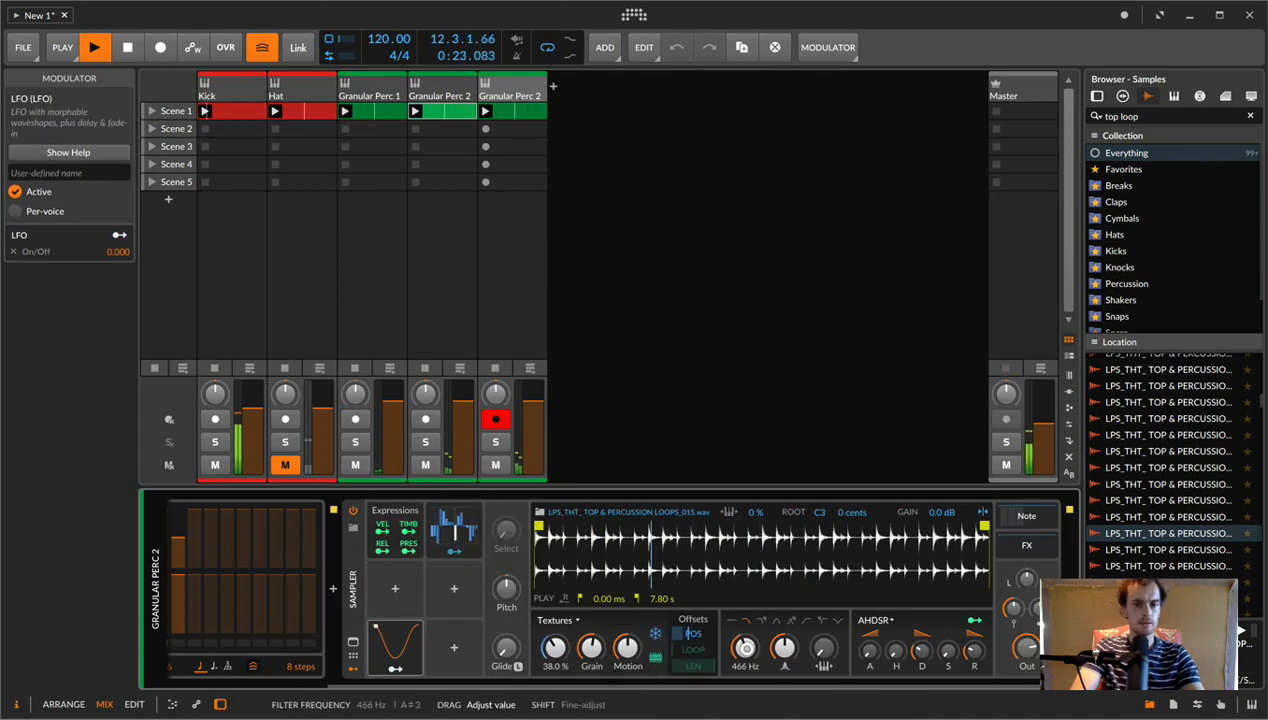
pyautogui.click(780, 636)
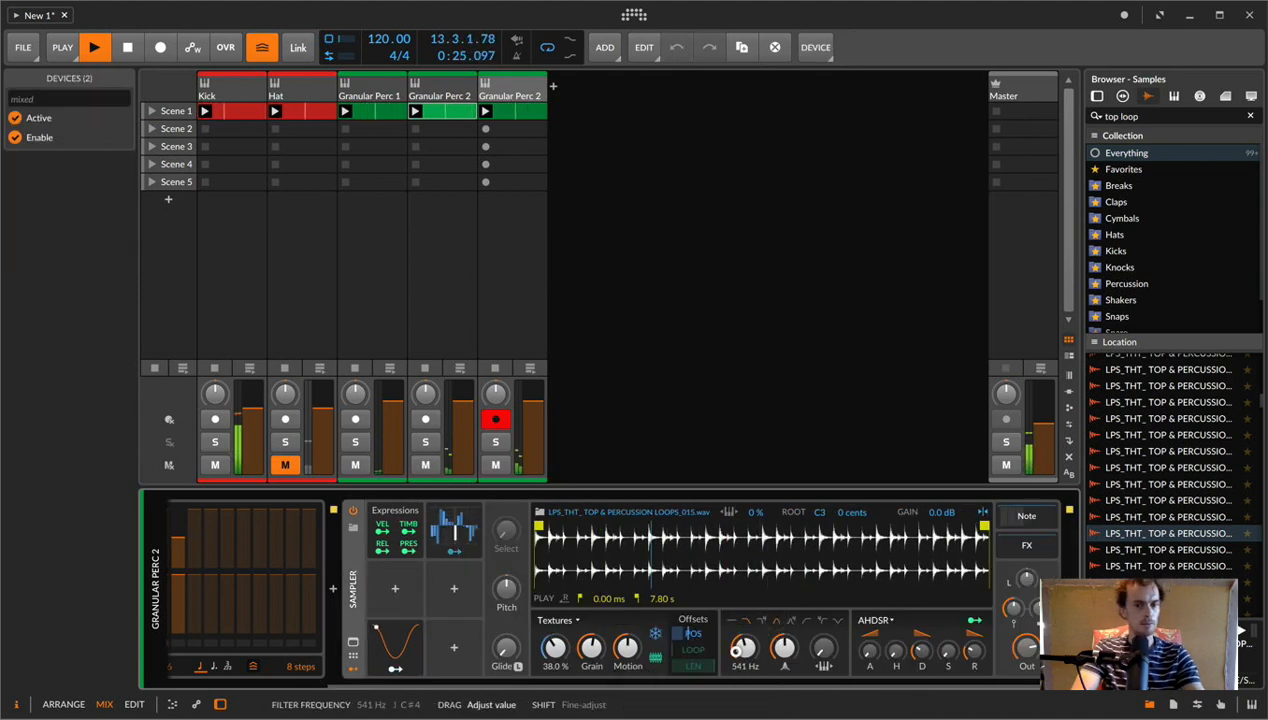
# - Expand the new duplicate's Steps modulator and randomize its 16-step pattern
pyautogui.click(458, 528)
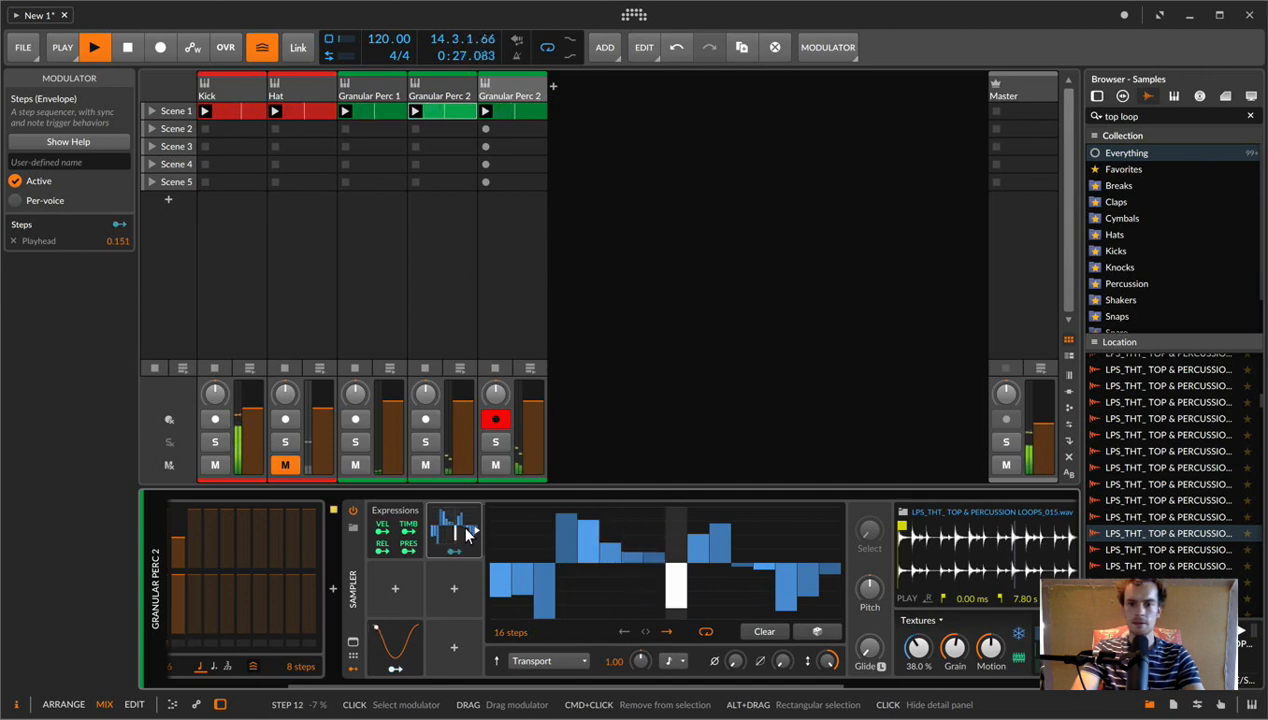
pyautogui.click(822, 632)
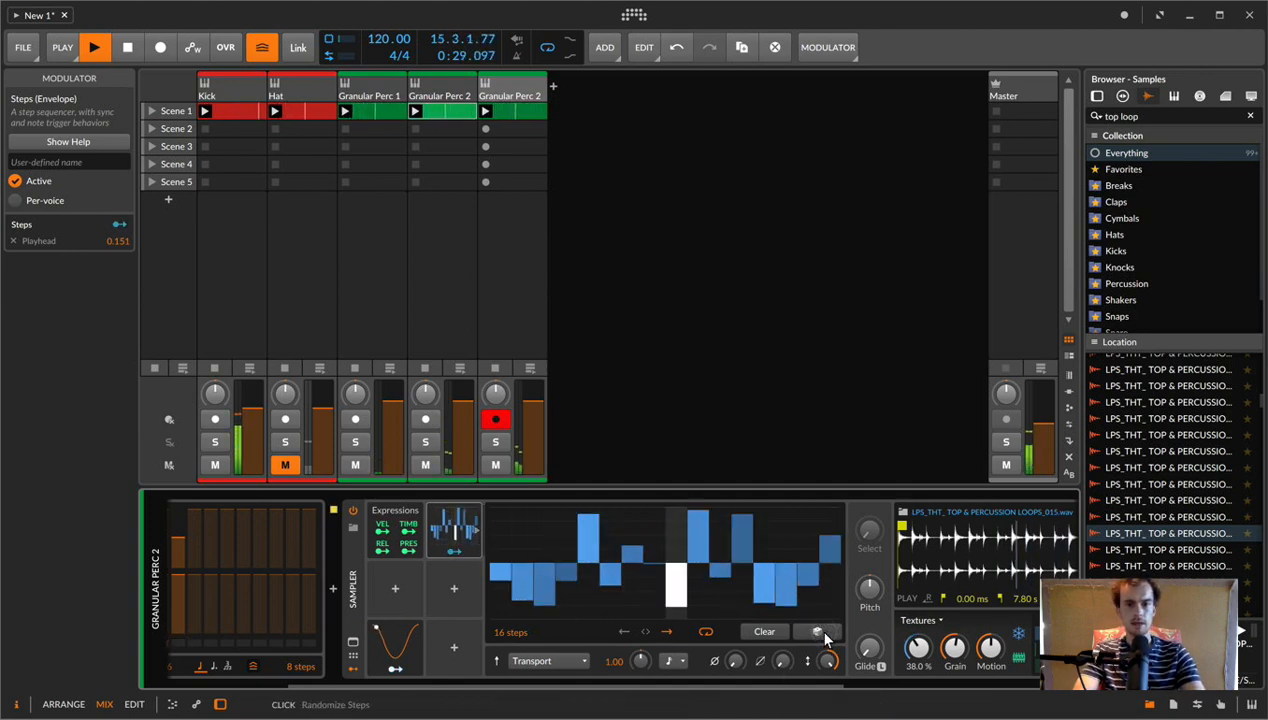
# - Randomize the duplicate's Steps pattern again and shorten the Sampler's amplitude envelope decay to 221 ms
pyautogui.click(822, 632)
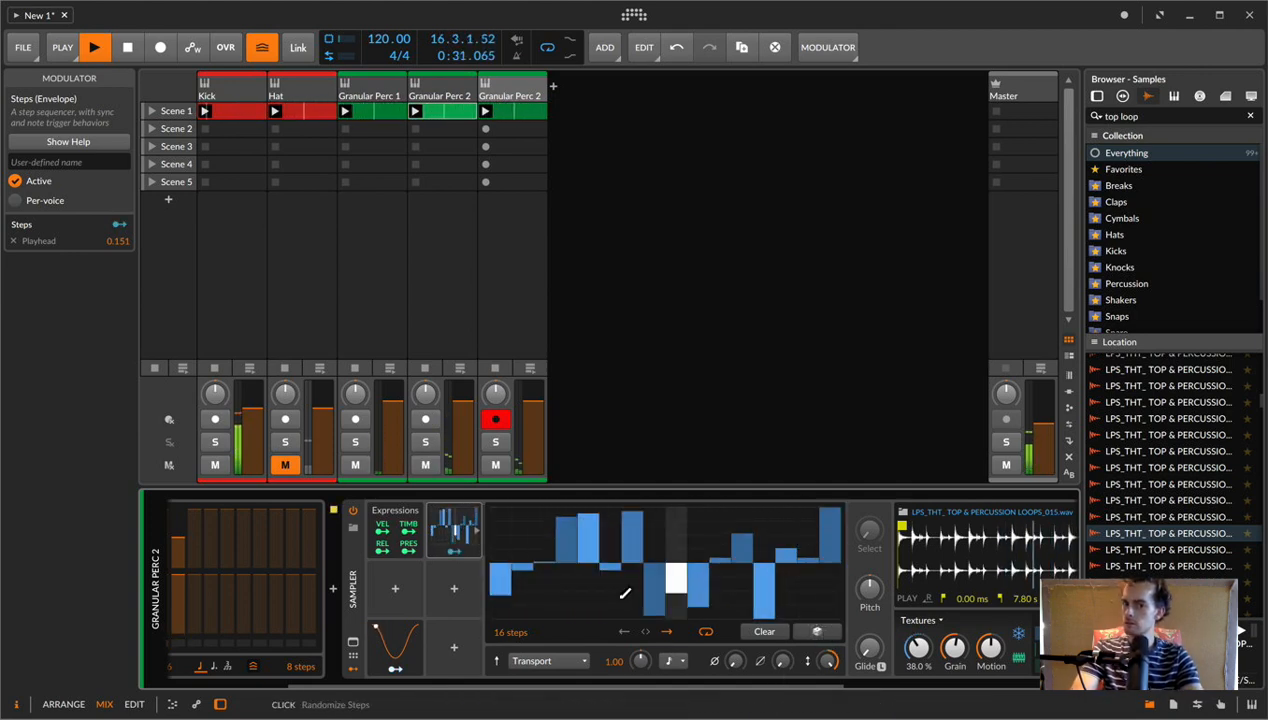
pyautogui.hscroll(-4, 507, 597)
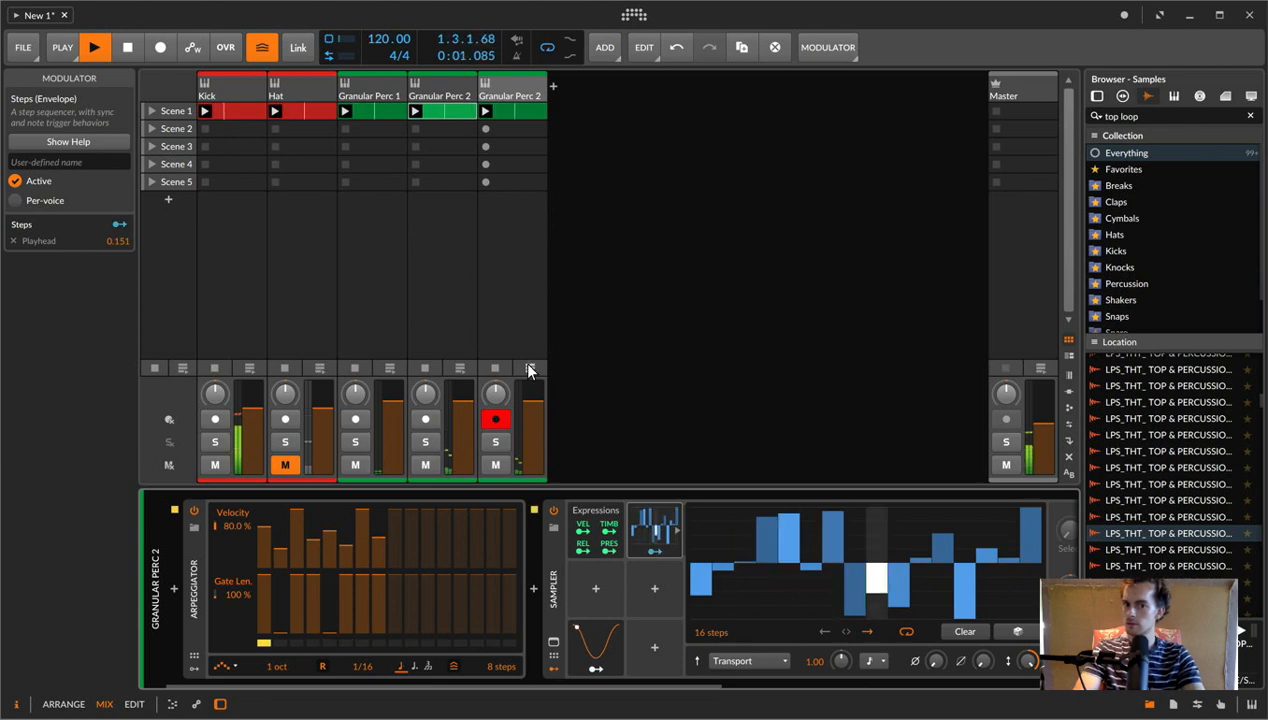
pyautogui.hscroll(4, 708, 664)
pyautogui.hscroll(5, 708, 664)
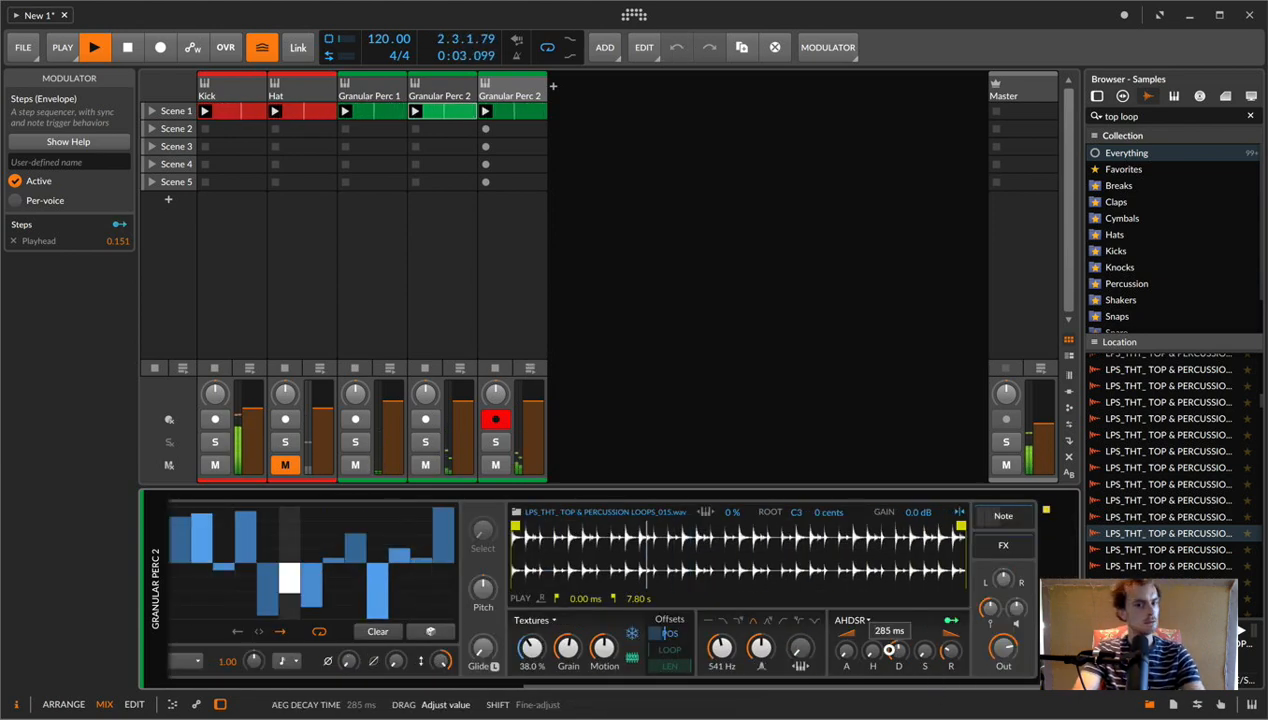
pyautogui.scroll(-2, 889, 650)
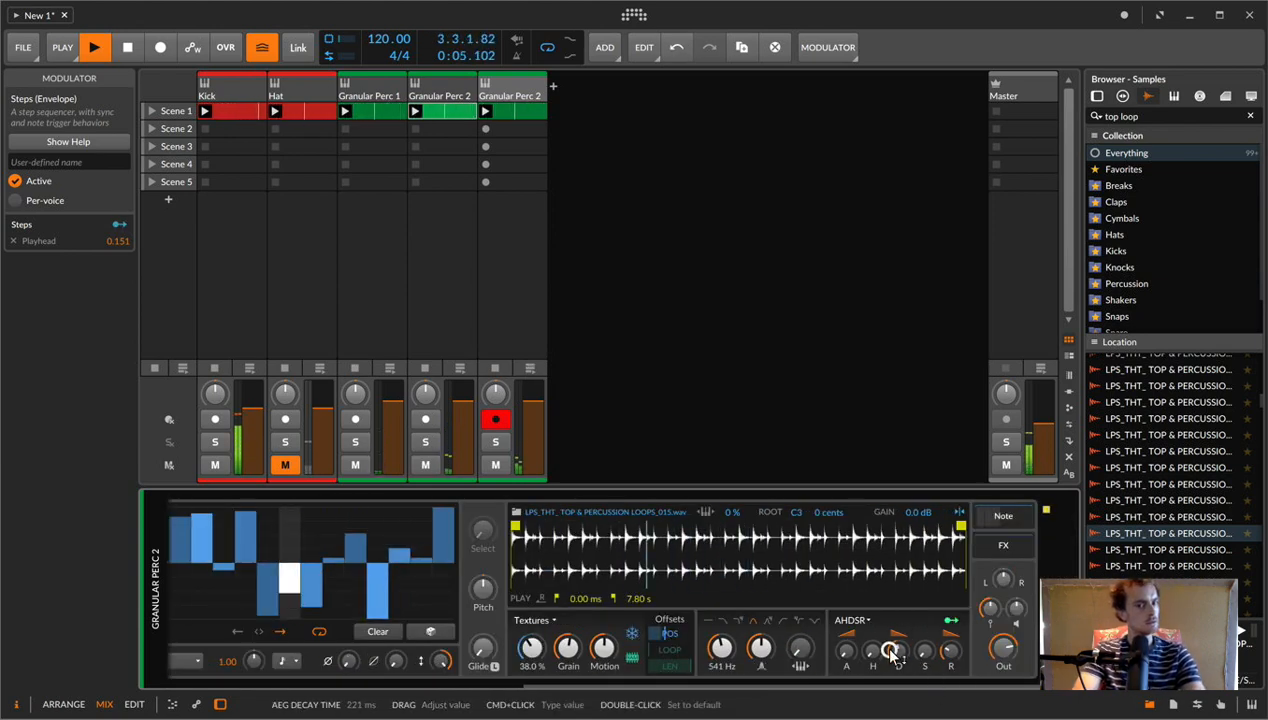
# - Reduce the gate lengths of Arpeggiator steps 1 and 2 to minimum and raise the velocities of steps 6 and 8
pyautogui.hscroll(-9, 708, 589)
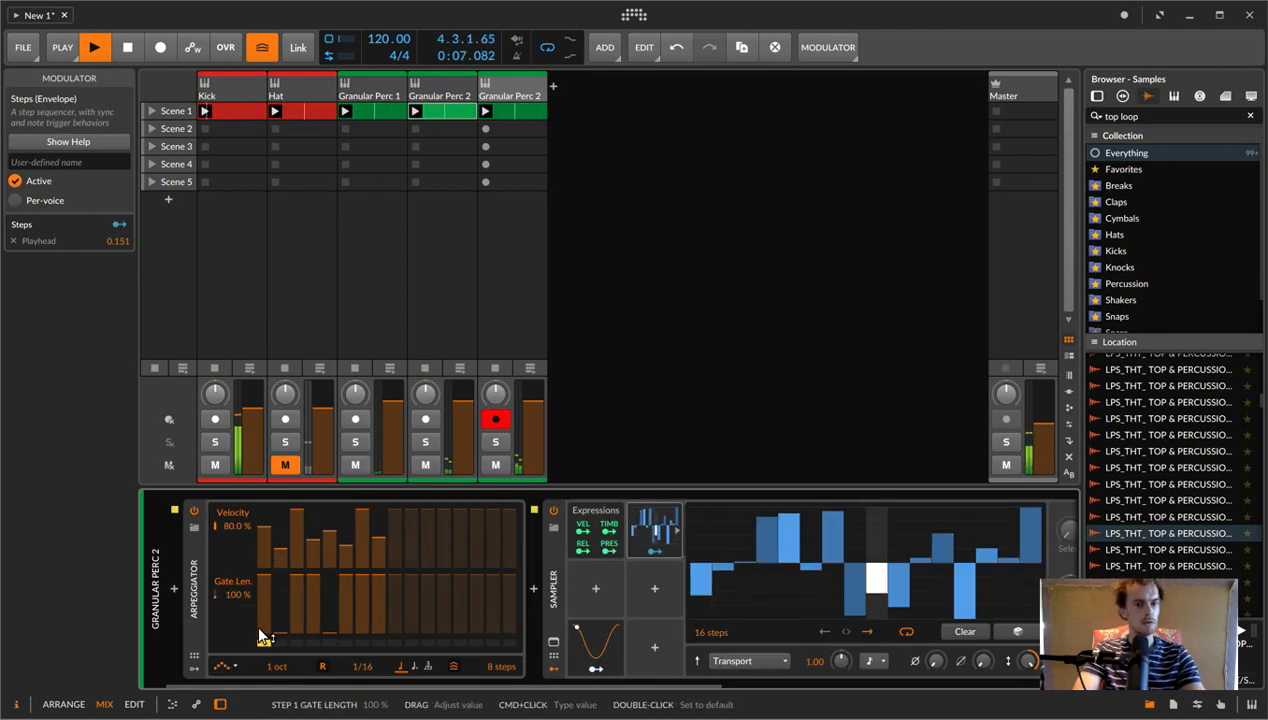
pyautogui.moveTo(264, 618); pyautogui.dragTo(265, 660)
pyautogui.moveTo(279, 625)
pyautogui.mouseDown()
pyautogui.moveTo(280, 575)
pyautogui.moveTo(313, 636)
pyautogui.moveTo(314, 576)
pyautogui.moveTo(281, 642)
pyautogui.mouseUp()
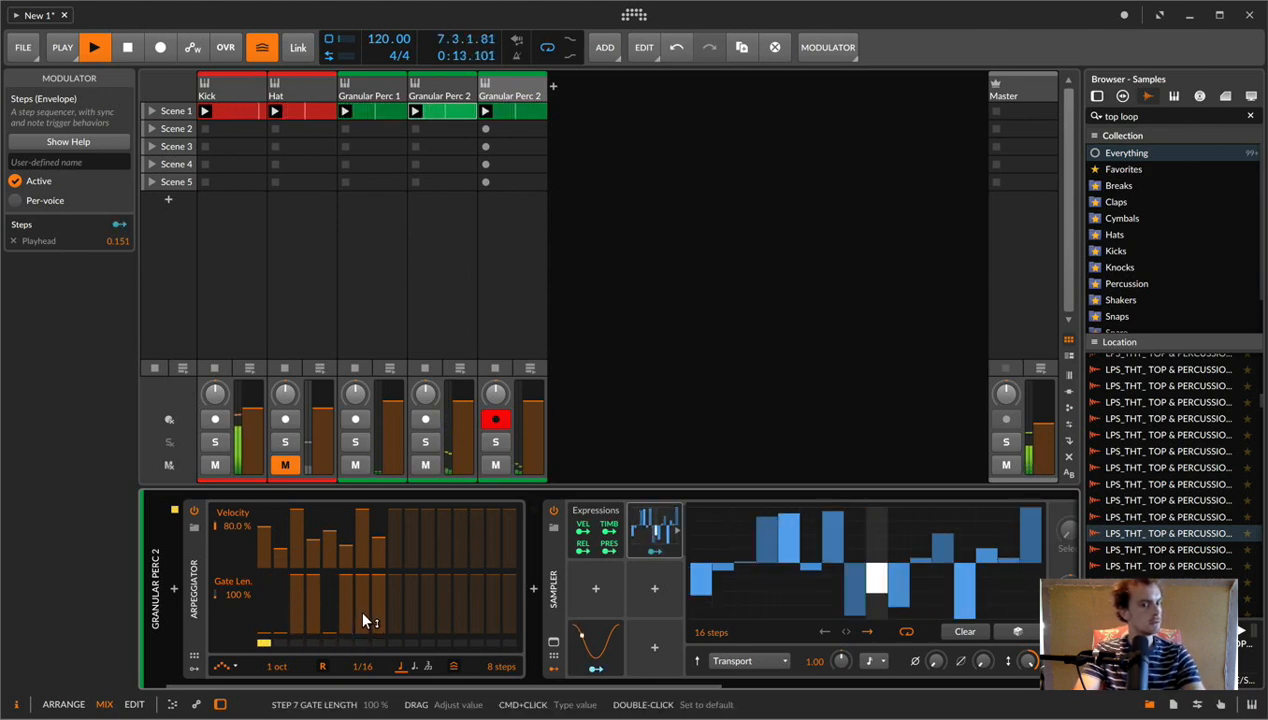
pyautogui.moveTo(360, 538)
pyautogui.mouseDown()
pyautogui.moveTo(311, 524)
pyautogui.moveTo(377, 527)
pyautogui.mouseUp()
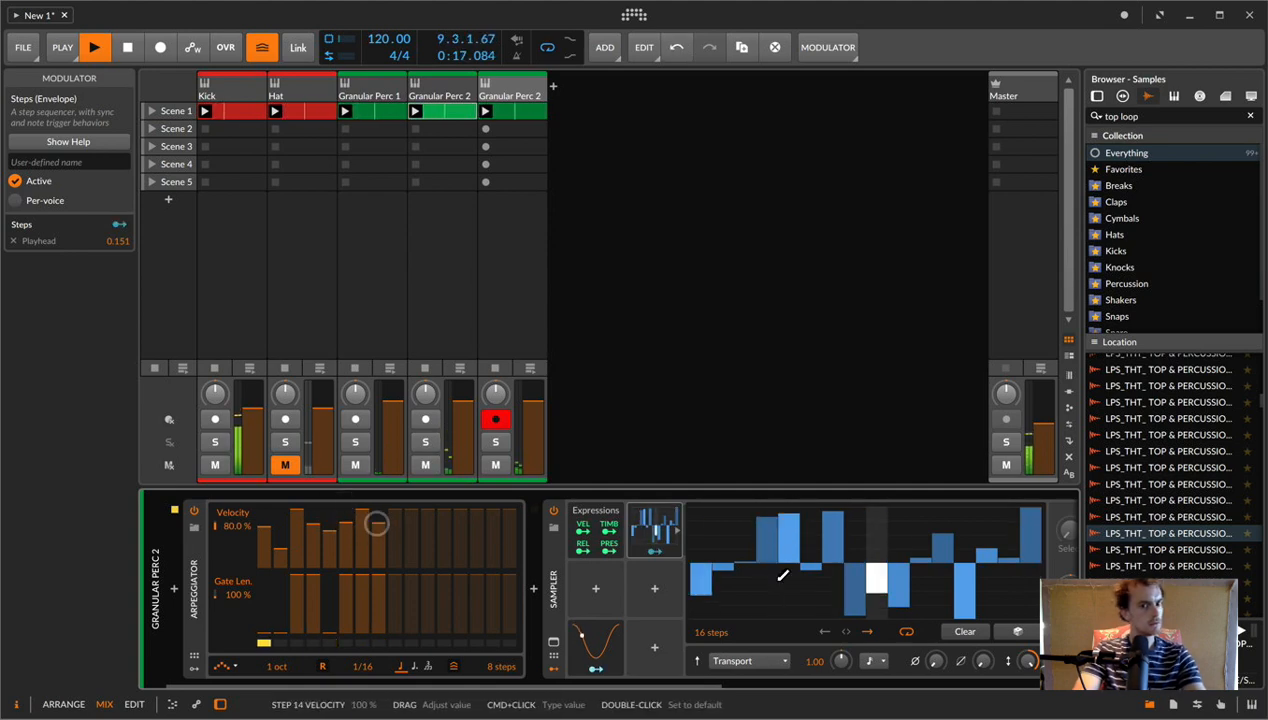
# - Adjust the Sampler's grain size, set its play position offset to 53.5 %, and set the pitch to -24 semitones
pyautogui.hscroll(5, 377, 527)
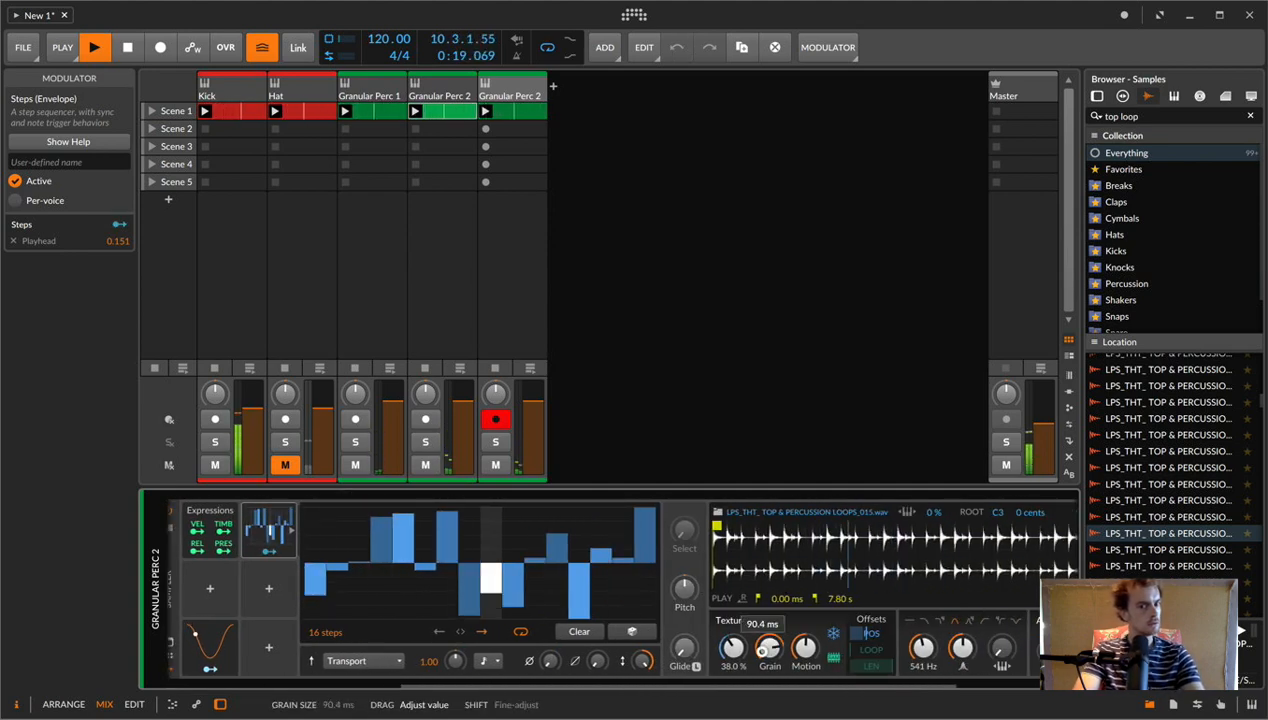
pyautogui.moveTo(732, 648)
pyautogui.mouseDown()
pyautogui.moveTo(732, 626)
pyautogui.moveTo(735, 655)
pyautogui.mouseUp()
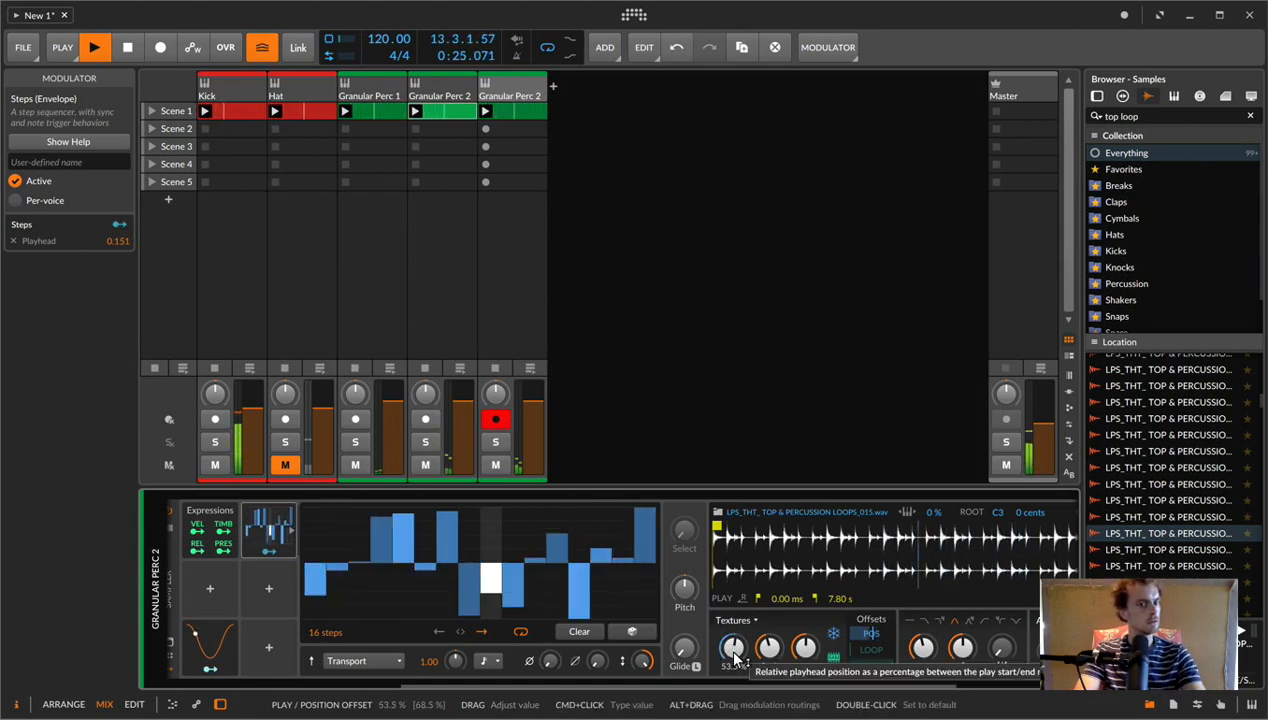
pyautogui.keyDown('super'); pyautogui.click(684, 588); pyautogui.keyUp('super')
pyautogui.write('-24st')
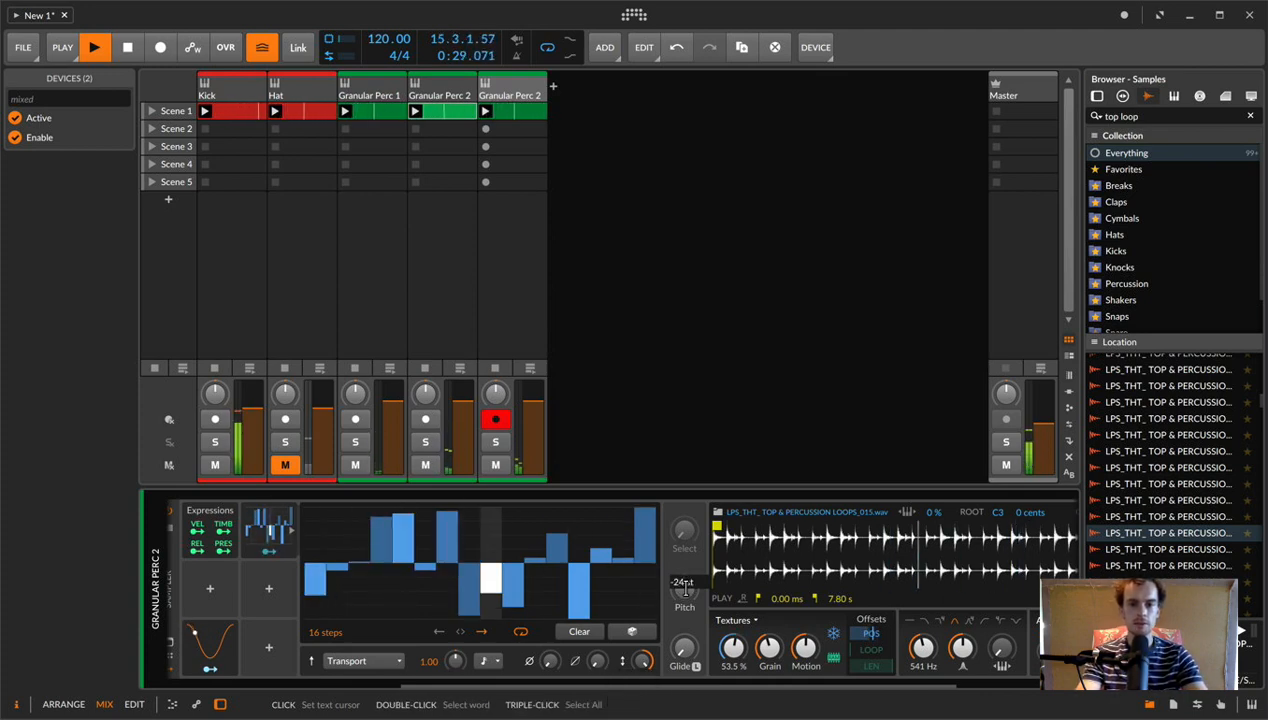
pyautogui.press('Return')
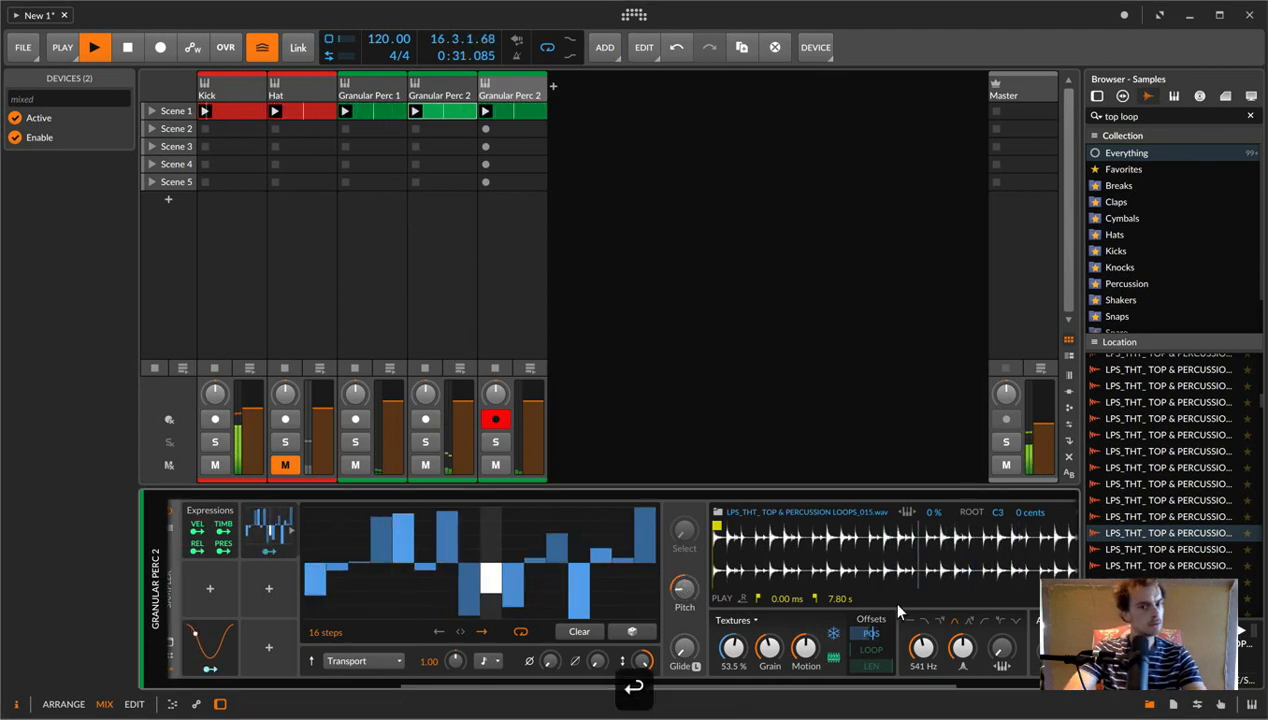
# - Increase the smoothing of the Sampler's Steps modulator
pyautogui.hscroll(3, 894, 680)
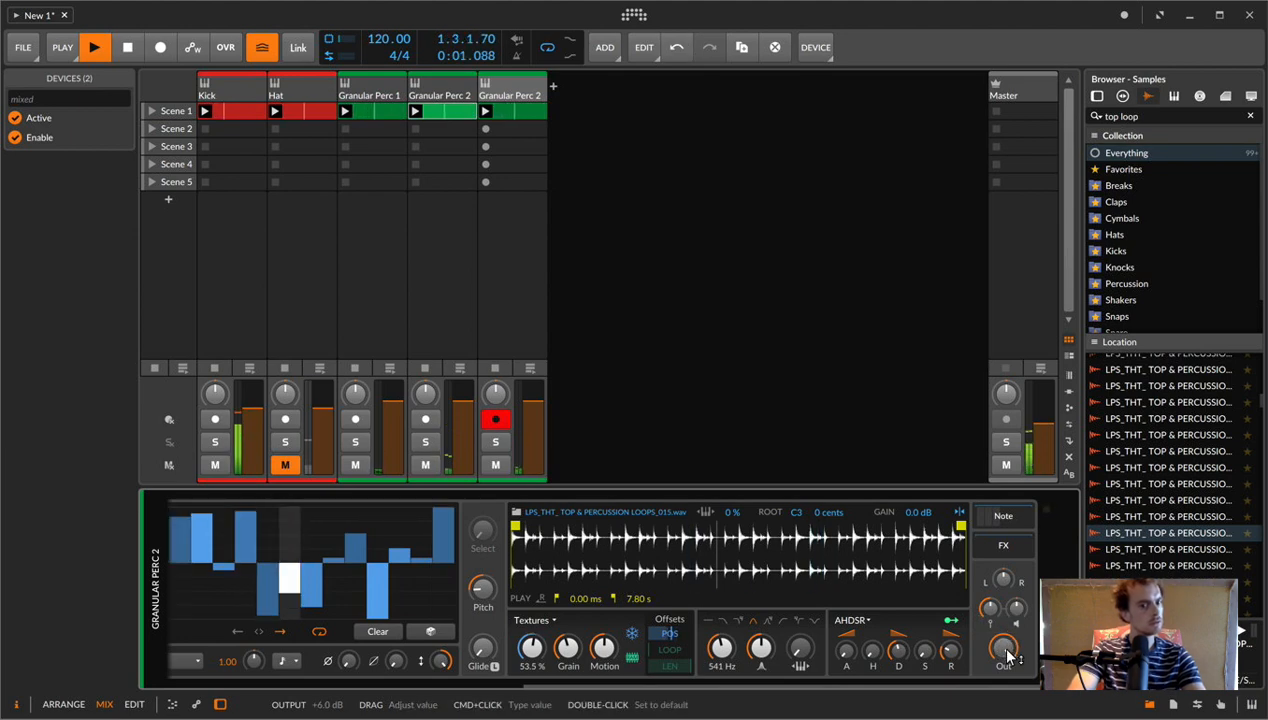
pyautogui.hscroll(-5, 529, 606)
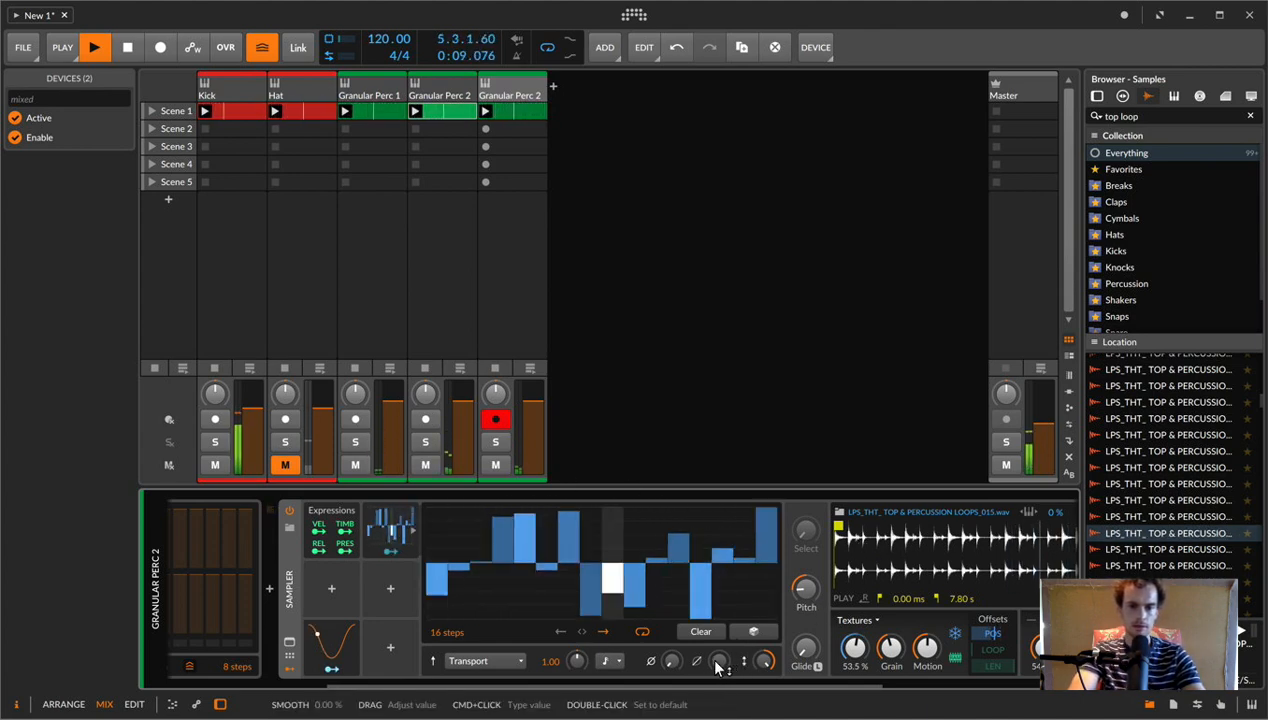
pyautogui.moveTo(718, 662)
pyautogui.mouseDown()
pyautogui.moveTo(716, 649)
pyautogui.moveTo(718, 665)
pyautogui.mouseUp()
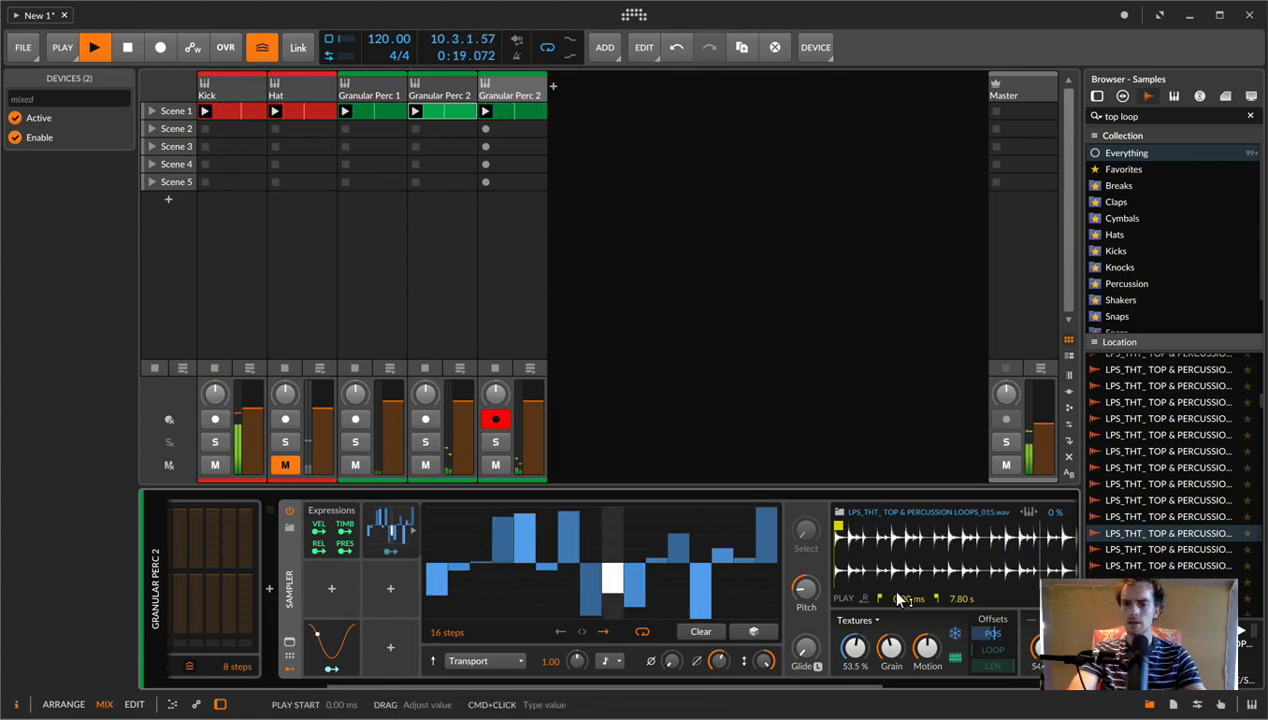
pyautogui.hscroll(5, 900, 599)
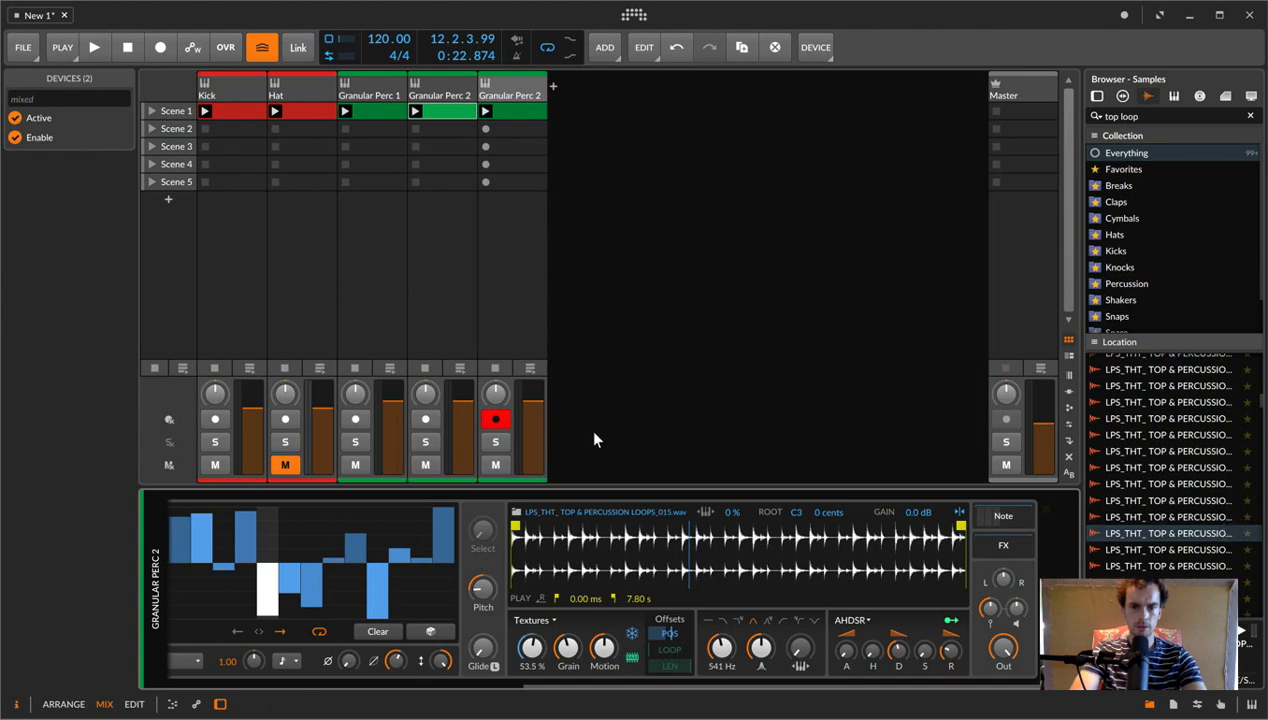
# - Solo the last granular percussion track, play it back, and clear the solo
pyautogui.click(497, 441)
pyautogui.press('space')
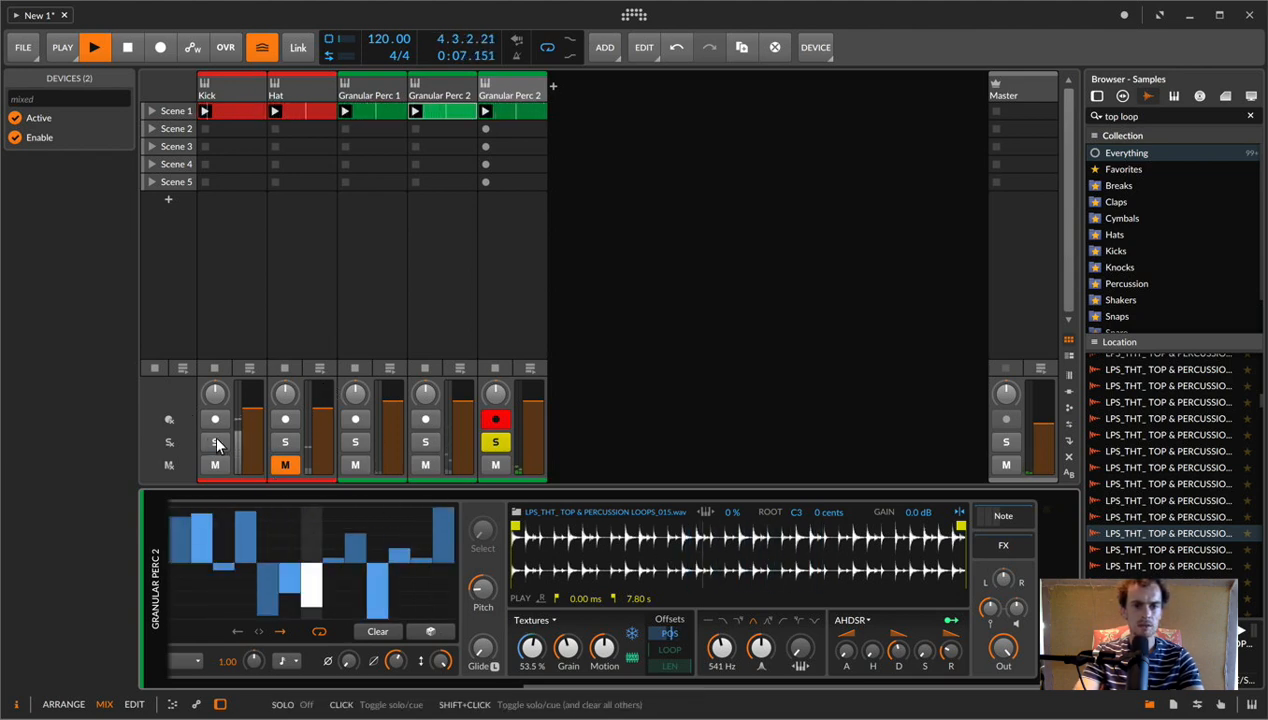
pyautogui.click(495, 441)
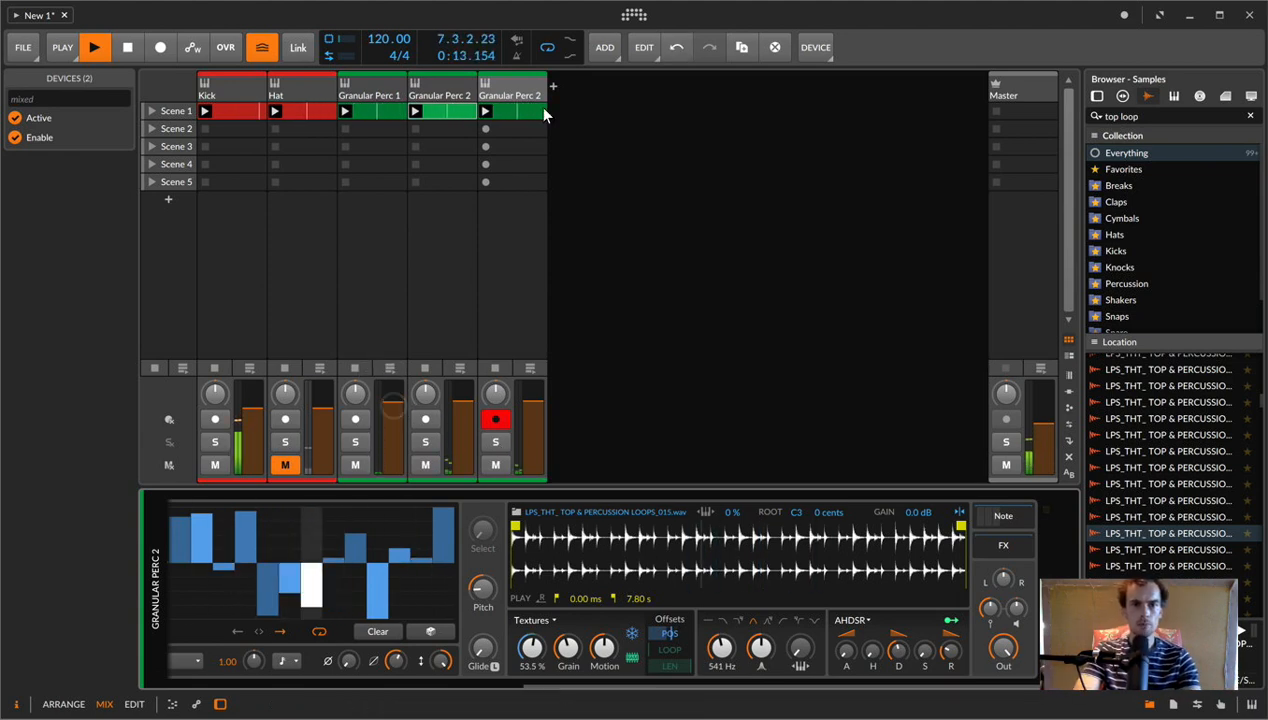
# - Rename the last granular percussion track Granular Perc 3
pyautogui.doubleClick(512, 92)
pyautogui.press('Right')
pyautogui.press('BackSpace')
pyautogui.write('3')
pyautogui.press('Return')
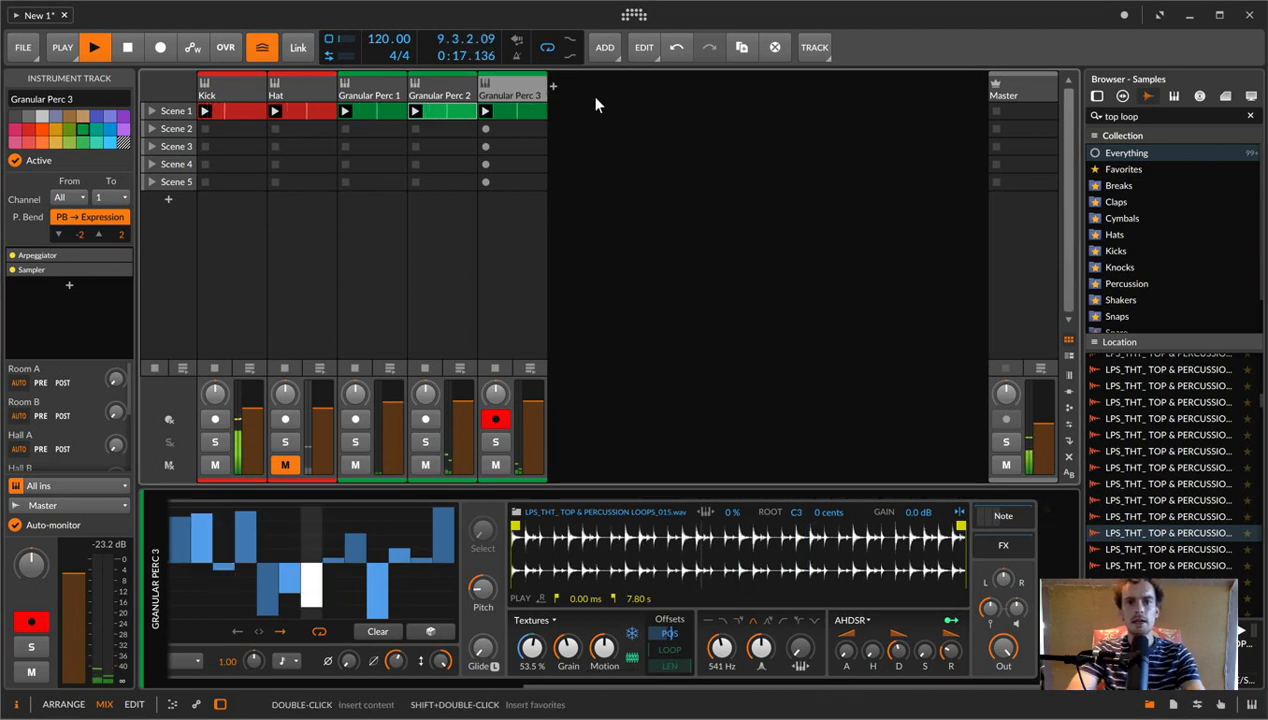
# - Duplicate the Granular Perc 3 track and remove the Arpeggiator and Sampler from the duplicate
pyautogui.press('super+d')
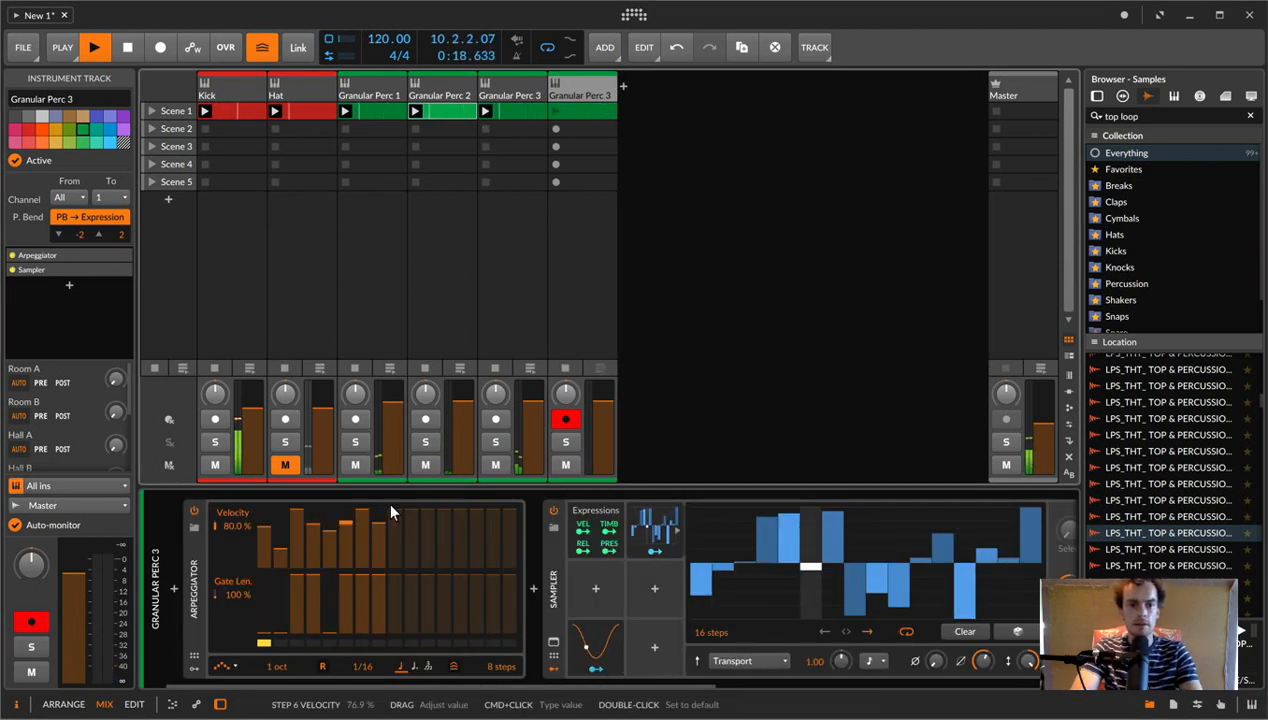
pyautogui.click(188, 557)
pyautogui.press('BackSpace')
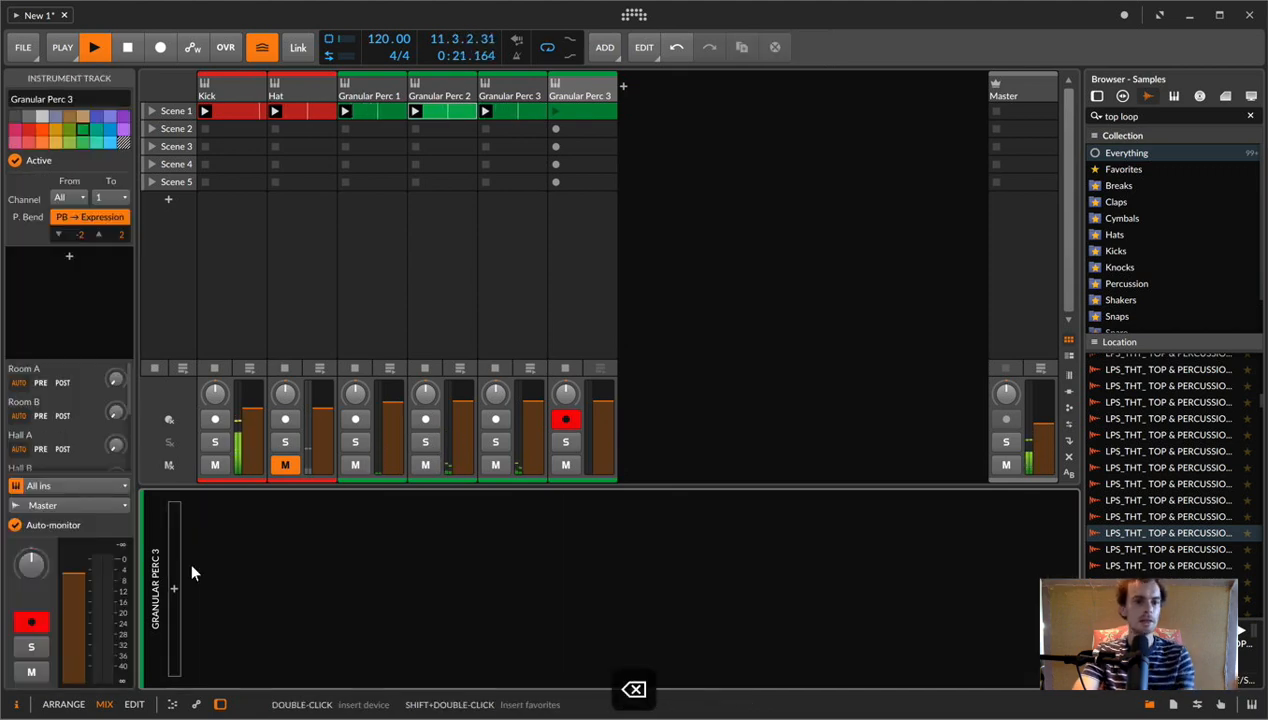
# - Clear the sample search and load EndVocalLoop-16Bar_keyDMaj_120bpm.wav from the Tutorial Sounds collection into the emptied duplicate track
pyautogui.click(561, 99)
pyautogui.scroll(-3, 1129, 180)
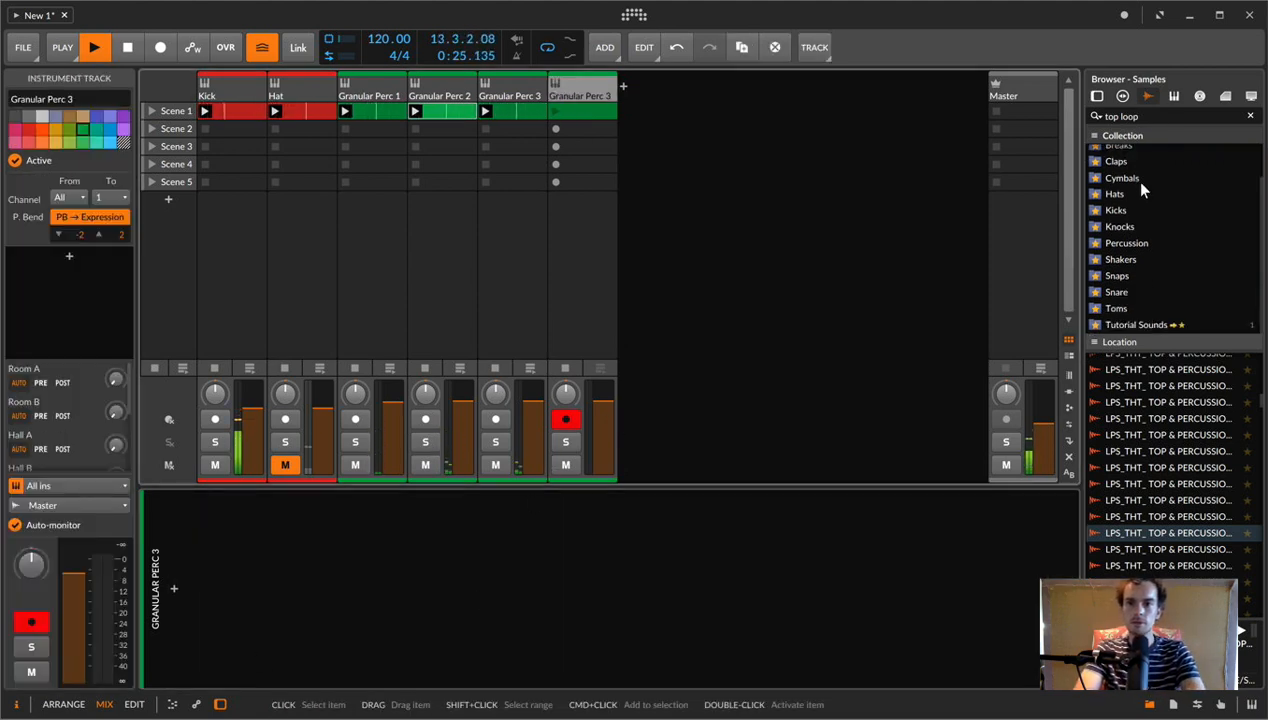
pyautogui.click(1128, 325)
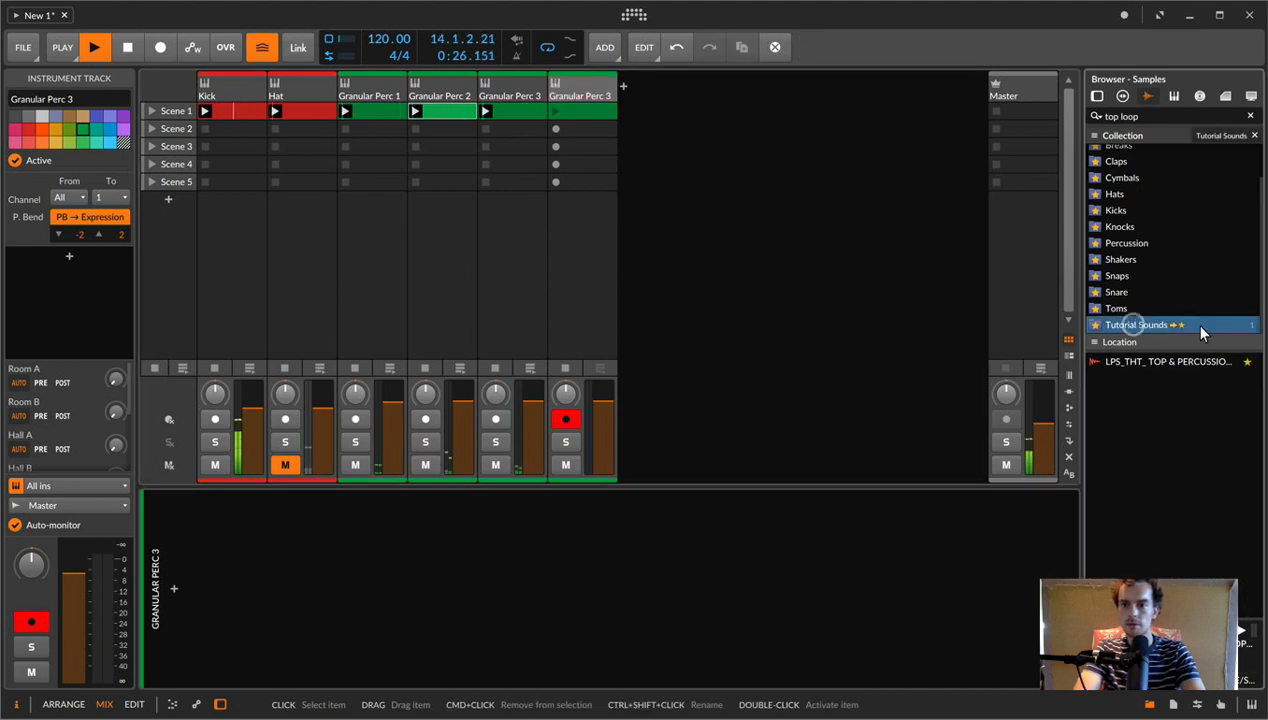
pyautogui.click(1251, 118)
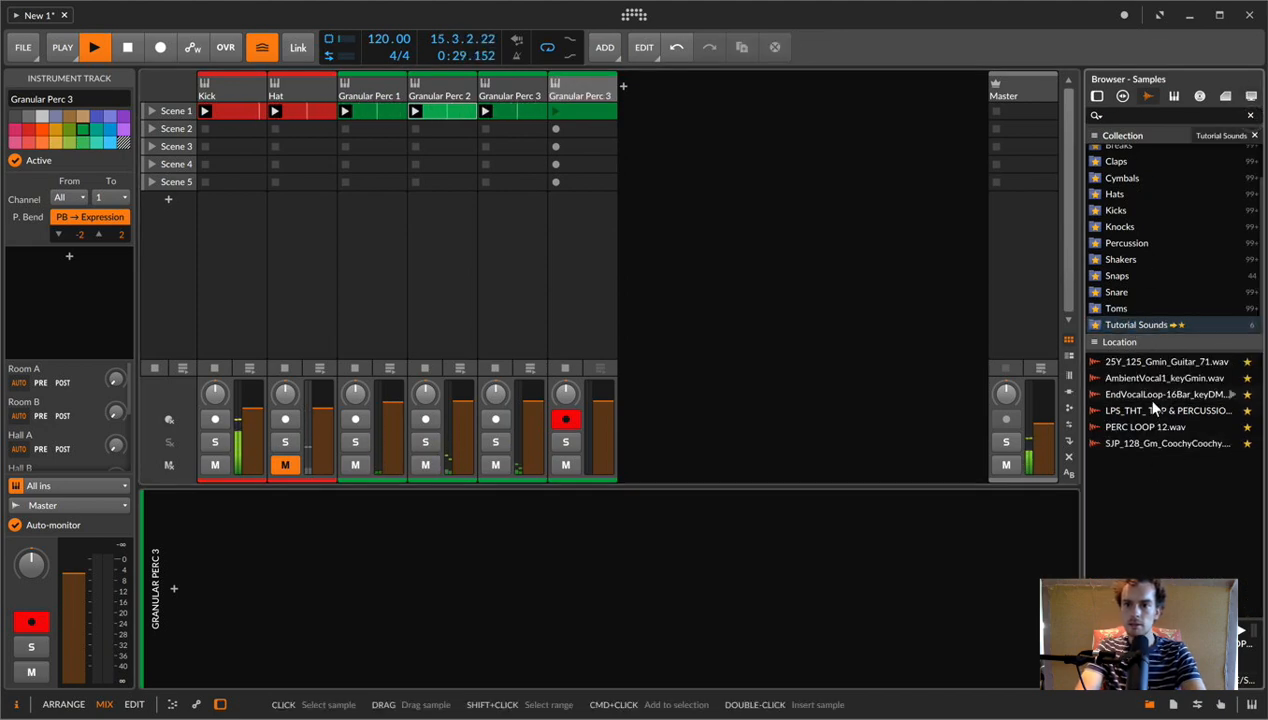
pyautogui.moveTo(1152, 398); pyautogui.dragTo(381, 597)
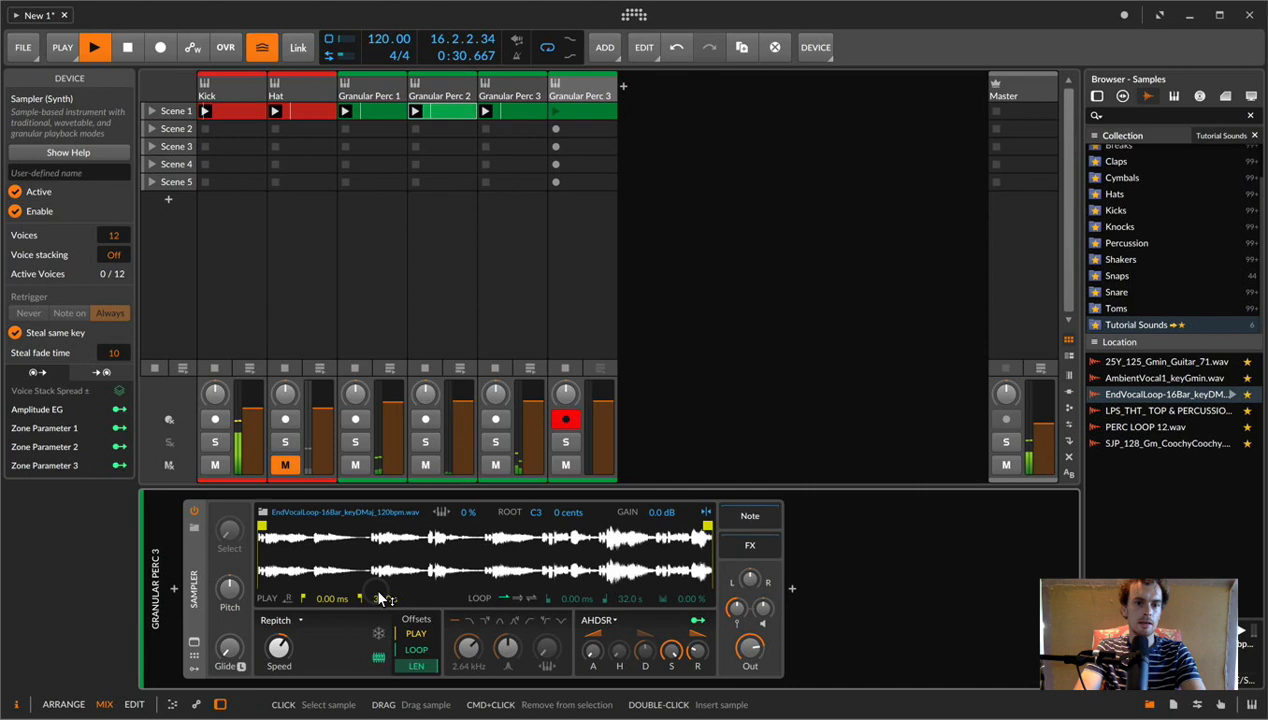
# - Switch the vocal Sampler's playback mode from Repitch to Textures
pyautogui.click(575, 97)
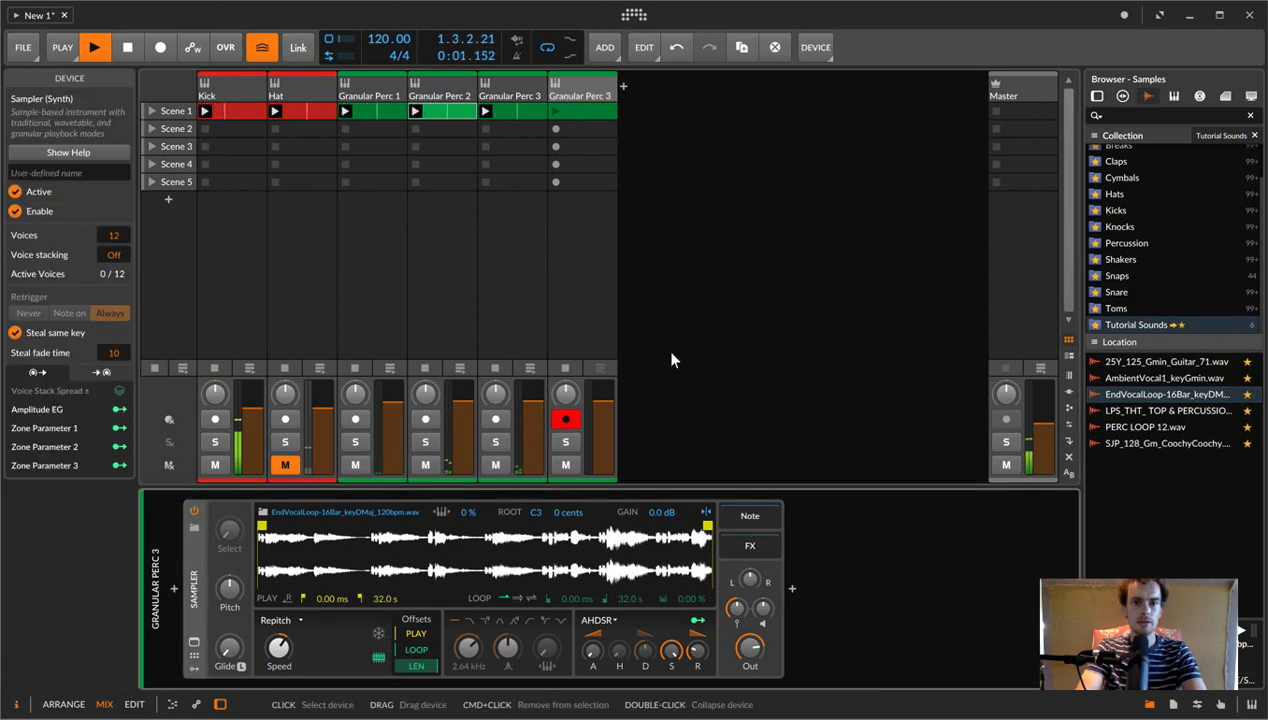
pyautogui.click(282, 620)
pyautogui.click(295, 670)
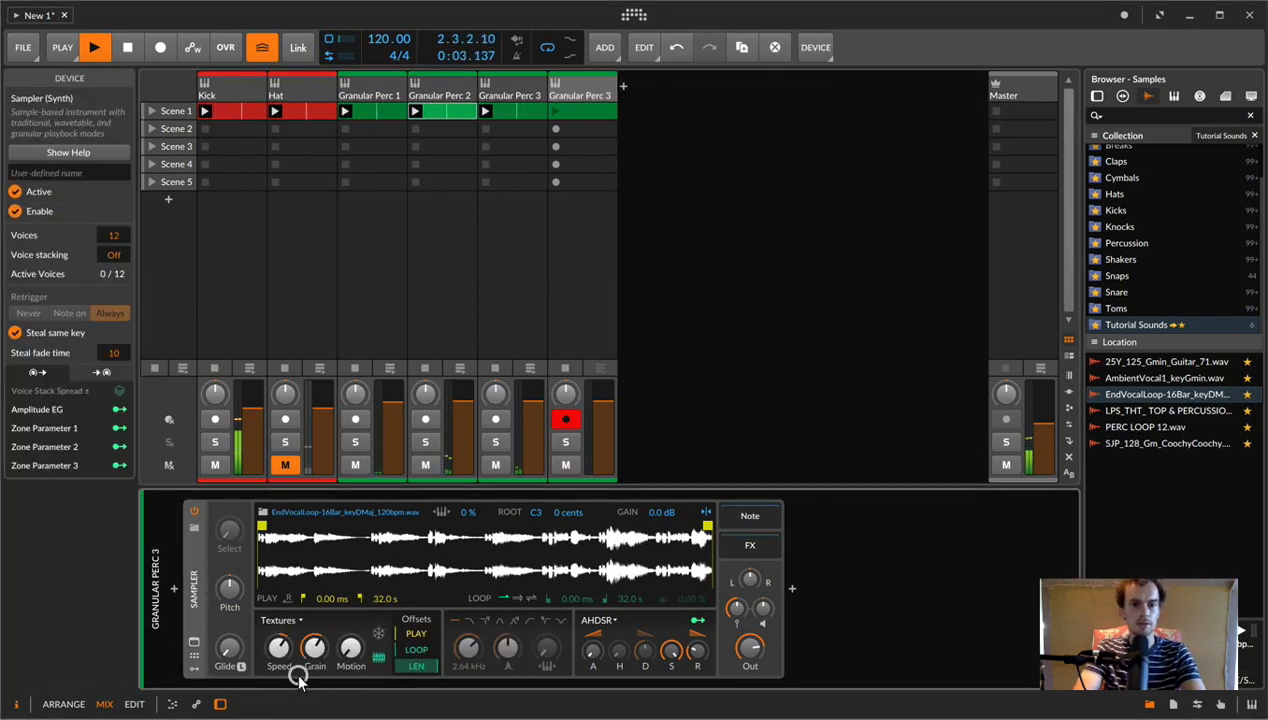
# - Remove the existing MIDI mappings of Control40, Control41 and Control42 from the project
pyautogui.press('super+m')
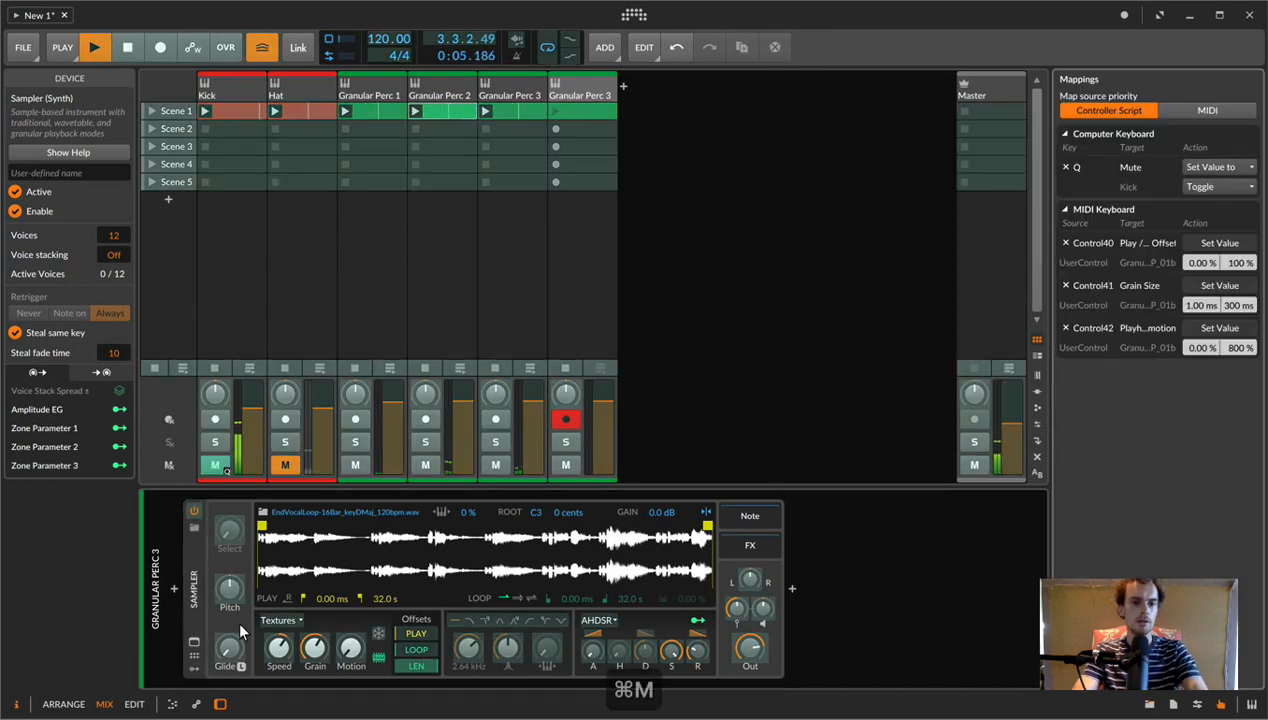
pyautogui.tripleClick(1067, 244)
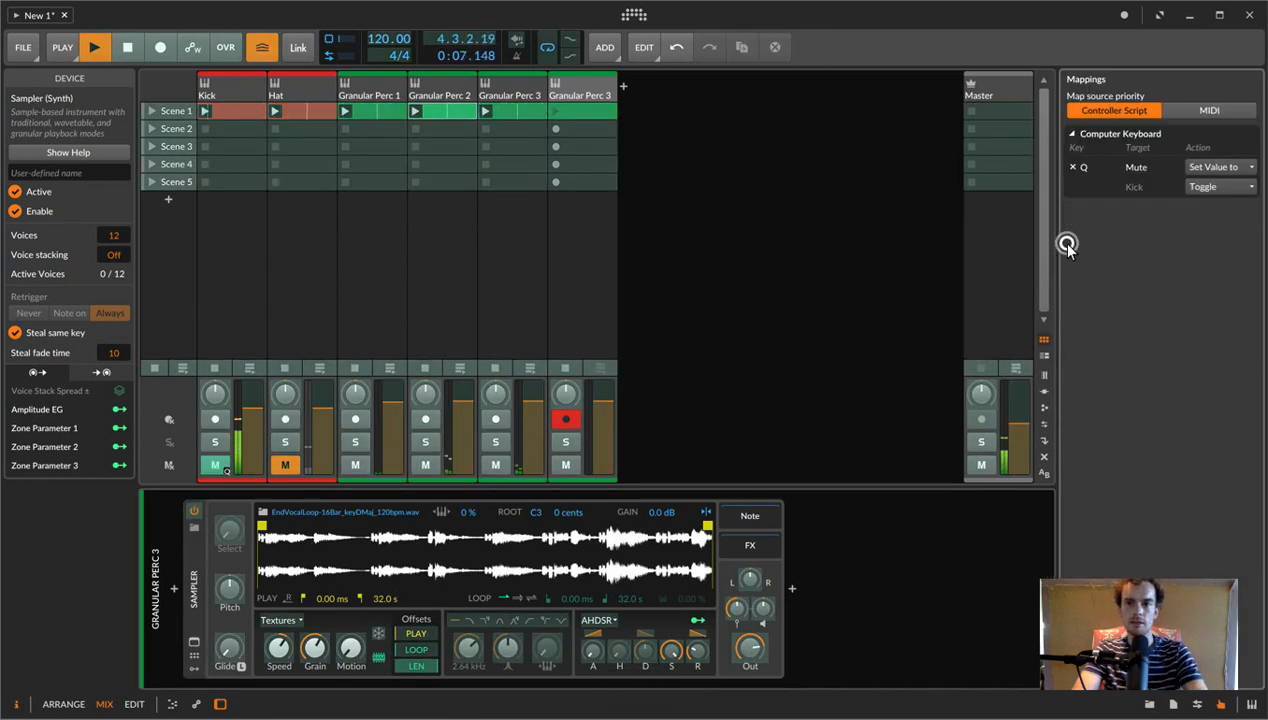
pyautogui.press('super+m')
pyautogui.press('super+m')
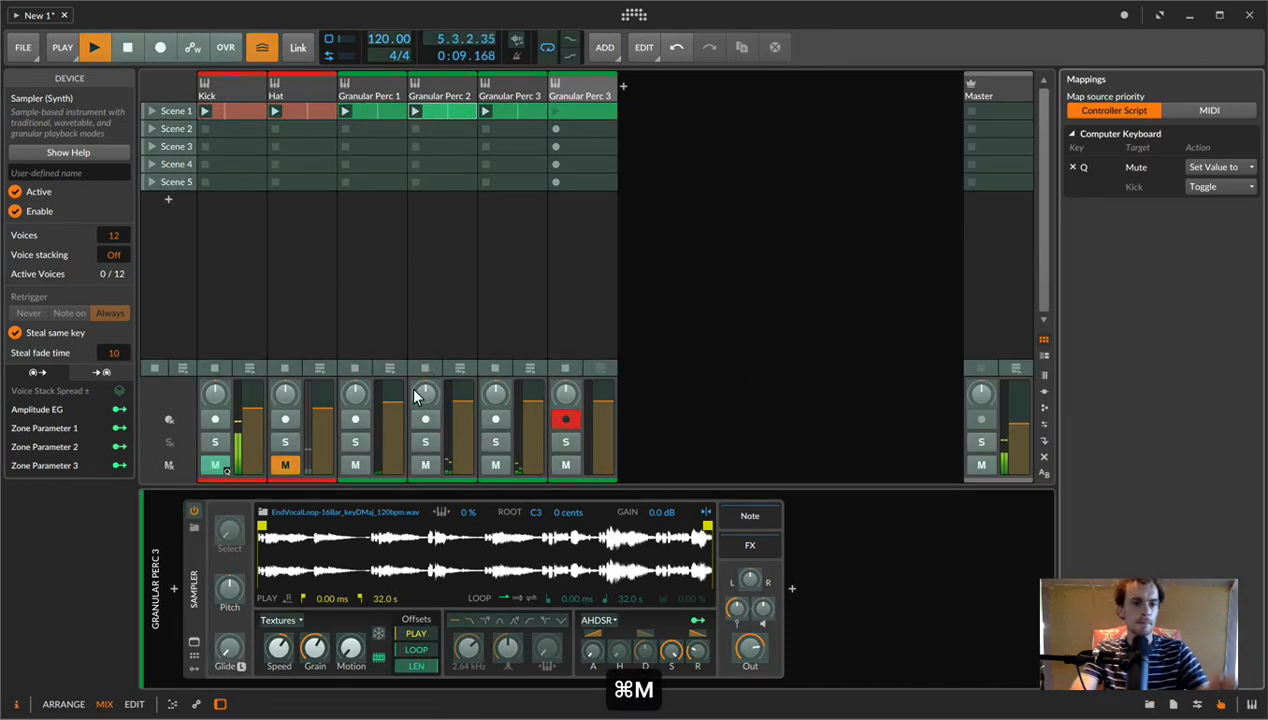
# - Map the vocal Sampler's Speed, Grain and Motion to the MIDI controller and leave mapping mode
pyautogui.click(278, 651)
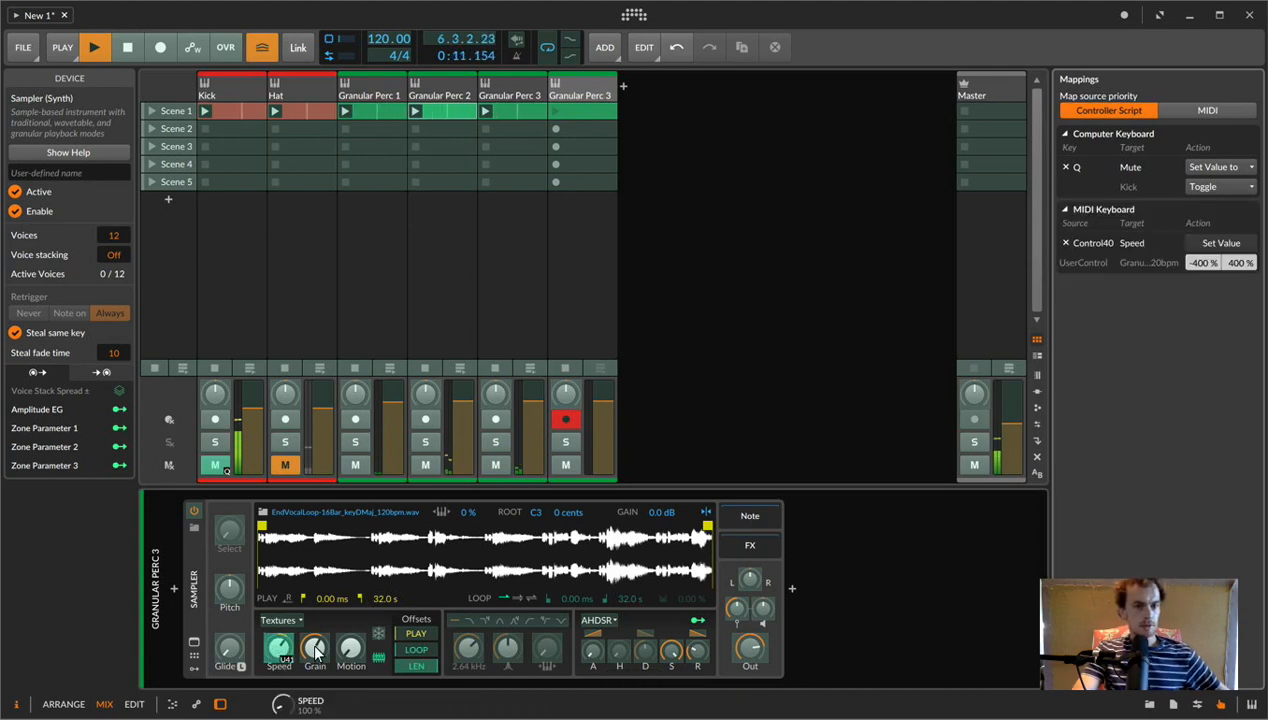
pyautogui.click(316, 651)
pyautogui.click(342, 651)
pyautogui.press('super+m')
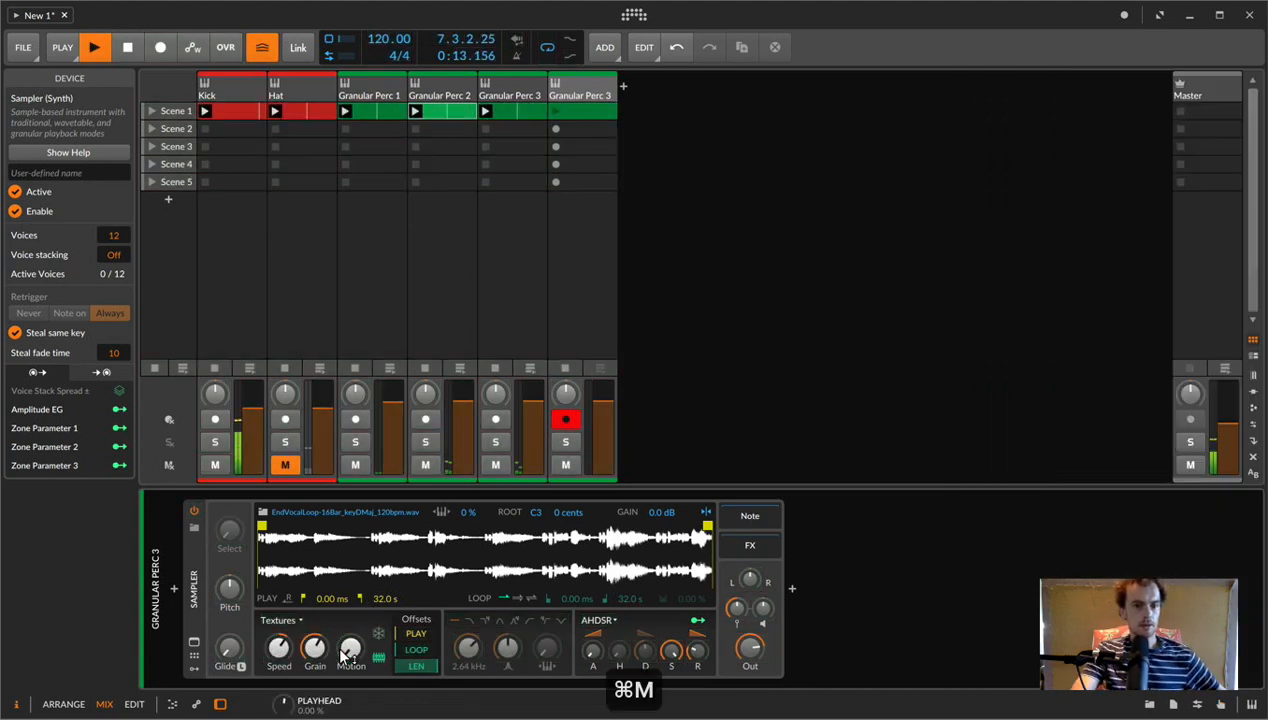
# - Open the duplicate track's Scene 1 clip and extend its C3 note to a length of 16 bars
pyautogui.doubleClick(596, 110)
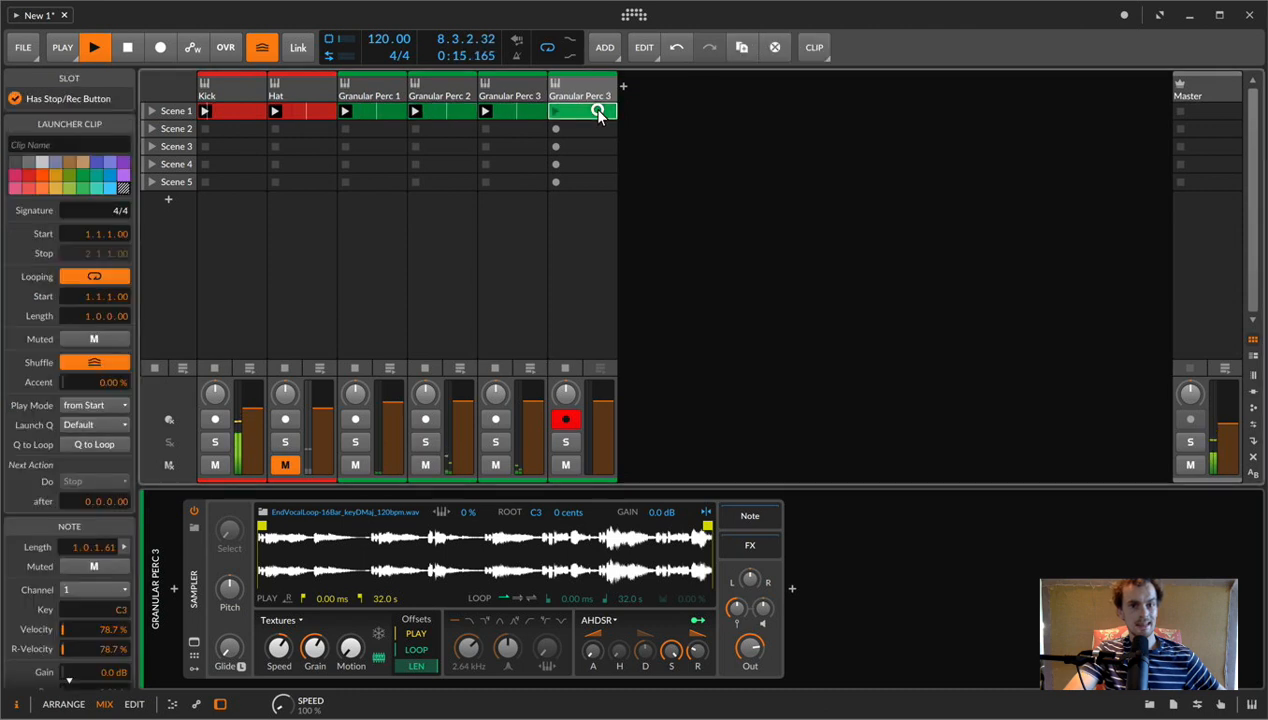
pyautogui.moveTo(565, 516); pyautogui.dragTo(563, 515)
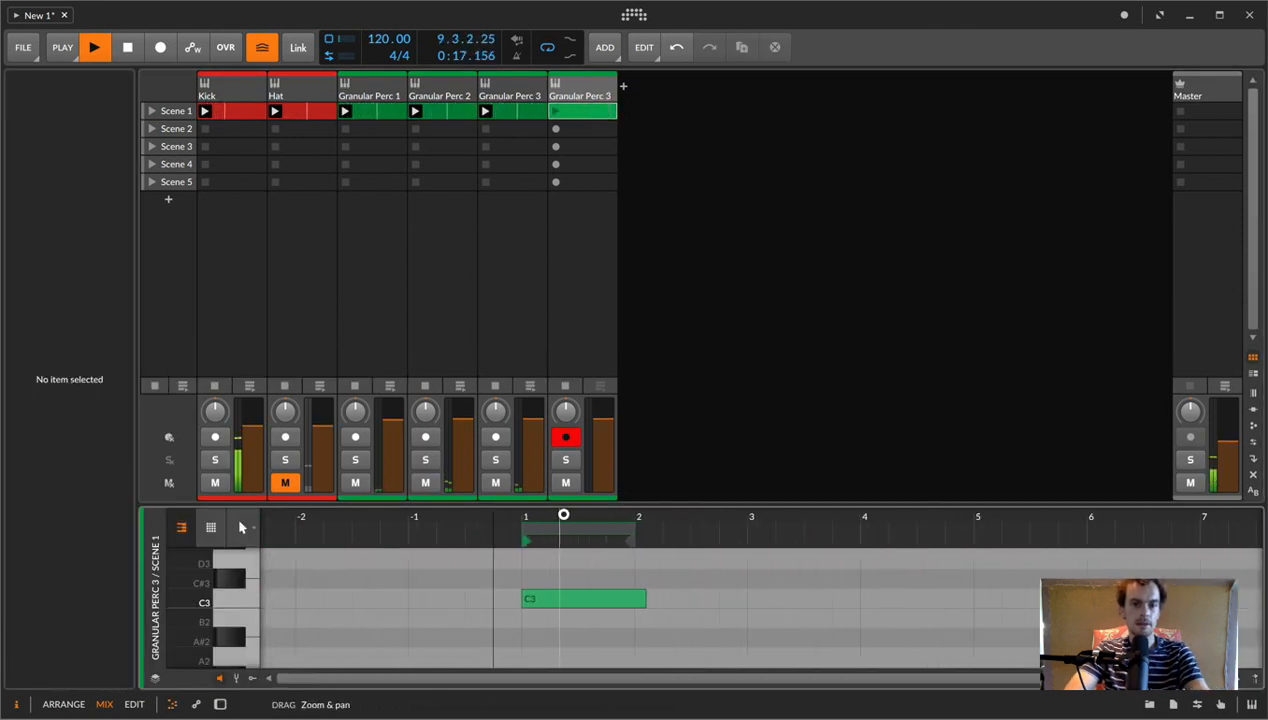
pyautogui.click(623, 584)
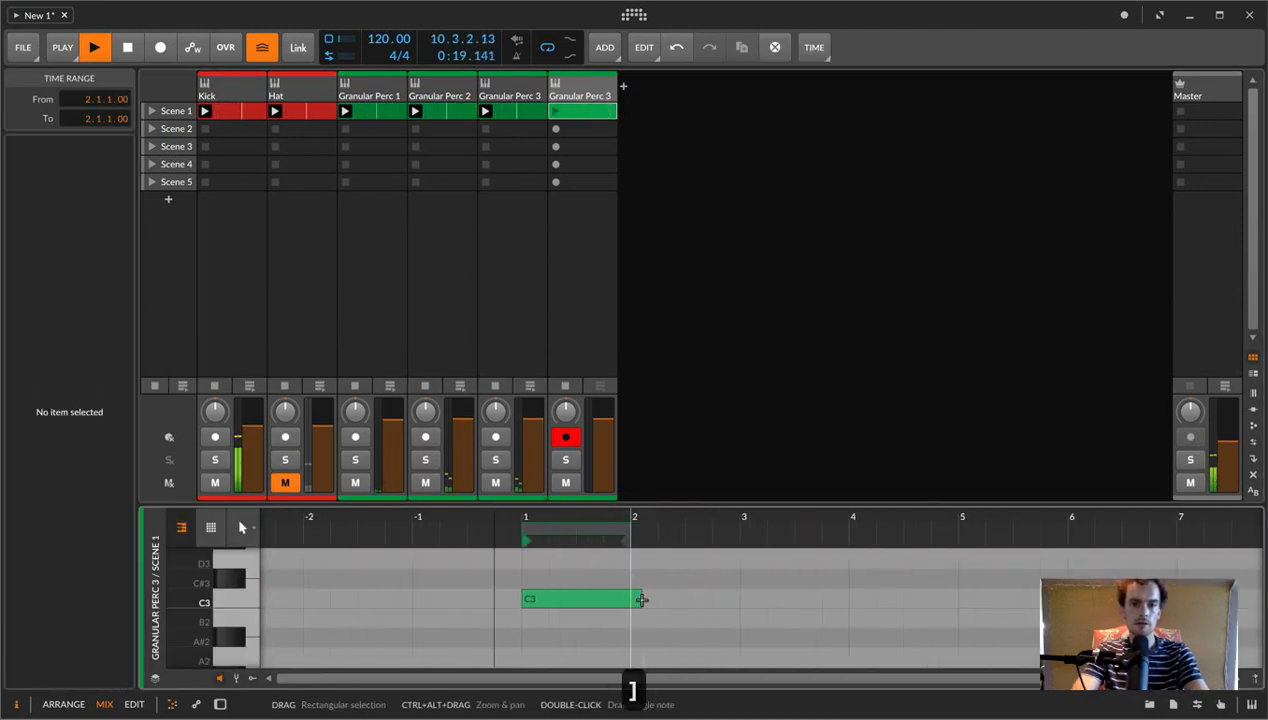
pyautogui.click(641, 599)
pyautogui.press(']')
pyautogui.press(']')
pyautogui.press(']')
pyautogui.press(']')
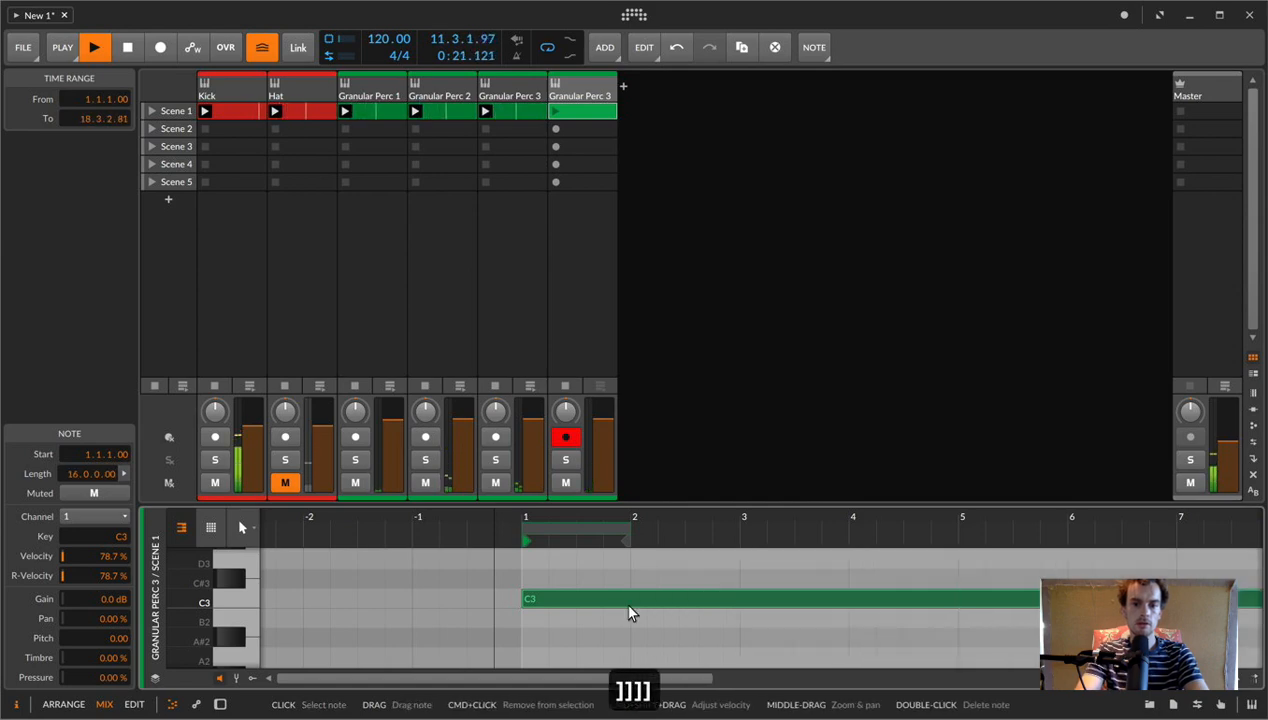
# - Loop the vocal clip over the time range 1.1.1.00 to 18.3.2.81 and show the devices of its track
pyautogui.press('super+l')
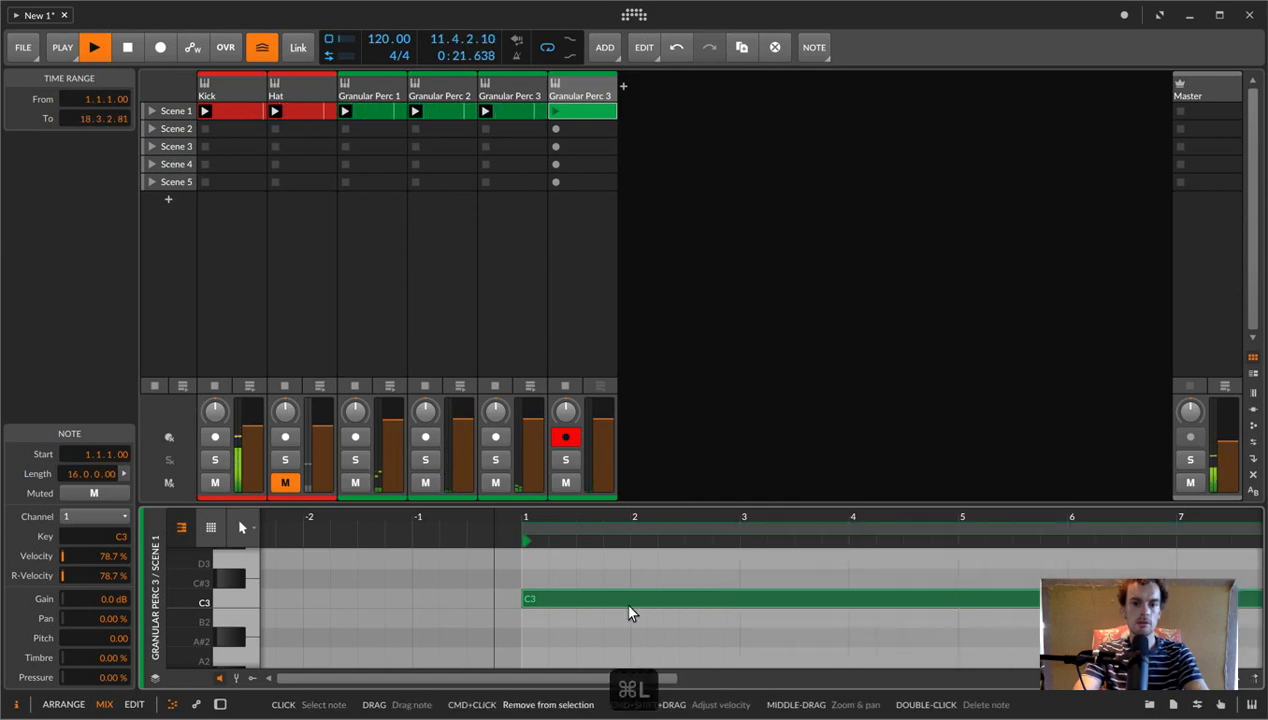
pyautogui.doubleClick(572, 94)
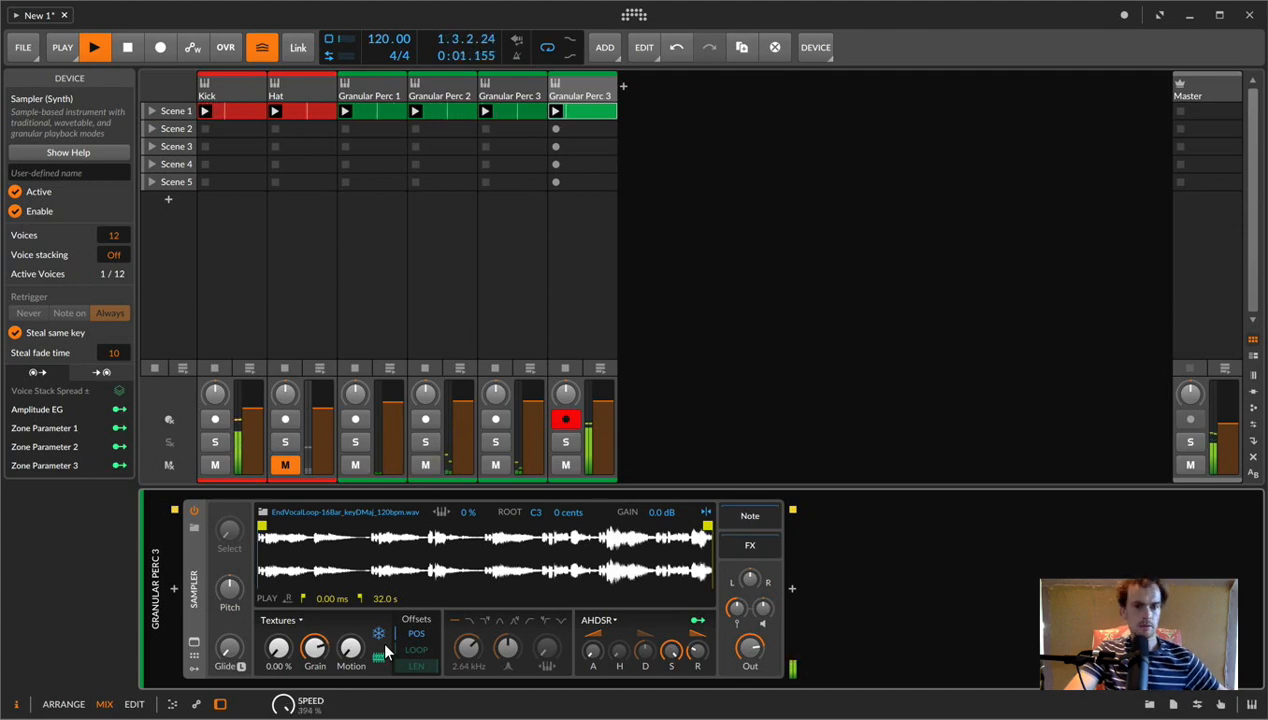
# - Replace the Control40 mapping of Speed with the vocal Sampler's play position offset and start playback outside mapping mode
pyautogui.press('super+m')
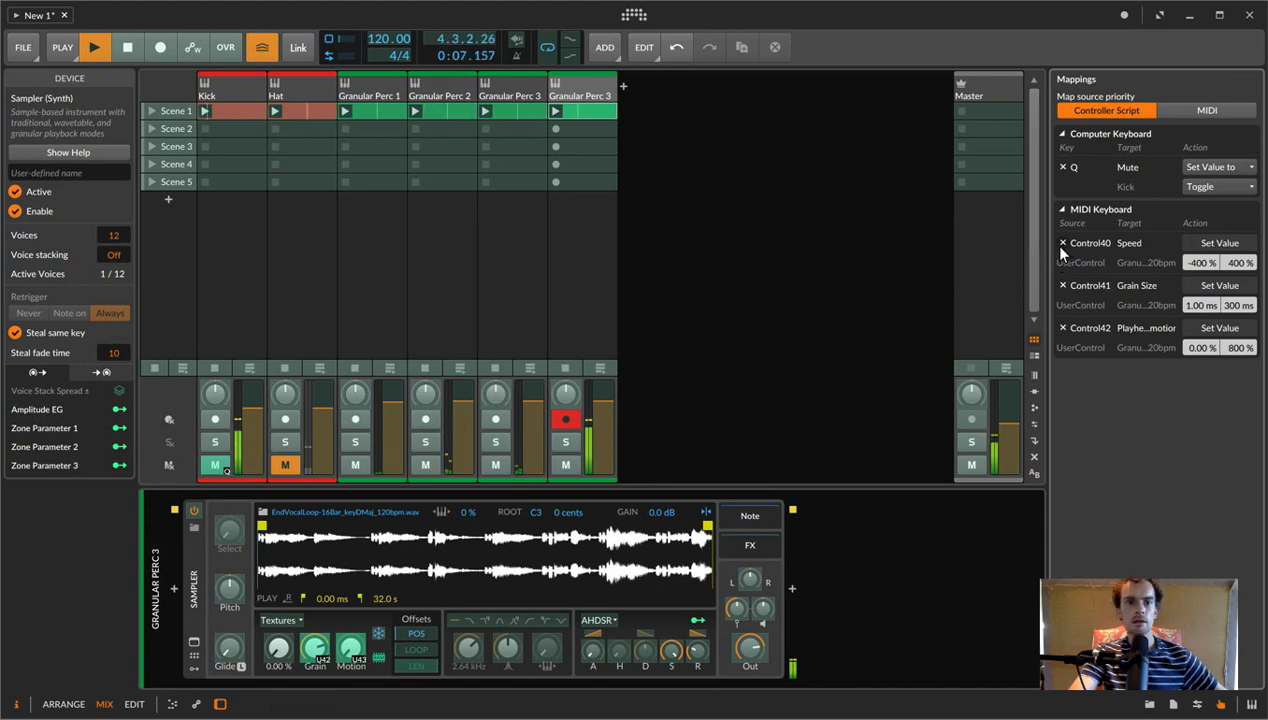
pyautogui.press('super+m')
pyautogui.click(510, 92)
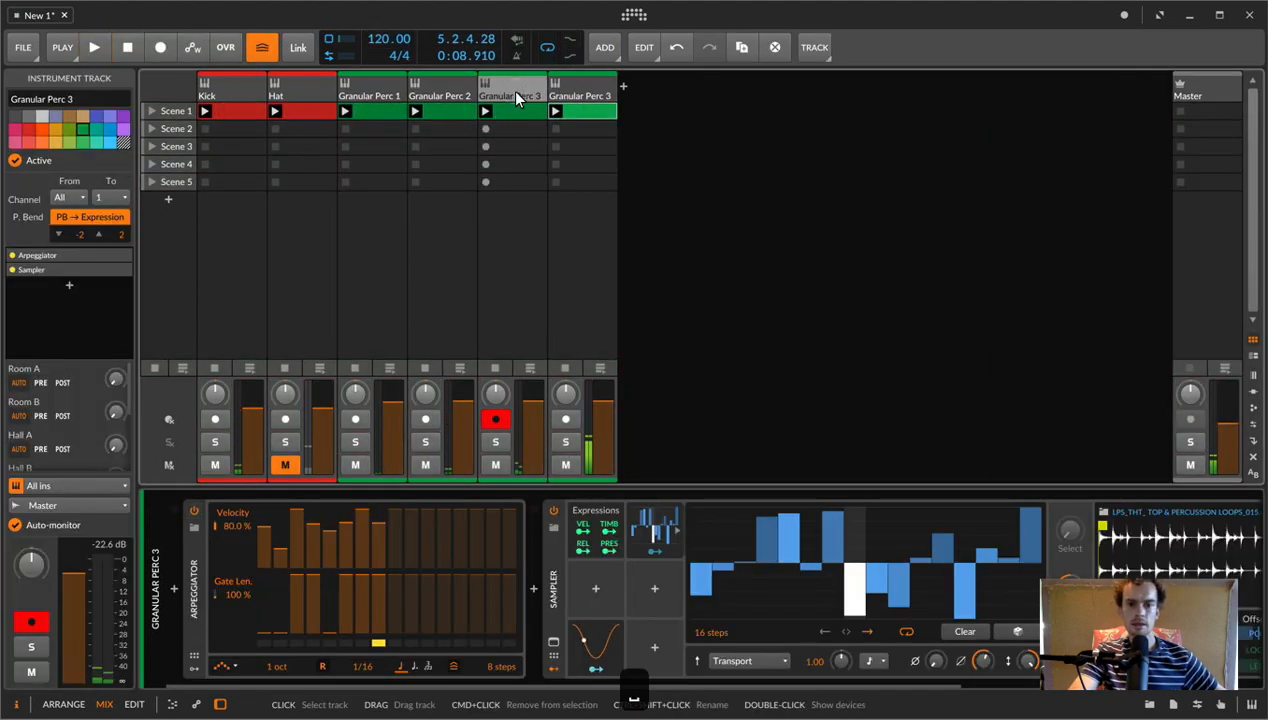
pyautogui.click(566, 82)
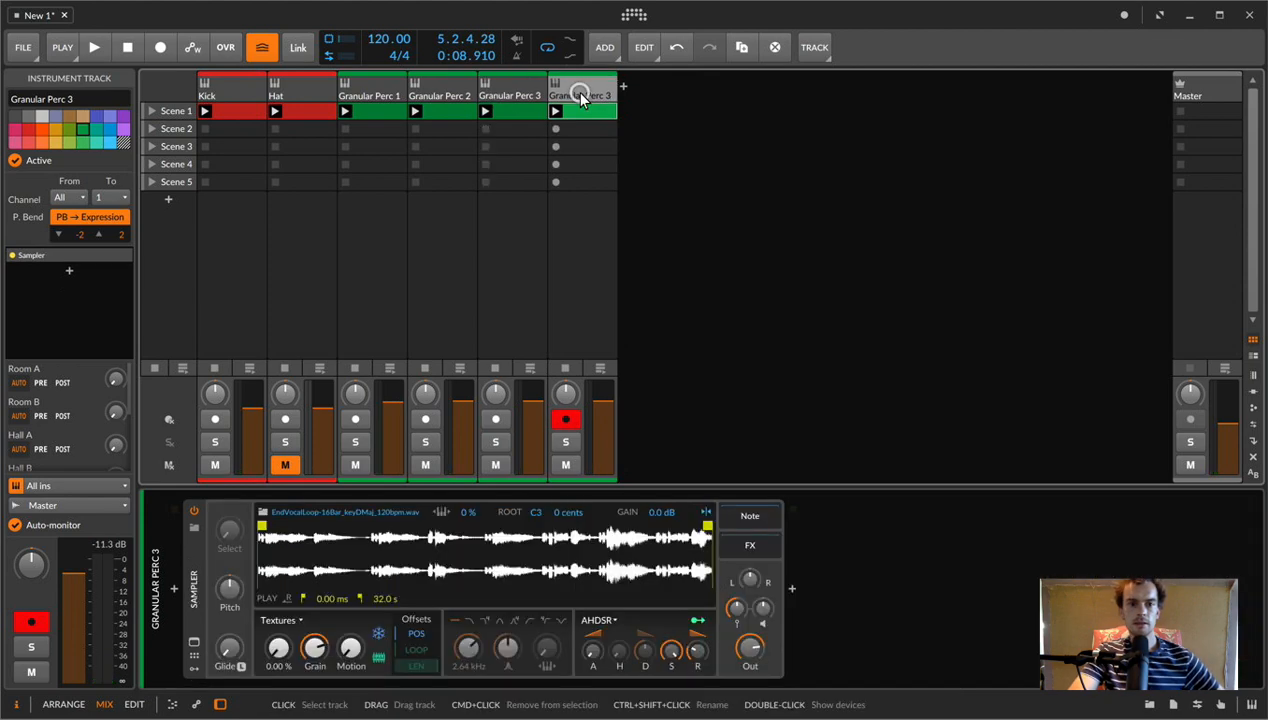
pyautogui.press('super+m')
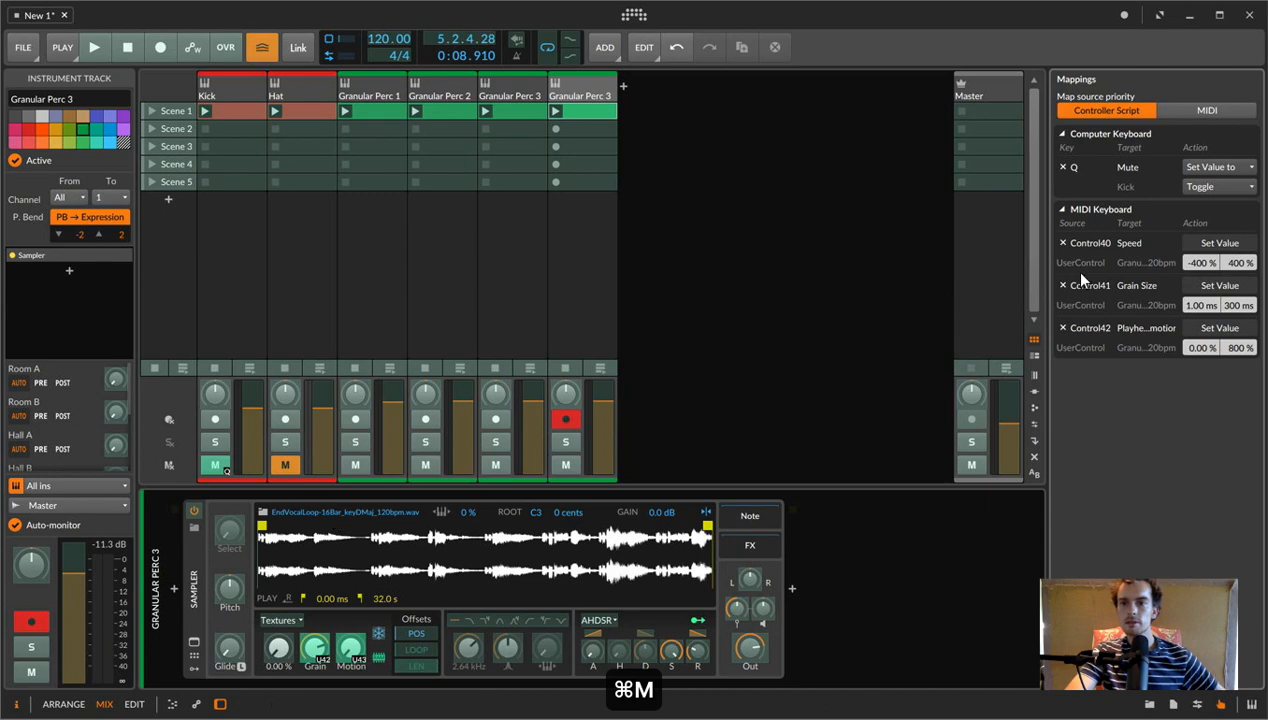
pyautogui.click(1063, 243)
pyautogui.click(278, 654)
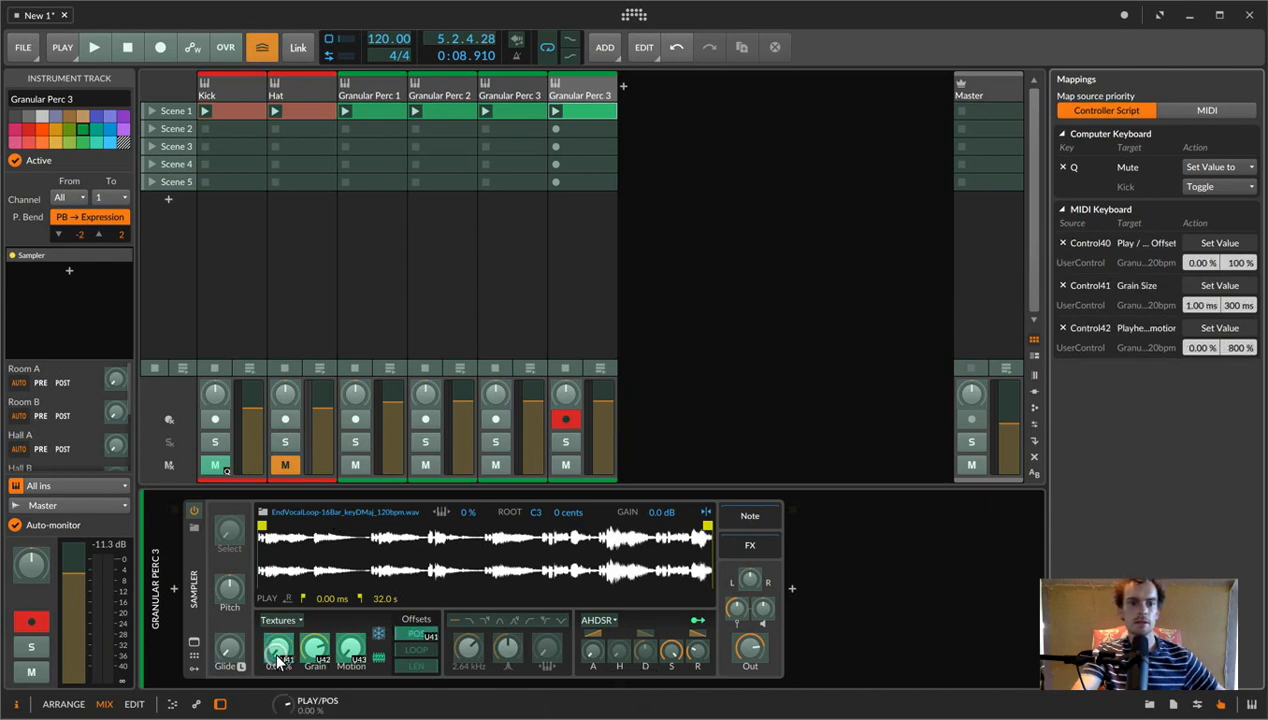
pyautogui.press('super+m')
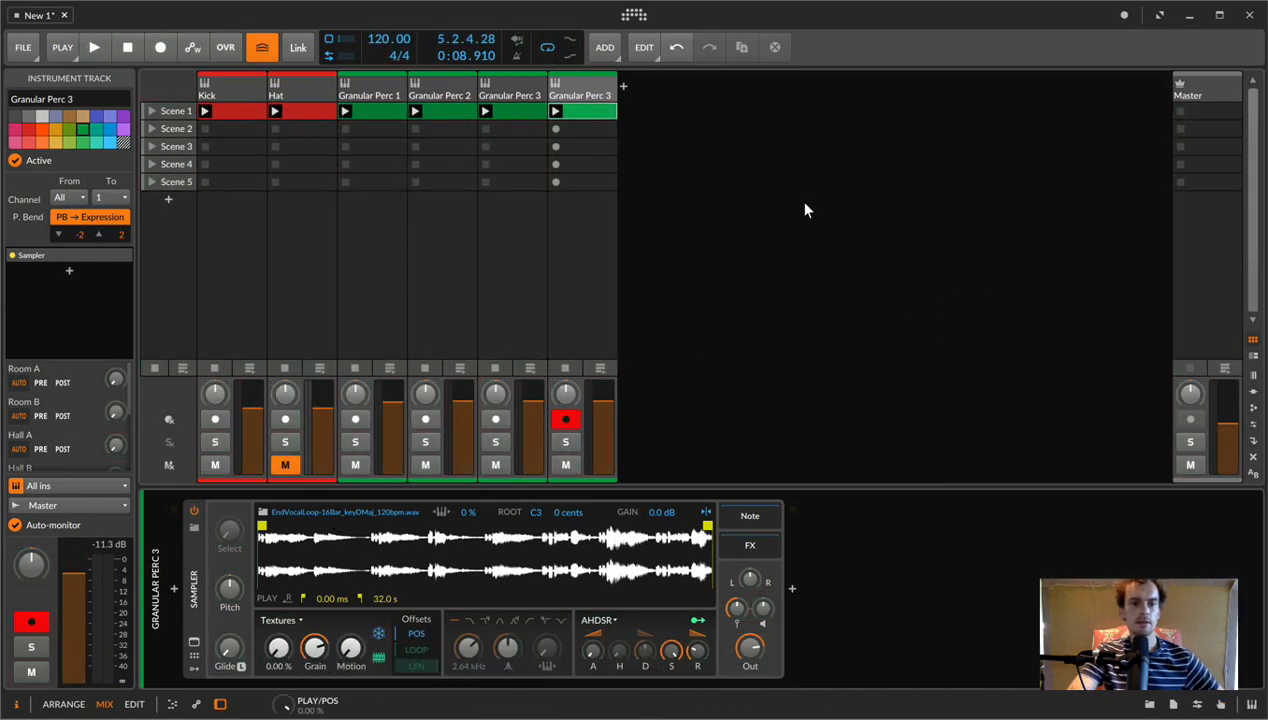
pyautogui.press('space')
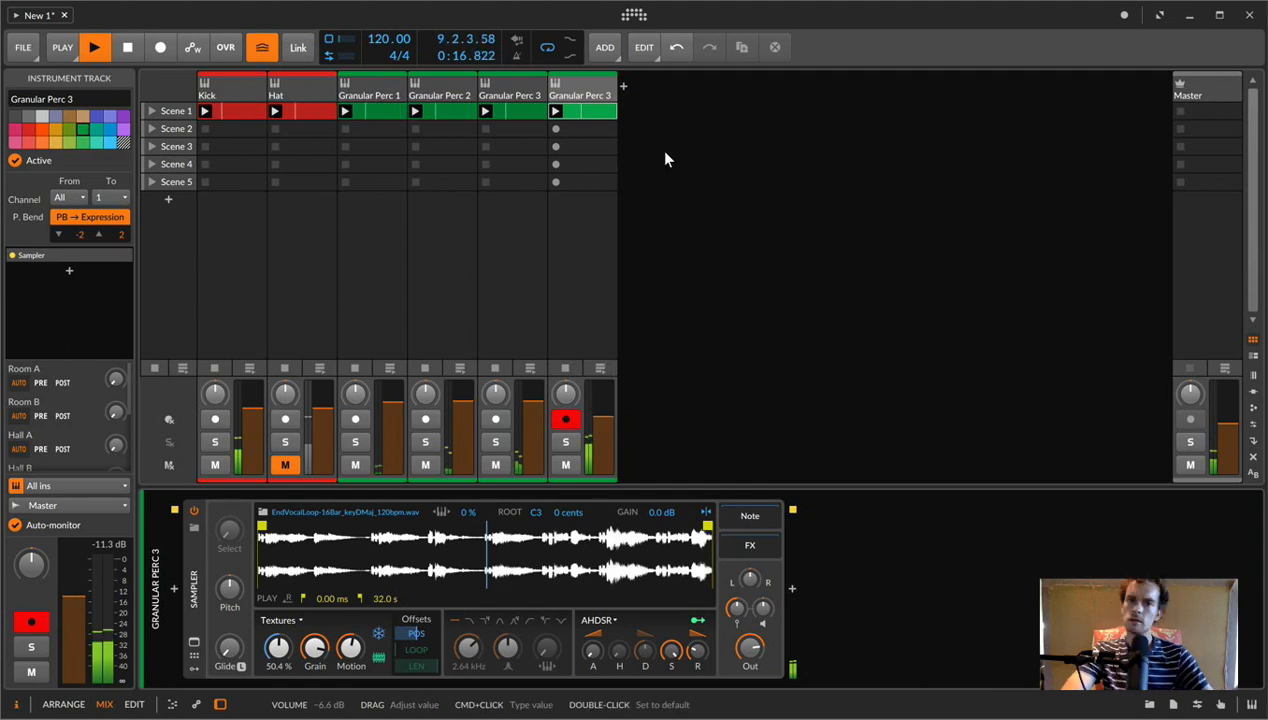
# - Add a new audio track directly after the vocal Sampler's track
pyautogui.click(584, 92)
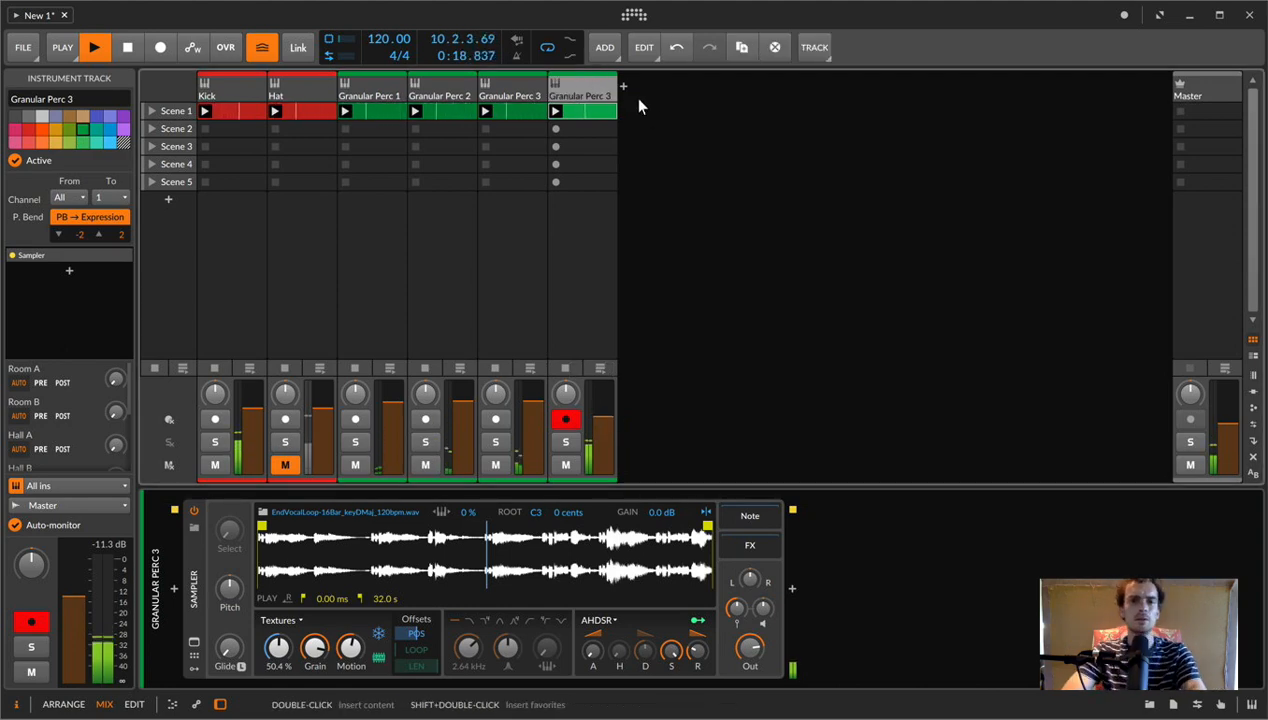
pyautogui.press('super+t')
pyautogui.press('super+r')
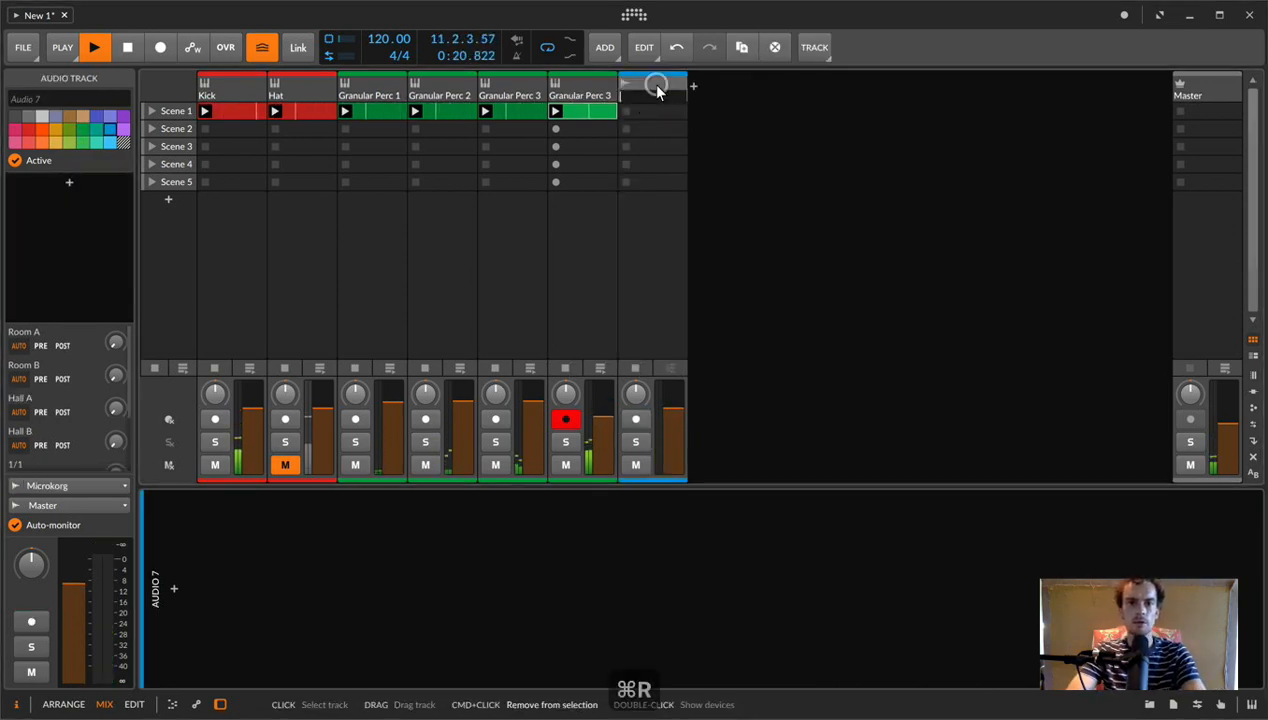
# - Rename the vocal Sampler's track as Granular Vocal
pyautogui.click(585, 90)
pyautogui.press('Right')
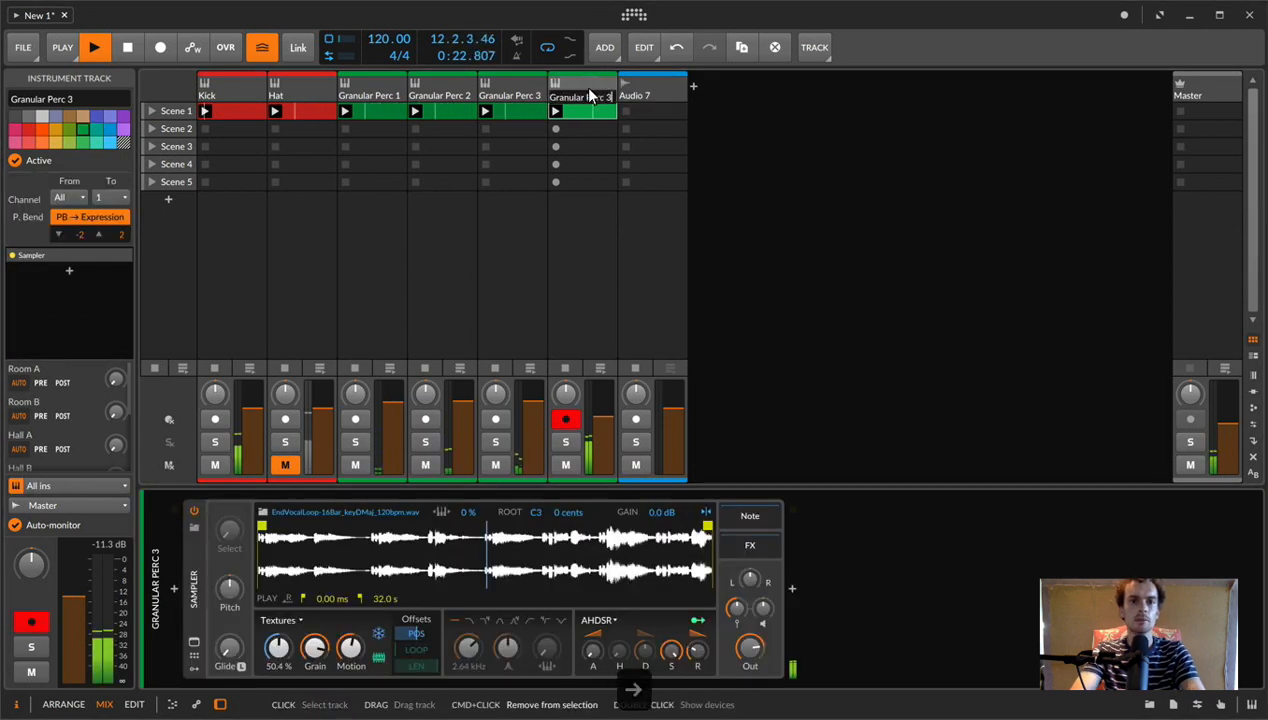
pyautogui.press('BackSpace')
pyautogui.press('BackSpace')
pyautogui.press('BackSpace')
pyautogui.press('BackSpace')
pyautogui.press('BackSpace')
pyautogui.press('BackSpace')
pyautogui.write('Vocal')
pyautogui.press('Return')
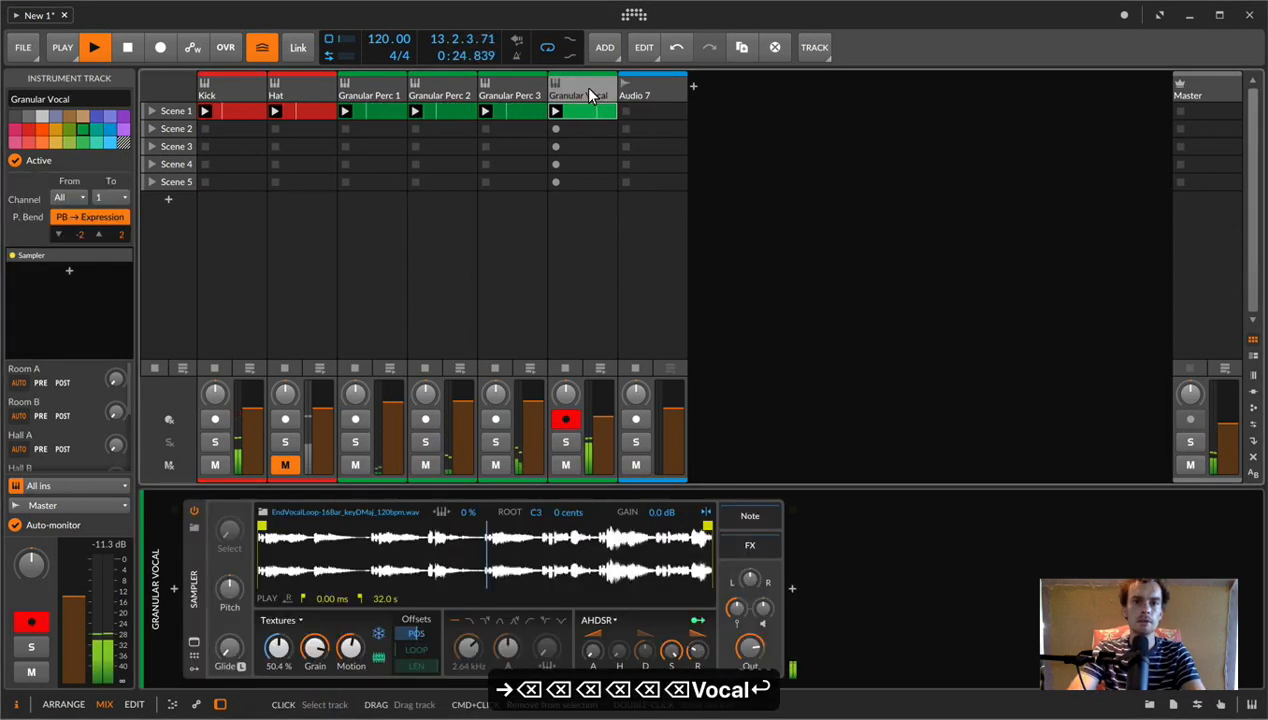
# - Set the new audio track's input to the post-fader output of Granular Vocal
pyautogui.click(632, 90)
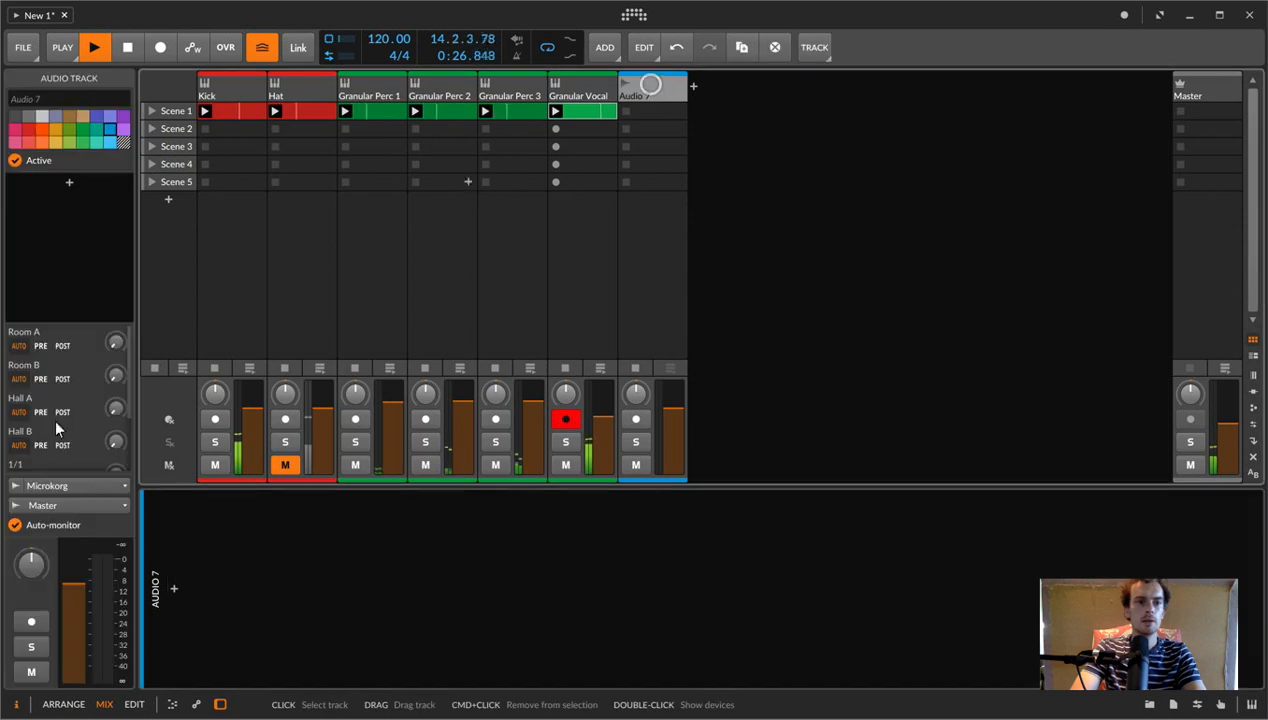
pyautogui.click(22, 485)
pyautogui.click(103, 487)
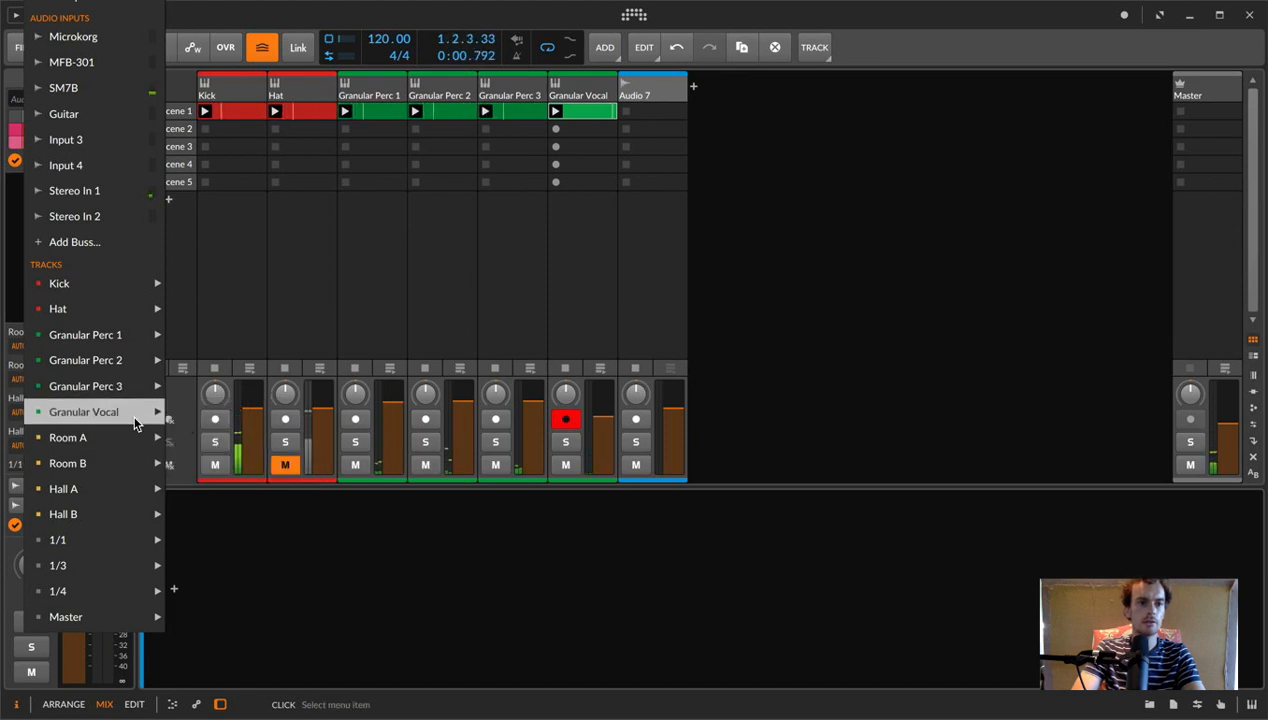
pyautogui.moveTo(100, 411)
pyautogui.click(215, 441)
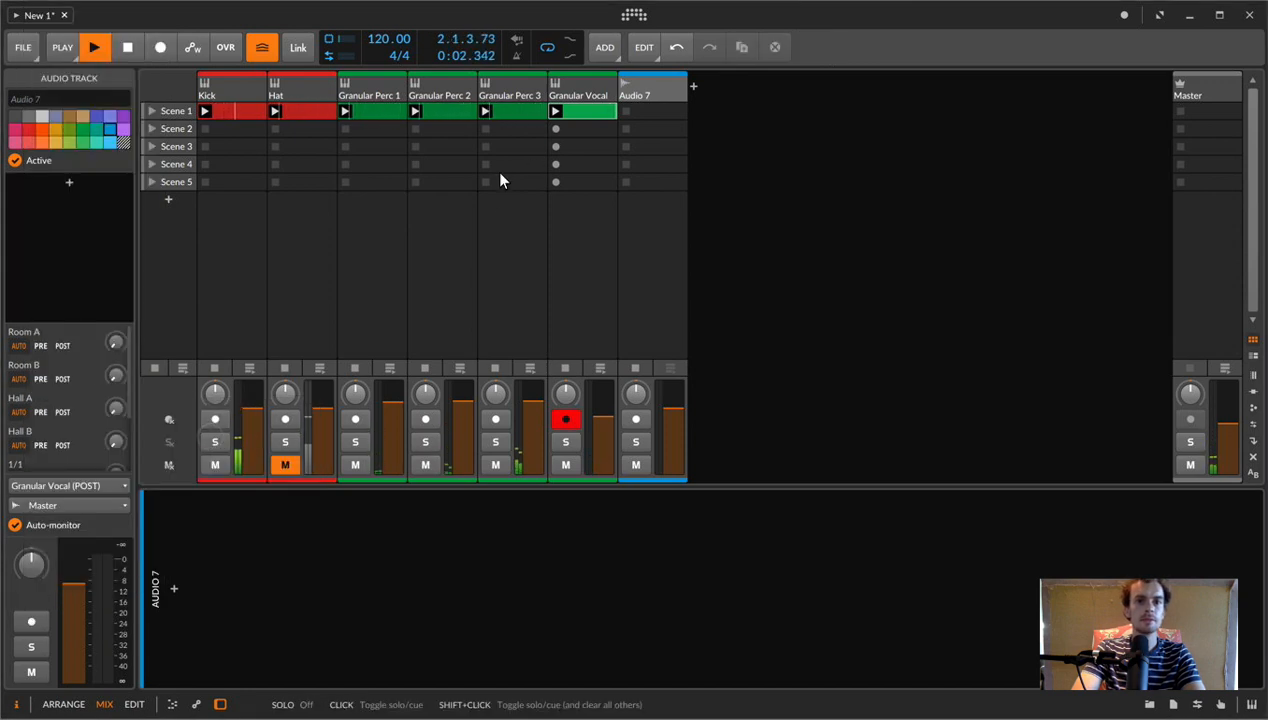
# - Arm only the new audio track, record into its Scene 1 slot and slightly raise the Granular Vocal volume
pyautogui.click(570, 89)
pyautogui.click(636, 419)
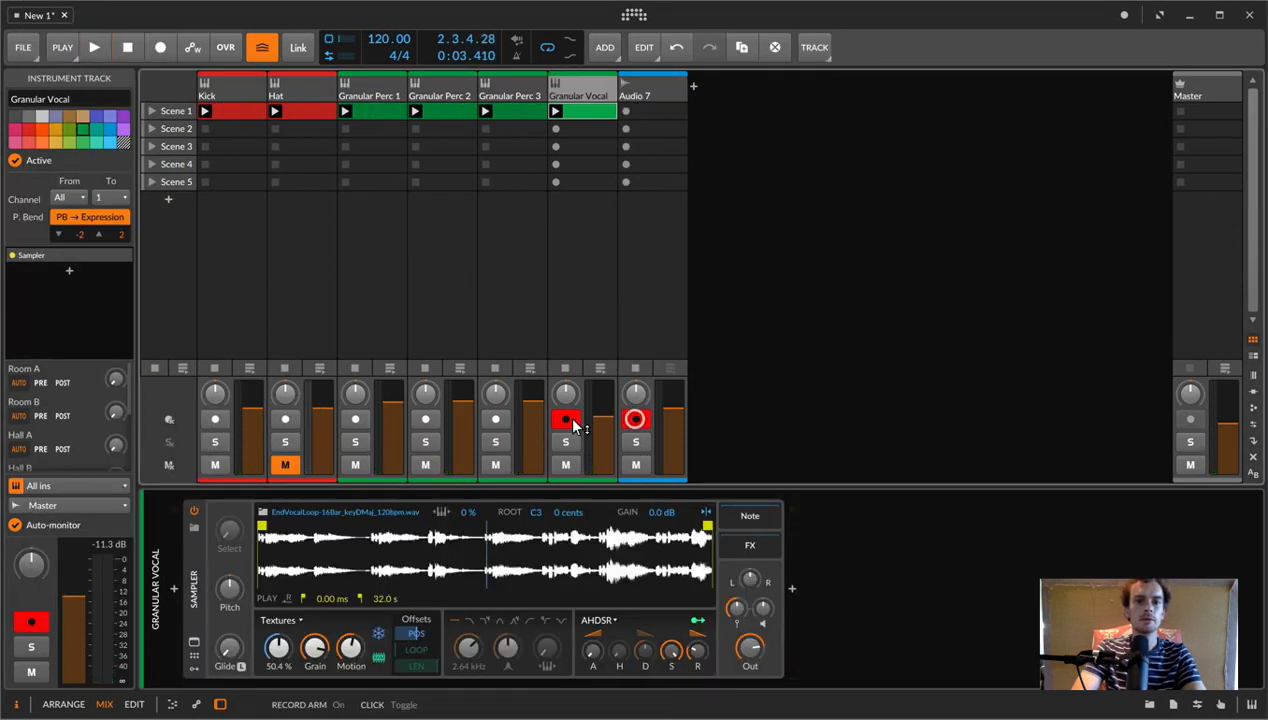
pyautogui.click(565, 419)
pyautogui.click(626, 111)
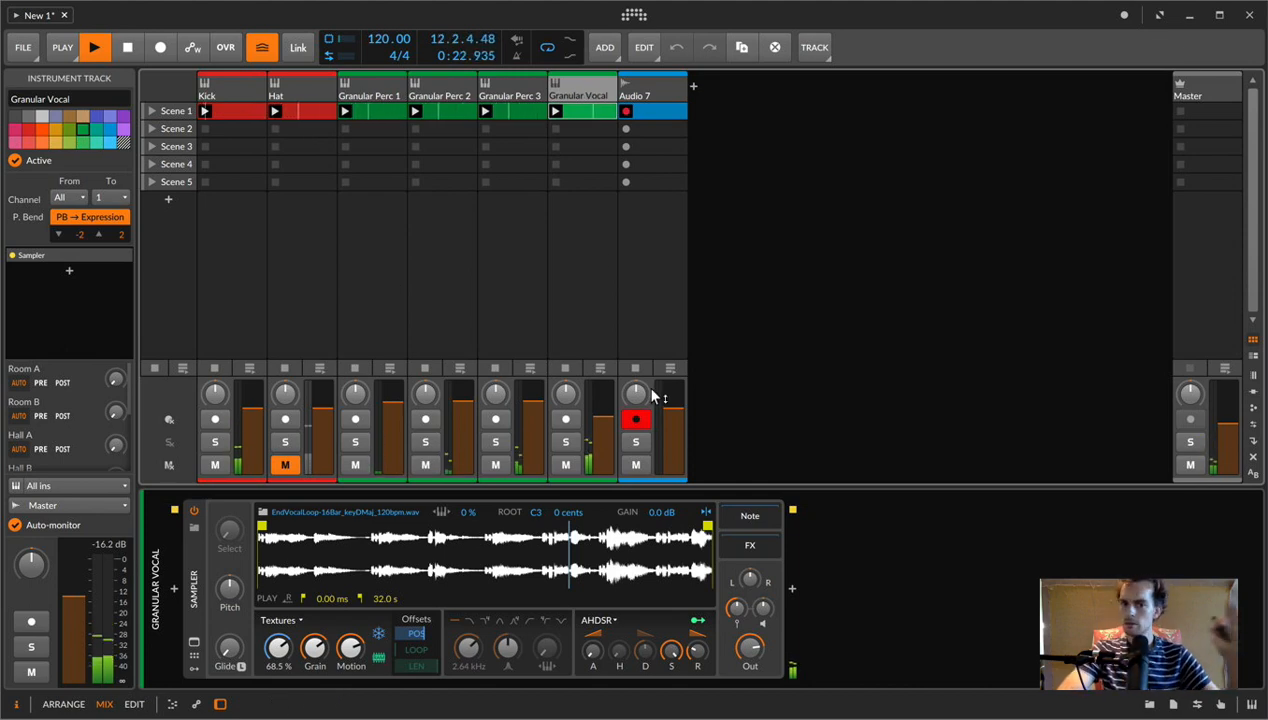
pyautogui.moveTo(600, 401); pyautogui.dragTo(606, 418)
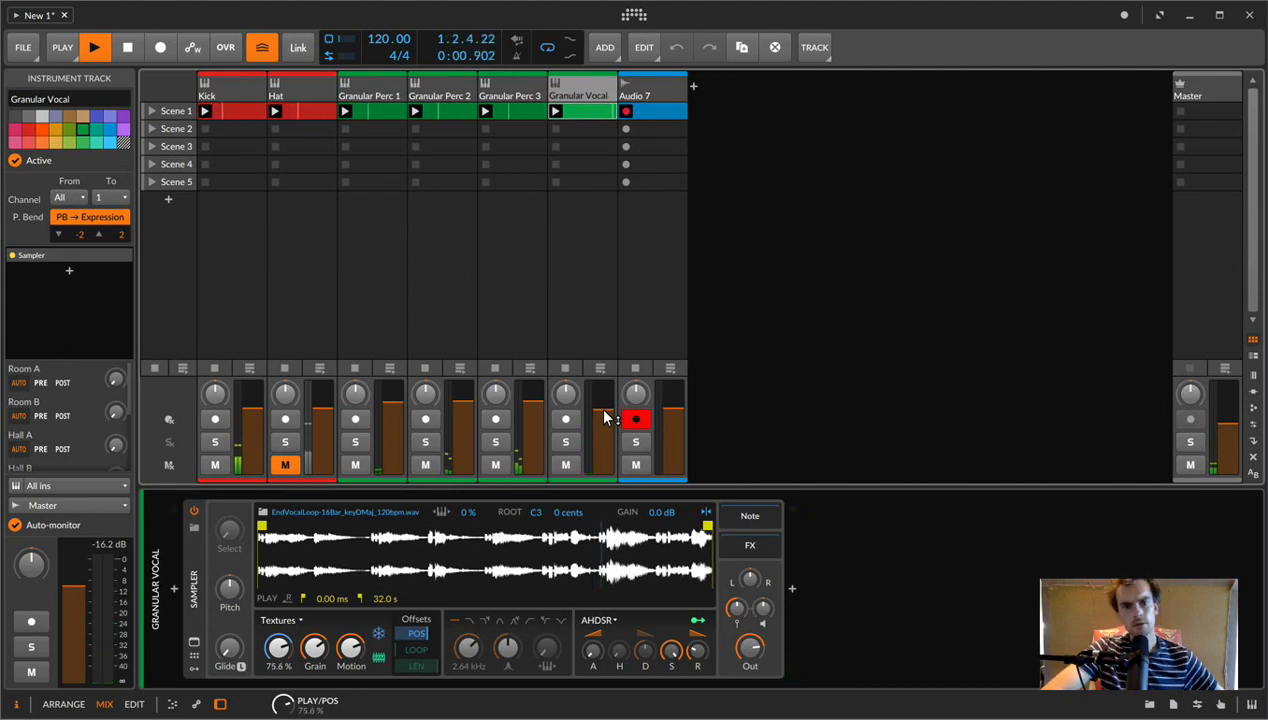
# - Duplicate the recorded Scene 1 clip into Scene 2 and open the Scene 1 original in the detail editor
pyautogui.click(645, 127)
pyautogui.click(645, 109)
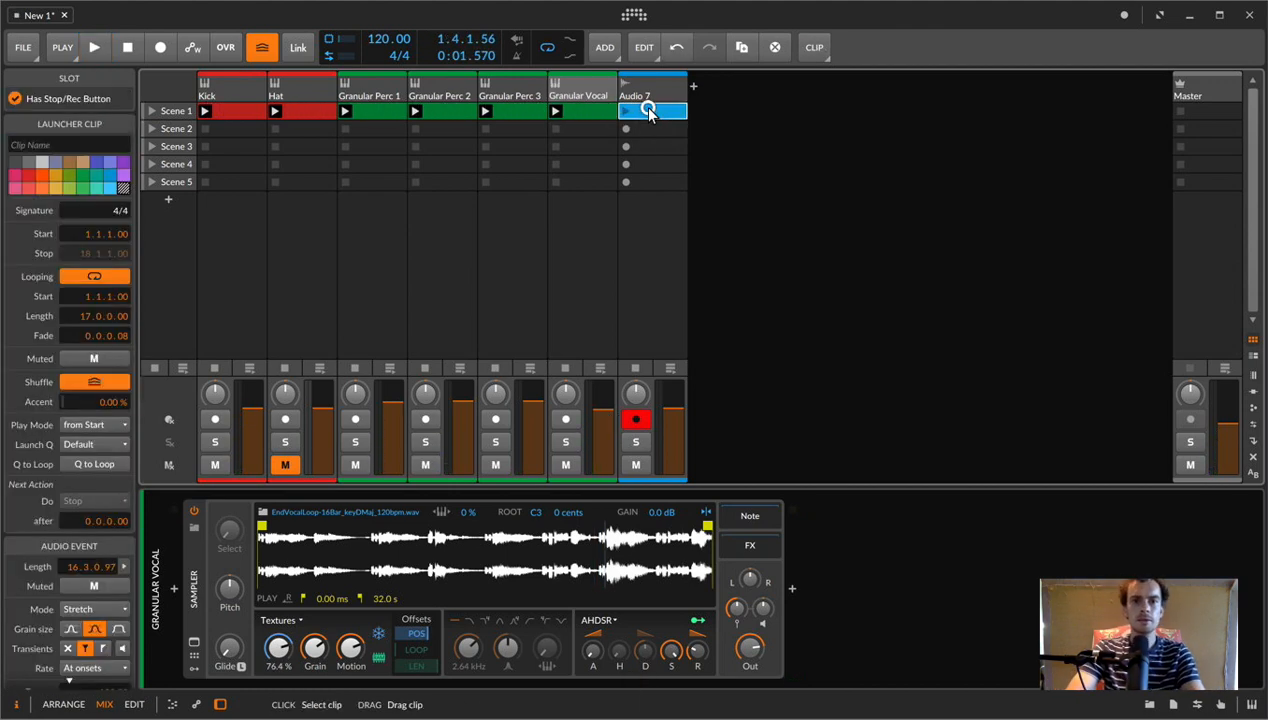
pyautogui.press('super+d')
pyautogui.doubleClick(642, 108)
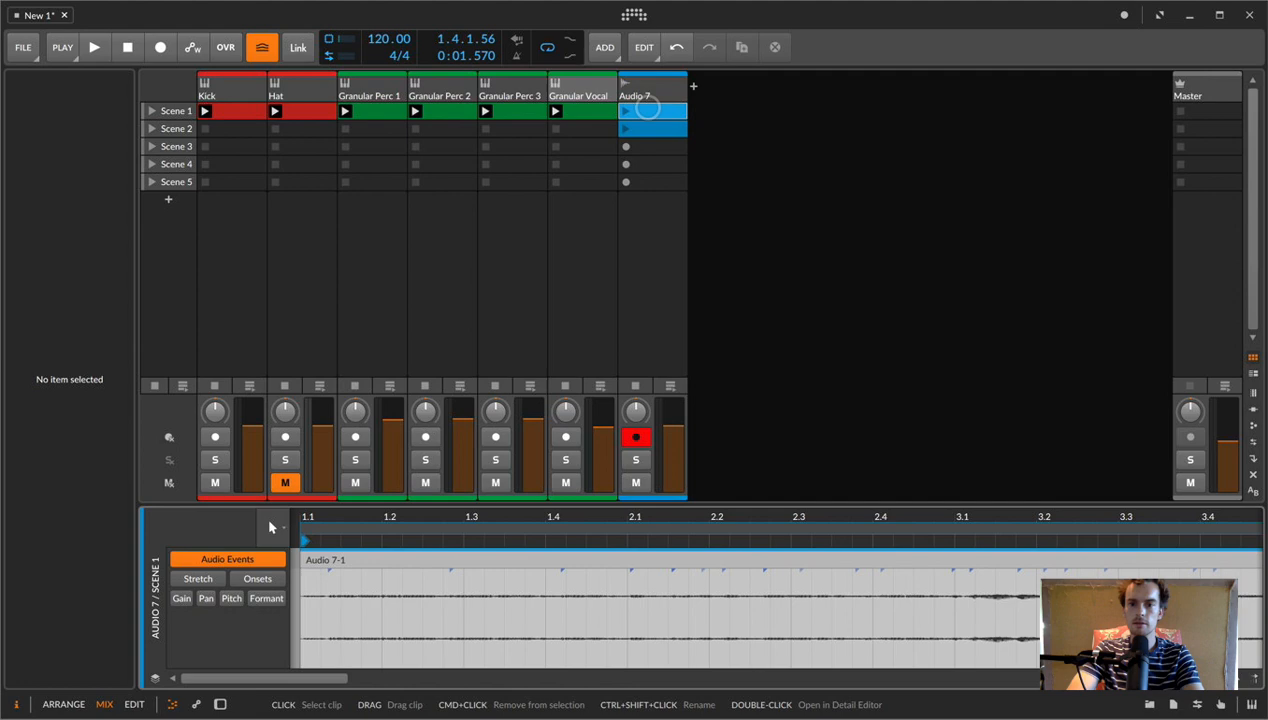
# - Loop the recorded Scene 1 clip from 9.1.1.00 to 12.1.1.00 and launch it
pyautogui.click(710, 607)
pyautogui.moveTo(710, 607); pyautogui.dragTo(858, 577)
pyautogui.moveTo(849, 513); pyautogui.dragTo(823, 511)
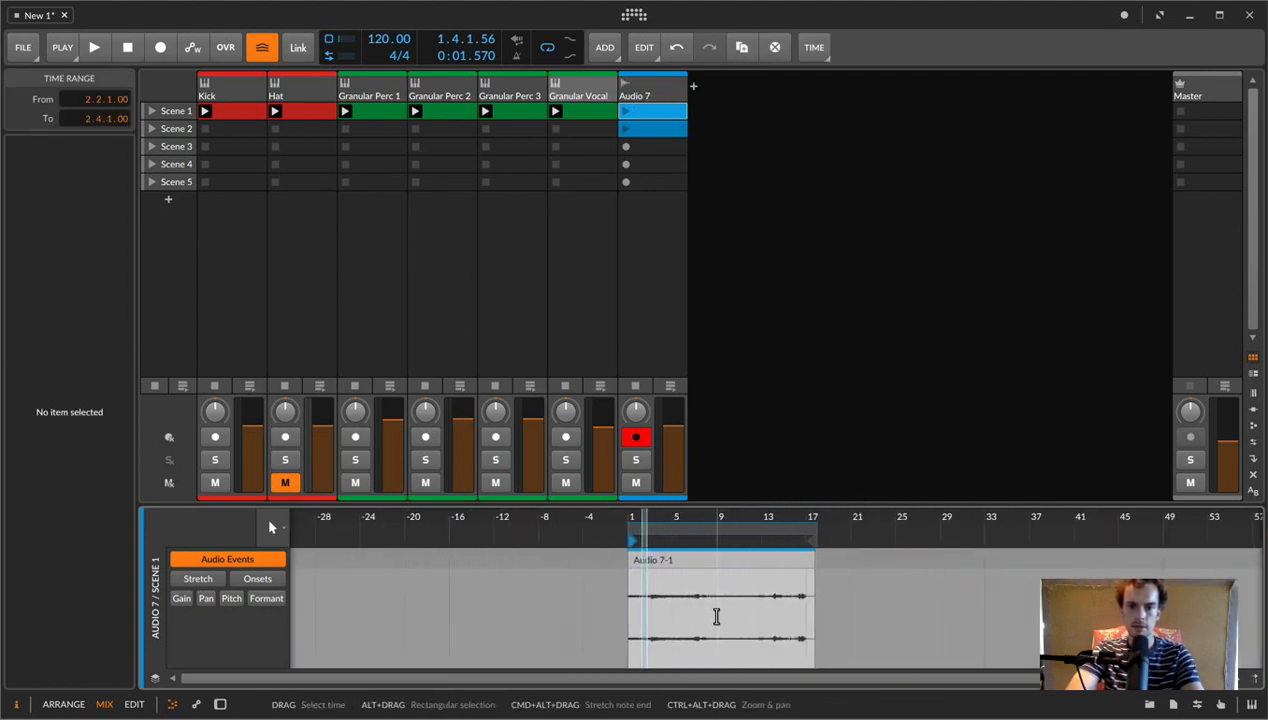
pyautogui.moveTo(744, 519); pyautogui.dragTo(744, 521)
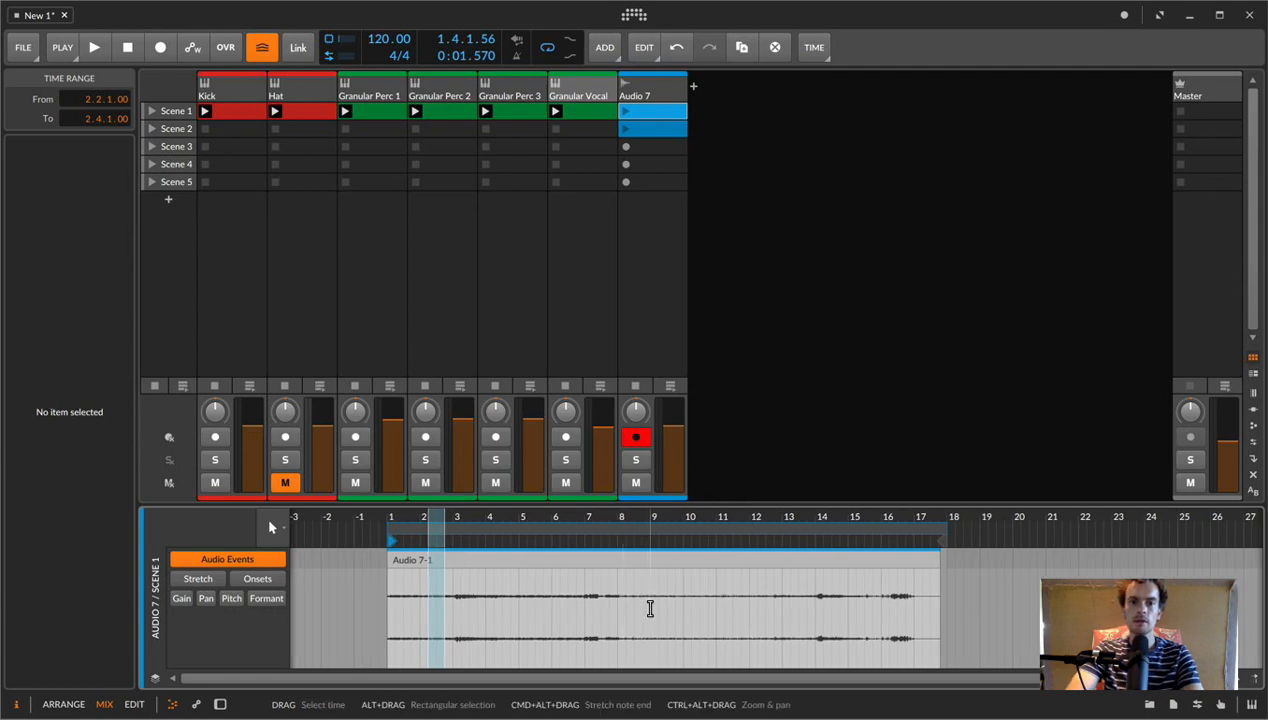
pyautogui.moveTo(650, 608); pyautogui.dragTo(749, 625)
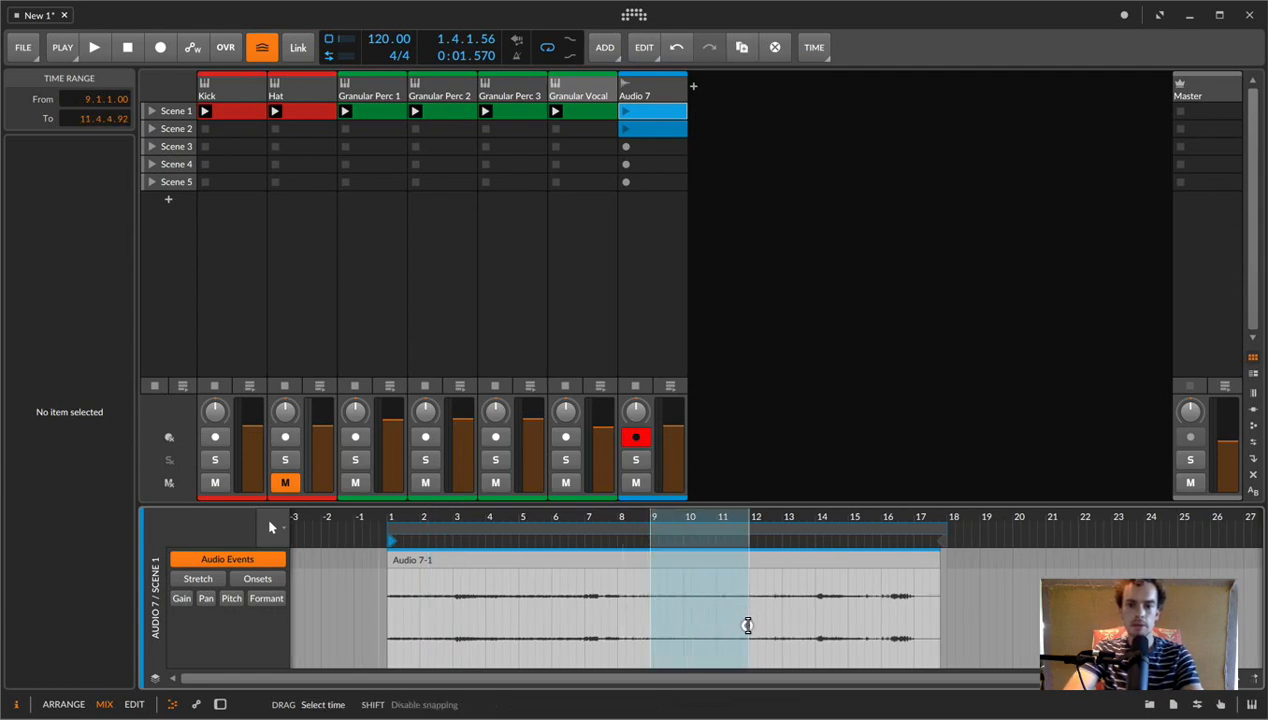
pyautogui.moveTo(720, 520); pyautogui.dragTo(722, 510)
pyautogui.click(592, 589)
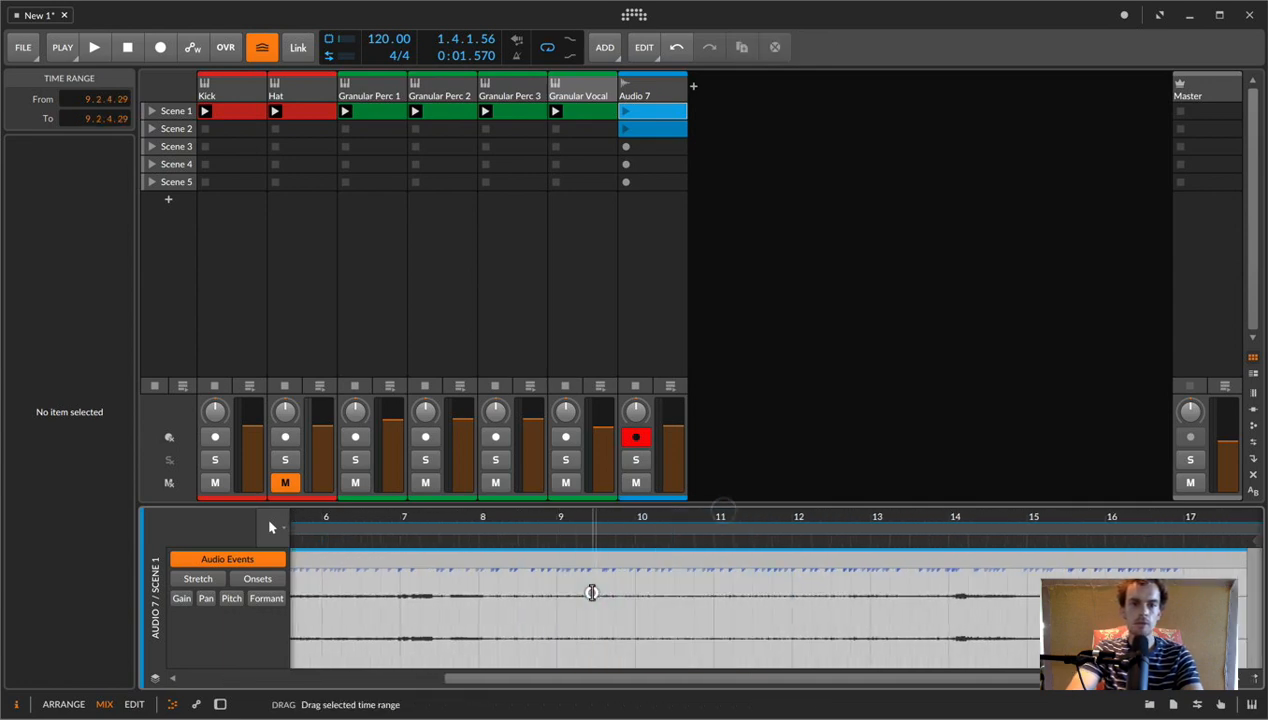
pyautogui.moveTo(559, 613); pyautogui.dragTo(797, 630)
pyautogui.press('super+l')
pyautogui.click(625, 111)
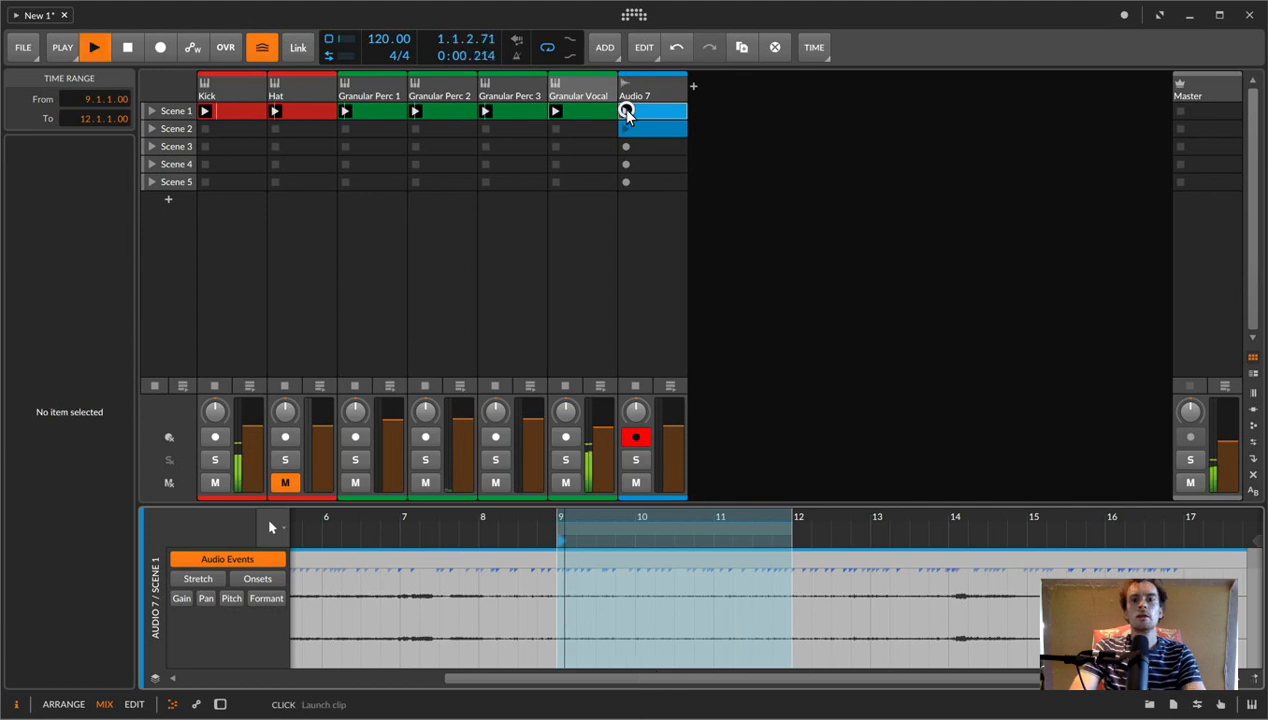
# - Mute Granular Vocal, then disarm the Audio 7 track and raise its volume
pyautogui.click(575, 111)
pyautogui.click(565, 482)
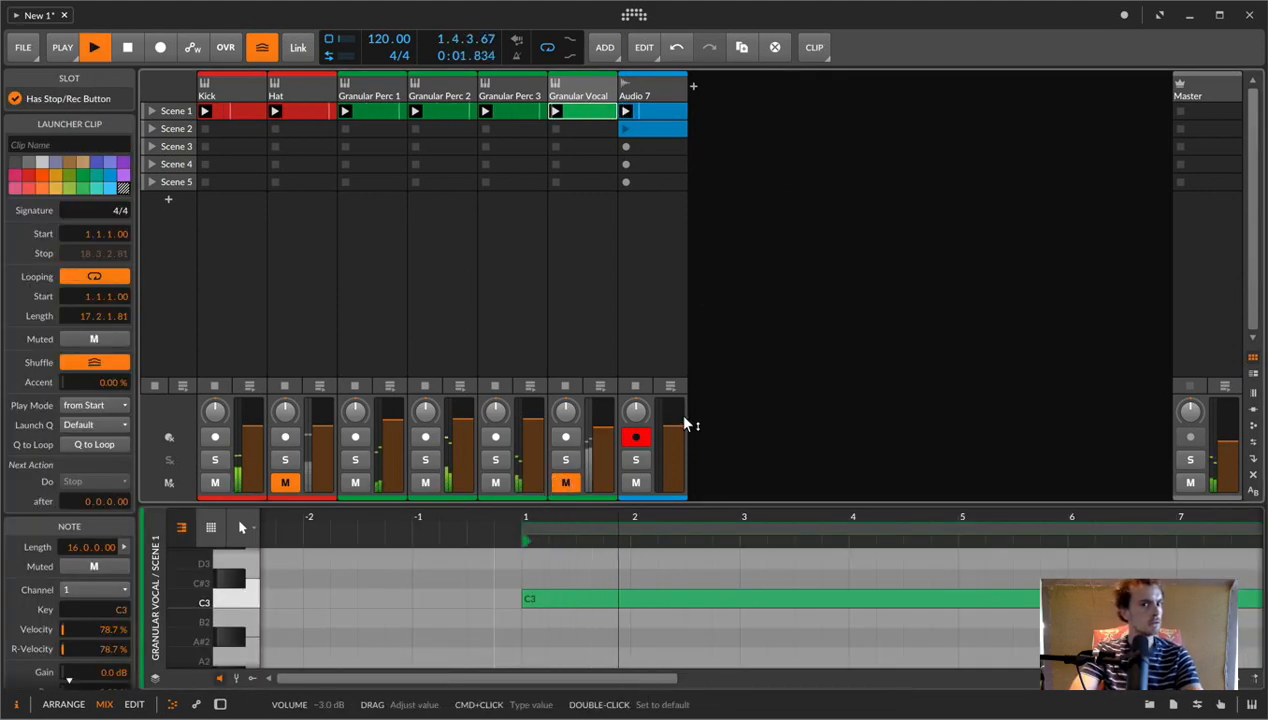
pyautogui.moveTo(674, 421); pyautogui.dragTo(670, 417)
pyautogui.click(636, 436)
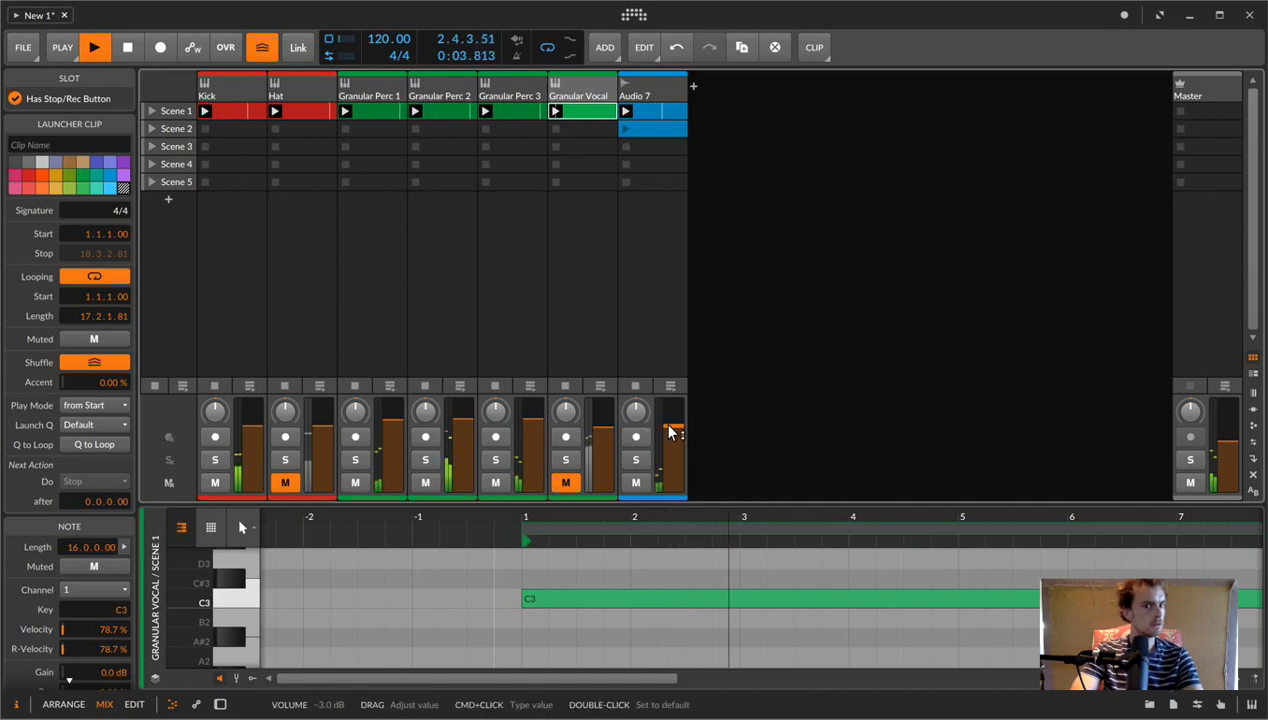
# - Duplicate the Audio 7 track together with its two clips
pyautogui.click(657, 111)
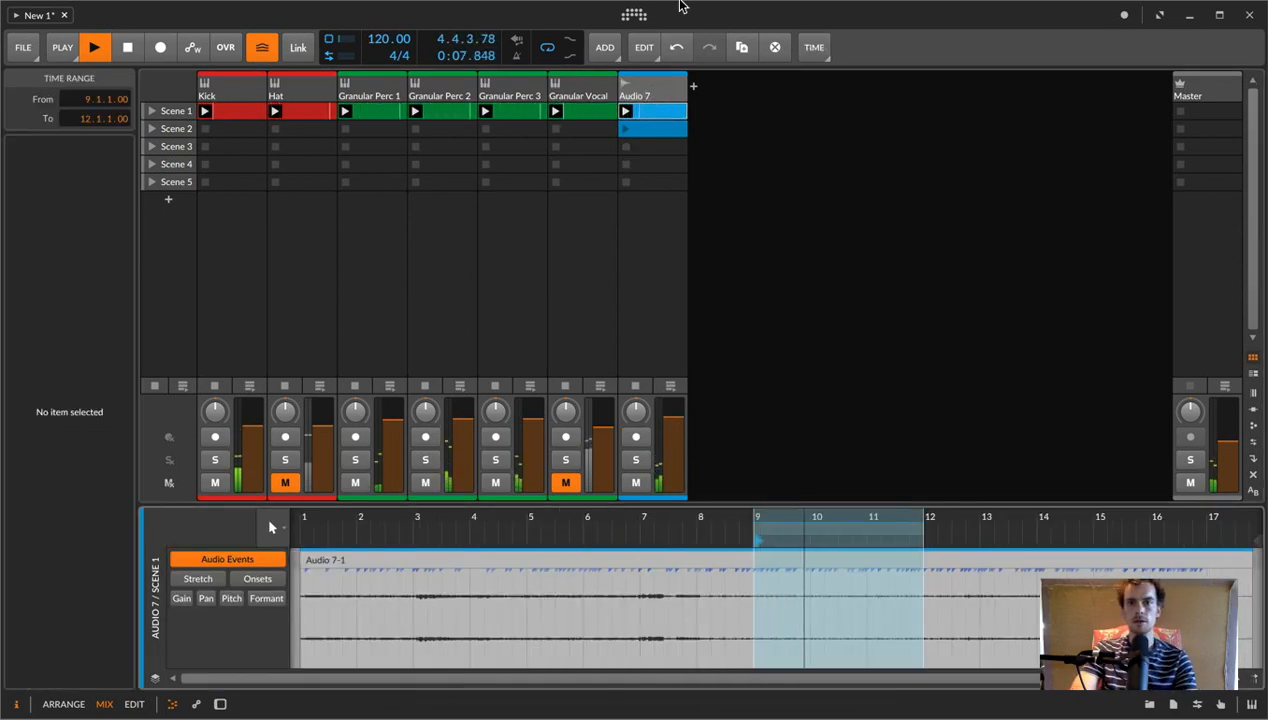
pyautogui.click(659, 85)
pyautogui.press('super+d')
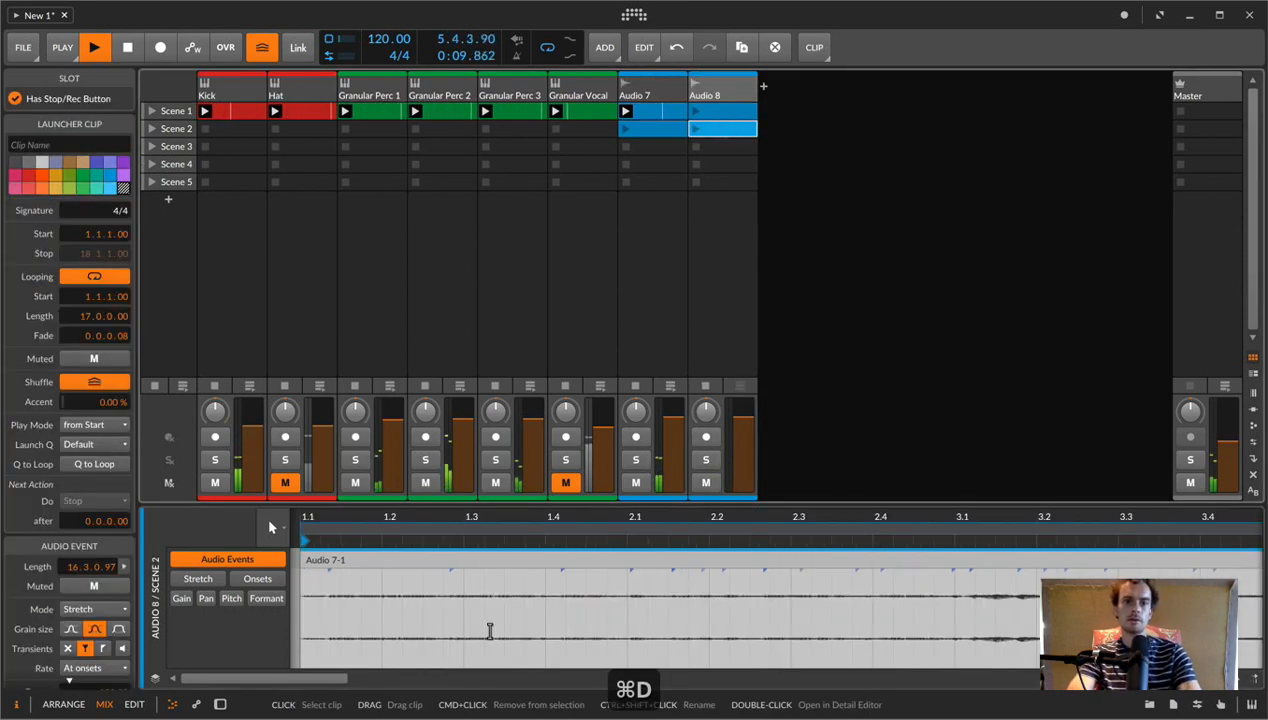
# - Loop the Audio 8 track's Scene 2 clip from 1.1.3.00 to 1.2.1.00 and launch it
pyautogui.moveTo(342, 604); pyautogui.dragTo(379, 606)
pyautogui.press('super+l')
pyautogui.click(700, 129)
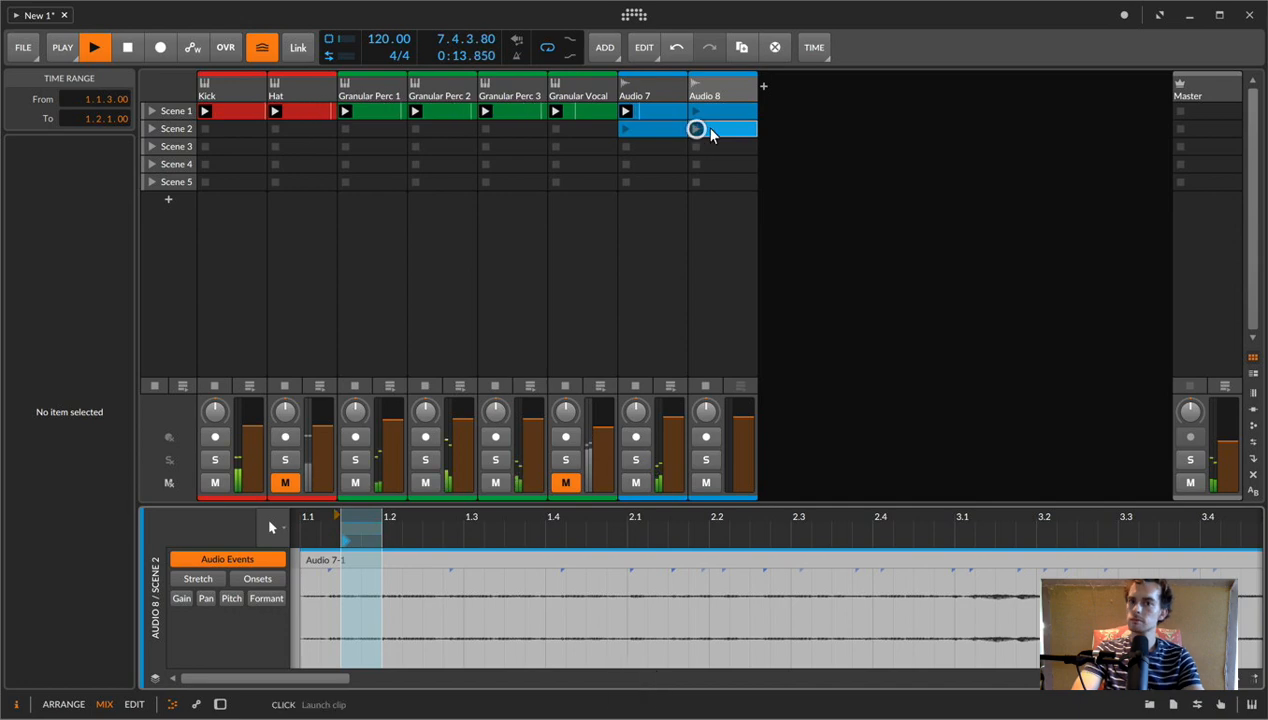
# - Move the Audio 8 track's Scene 2 clip into Scene 1 and delete the Scene 2 clip from Audio 7
pyautogui.moveTo(712, 129); pyautogui.dragTo(719, 113)
pyautogui.click(674, 131)
pyautogui.press('BackSpace')
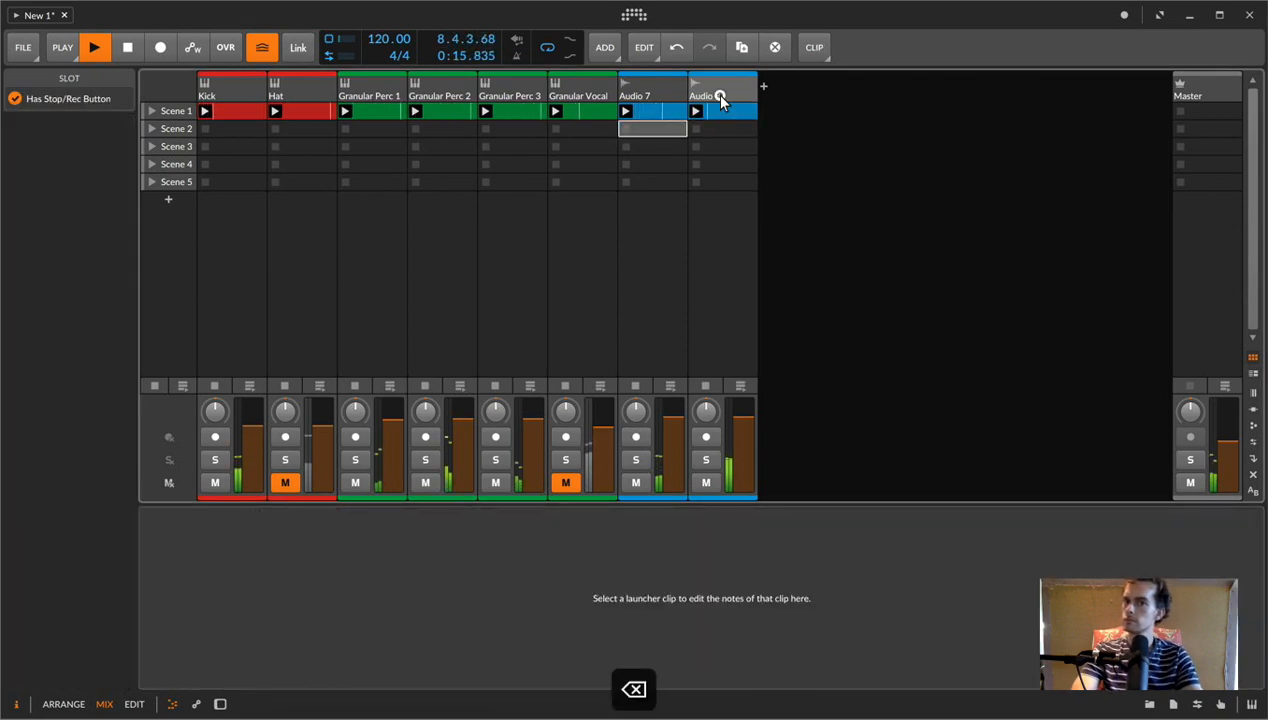
# - Extend the loop of the Audio 8 clip to a length of 0.2.2.00 and show the track's devices
pyautogui.click(716, 108)
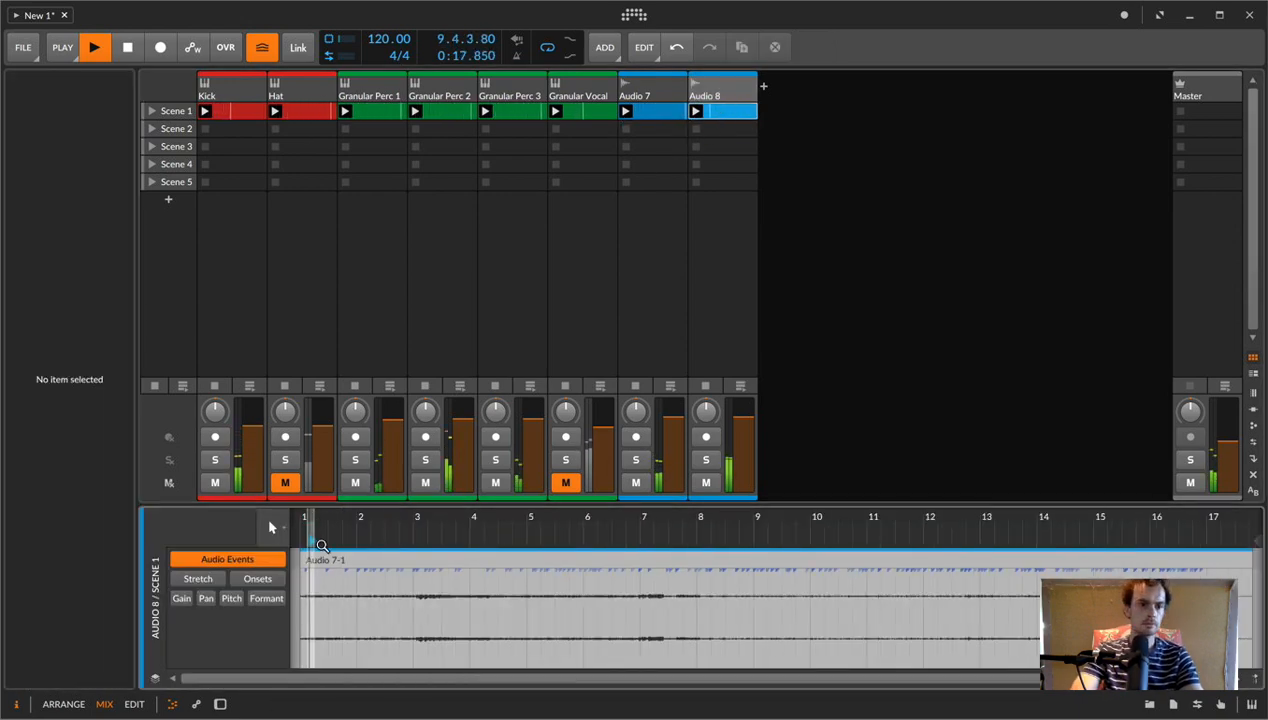
pyautogui.moveTo(311, 517); pyautogui.dragTo(529, 533)
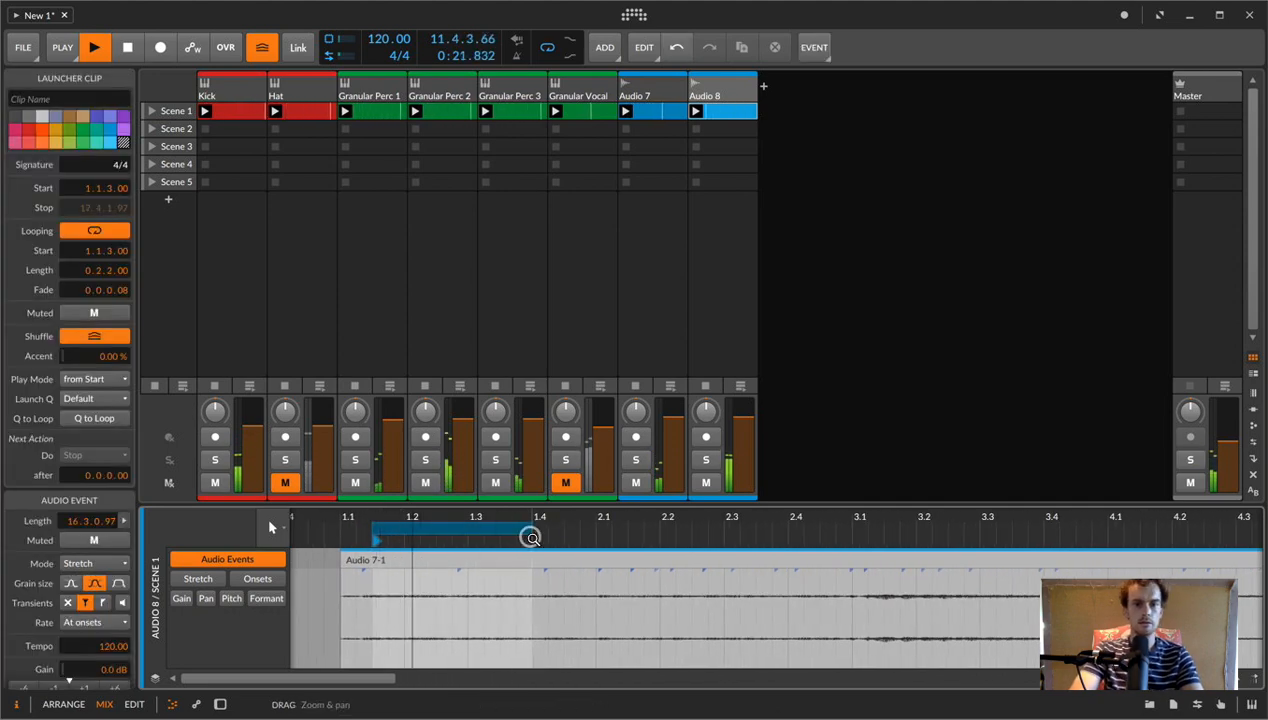
pyautogui.click(700, 94)
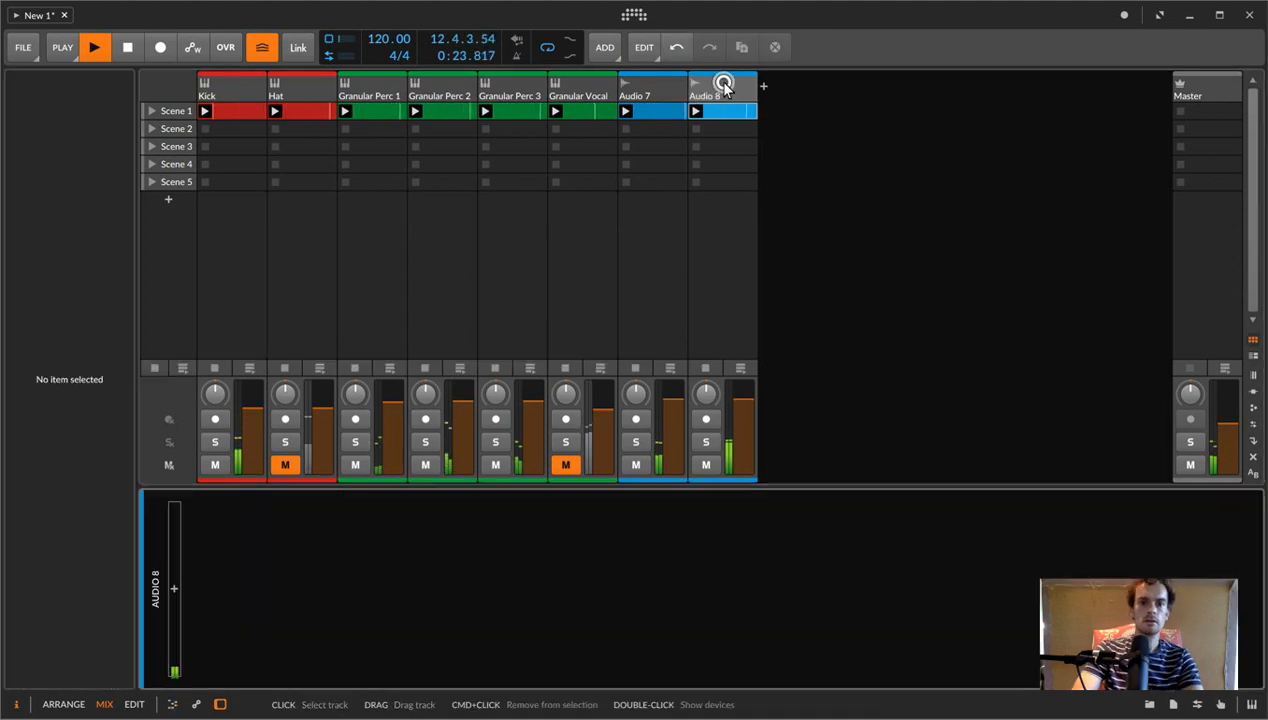
# - Add a Filter device to the Audio 8 track and adjust its cutoff
pyautogui.click(176, 594)
pyautogui.write('filt')
pyautogui.press('Down')
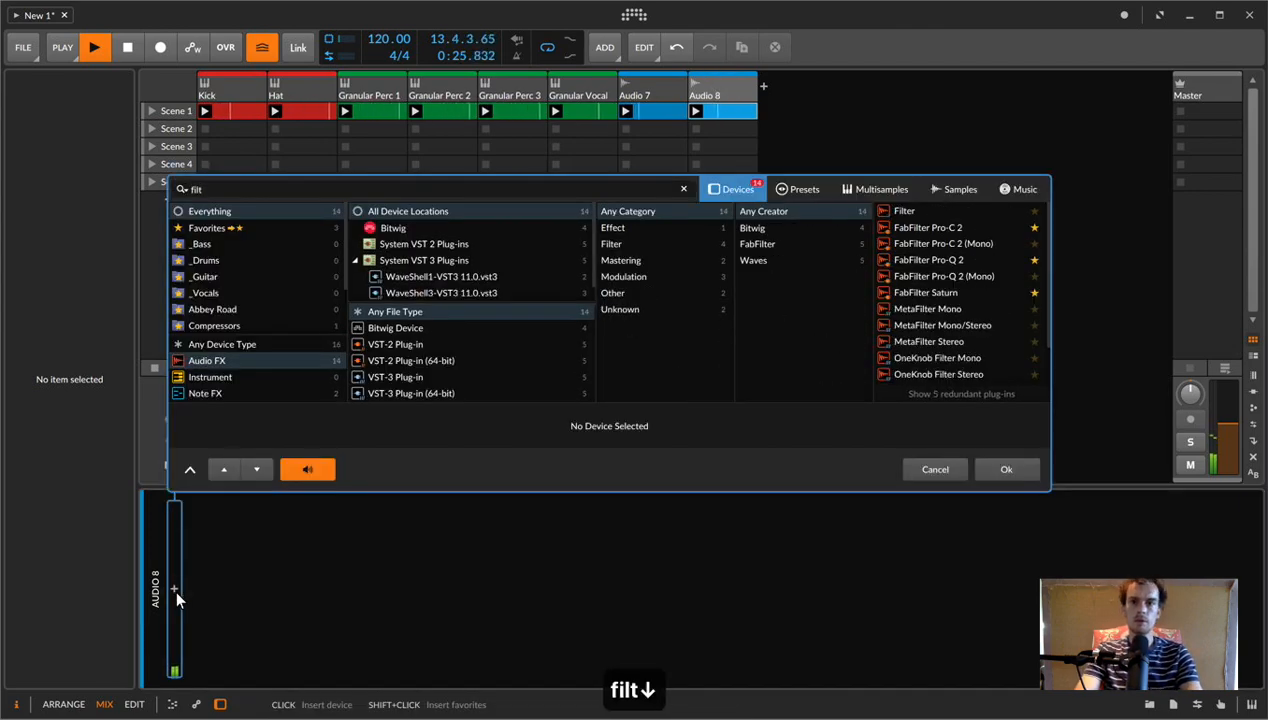
pyautogui.press('Return')
pyautogui.moveTo(268, 642); pyautogui.dragTo(303, 689)
# - Add a Reverb after the Filter on Audio 8 and set its reverb time to 6.03 s
pyautogui.click(392, 589)
pyautogui.write('rev')
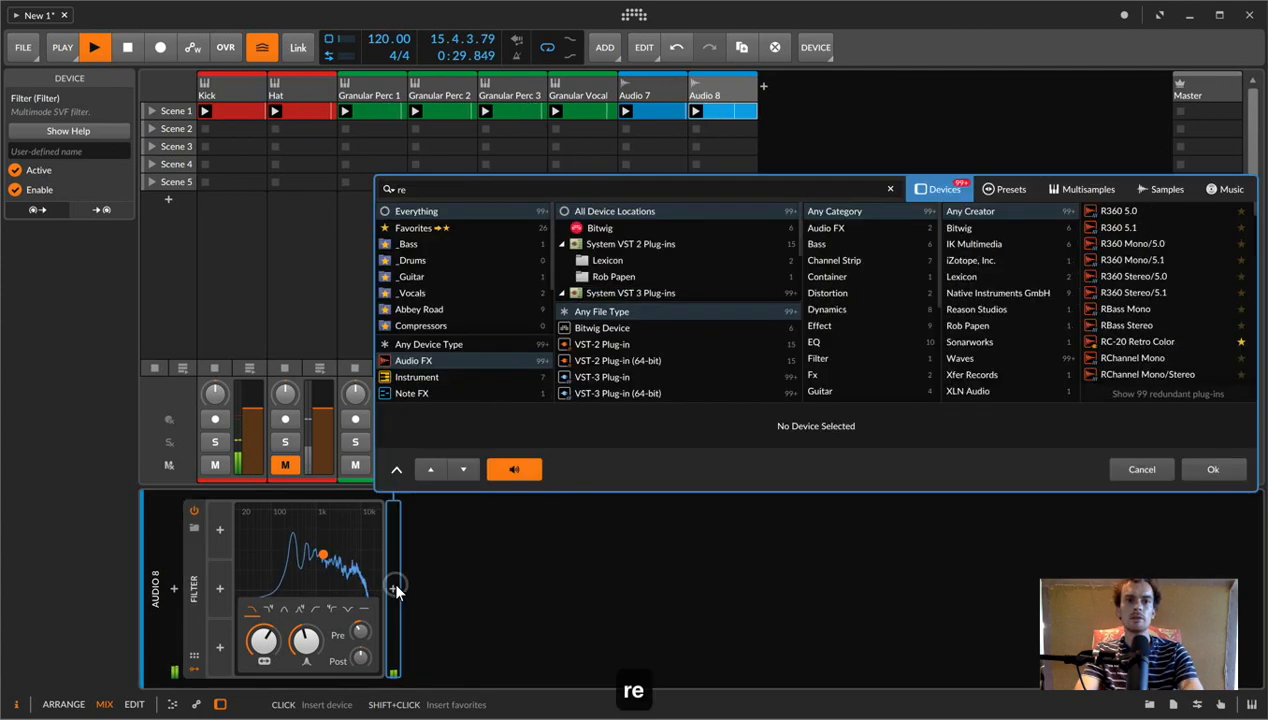
pyautogui.press('Down')
pyautogui.press('Return')
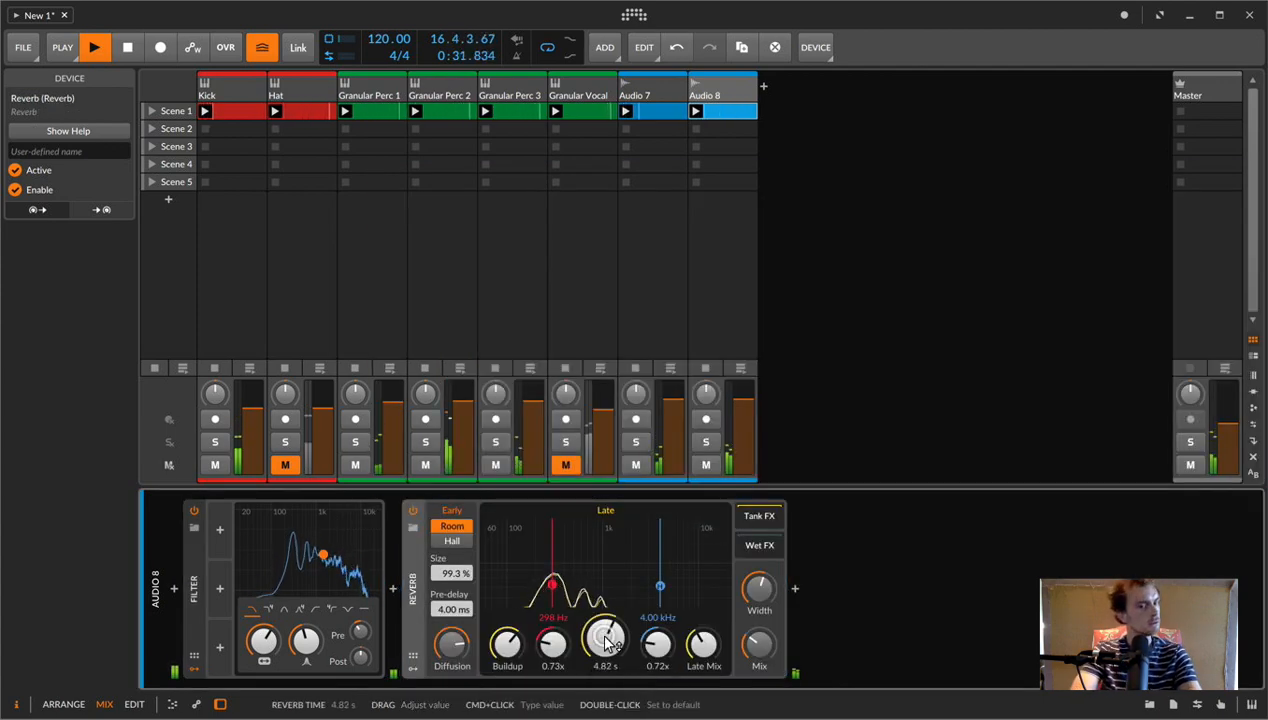
pyautogui.moveTo(606, 640); pyautogui.dragTo(610, 578)
# - Mute the Audio 8 track and solo Audio 7
pyautogui.click(705, 464)
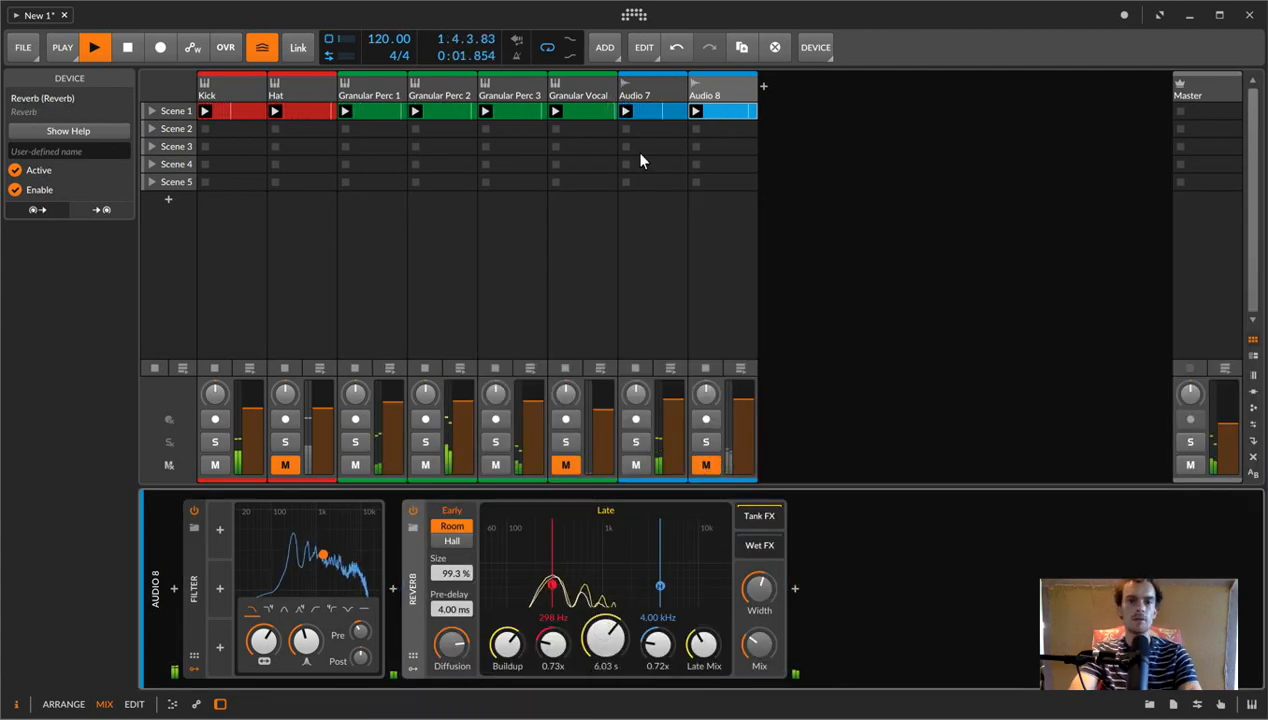
pyautogui.click(635, 441)
# - Consolidate the Audio 7 track's Scene 1 clip and raise its audio event's gain to +18.1 dB
pyautogui.doubleClick(651, 111)
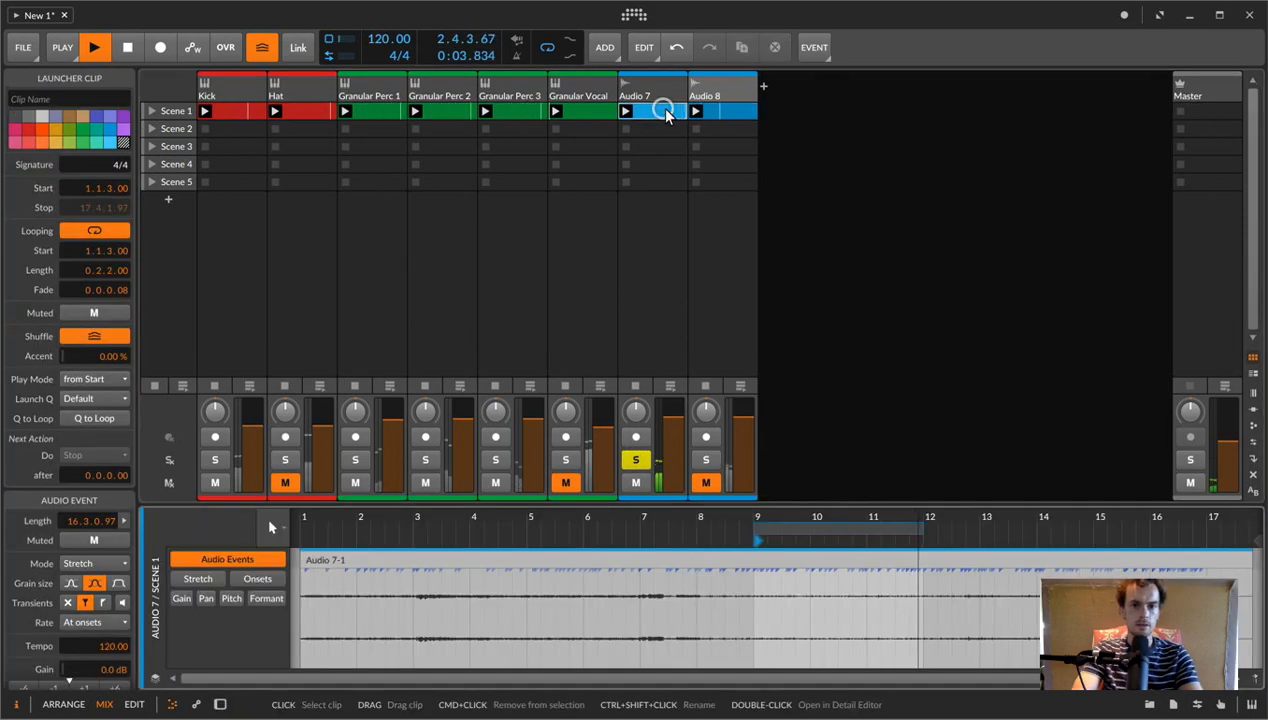
pyautogui.click(657, 109)
pyautogui.press('super+j')
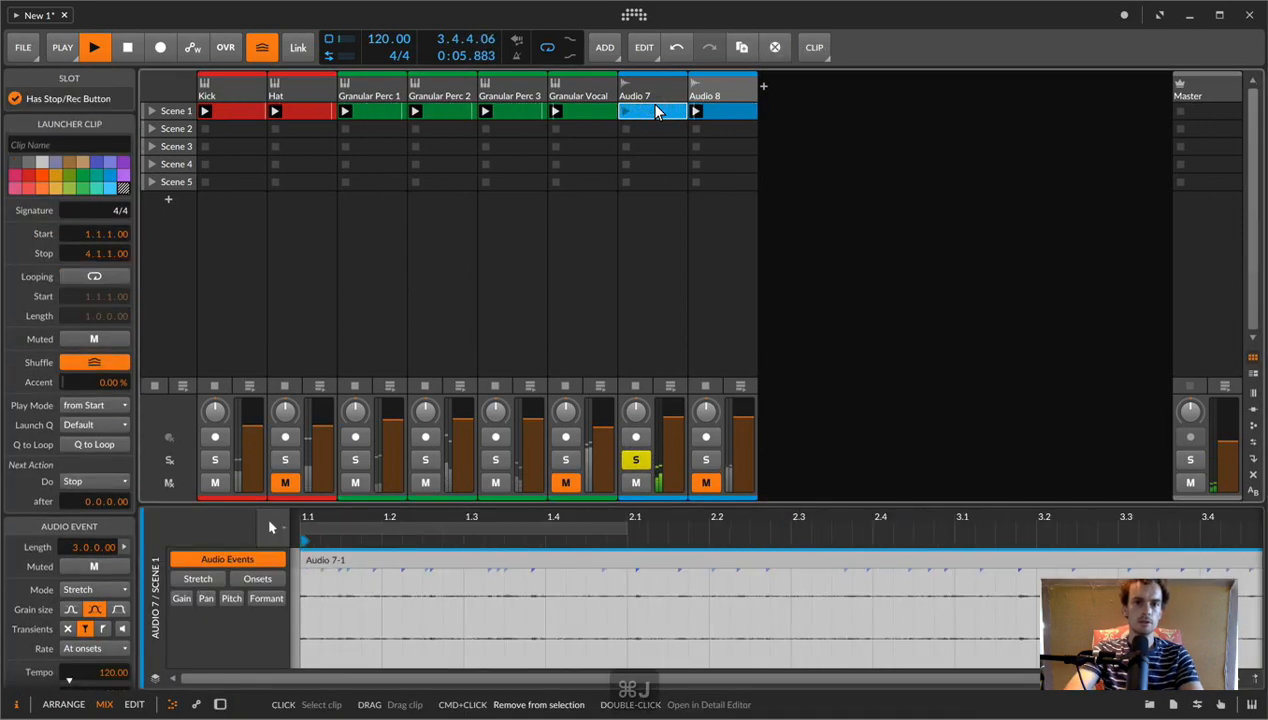
pyautogui.click(386, 550)
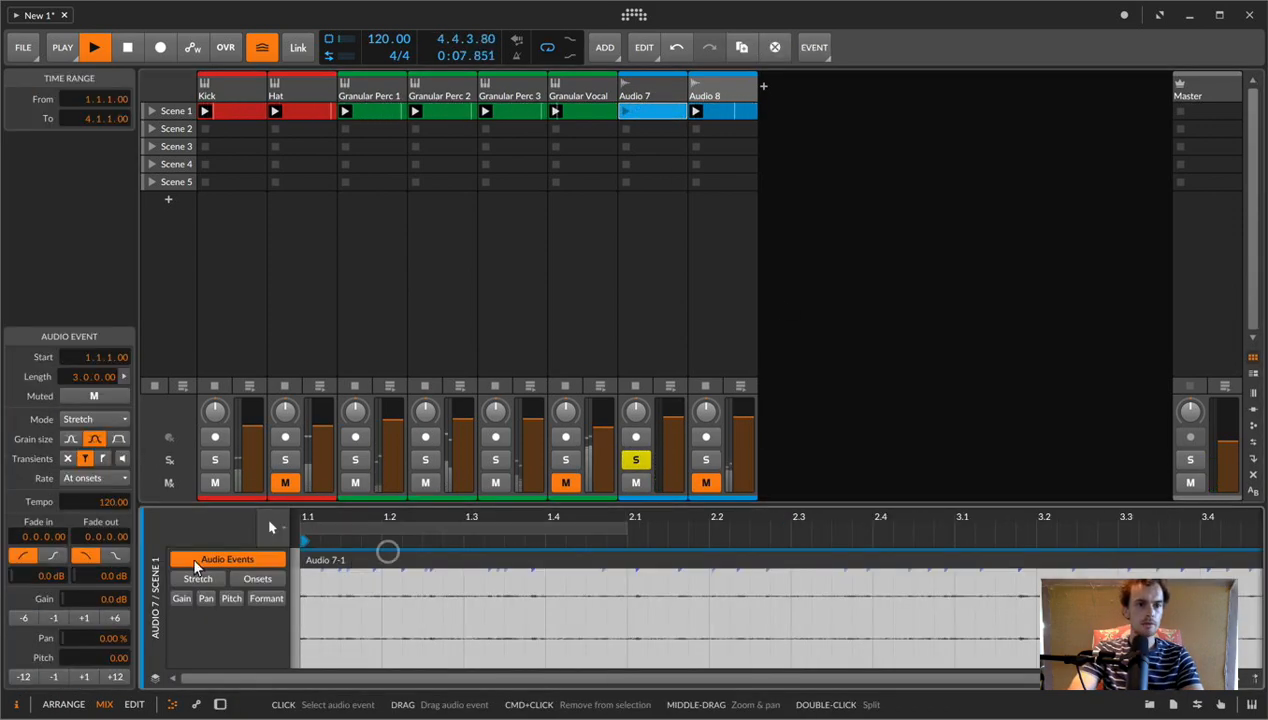
pyautogui.click(110, 618)
pyautogui.click(110, 618)
pyautogui.click(110, 618)
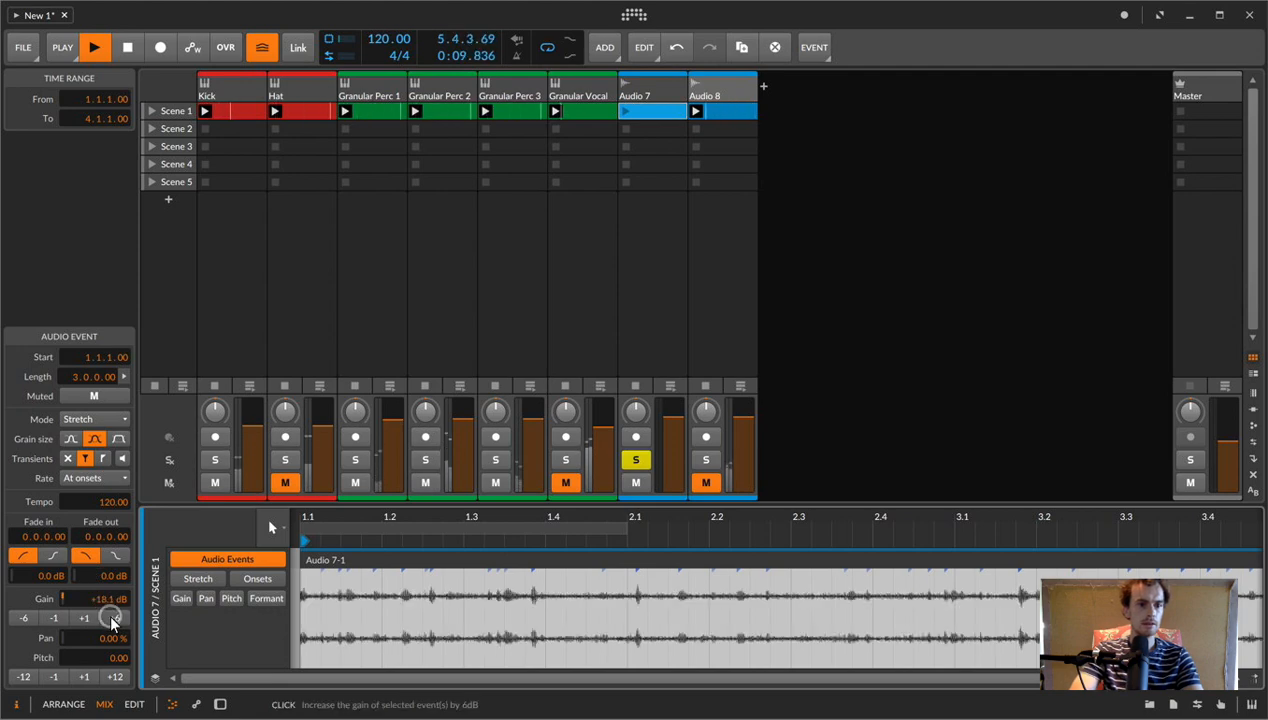
# - Consolidate the Audio 7 clip again and slice its audio event in place at onsets
pyautogui.click(654, 113)
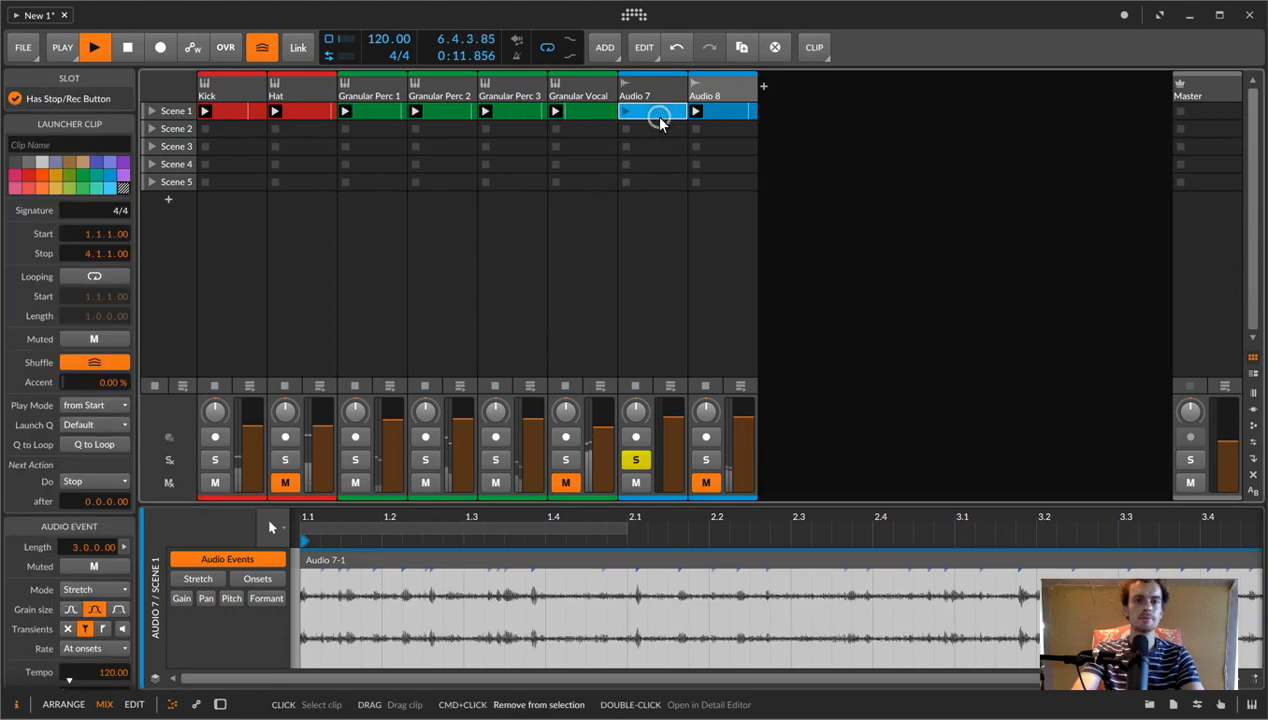
pyautogui.press('super+j')
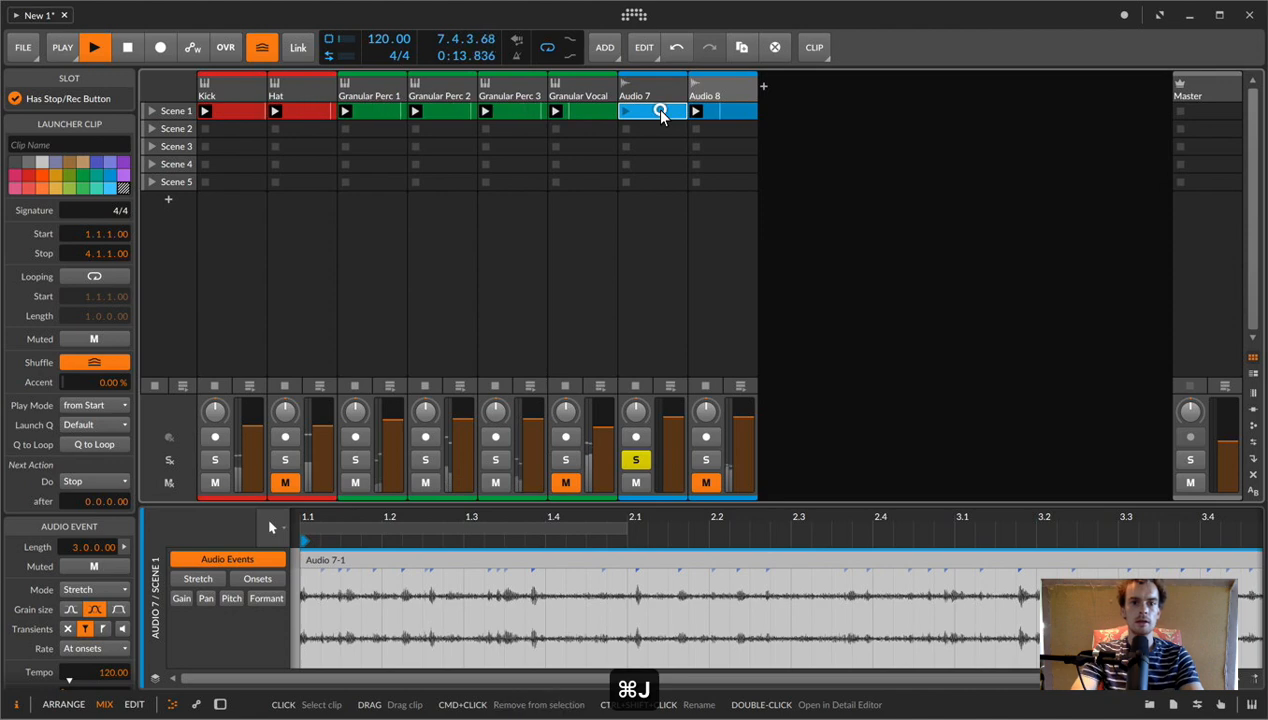
pyautogui.click(421, 562)
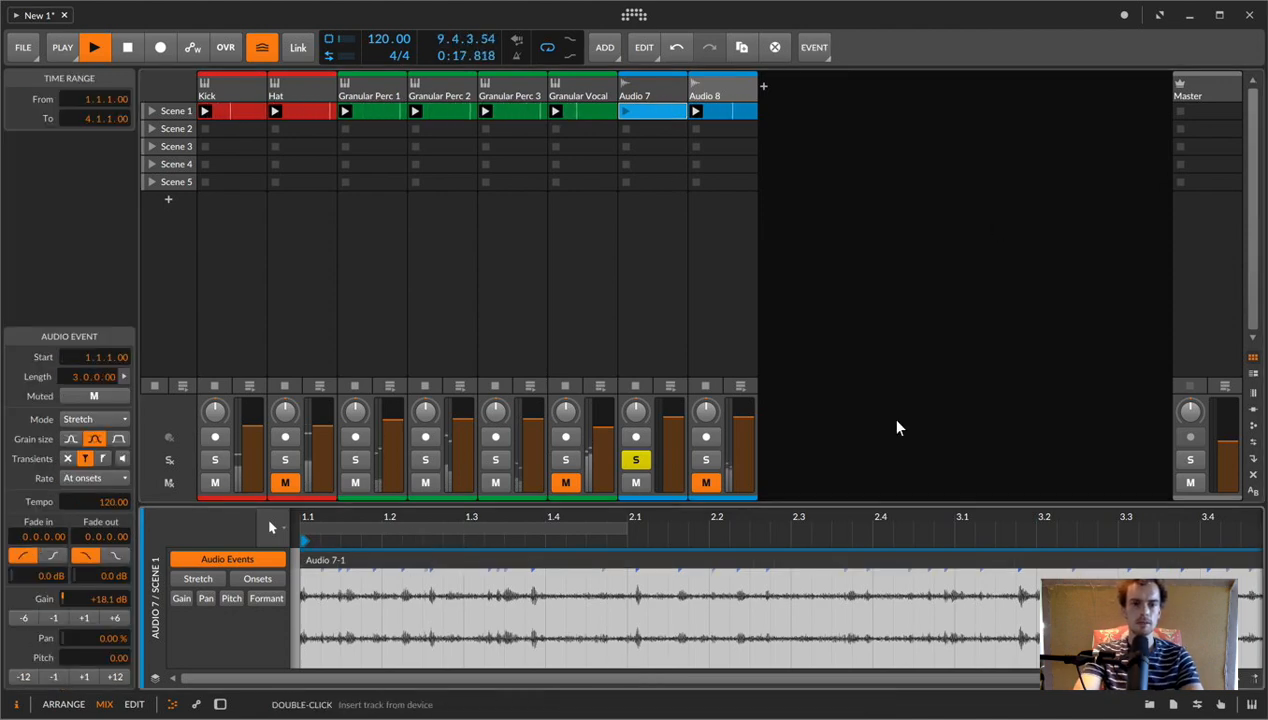
pyautogui.press('super+p')
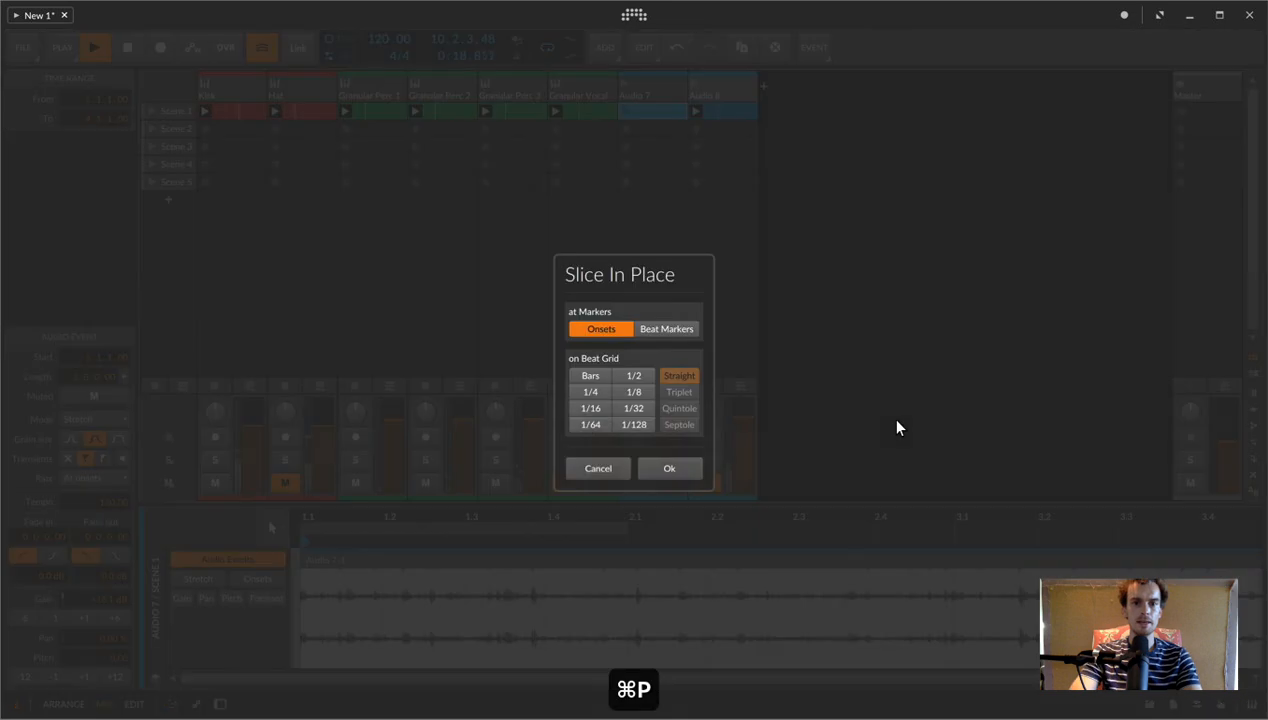
pyautogui.click(672, 470)
# - Quantize all slices of the Audio 7 clip to a straight 1/16 grid with a 40% start amount
pyautogui.press('super+a')
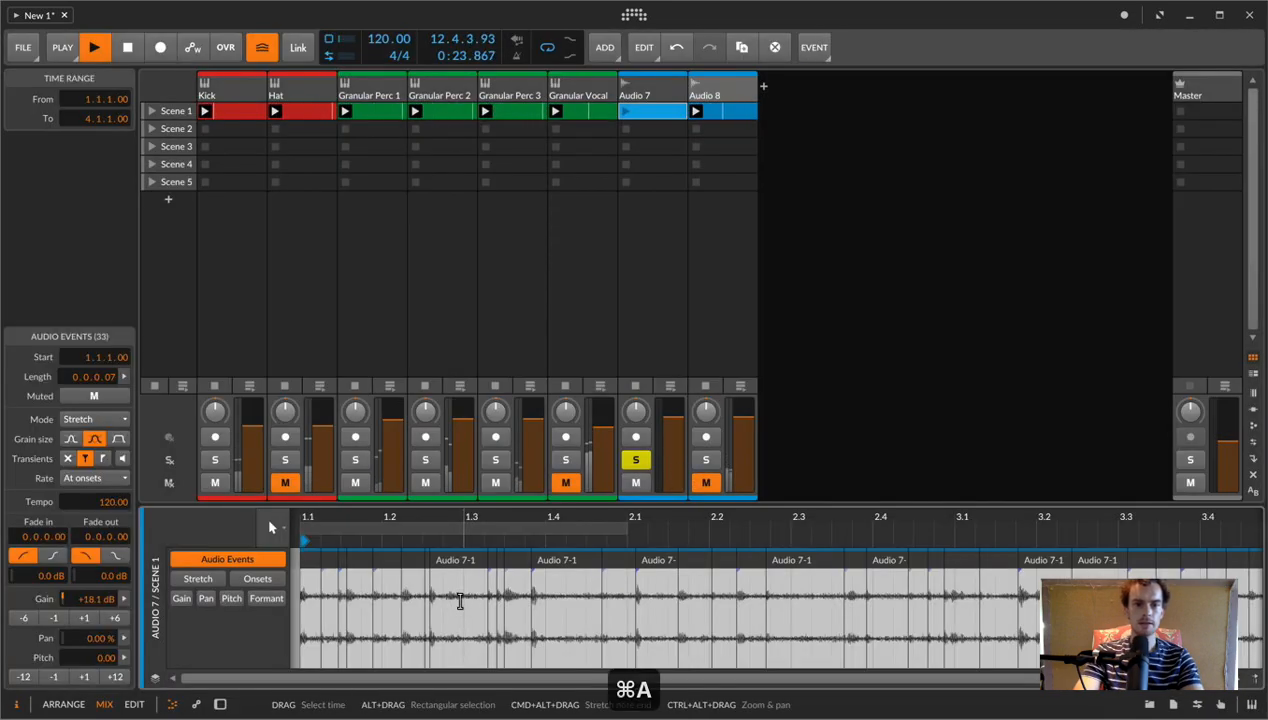
pyautogui.press('super+shift+u')
pyautogui.doubleClick(681, 395)
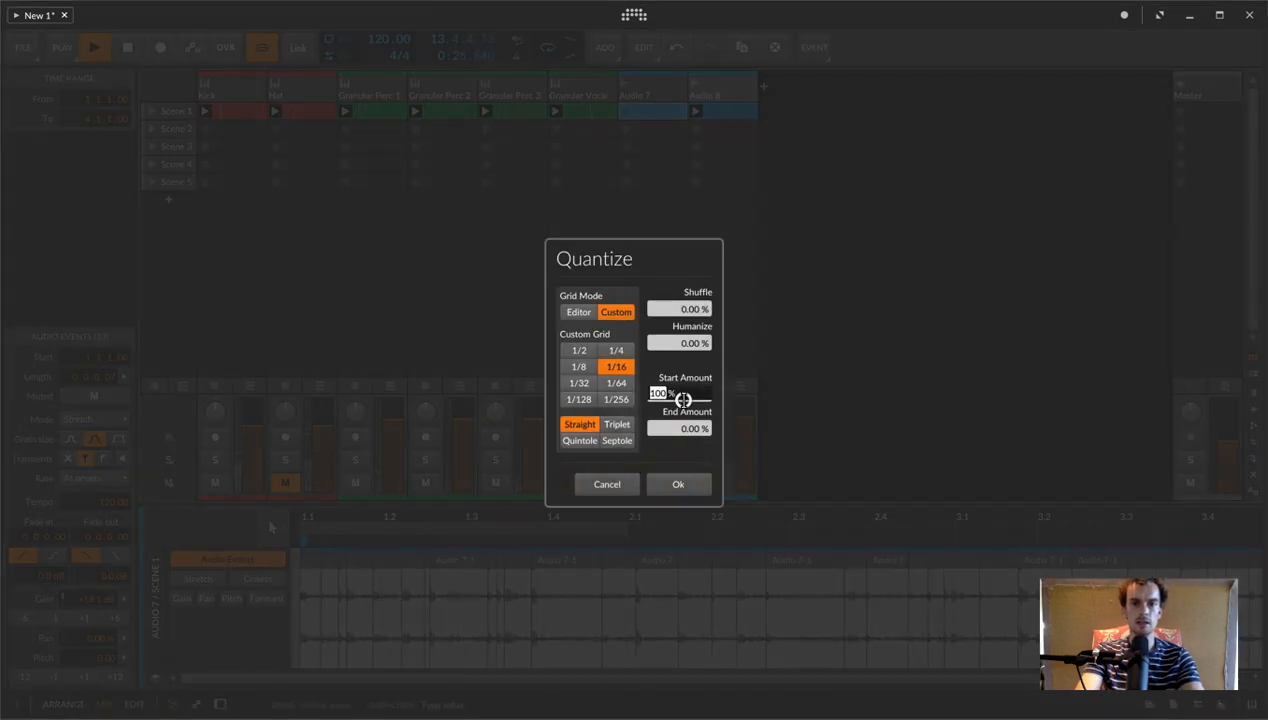
pyautogui.write('30')
pyautogui.press('Return')
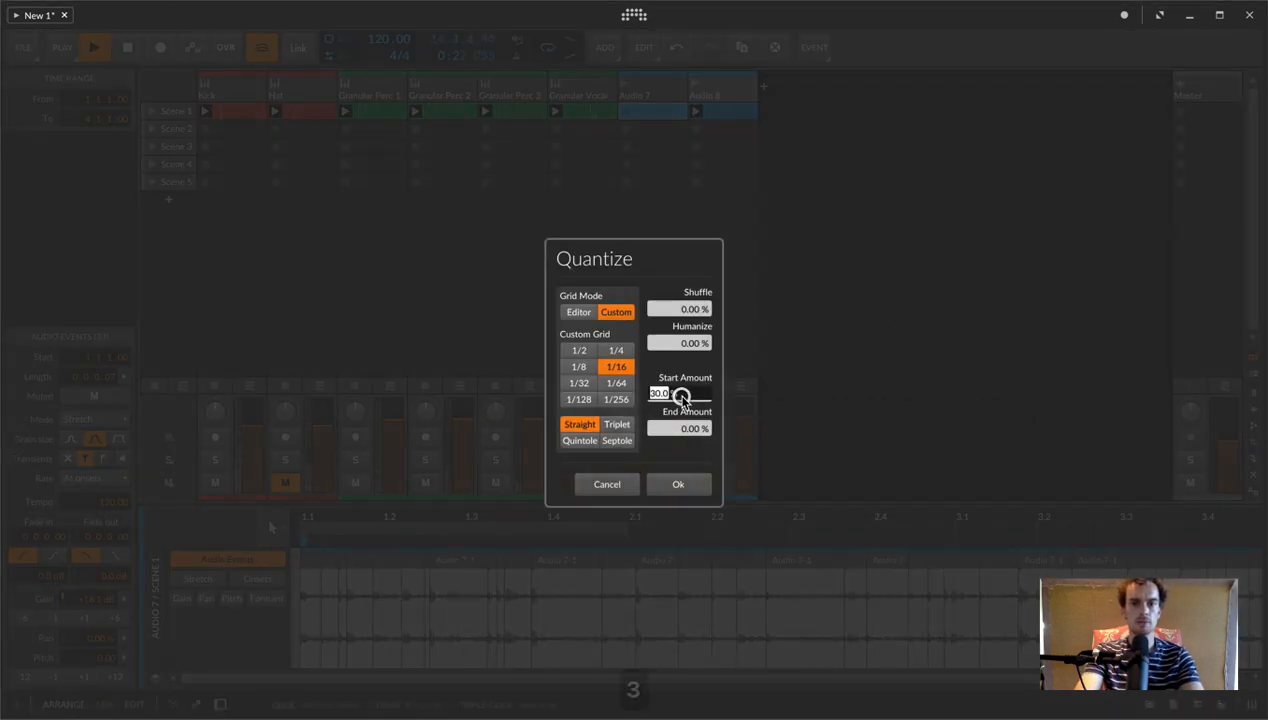
pyautogui.doubleClick(690, 394)
pyautogui.write('40')
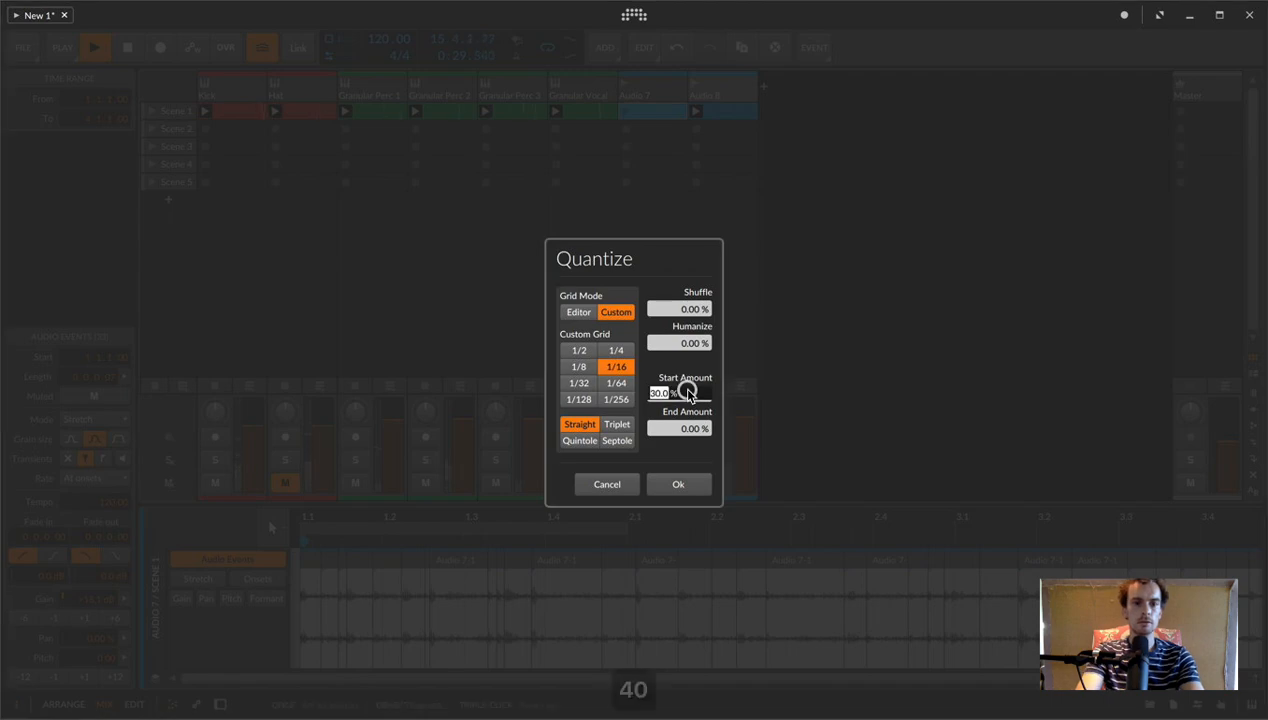
pyautogui.press('Return')
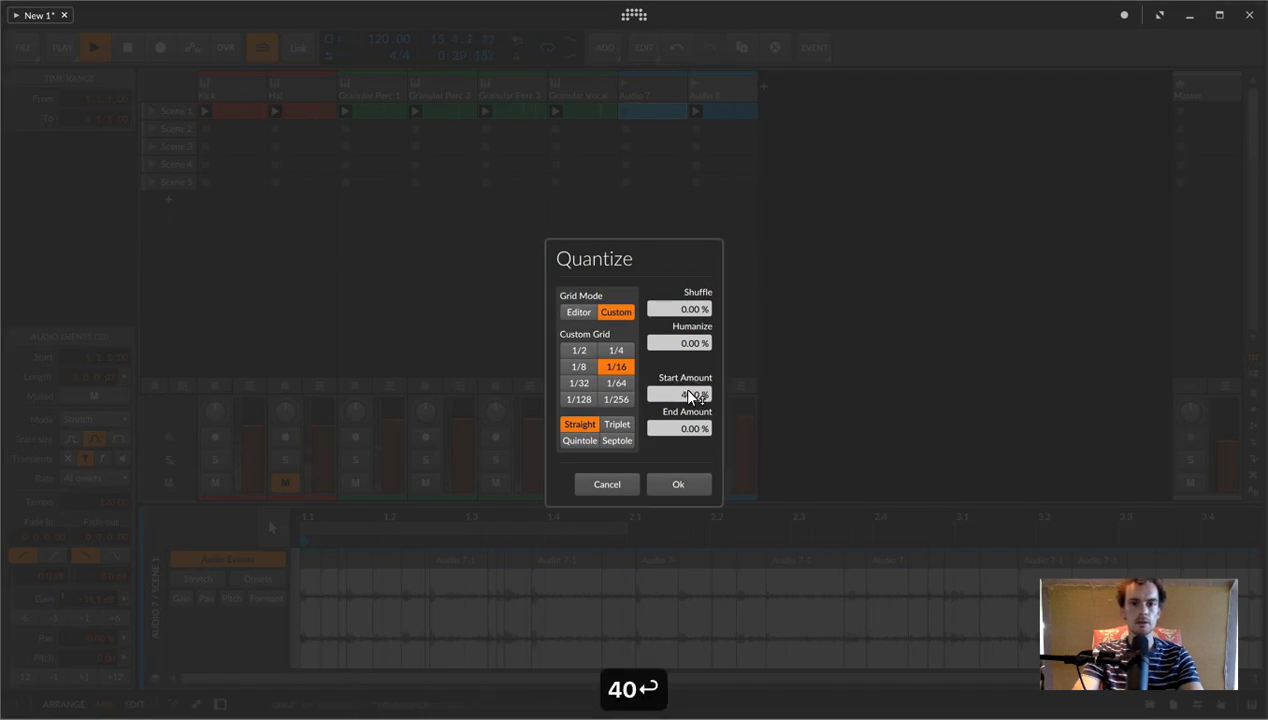
pyautogui.click(679, 484)
# - Launch the Audio 7 track's Scene 1 clip and lower the track's volume
pyautogui.click(625, 111)
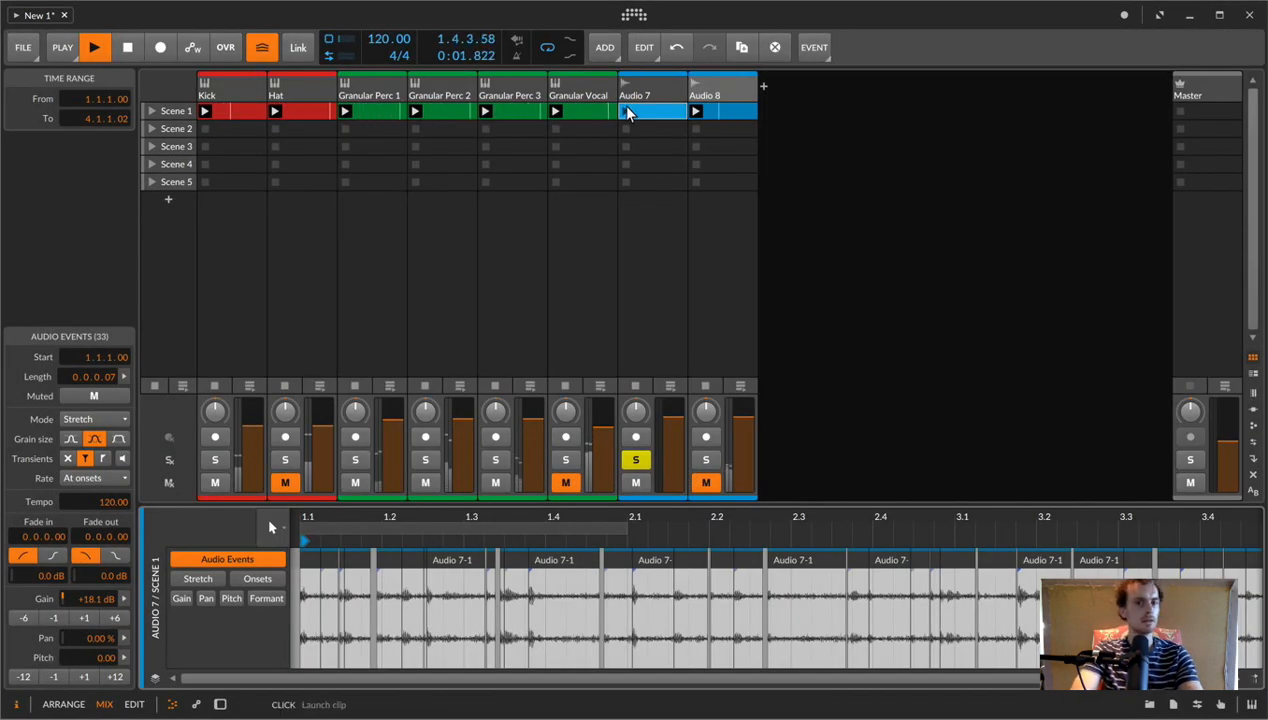
pyautogui.moveTo(680, 416); pyautogui.dragTo(674, 438)
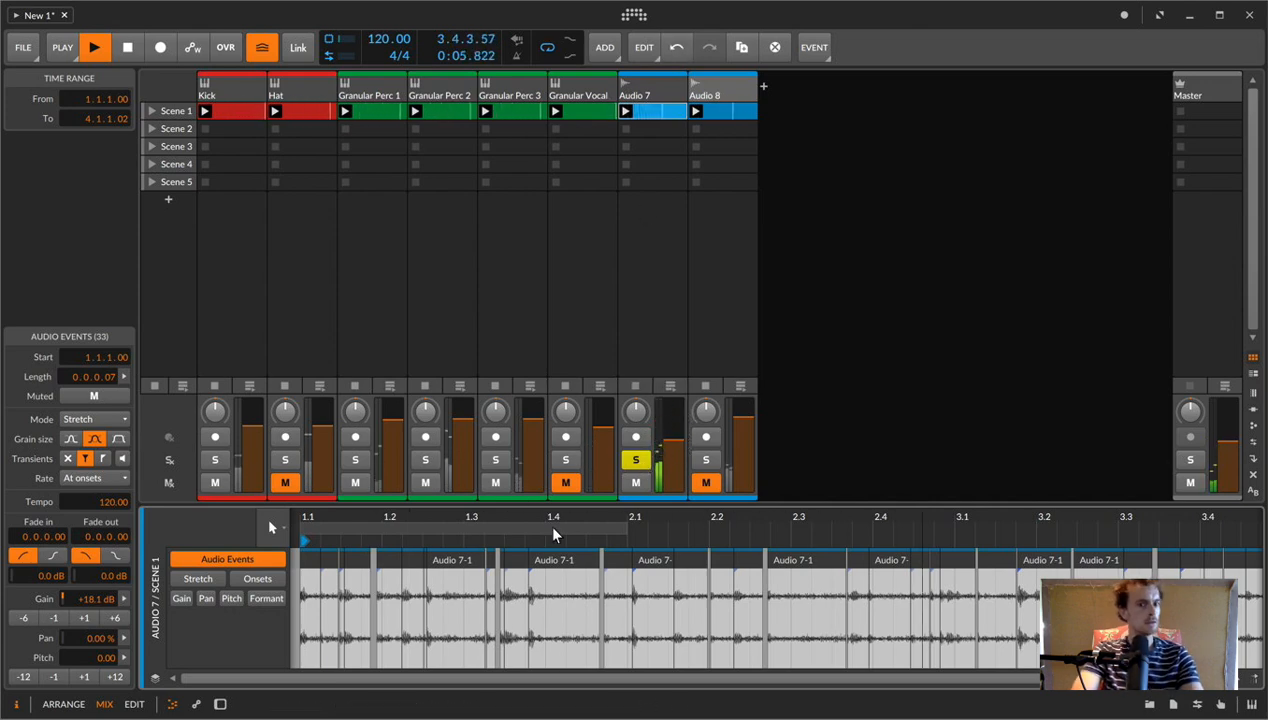
pyautogui.press('super+a')
# - Add a Gate device to the Audio 7 track and set its threshold to -28.5 dB
pyautogui.click(640, 135)
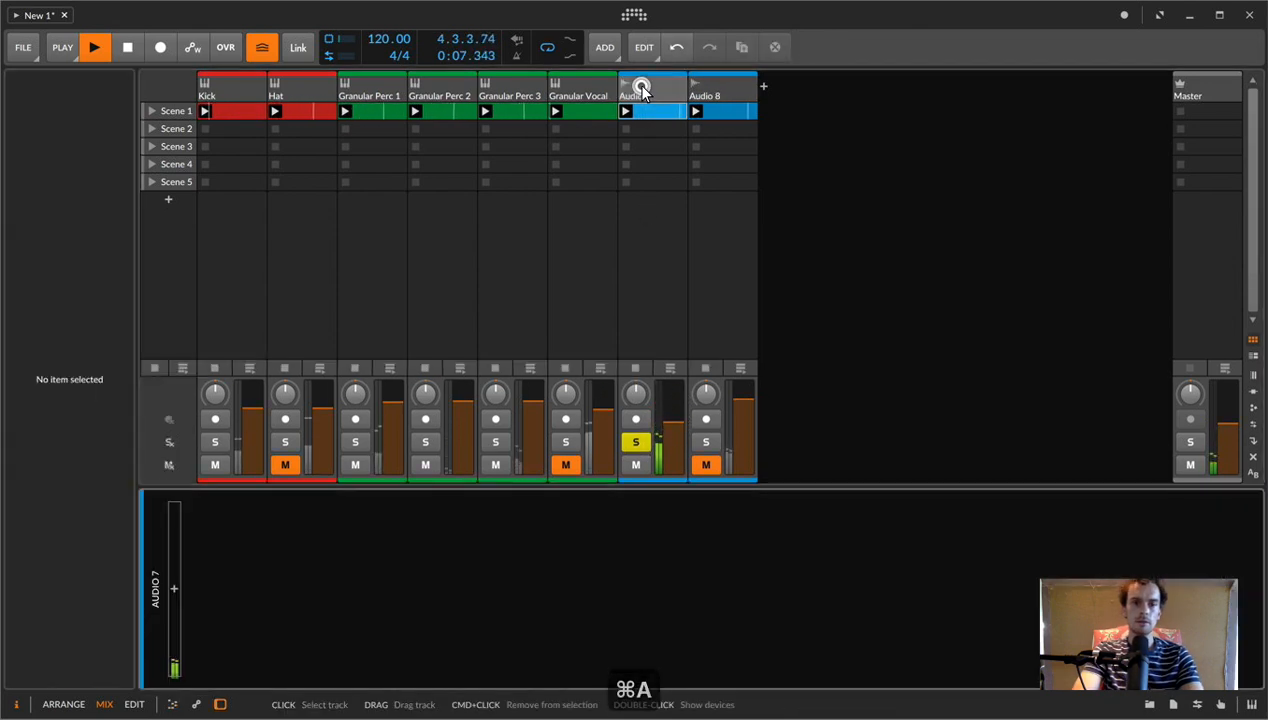
pyautogui.click(175, 588)
pyautogui.write('gate')
pyautogui.press('Down')
pyautogui.press('Return')
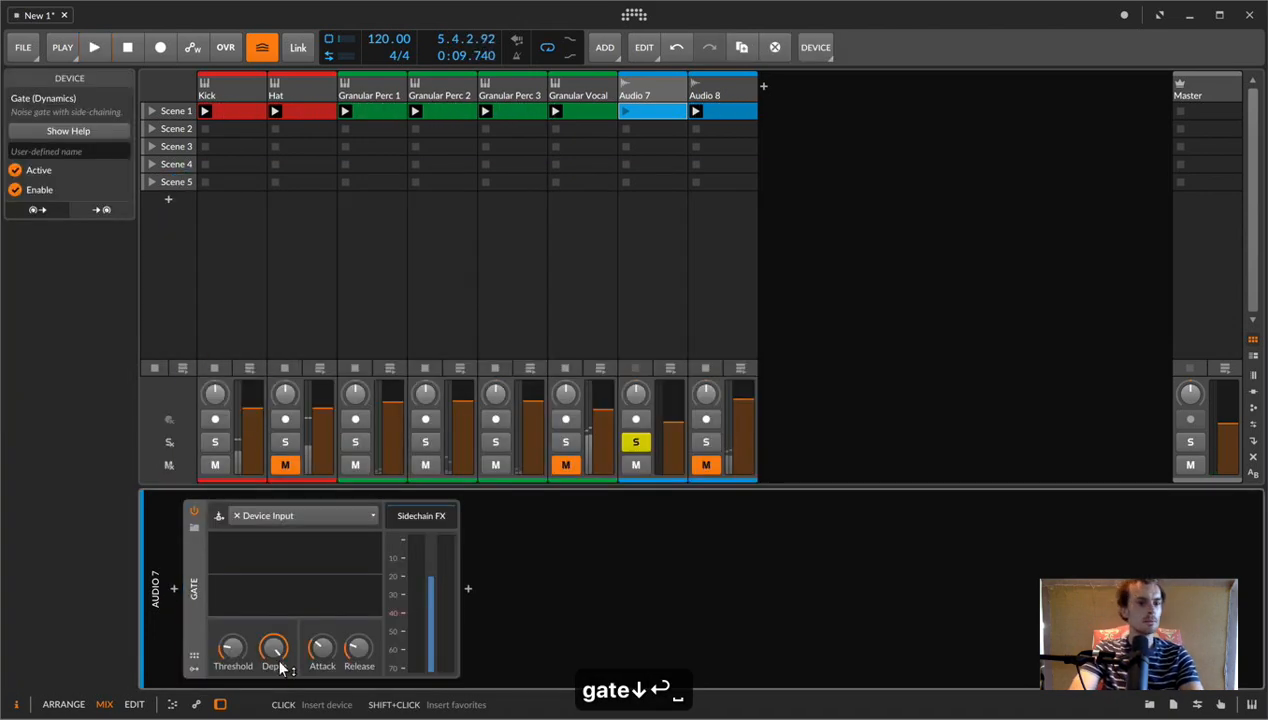
pyautogui.press('space')
pyautogui.moveTo(235, 654); pyautogui.dragTo(235, 645)
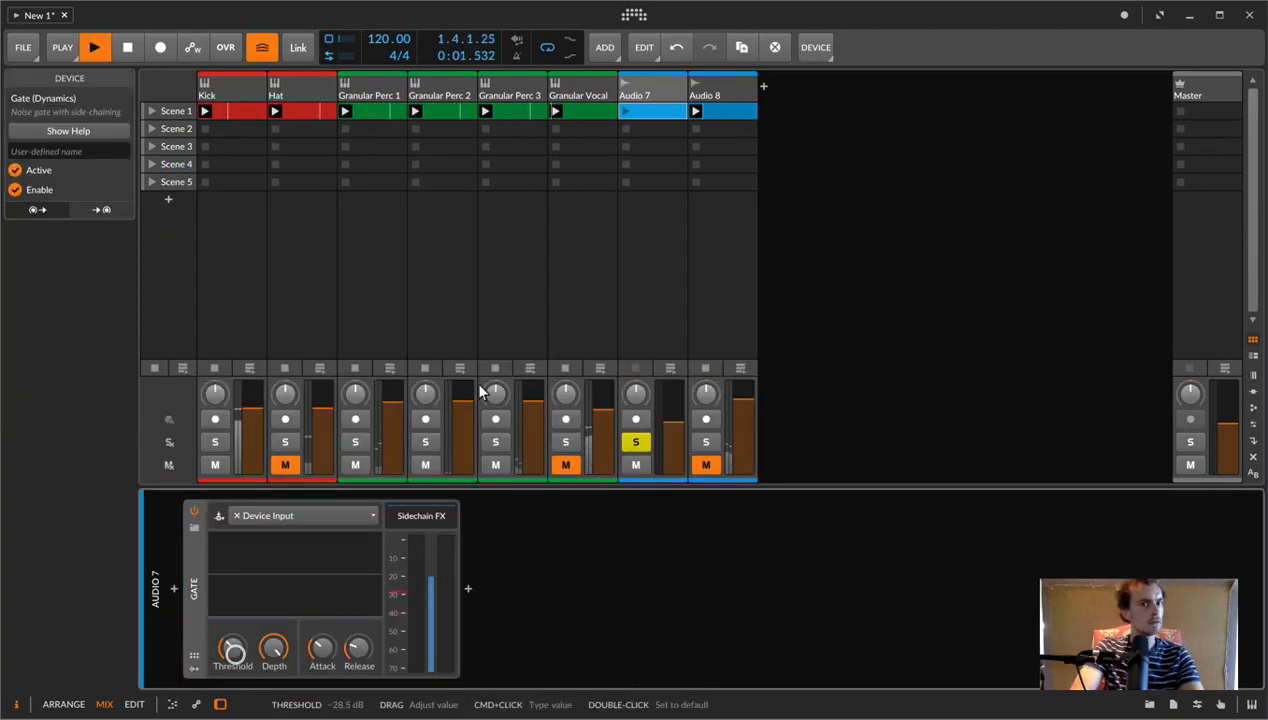
# - Extend the loop region of the Audio 7 track's Scene 1 clip to a length of 3.0.0.00
pyautogui.click(630, 112)
pyautogui.press('space')
pyautogui.doubleClick(650, 114)
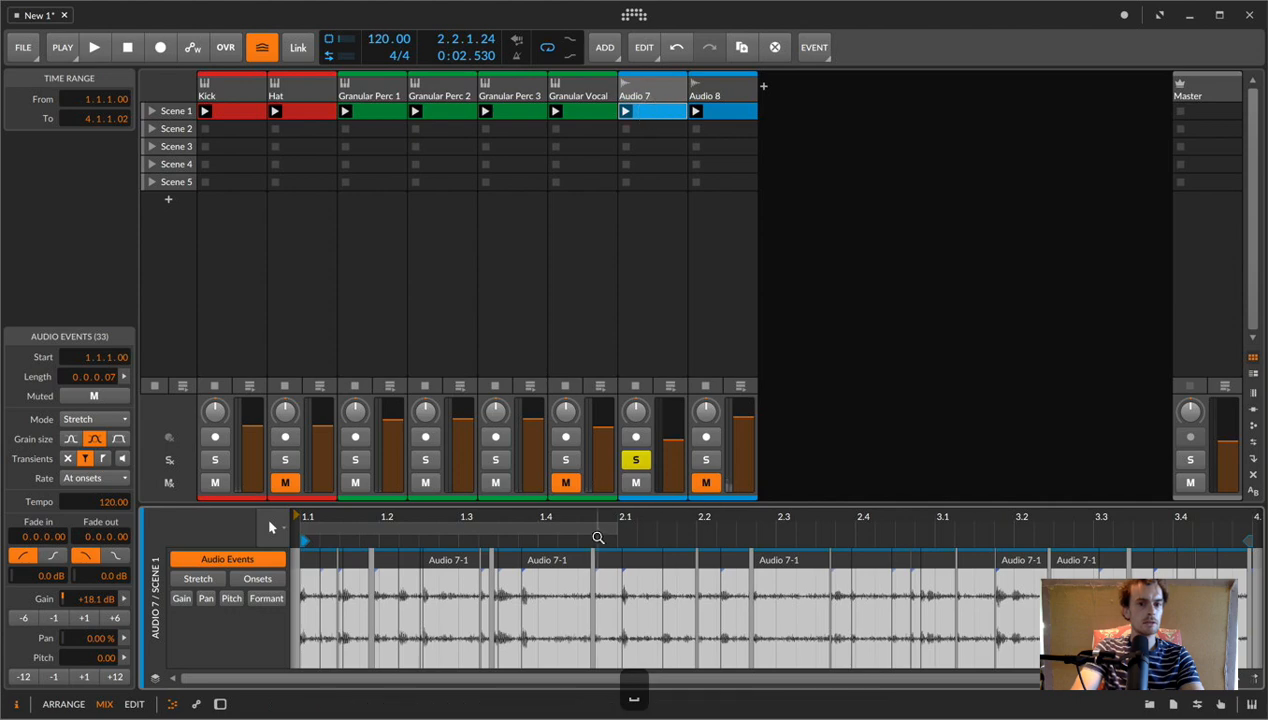
pyautogui.click(597, 530)
pyautogui.press('super+;')
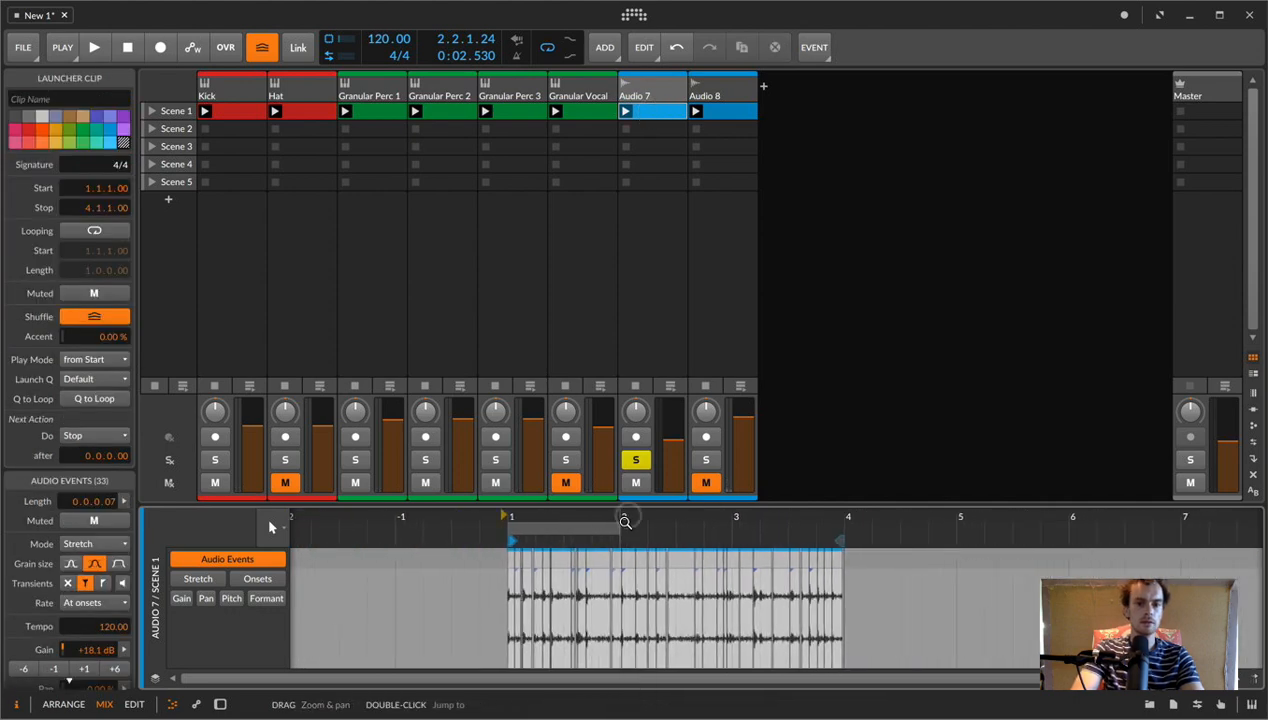
pyautogui.moveTo(617, 528); pyautogui.dragTo(810, 540)
pyautogui.press('super+z')
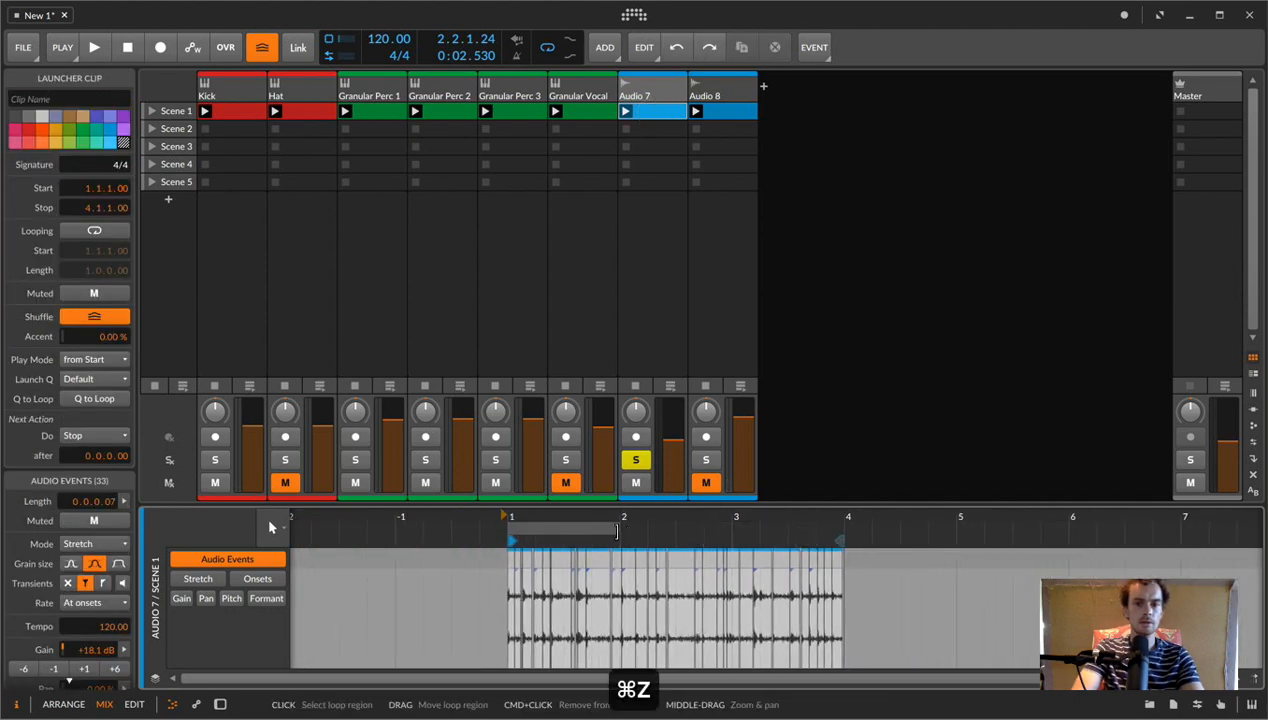
pyautogui.moveTo(619, 529); pyautogui.dragTo(816, 531)
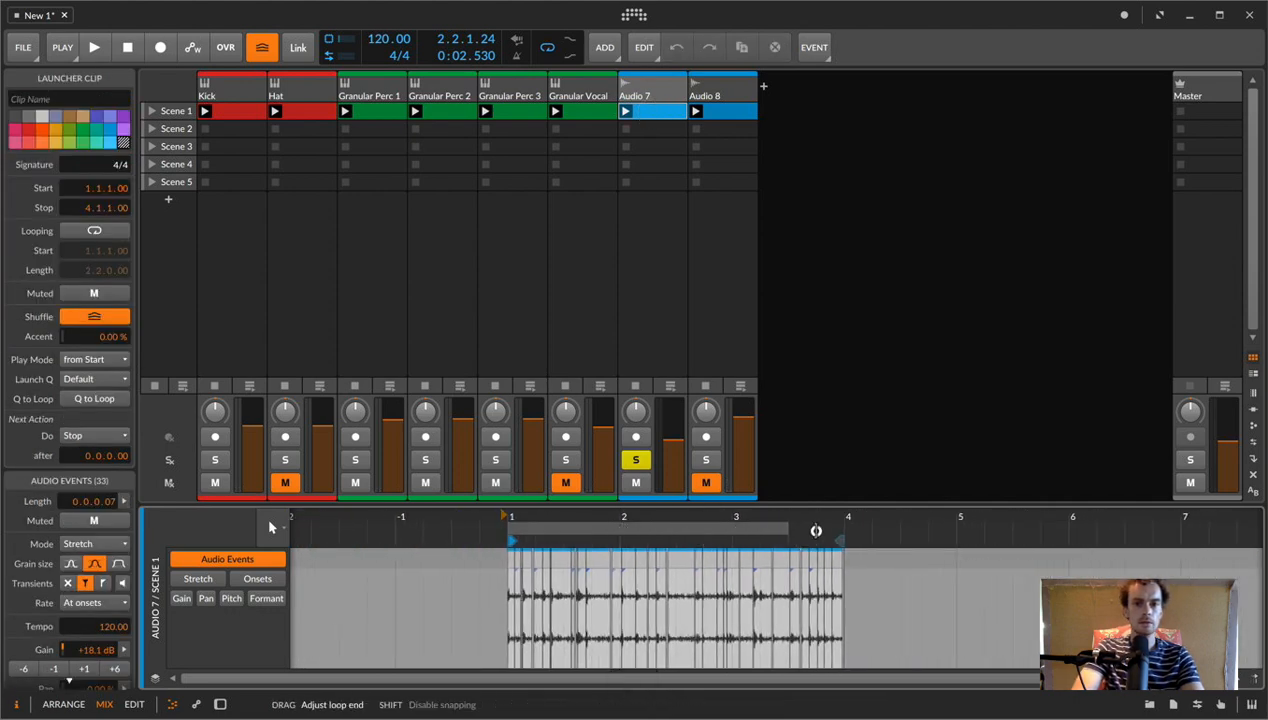
# - Play the Audio 7 clip while adjusting its Gate's threshold and attack, and set the release to about 31 ms
pyautogui.click(624, 111)
pyautogui.click(642, 98)
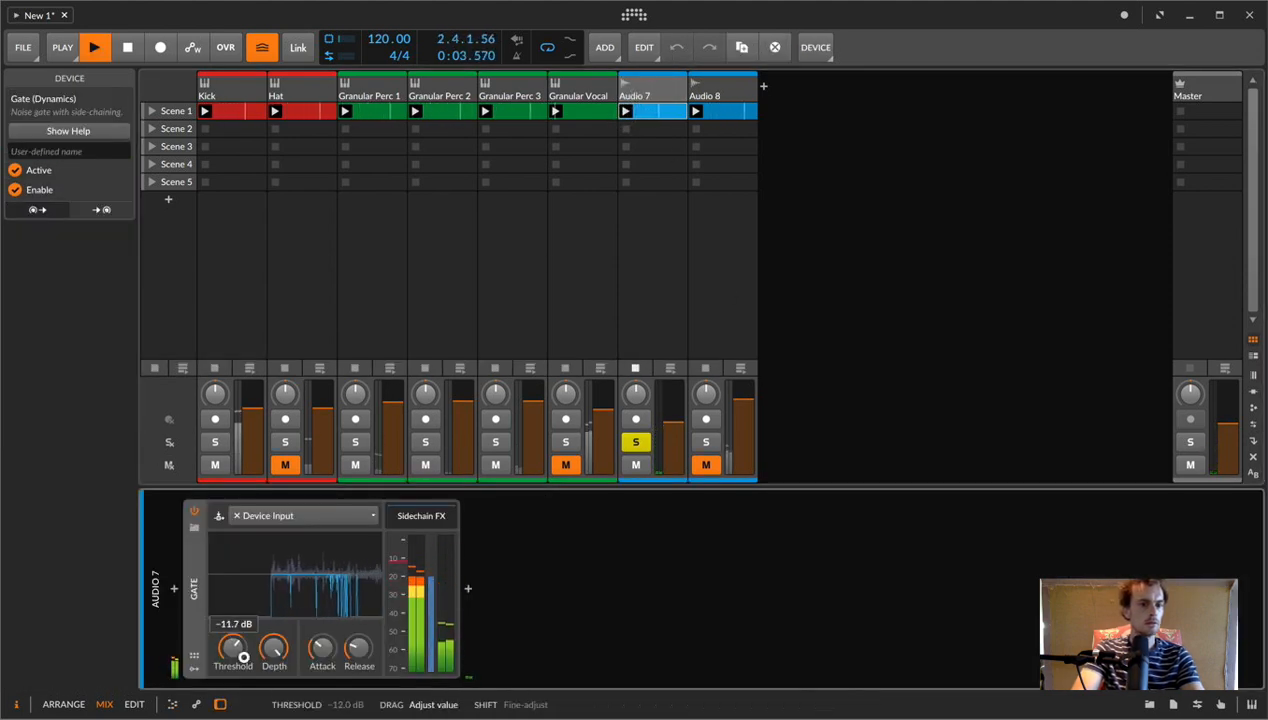
pyautogui.moveTo(243, 657); pyautogui.dragTo(243, 654)
pyautogui.press('space')
pyautogui.press('space')
pyautogui.press('space')
pyautogui.moveTo(323, 648); pyautogui.dragTo(325, 660)
pyautogui.moveTo(243, 642); pyautogui.dragTo(246, 651)
pyautogui.moveTo(359, 655)
pyautogui.mouseDown()
pyautogui.moveTo(358, 638)
pyautogui.moveTo(359, 651)
pyautogui.mouseUp()
pyautogui.moveTo(239, 641); pyautogui.dragTo(235, 648)
pyautogui.moveTo(359, 642); pyautogui.dragTo(359, 645)
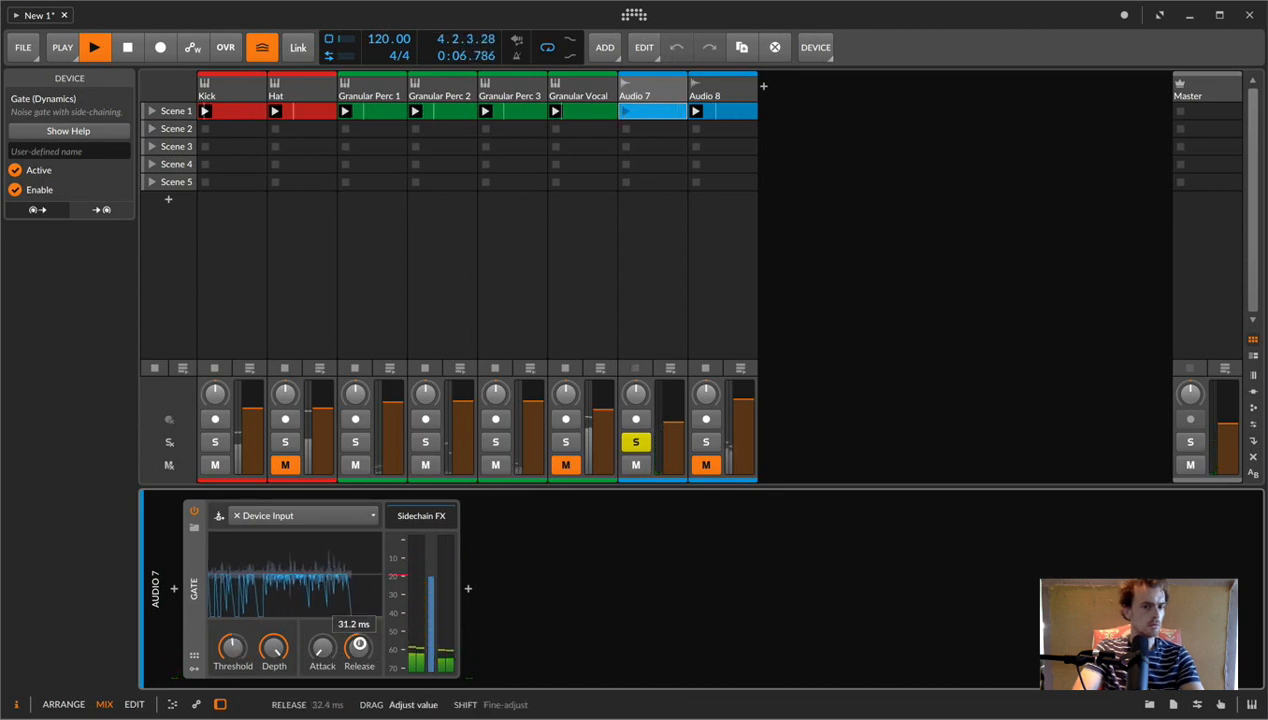
# - Enable looping for the Audio 7 track's Scene 1 clip and unsolo the track
pyautogui.click(658, 113)
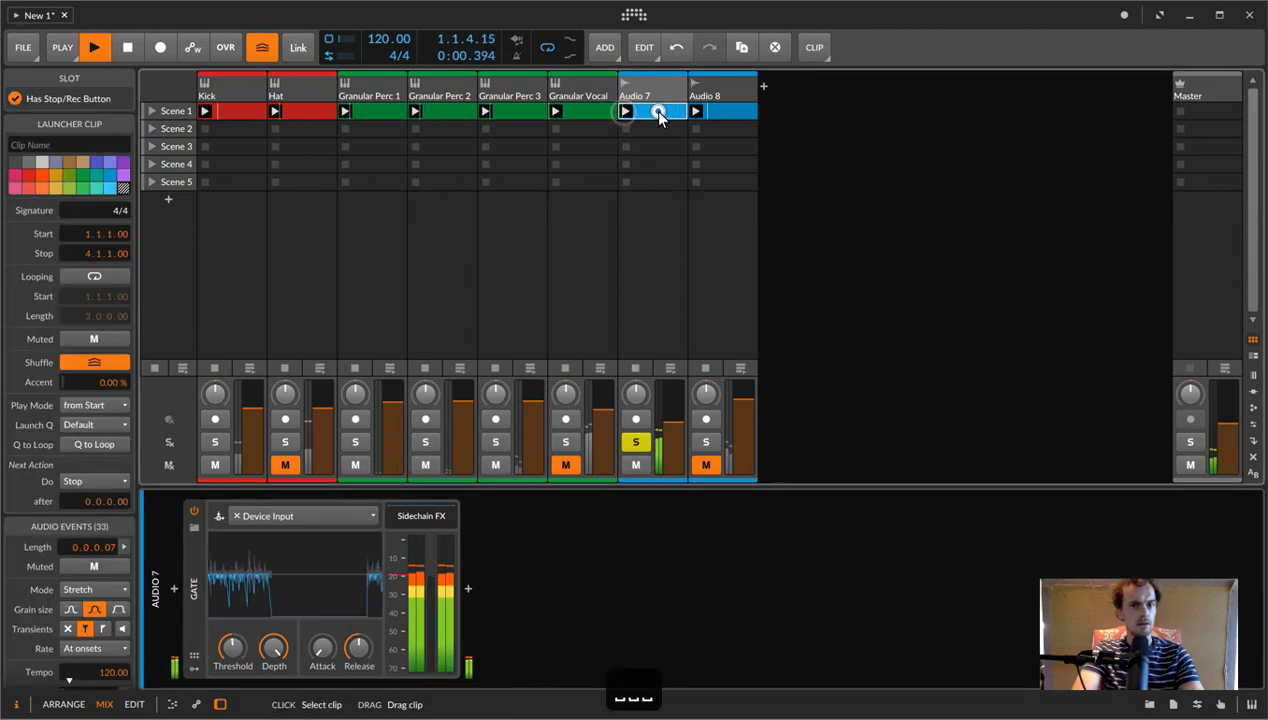
pyautogui.doubleClick(658, 113)
pyautogui.moveTo(760, 518); pyautogui.dragTo(769, 532)
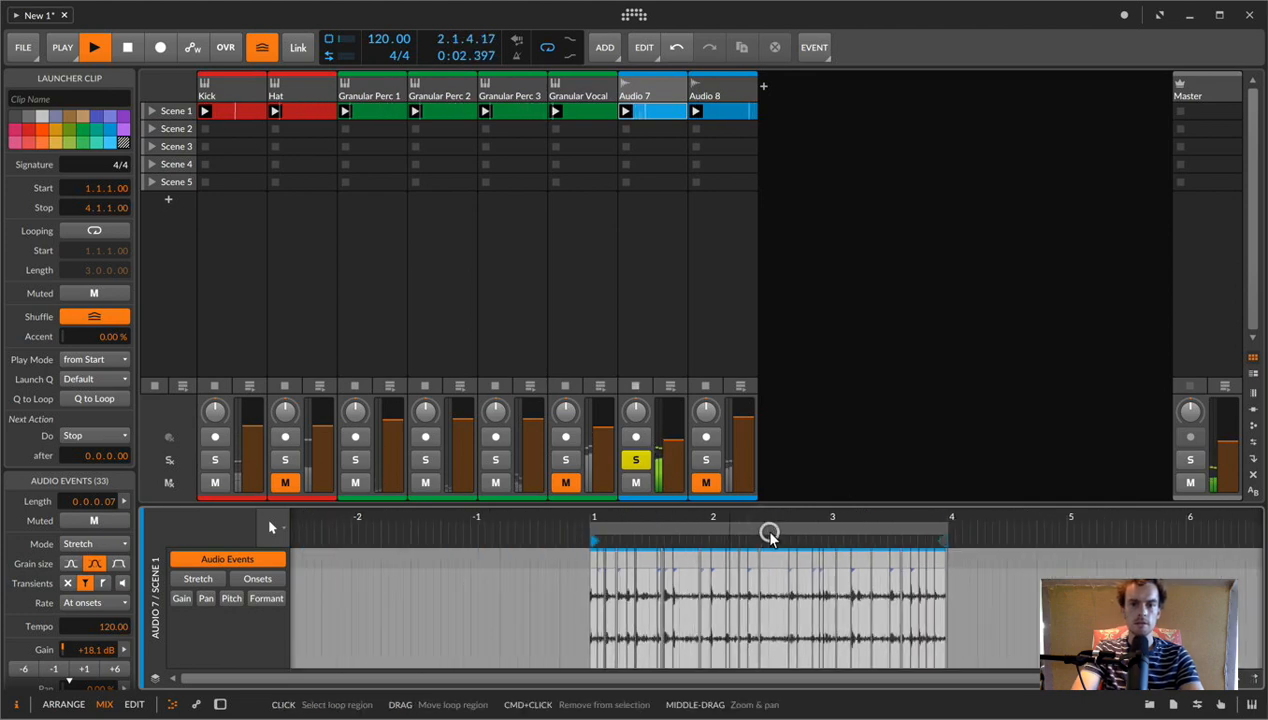
pyautogui.click(95, 231)
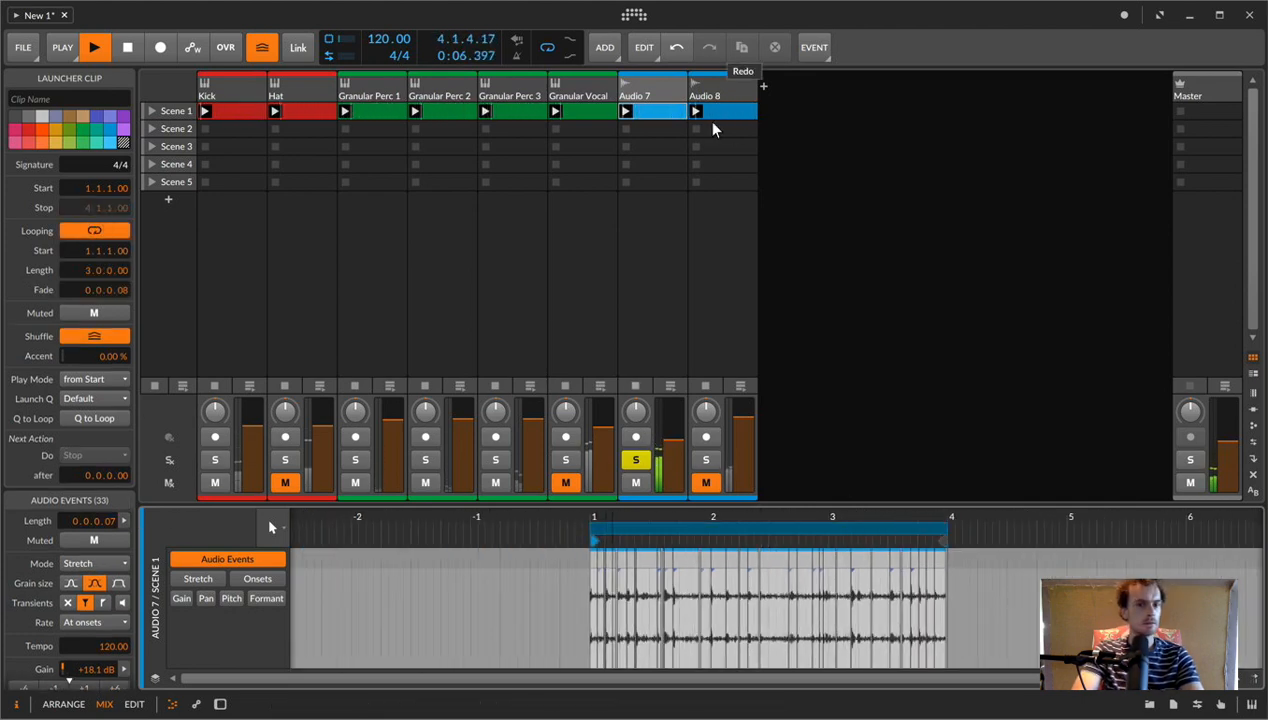
pyautogui.click(635, 459)
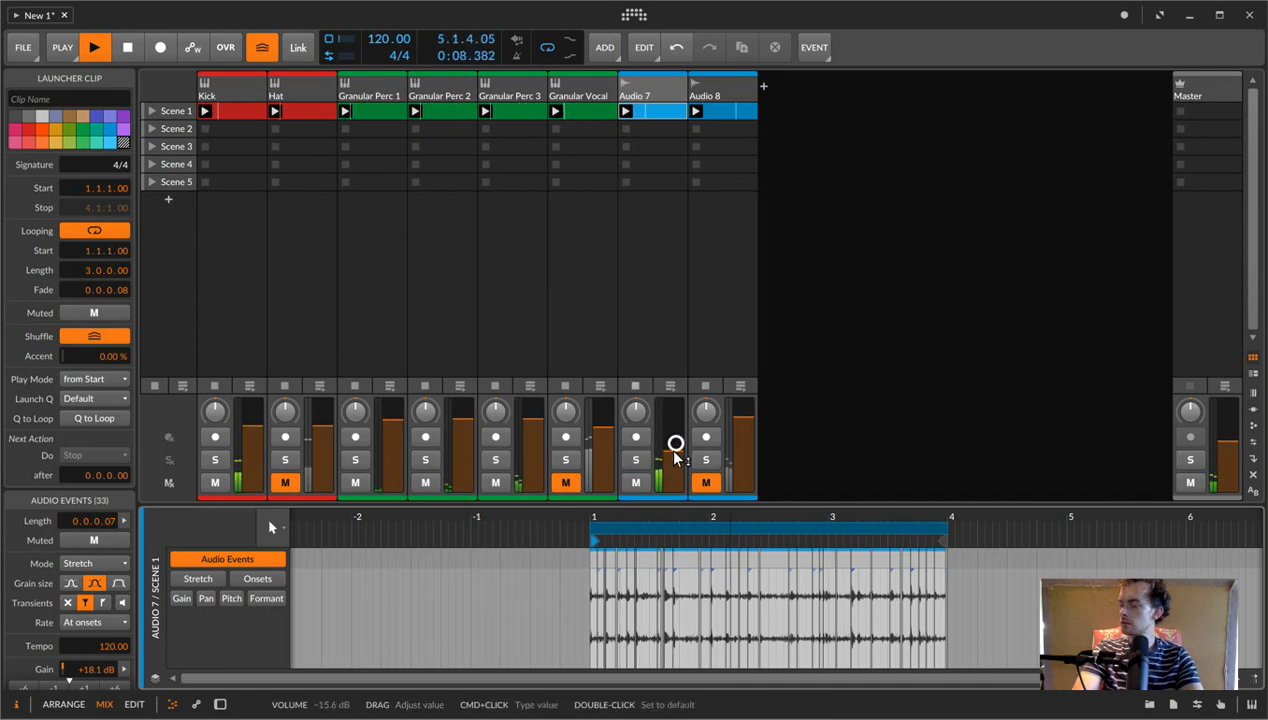
# - Give all audio events in the Audio 7 clip a 0.0.0.07 fade-out and set transient preservation to hard
pyautogui.press('super+a')
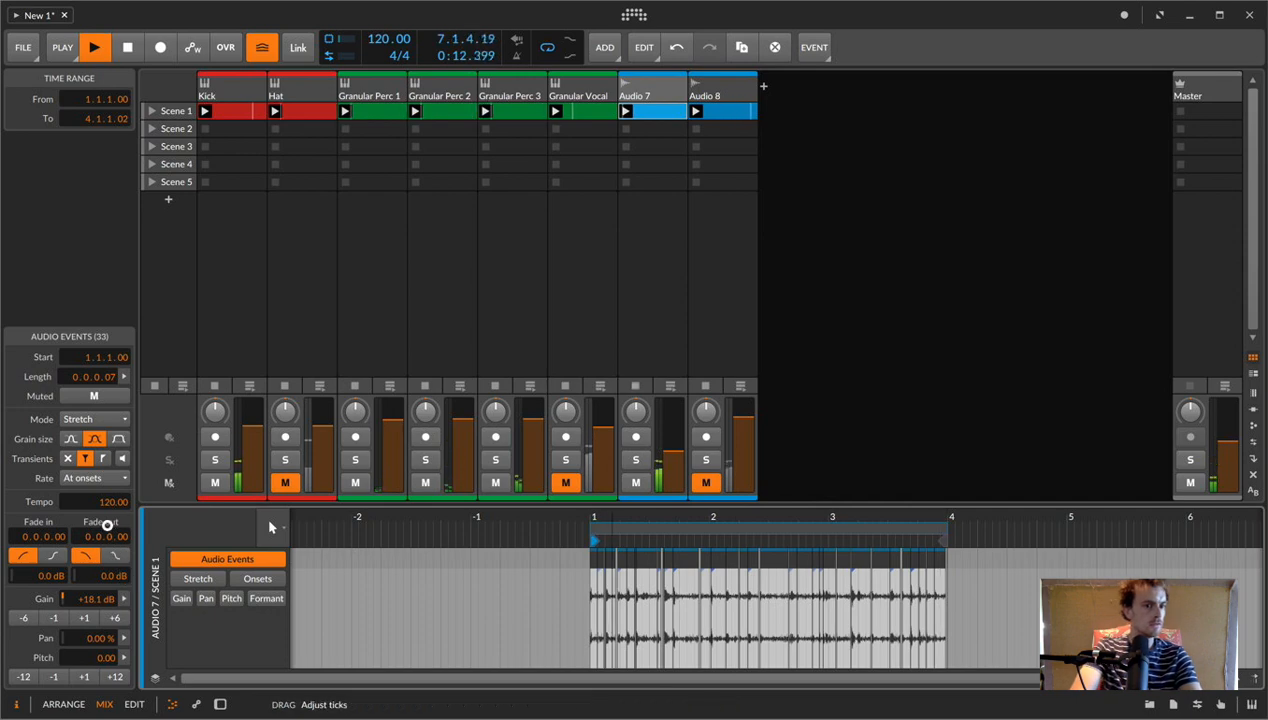
pyautogui.moveTo(107, 525)
pyautogui.mouseDown()
pyautogui.moveTo(94, 538)
pyautogui.moveTo(114, 542)
pyautogui.mouseUp()
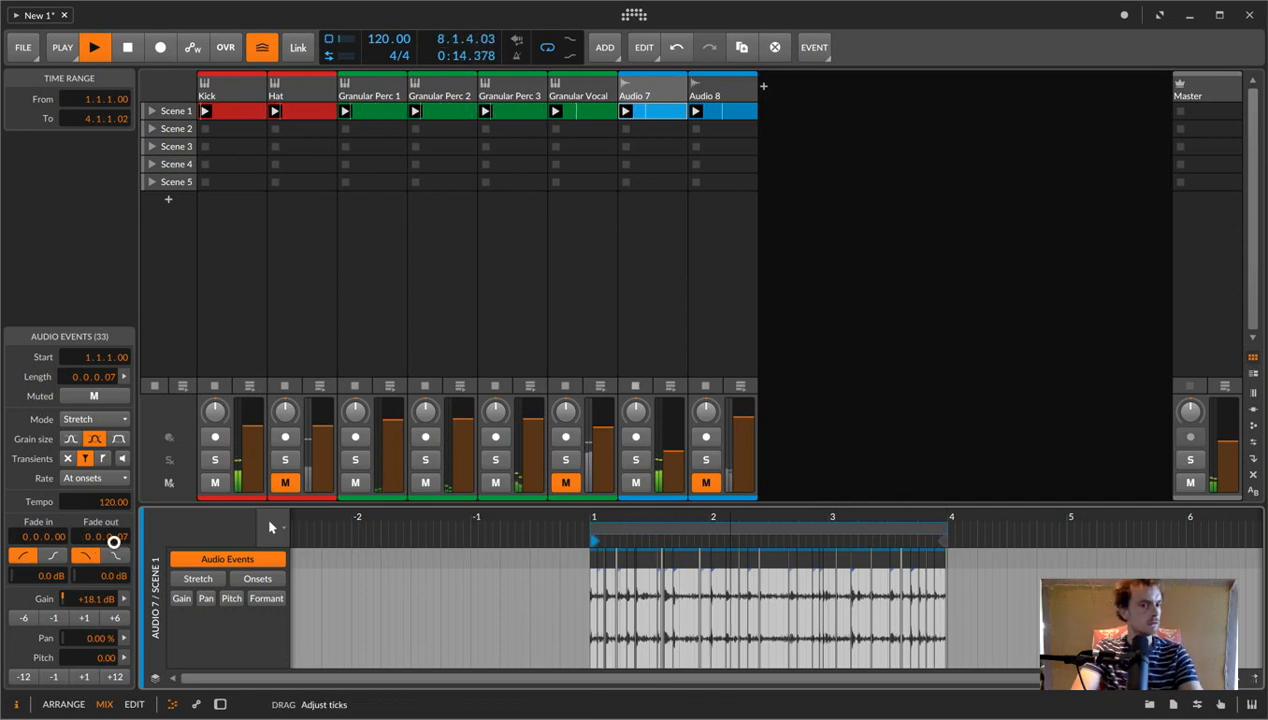
pyautogui.click(102, 458)
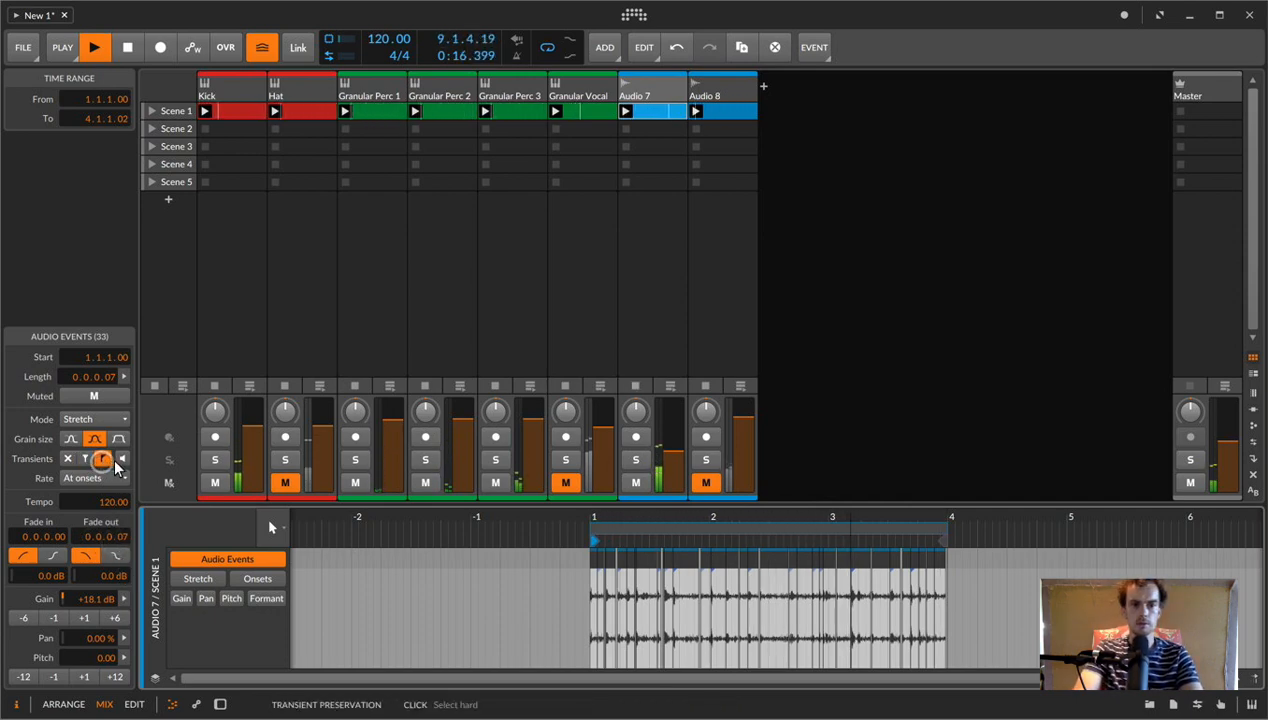
# - Switch on the last transients option for the Audio 7 clip's audio events and loop the range from 3.1.1.00 to 4.1.1.00
pyautogui.click(120, 459)
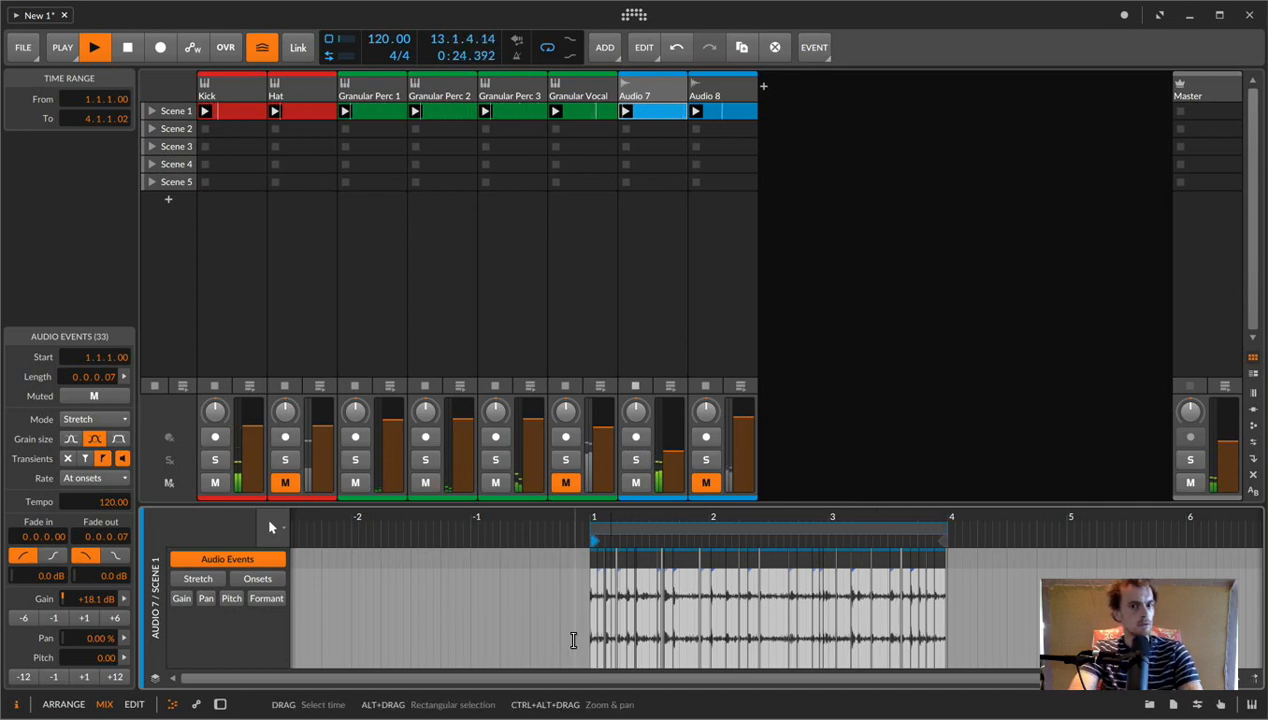
pyautogui.moveTo(828, 603); pyautogui.dragTo(949, 610)
pyautogui.hotkey('ctrl', 'l')
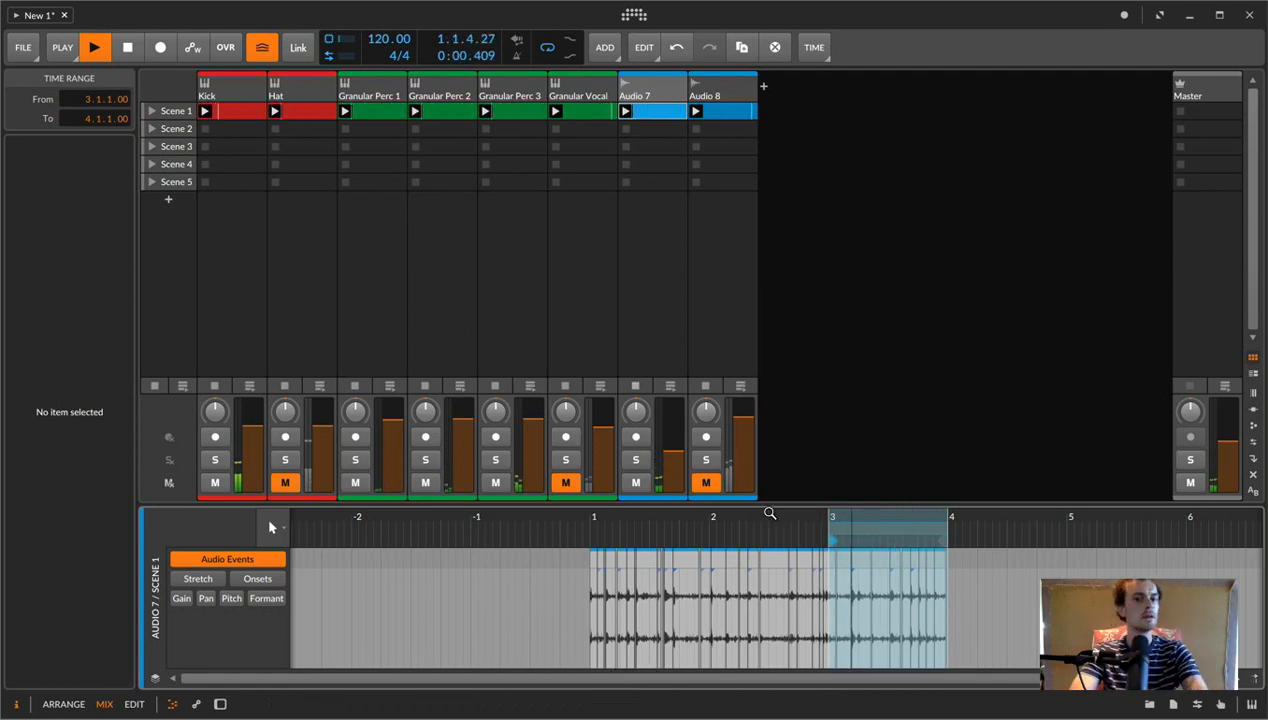
# - Unmute the Audio 8 track and delete the Granular Vocal track
pyautogui.click(706, 483)
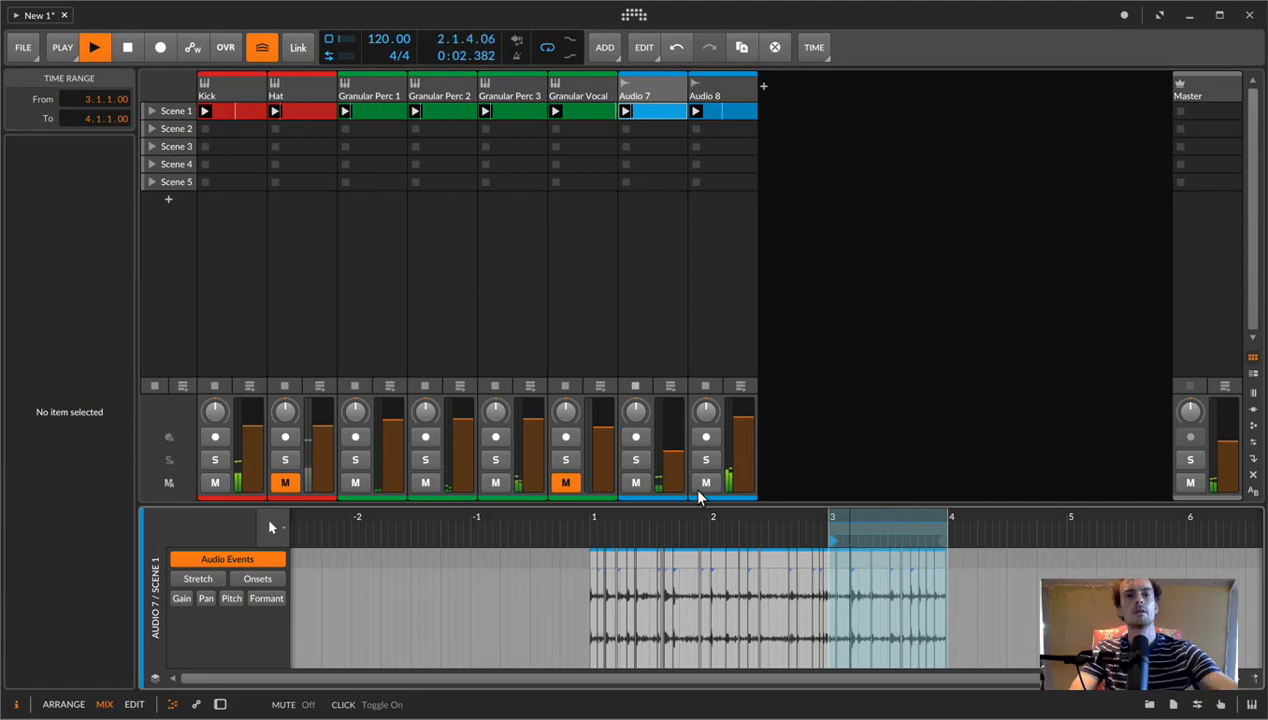
pyautogui.click(579, 97)
pyautogui.press('BackSpace')
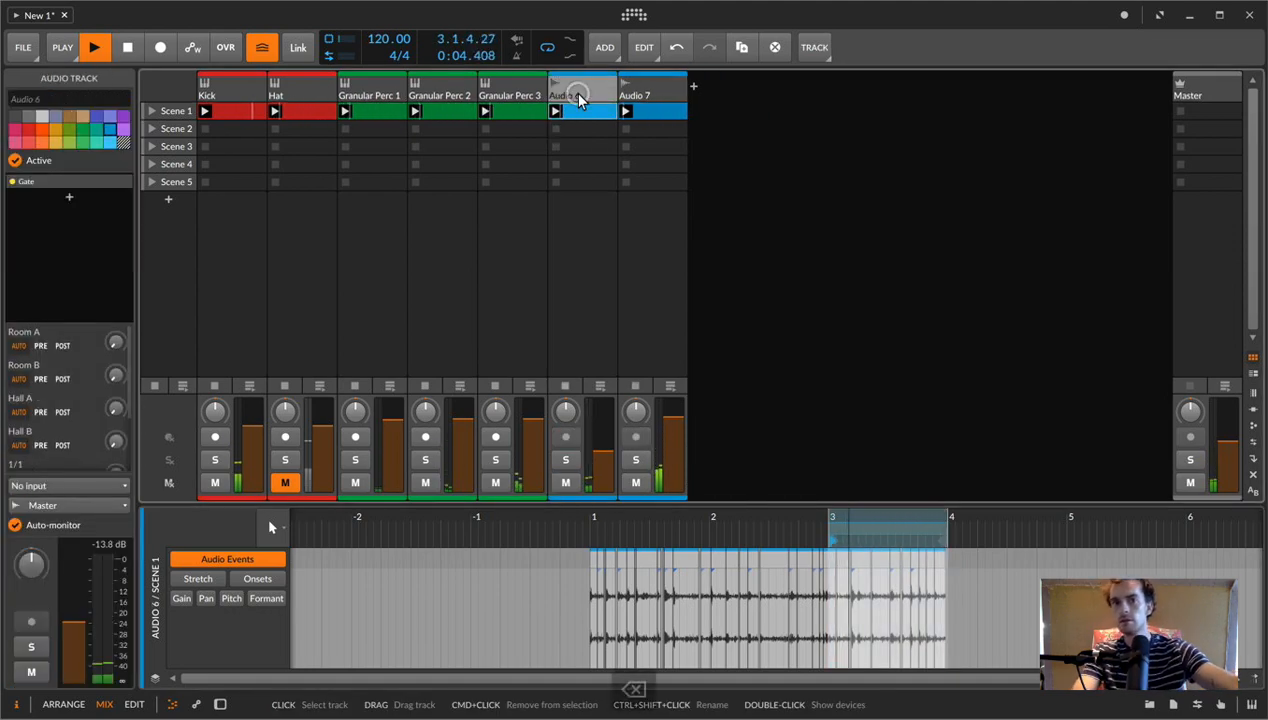
# - Lower the last audio track's volume to about -1.4 dB and rename the track as Pad Vocal
pyautogui.moveTo(668, 416); pyautogui.dragTo(668, 420)
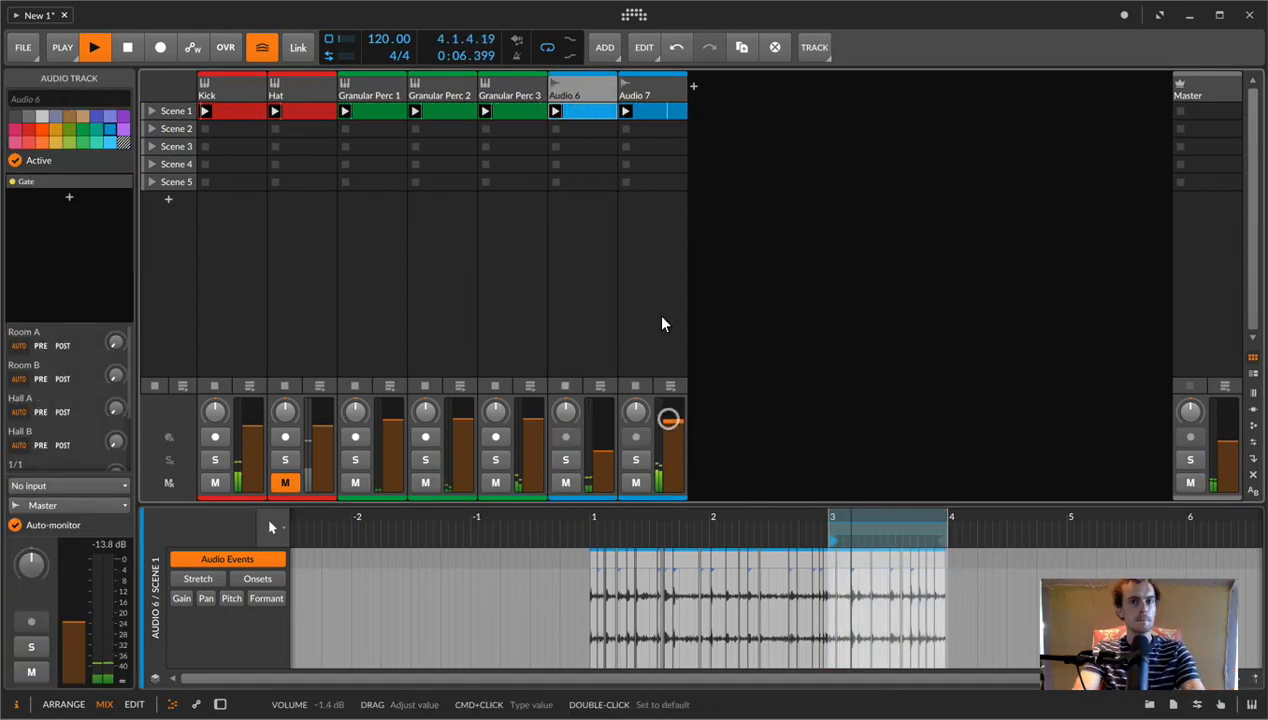
pyautogui.click(649, 92)
pyautogui.hotkey('ctrl', 'r')
pyautogui.write('Pad')
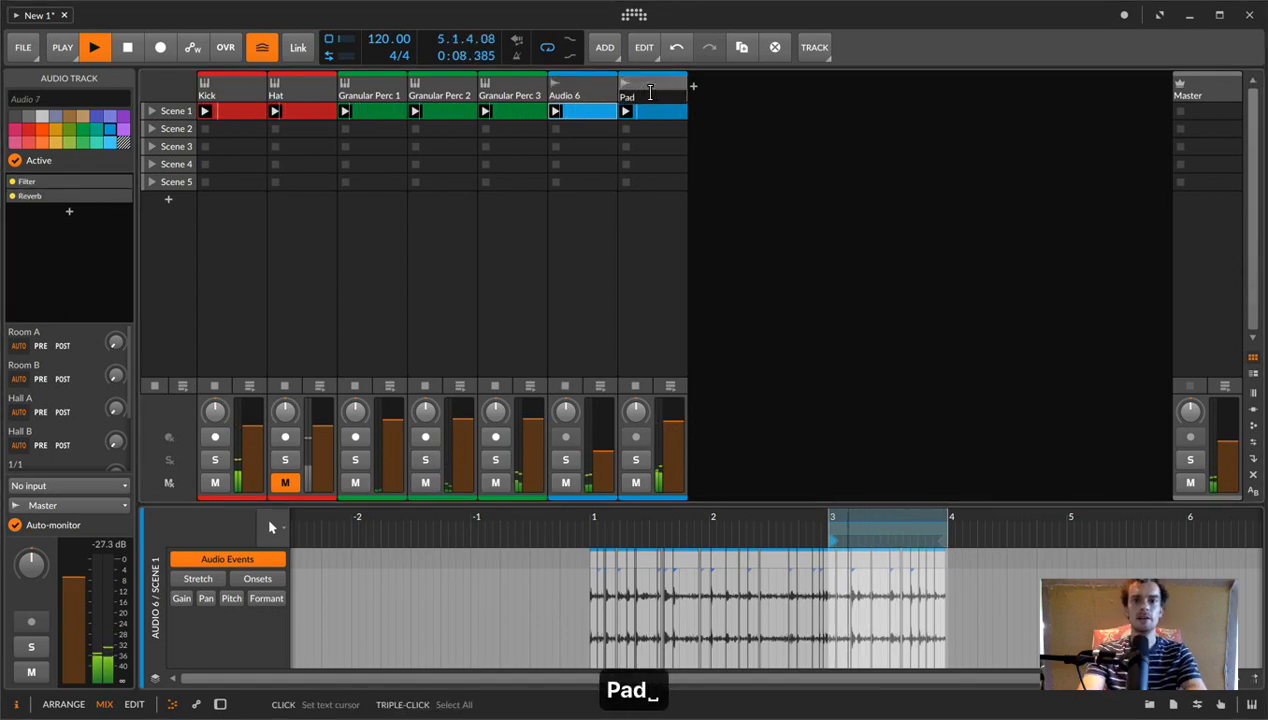
pyautogui.write(' Vocal')
pyautogui.press('Return')
# - Rename the Audio 6 track as Choppy Vocal
pyautogui.click(576, 96)
pyautogui.hotkey('ctrl', 'r')
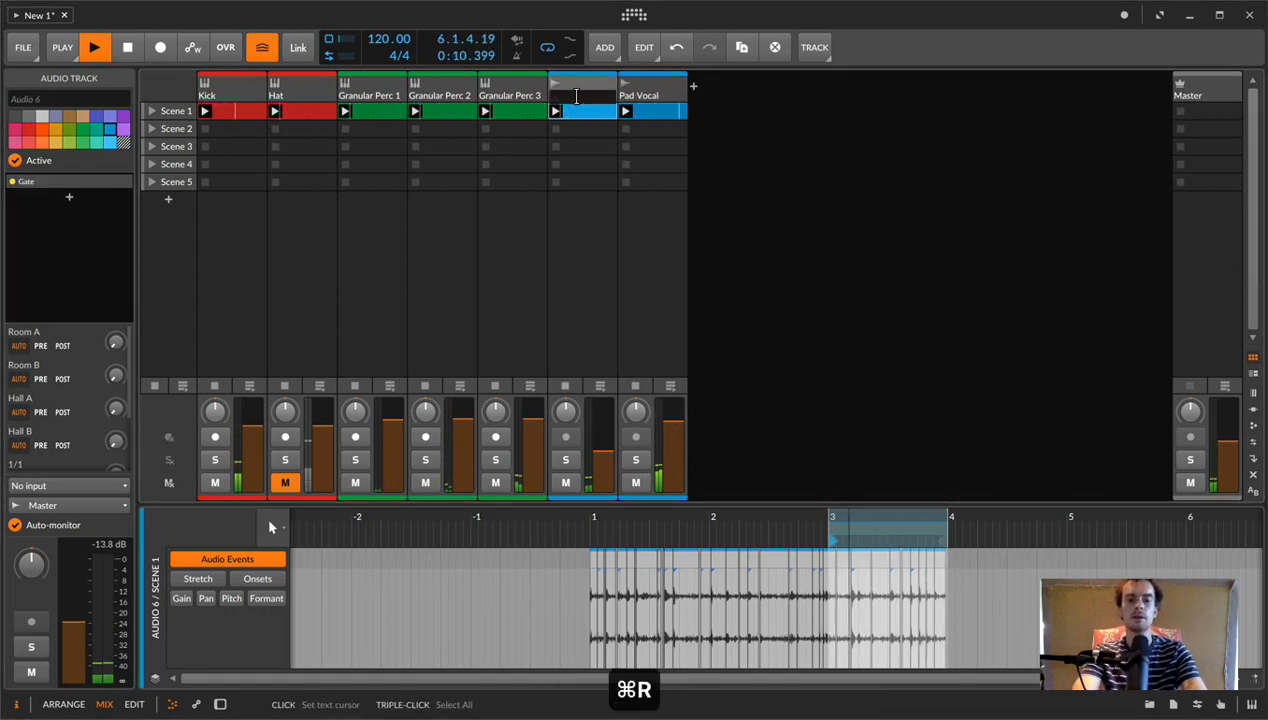
pyautogui.write('Choppy Vocal')
pyautogui.press('Return')
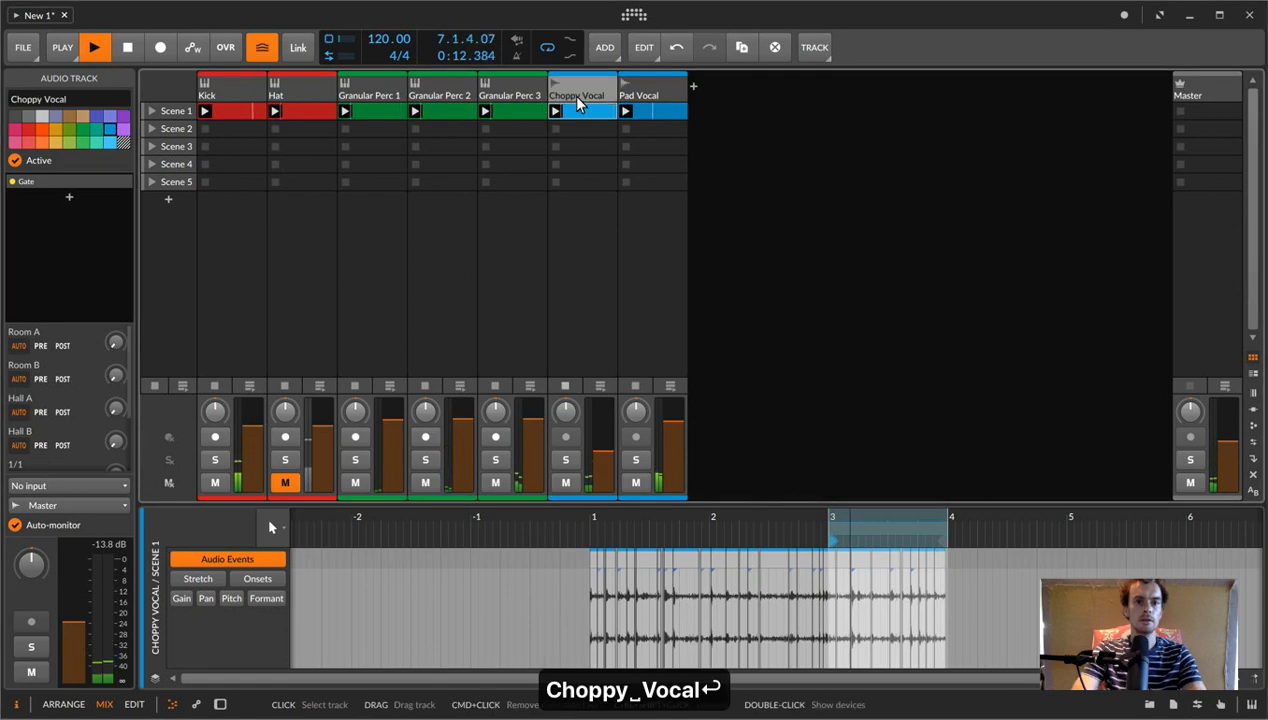
# - Unmute the Hat track and lower its volume to about -8.7 dB
pyautogui.click(298, 90)
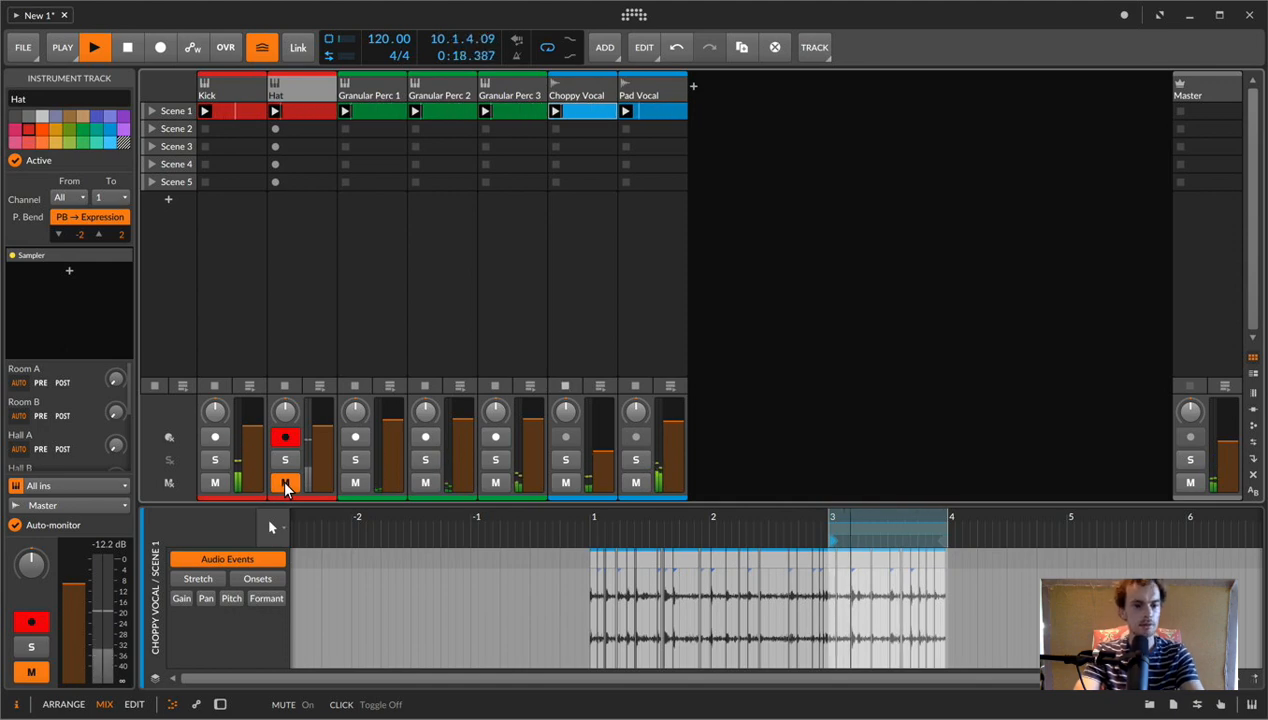
pyautogui.press('q')
pyautogui.click(285, 484)
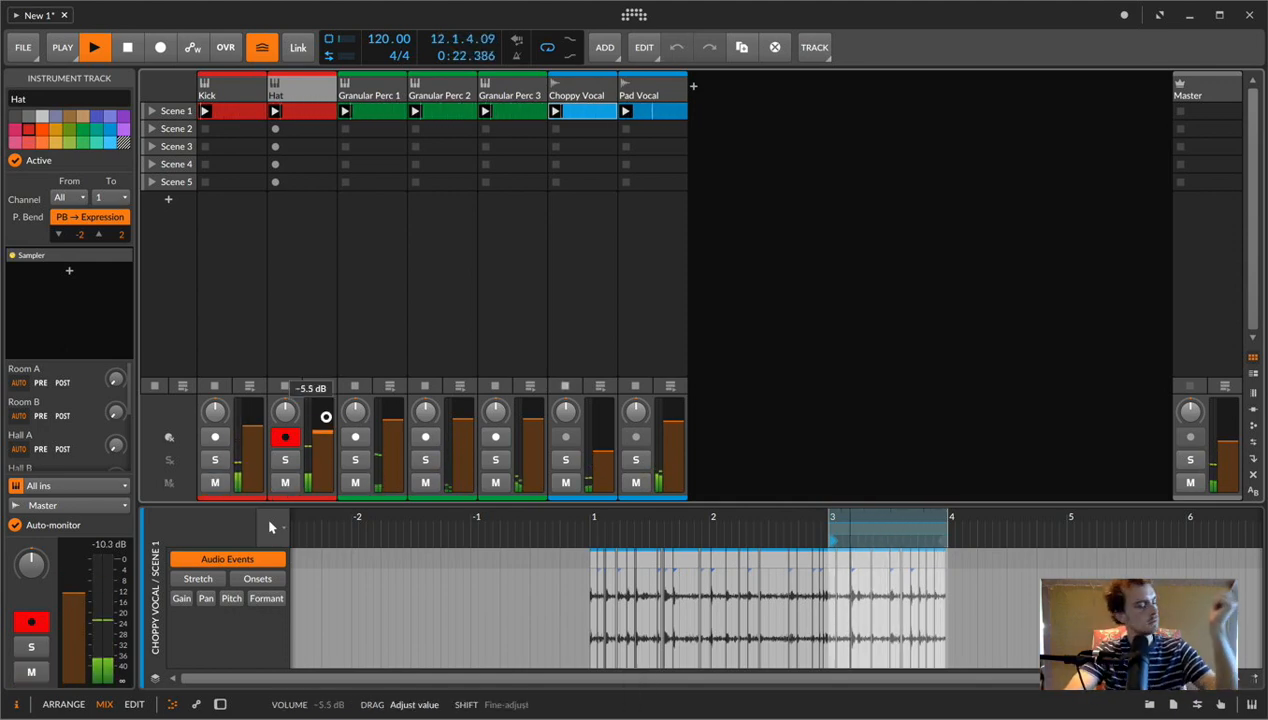
pyautogui.moveTo(326, 416); pyautogui.dragTo(324, 446)
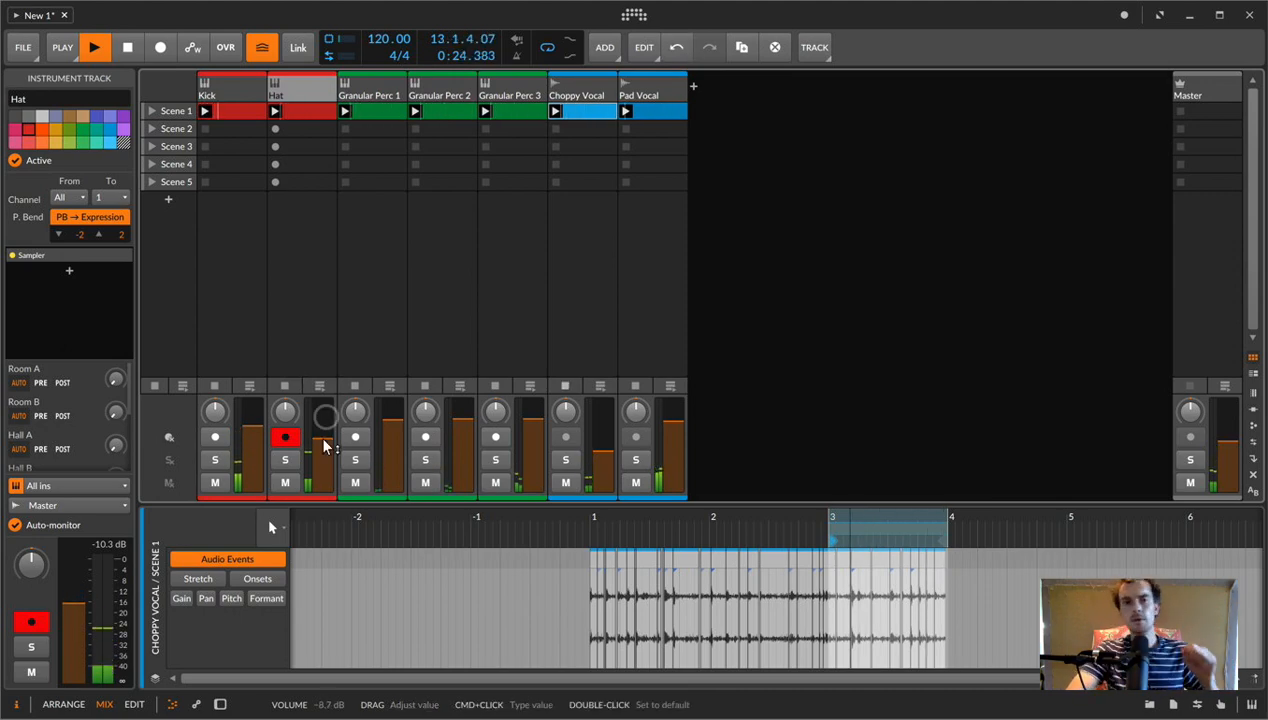
# - Try the Elastique Eco mode on the Pad Vocal clip's audio event and settle on Stretch HD
pyautogui.click(512, 82)
pyautogui.doubleClick(658, 88)
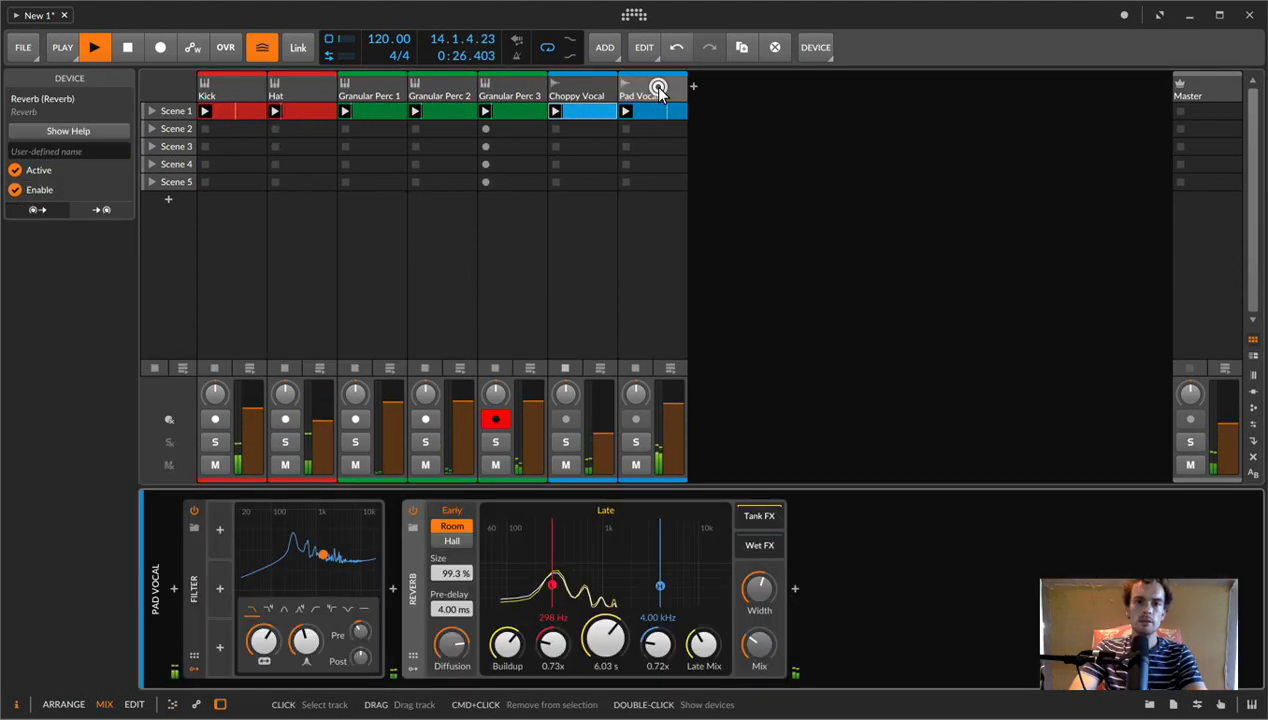
pyautogui.doubleClick(660, 111)
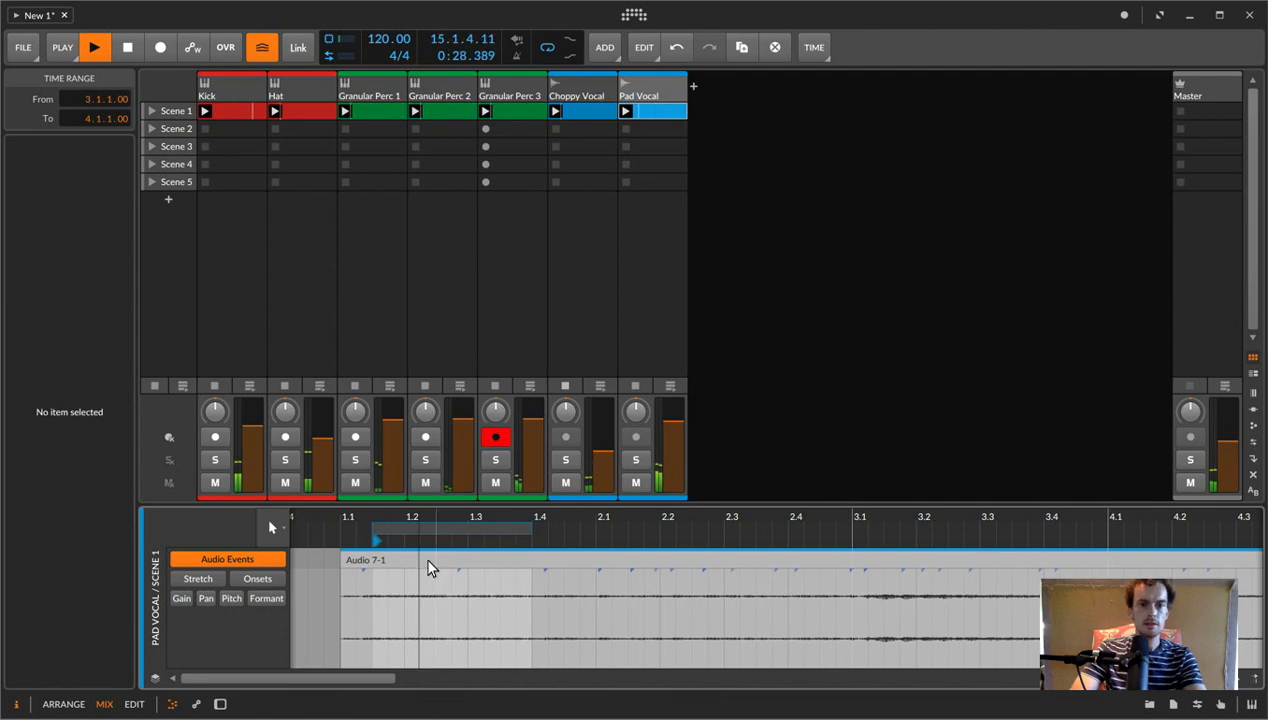
pyautogui.click(427, 567)
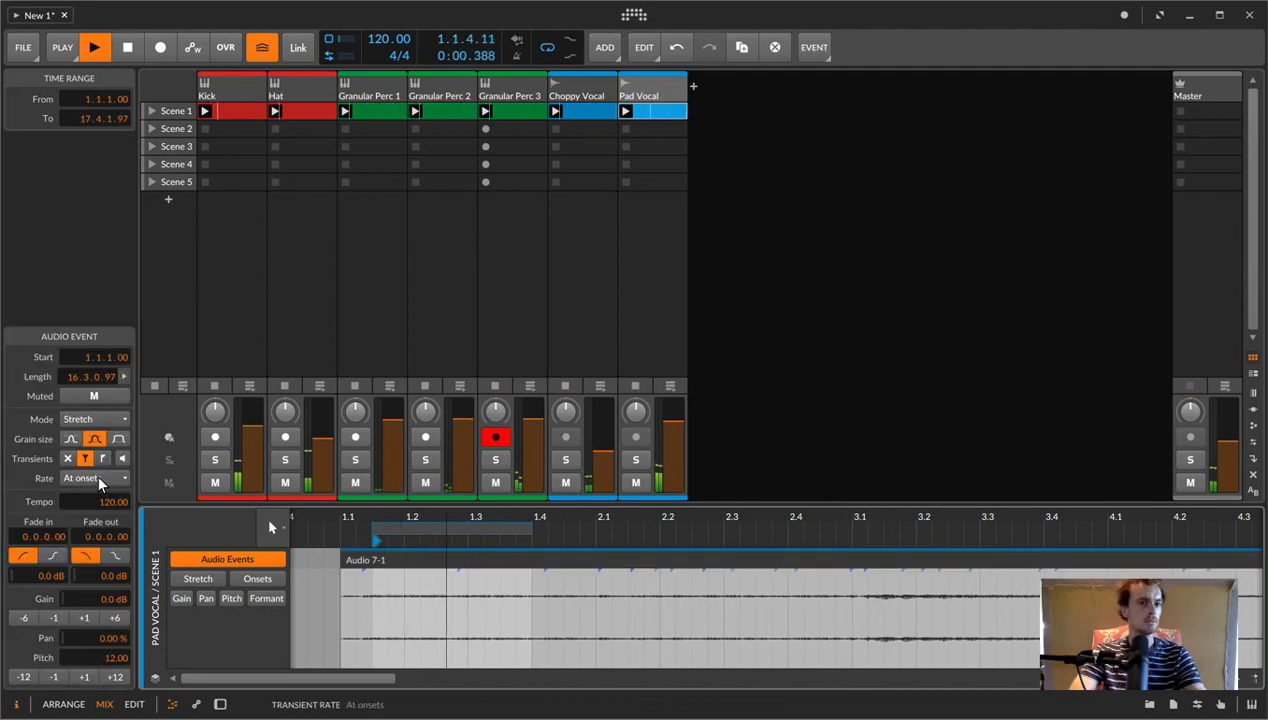
pyautogui.click(82, 419)
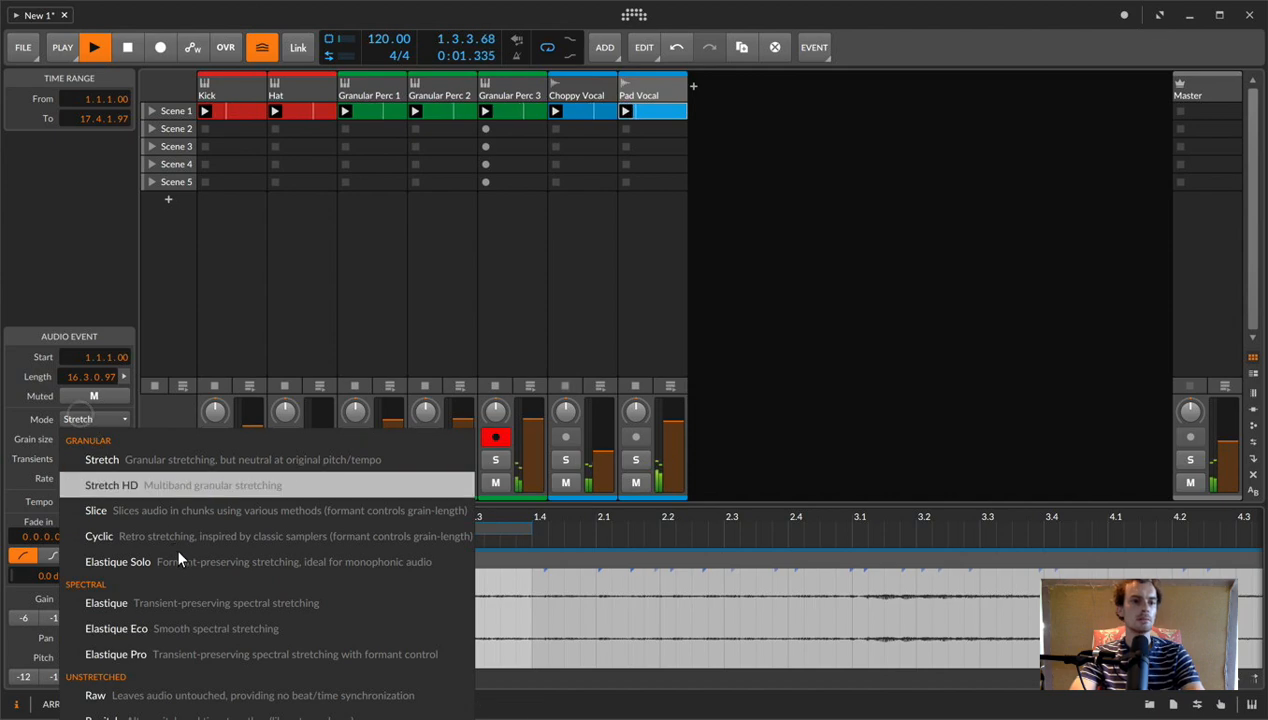
pyautogui.click(160, 627)
pyautogui.click(87, 417)
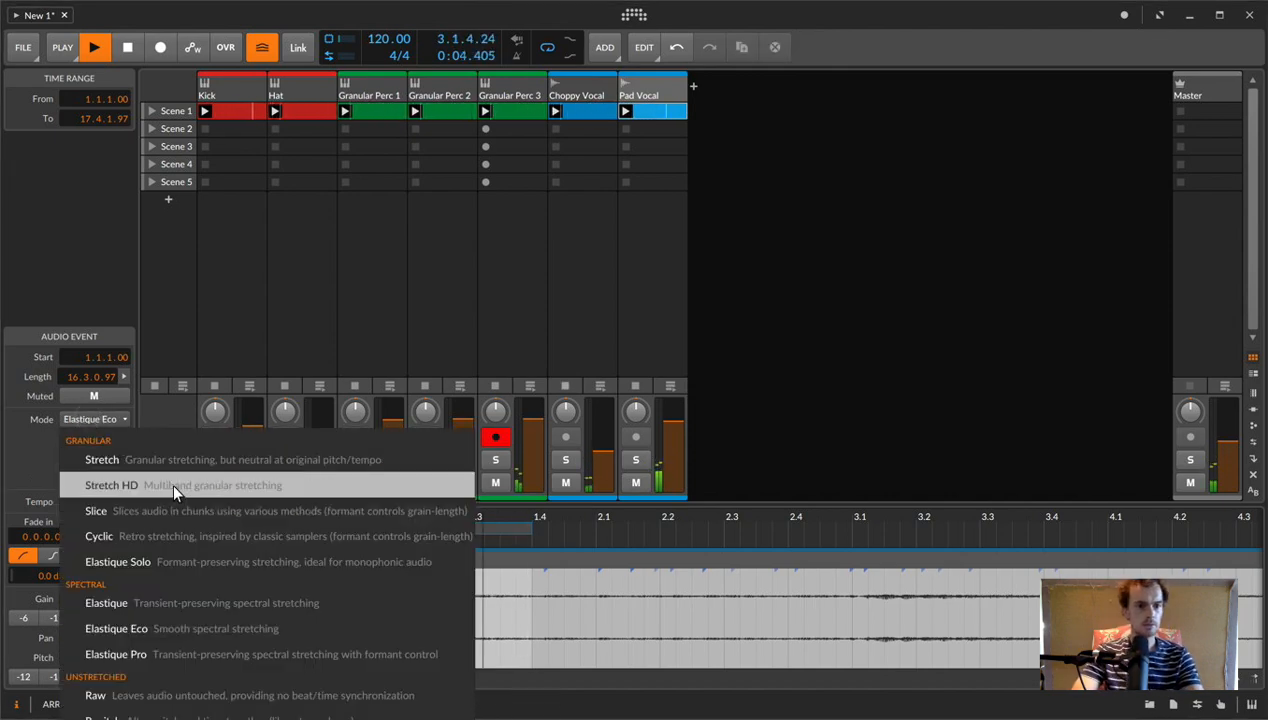
pyautogui.click(171, 480)
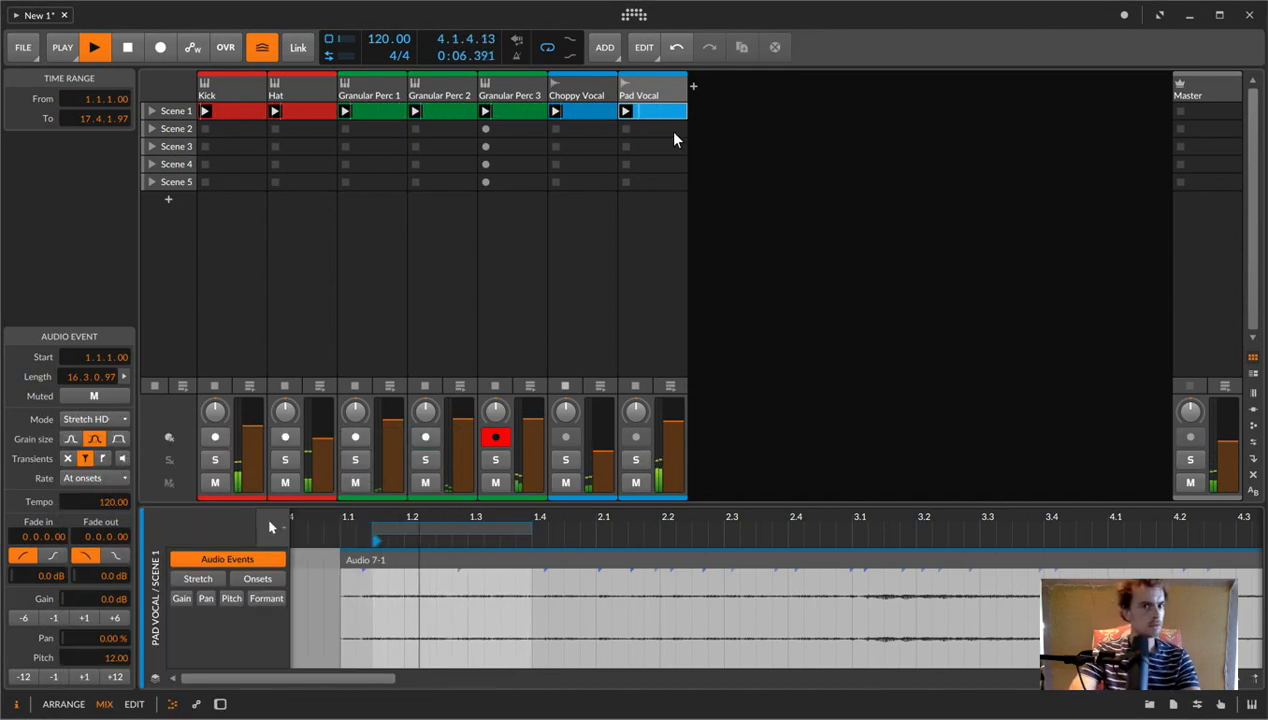
# - Try inserting a second Filter after the Reverb on the Pad Vocal track and undo the insertion
pyautogui.doubleClick(656, 94)
pyautogui.click(797, 590)
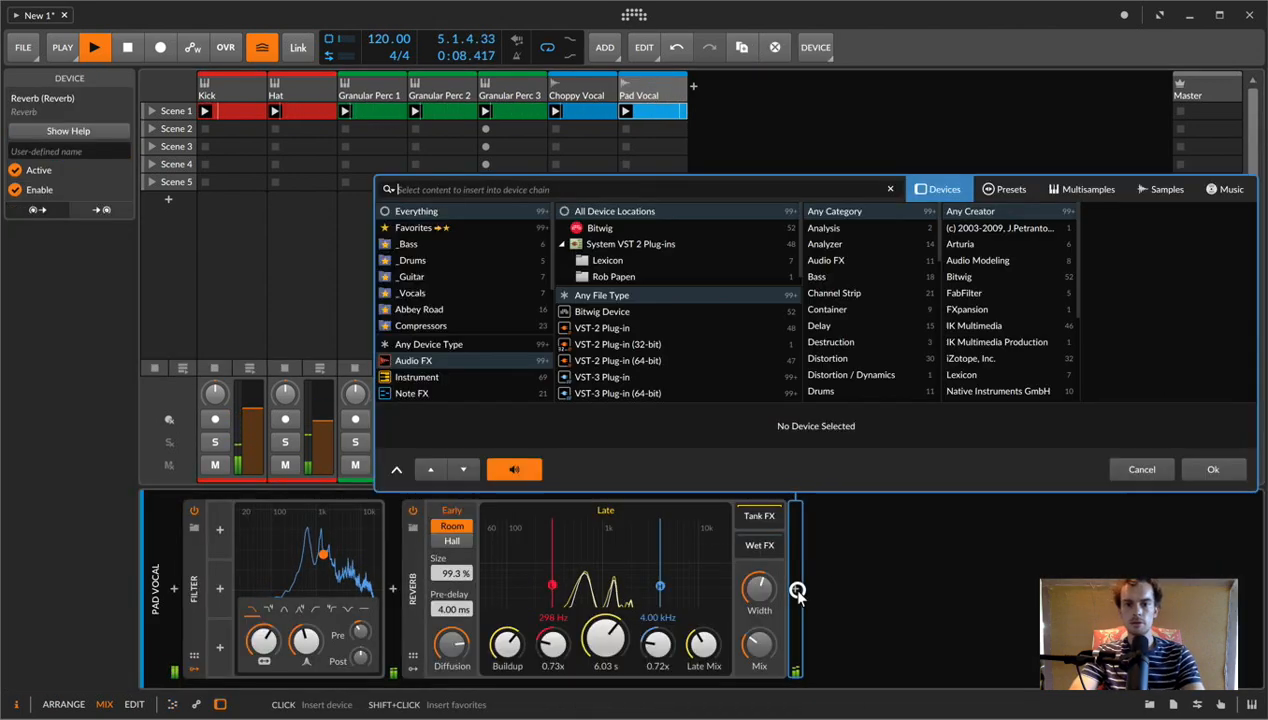
pyautogui.write('filt')
pyautogui.press('Down')
pyautogui.press('Return')
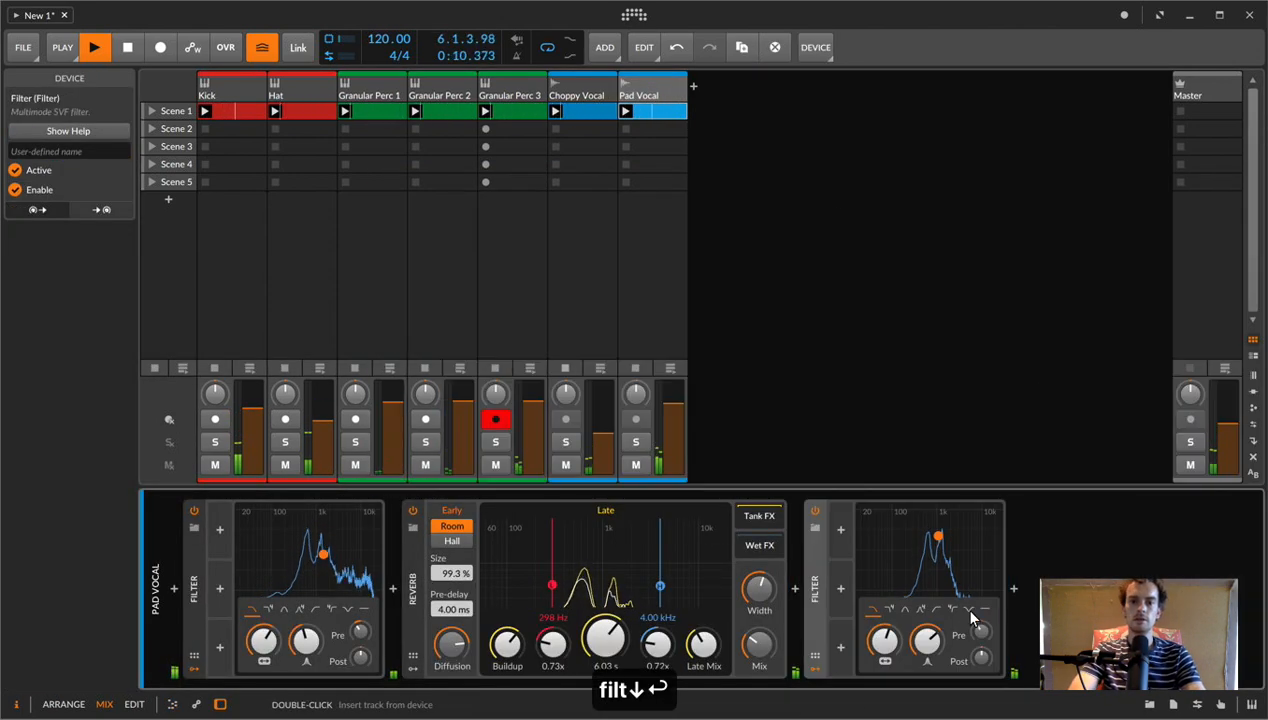
pyautogui.press('super+z')
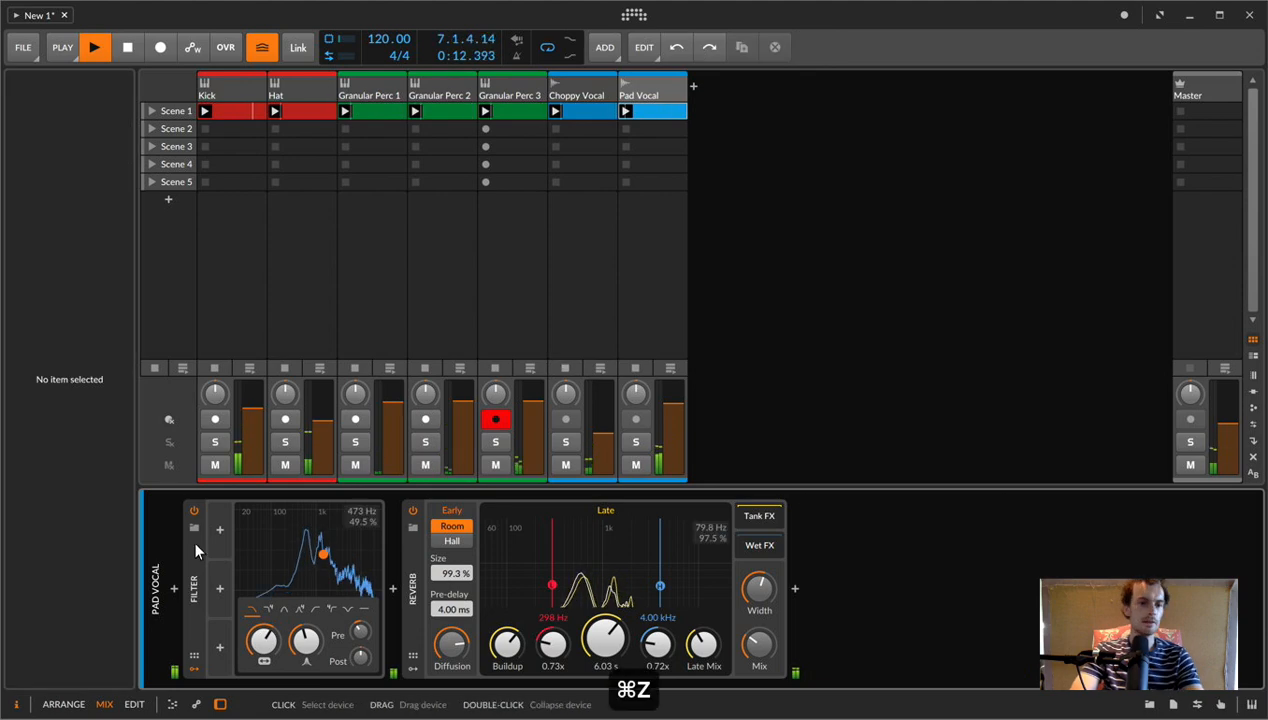
# - Try deleting the Filter in front of the Pad Vocal track's Reverb and undo the deletion
pyautogui.click(199, 570)
pyautogui.press('Delete')
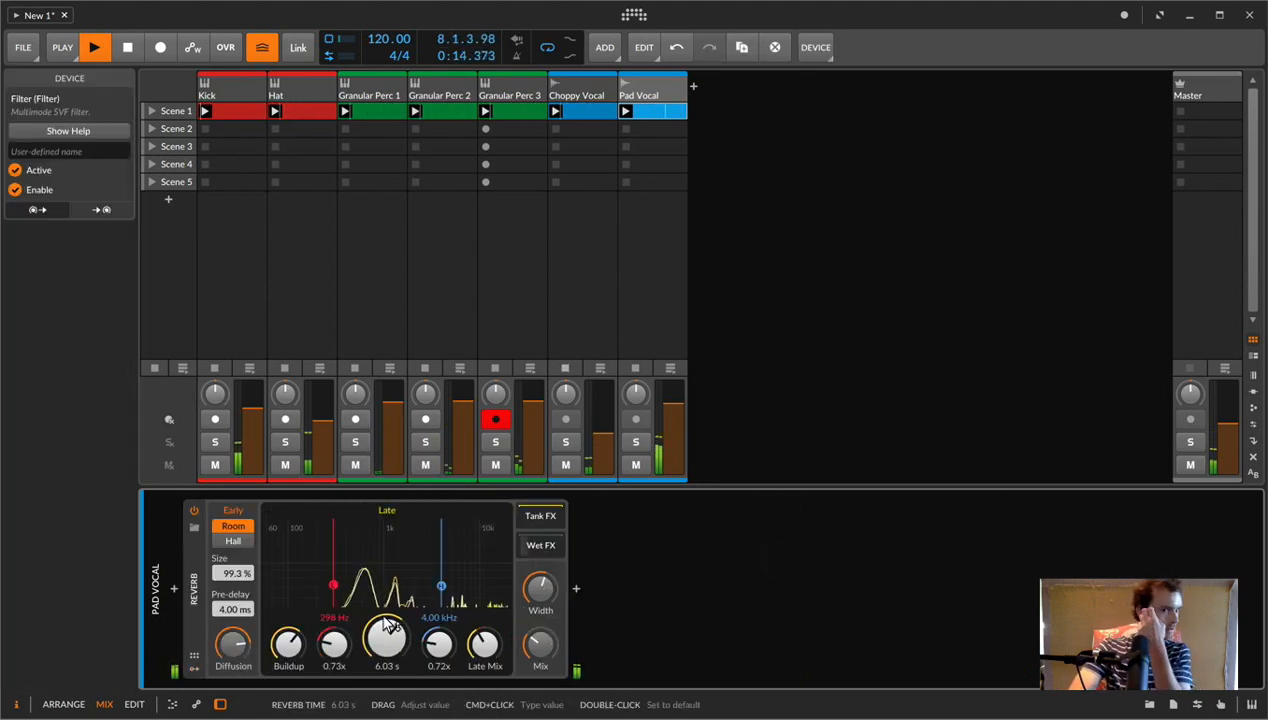
pyautogui.press('super+z')
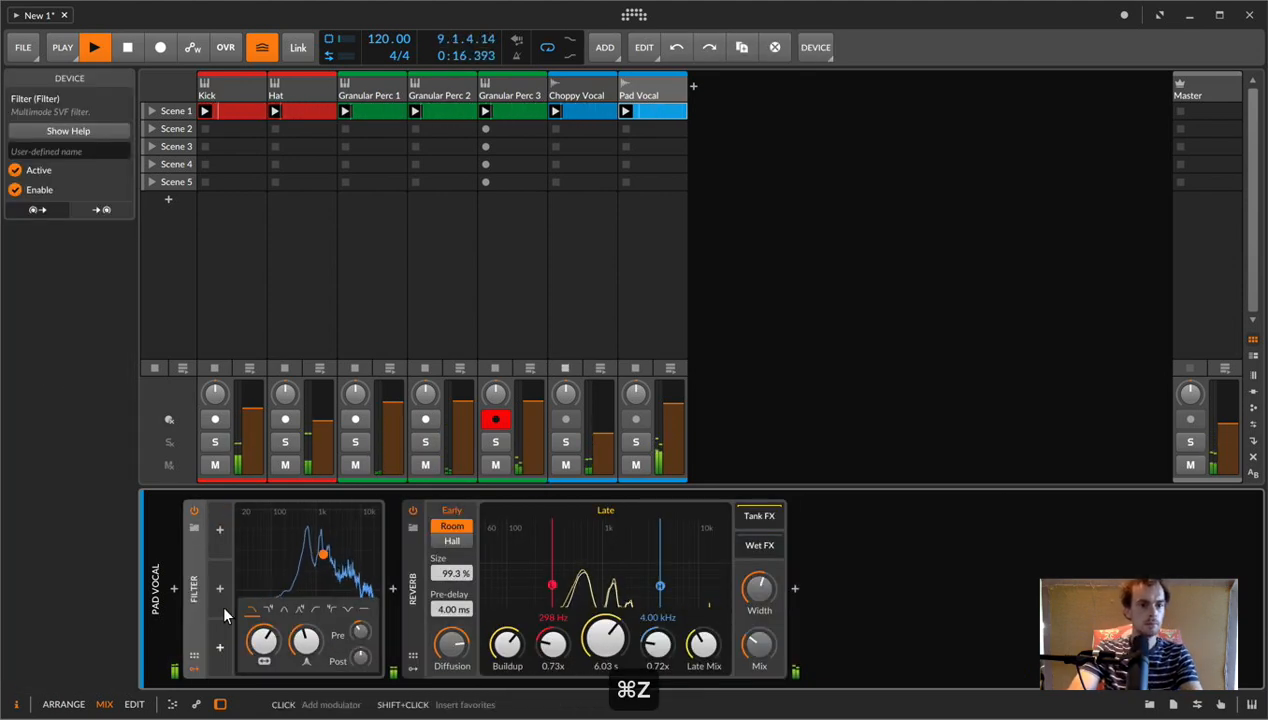
# - Add an LFO modulator to the Filter on the Pad Vocal track
pyautogui.click(220, 529)
pyautogui.write('lfo')
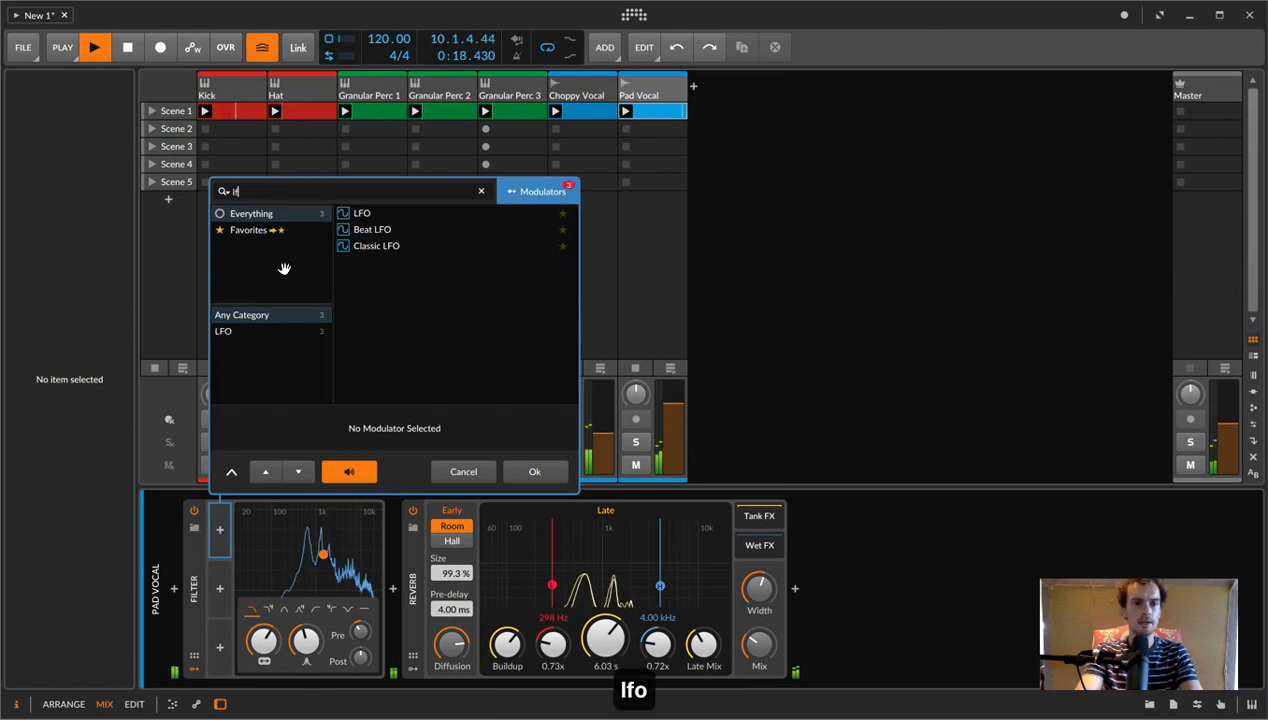
pyautogui.click(360, 213)
pyautogui.click(549, 482)
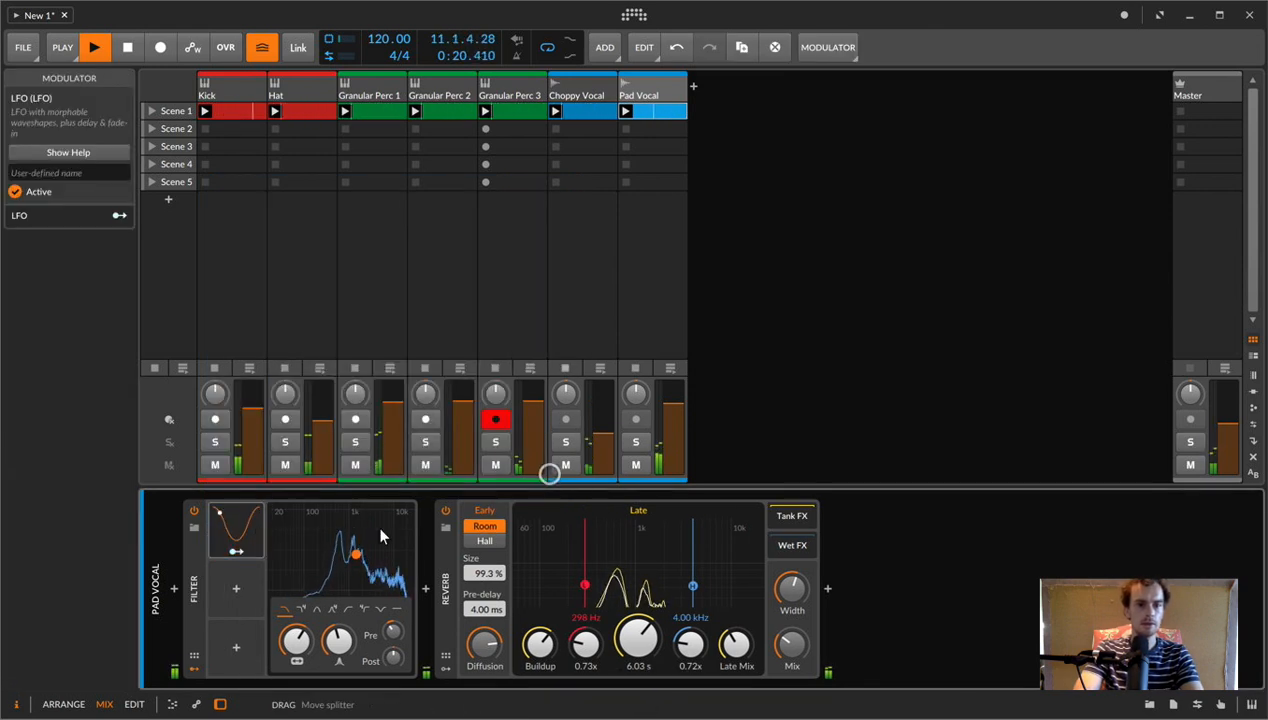
# - Open the LFO's detailed settings and set its trigger mode to Free
pyautogui.rightClick(223, 541)
pyautogui.click(248, 525)
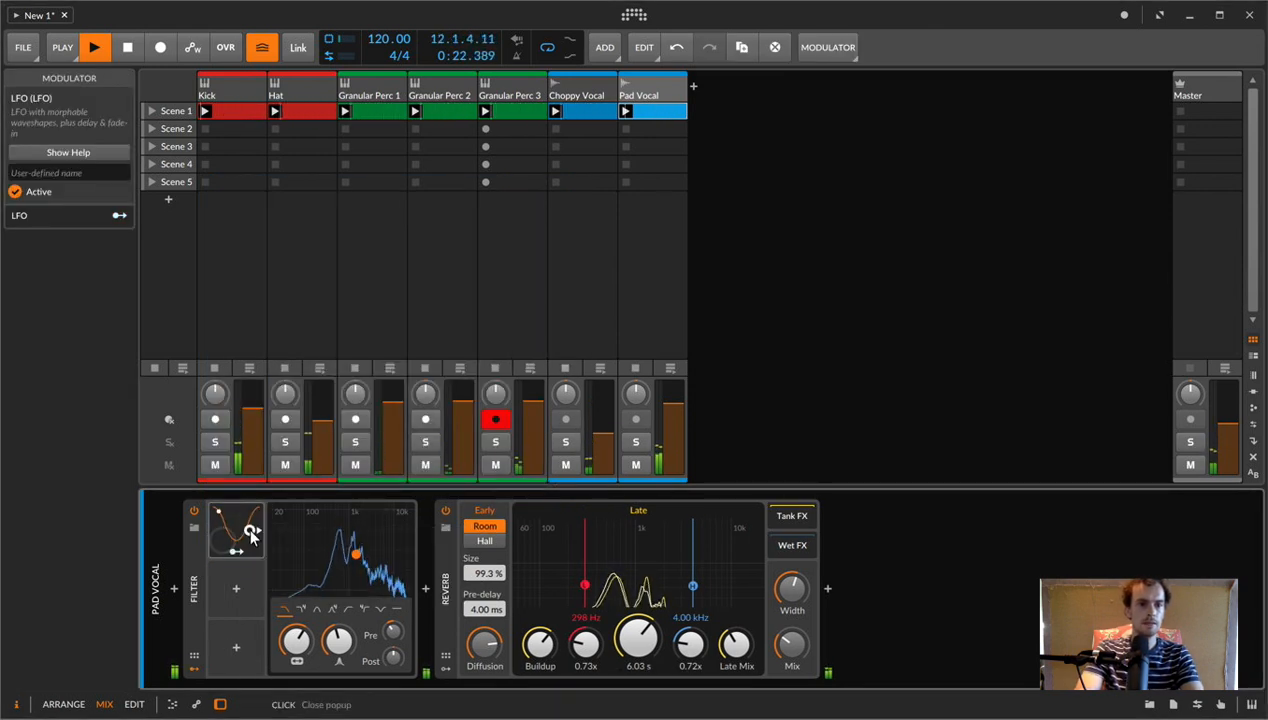
pyautogui.click(248, 525)
pyautogui.click(287, 664)
pyautogui.click(313, 697)
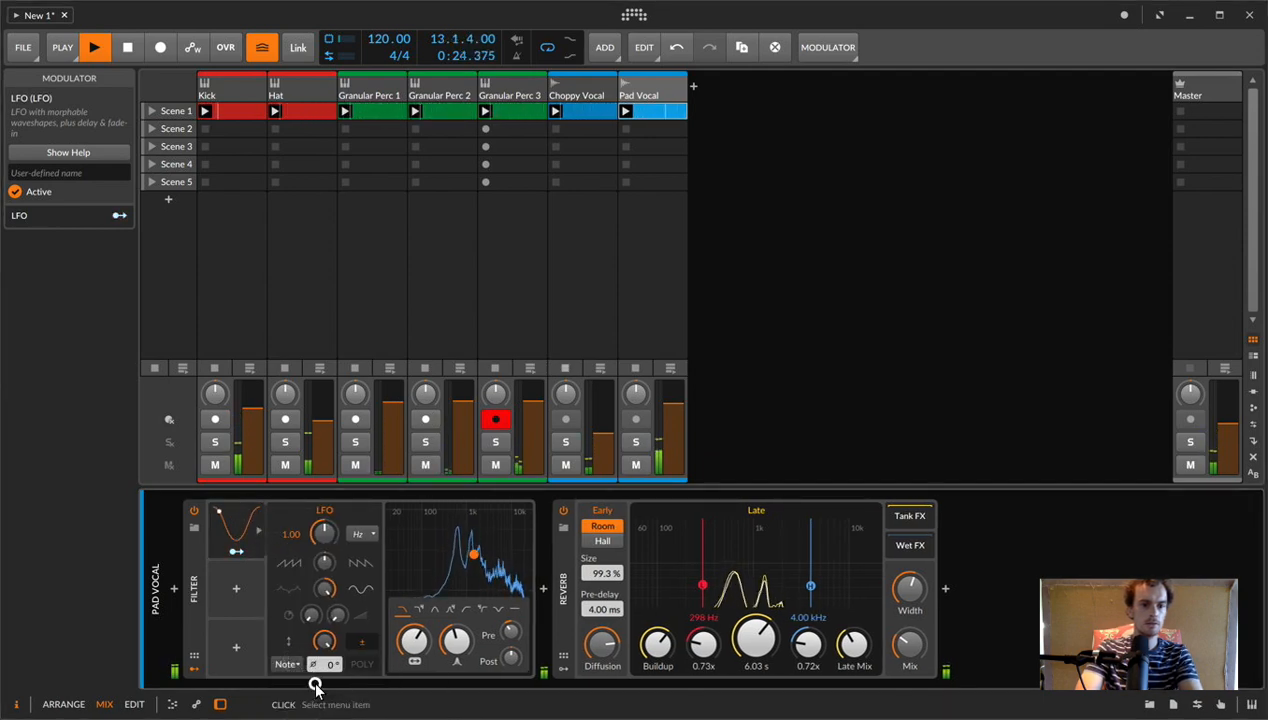
# - Map the LFO to the Filter's frequency with a modulation amount of about -32.76
pyautogui.click(252, 523)
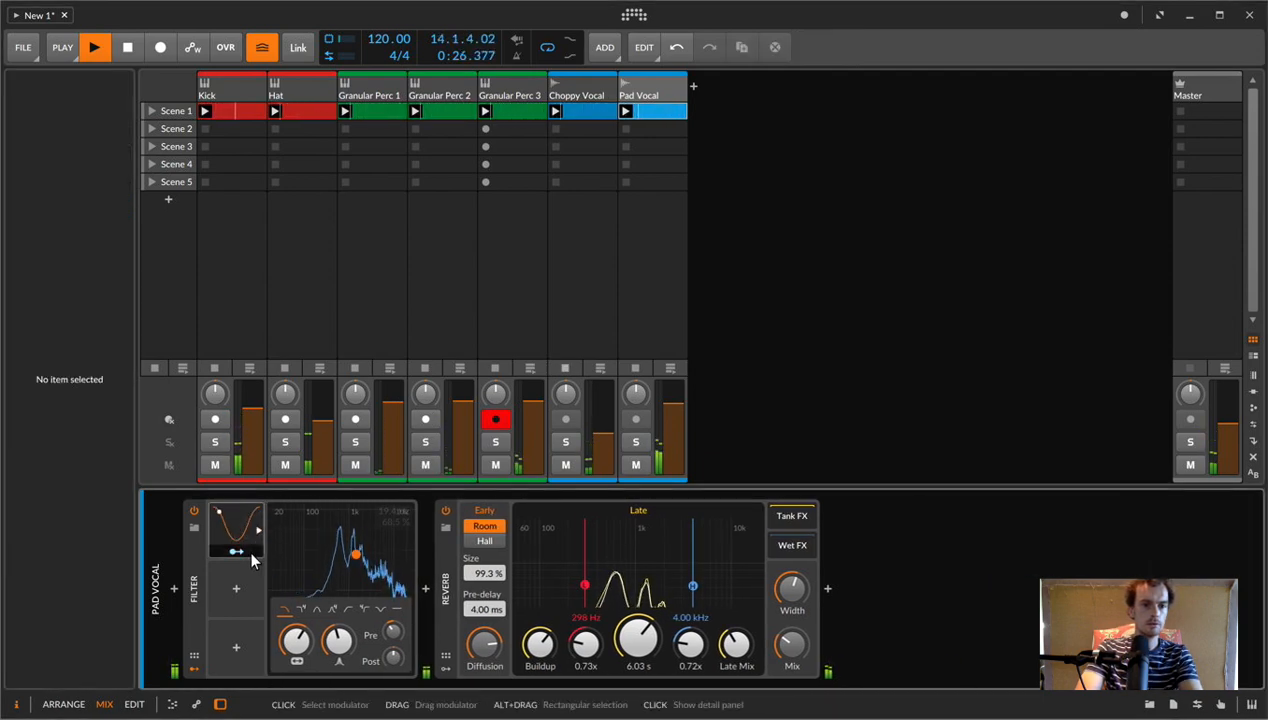
pyautogui.click(236, 551)
pyautogui.moveTo(297, 641); pyautogui.dragTo(305, 648)
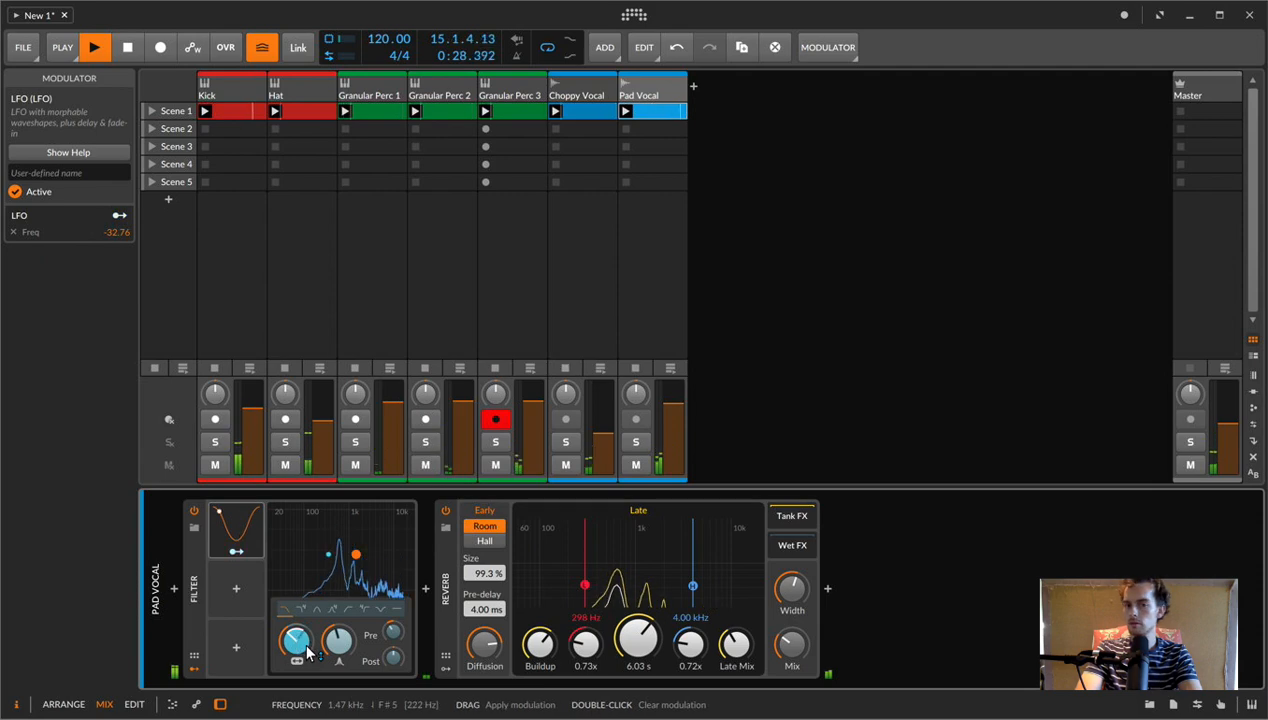
# - Set the LFO's timebase to 16th note and its rate to about 1.71, and turn down the Filter's resonance
pyautogui.click(252, 522)
pyautogui.click(368, 534)
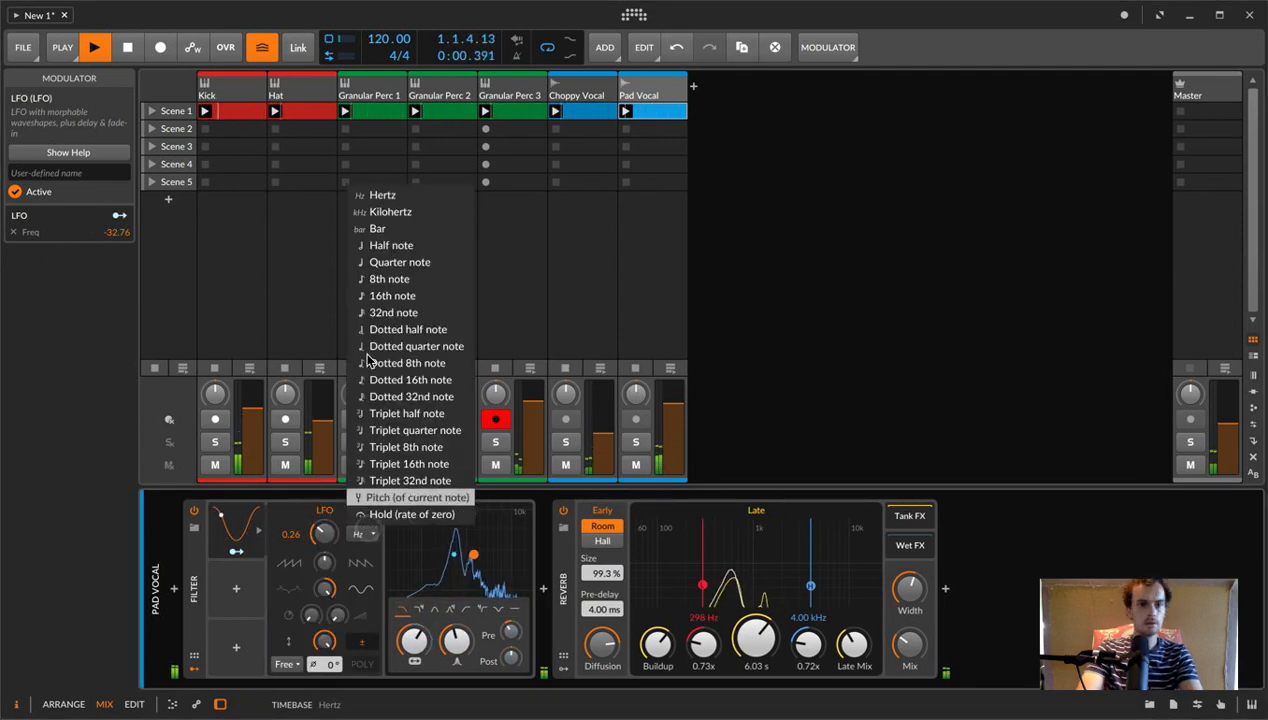
pyautogui.click(385, 291)
pyautogui.moveTo(322, 532); pyautogui.dragTo(322, 506)
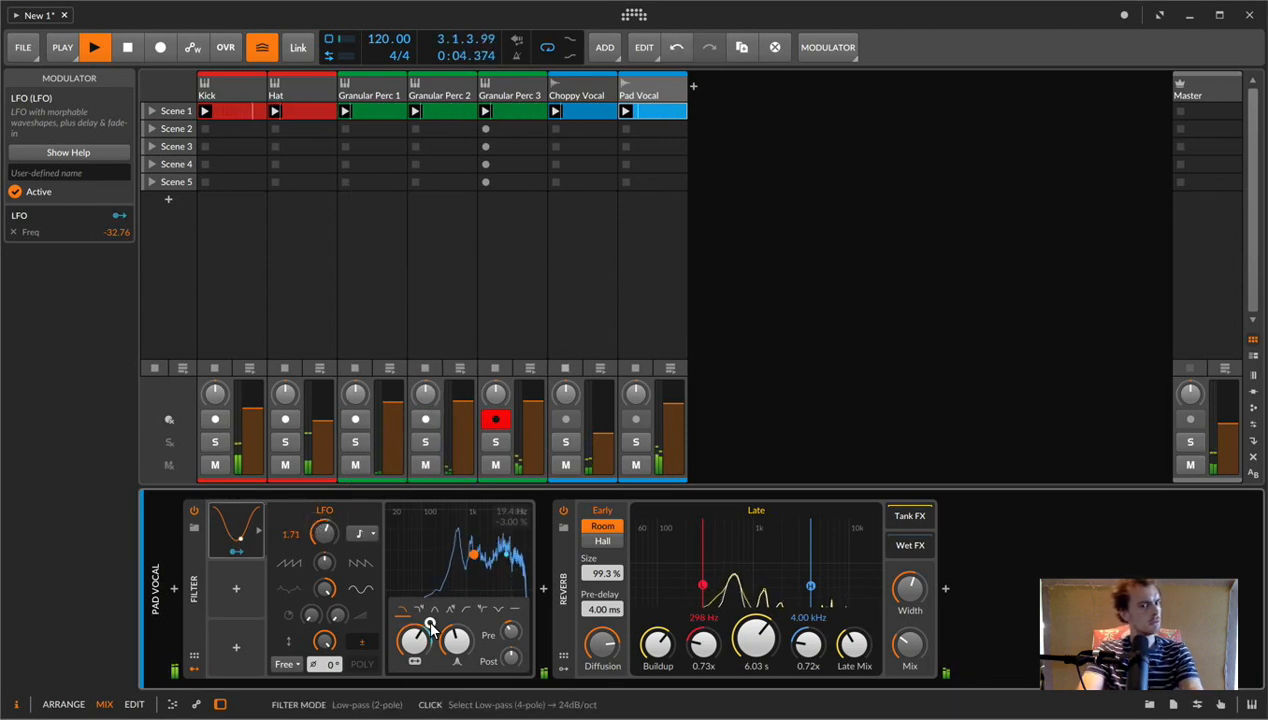
pyautogui.moveTo(456, 639); pyautogui.dragTo(456, 662)
# - Transpose the Pad Vocal clip's audio event down 12 semitones to a pitch of 0.00 and stop playback
pyautogui.doubleClick(645, 115)
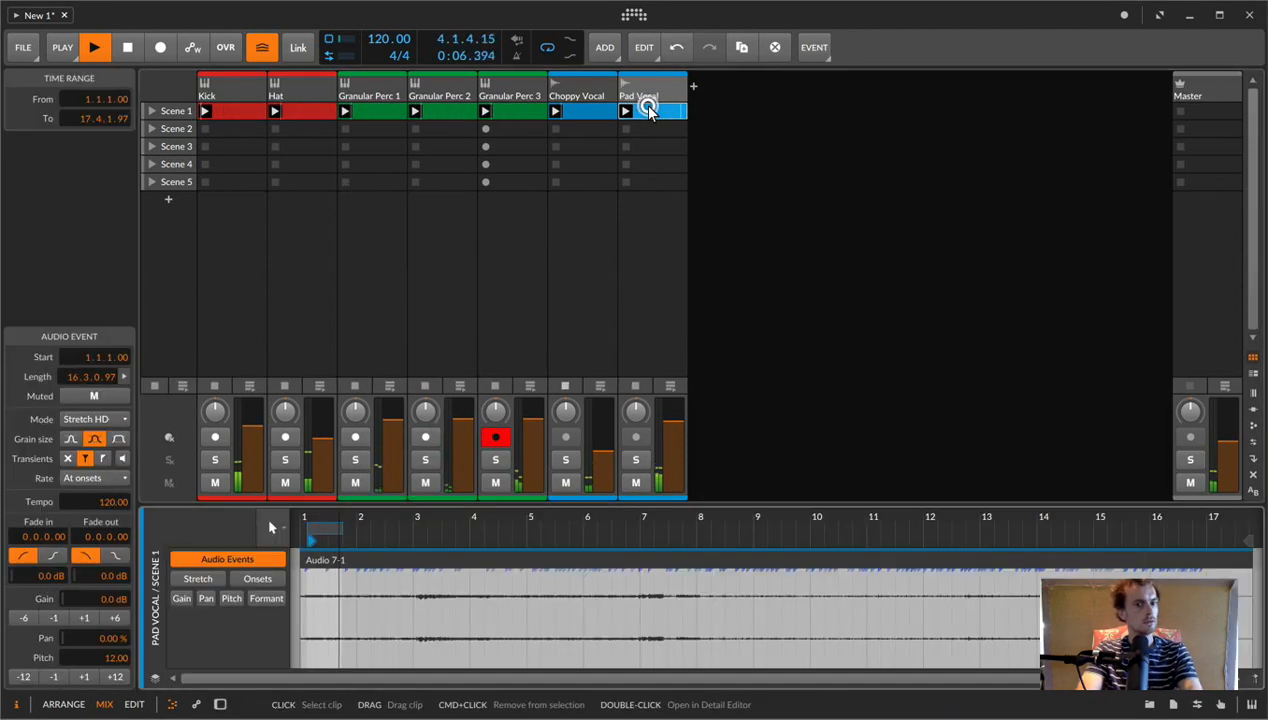
pyautogui.click(26, 678)
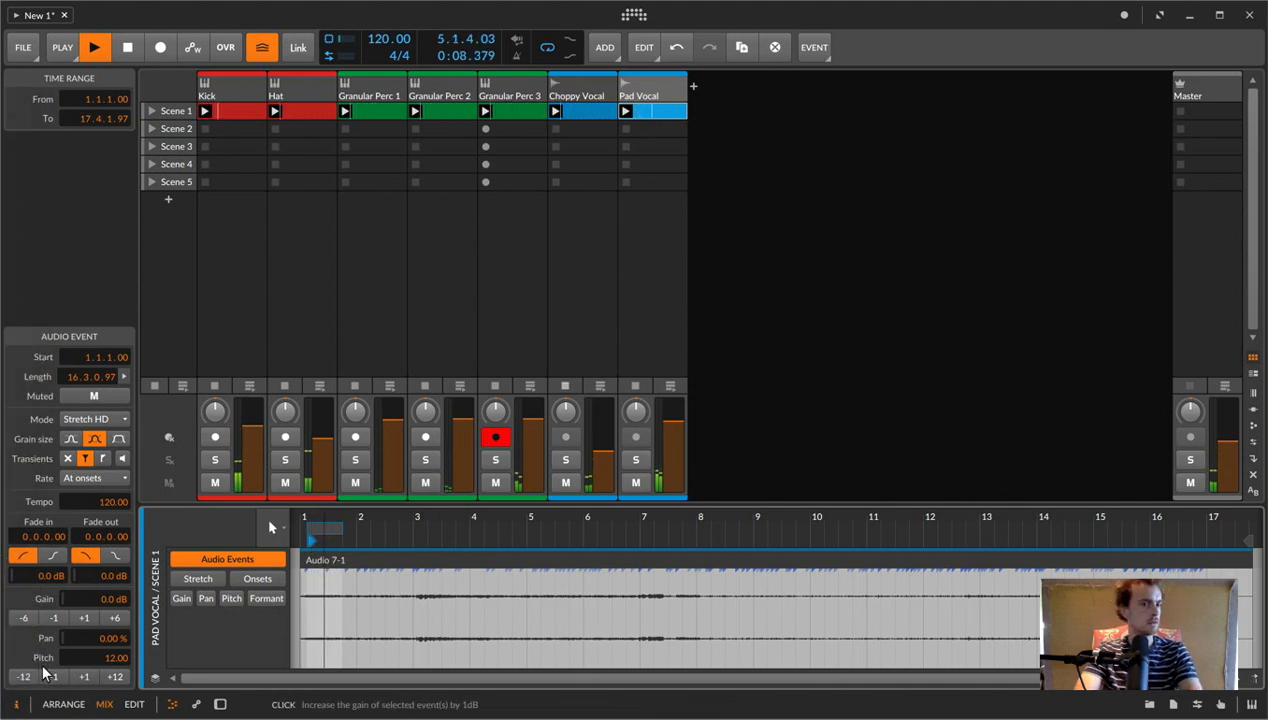
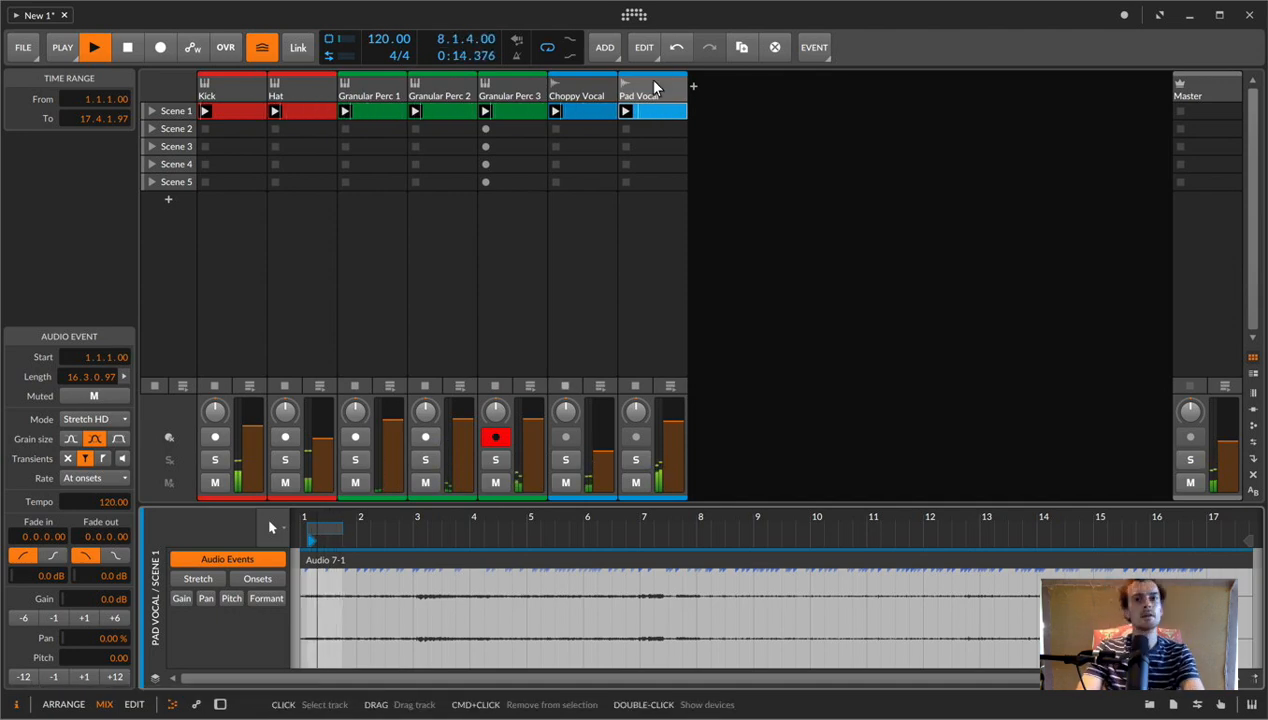
pyautogui.press('space')
# - Try out a Polysynth on a new instrument track and delete the track
pyautogui.click(691, 86)
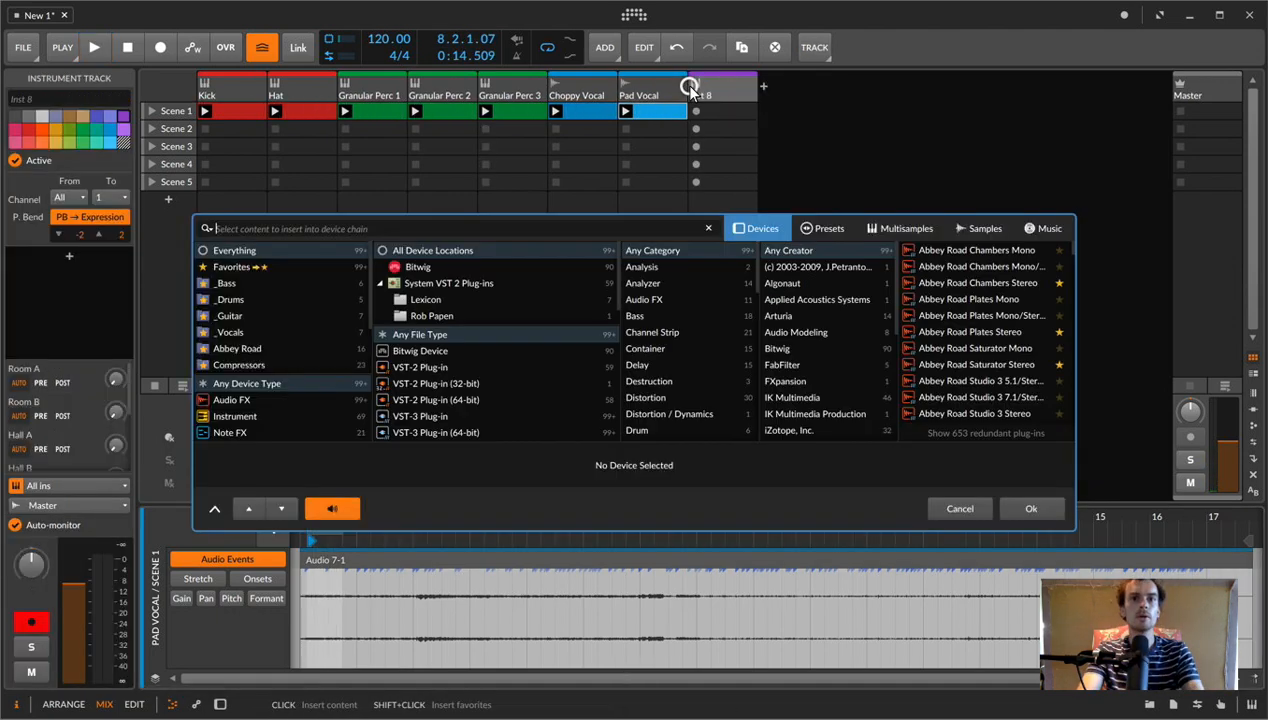
pyautogui.write('o')
pyautogui.press('BackSpace')
pyautogui.write('poly')
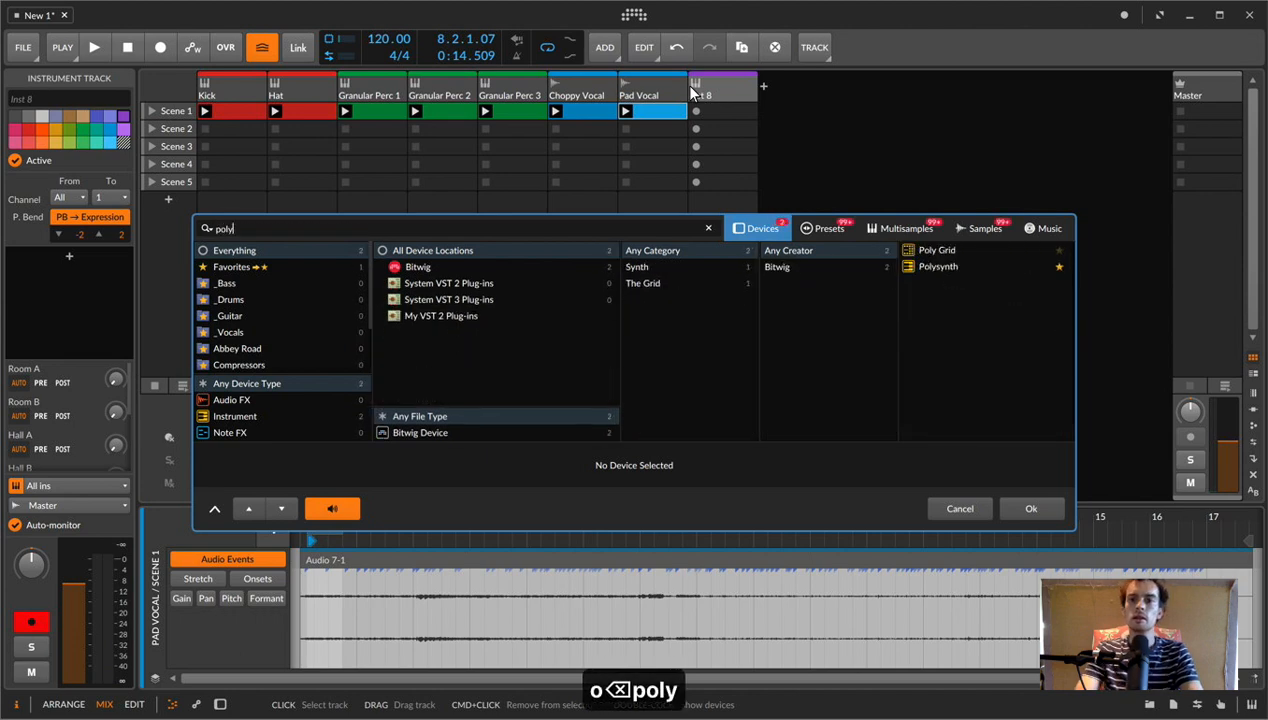
pyautogui.press('Down')
pyautogui.press('Down')
pyautogui.press('Return')
pyautogui.press('space')
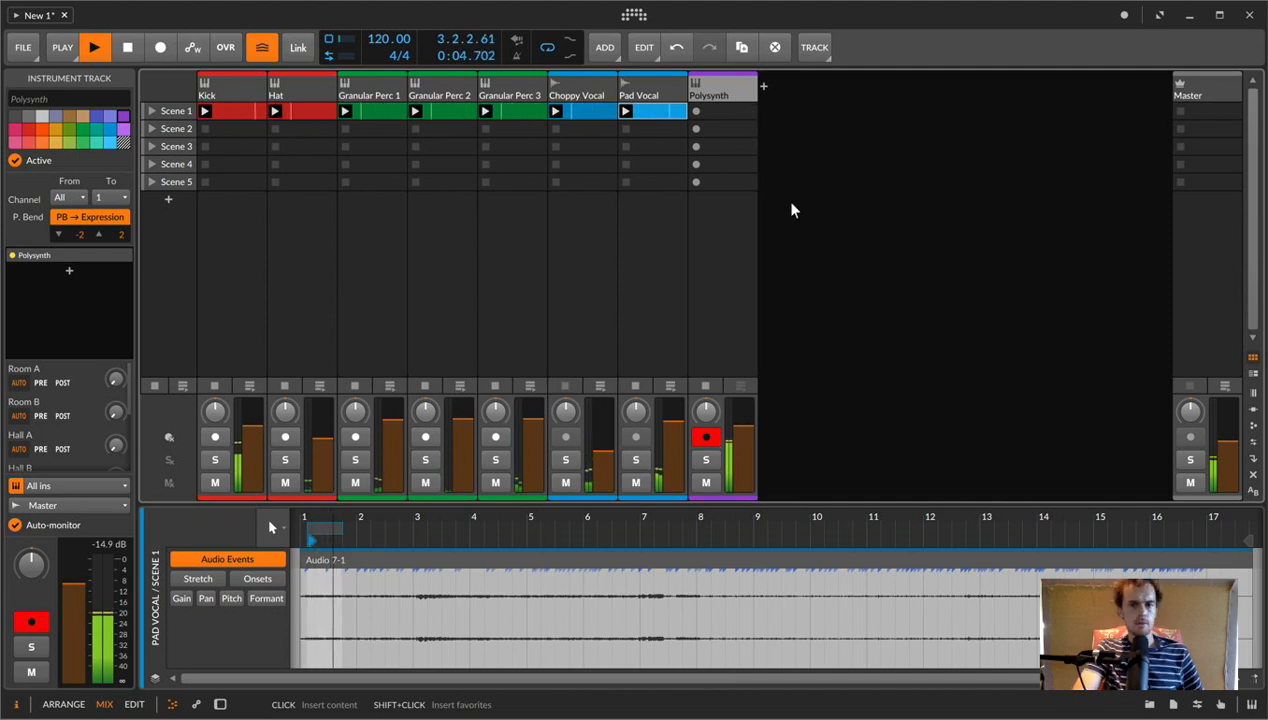
pyautogui.moveTo(738, 460); pyautogui.dragTo(738, 459)
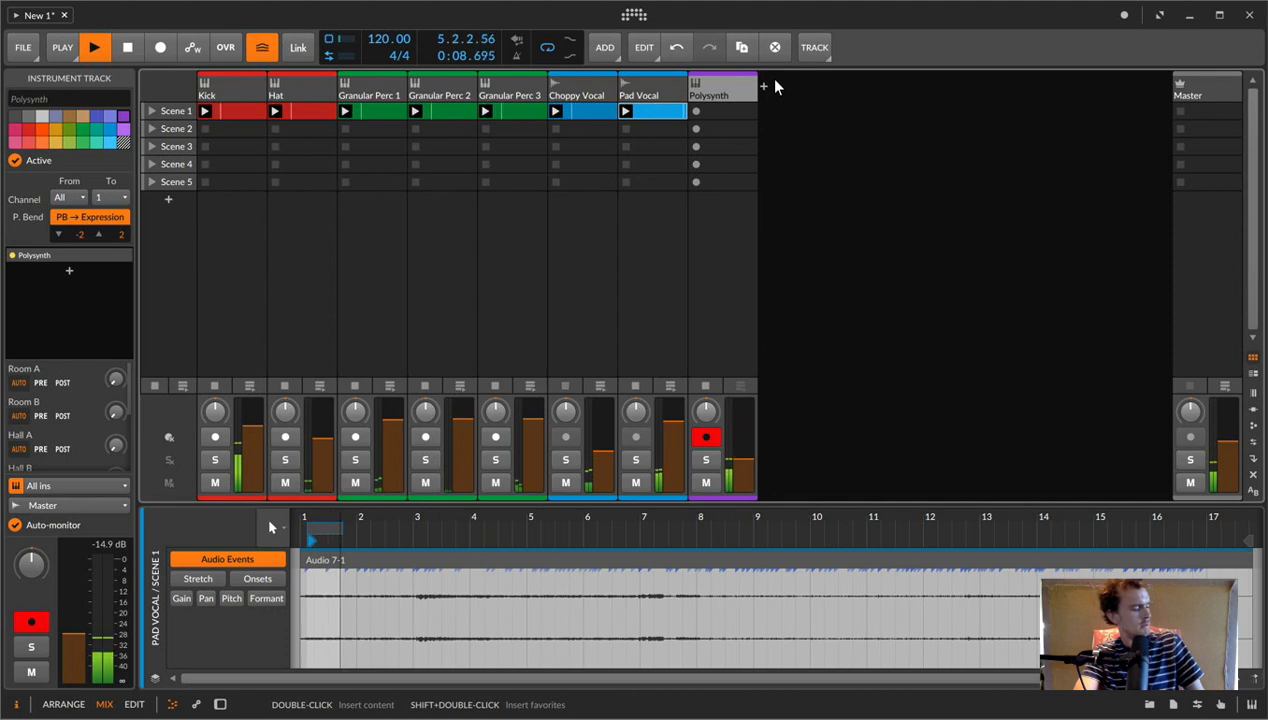
pyautogui.press('BackSpace')
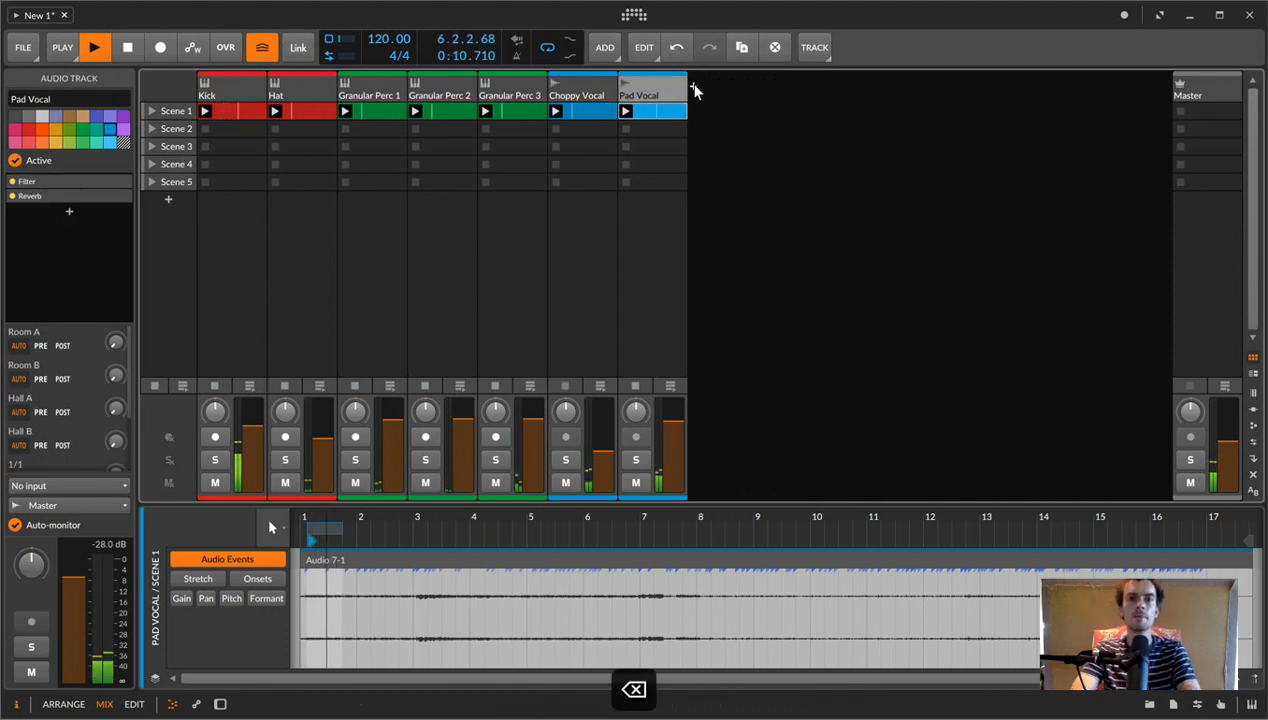
pyautogui.click(693, 91)
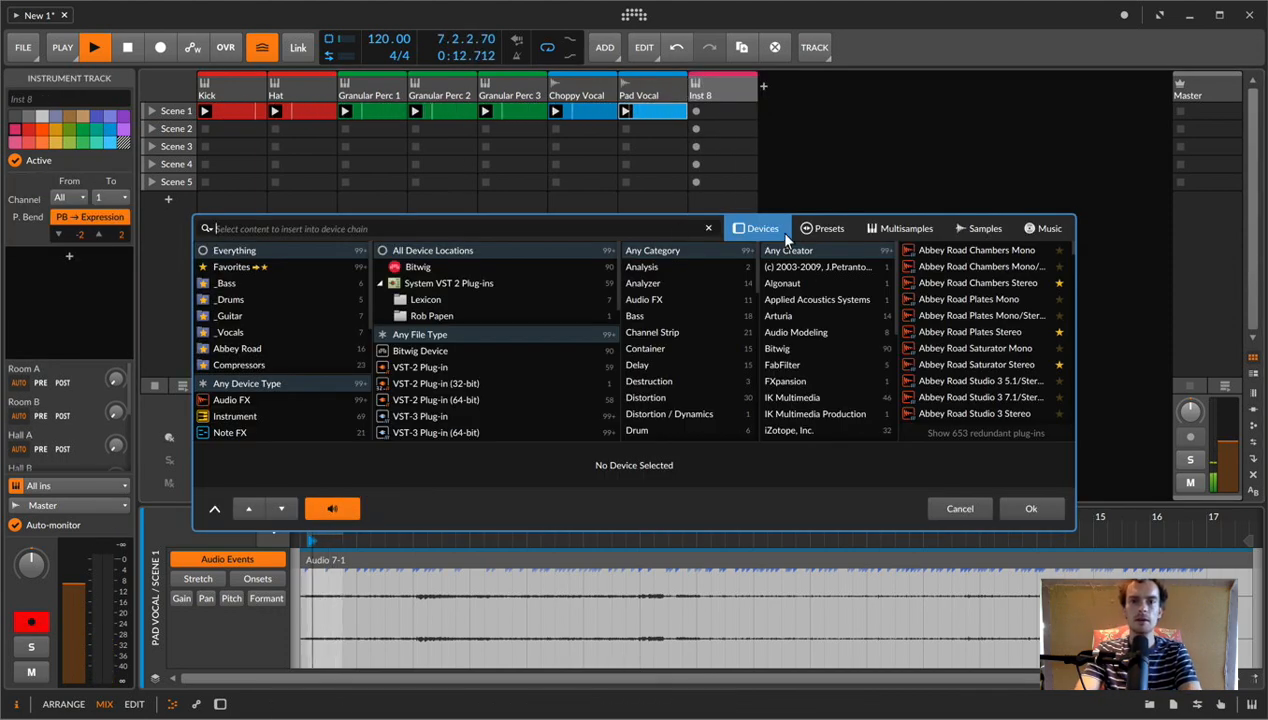
pyautogui.press('Escape')
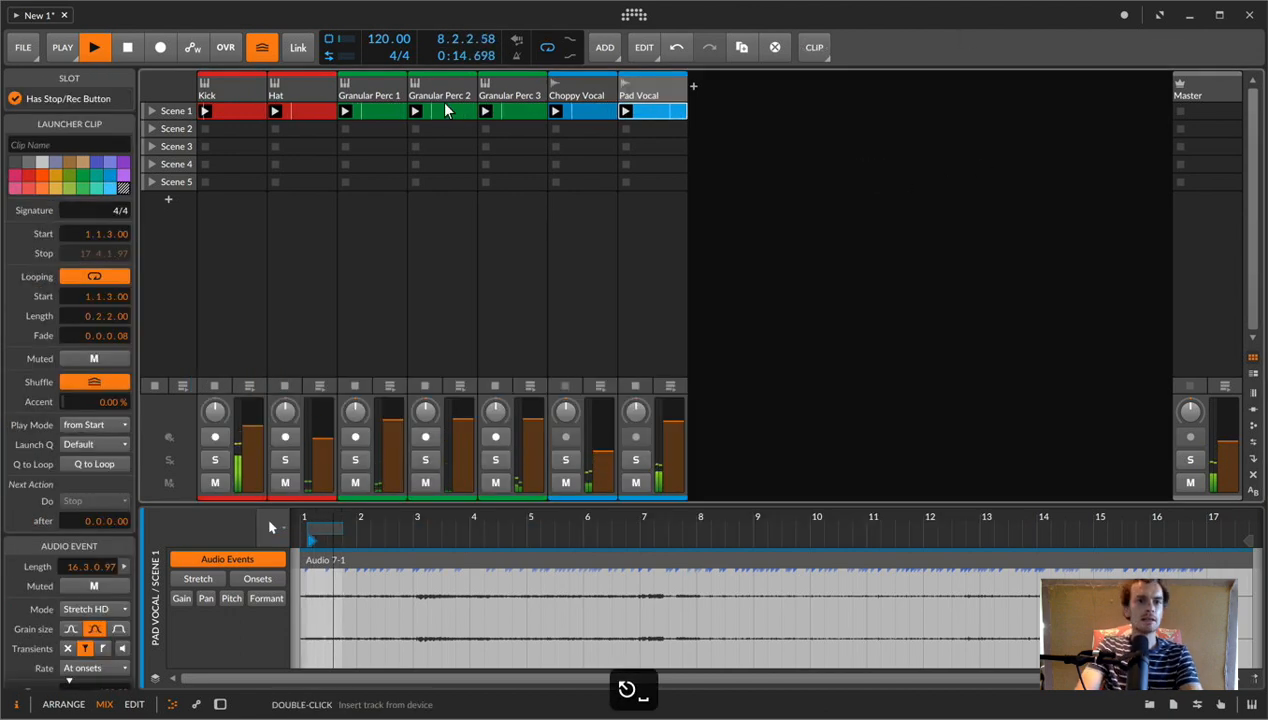
# - Search the samples for "bass am" without the Tutorial Sounds filter and select Bass_round_keyAmin_120bpm.wav
pyautogui.press('super+f')
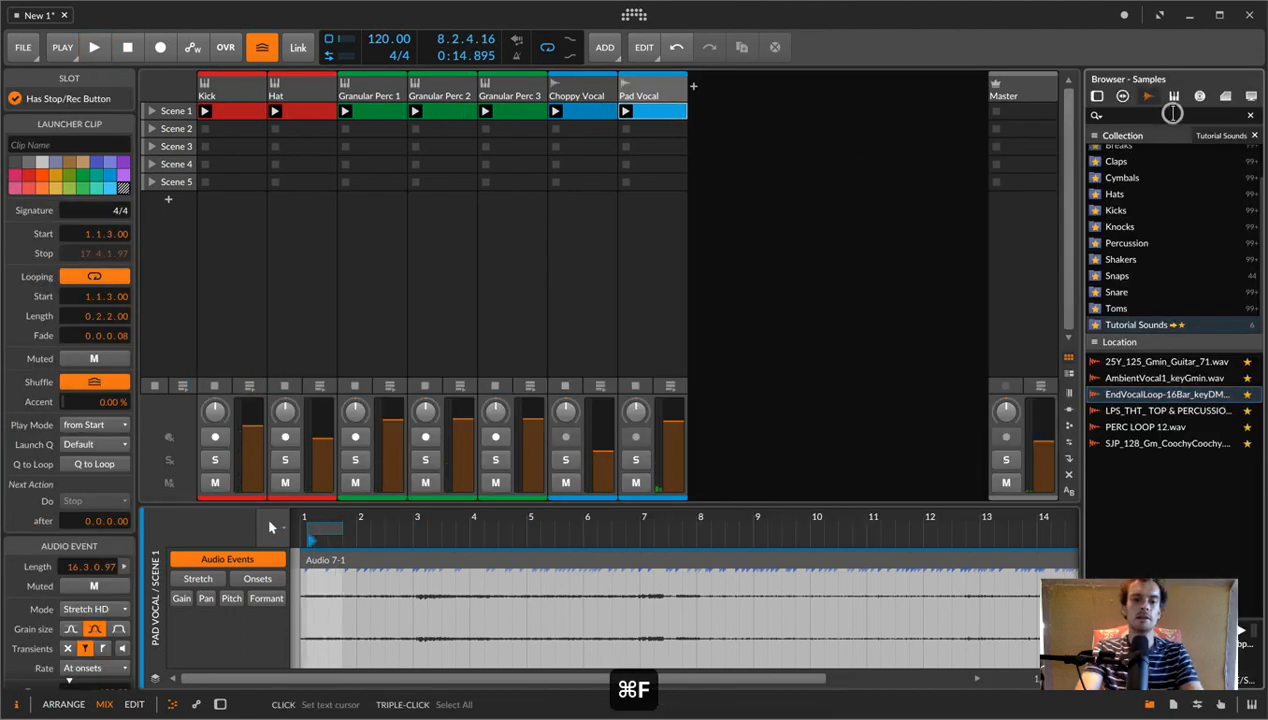
pyautogui.write('bass am')
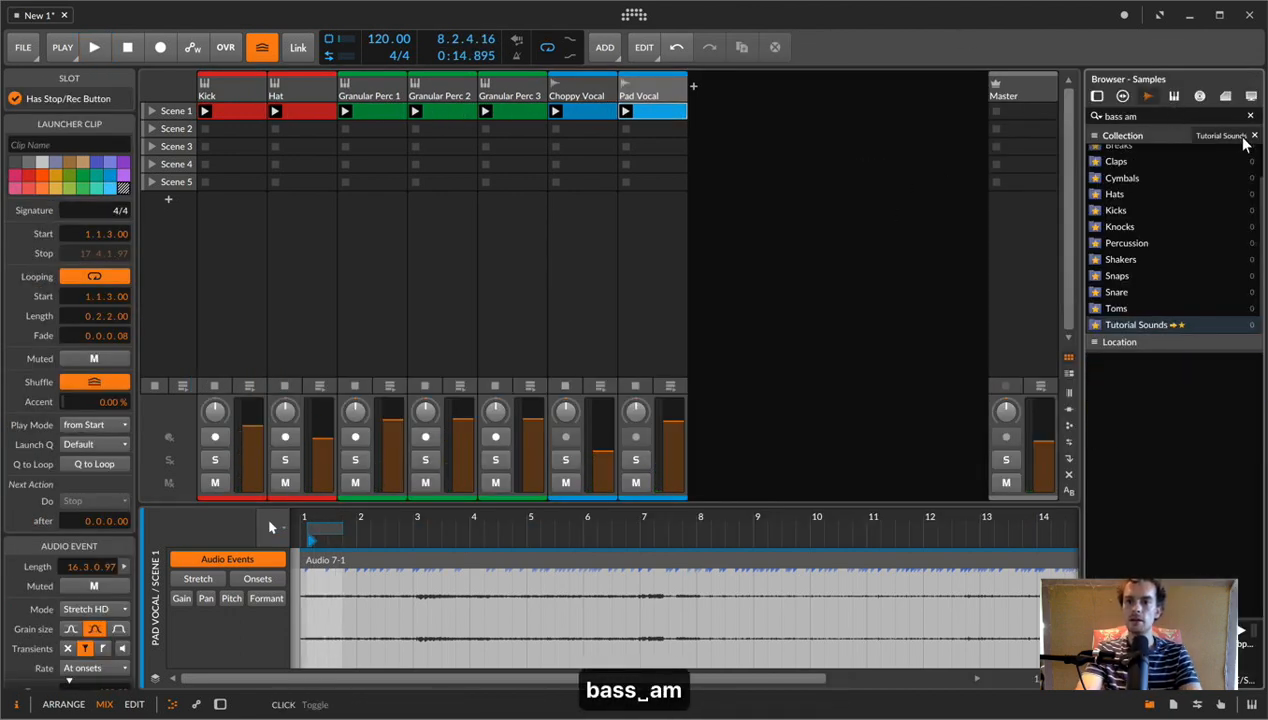
pyautogui.click(1254, 135)
pyautogui.click(1138, 444)
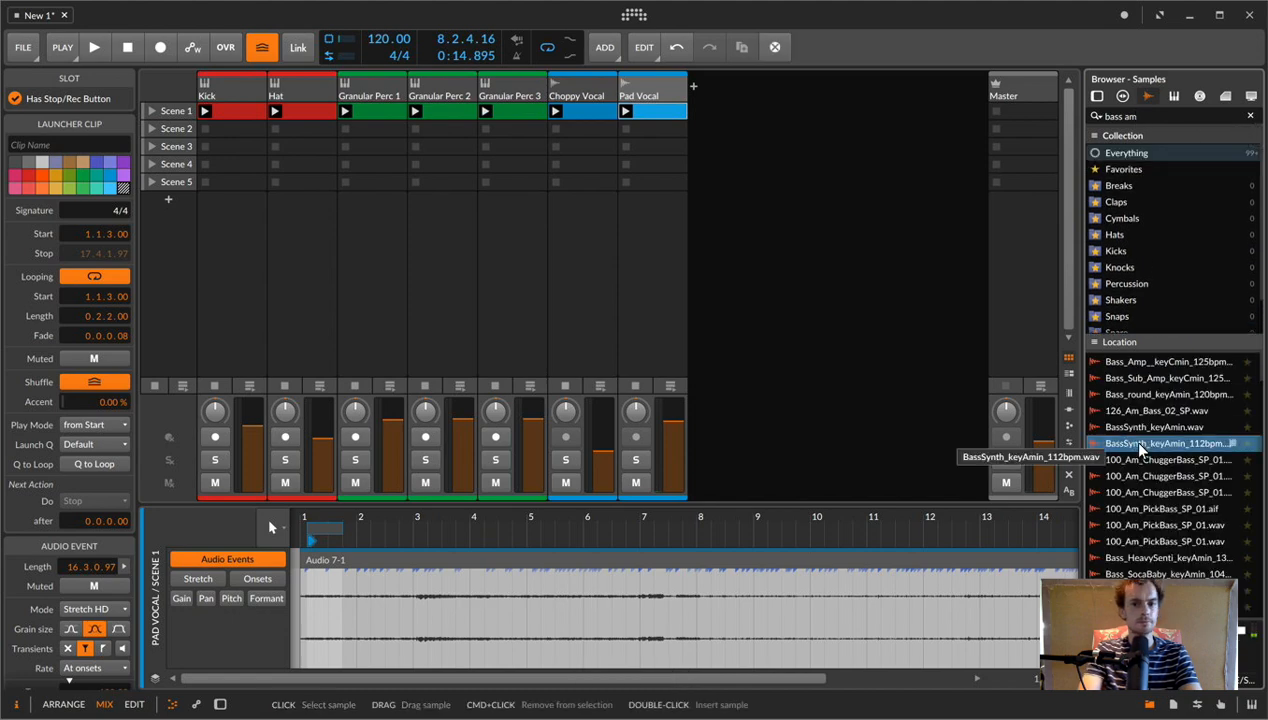
pyautogui.press('Up')
pyautogui.click(1153, 394)
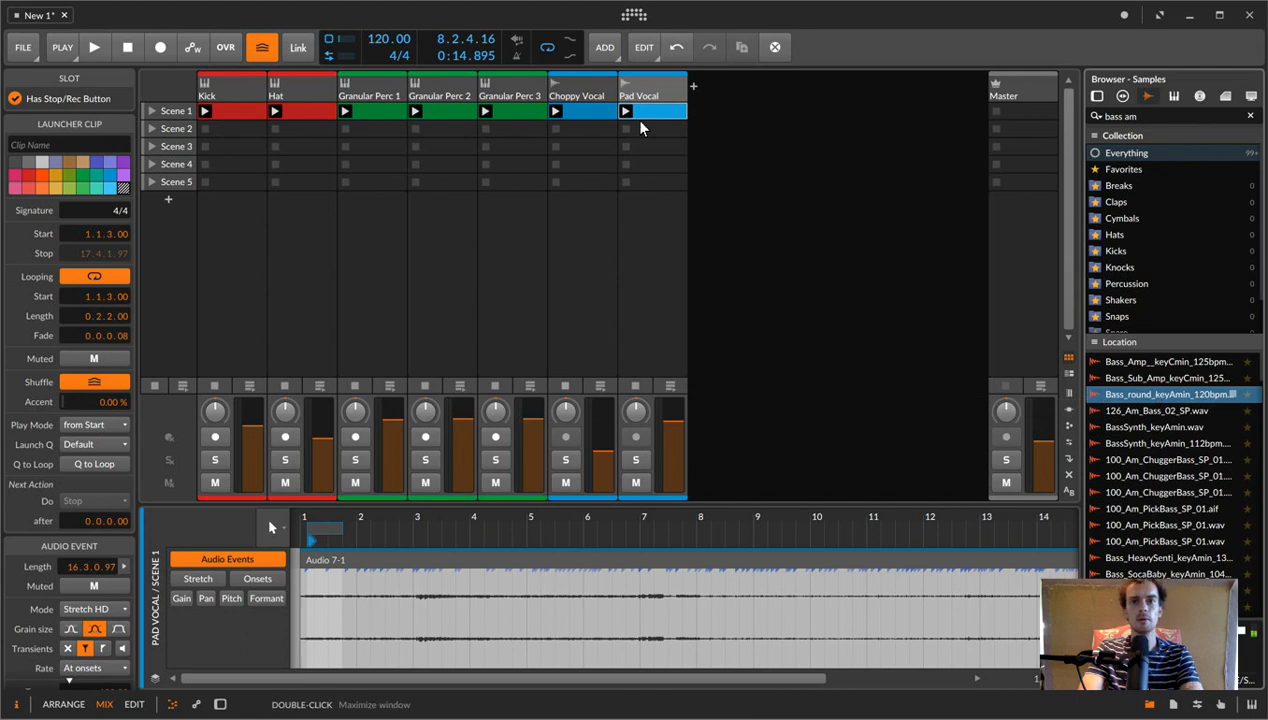
# - Add an instrument track after Pad Vocal and load Bass_round_keyAmin_120bpm.wav into it as a Sampler
pyautogui.click(645, 88)
pyautogui.press('shift+super+t')
pyautogui.doubleClick(720, 88)
pyautogui.press('space')
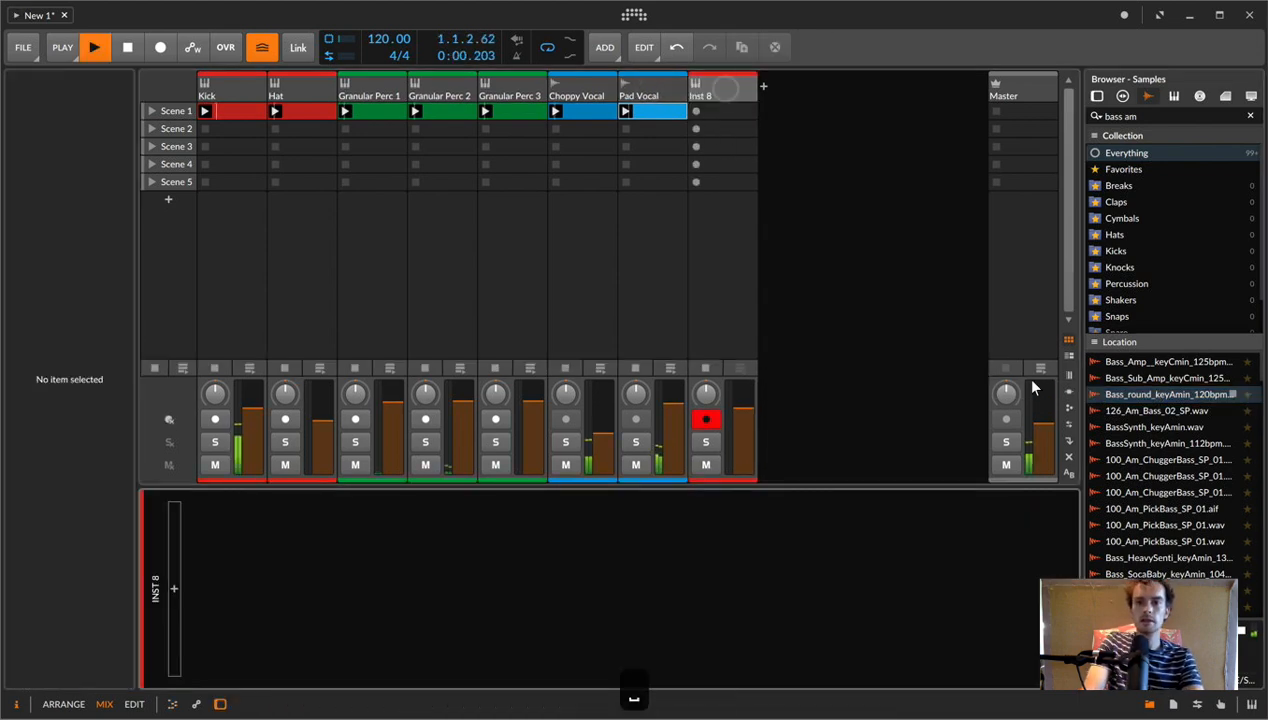
pyautogui.doubleClick(1150, 396)
pyautogui.click(703, 85)
pyautogui.press('space')
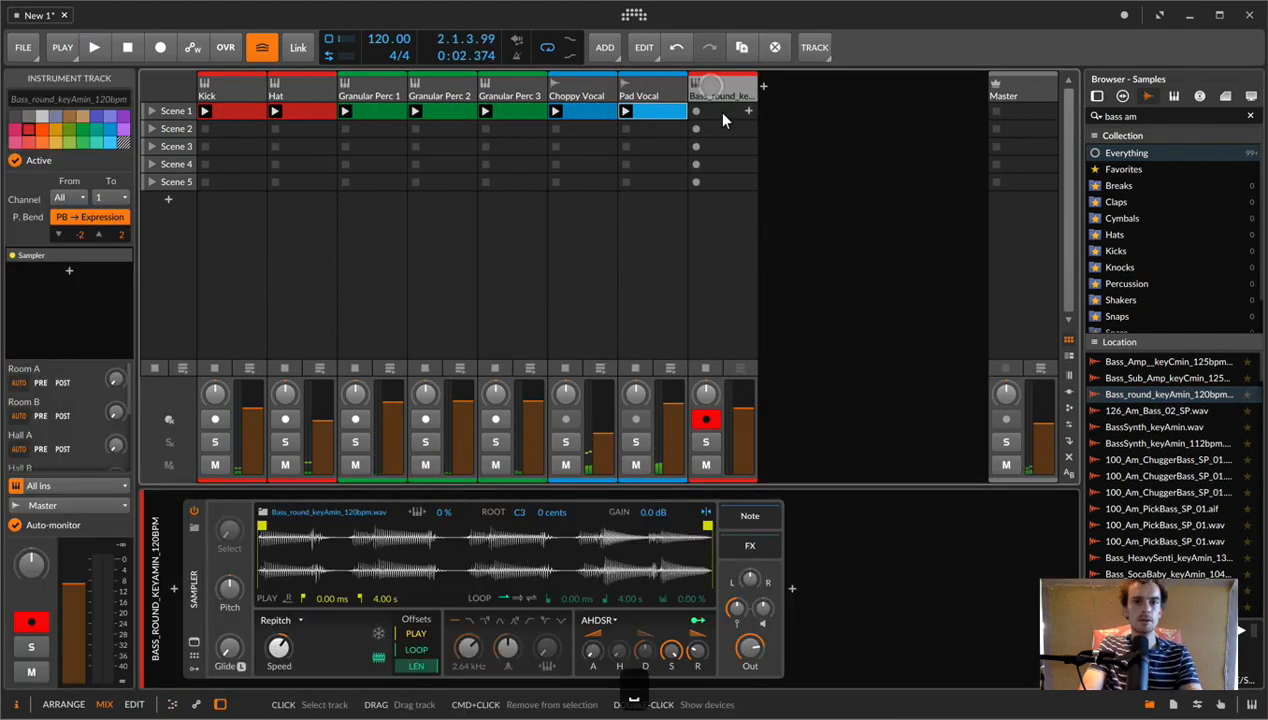
# - Create a bass clip in Scene 1 with a C2 note spanning the whole bar and launch it
pyautogui.click(722, 114)
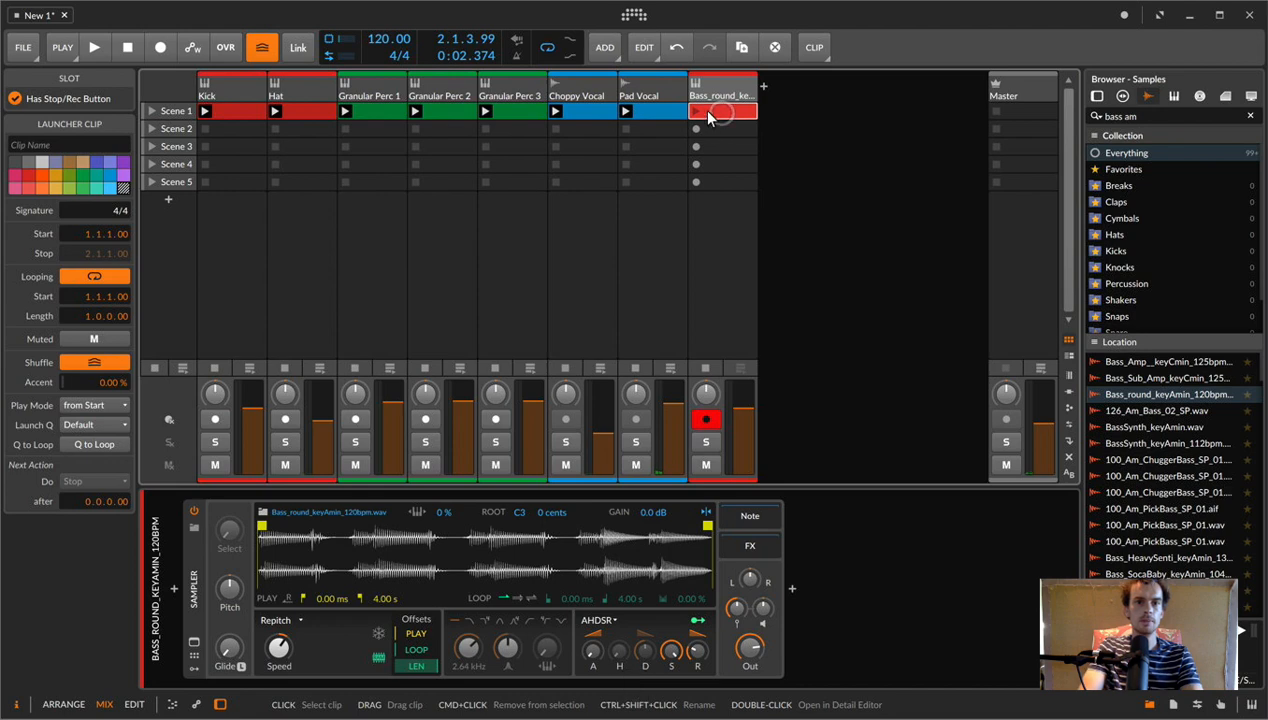
pyautogui.doubleClick(708, 116)
pyautogui.doubleClick(287, 604)
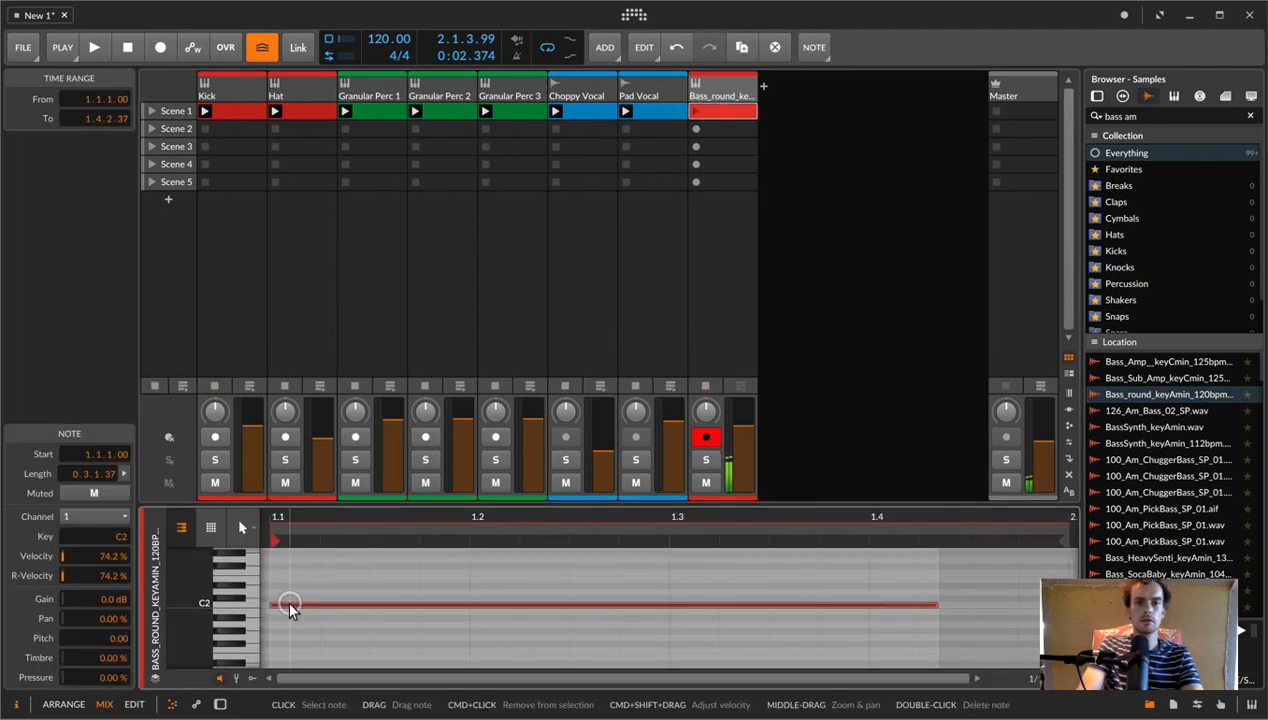
pyautogui.moveTo(934, 604); pyautogui.dragTo(1062, 604)
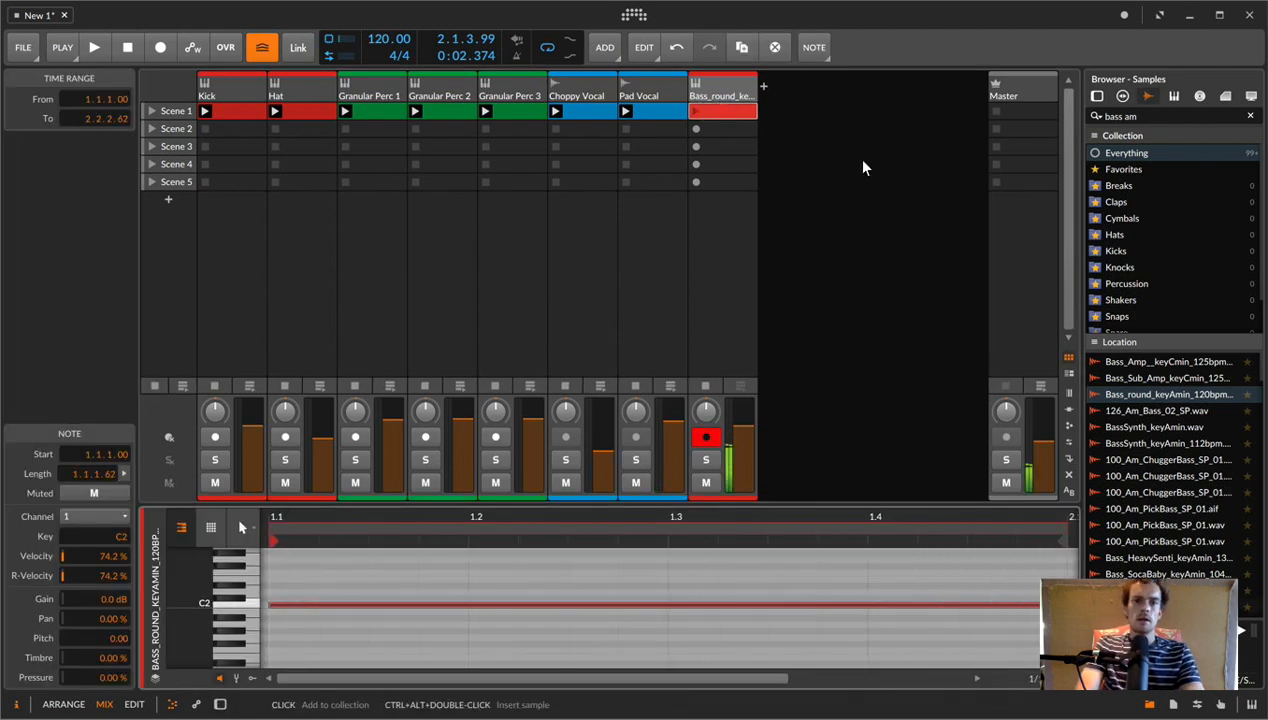
pyautogui.click(695, 111)
# - Switch the bass Sampler to Textures mode and freeze its playhead
pyautogui.doubleClick(700, 93)
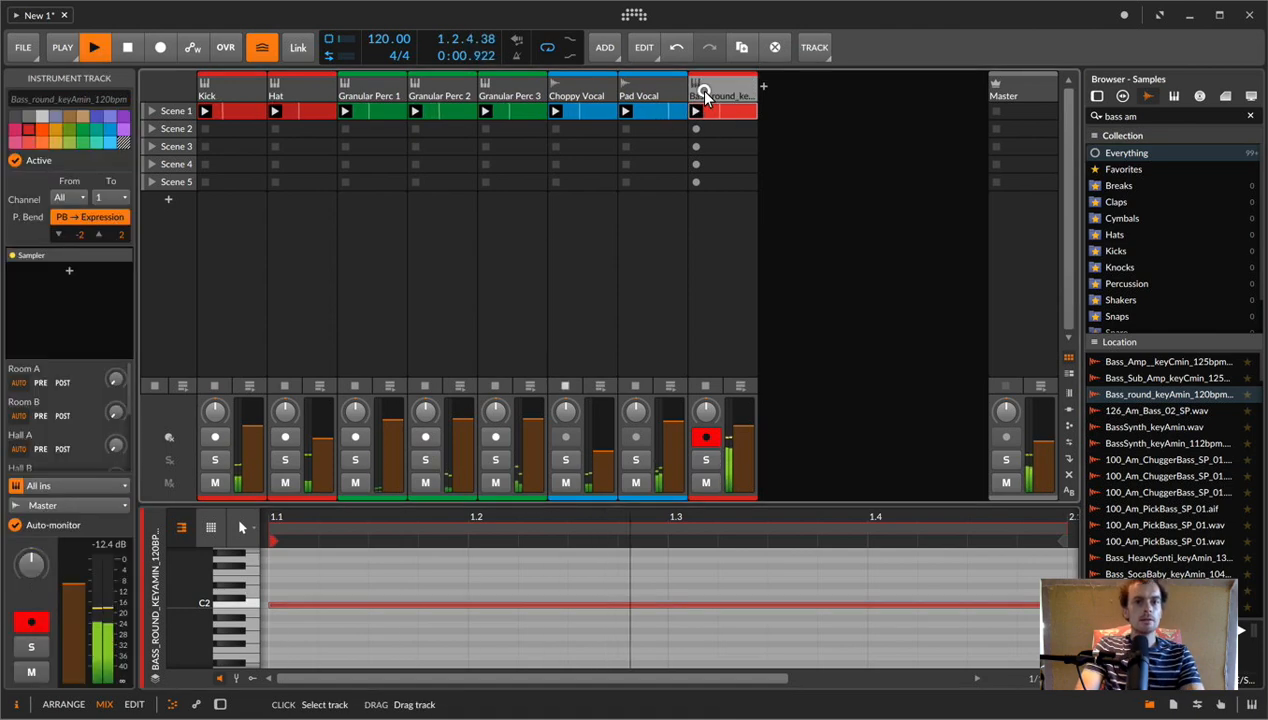
pyautogui.click(282, 620)
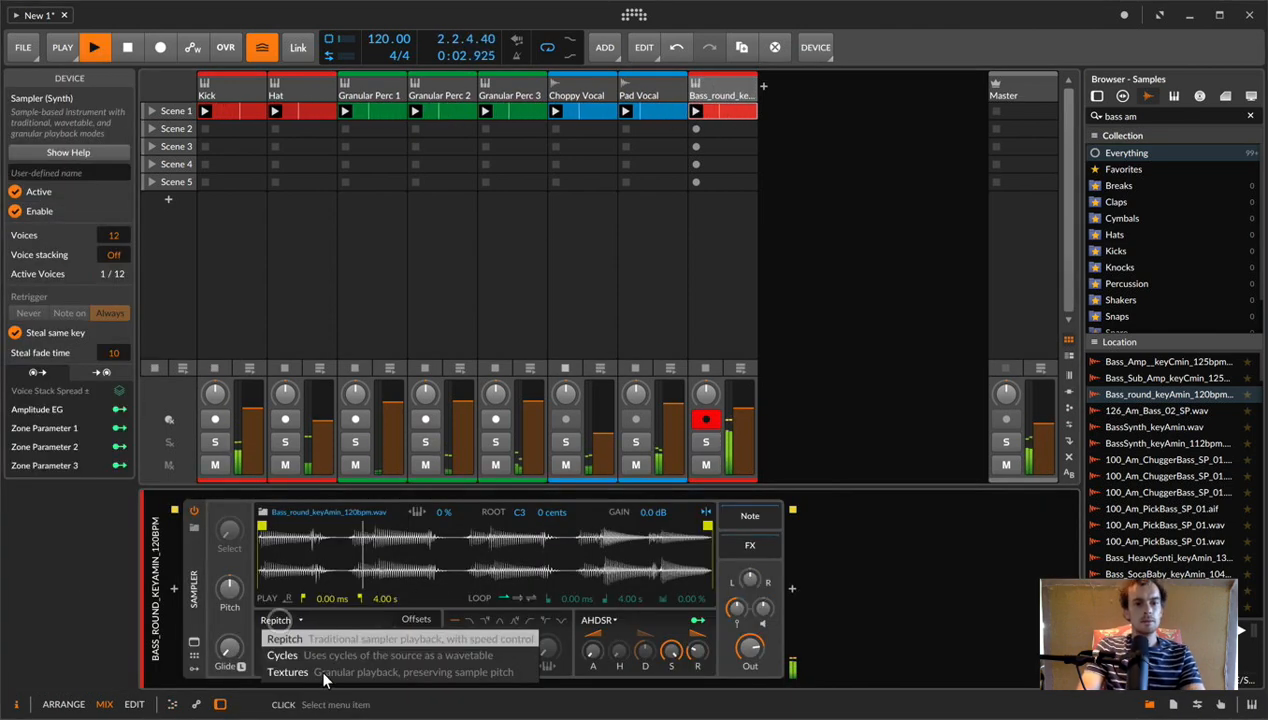
pyautogui.click(326, 672)
pyautogui.click(379, 634)
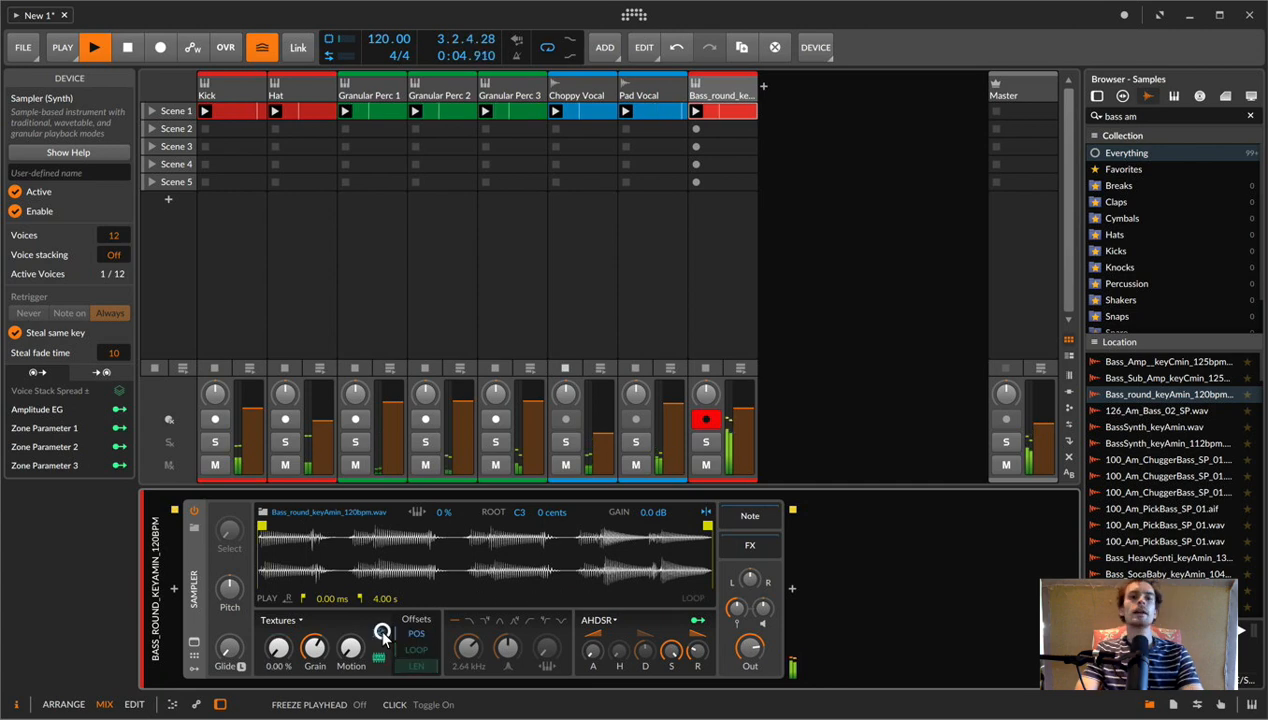
pyautogui.press('space')
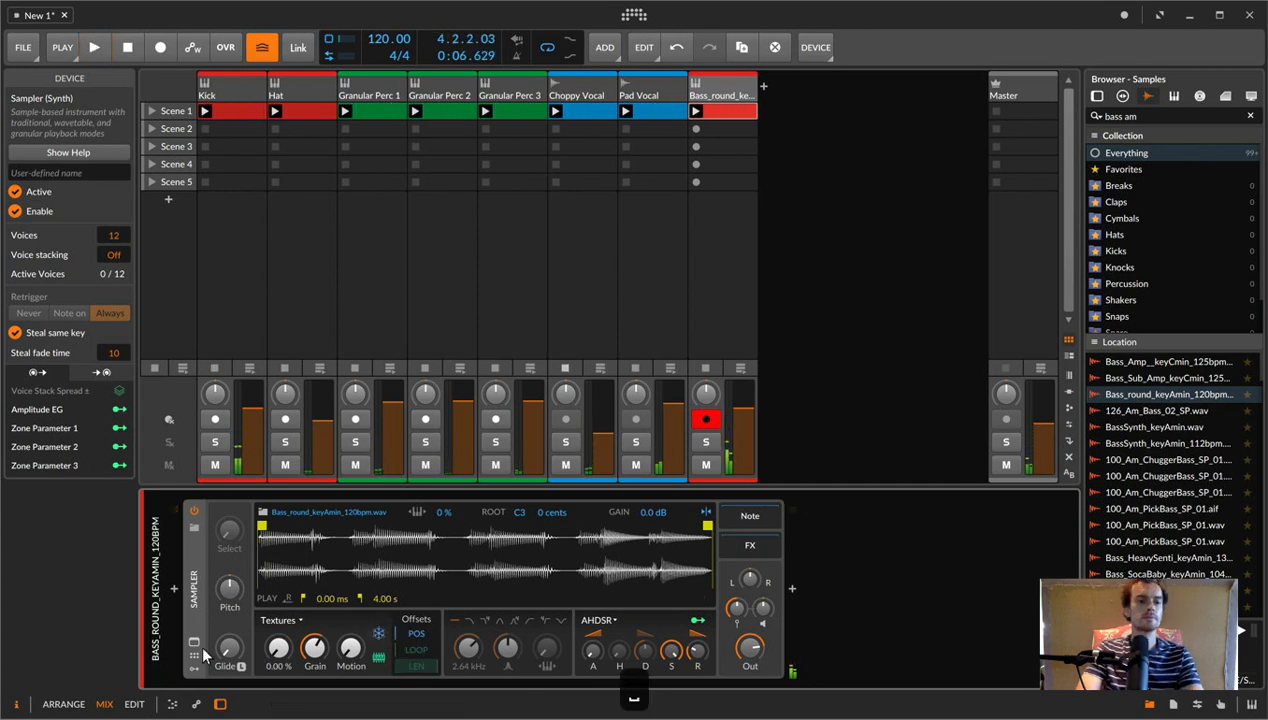
# - Add a Steps modulator to the bass Sampler and map it to the playhead position with an amount of 1.000
pyautogui.click(194, 667)
pyautogui.click(216, 528)
pyautogui.write('st')
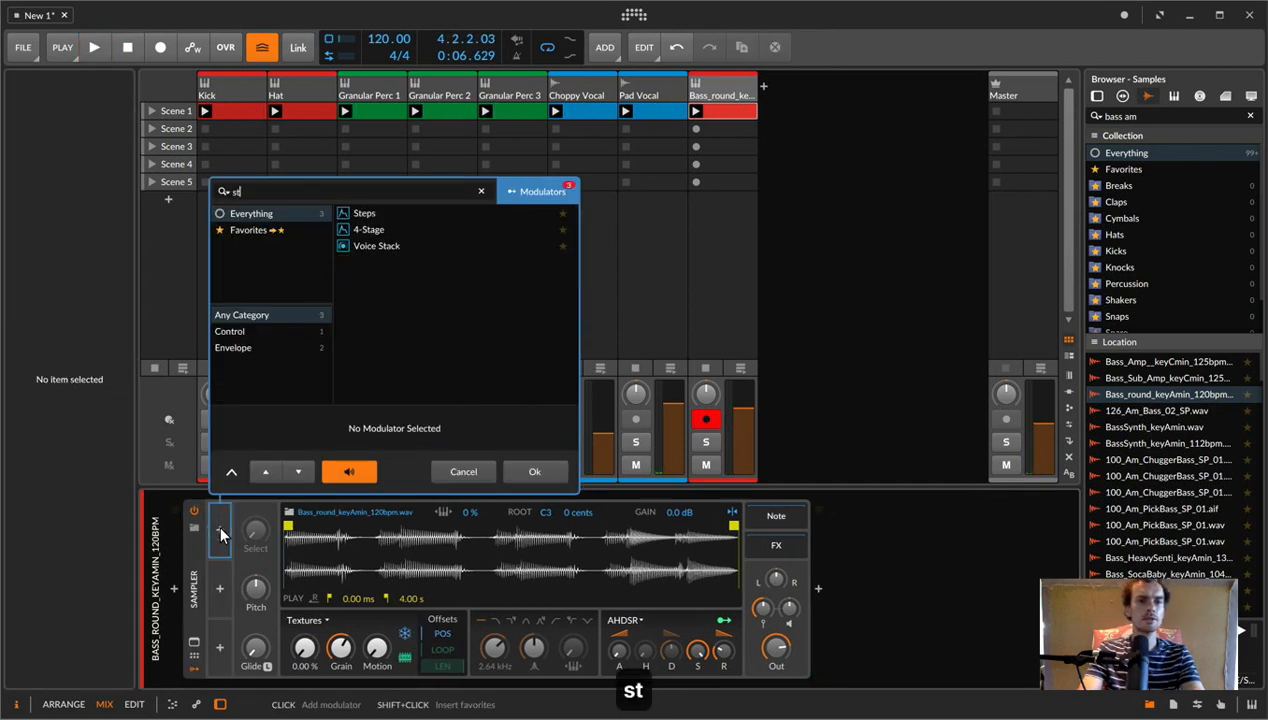
pyautogui.press('Down')
pyautogui.press('Return')
pyautogui.click(237, 552)
pyautogui.moveTo(338, 648); pyautogui.dragTo(338, 560)
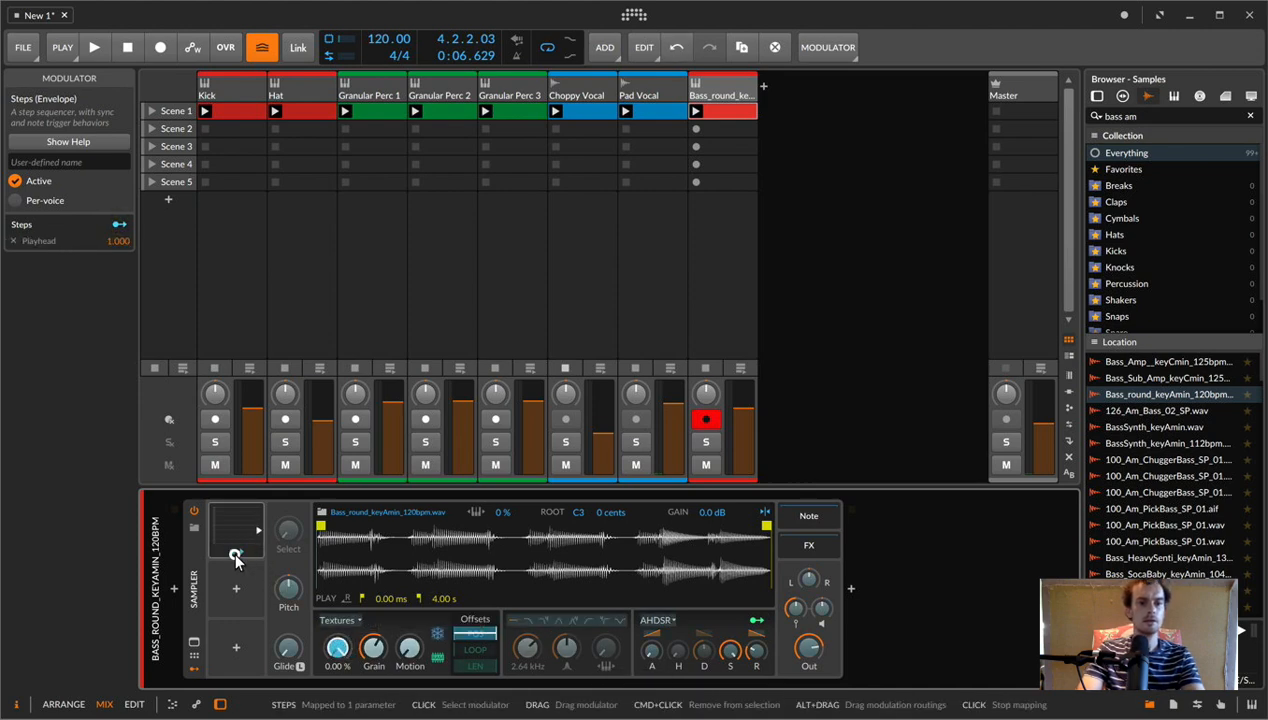
# - Insert an Arpeggiator before the Sampler on the bass track
pyautogui.click(172, 587)
pyautogui.write('arp')
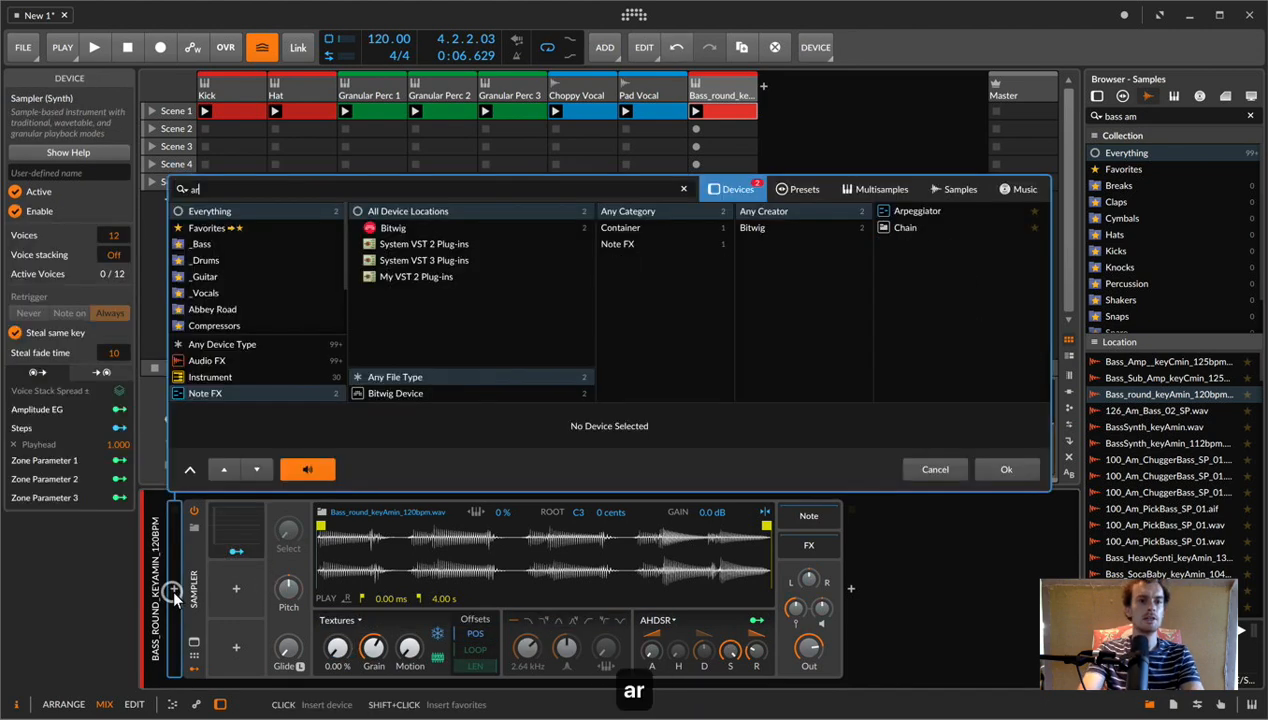
pyautogui.press('Down')
pyautogui.press('Return')
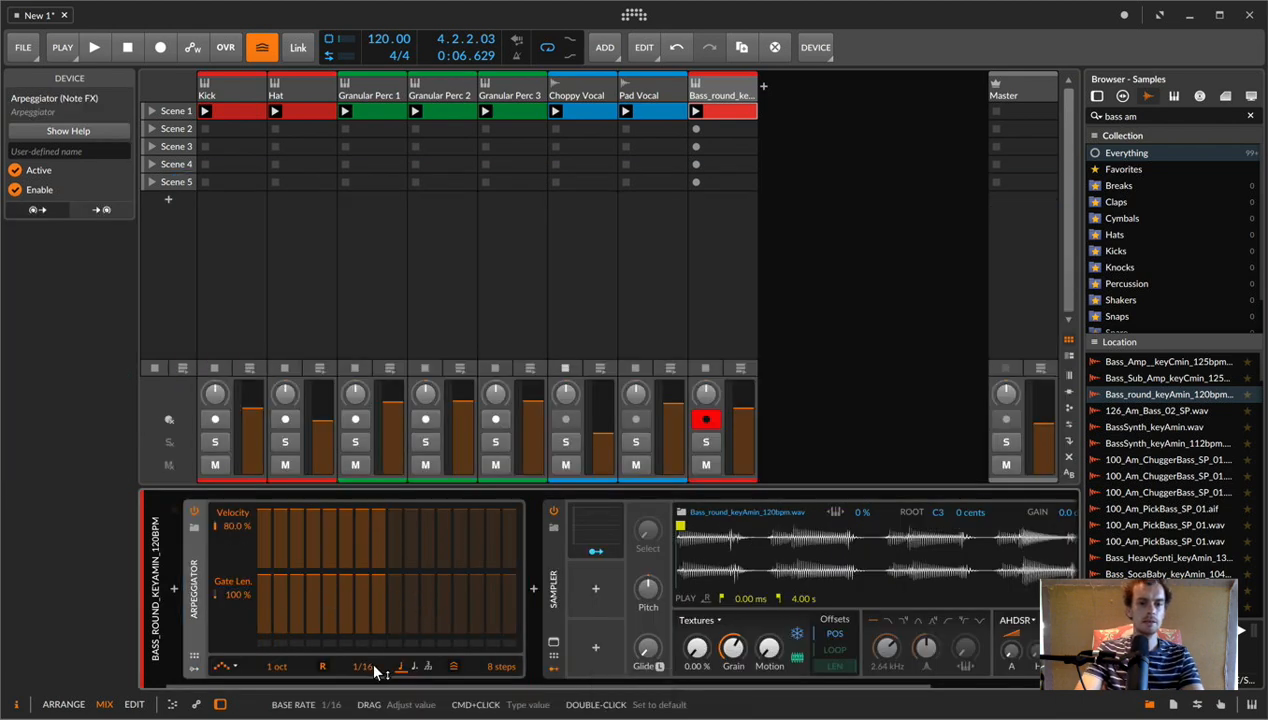
# - Shape a 6-step Arpeggiator pattern with varied velocities and minimal gate lengths on the first and fourth steps
pyautogui.moveTo(485, 678); pyautogui.dragTo(500, 678)
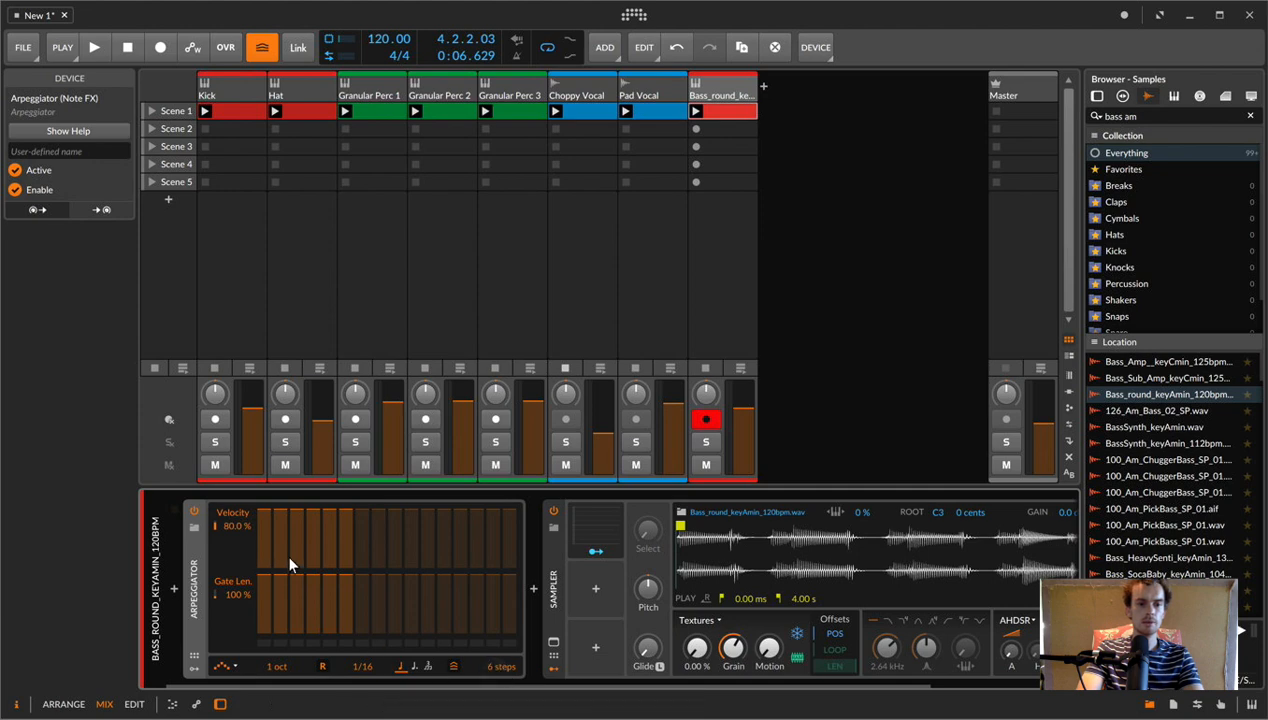
pyautogui.moveTo(261, 524)
pyautogui.mouseDown()
pyautogui.moveTo(275, 538)
pyautogui.moveTo(320, 521)
pyautogui.moveTo(347, 553)
pyautogui.mouseUp()
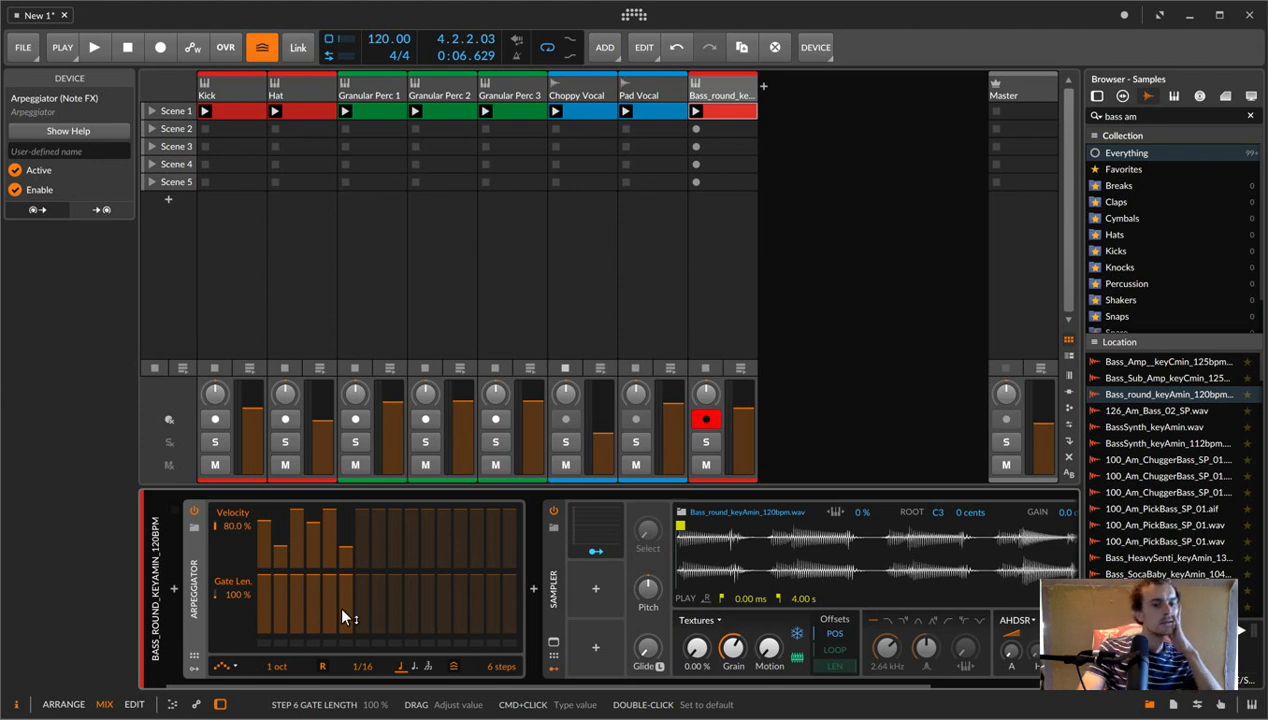
pyautogui.moveTo(258, 603); pyautogui.dragTo(266, 640)
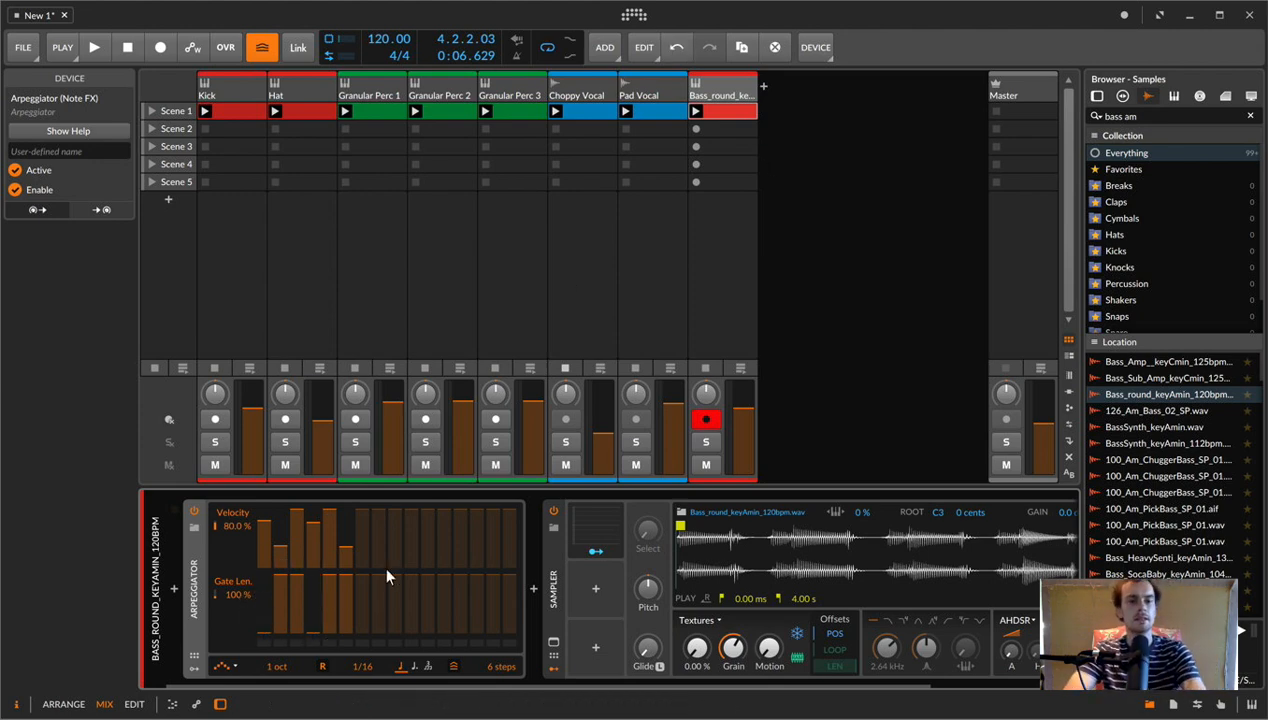
# - Start playback and raise the bass Sampler's grain size to about 62 ms
pyautogui.press('space')
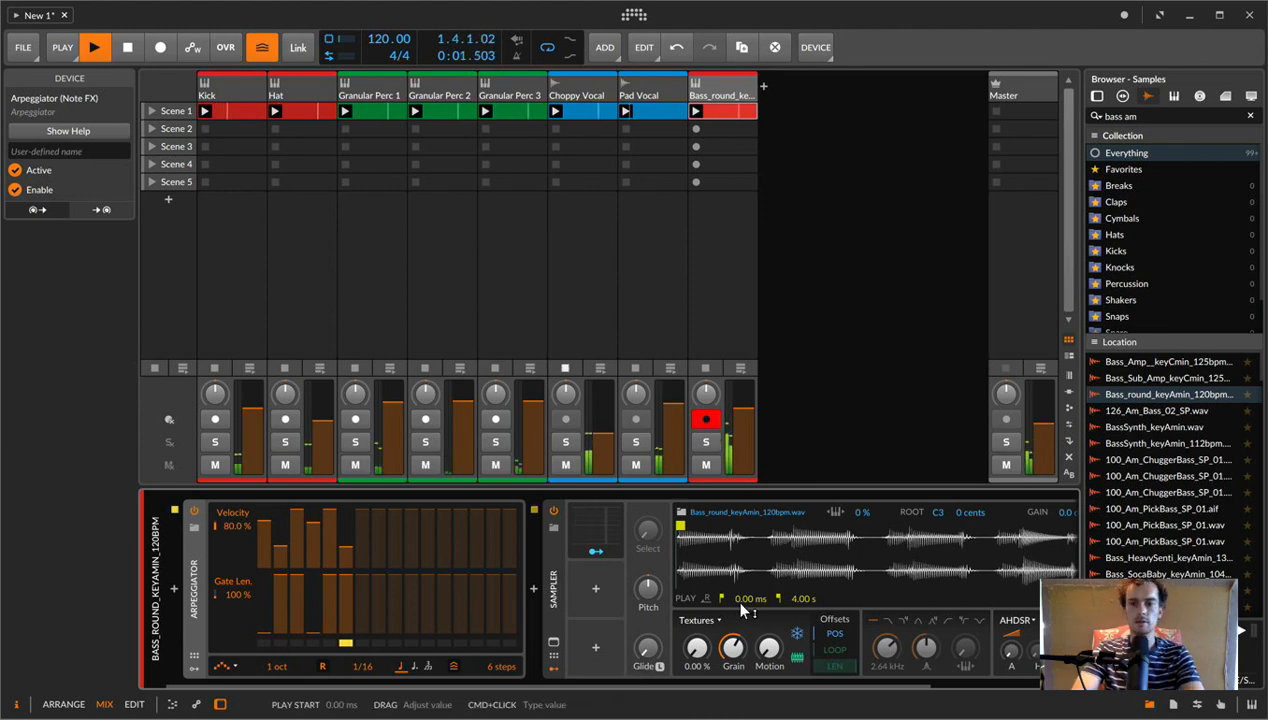
pyautogui.hscroll(3, 741, 605)
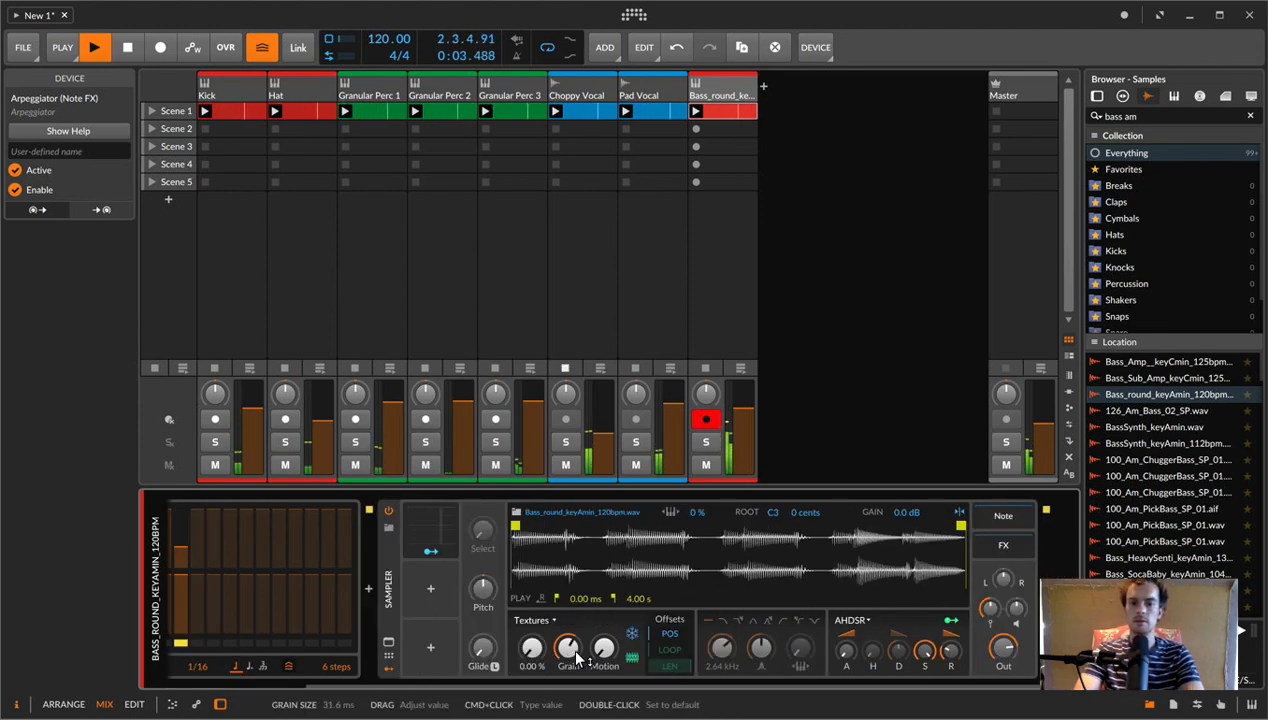
pyautogui.moveTo(576, 656); pyautogui.dragTo(576, 656)
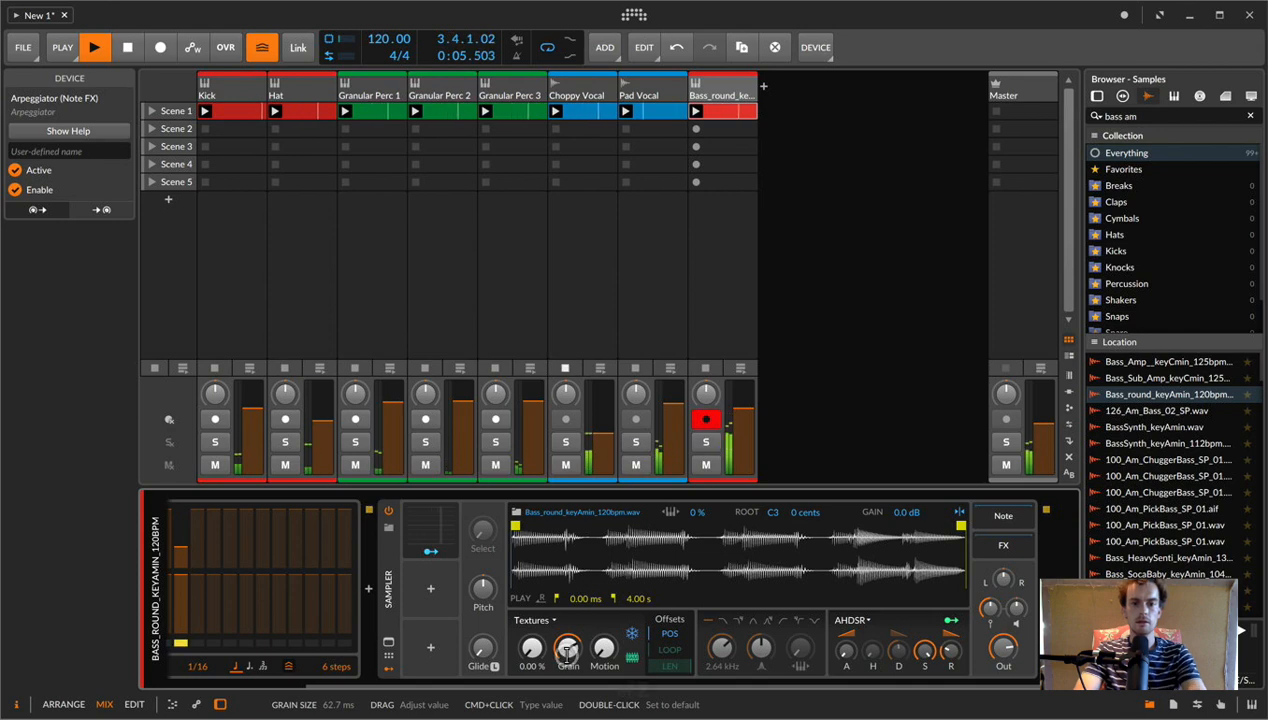
# - Randomize the Steps modulator's 16-step pattern and restart playback
pyautogui.click(452, 530)
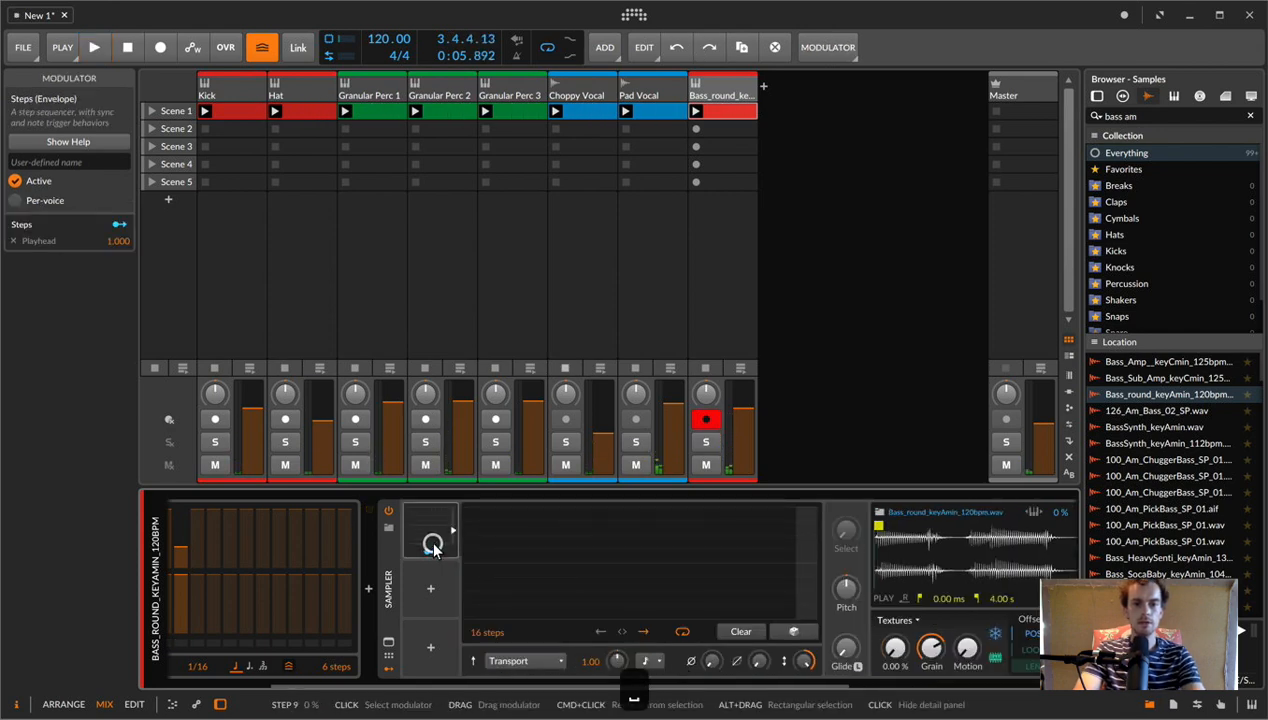
pyautogui.click(790, 632)
pyautogui.press('space')
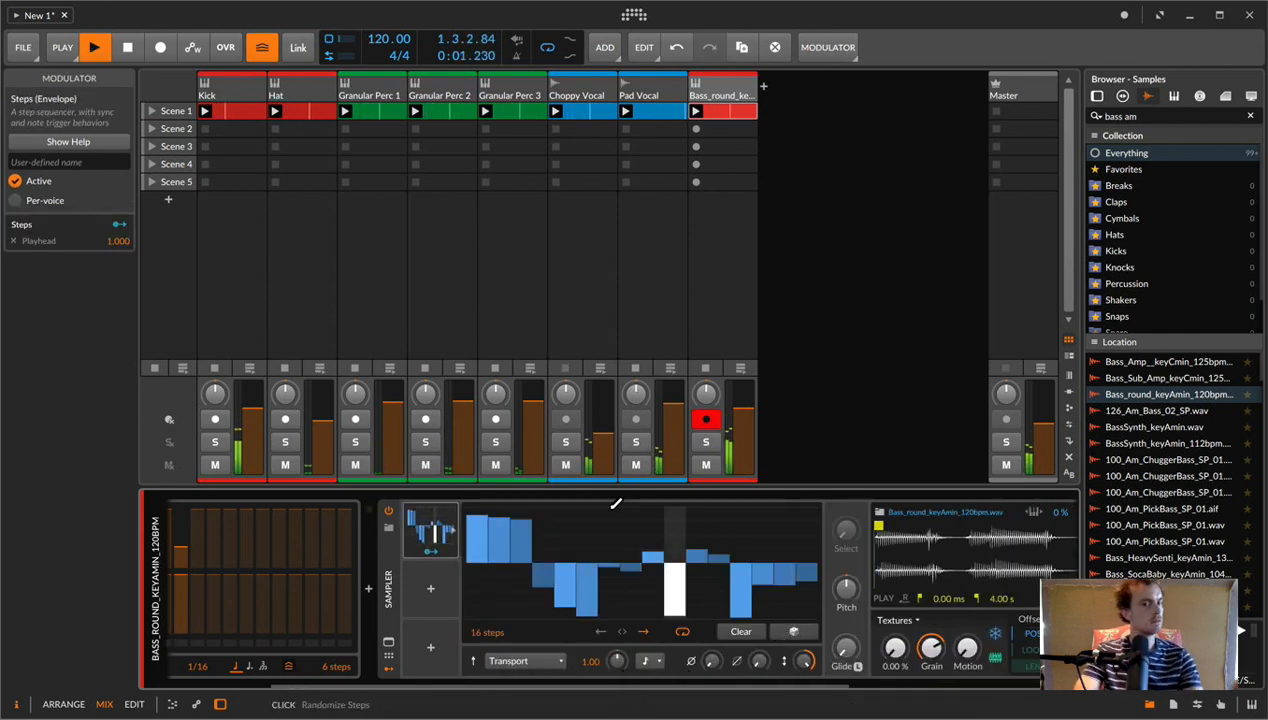
# - Adjust the bass Sampler's AHDSR envelope and mute the Pad Vocal and Choppy Vocal tracks
pyautogui.hscroll(5, 790, 648)
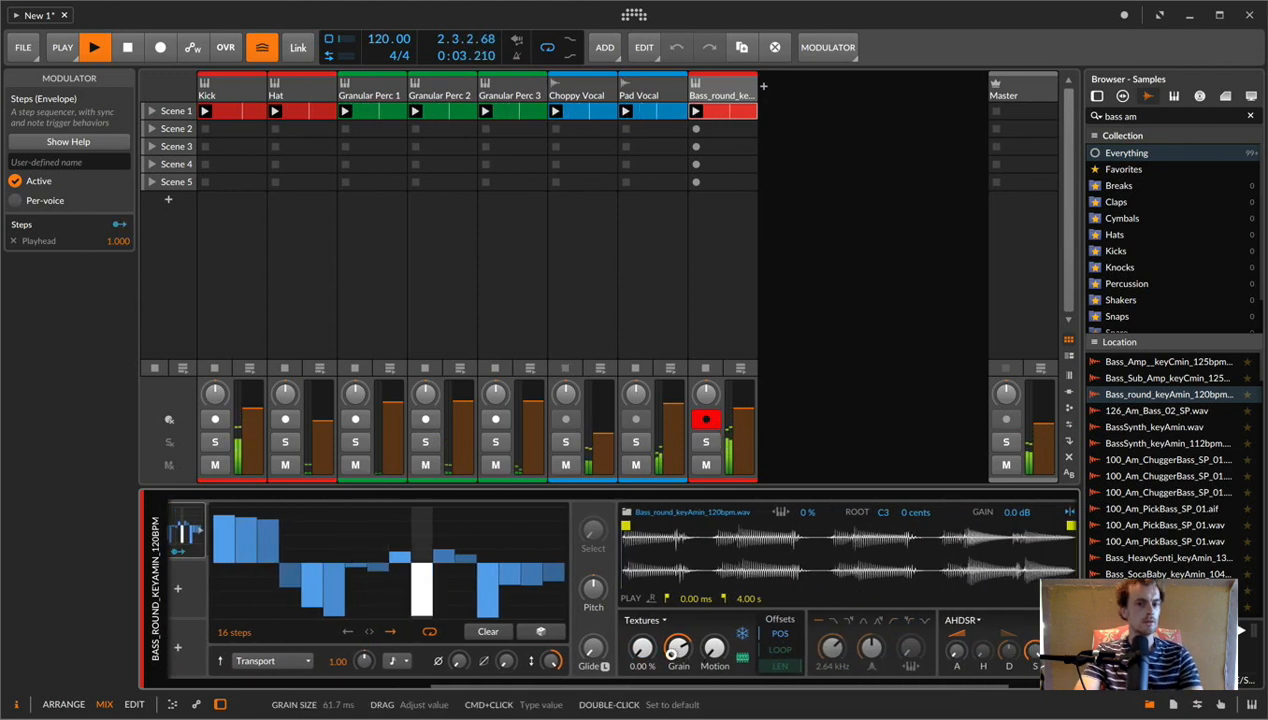
pyautogui.click(1019, 646)
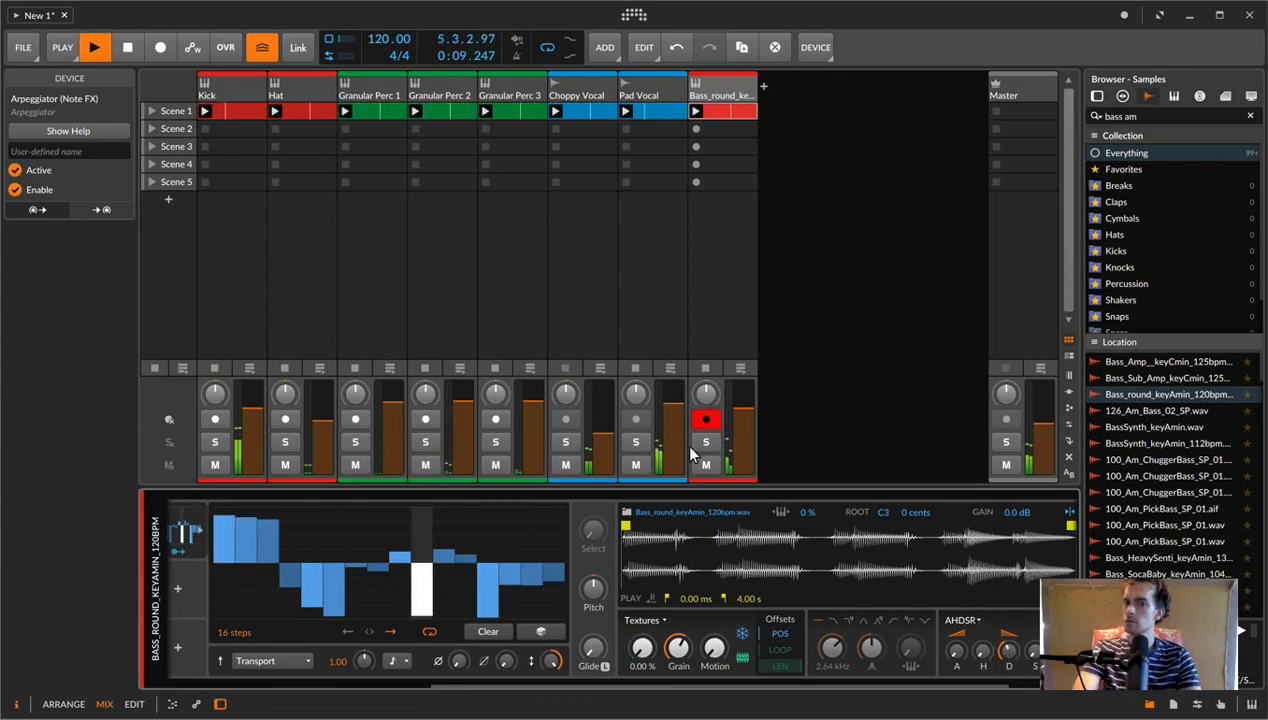
pyautogui.click(636, 464)
pyautogui.click(565, 466)
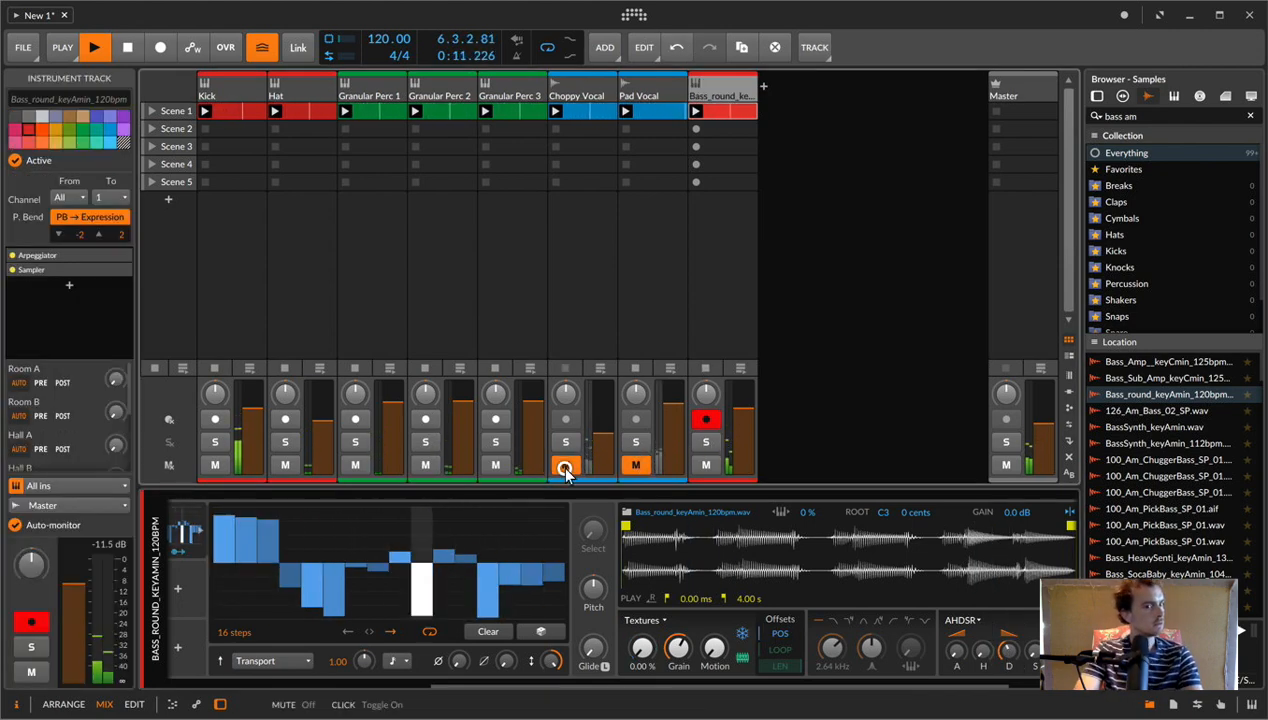
# - Enable the bass Sampler's low-pass filter with a cutoff of about 275 Hz and briefly solo the bass track
pyautogui.hscroll(2, 648, 560)
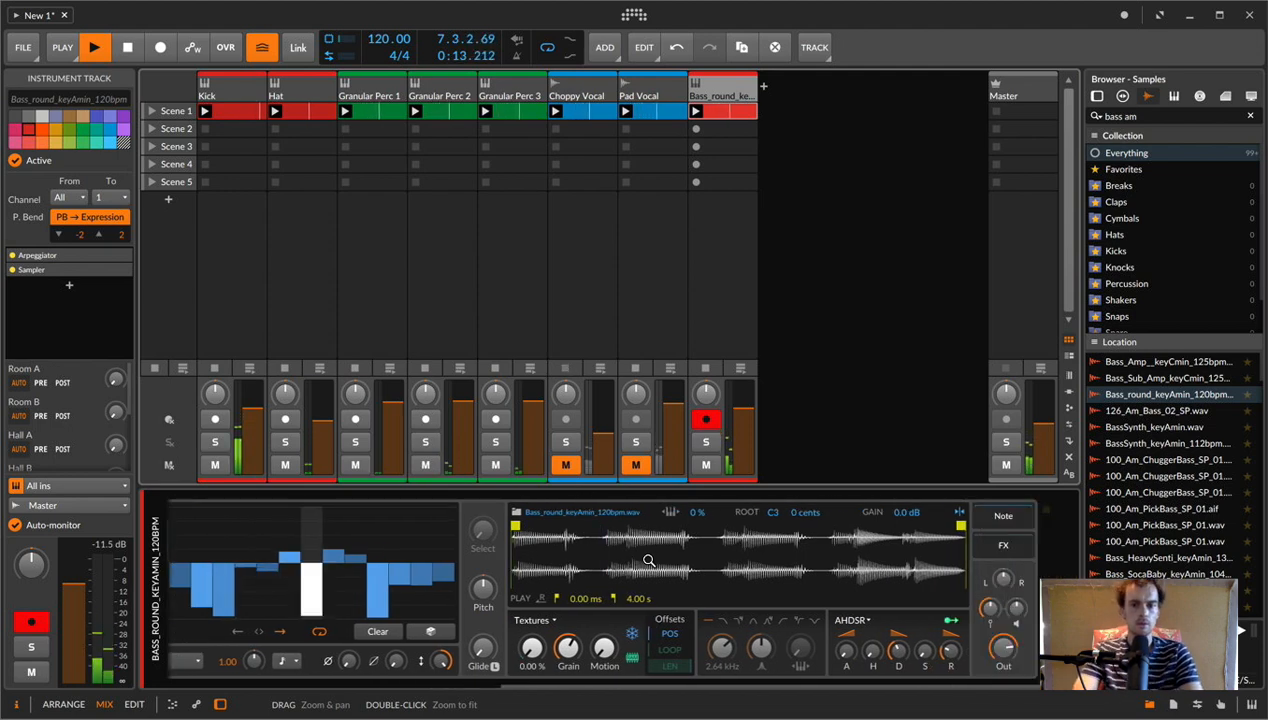
pyautogui.click(726, 620)
pyautogui.moveTo(722, 642); pyautogui.dragTo(720, 690)
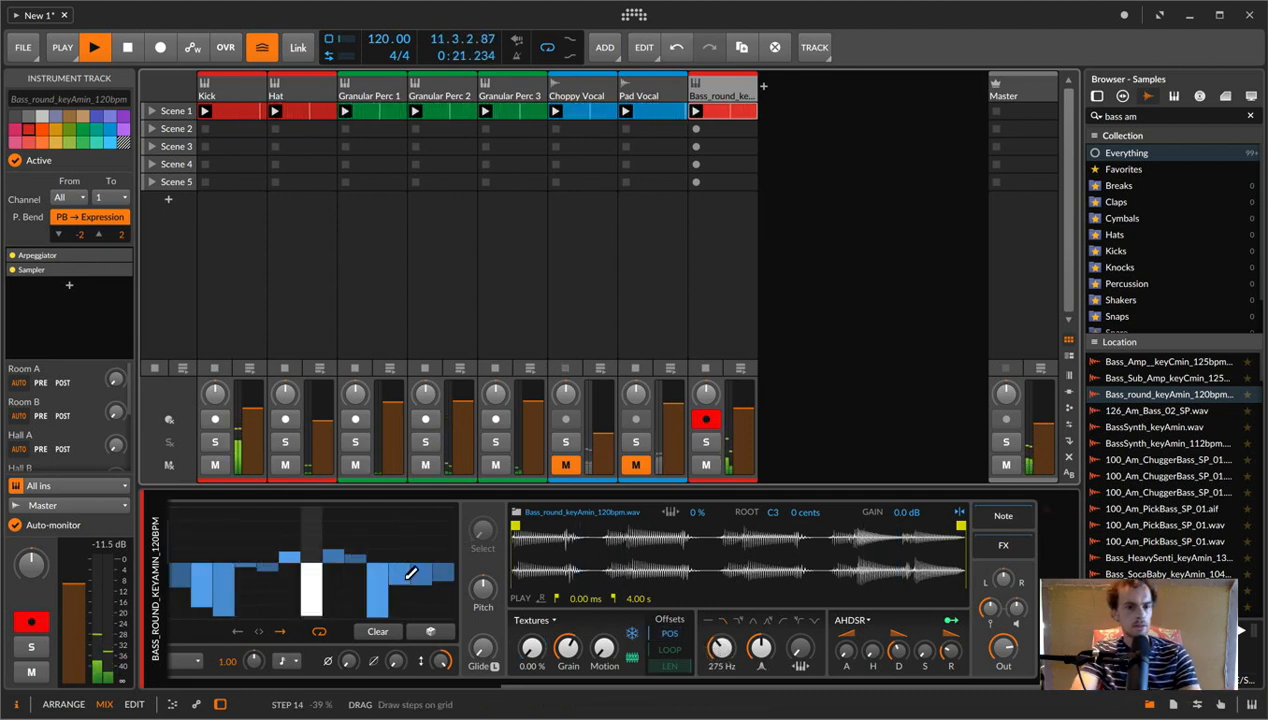
pyautogui.click(705, 442)
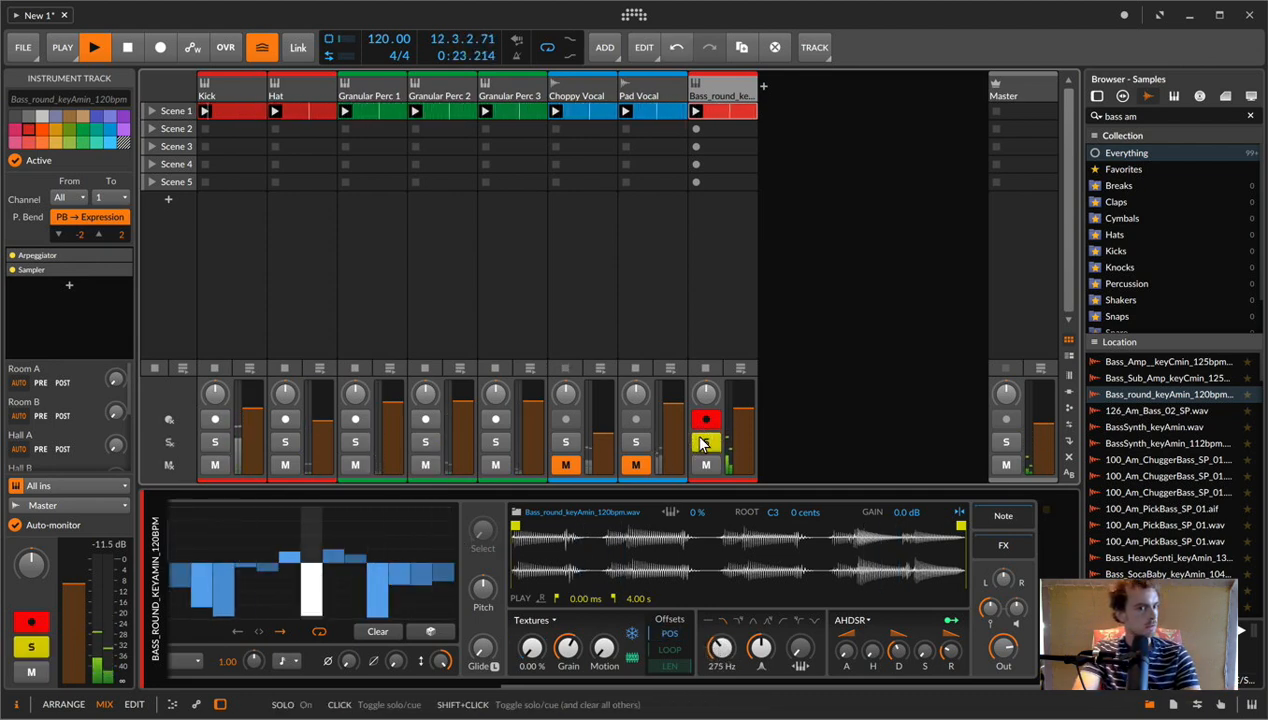
pyautogui.click(705, 442)
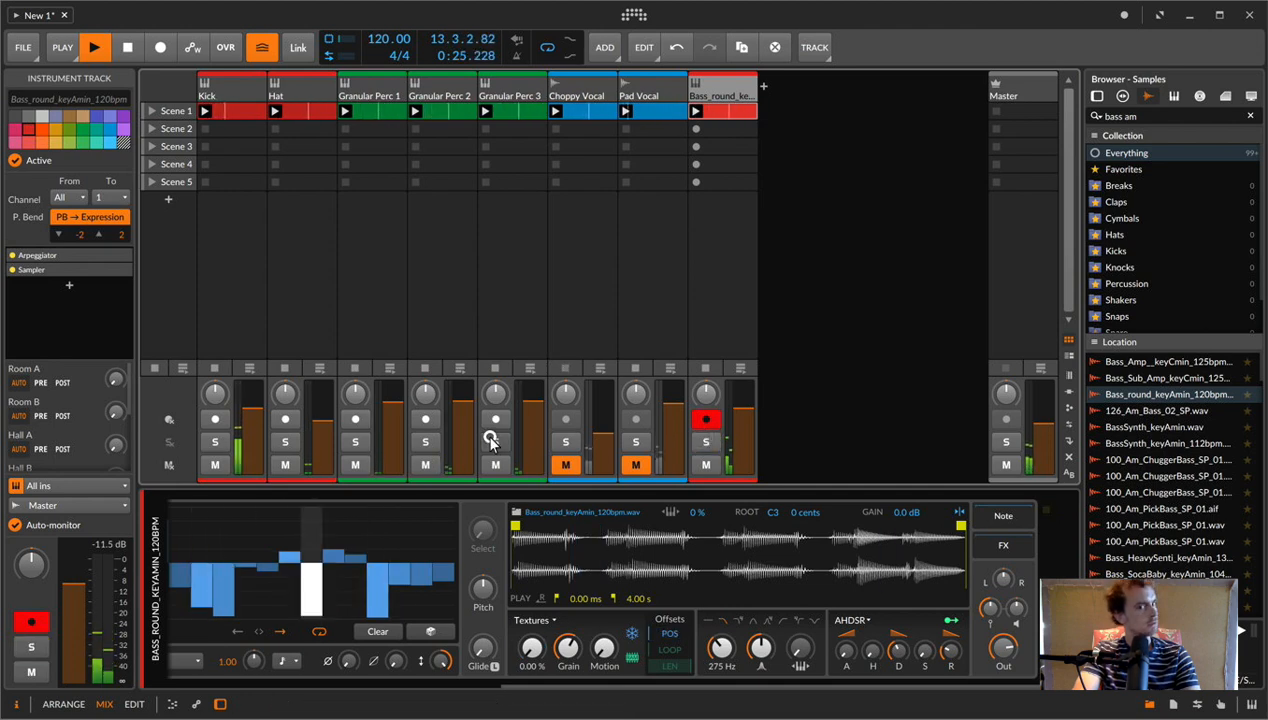
# - With Granular Perc 3 soloed, redraw steps 12, 13, 15 and 16 of its Sampler's Steps modulator, ending the solo when done
pyautogui.click(495, 441)
pyautogui.doubleClick(508, 113)
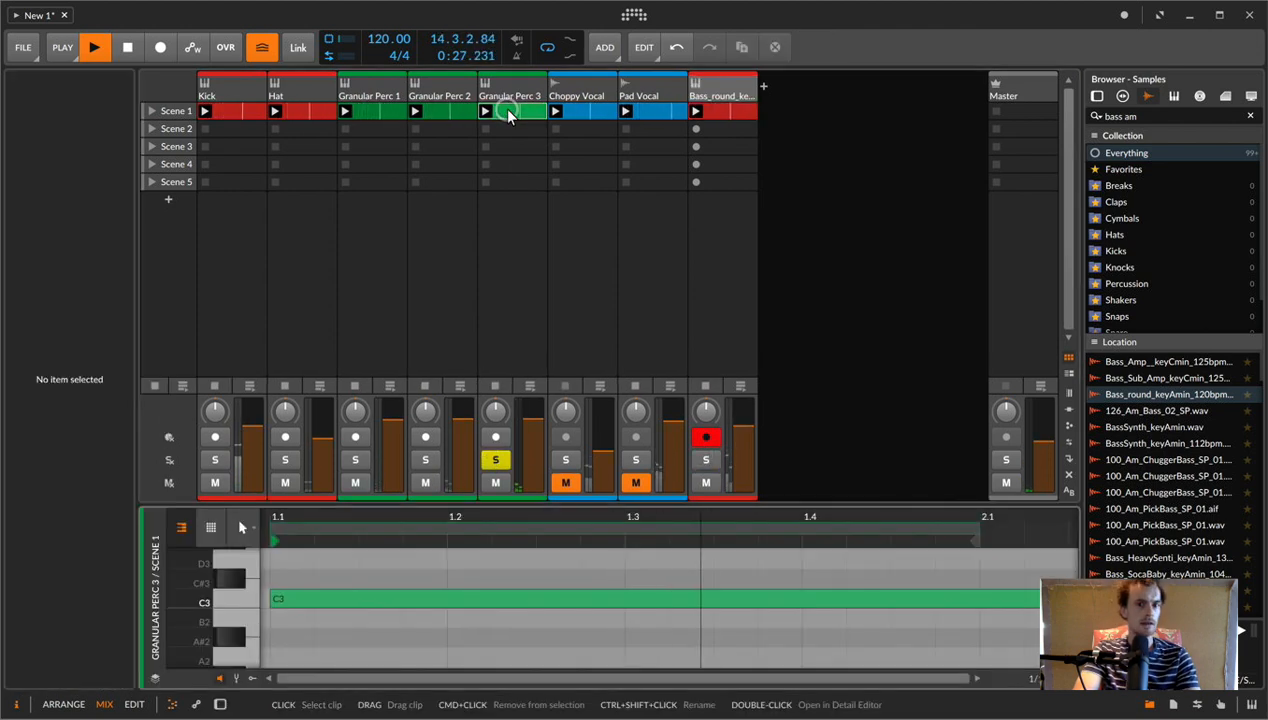
pyautogui.doubleClick(508, 91)
pyautogui.hscroll(2, 672, 584)
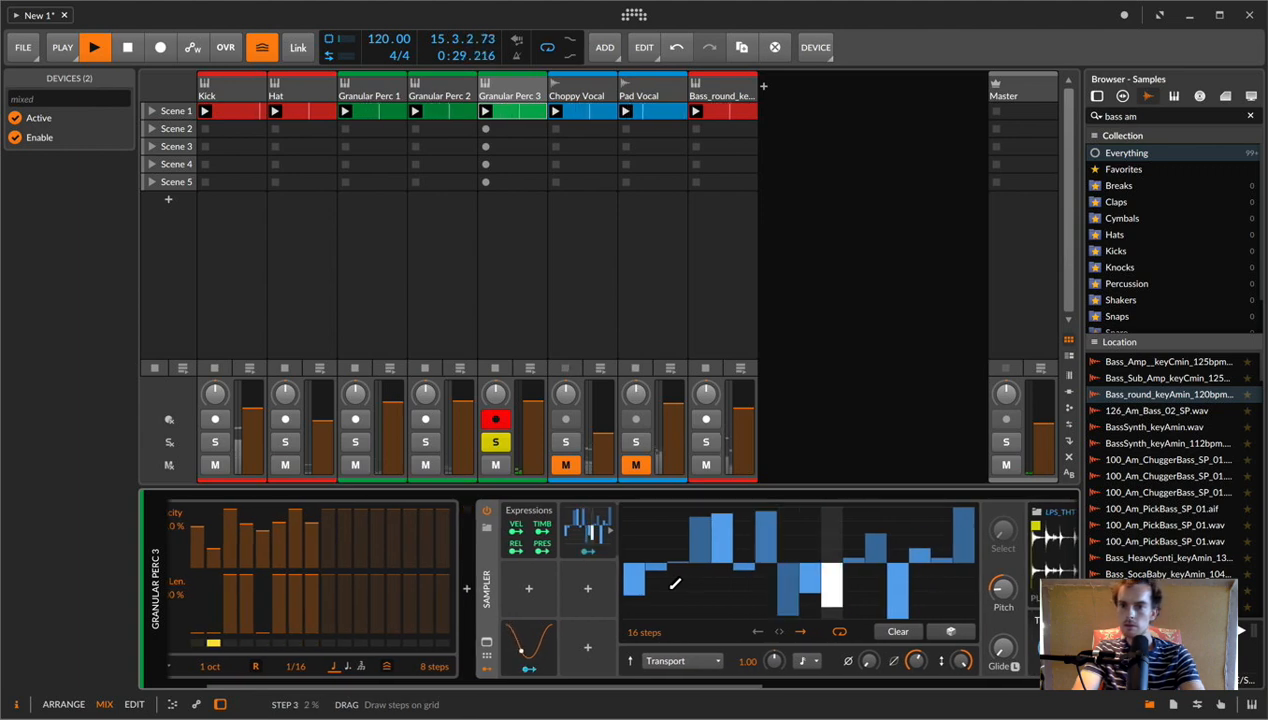
pyautogui.moveTo(880, 585); pyautogui.dragTo(877, 705)
pyautogui.moveTo(966, 604); pyautogui.dragTo(966, 716)
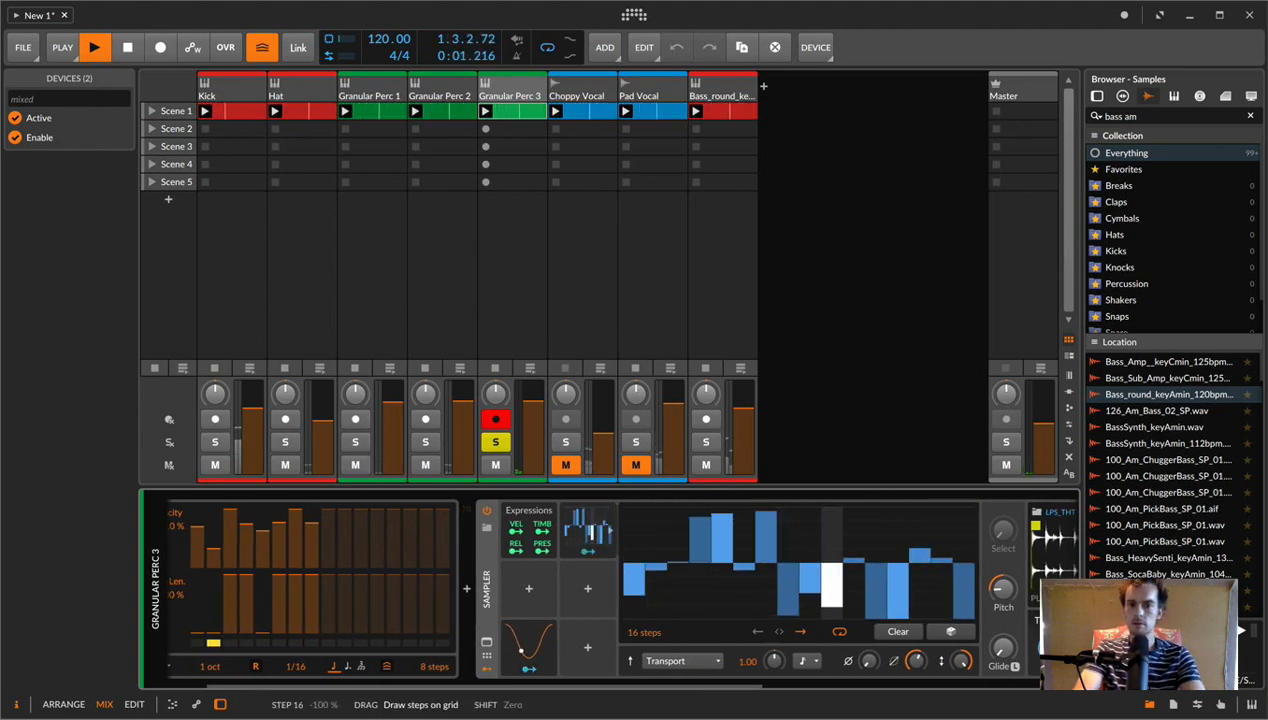
pyautogui.moveTo(903, 542); pyautogui.dragTo(901, 113)
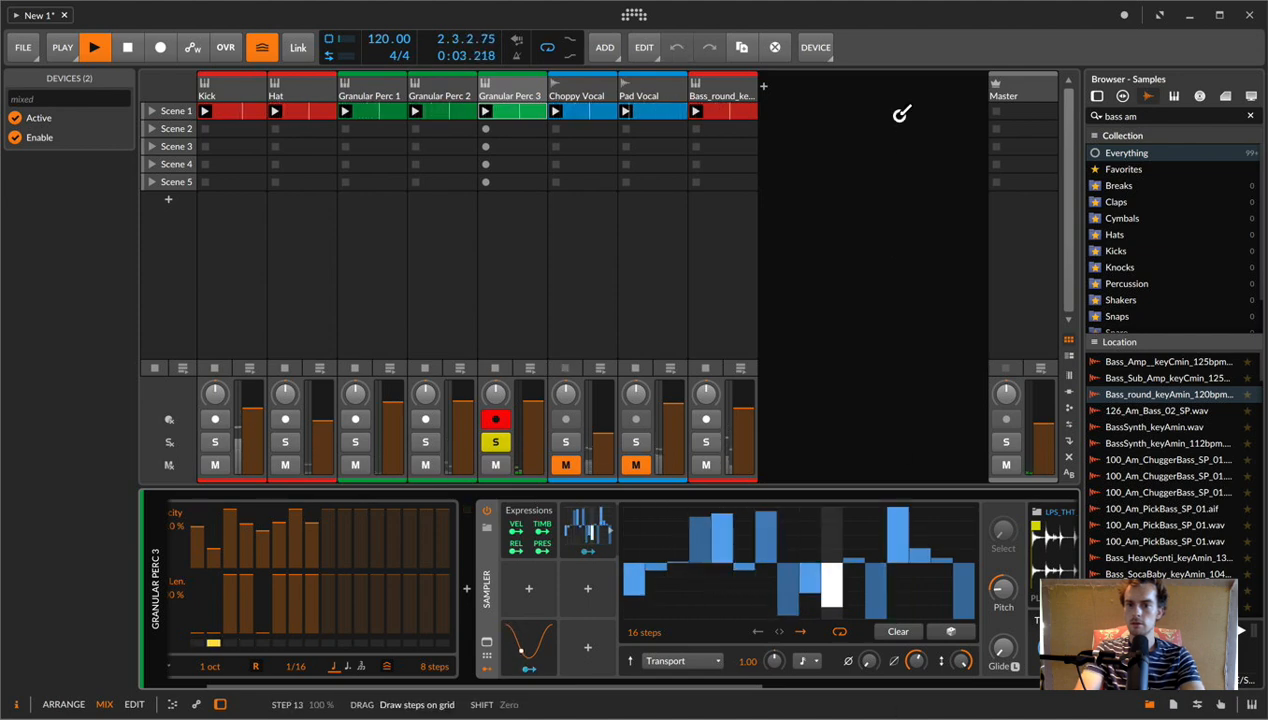
pyautogui.click(961, 539)
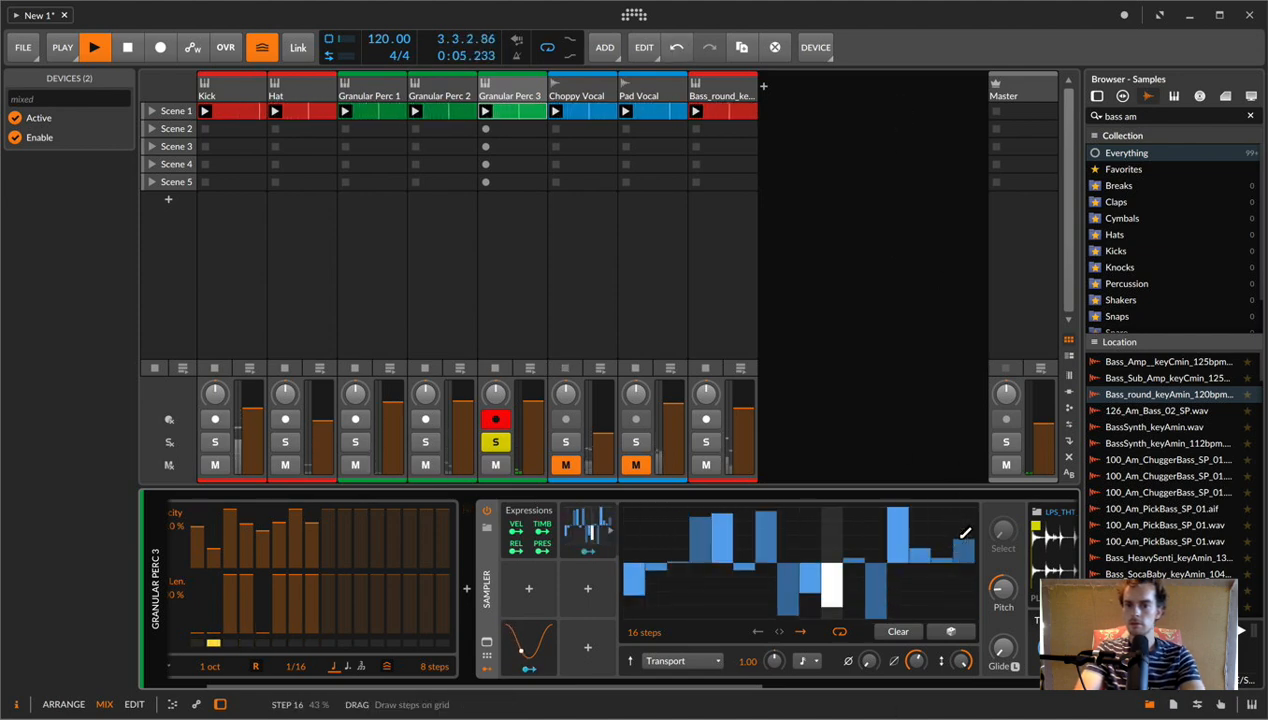
pyautogui.moveTo(943, 558); pyautogui.dragTo(947, 670)
pyautogui.click(965, 578)
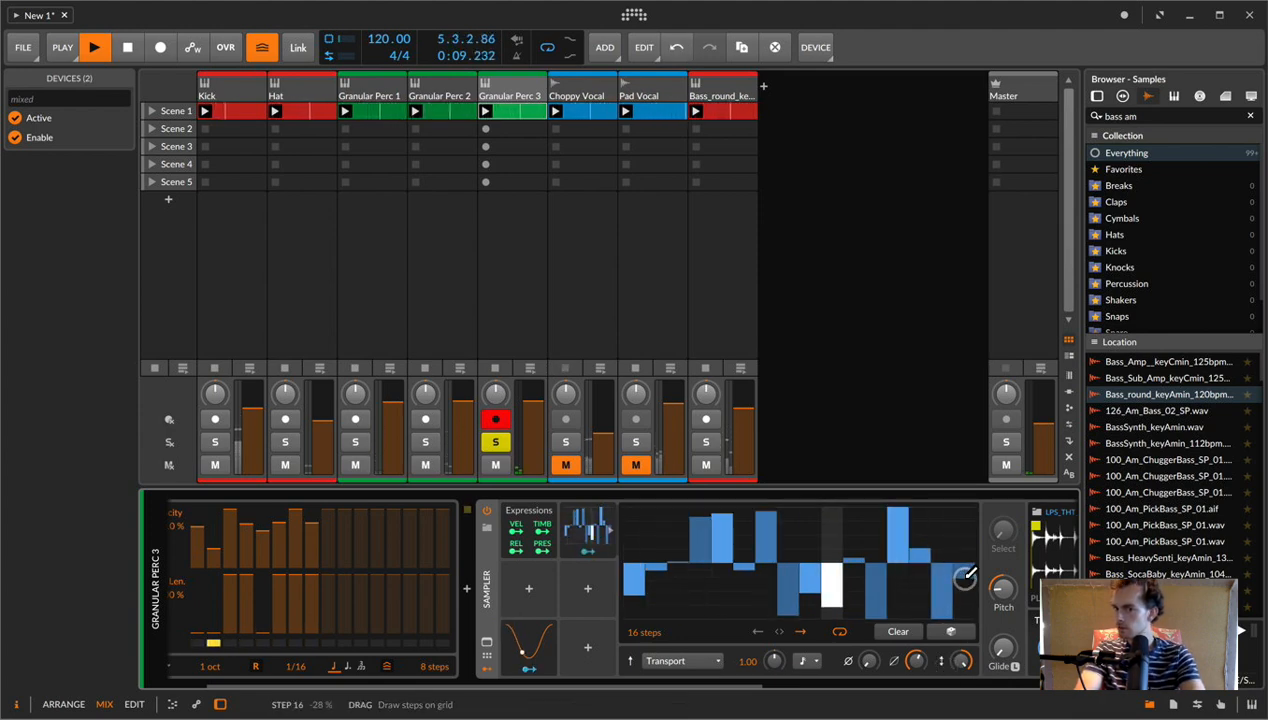
pyautogui.click(499, 443)
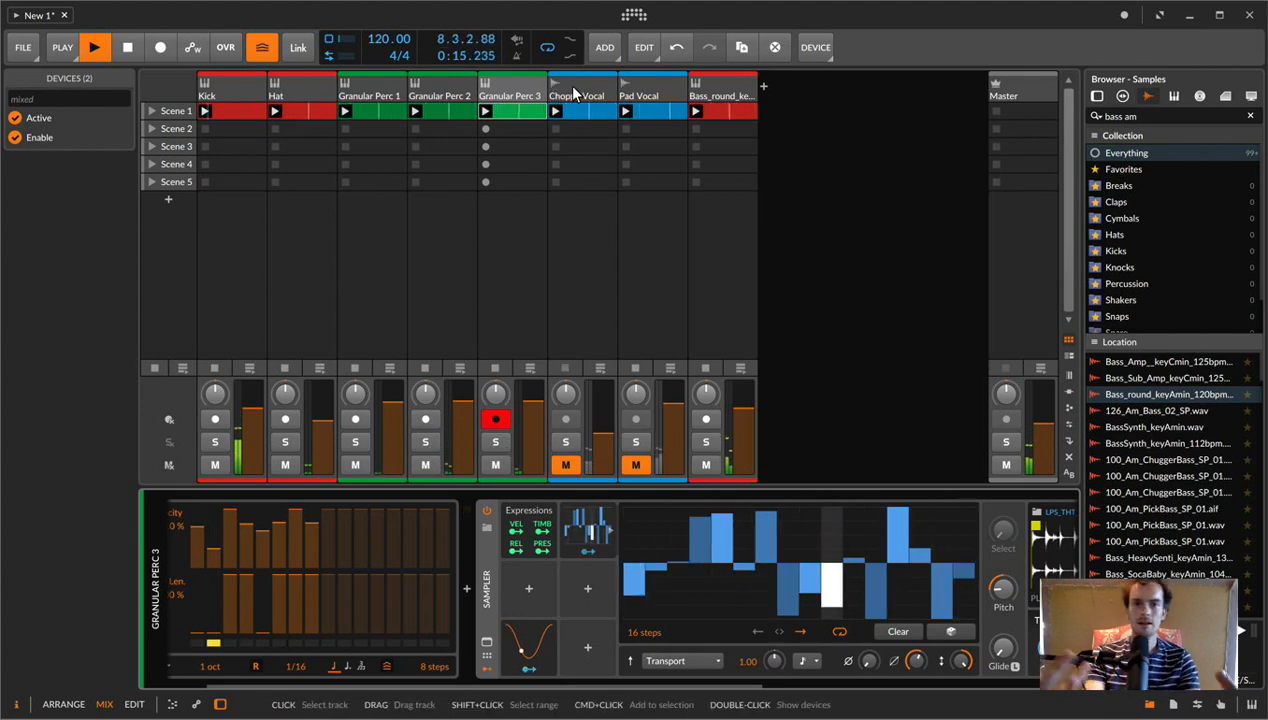
# - Unmute the Choppy Vocal track and add a second Steps modulator to the bass Sampler
pyautogui.click(566, 465)
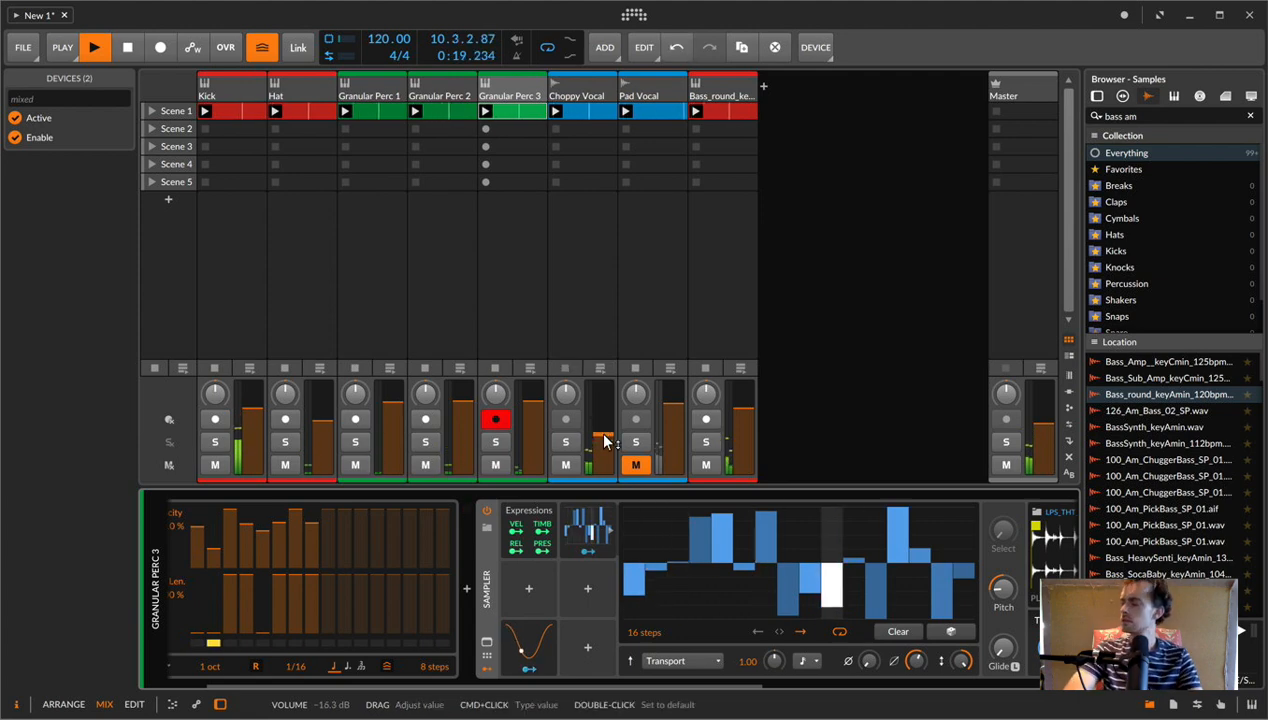
pyautogui.click(726, 92)
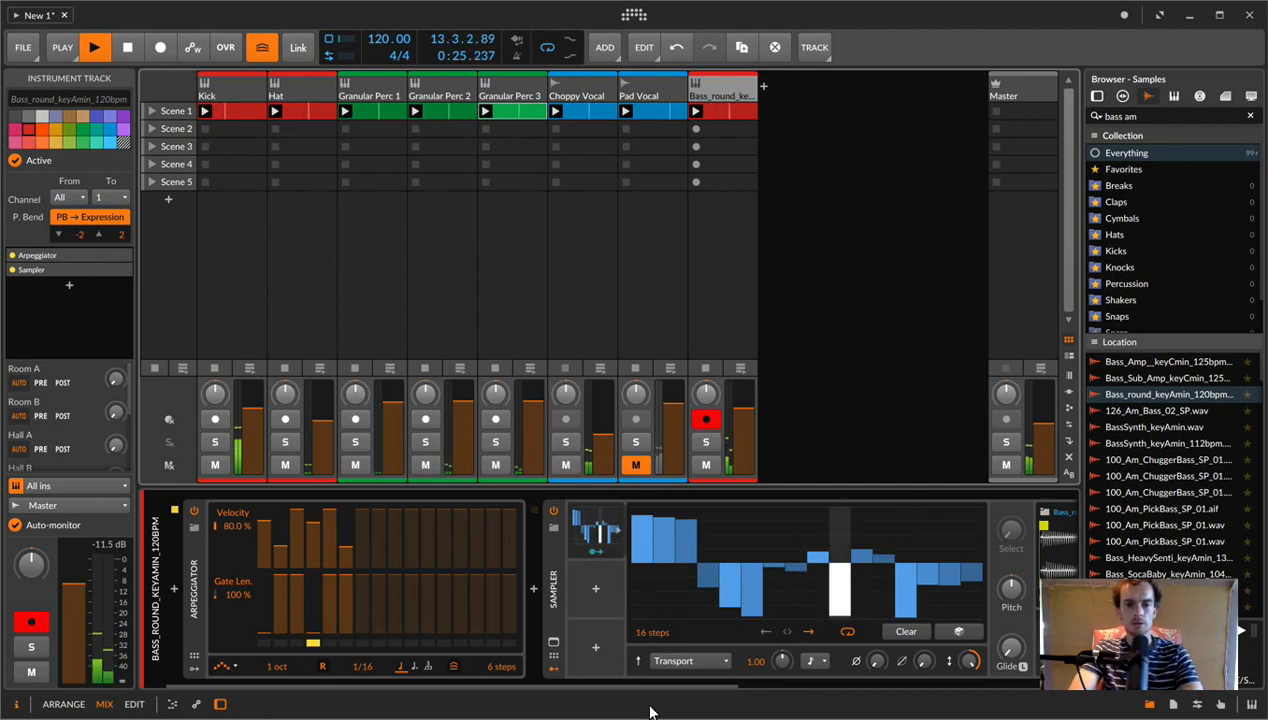
pyautogui.hscroll(3, 450, 590)
pyautogui.click(273, 592)
pyautogui.write('s')
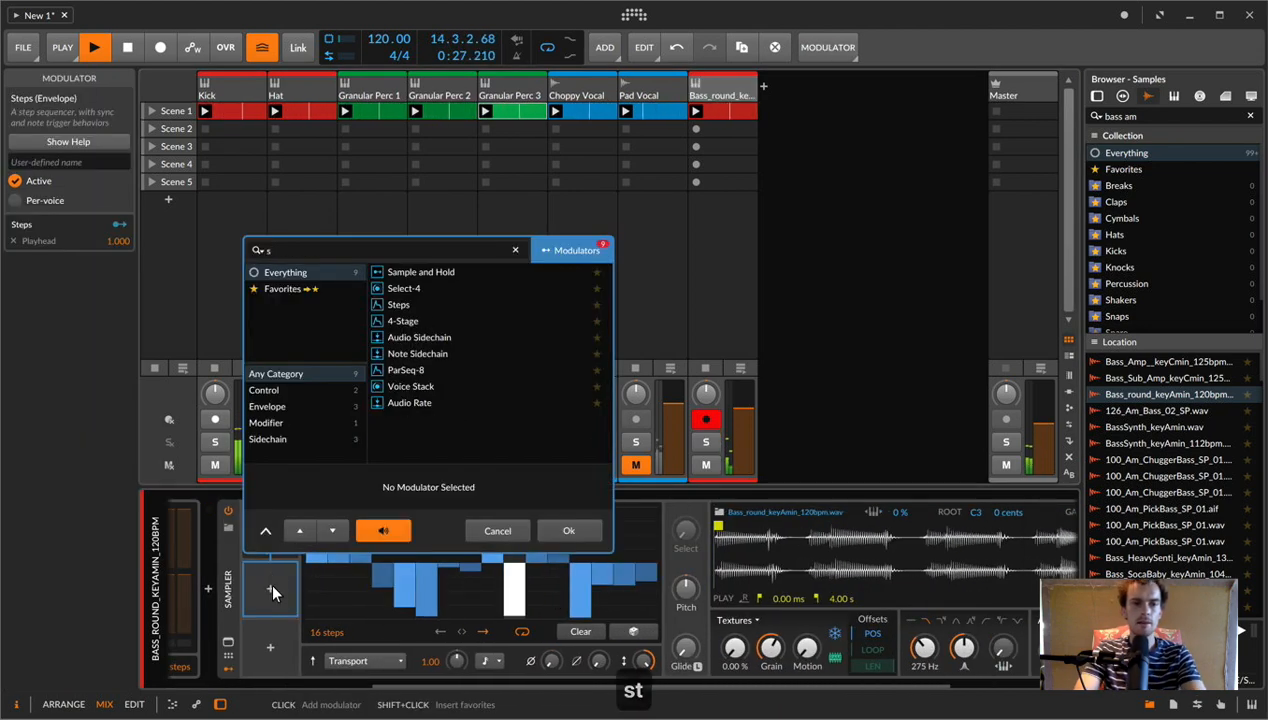
pyautogui.write('te')
pyautogui.press('Return')
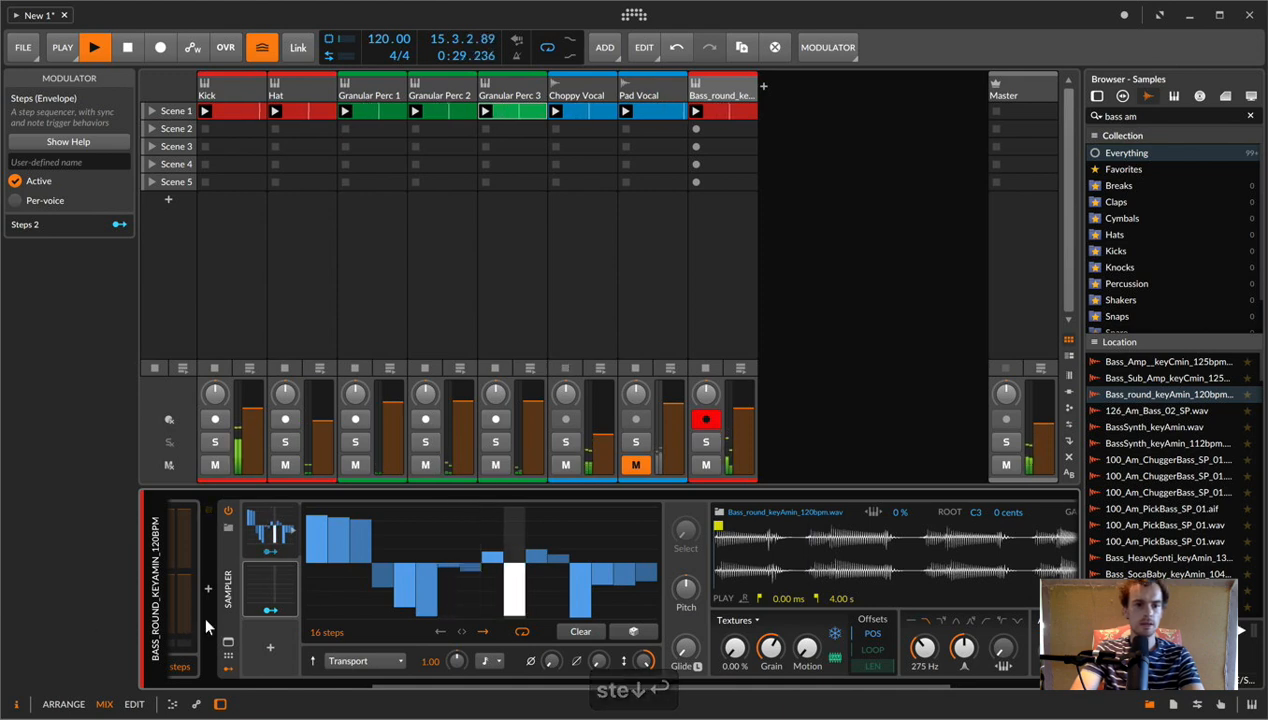
# - Map the bass Sampler's new Steps modulator to Pitch with a modulation amount of 12
pyautogui.click(269, 611)
pyautogui.moveTo(688, 596); pyautogui.dragTo(688, 590)
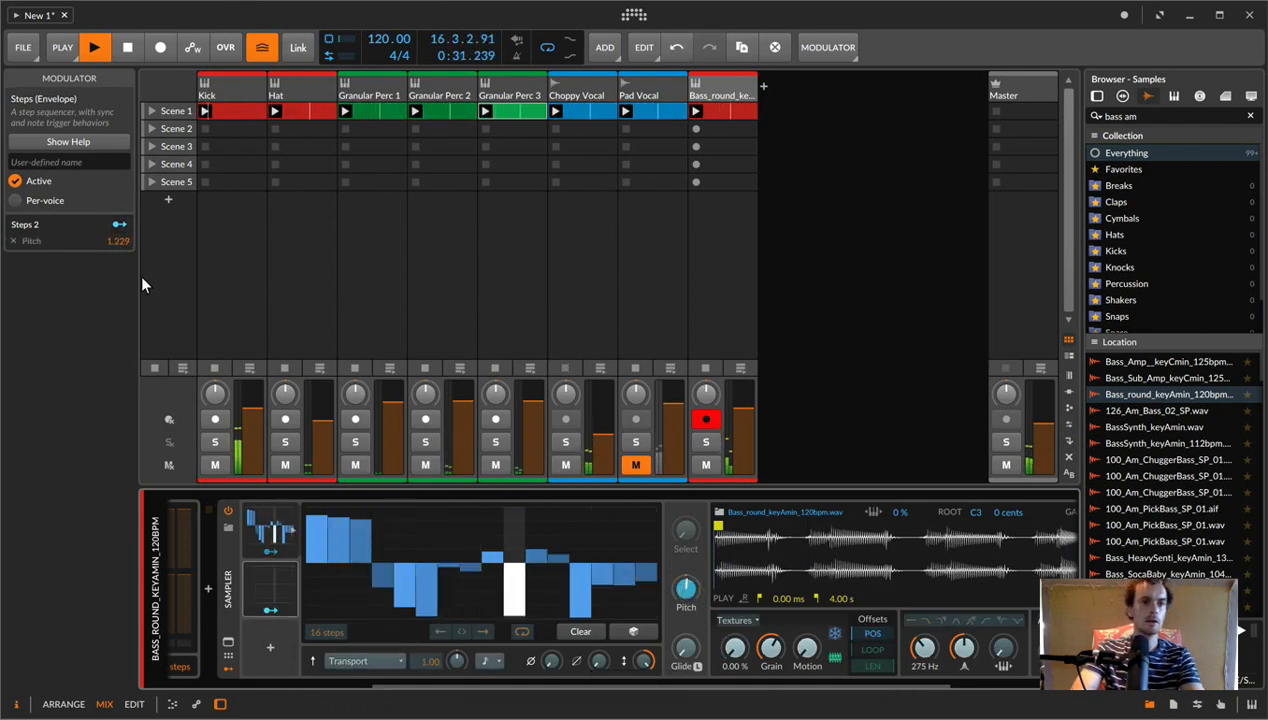
pyautogui.keyDown('super'); pyautogui.click(119, 241); pyautogui.keyUp('super')
pyautogui.write('12')
pyautogui.press('Return')
pyautogui.keyDown('super'); pyautogui.click(118, 241); pyautogui.keyUp('super')
pyautogui.write('12')
pyautogui.press('Return')
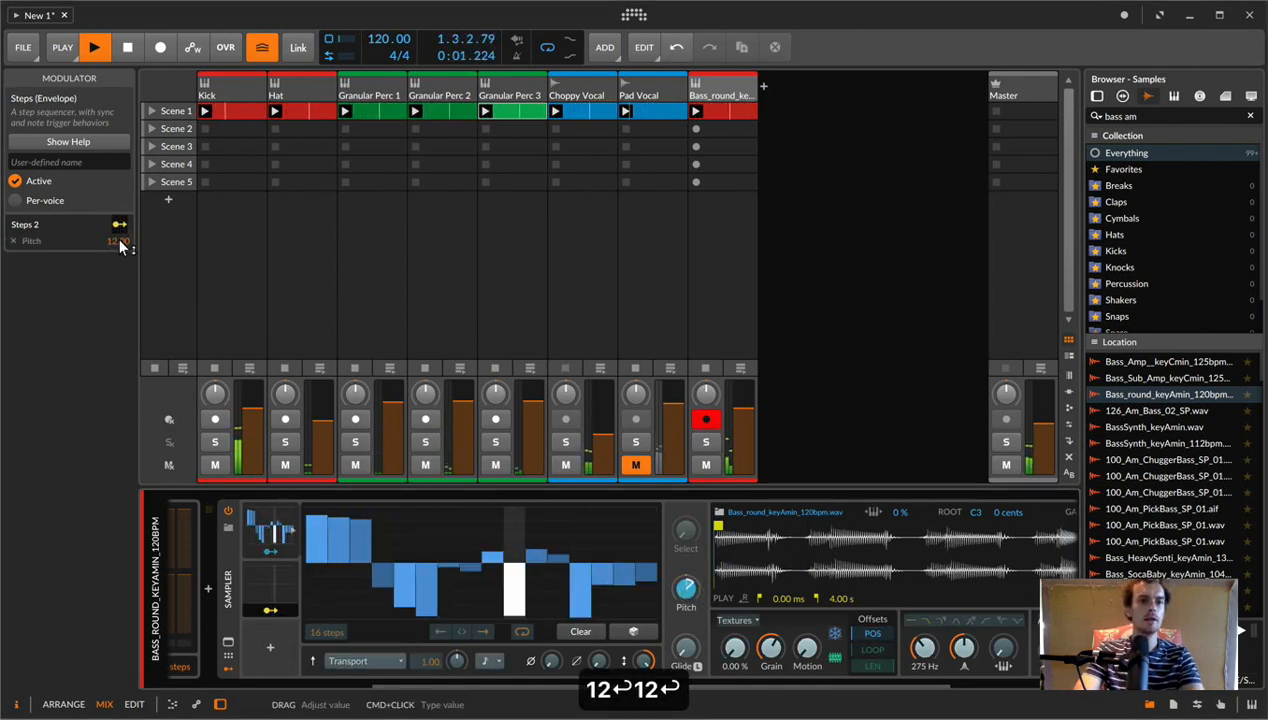
pyautogui.click(120, 225)
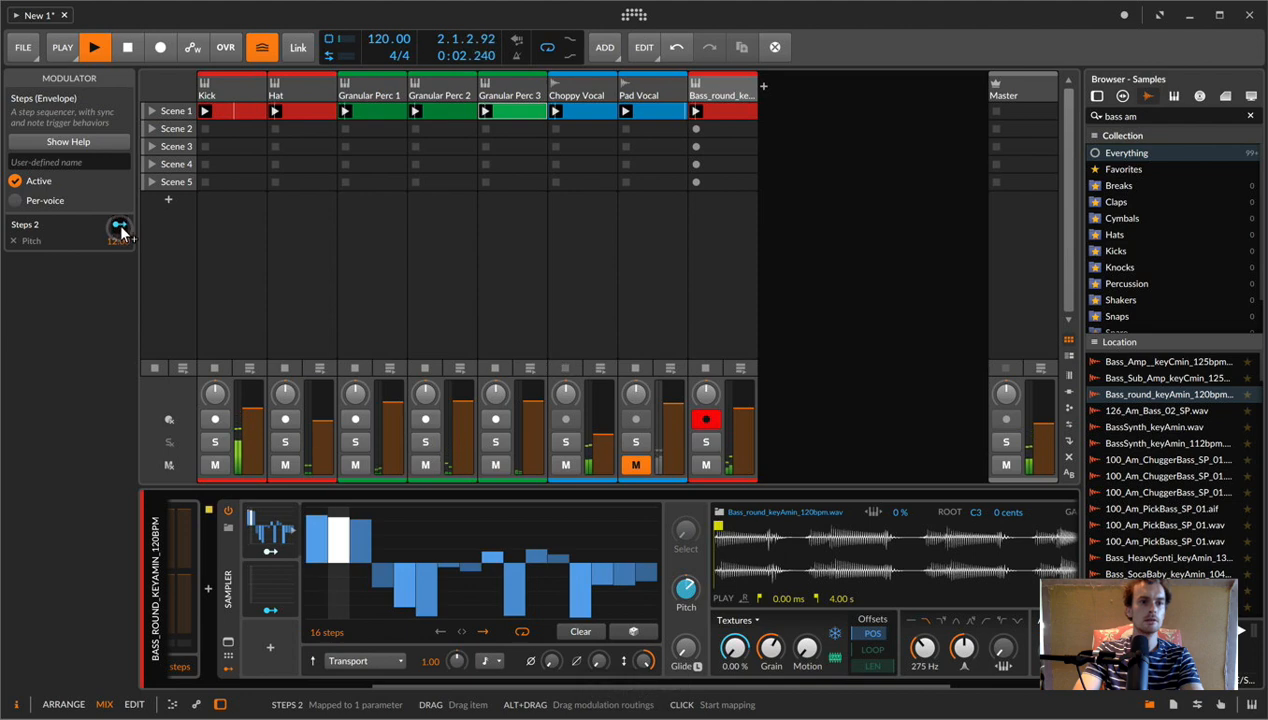
# - Draw the bass pitch pattern with steps 10 and 13 at 100%, step 12 at -100% and steps 14 to 16 at about 46%
pyautogui.click(268, 611)
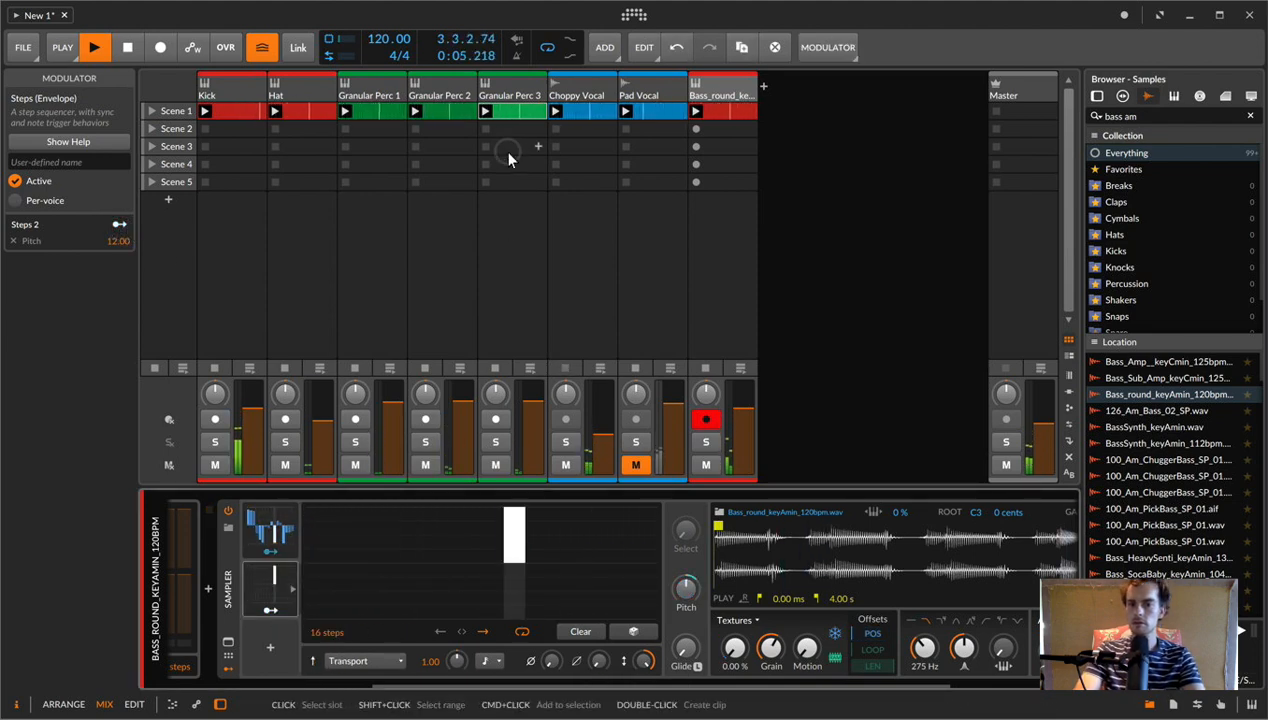
pyautogui.click(558, 612)
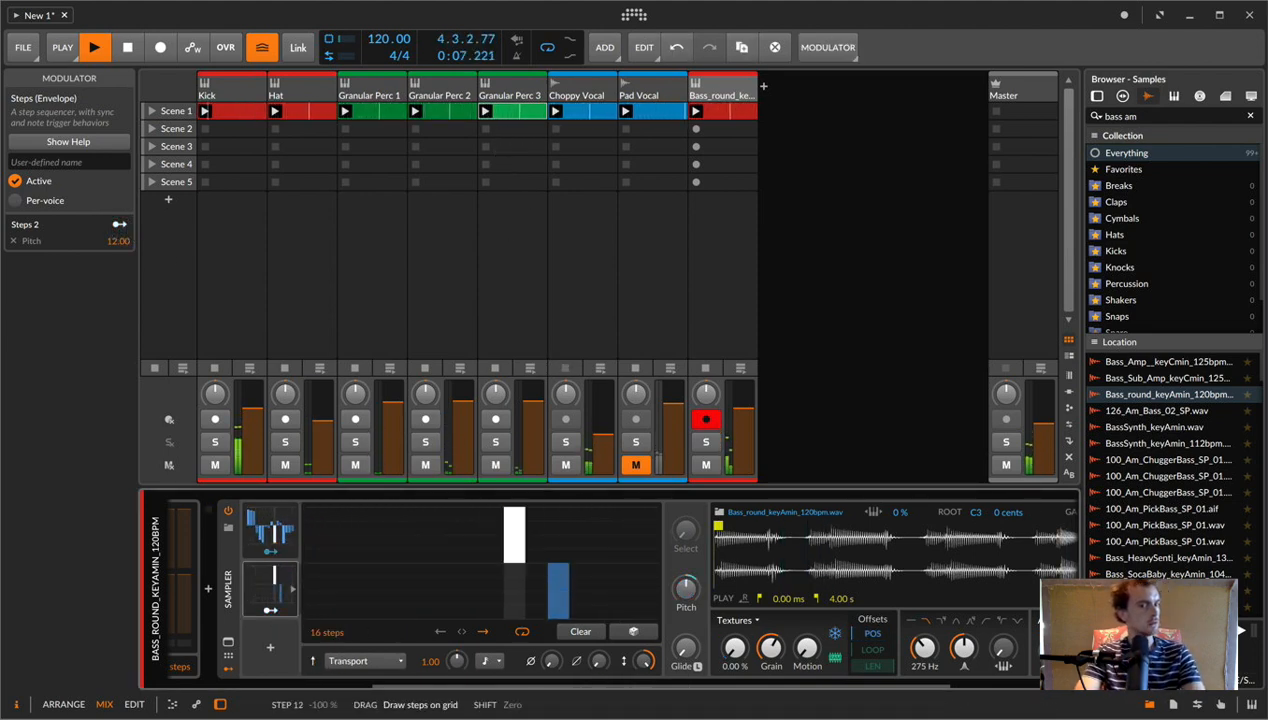
pyautogui.click(580, 600)
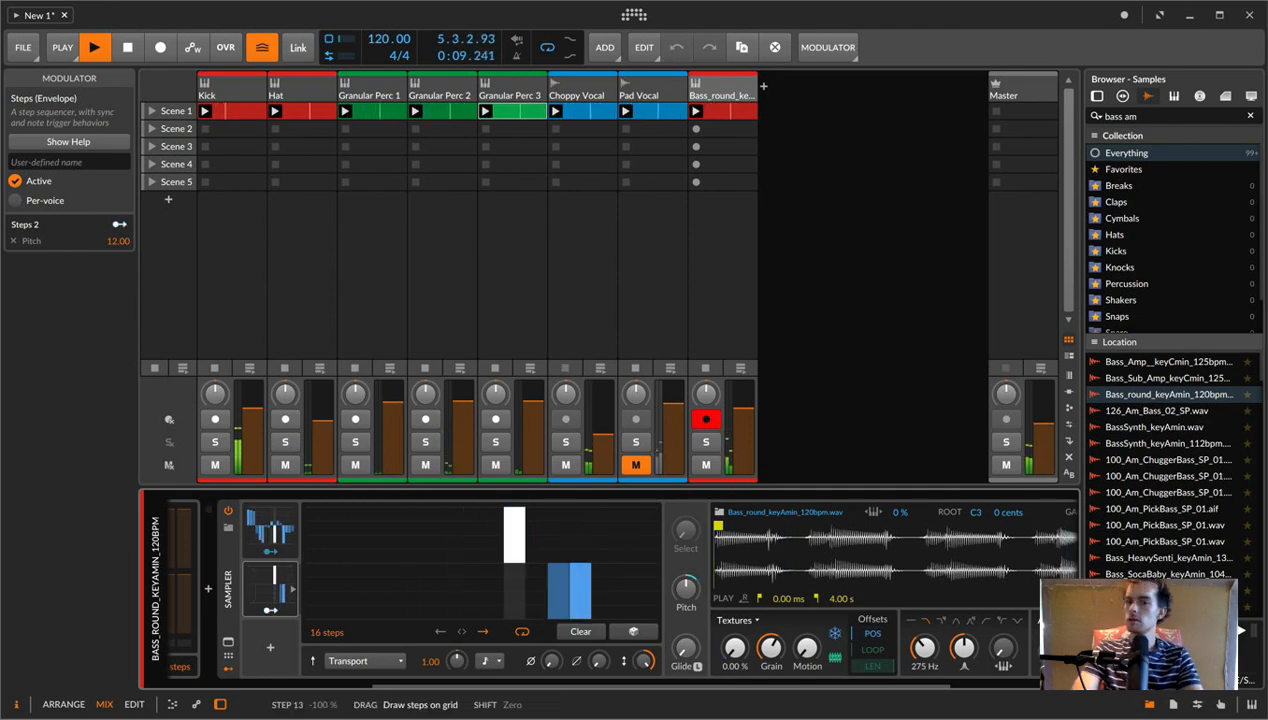
pyautogui.moveTo(579, 556); pyautogui.dragTo(577, 143)
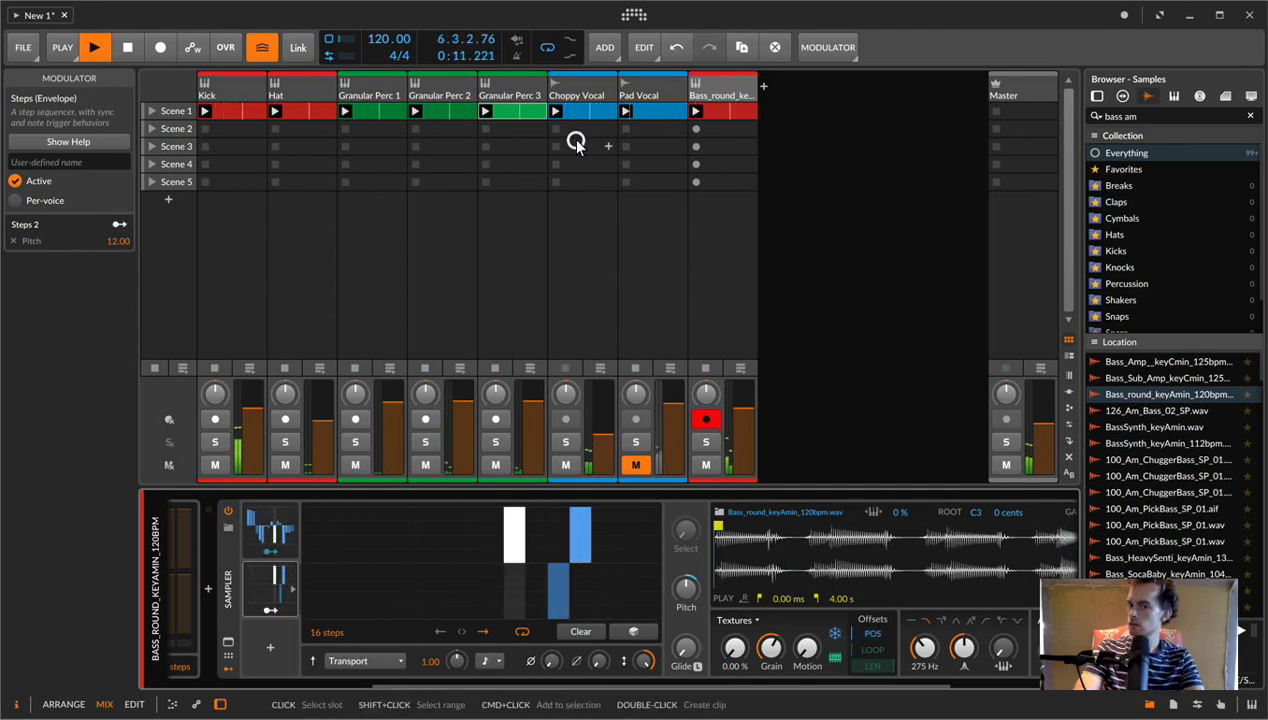
pyautogui.moveTo(606, 537); pyautogui.dragTo(663, 538)
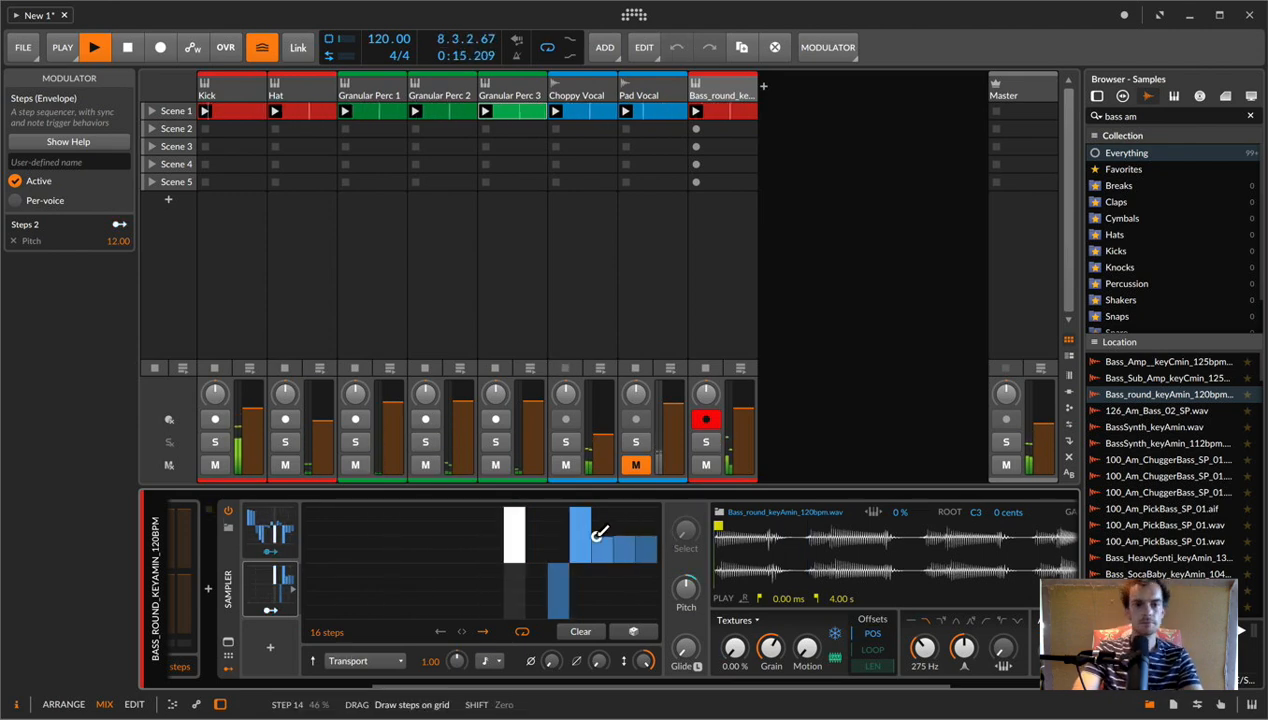
# - Rename the Bass_round_keyAmin_120bpm track as Bass
pyautogui.click(727, 89)
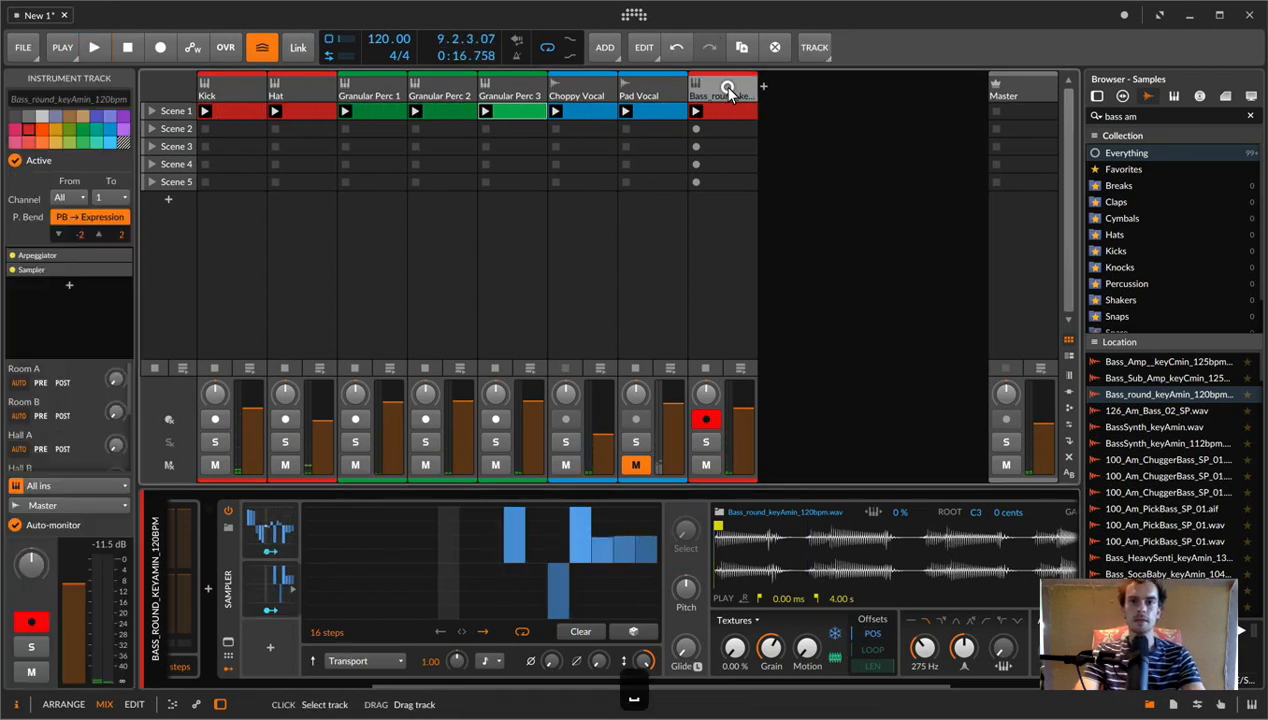
pyautogui.press('super+r')
pyautogui.write('Bass')
pyautogui.press('Return')
# - Unmute the Pad Vocal track and play back the full mix
pyautogui.click(576, 100)
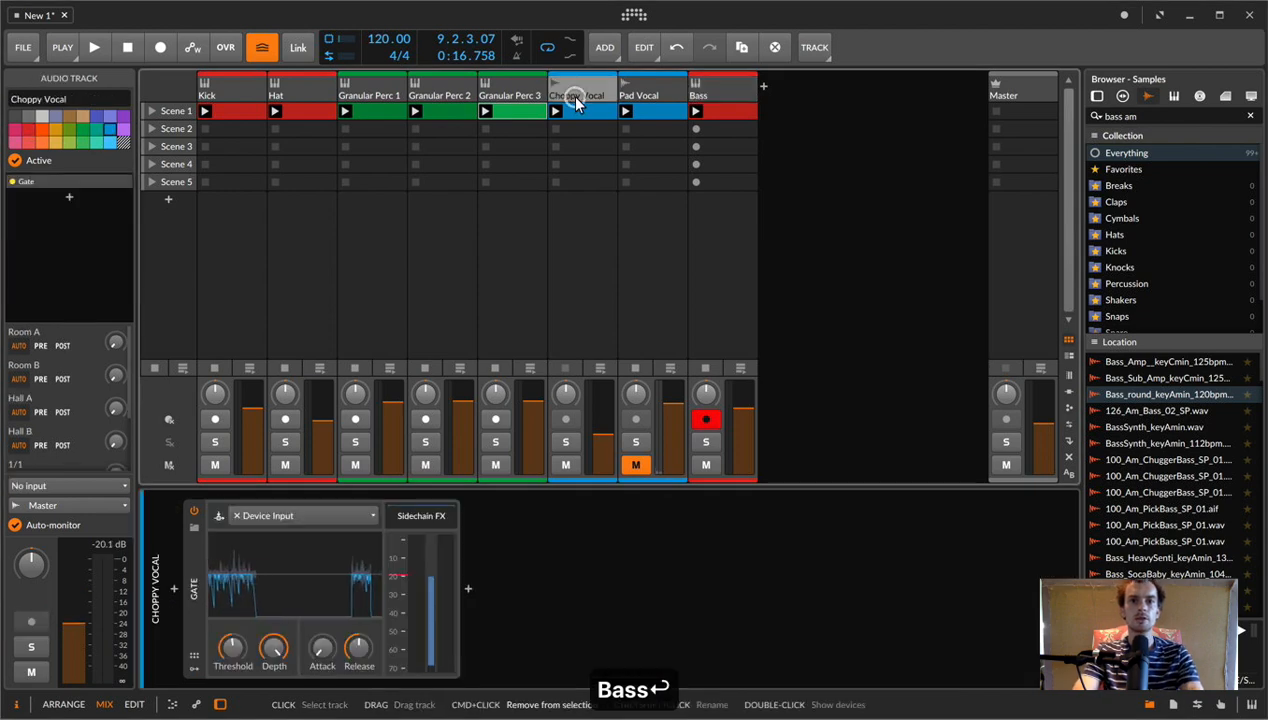
pyautogui.click(640, 96)
pyautogui.click(635, 464)
pyautogui.press('space')
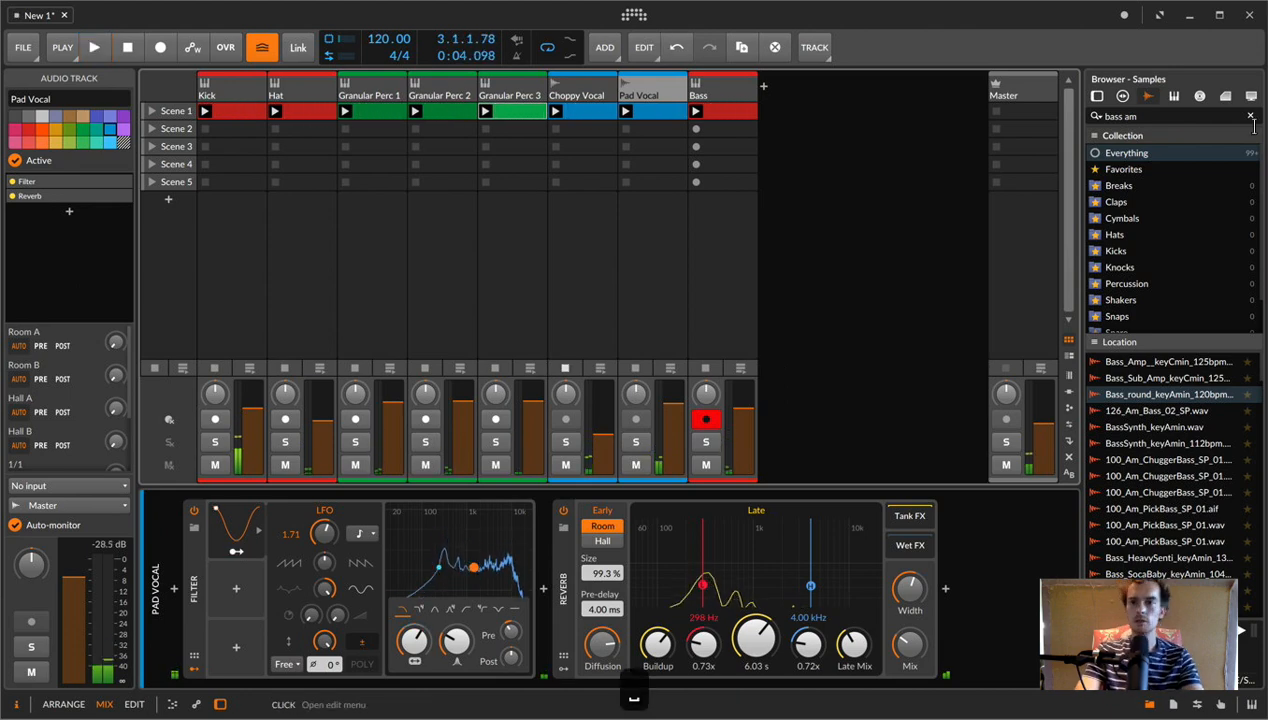
# - Search the sample browser for carmen and preview 0001 2-Audio-1 2.aif
pyautogui.moveTo(1166, 116); pyautogui.dragTo(768, 83)
pyautogui.write('carmen')
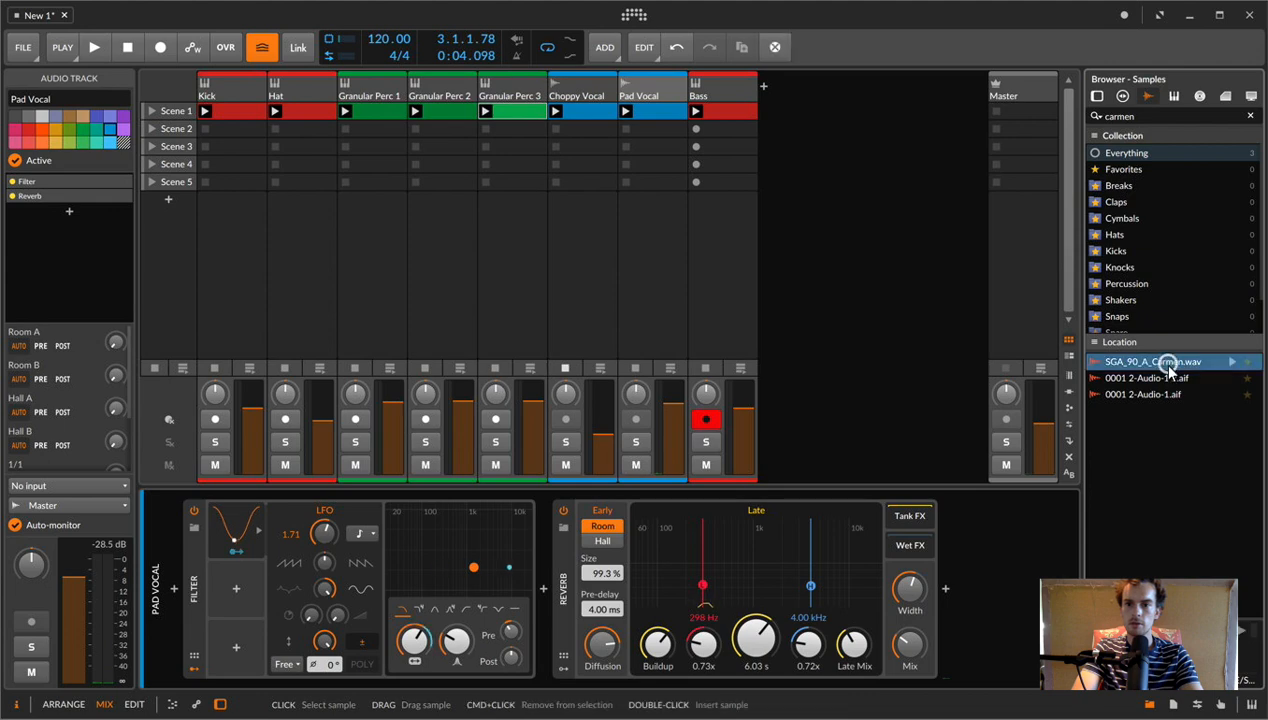
pyautogui.click(1168, 379)
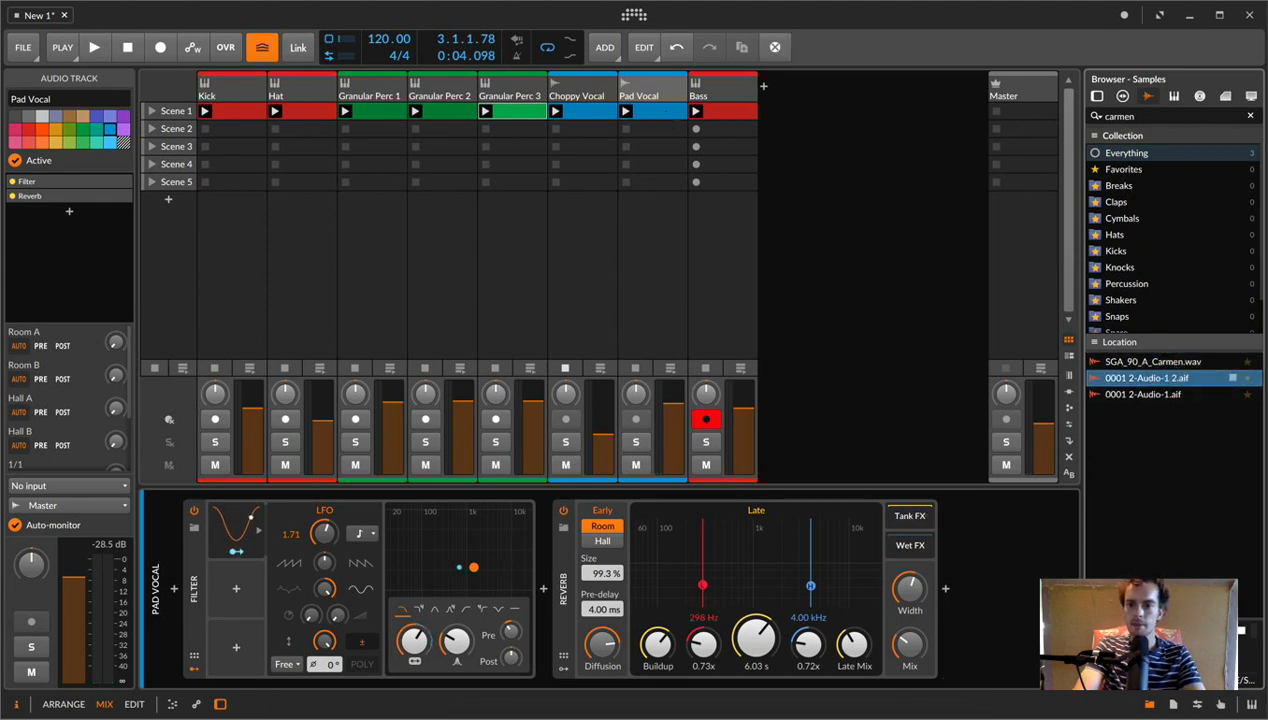
# - Add an instrument track after Bass and load 0001 2-Audio-1 2.aif into it as a Sampler
pyautogui.click(738, 87)
pyautogui.press('super+shift+t')
pyautogui.press('space')
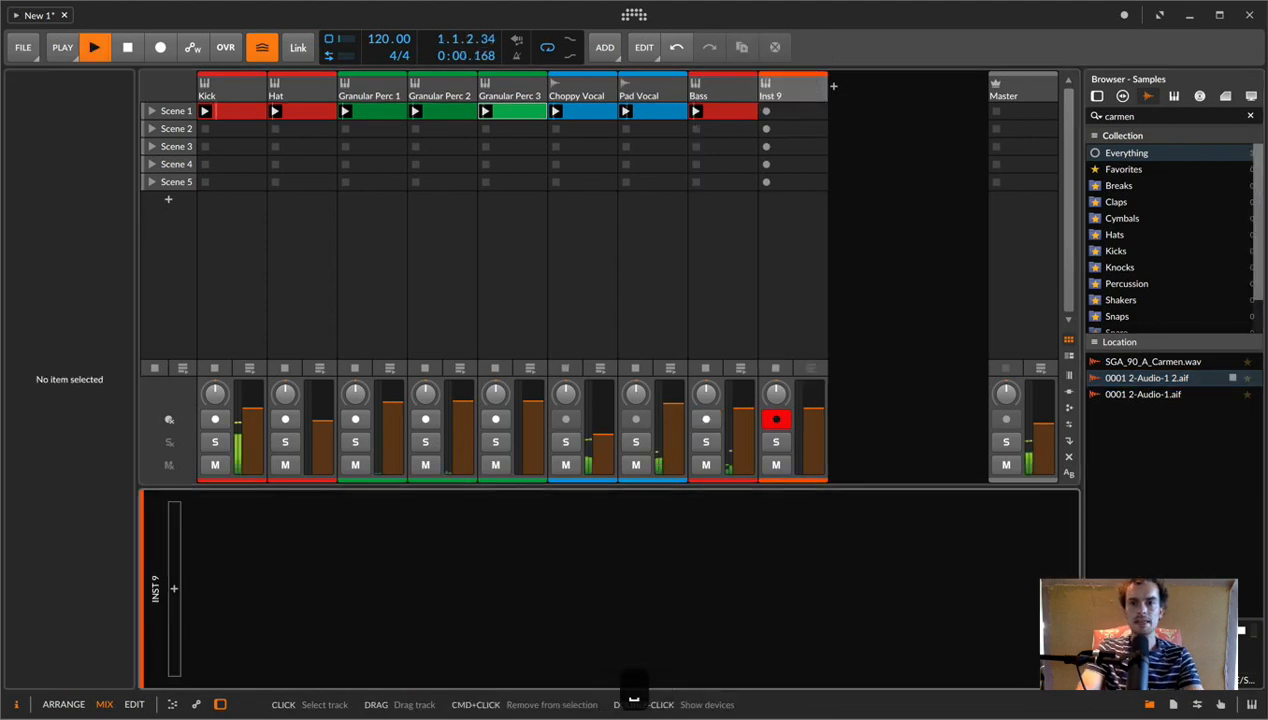
pyautogui.moveTo(1150, 376); pyautogui.dragTo(515, 530)
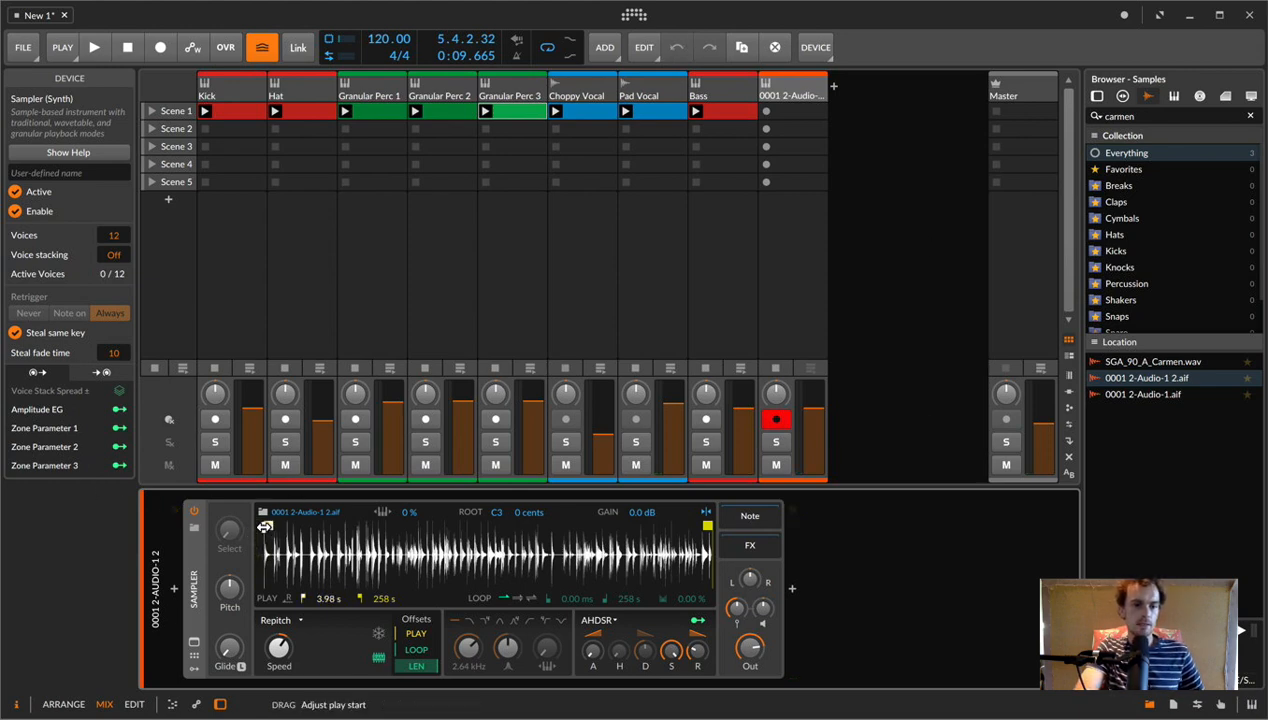
# - During playback, set the new Sampler's pitch to -1 semitone and move its play start to about 35.5 s
pyautogui.press('space')
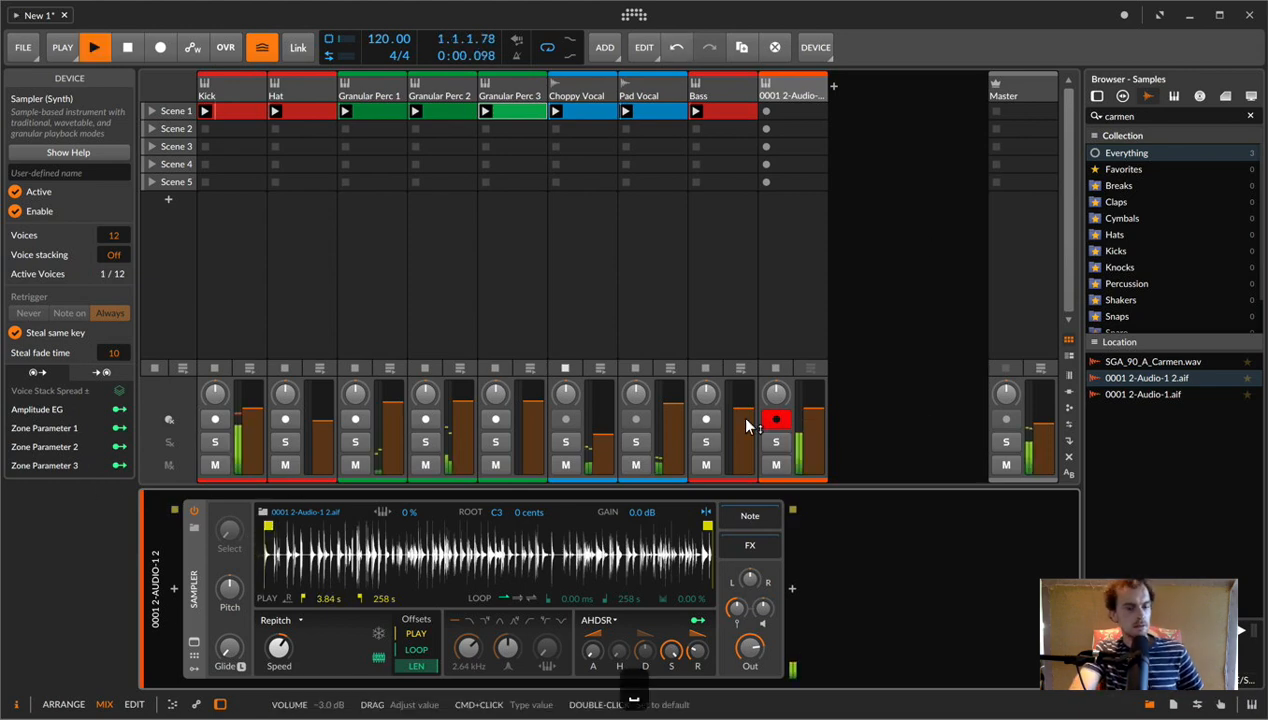
pyautogui.keyDown('super'); pyautogui.click(223, 591); pyautogui.keyUp('super')
pyautogui.write('-')
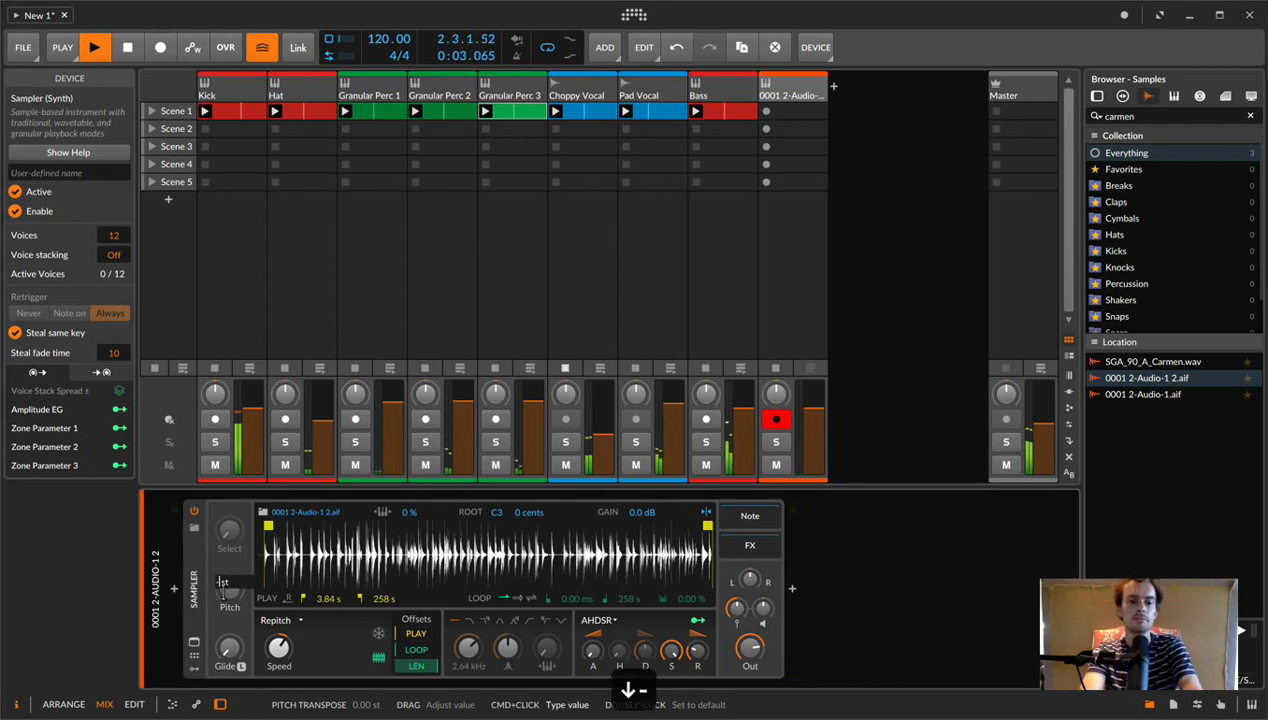
pyautogui.write('1')
pyautogui.press('Return')
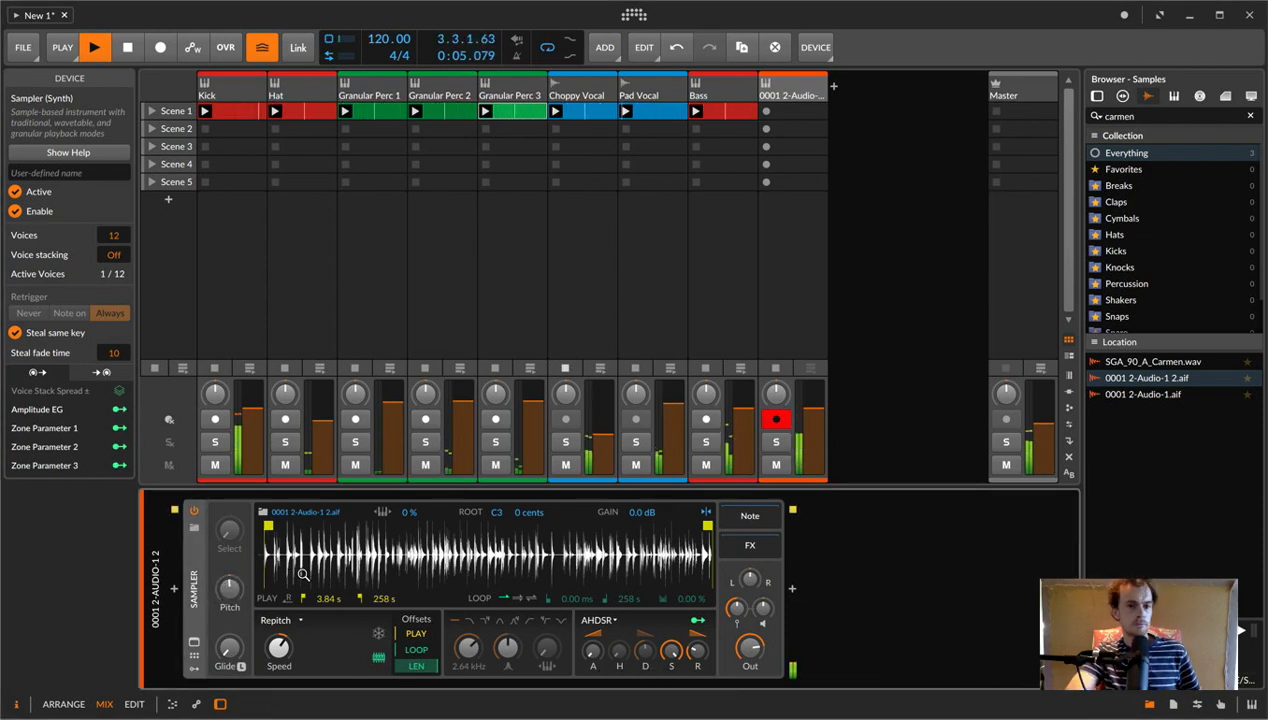
pyautogui.moveTo(265, 527); pyautogui.dragTo(321, 535)
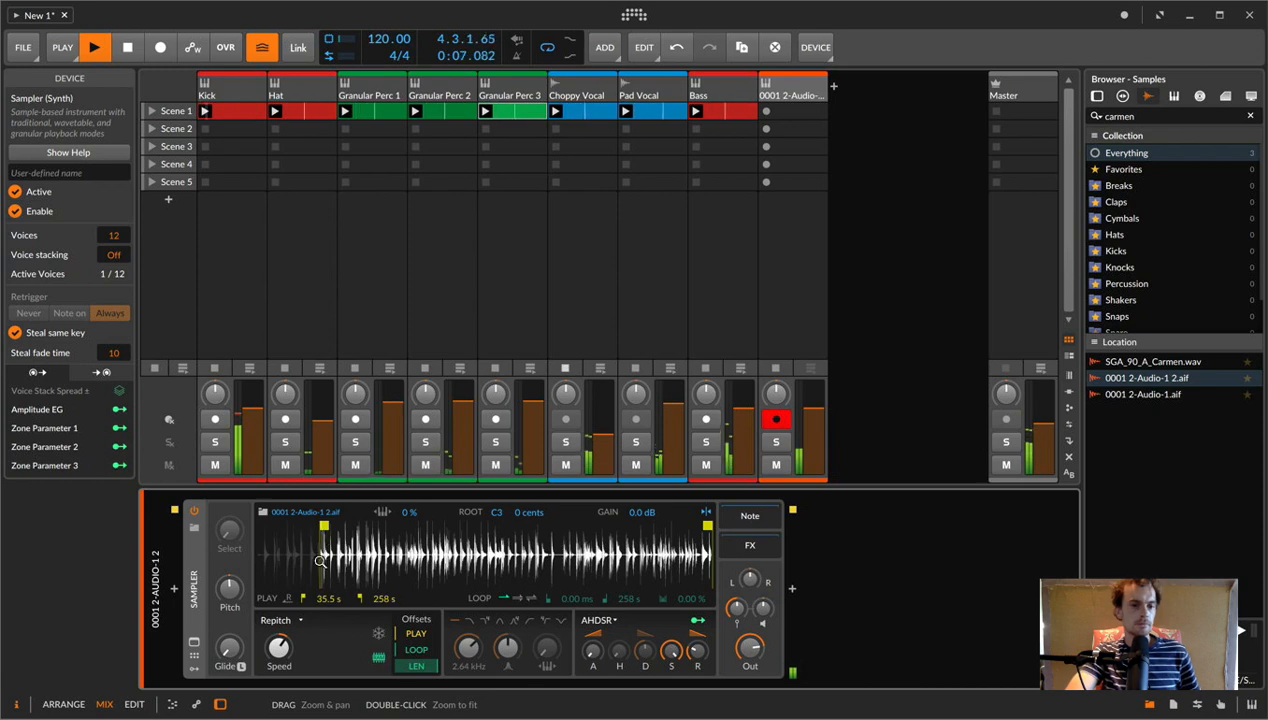
# - Try the Sampler's pitch at -2 and -3 semitones
pyautogui.keyDown('super'); pyautogui.click(240, 591); pyautogui.keyUp('super')
pyautogui.write('-2')
pyautogui.press('Return')
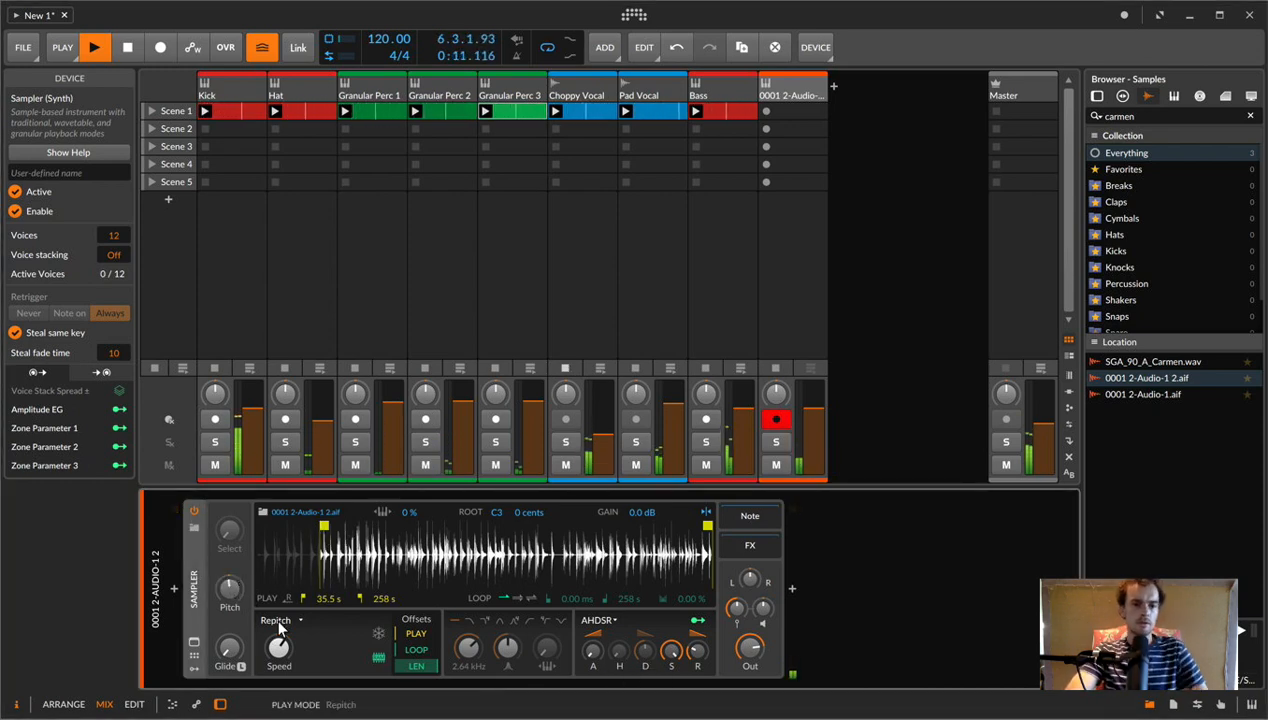
pyautogui.keyDown('super'); pyautogui.click(235, 601); pyautogui.keyUp('super')
pyautogui.write('-4st')
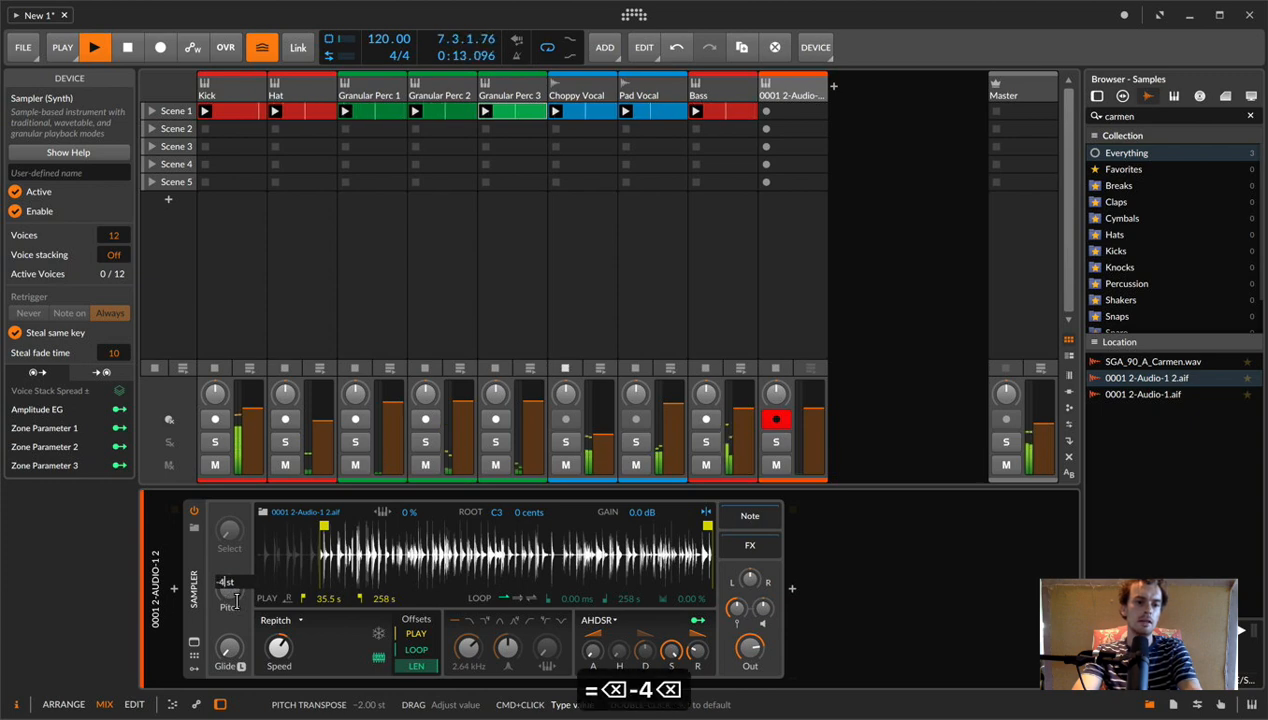
pyautogui.write('3')
pyautogui.press('Return')
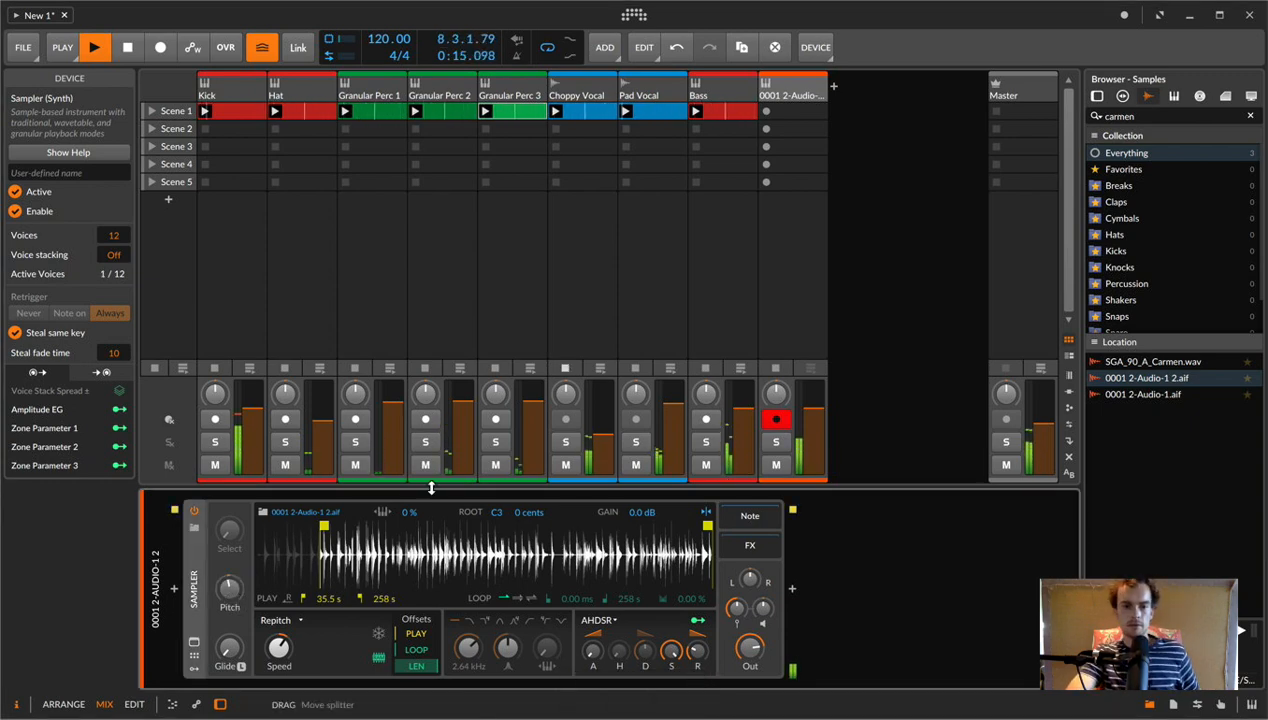
# - Move the sample's play start to 87.4 s and stop playback
pyautogui.moveTo(322, 541); pyautogui.dragTo(404, 528)
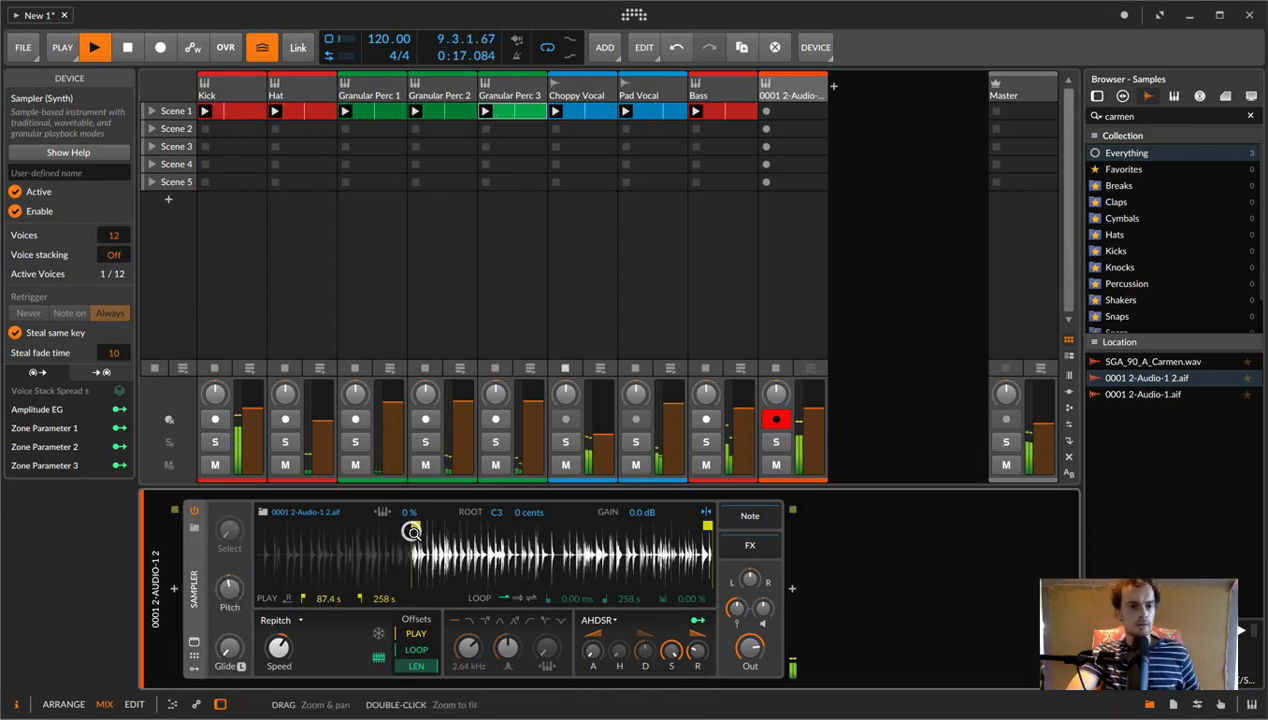
pyautogui.press('space')
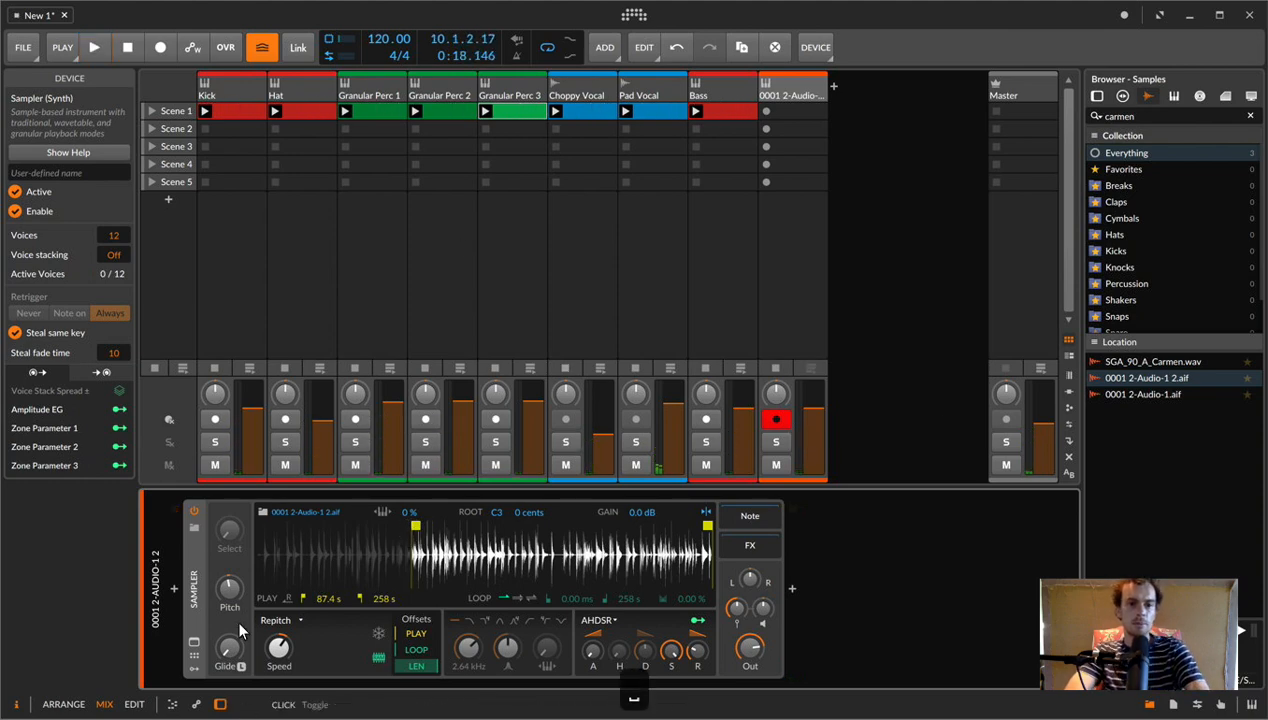
# - Try the Sampler's pitch at -4, 1 and 2 semitones
pyautogui.doubleClick(218, 592)
pyautogui.write('-4')
pyautogui.press('Return')
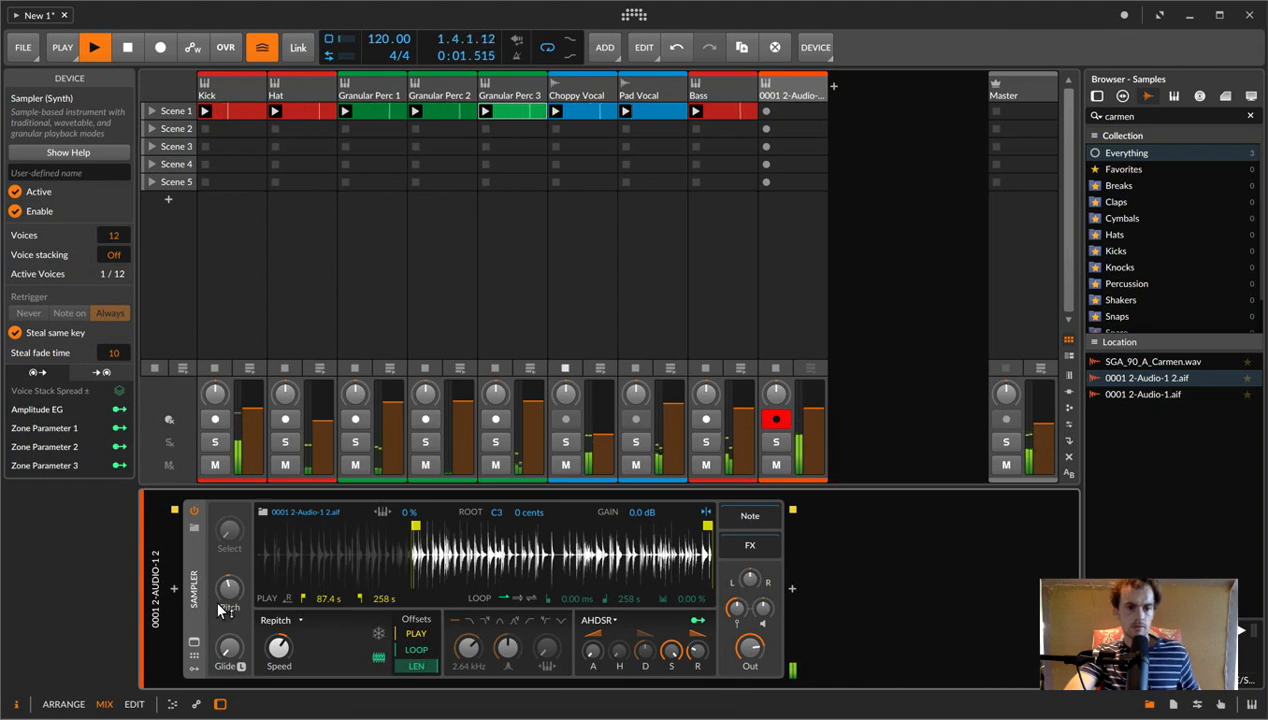
pyautogui.doubleClick(231, 596)
pyautogui.write('1')
pyautogui.press('Return')
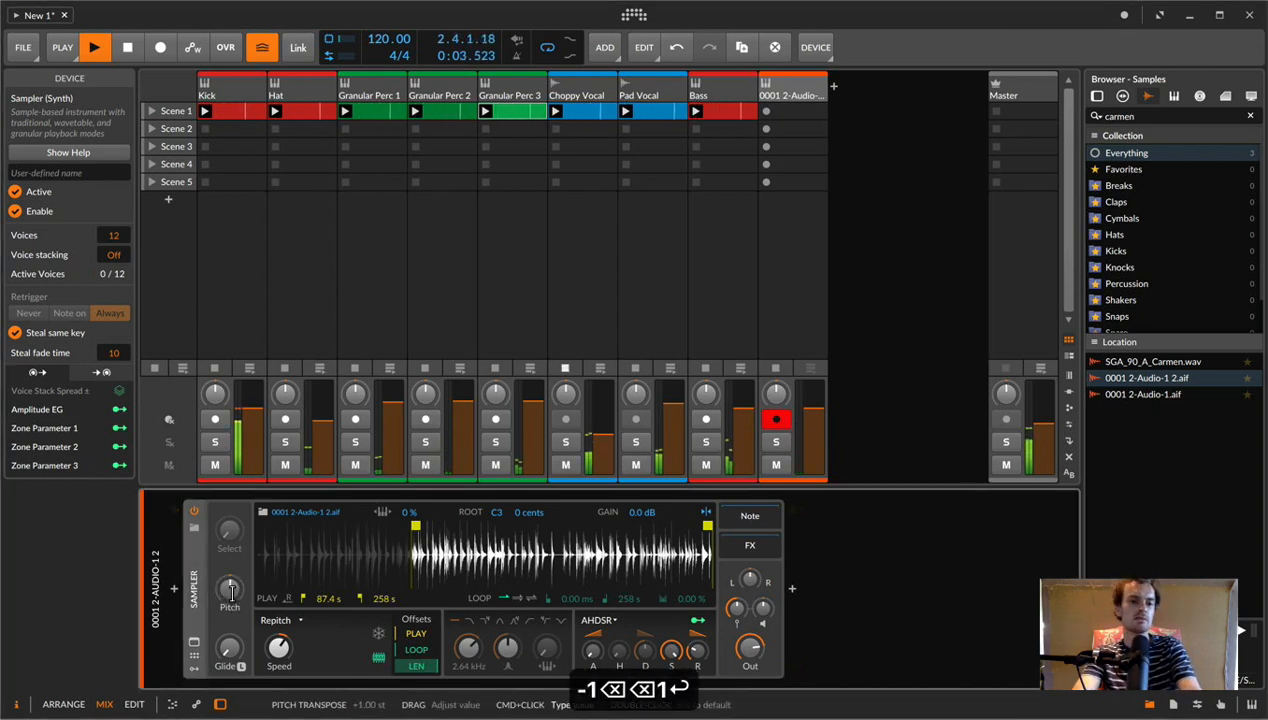
pyautogui.doubleClick(231, 592)
pyautogui.write('2')
pyautogui.press('Return')
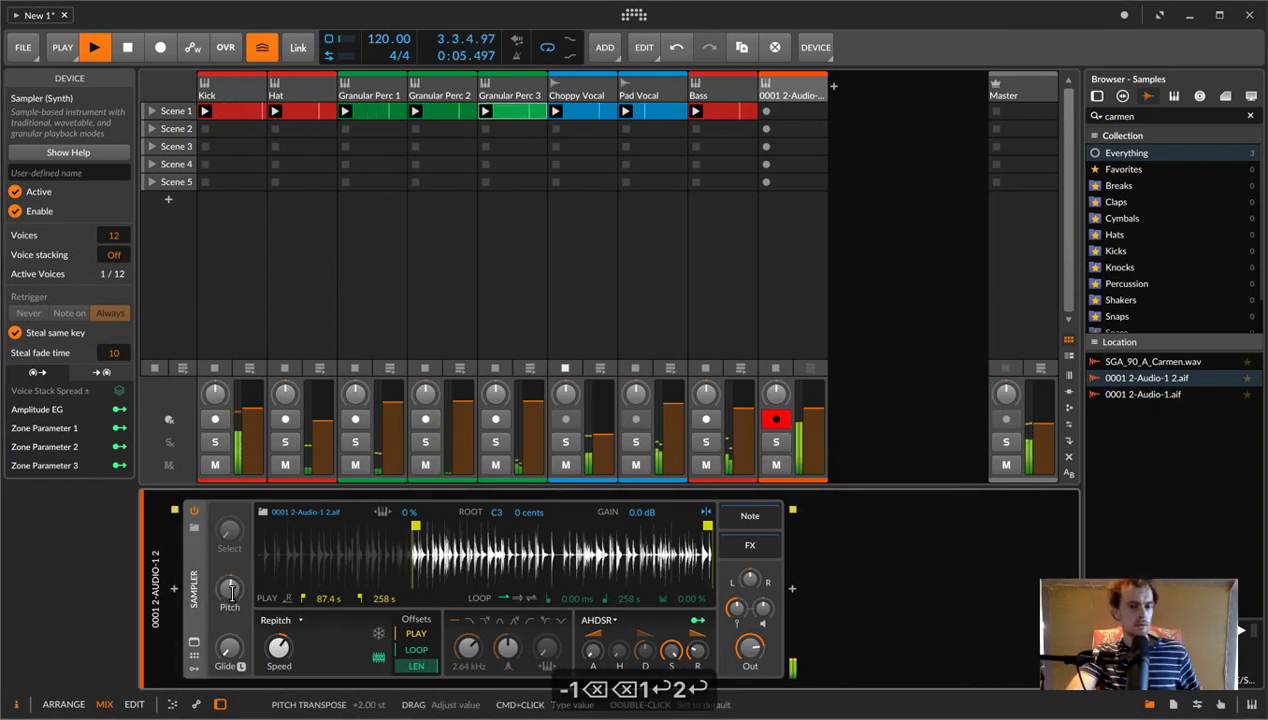
# - Switch the Sampler's play mode to Textures with its position at about 12.9 %, and set the pitch to 3 semitones
pyautogui.click(275, 620)
pyautogui.click(294, 672)
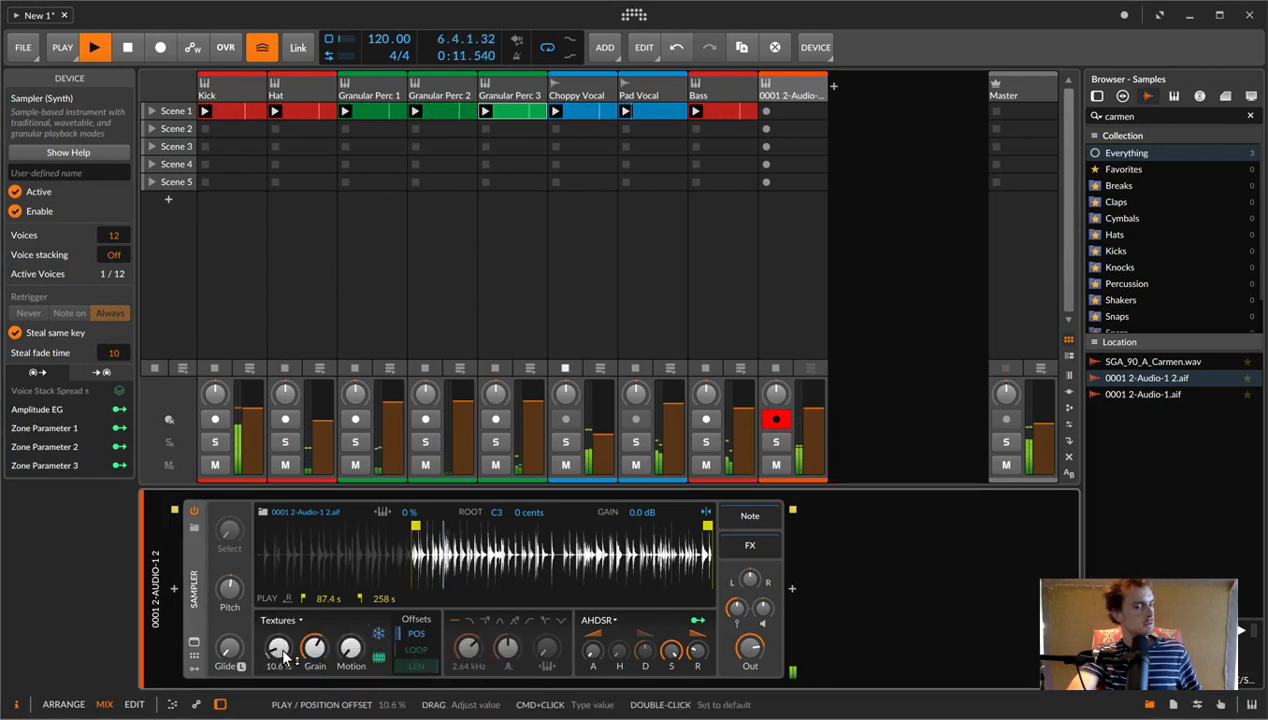
pyautogui.moveTo(283, 655); pyautogui.dragTo(281, 654)
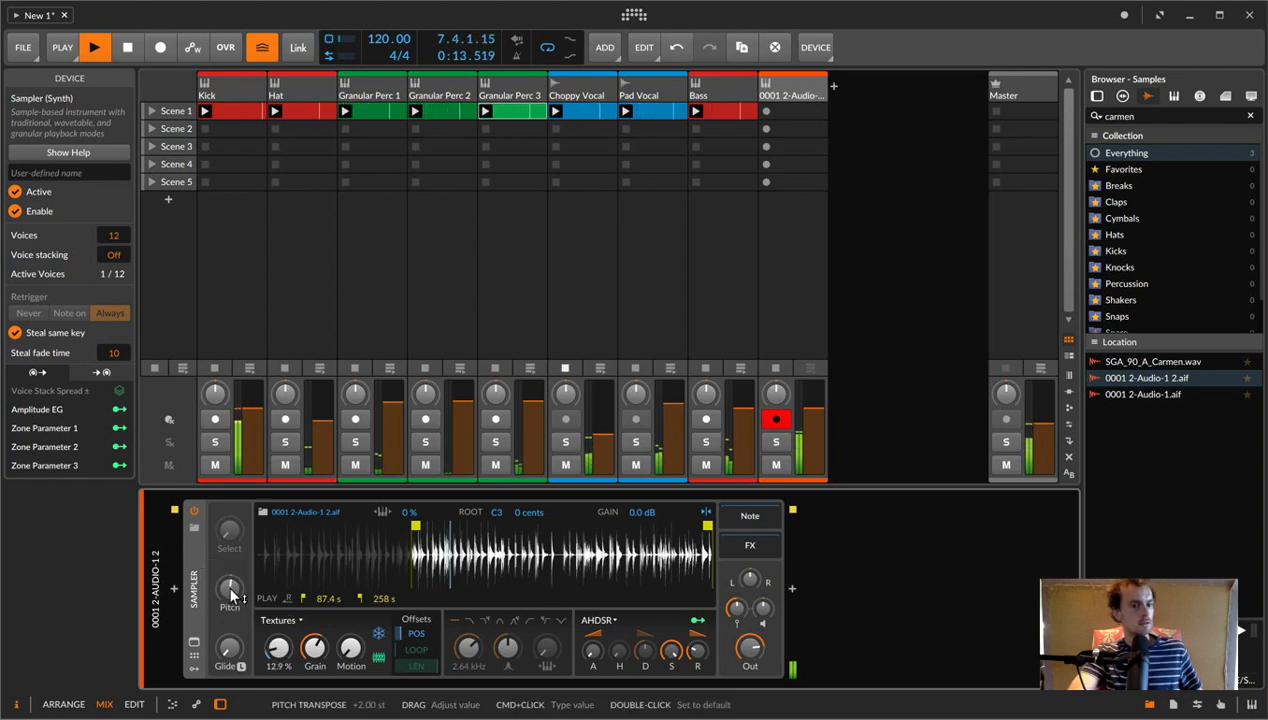
pyautogui.write('3')
pyautogui.press('Return')
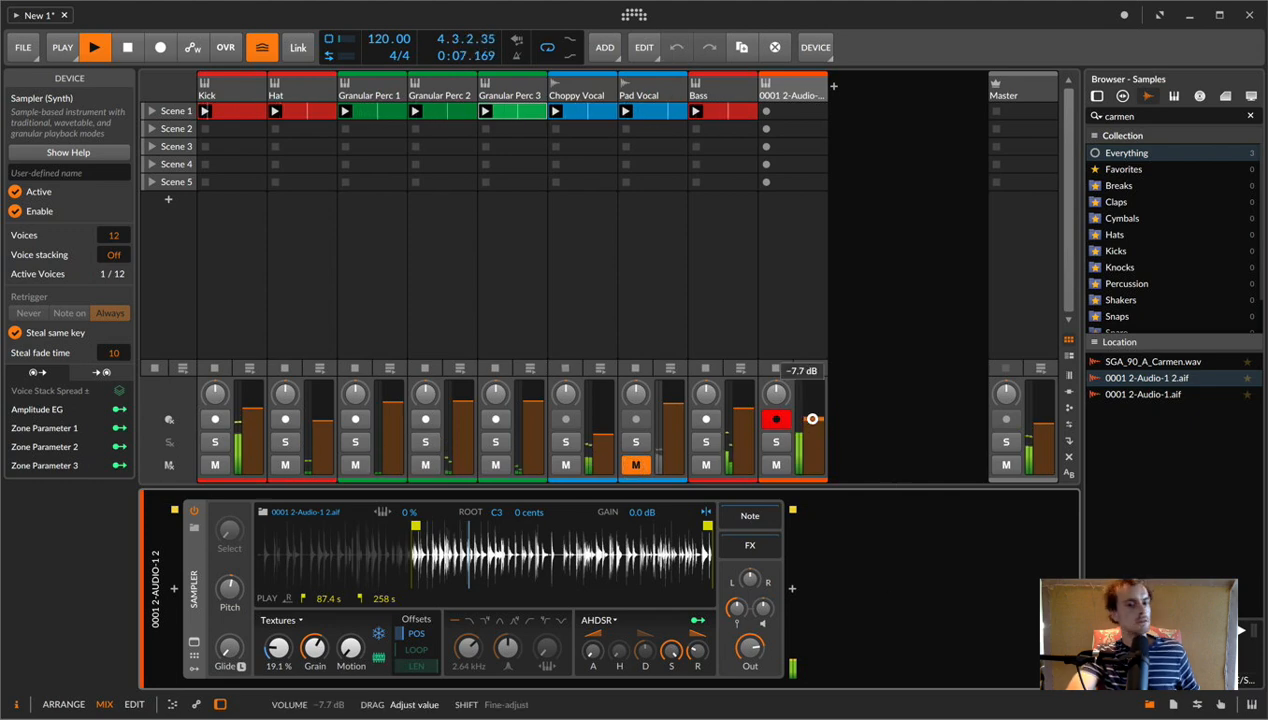
# - Lower the sampler track's volume slightly and raise the Textures Motion amount
pyautogui.moveTo(812, 419); pyautogui.dragTo(814, 428)
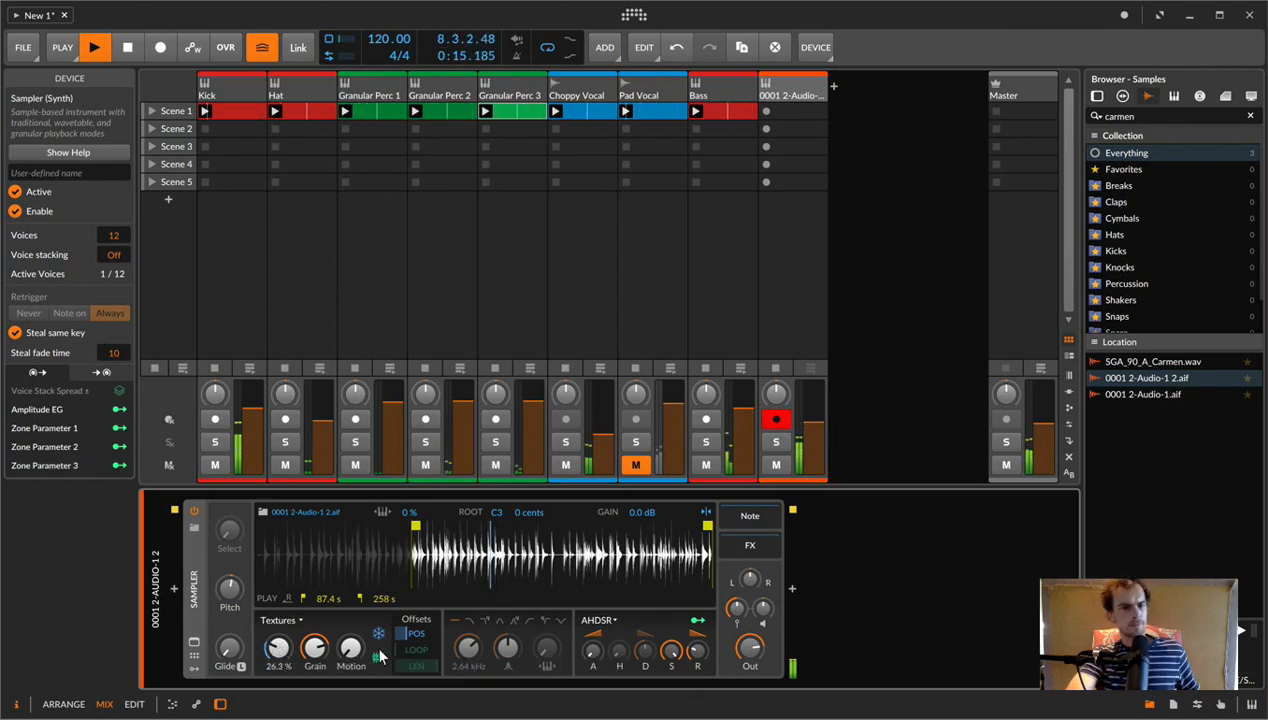
pyautogui.moveTo(351, 648); pyautogui.dragTo(365, 655)
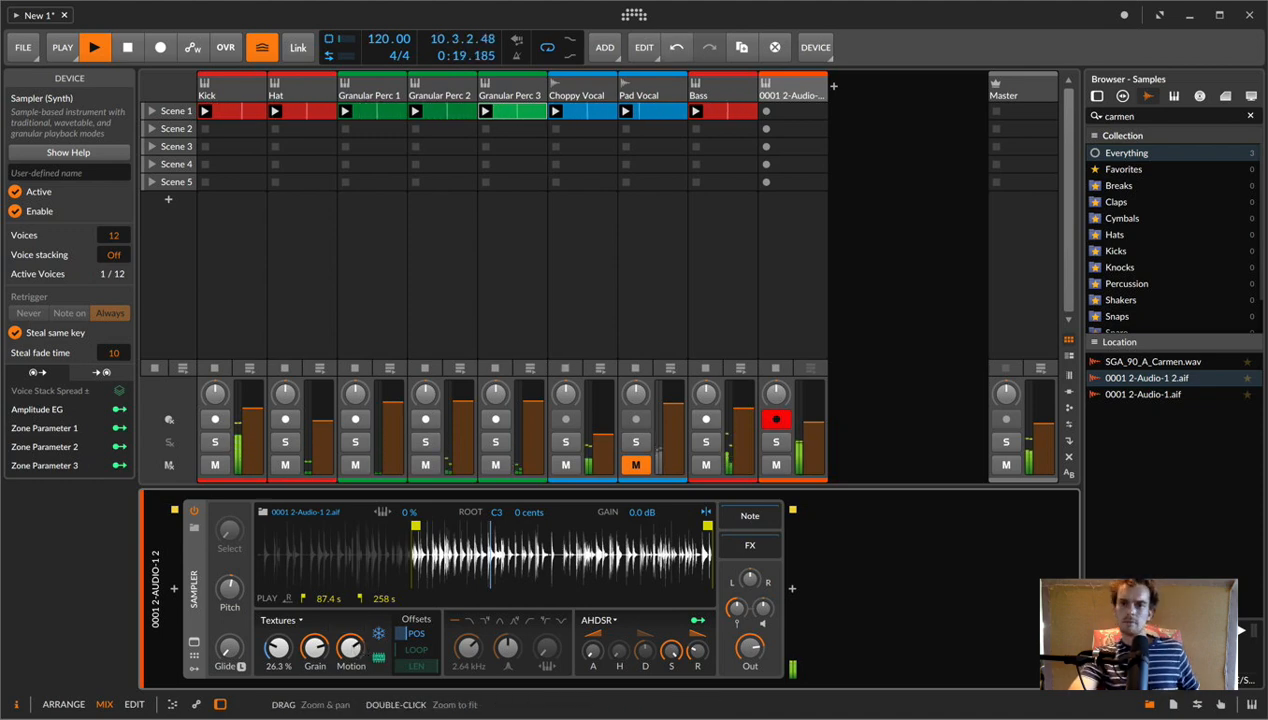
# - Create a clip in Scene 1 of the sampler track and draw a C2 note at its start
pyautogui.click(788, 112)
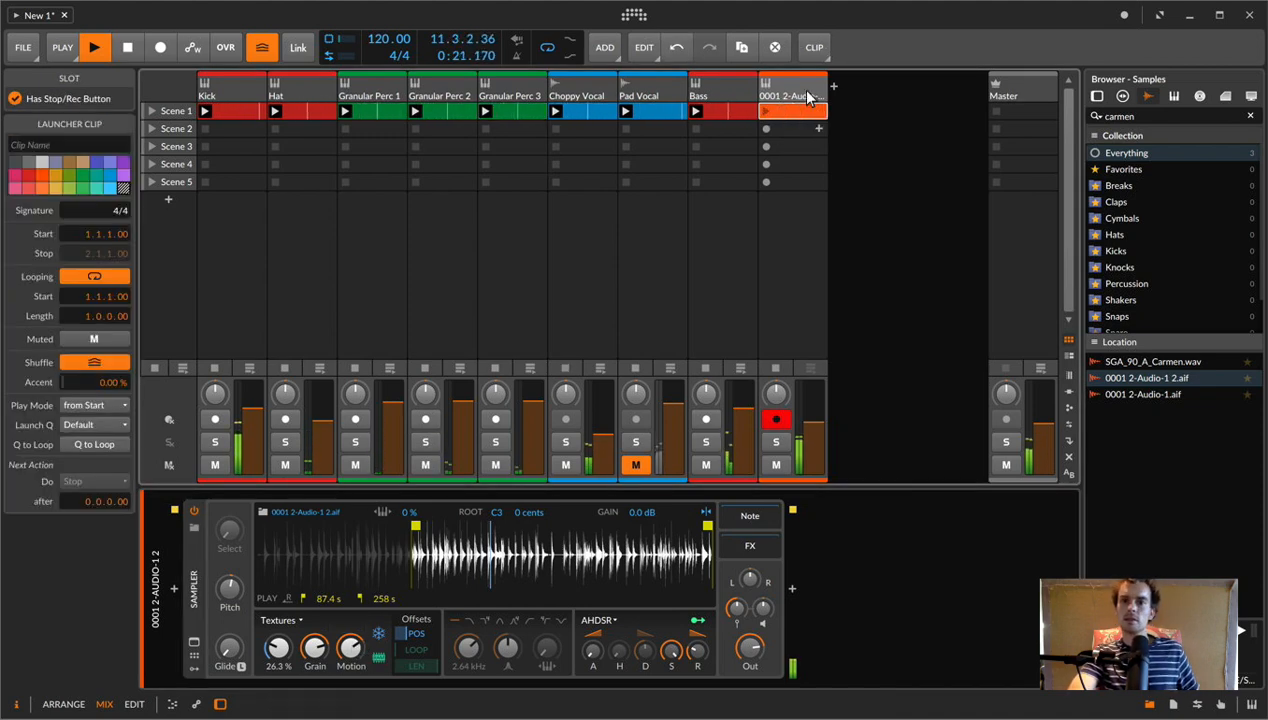
pyautogui.click(797, 118)
pyautogui.click(279, 603)
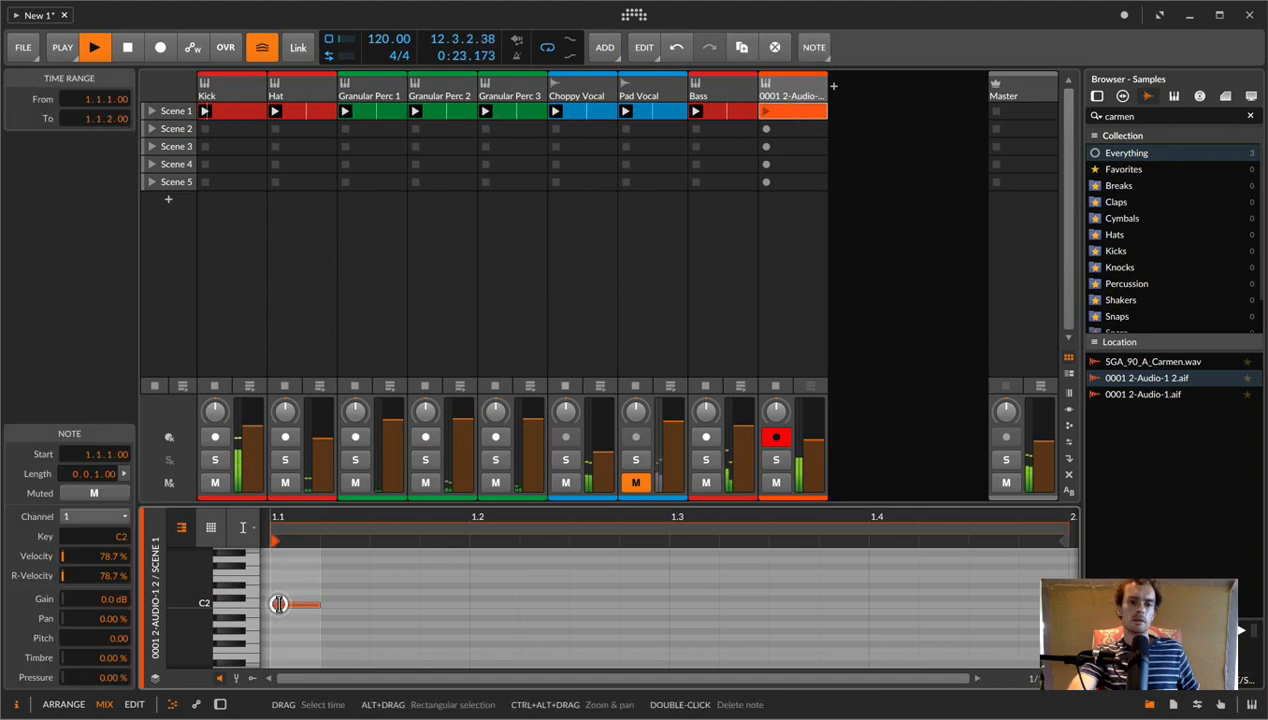
pyautogui.moveTo(322, 606); pyautogui.dragTo(1100, 605)
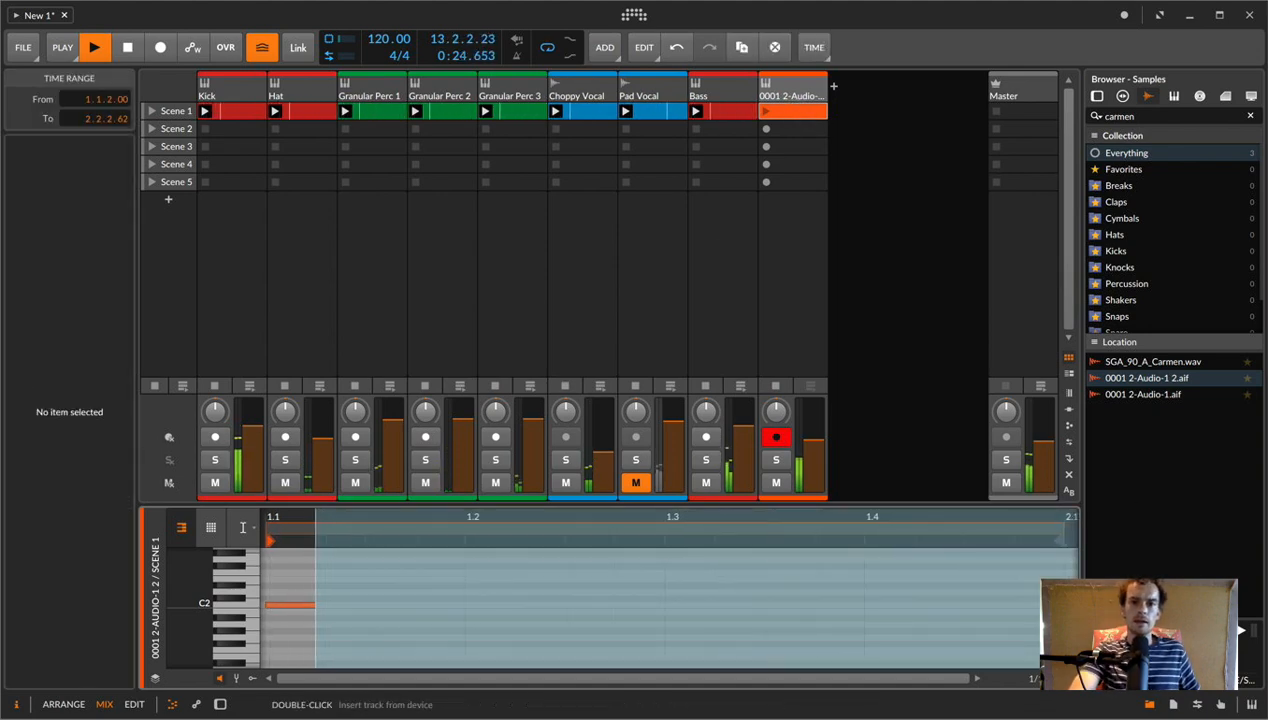
pyautogui.doubleClick(794, 95)
pyautogui.doubleClick(811, 112)
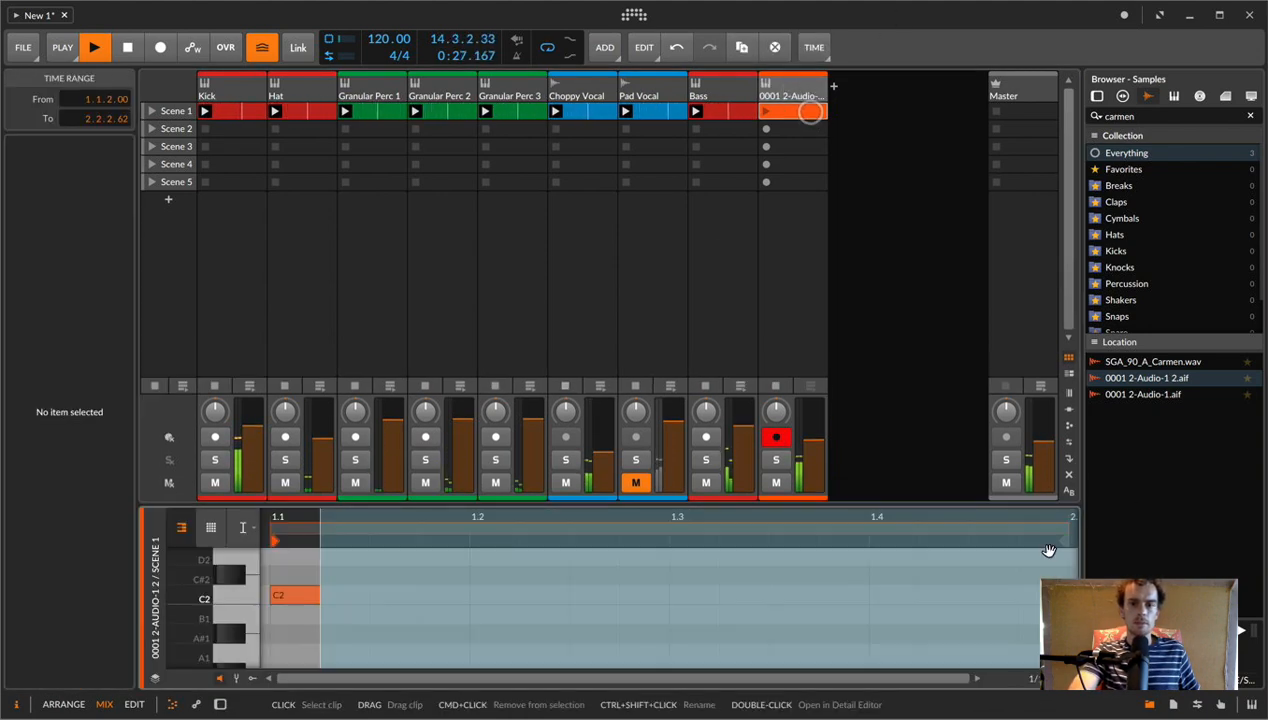
pyautogui.hscroll(2, 998, 592)
pyautogui.doubleClick(997, 594)
pyautogui.moveTo(969, 650); pyautogui.dragTo(967, 673)
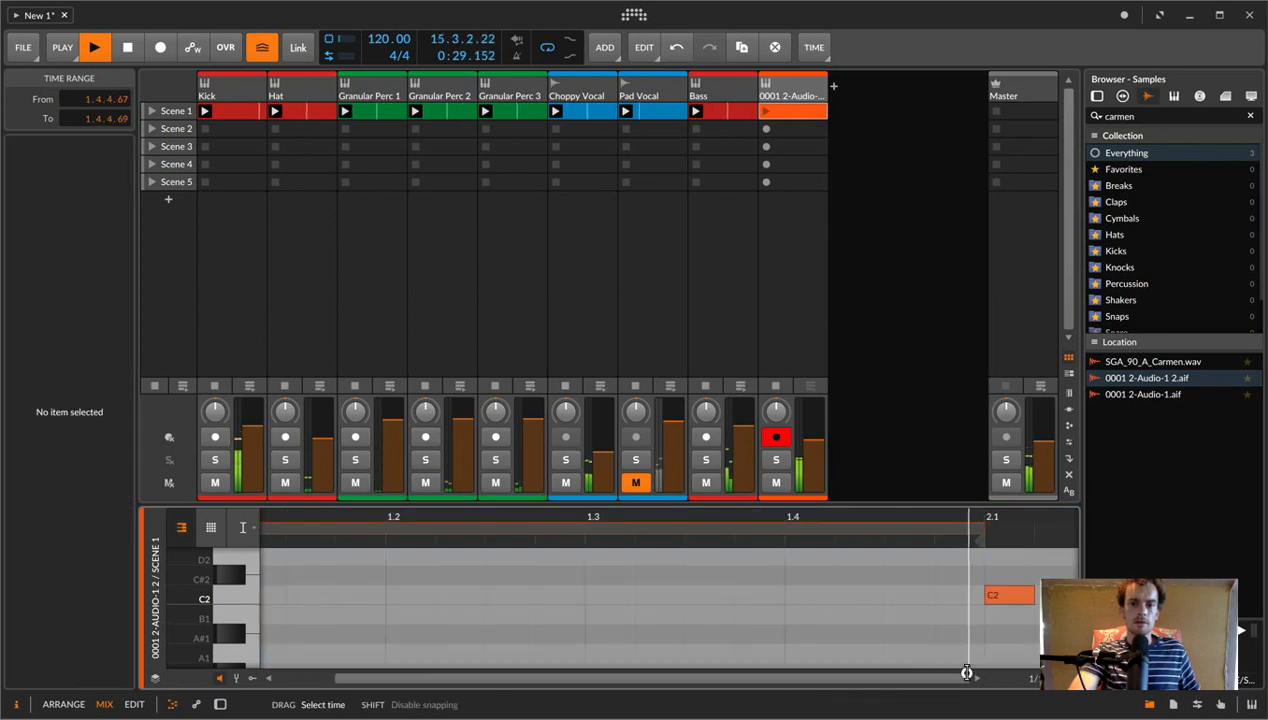
pyautogui.press('super+z')
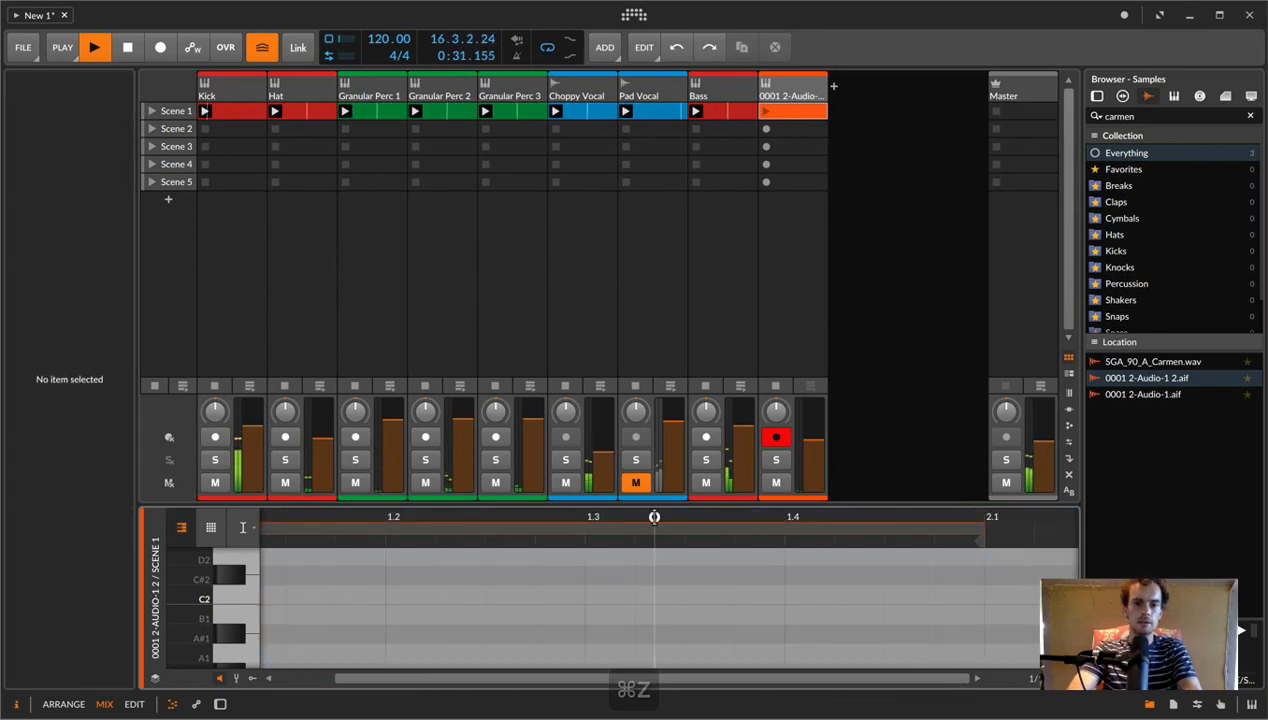
# - Stretch the C2 note to 256 bars by repeated doubling, then play the clip looped over the selected region
pyautogui.click(653, 617)
pyautogui.press('space')
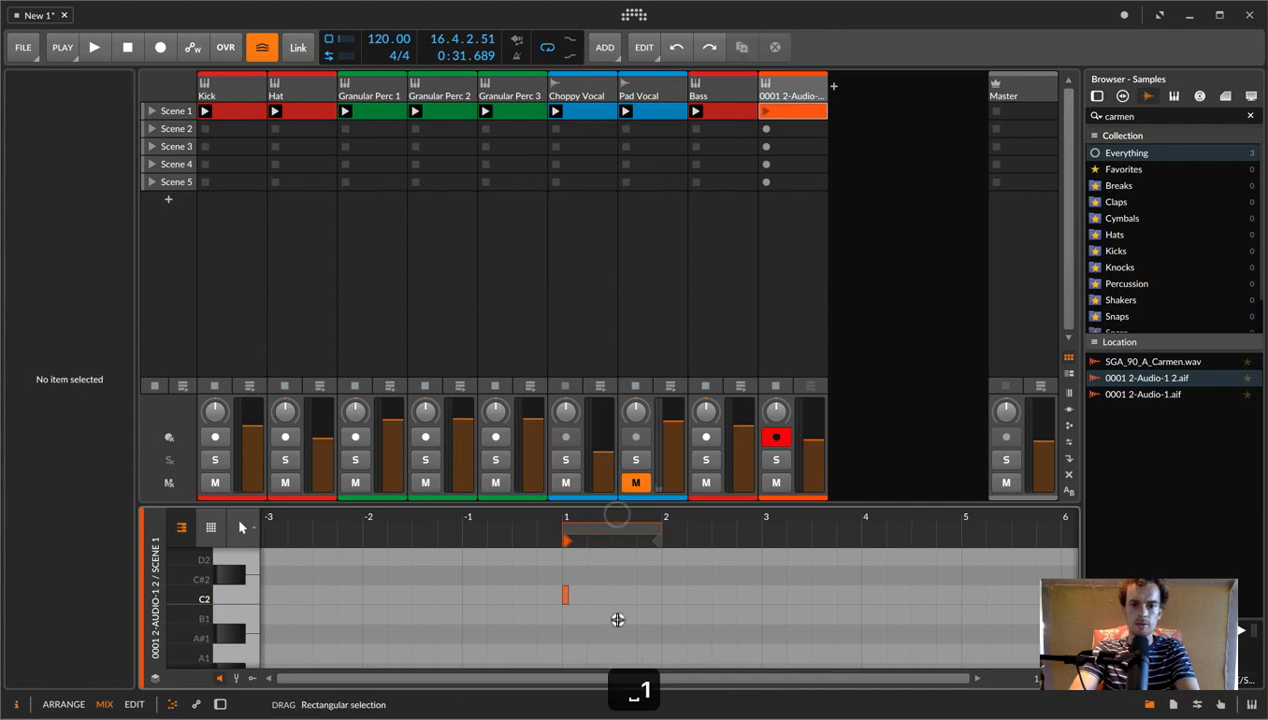
pyautogui.press('super+a')
pyautogui.press(']')
pyautogui.press(']')
pyautogui.press(']')
pyautogui.press(']')
pyautogui.press(']')
pyautogui.press(']')
pyautogui.press(']')
pyautogui.press(']')
pyautogui.press(']')
pyautogui.press(']')
pyautogui.press(']')
pyautogui.press(']')
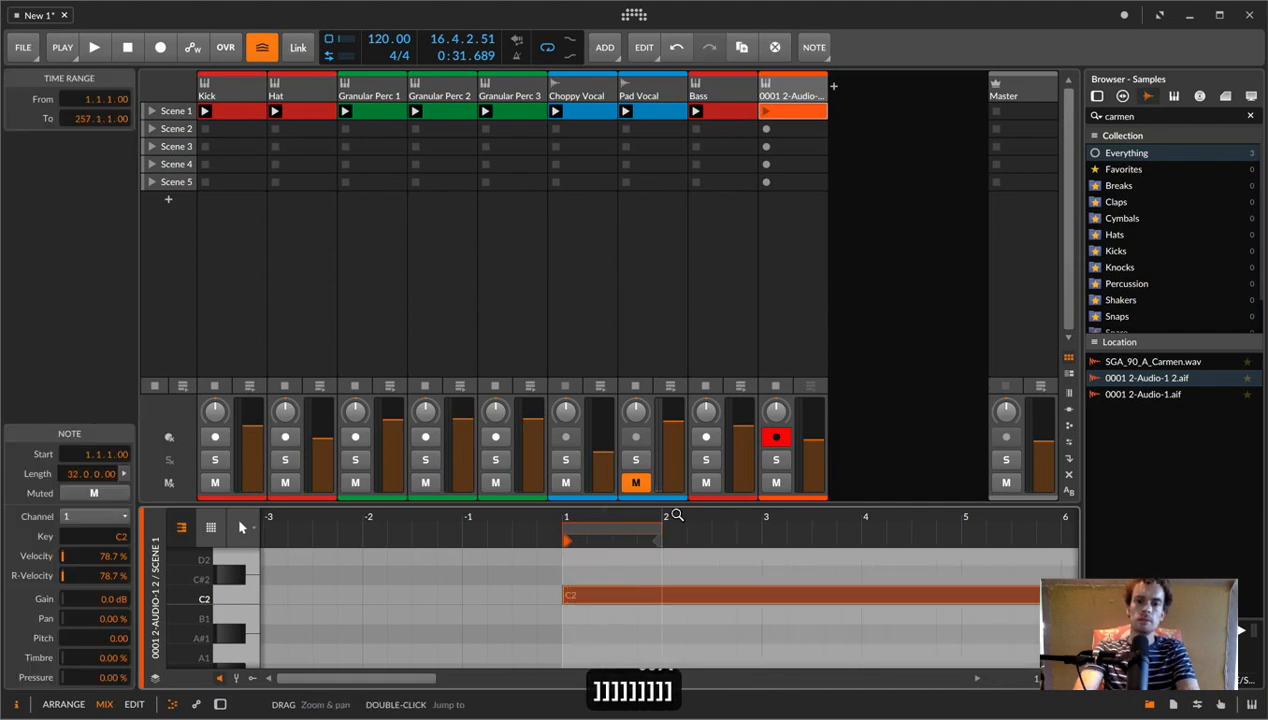
pyautogui.press('super+l')
pyautogui.click(768, 113)
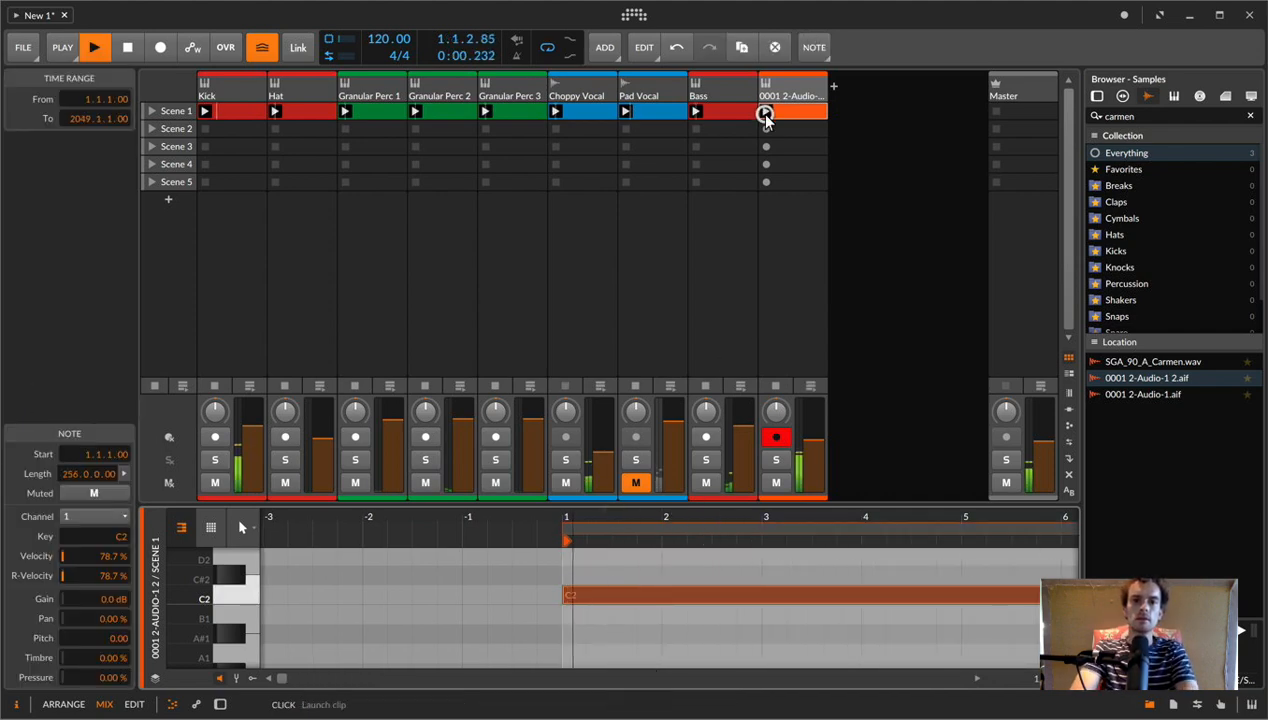
# - Add a new audio track beside the sampler track
pyautogui.press('super+t')
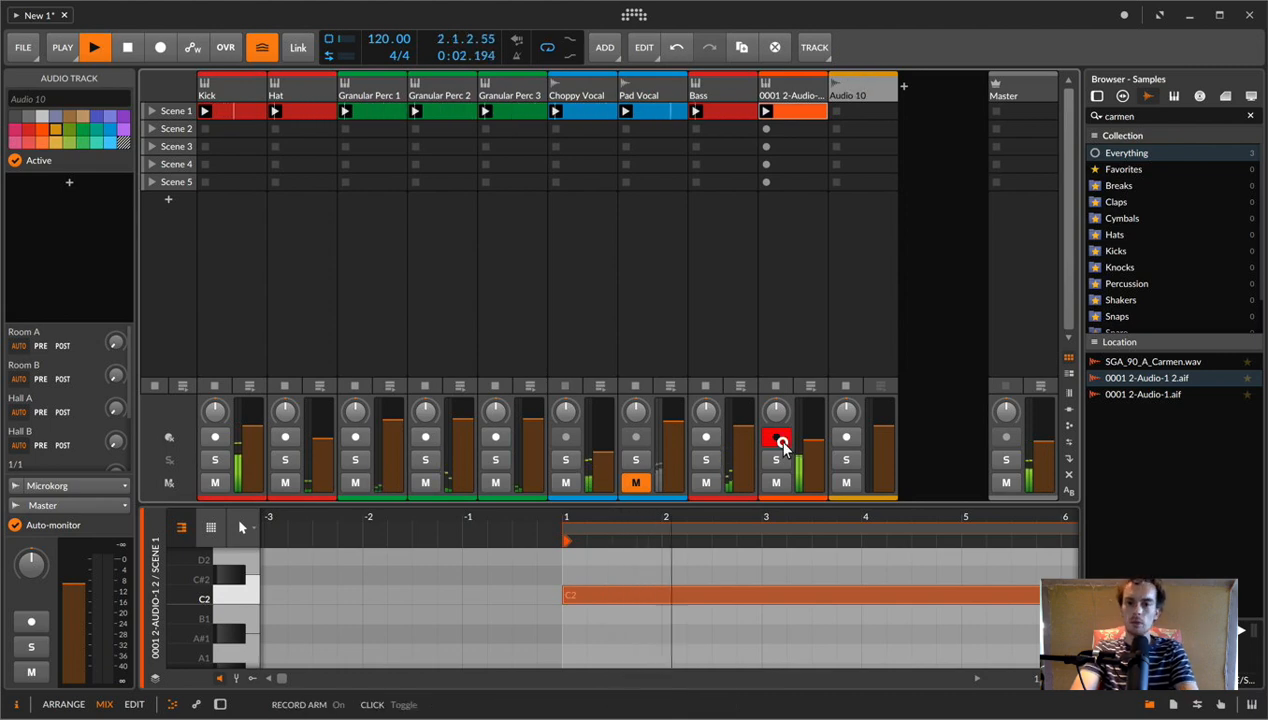
pyautogui.rightClick(798, 116)
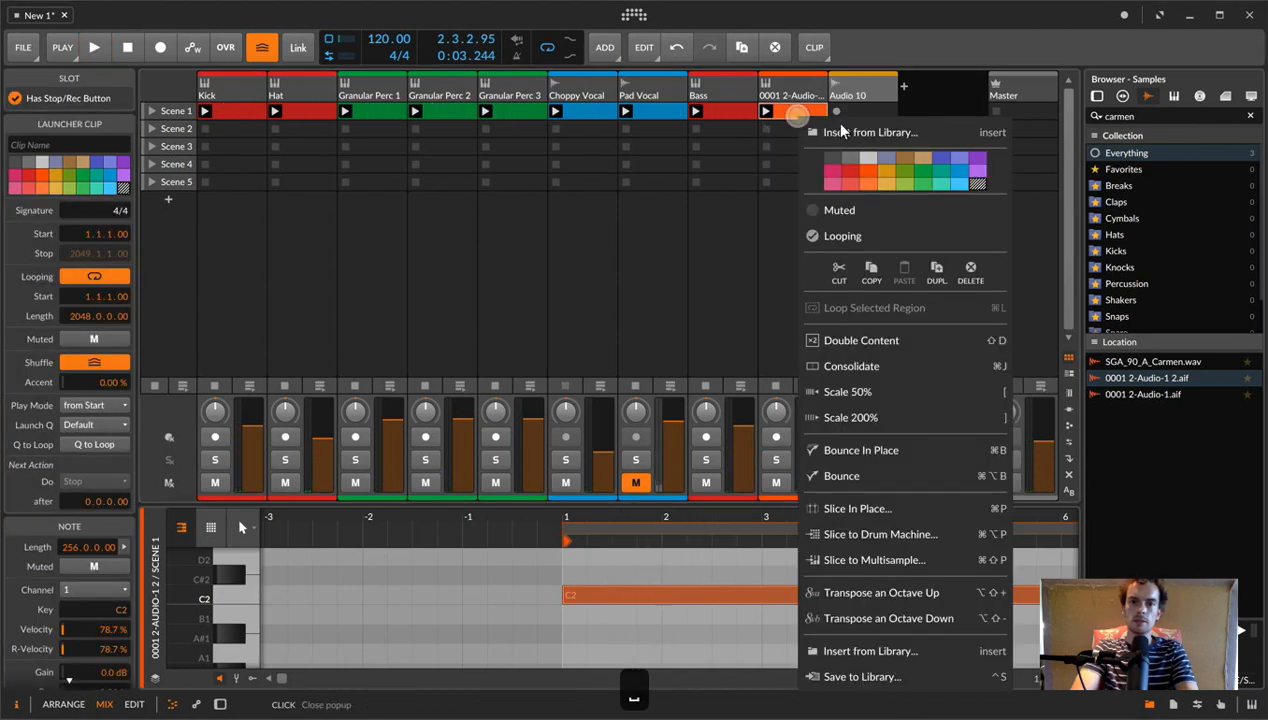
pyautogui.click(704, 206)
# - Duplicate the sampler clip into Scene 2 and bounce the Scene 1 clip in place
pyautogui.press('super+d')
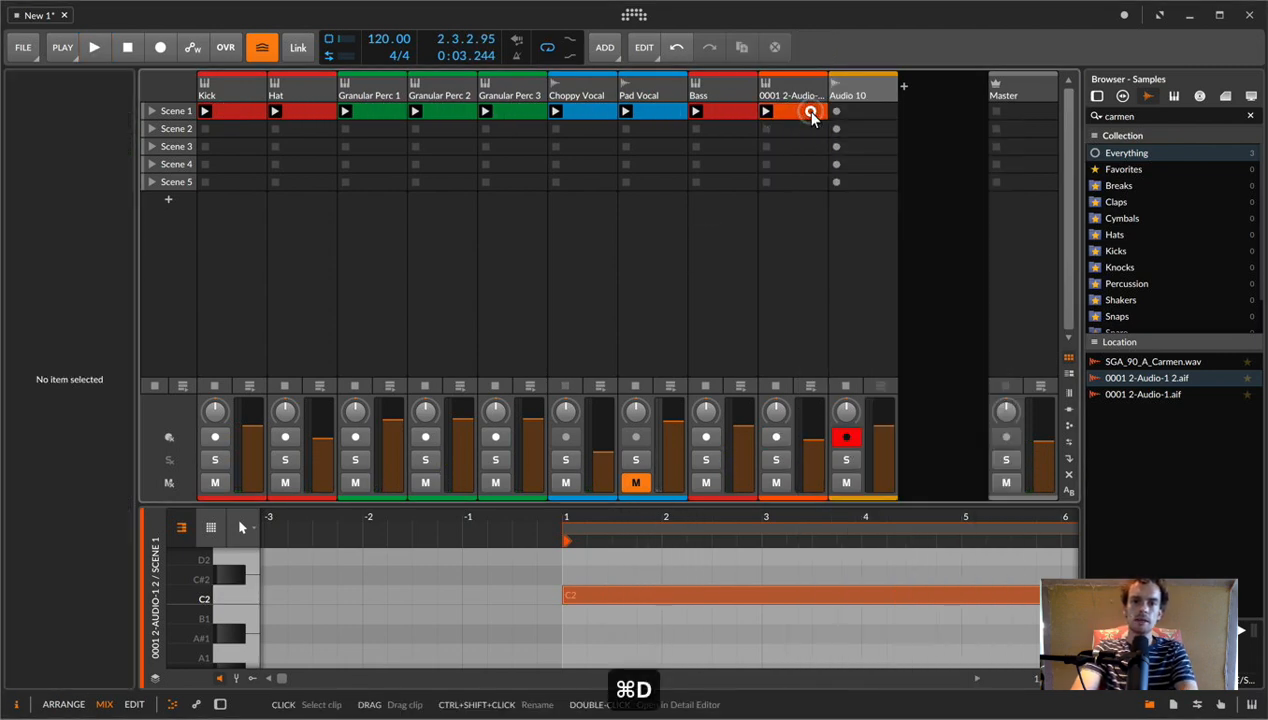
pyautogui.rightClick(784, 108)
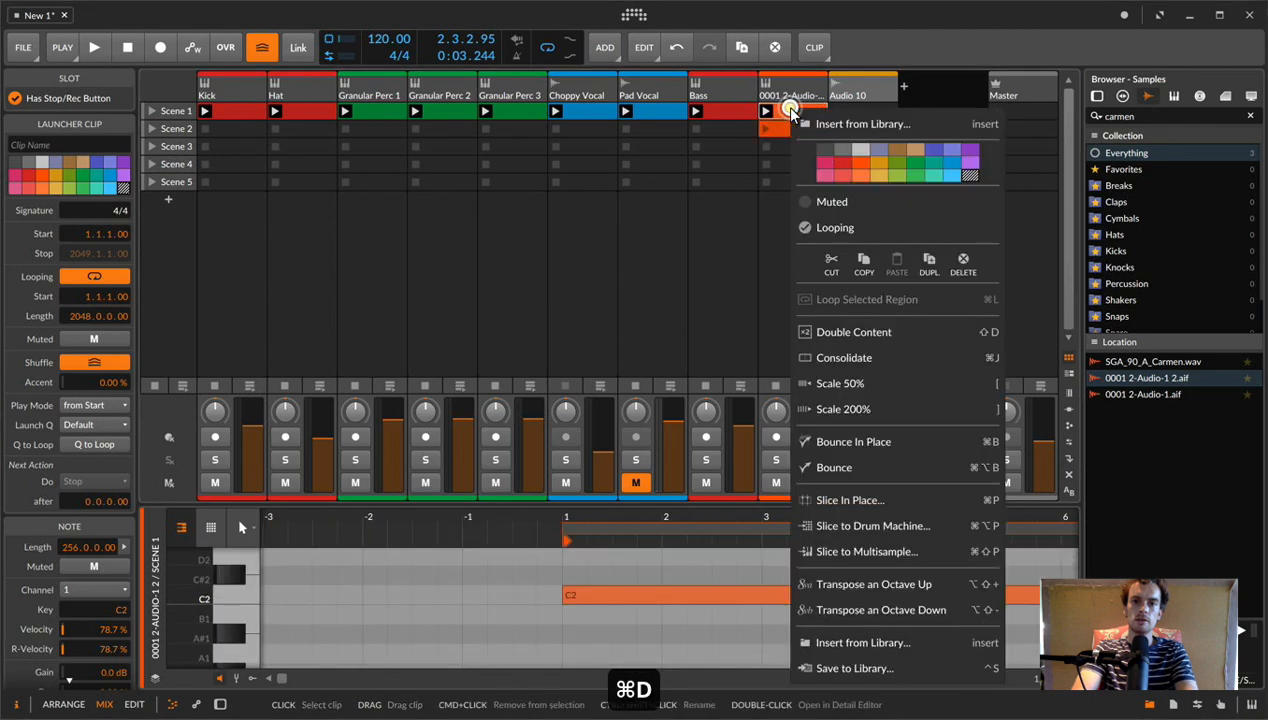
pyautogui.click(850, 441)
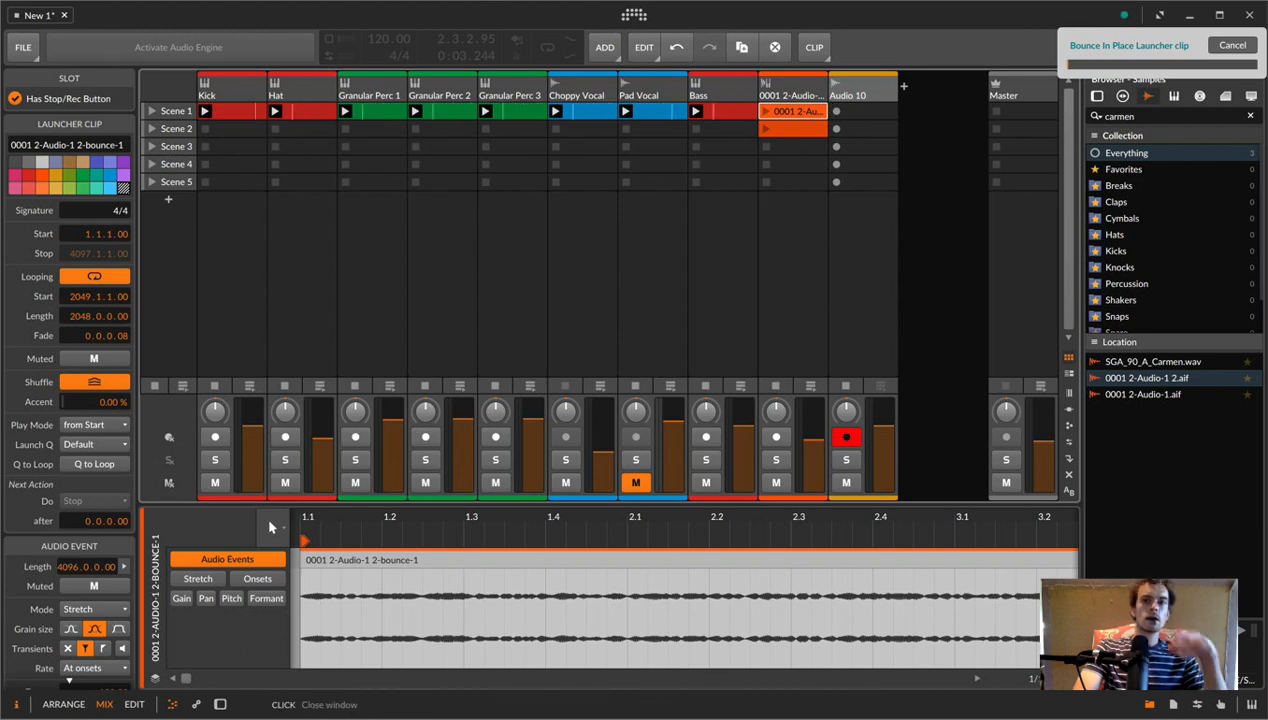
# - Cancel the running bounce and undo the clip copy, the added audio track and the last stretches of the C2 note
pyautogui.click(1228, 44)
pyautogui.press('super+z')
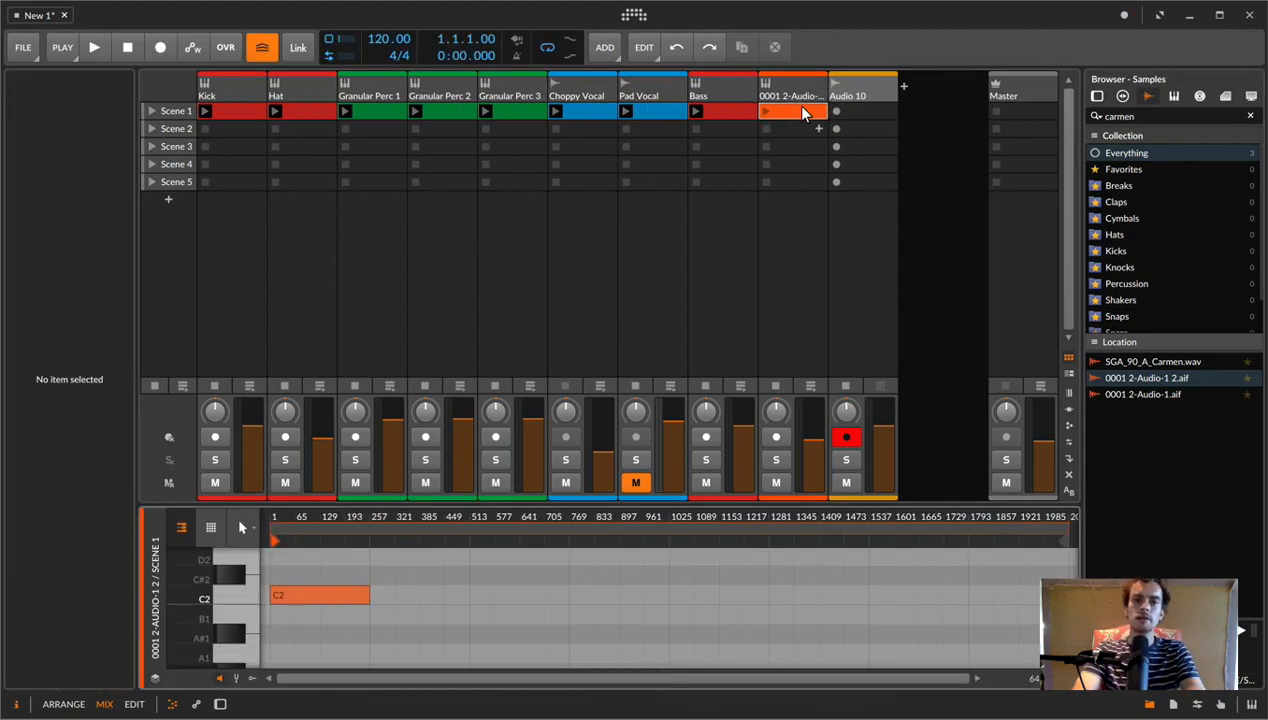
pyautogui.press('super+z')
pyautogui.press('super+z')
pyautogui.press('super+z')
pyautogui.press('super+z')
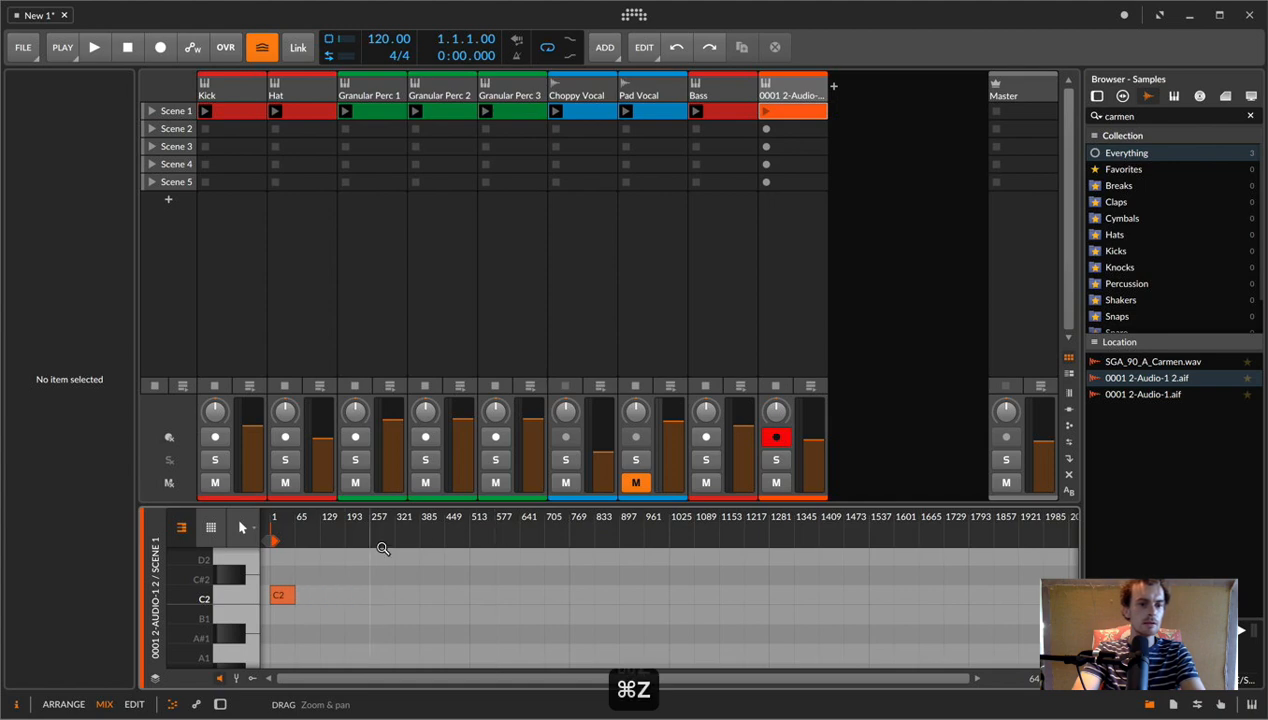
# - Loop the sampler clip over the 32-bar C2 note
pyautogui.moveTo(382, 548); pyautogui.dragTo(430, 512)
pyautogui.click(518, 596)
pyautogui.press('super+l')
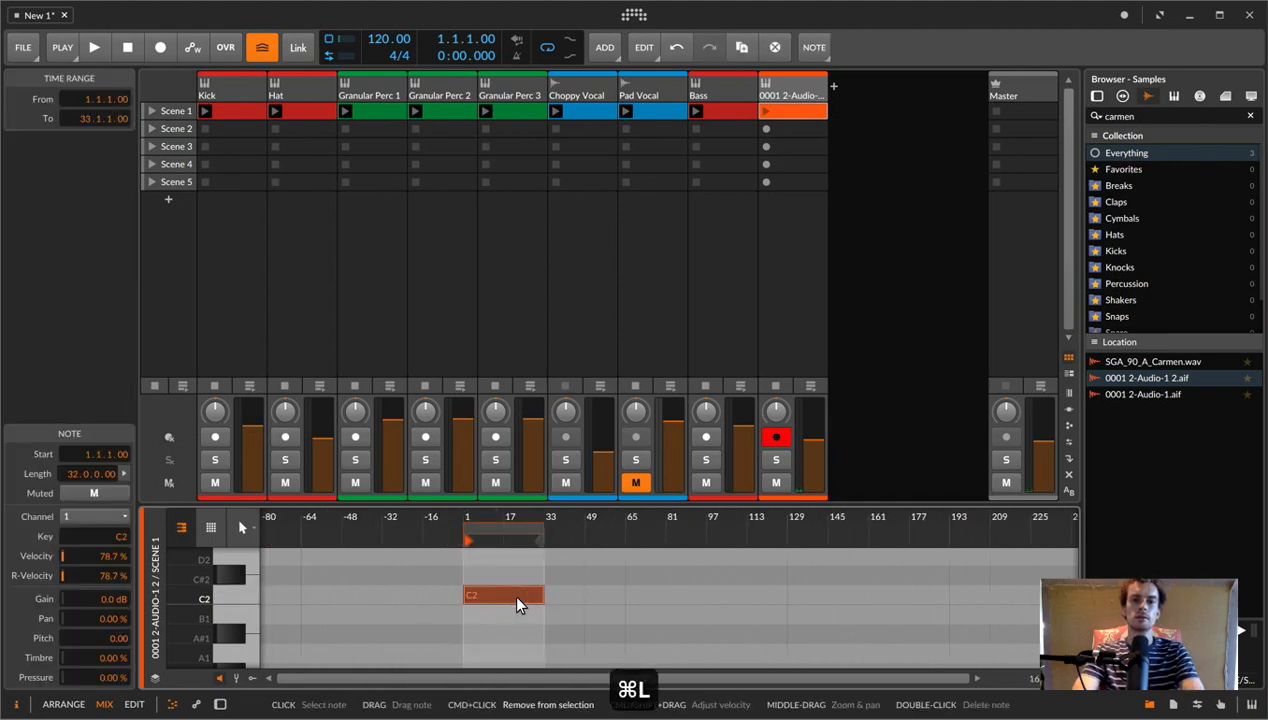
# - Duplicate the 32-bar sampler clip into Scene 2 and bounce the Scene 1 clip in place
pyautogui.click(783, 111)
pyautogui.press('super+d')
pyautogui.rightClick(783, 113)
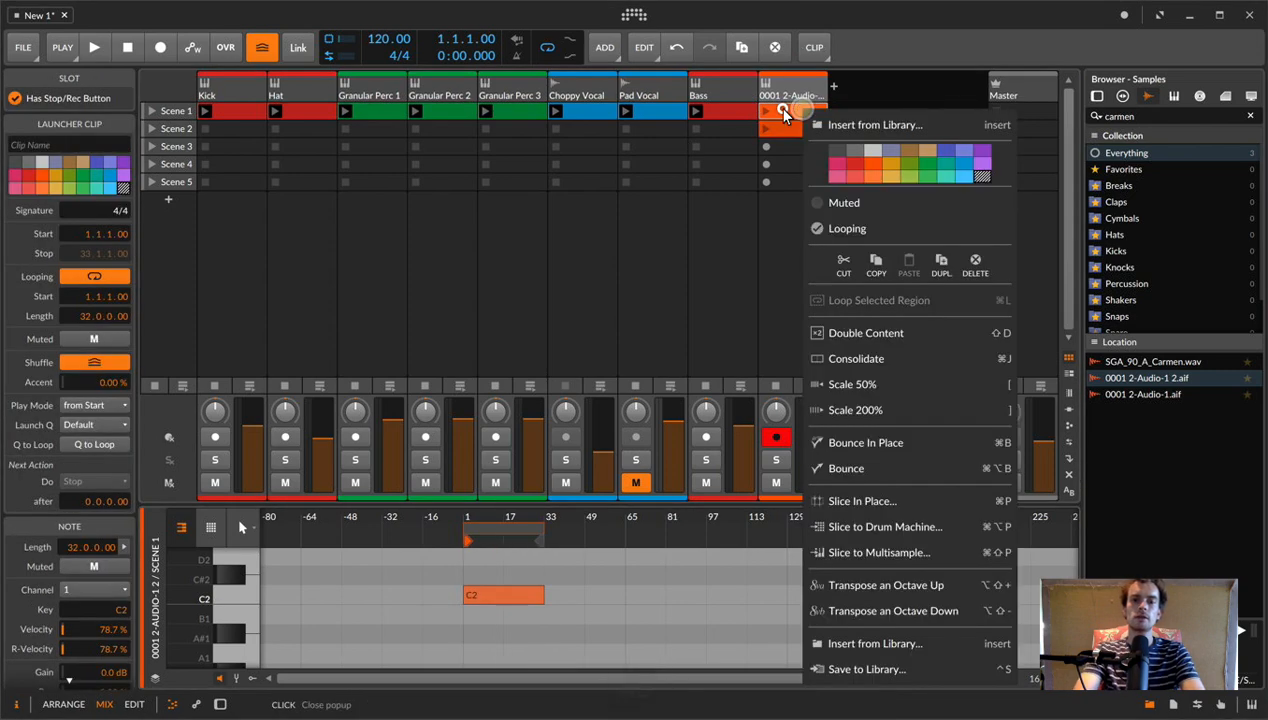
pyautogui.click(776, 108)
pyautogui.press('super+b')
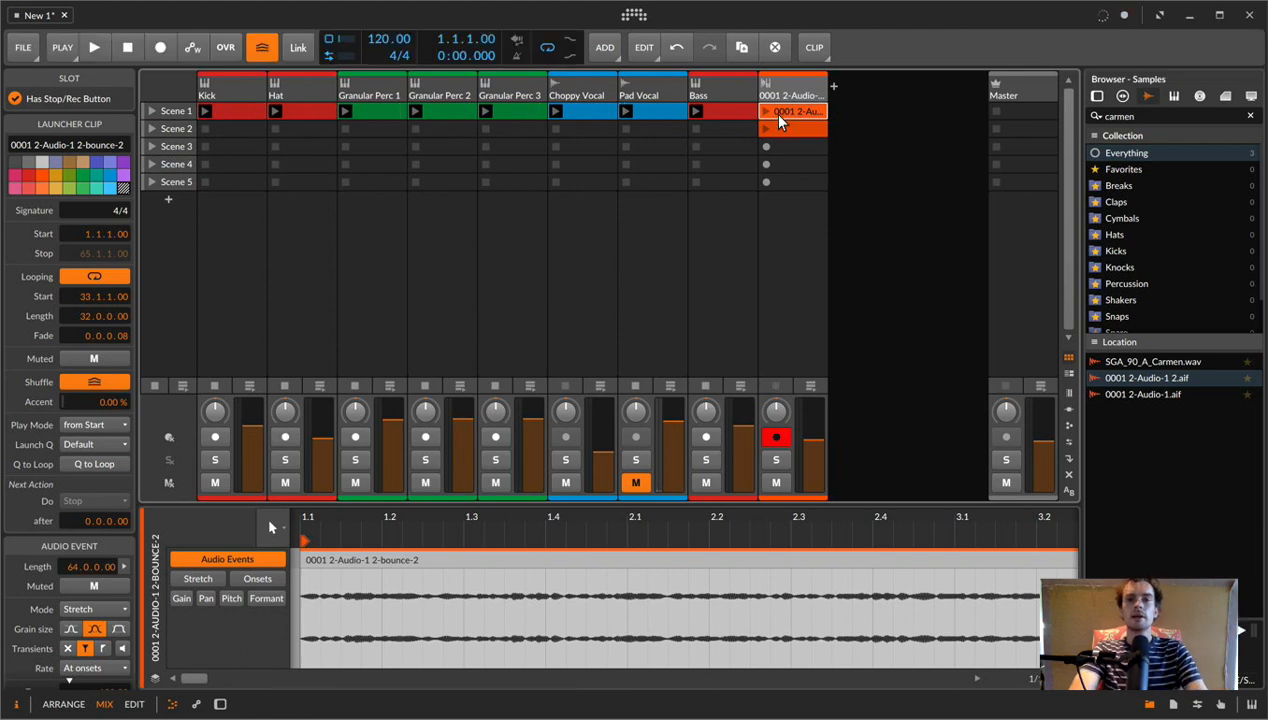
# - Move the bounced clip to a new track in Scene 1 and play it alongside the sampler clip
pyautogui.moveTo(773, 112)
pyautogui.mouseDown()
pyautogui.moveTo(855, 108)
pyautogui.moveTo(795, 109)
pyautogui.mouseUp()
pyautogui.click(838, 111)
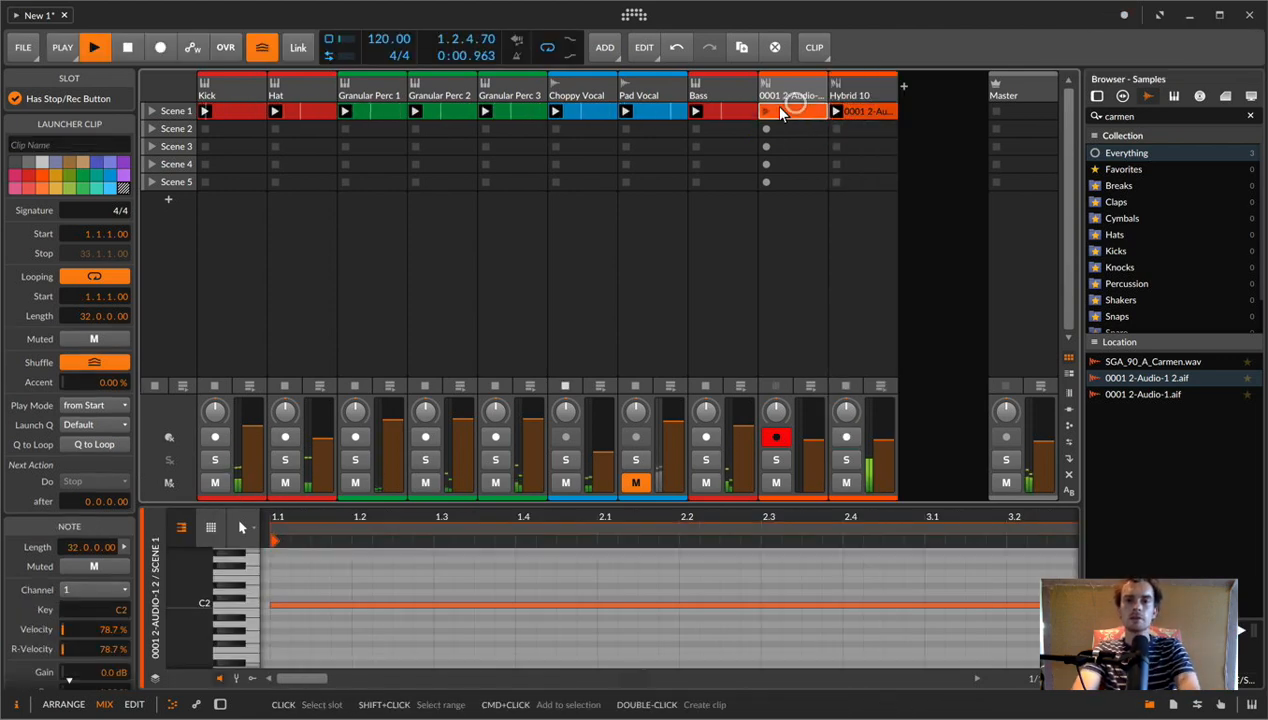
pyautogui.press('space')
pyautogui.click(768, 110)
# - Show the sampler track's device, review the controller mappings, and reselect the track
pyautogui.doubleClick(777, 93)
pyautogui.press('super+m')
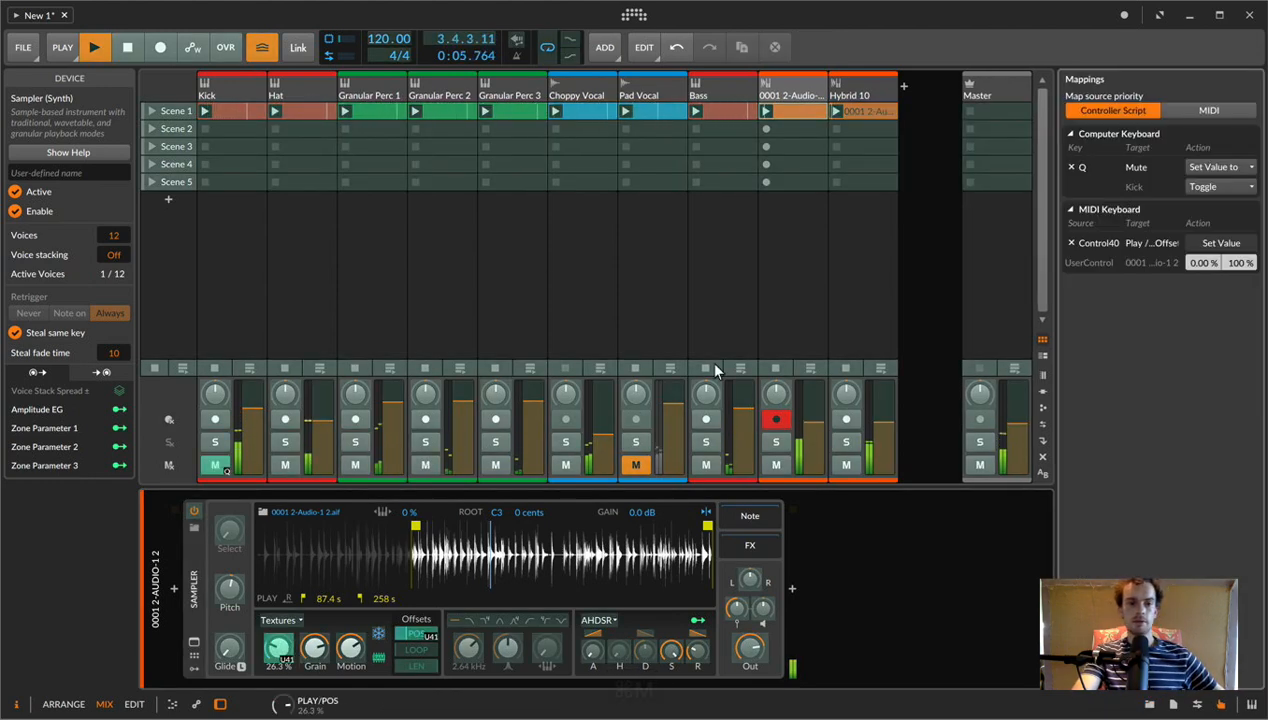
pyautogui.press('super+m')
pyautogui.click(783, 92)
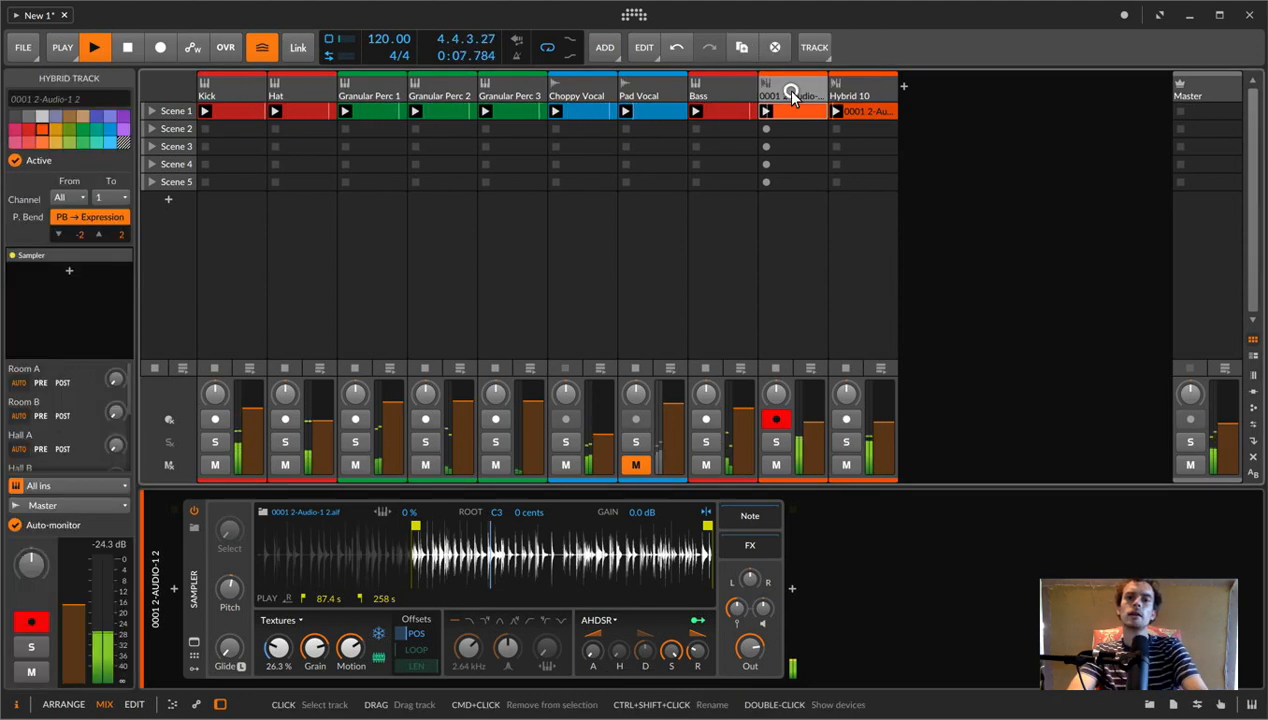
# - Add a new audio track beside the sampler track and arm it for recording
pyautogui.press('super+t')
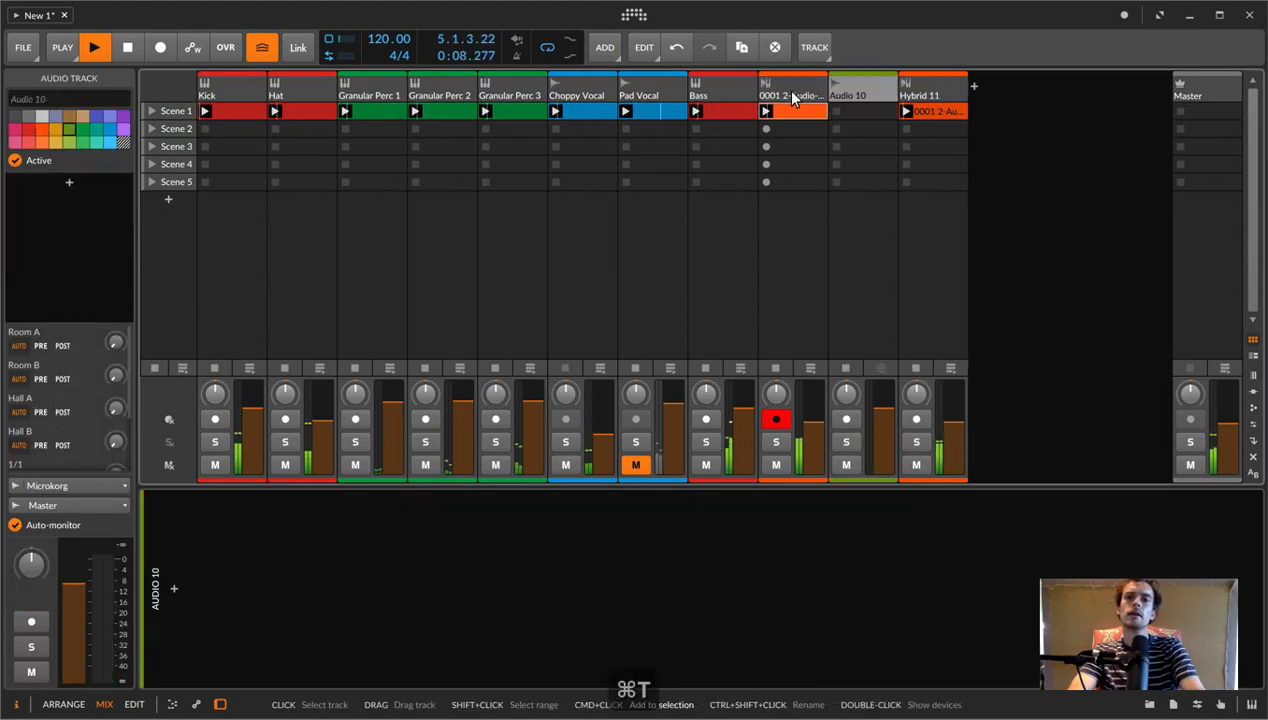
pyautogui.click(846, 419)
pyautogui.doubleClick(852, 95)
pyautogui.click(852, 95)
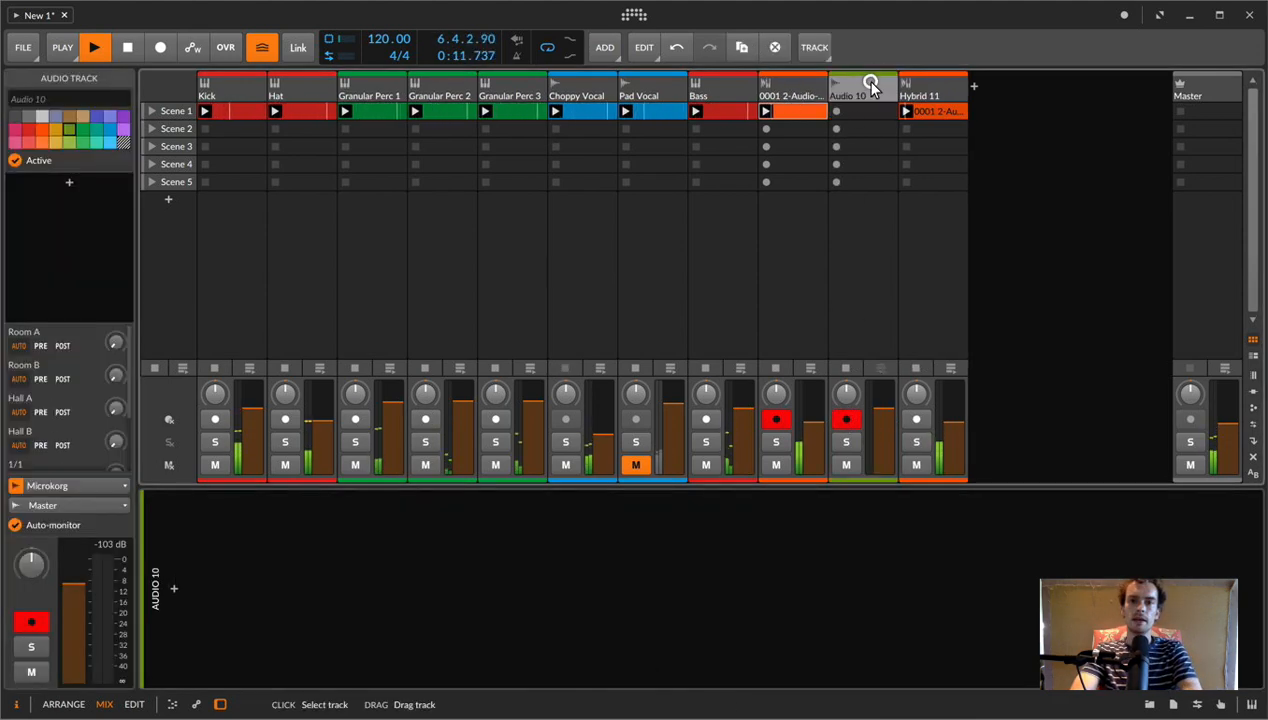
# - Rename the sampler track as Guitar Grain
pyautogui.doubleClick(782, 88)
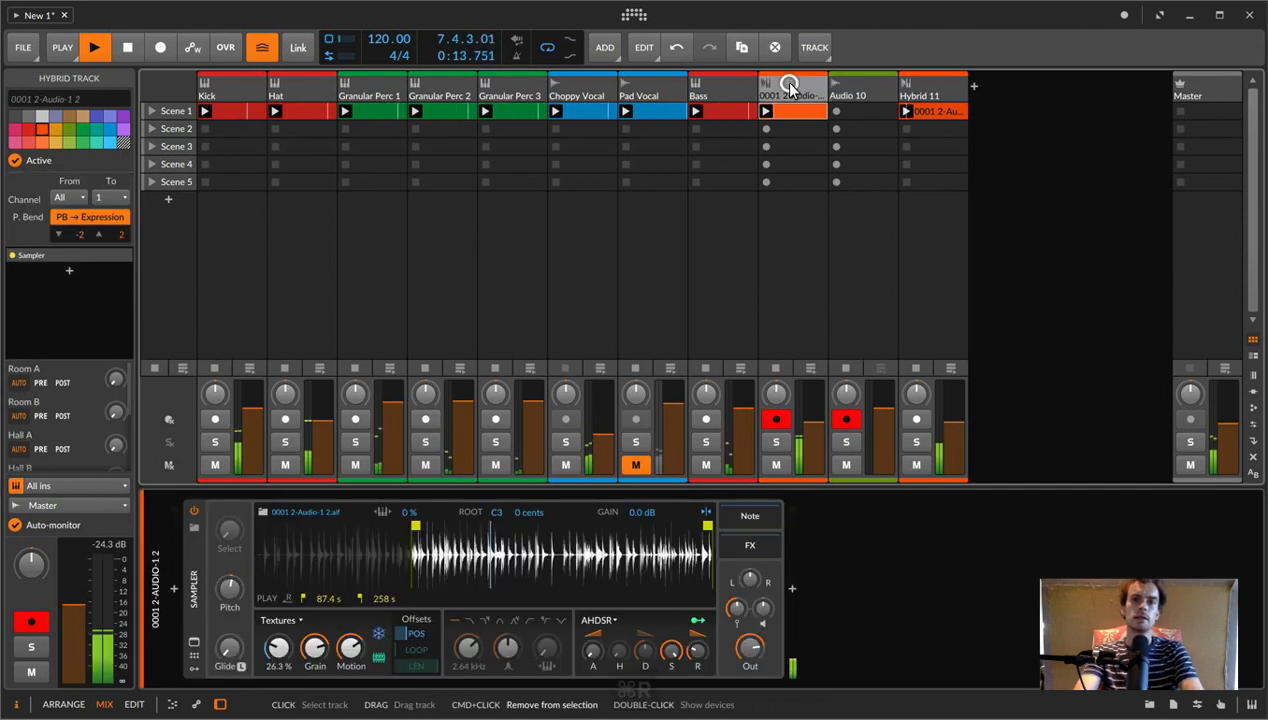
pyautogui.write('Guitar Gran')
pyautogui.press('BackSpace')
pyautogui.write('i')
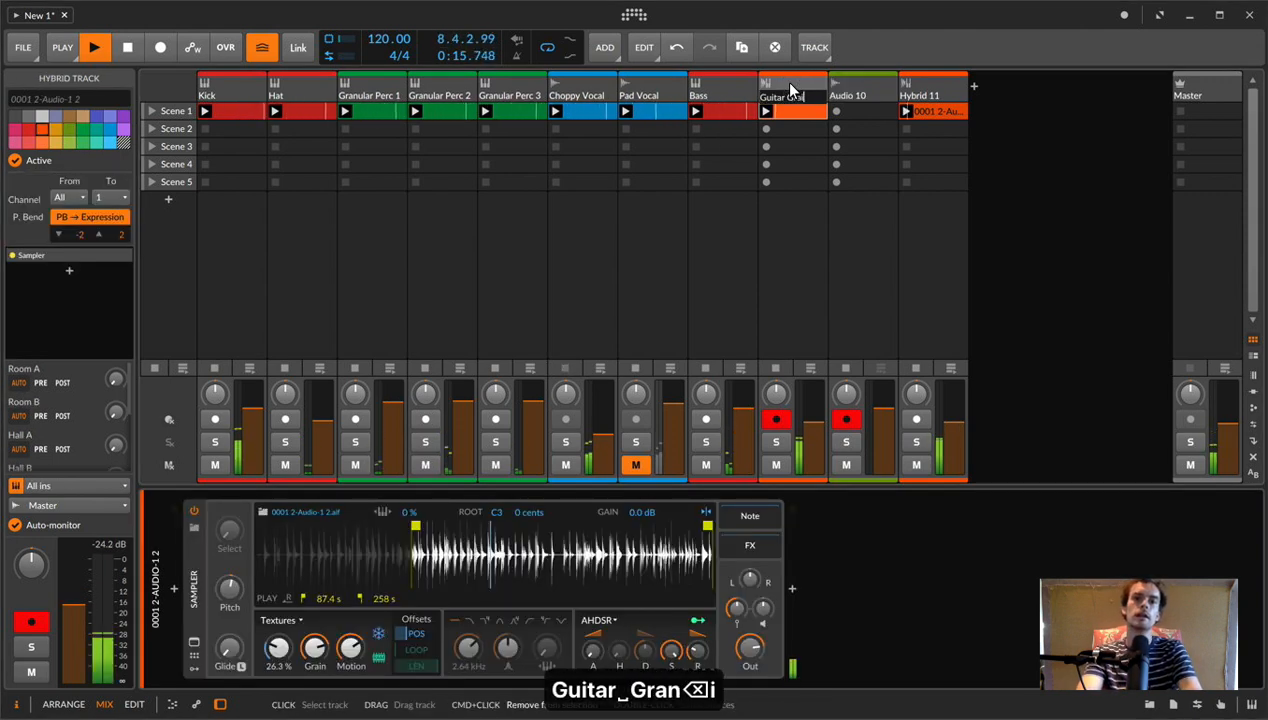
pyautogui.press('Return')
pyautogui.press('Right')
pyautogui.write('n')
pyautogui.press('Return')
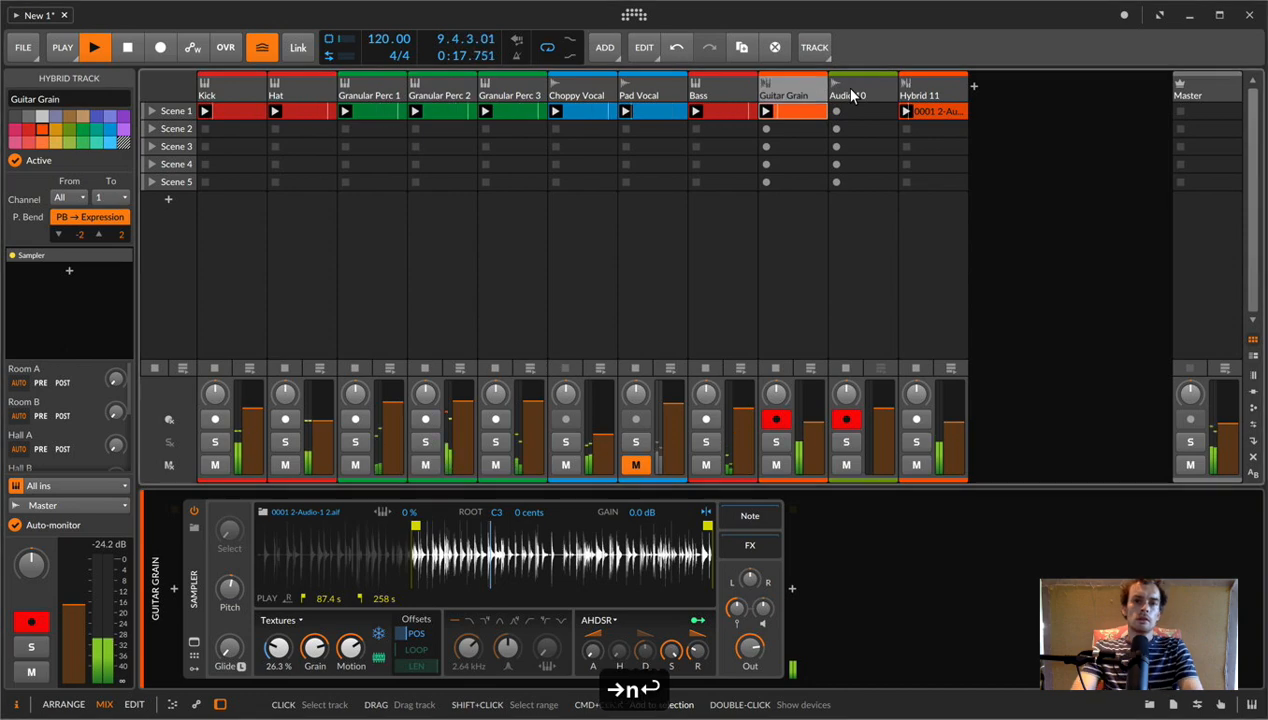
# - Set Audio 10's input to the post-fader output of Guitar Grain and start recording into its Scene 1 slot
pyautogui.click(848, 92)
pyautogui.click(50, 487)
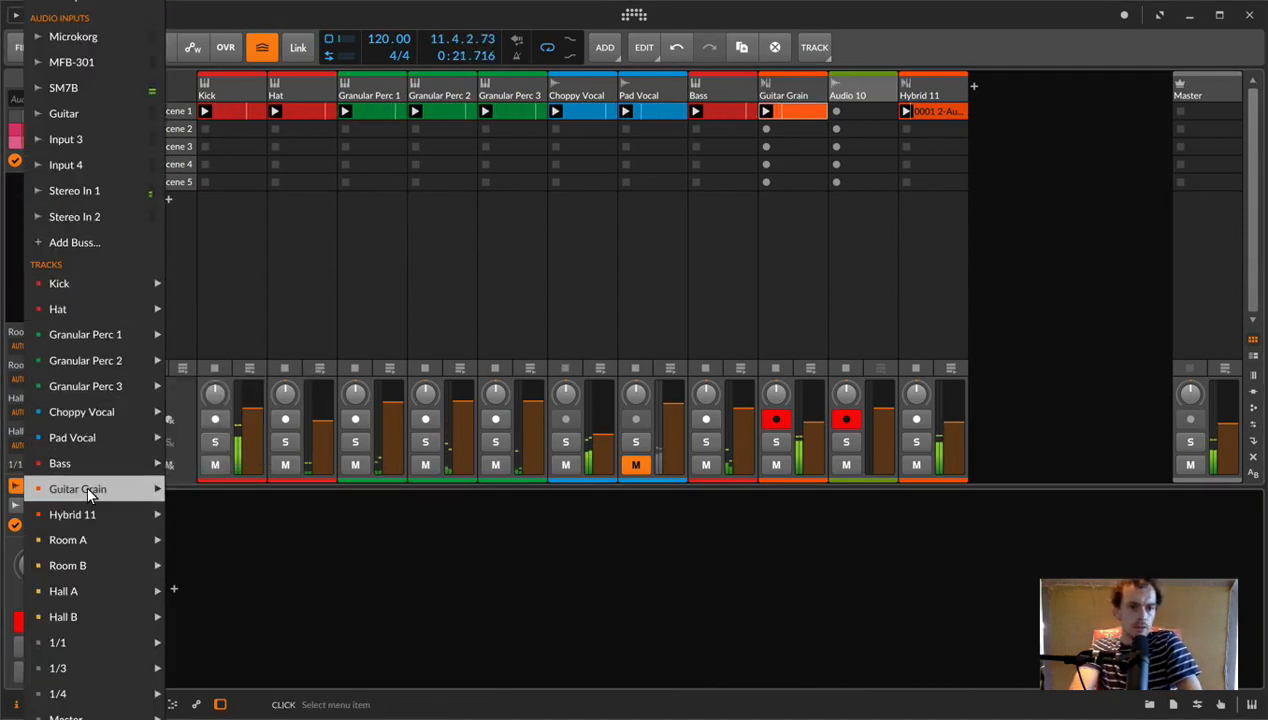
pyautogui.moveTo(86, 486)
pyautogui.click(218, 513)
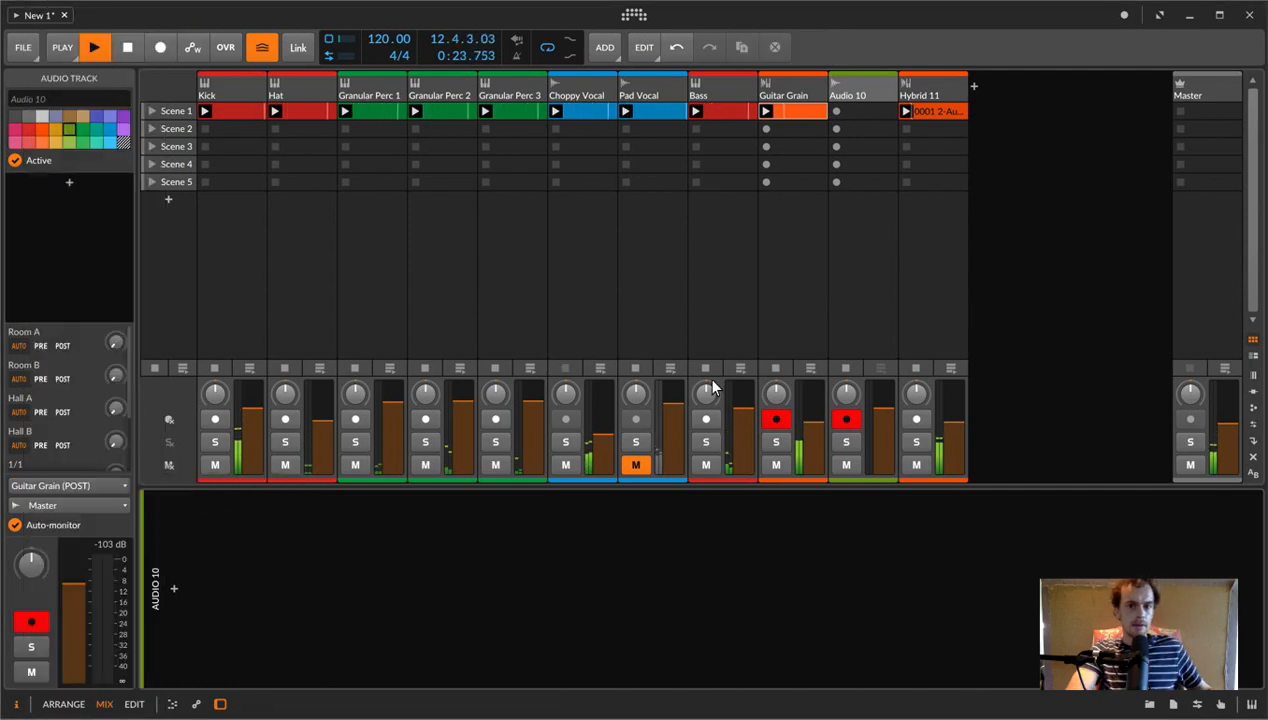
pyautogui.click(838, 111)
# - Map the Grain and Motion controls of the Guitar Grain sampler to the MIDI controller
pyautogui.click(801, 95)
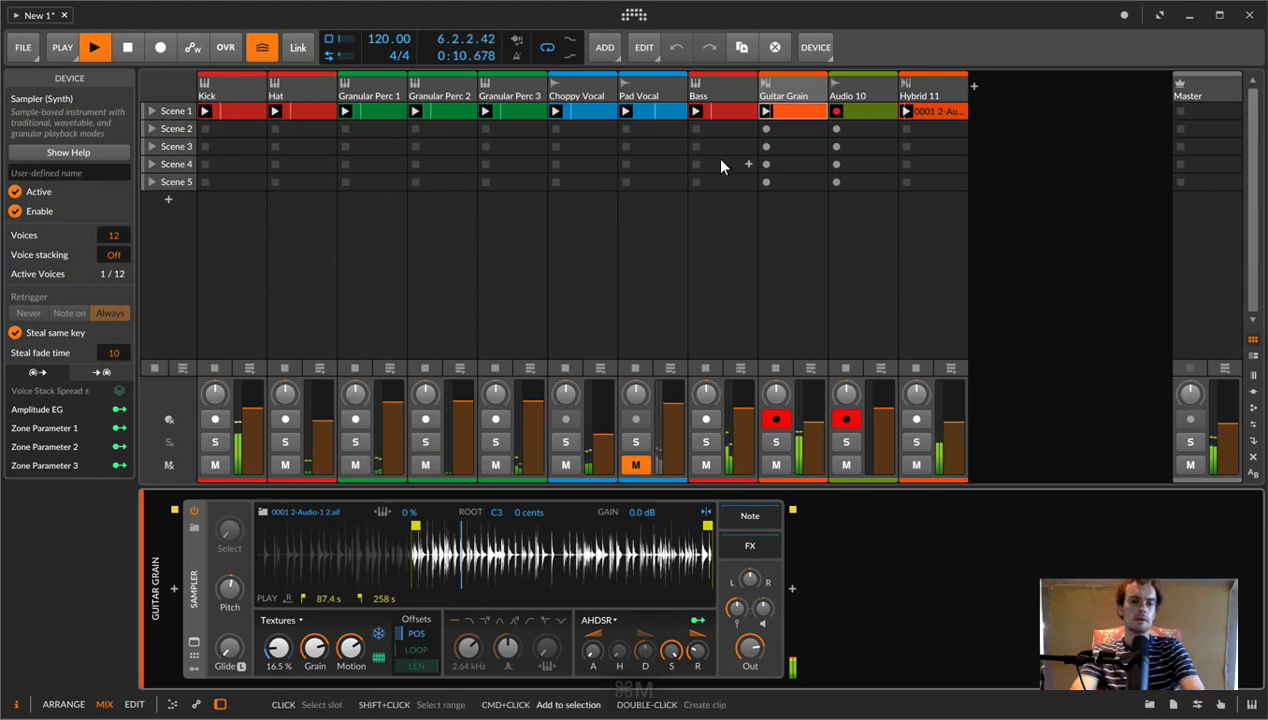
pyautogui.press('super+m')
pyautogui.click(319, 647)
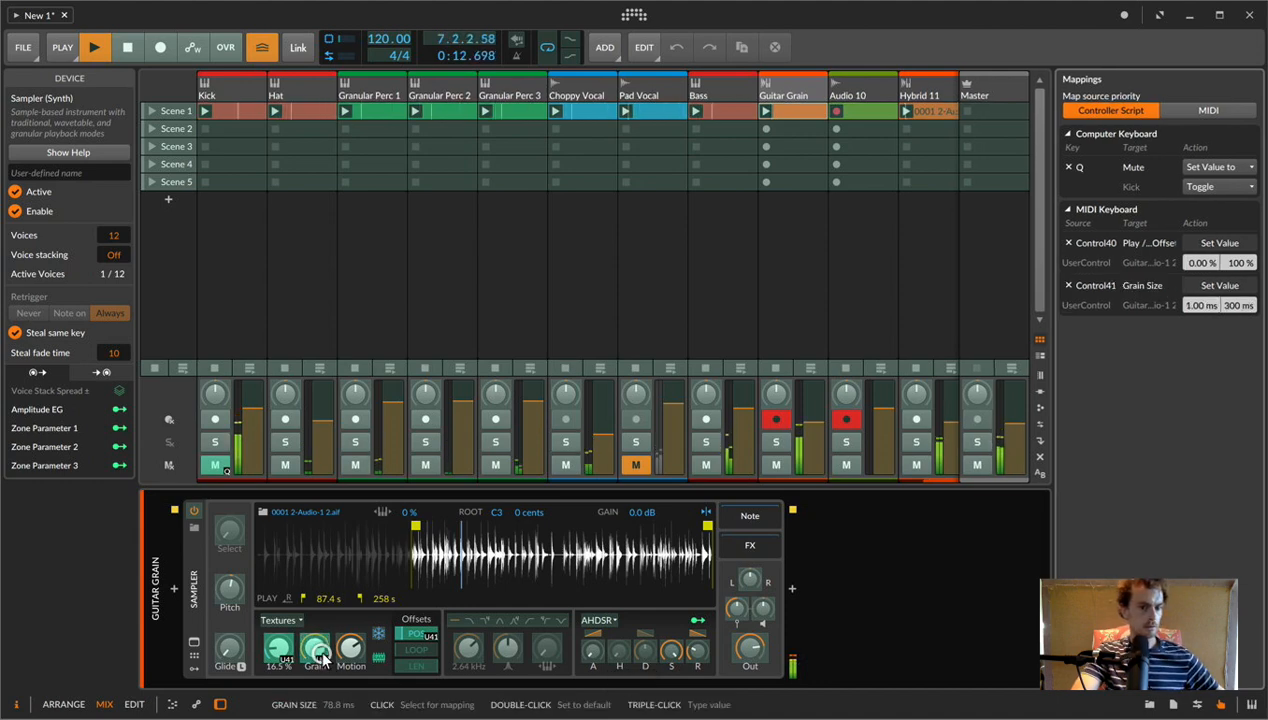
pyautogui.click(354, 652)
pyautogui.press('super+m')
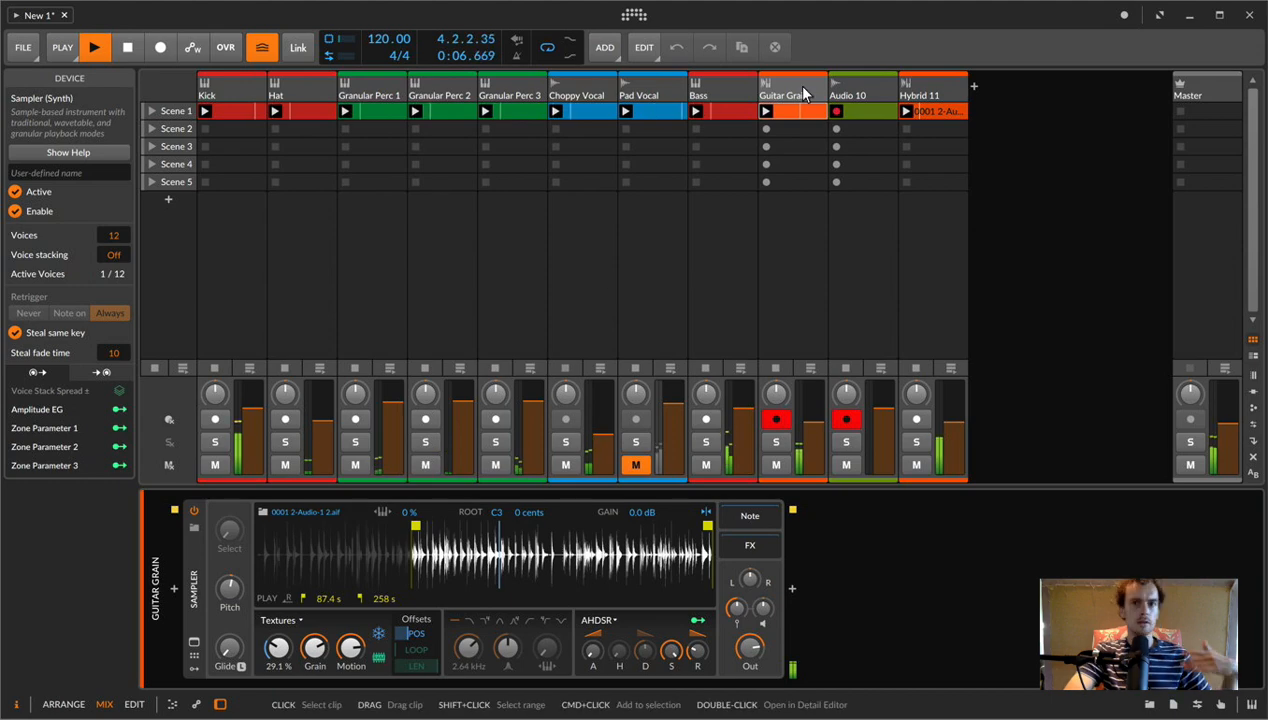
# - Start recording a new take in Audio 10's Scene 2 slot and unmute the Pad Vocal track
pyautogui.click(800, 92)
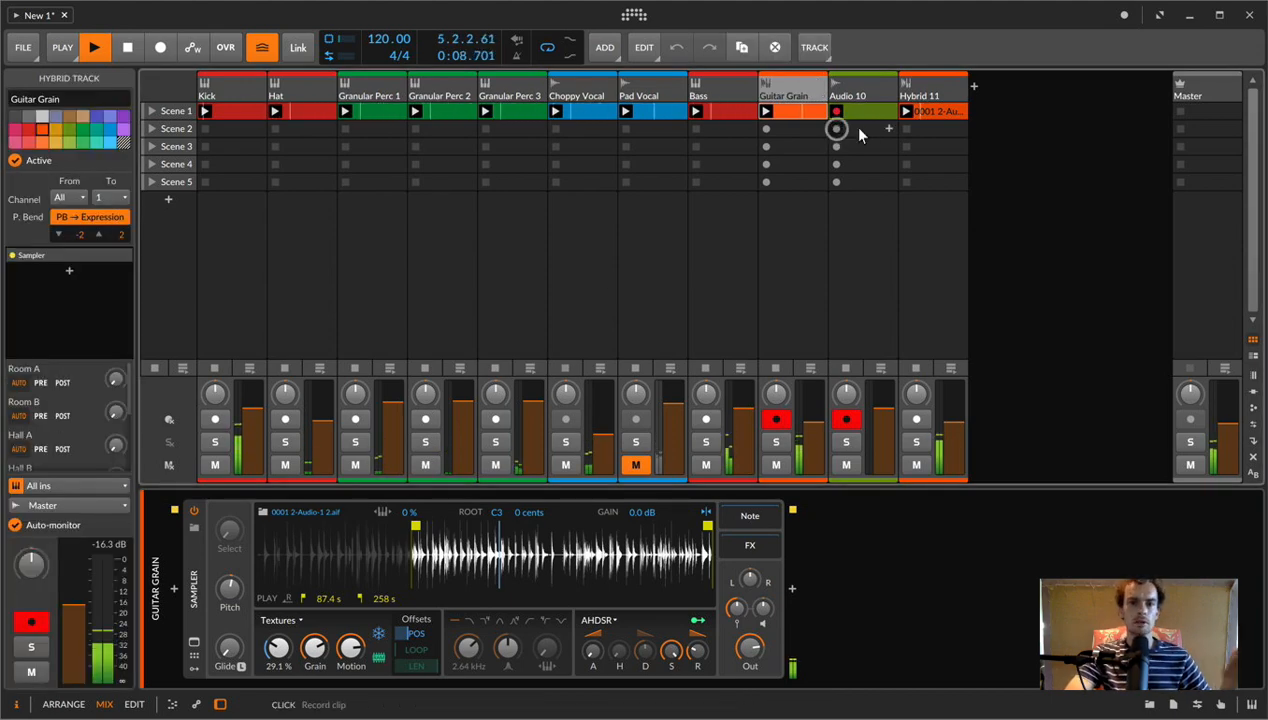
pyautogui.click(889, 128)
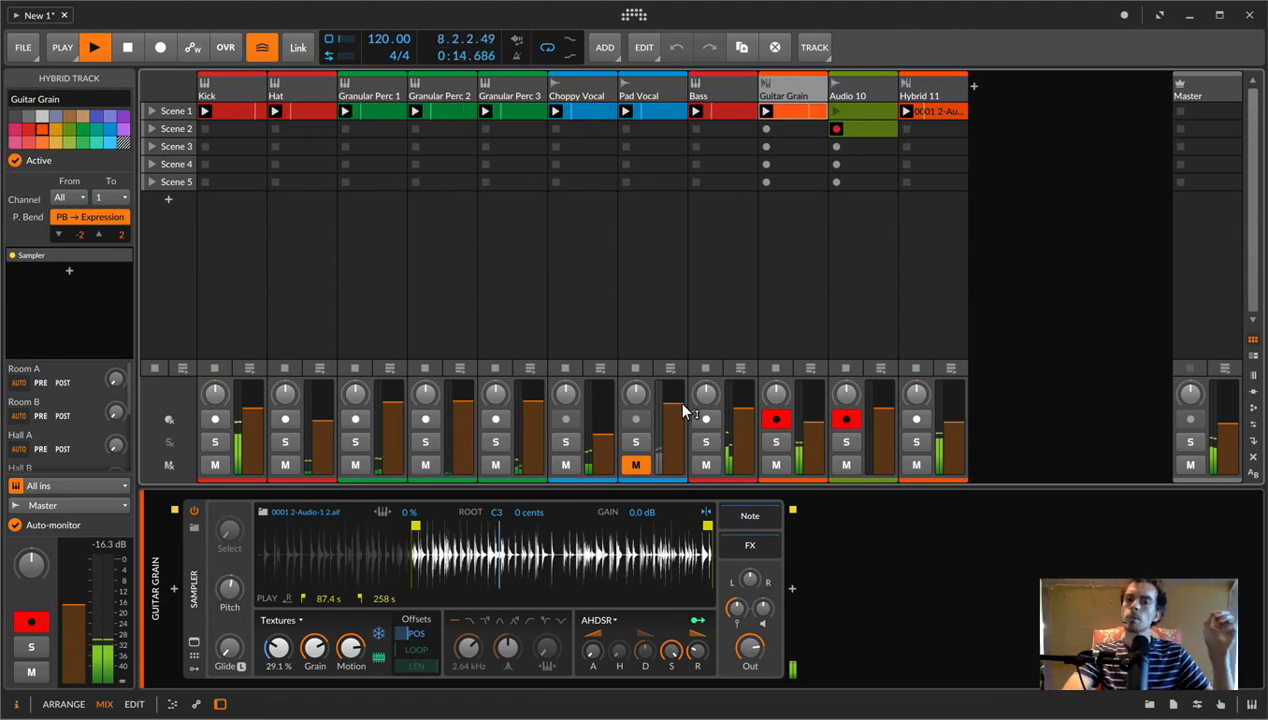
pyautogui.click(635, 464)
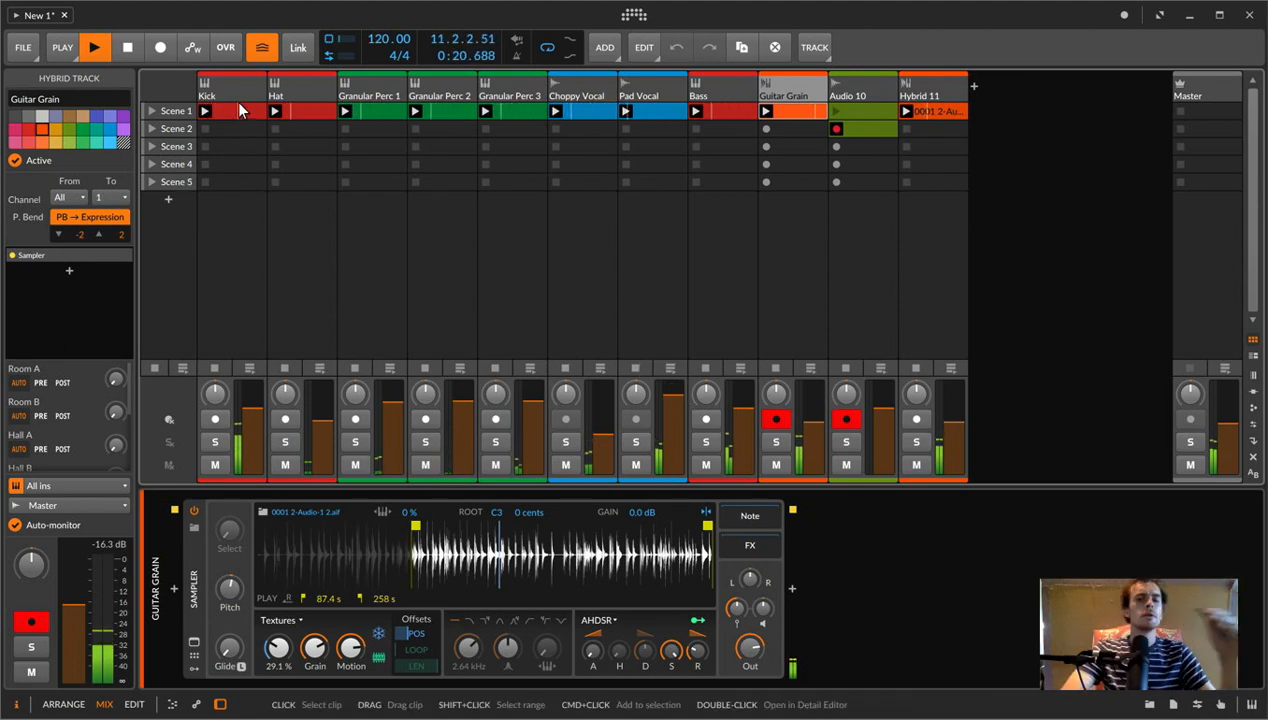
# - Stop the transport and move the recorded Scene 2 clip to a new audio track in Scene 1
pyautogui.press('space')
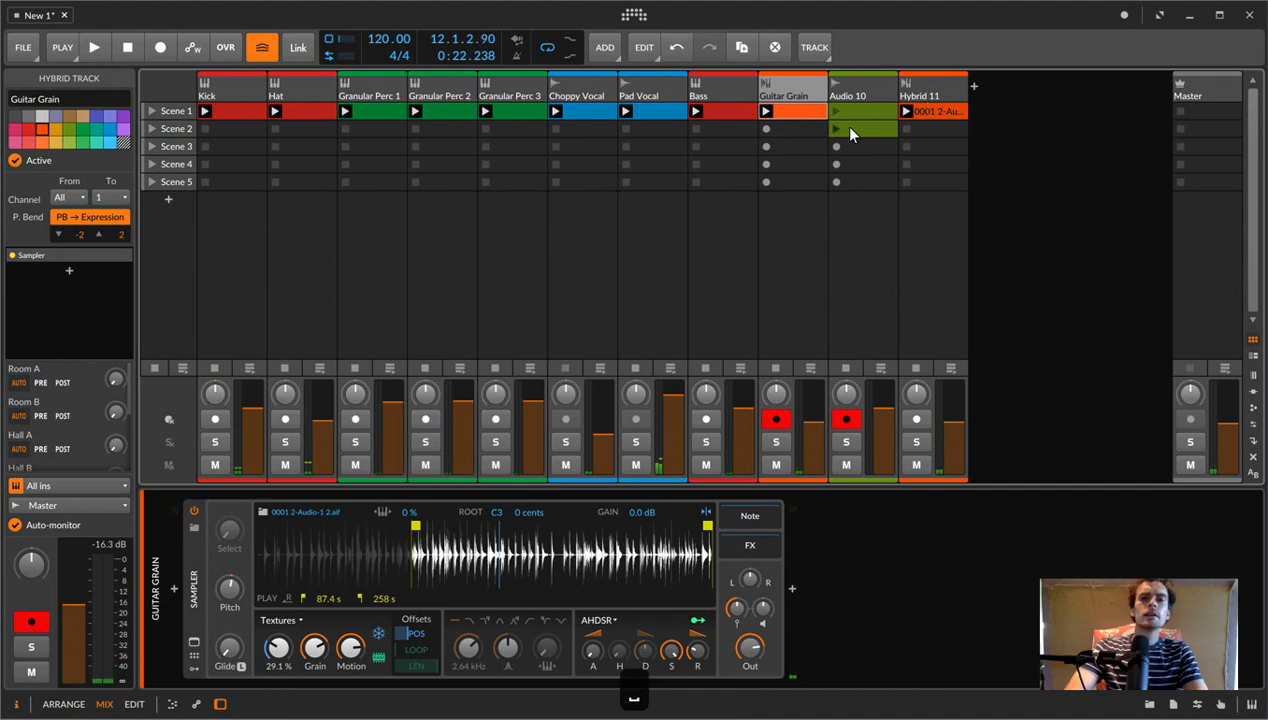
pyautogui.moveTo(852, 130); pyautogui.dragTo(978, 106)
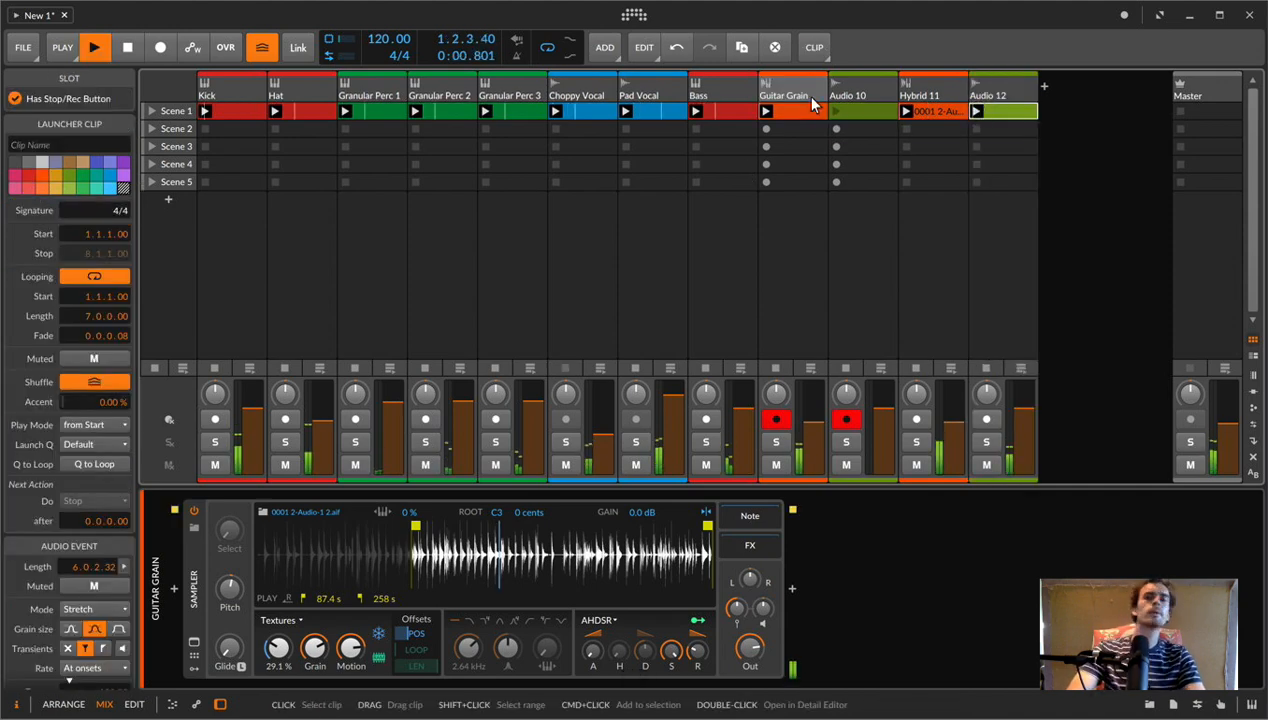
# - Record another take in Audio 10's Scene 2 slot with the sampler pitch set to -9 st and Guitar Grain's volume raised slightly
pyautogui.click(836, 128)
pyautogui.click(786, 86)
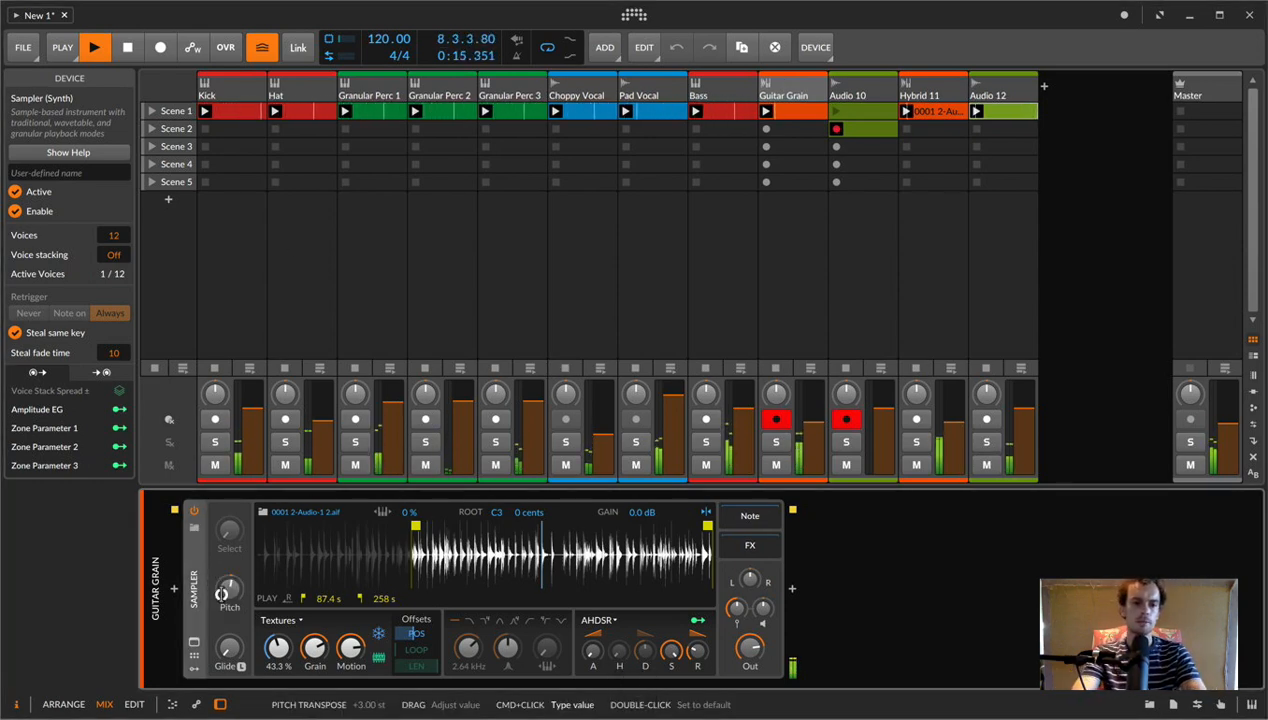
pyautogui.keyDown('super'); pyautogui.click(221, 595); pyautogui.keyUp('super')
pyautogui.write('-9')
pyautogui.press('Return')
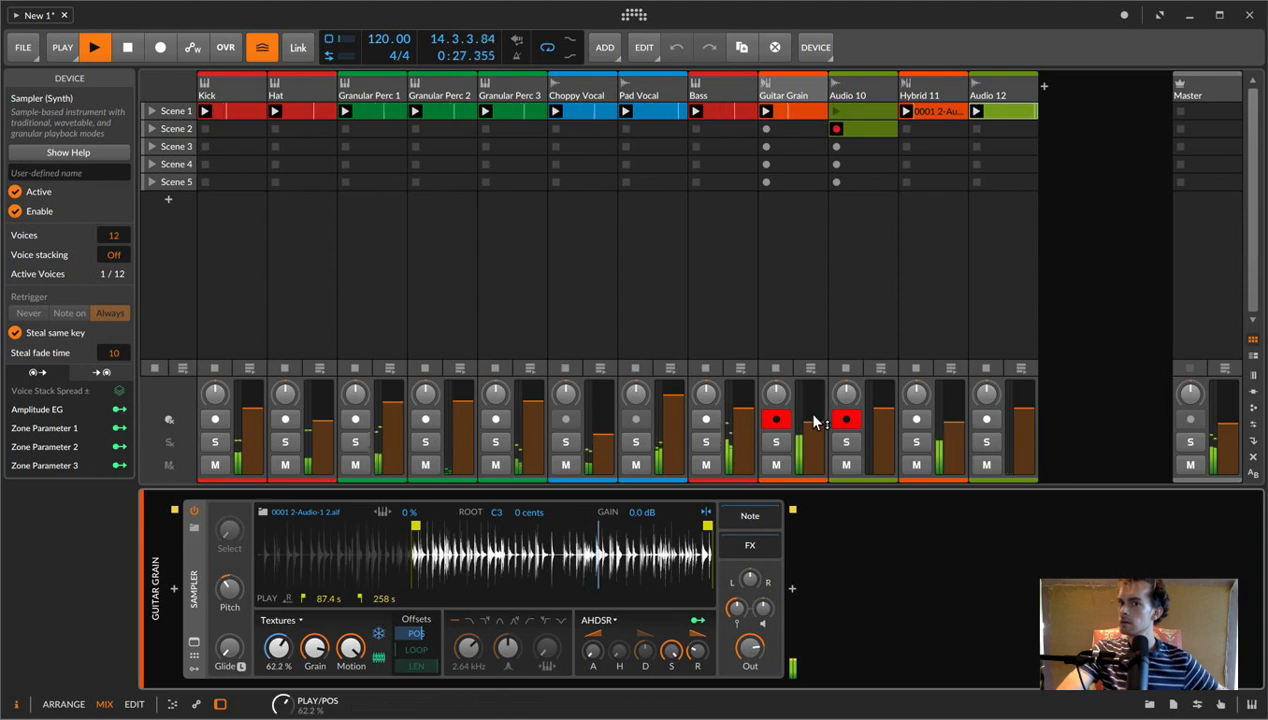
pyautogui.moveTo(813, 421); pyautogui.dragTo(813, 419)
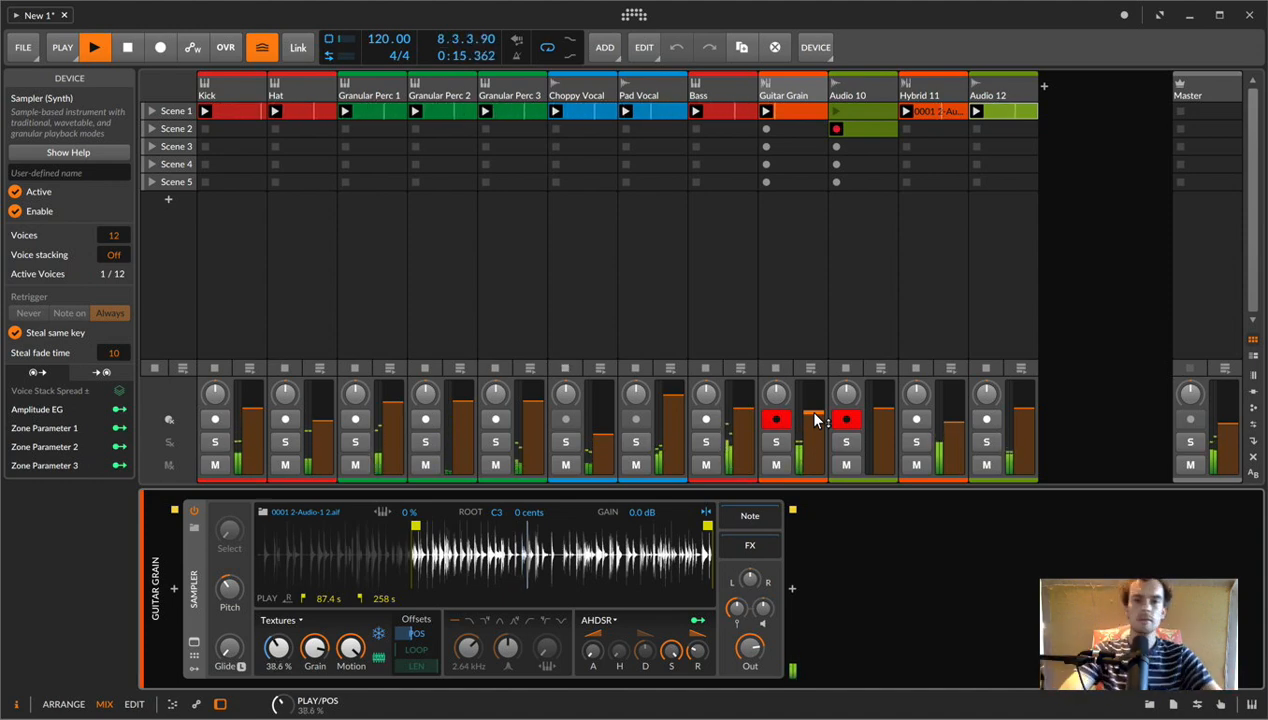
# - Stop the recording, open Audio 10's Scene 2 take in the detail editor, and show its full length during playback
pyautogui.press('space')
pyautogui.click(885, 129)
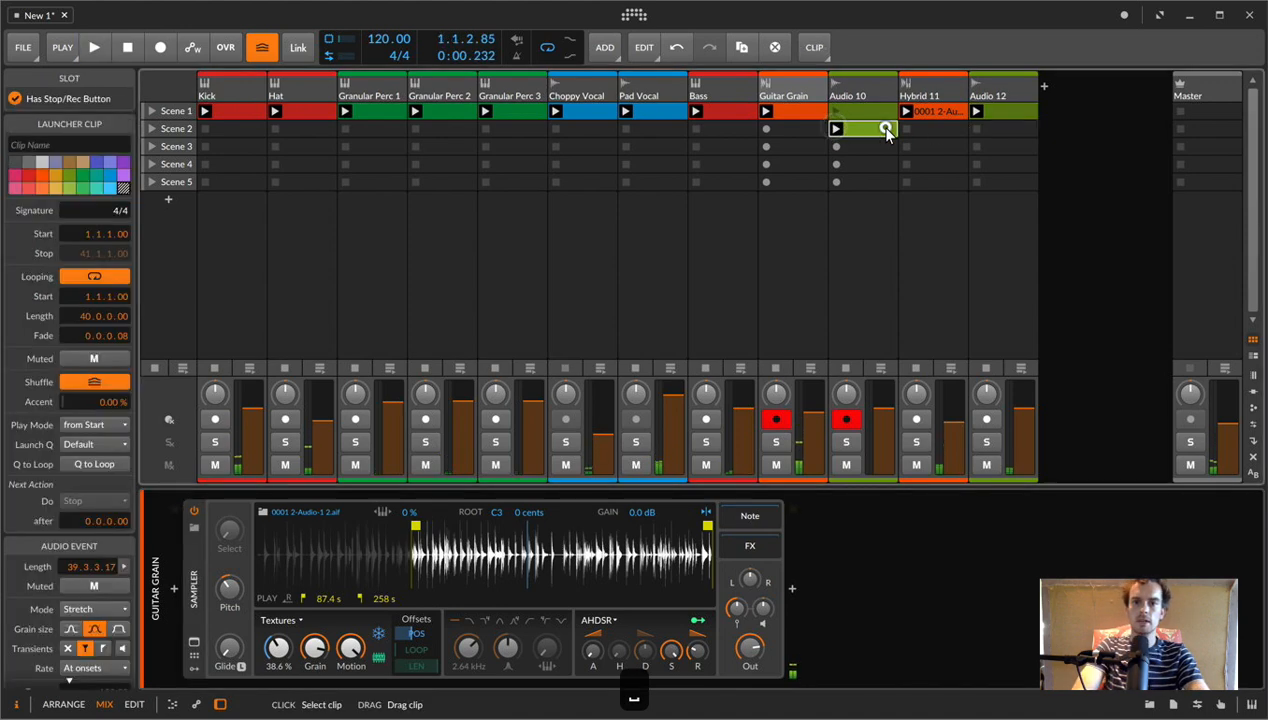
pyautogui.doubleClick(885, 129)
pyautogui.press('space')
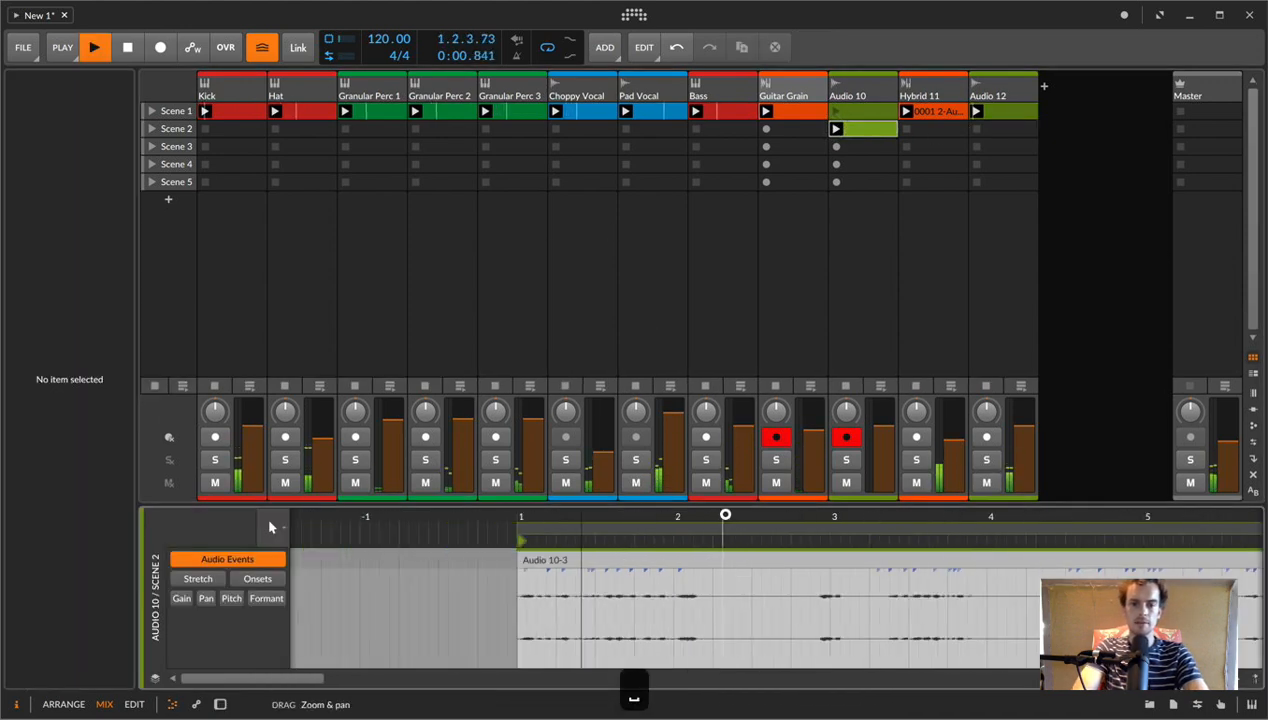
pyautogui.moveTo(725, 514); pyautogui.dragTo(725, 512)
pyautogui.moveTo(636, 520); pyautogui.dragTo(635, 511)
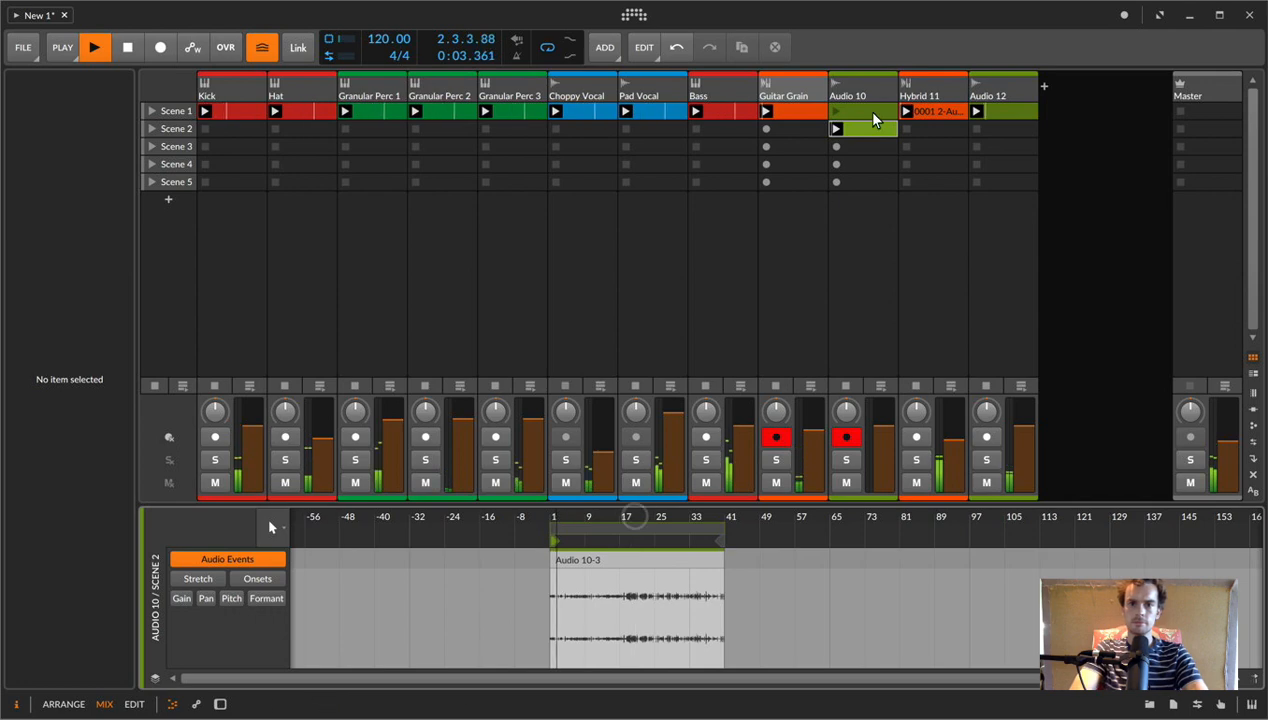
# - Add a new audio track after Pad Vocal
pyautogui.click(780, 88)
pyautogui.click(578, 88)
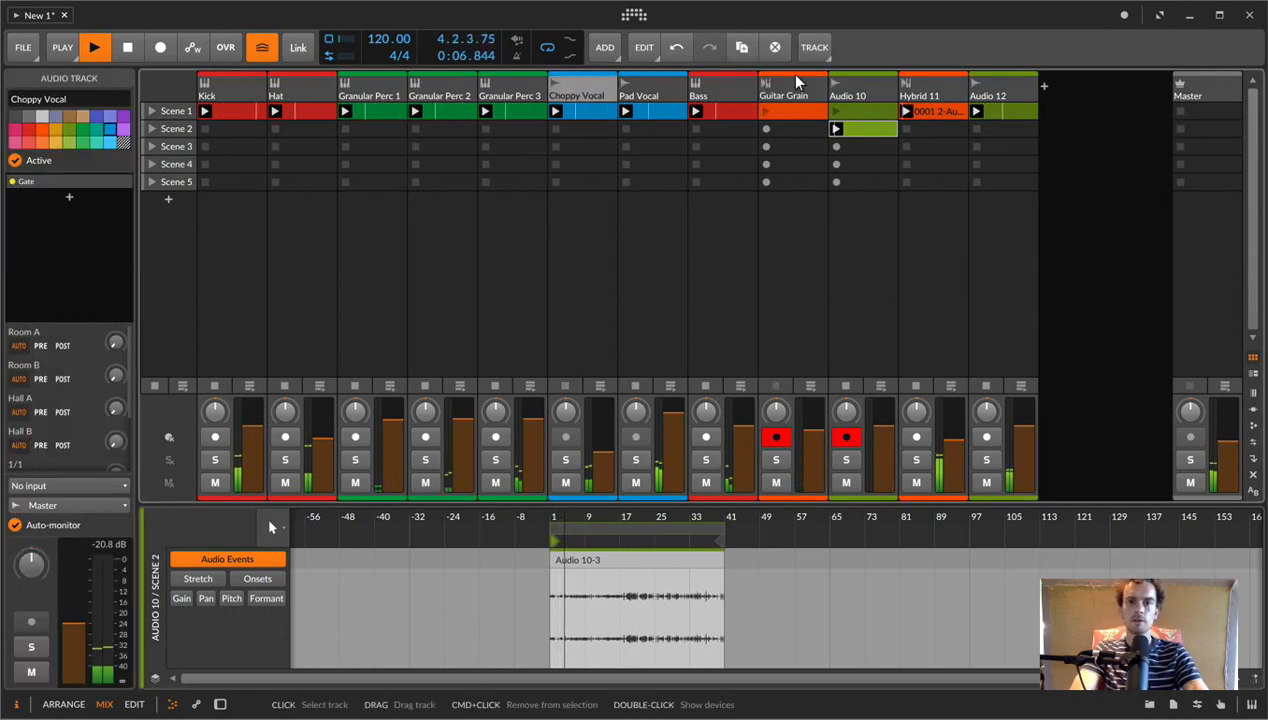
pyautogui.click(648, 86)
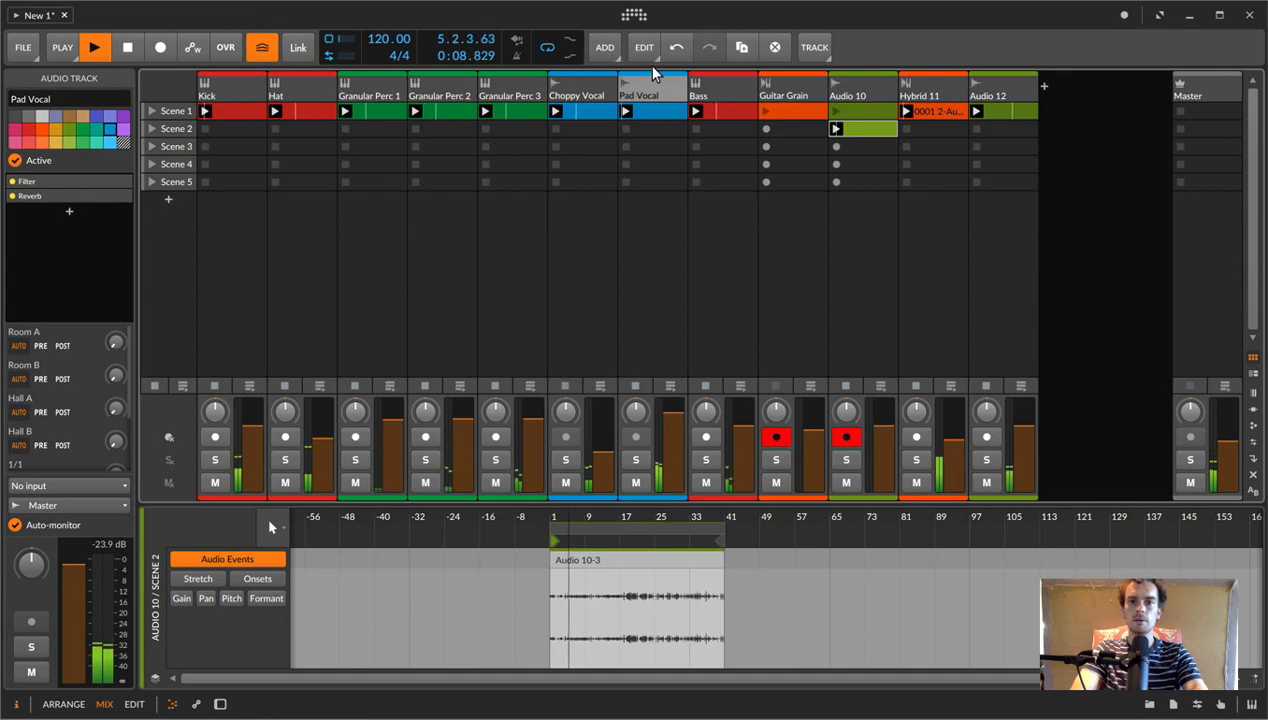
pyautogui.press('super+t')
# - Search the sample browser for "vocal am"
pyautogui.press('super+f')
pyautogui.write('v')
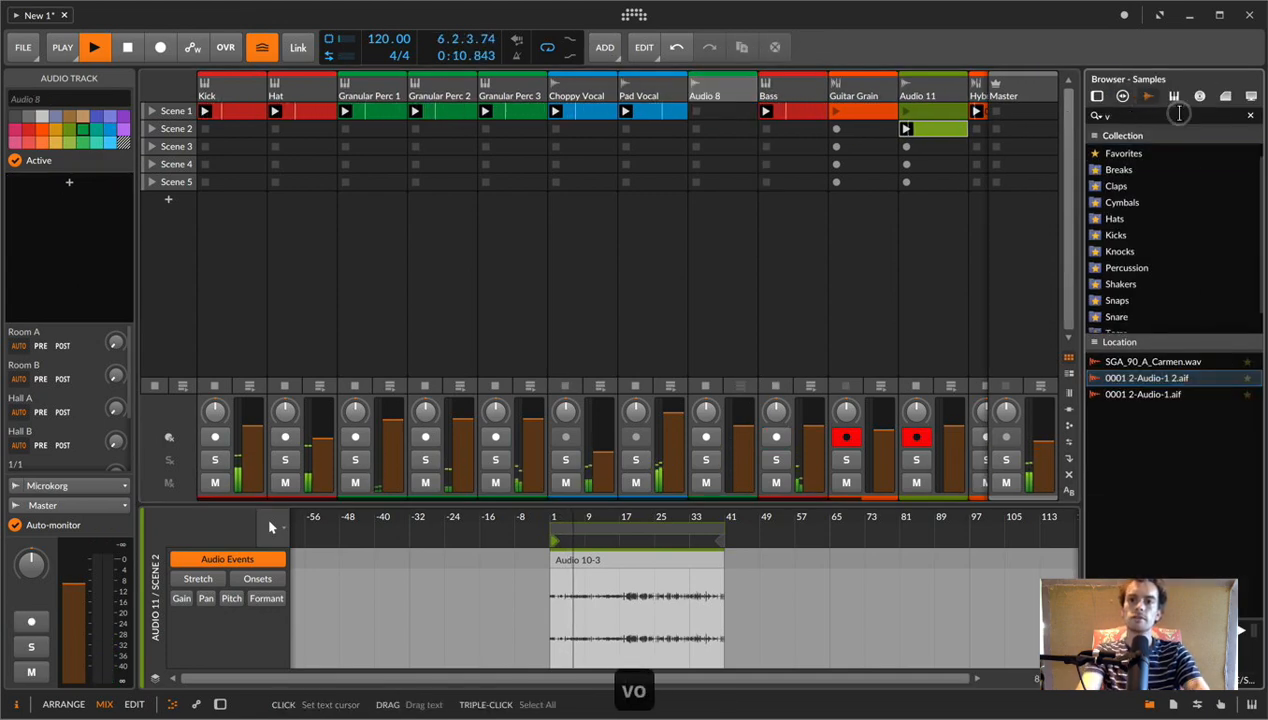
pyautogui.write('ocal am')
pyautogui.click(750, 269)
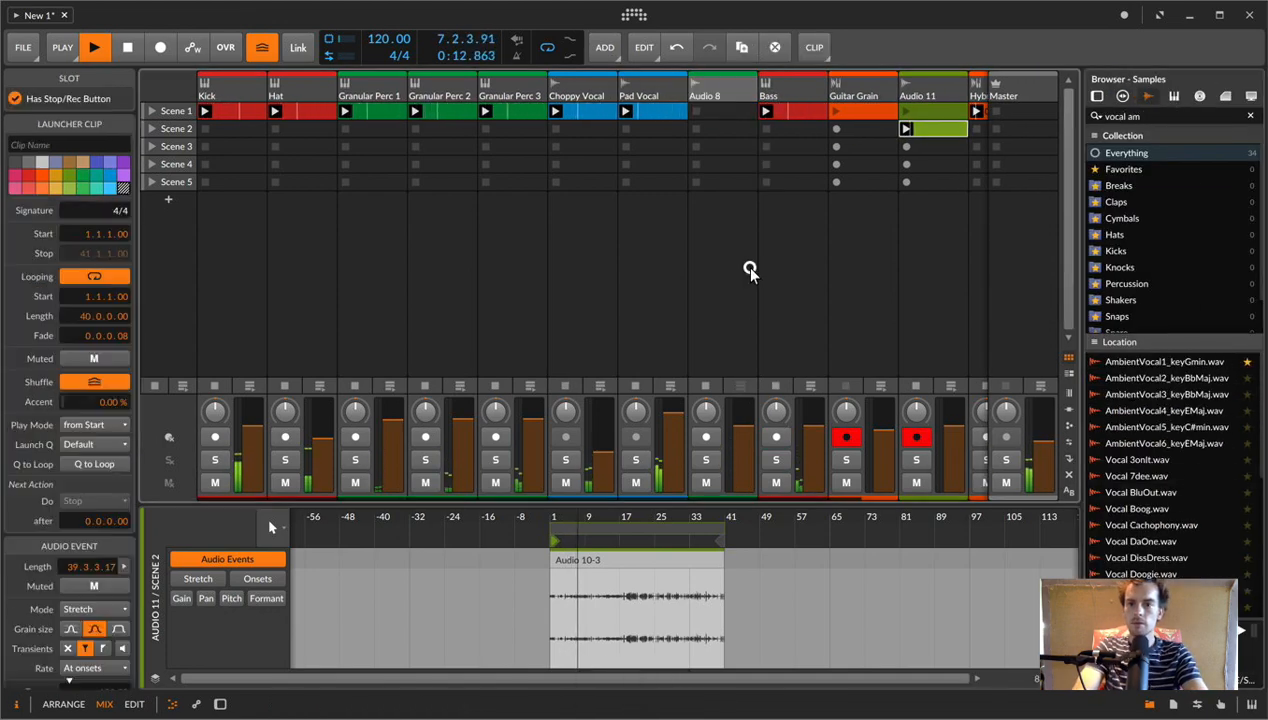
# - Stop playback, audition the vocal samples, and pick HDVA_Adlib_05_Amin_170BPM.wav
pyautogui.press('space')
pyautogui.click(1131, 388)
pyautogui.scroll(-5, 1182, 442)
pyautogui.click(1180, 440)
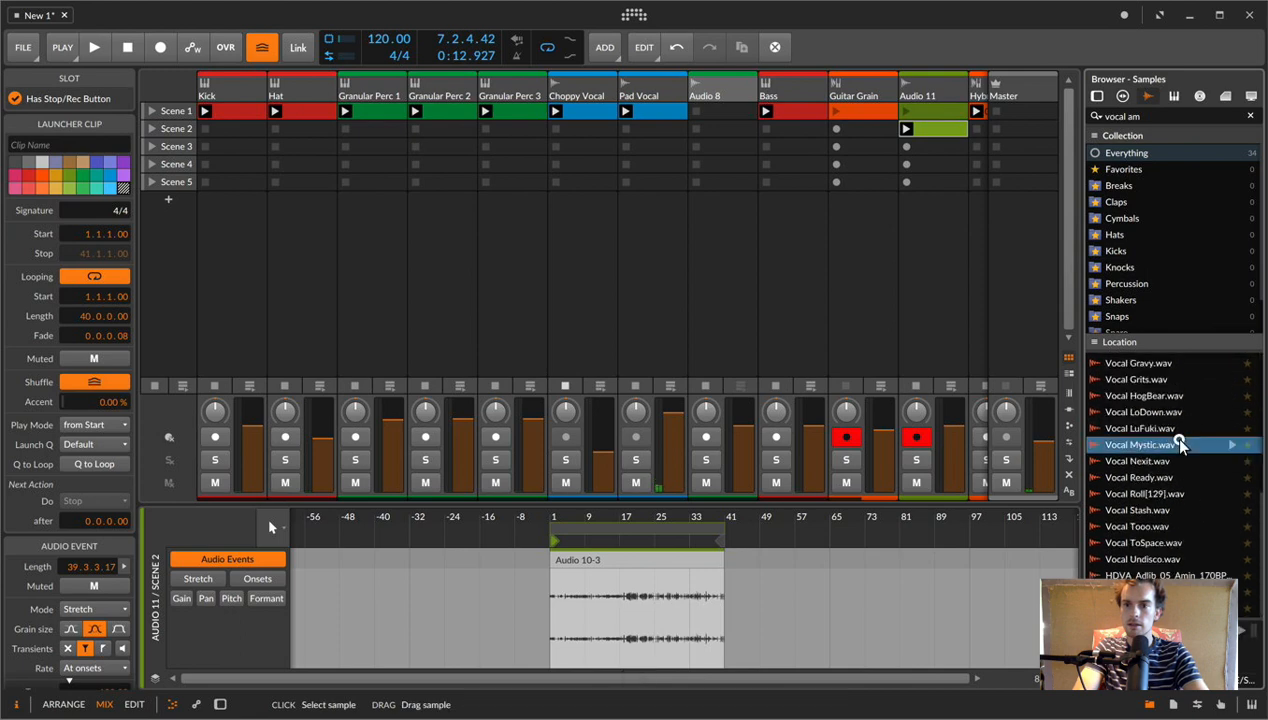
pyautogui.click(1163, 574)
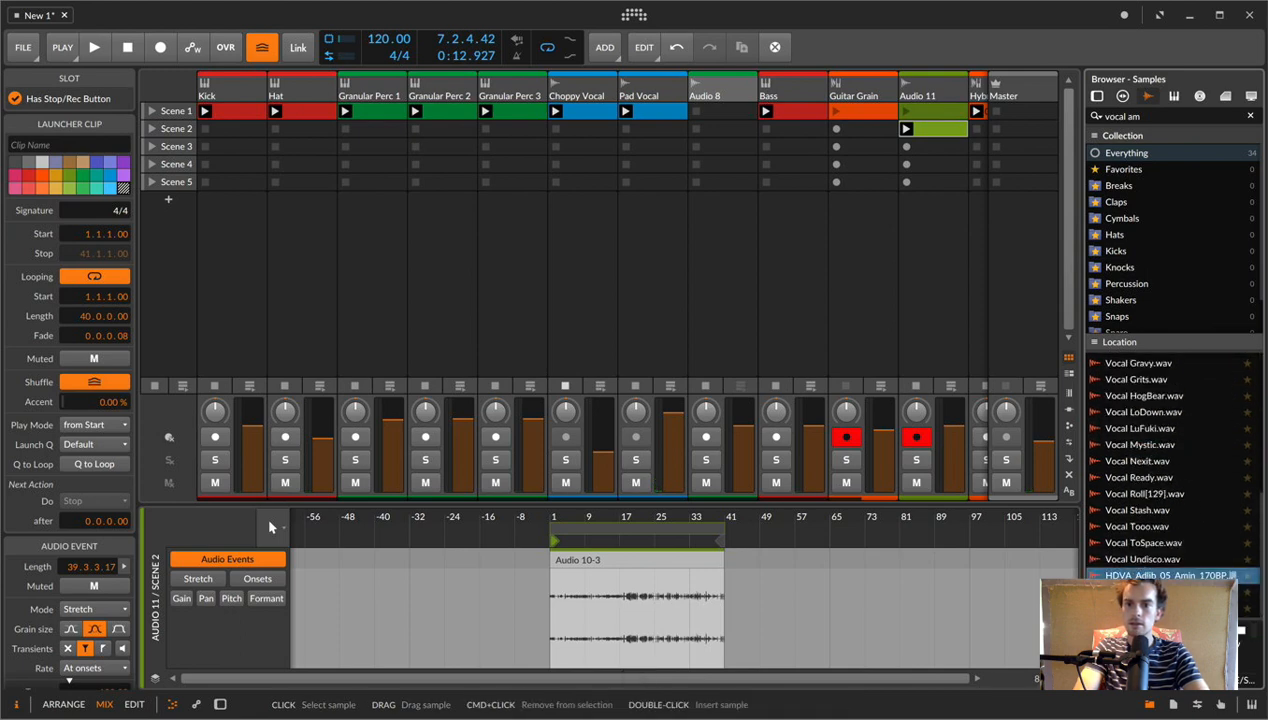
# - Delete the empty audio track after Pad Vocal
pyautogui.click(702, 86)
pyautogui.press('Delete')
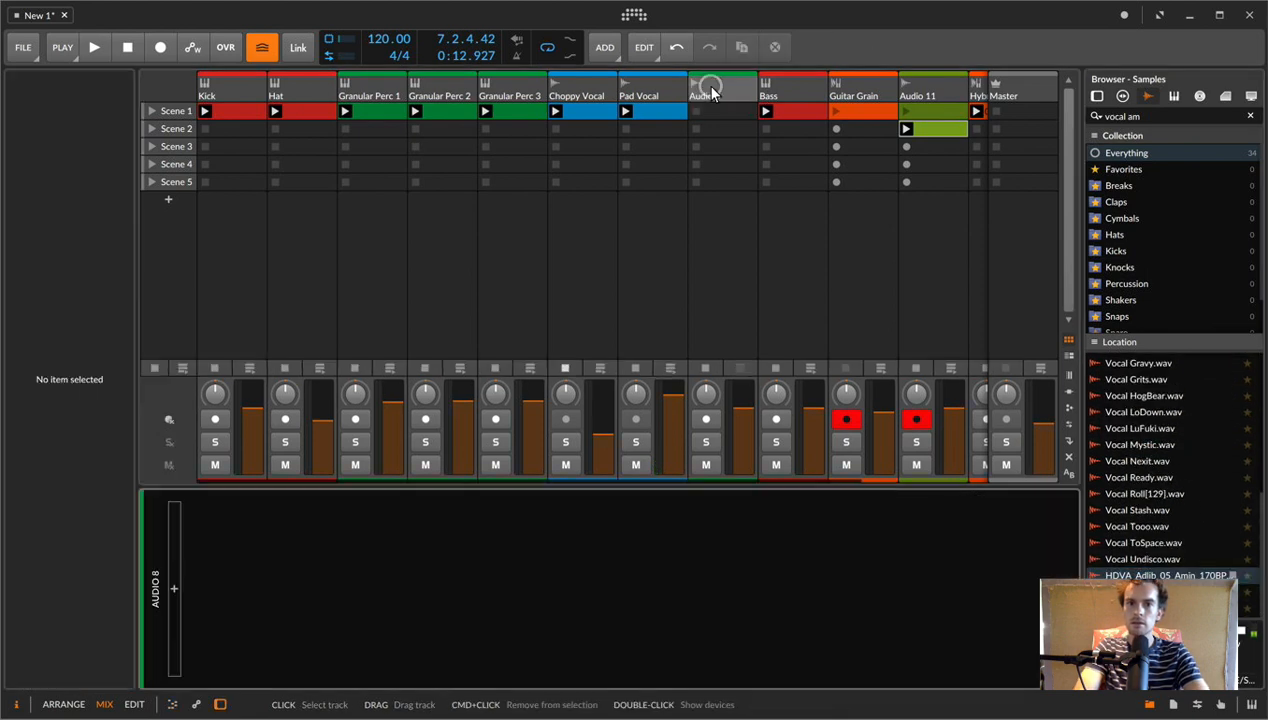
pyautogui.click(710, 88)
pyautogui.click(785, 88)
pyautogui.press('super+d')
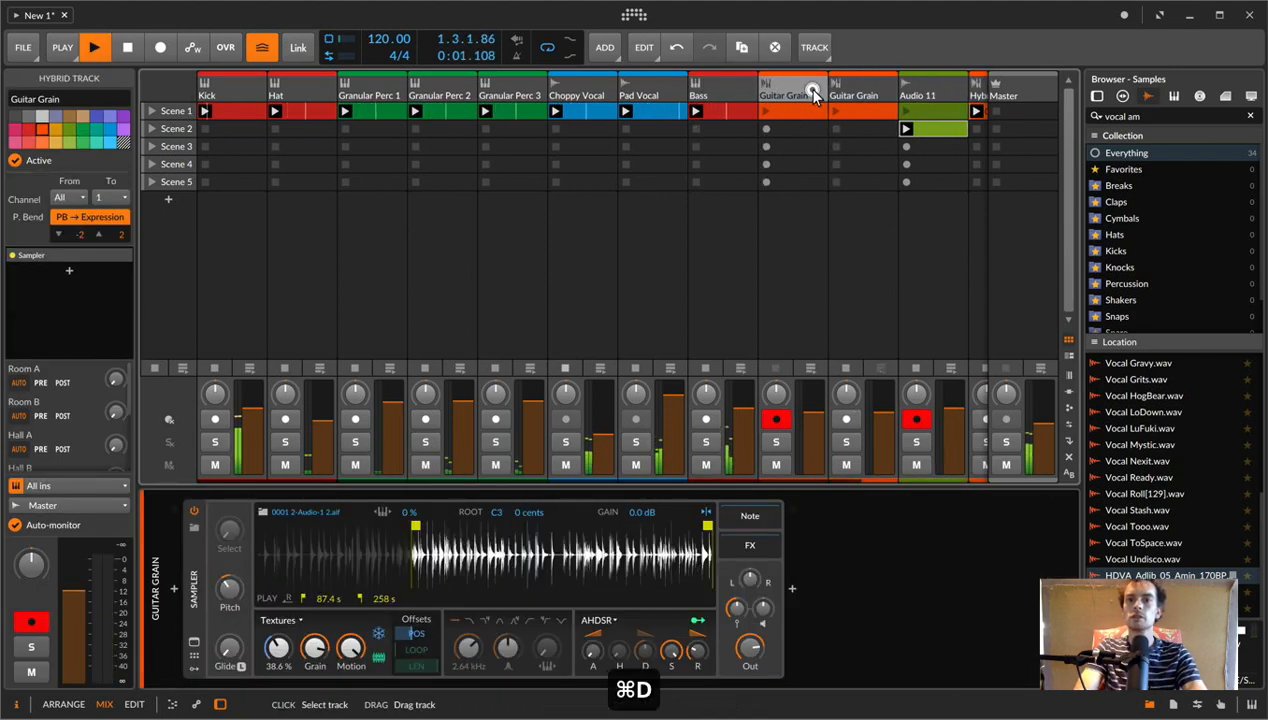
pyautogui.press('space')
pyautogui.press('BackSpace')
# - Load HDVA_Adlib_05_Amin_170BPM.wav into the sampler on the Guitar Grain track
pyautogui.click(804, 90)
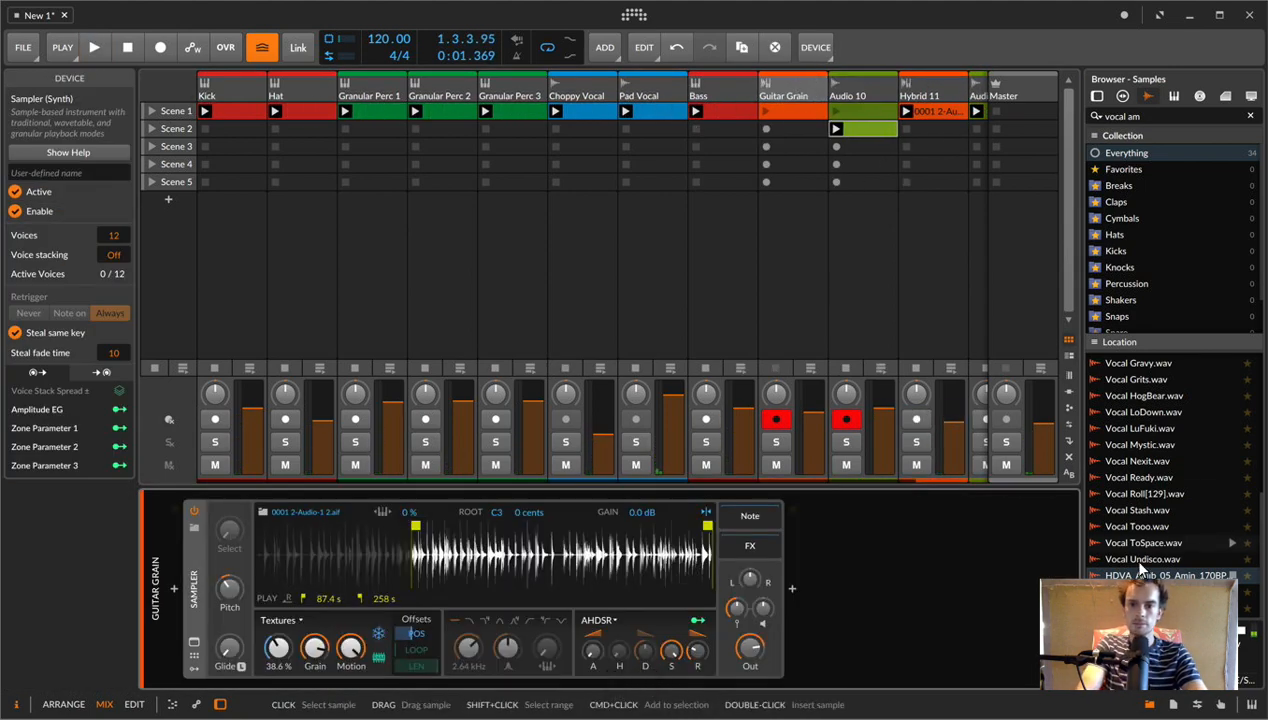
pyautogui.moveTo(576, 577); pyautogui.dragTo(576, 578)
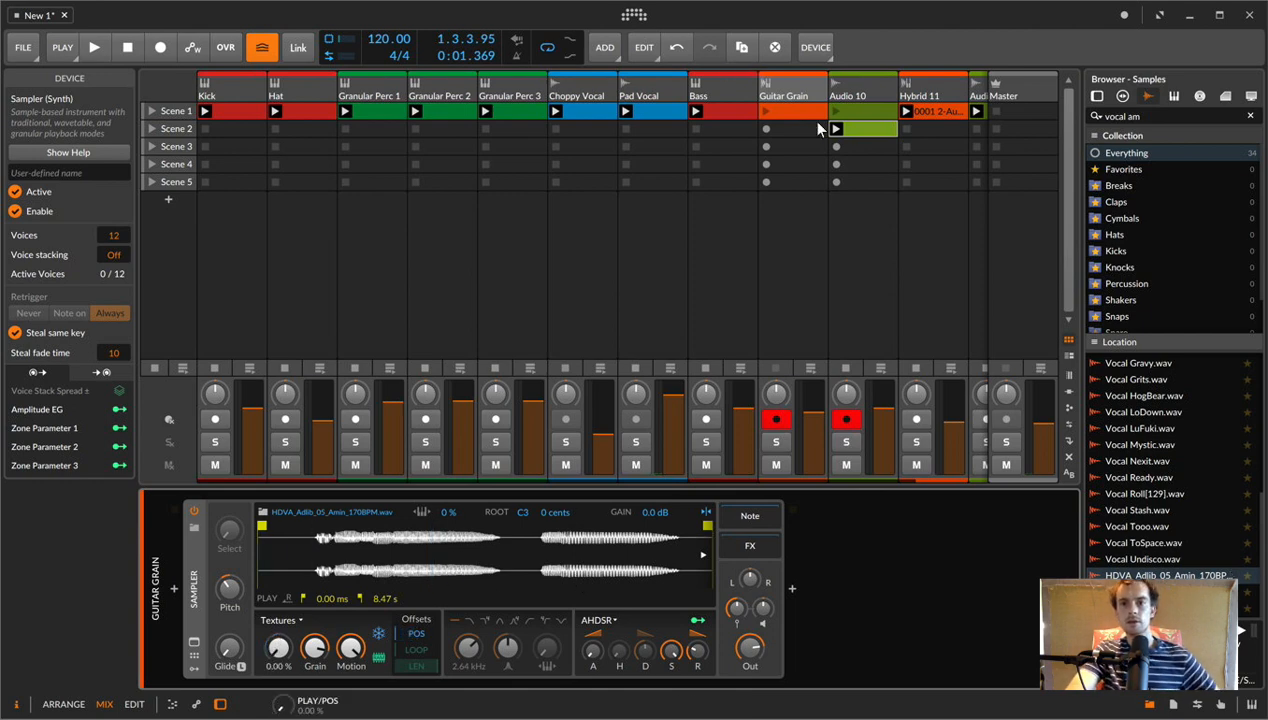
# - Move Audio 10's Scene 2 take into Scene 1 and rename the track as Guitar Grain 1
pyautogui.hscroll(2, 800, 112)
pyautogui.click(785, 92)
pyautogui.doubleClick(789, 90)
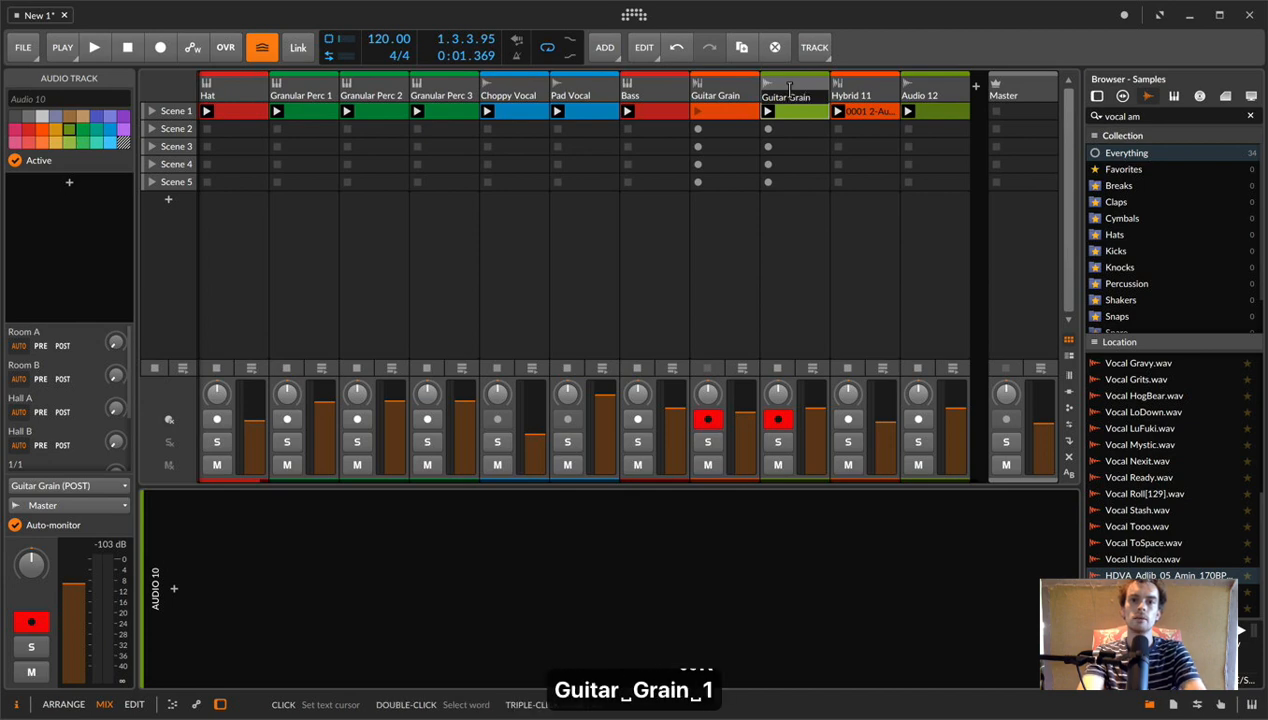
# - Rename the Hybrid 11 track as Guitar Grain 2
pyautogui.click(872, 92)
pyautogui.press('super+r')
pyautogui.click(872, 92)
pyautogui.press('super+r')
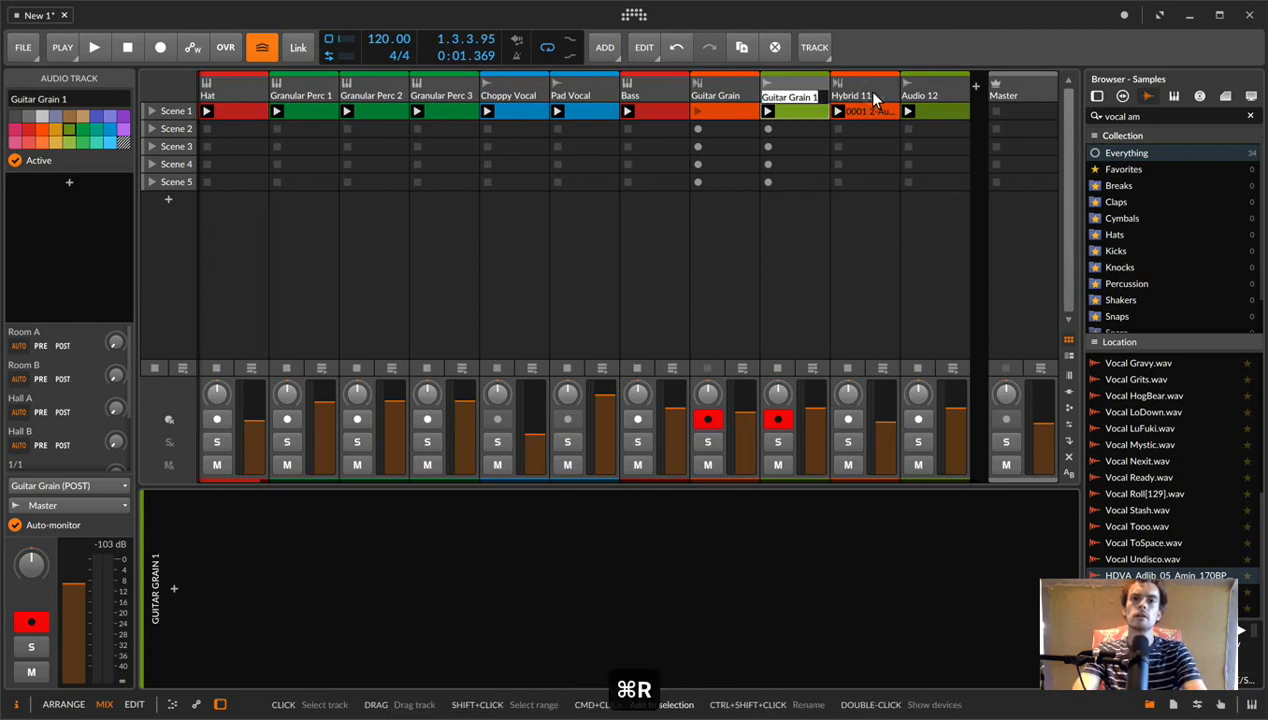
pyautogui.click(872, 92)
pyautogui.click(872, 92)
pyautogui.press('super+r')
pyautogui.write('Gu')
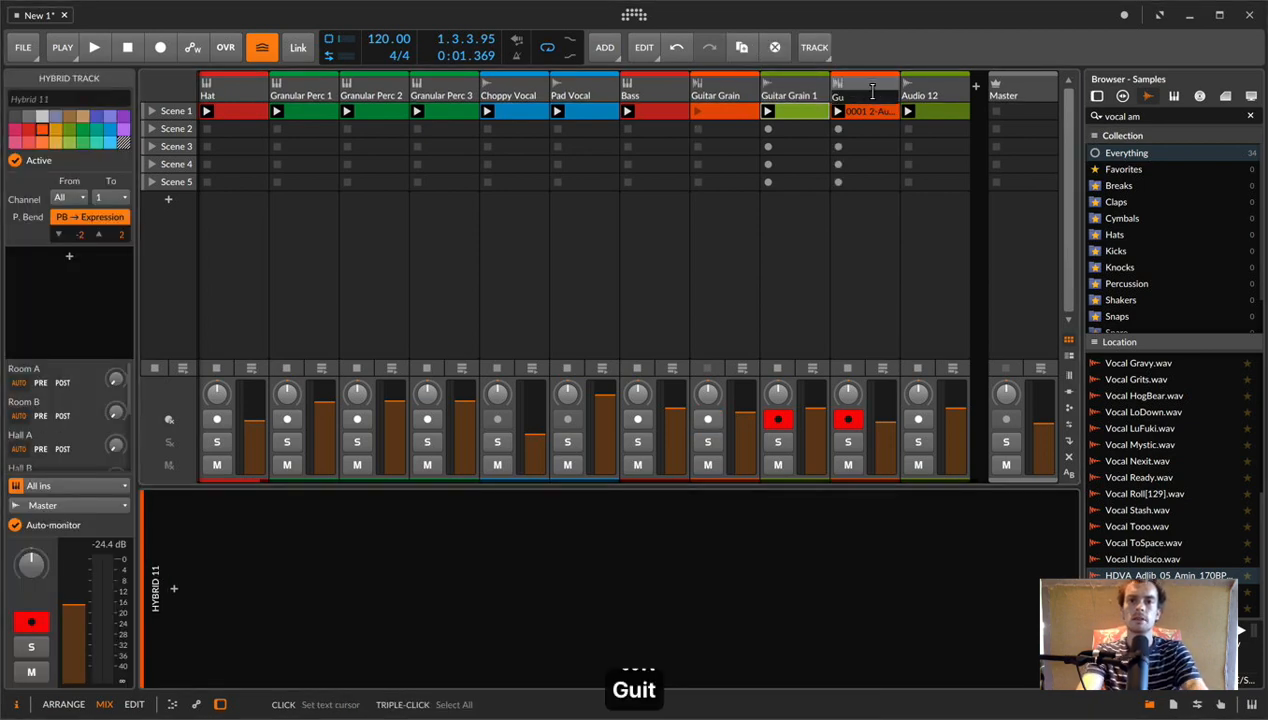
pyautogui.write('itar Grain 2')
pyautogui.press('Return')
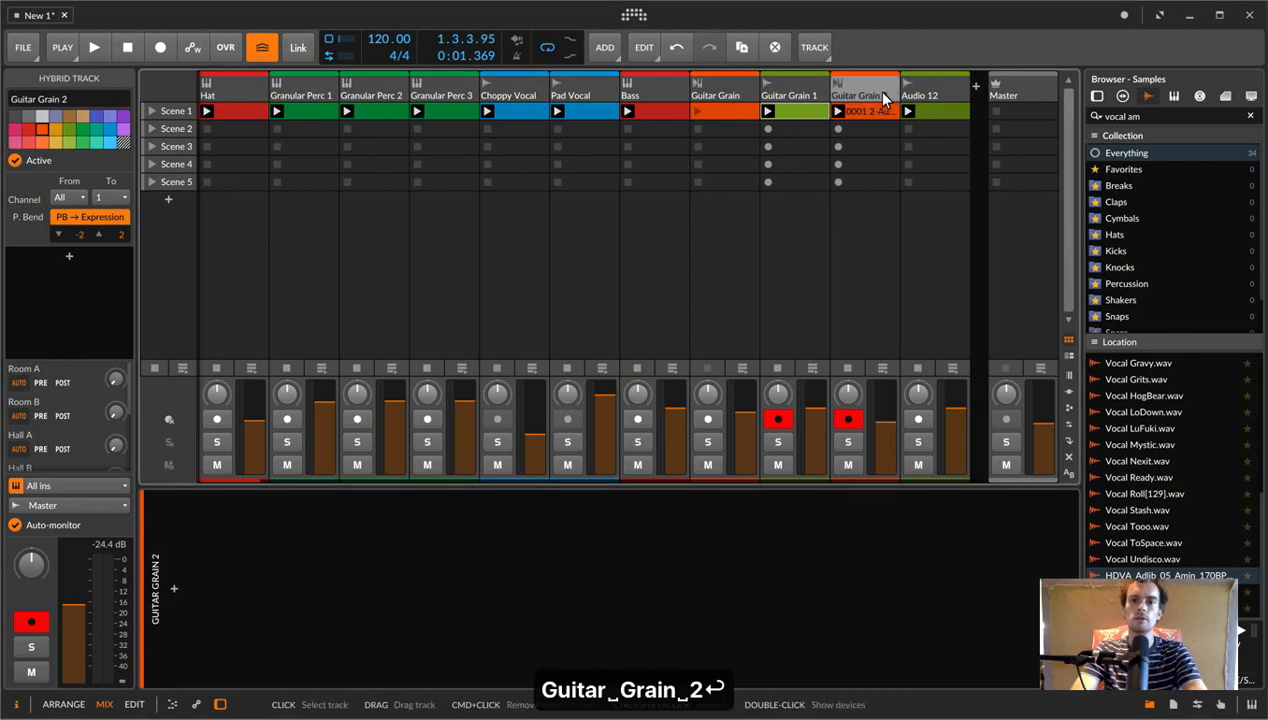
# - Rename the Guitar Grain 2 track as Guitar Atmos 1
pyautogui.press('super+r')
pyautogui.write('Guitar Atmos 1')
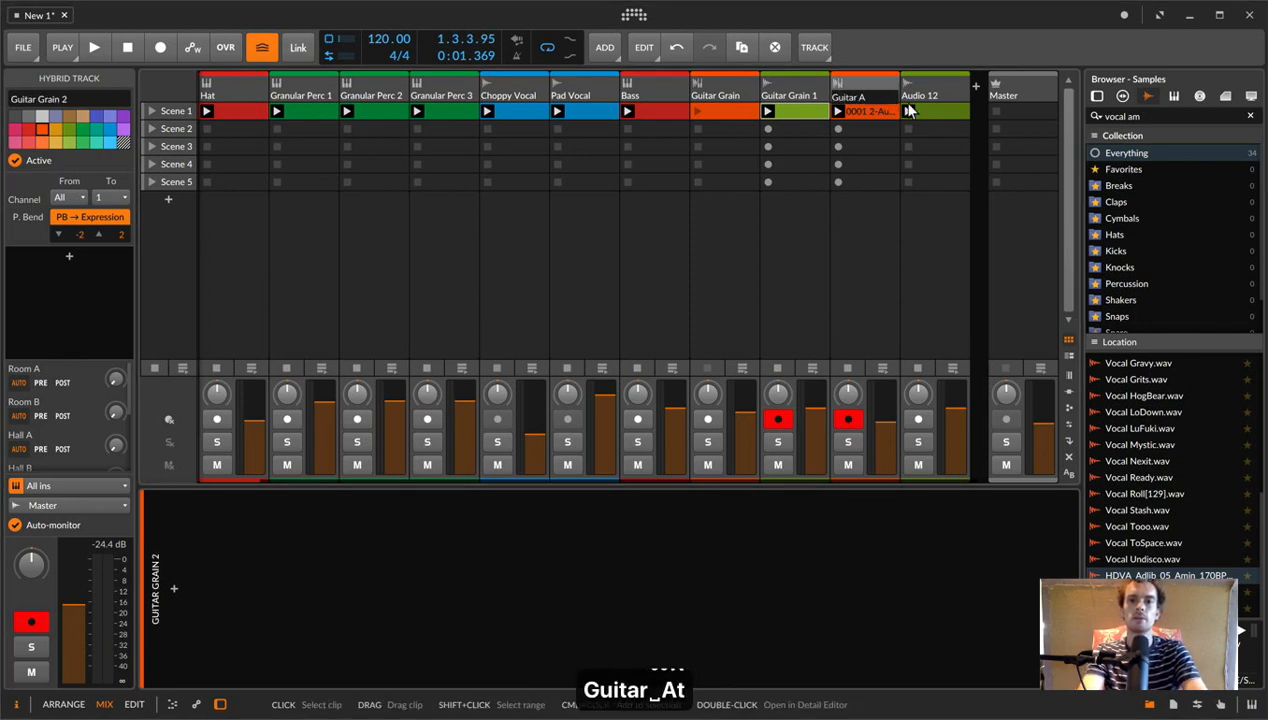
pyautogui.press('Return')
# - Rename the Audio 12 track as Guitar Atmos 2
pyautogui.click(920, 95)
pyautogui.press('super+r')
pyautogui.write('Gui')
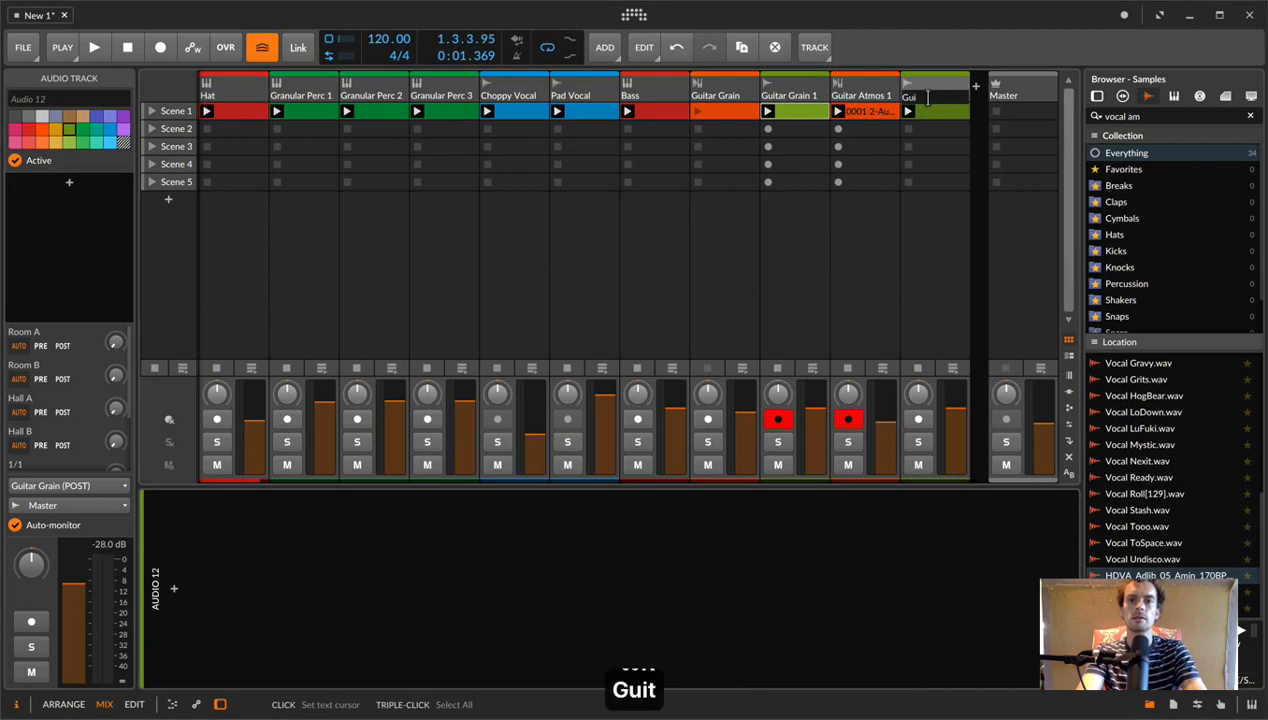
pyautogui.write('tar Atmos 2')
pyautogui.press('Return')
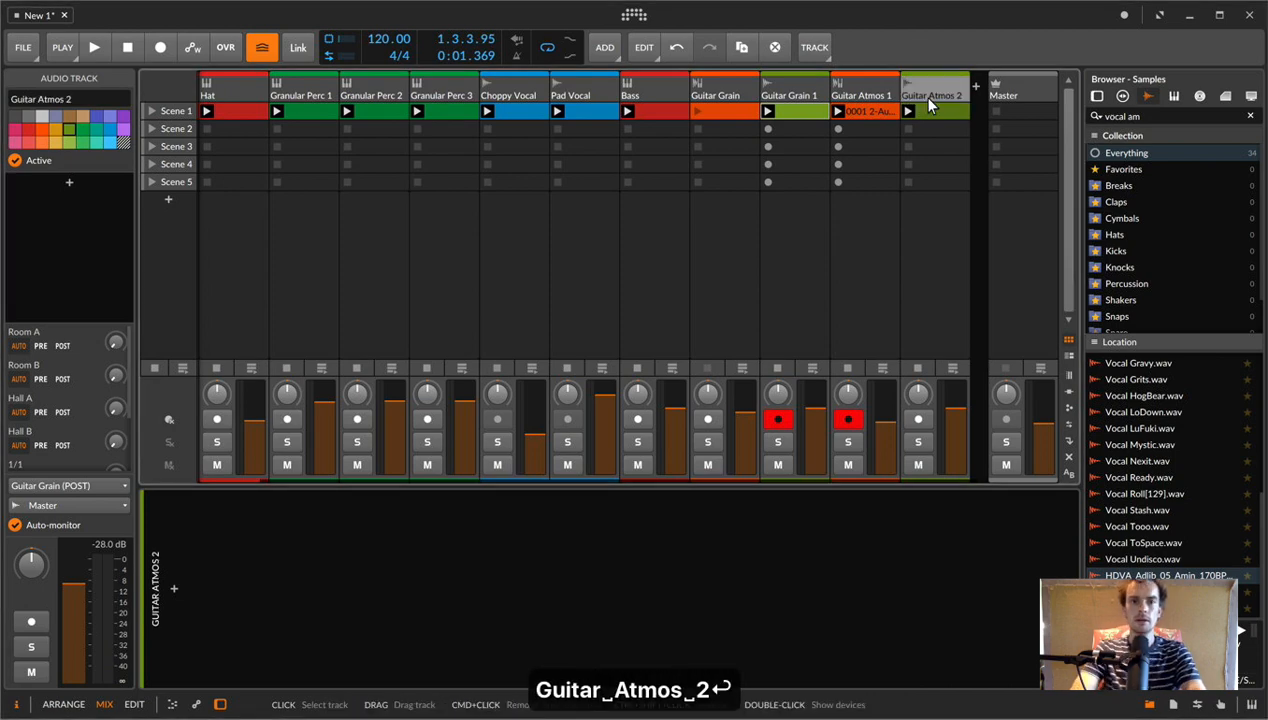
# - Group the tracks from Kick through Granular Perc 3 and name the group Drums
pyautogui.hscroll(-2, 556, 154)
pyautogui.click(205, 87)
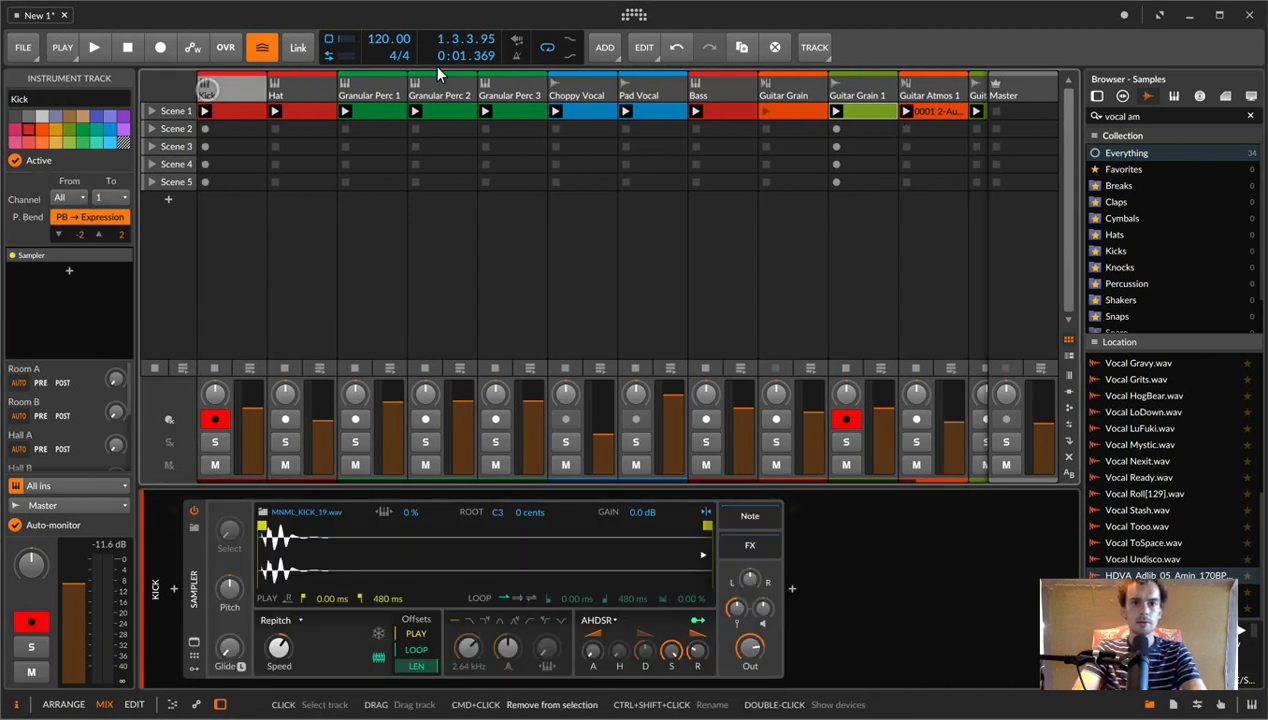
pyautogui.keyDown('shift'); pyautogui.click(513, 91); pyautogui.keyUp('shift')
pyautogui.press('super+g')
pyautogui.press('super+r')
pyautogui.write('Drums')
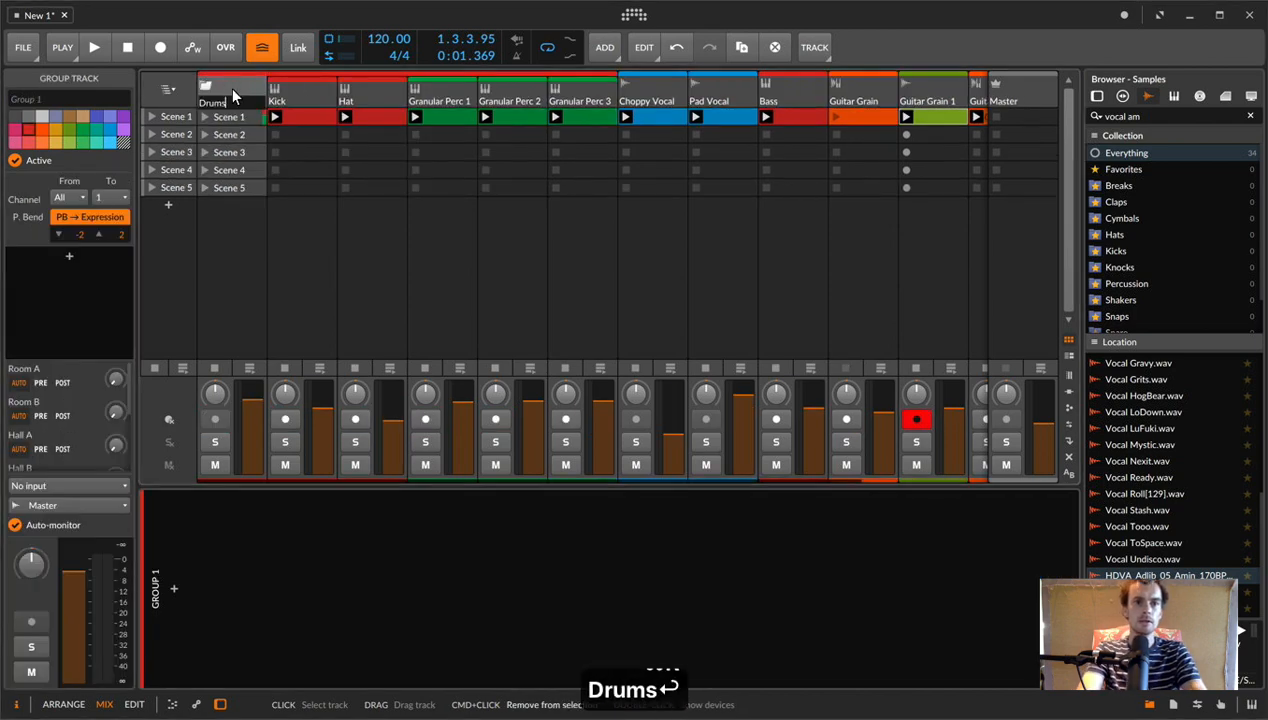
pyautogui.press('Return')
# - Colour all tracks inside the Drums group red and collapse the group
pyautogui.click(300, 90)
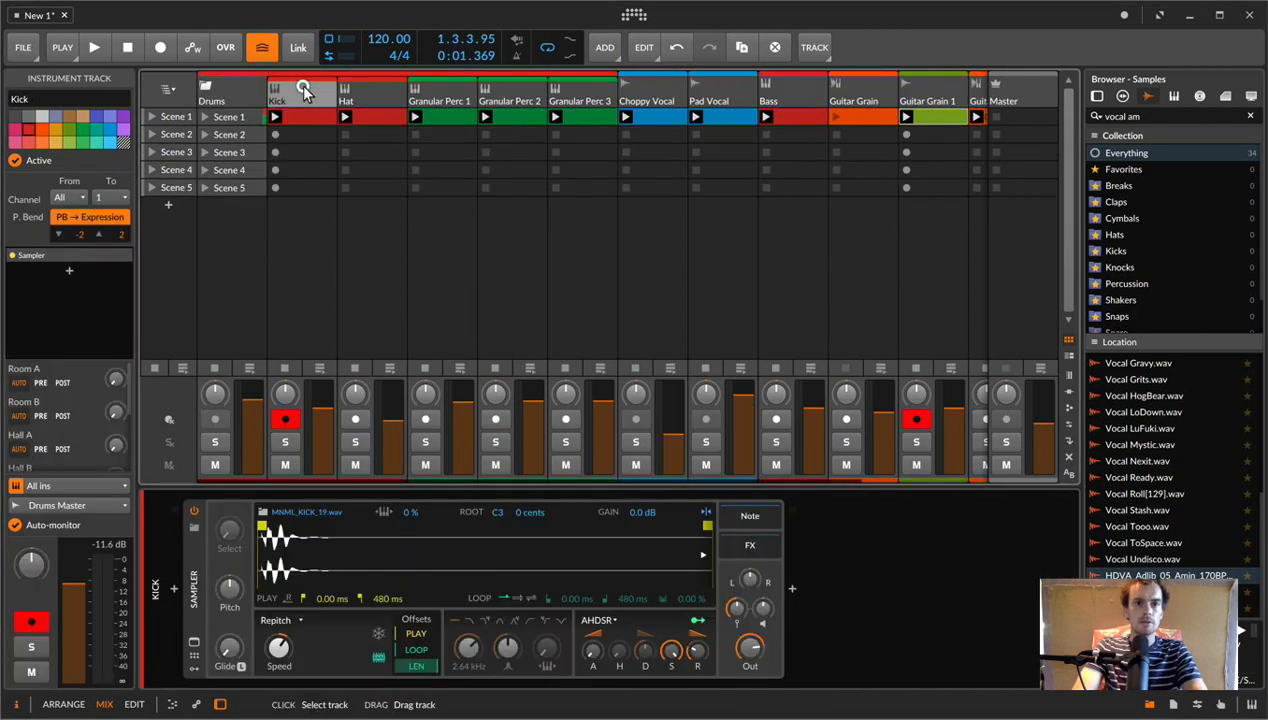
pyautogui.press('super+a')
pyautogui.rightClick(300, 84)
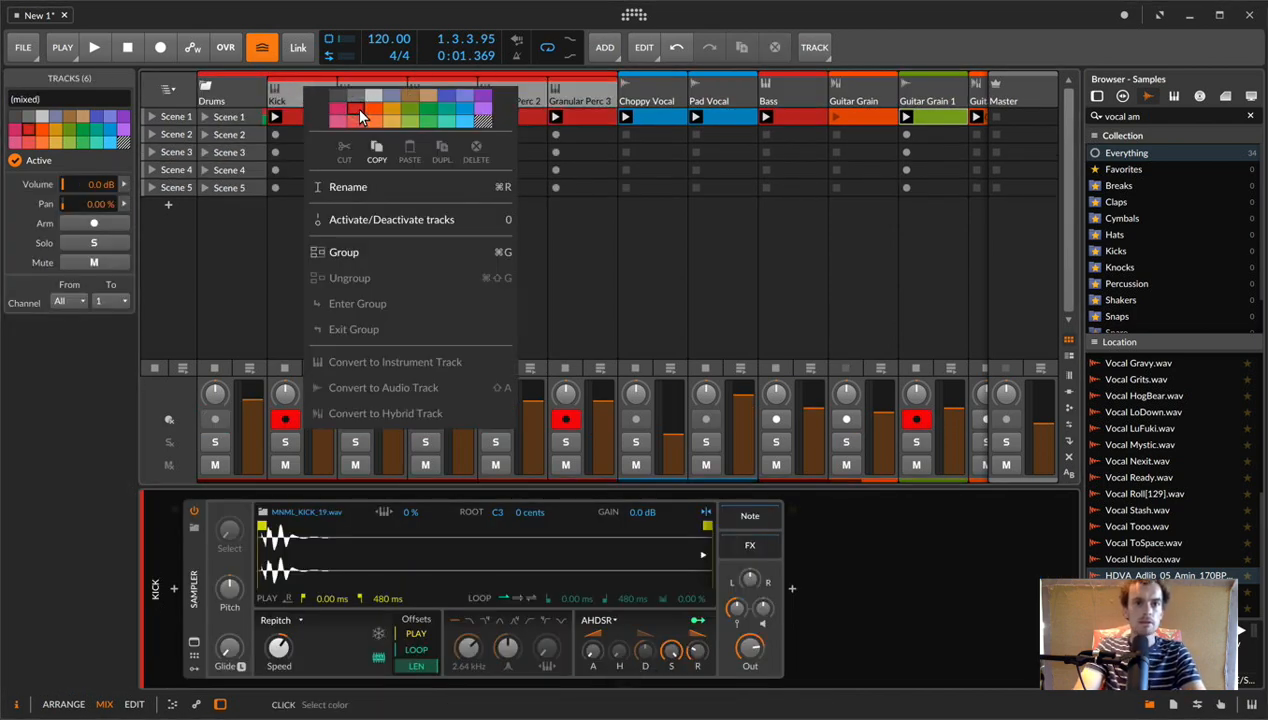
pyautogui.click(236, 90)
pyautogui.click(207, 88)
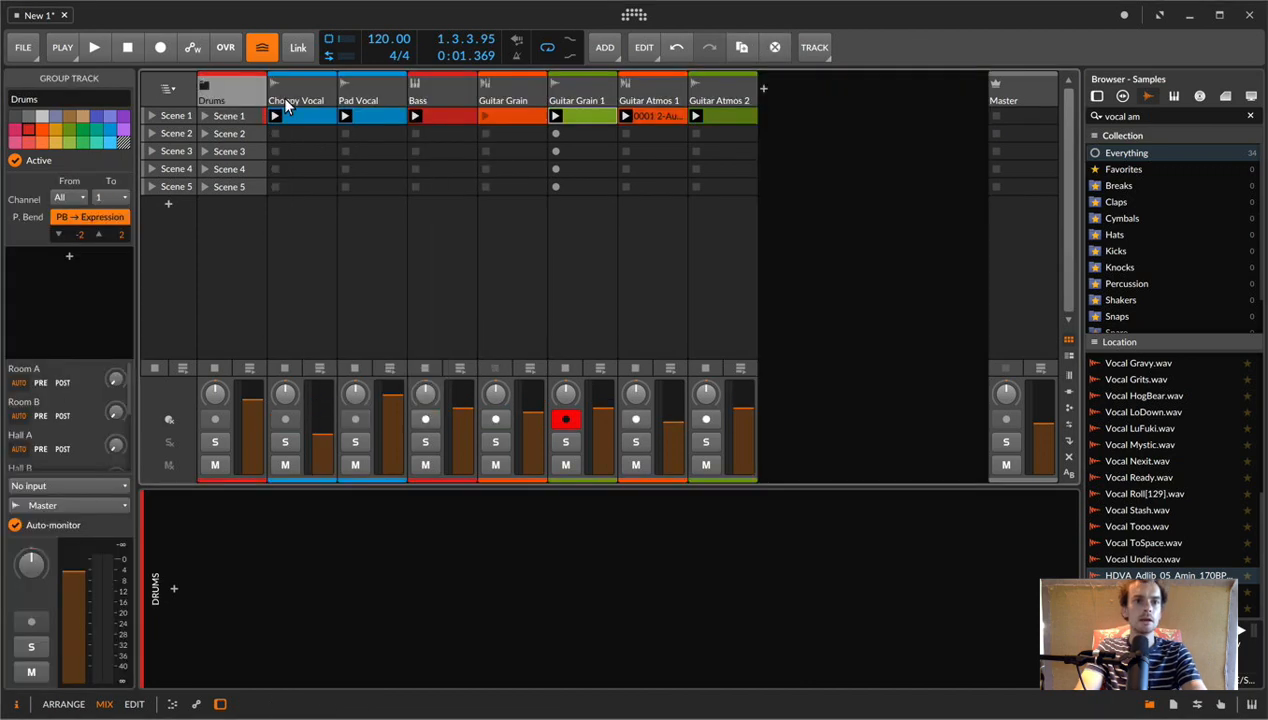
# - Group the Choppy Vocal and Pad Vocal tracks
pyautogui.click(324, 88)
pyautogui.keyDown('shift'); pyautogui.click(379, 95); pyautogui.keyUp('shift')
pyautogui.press('super+g')
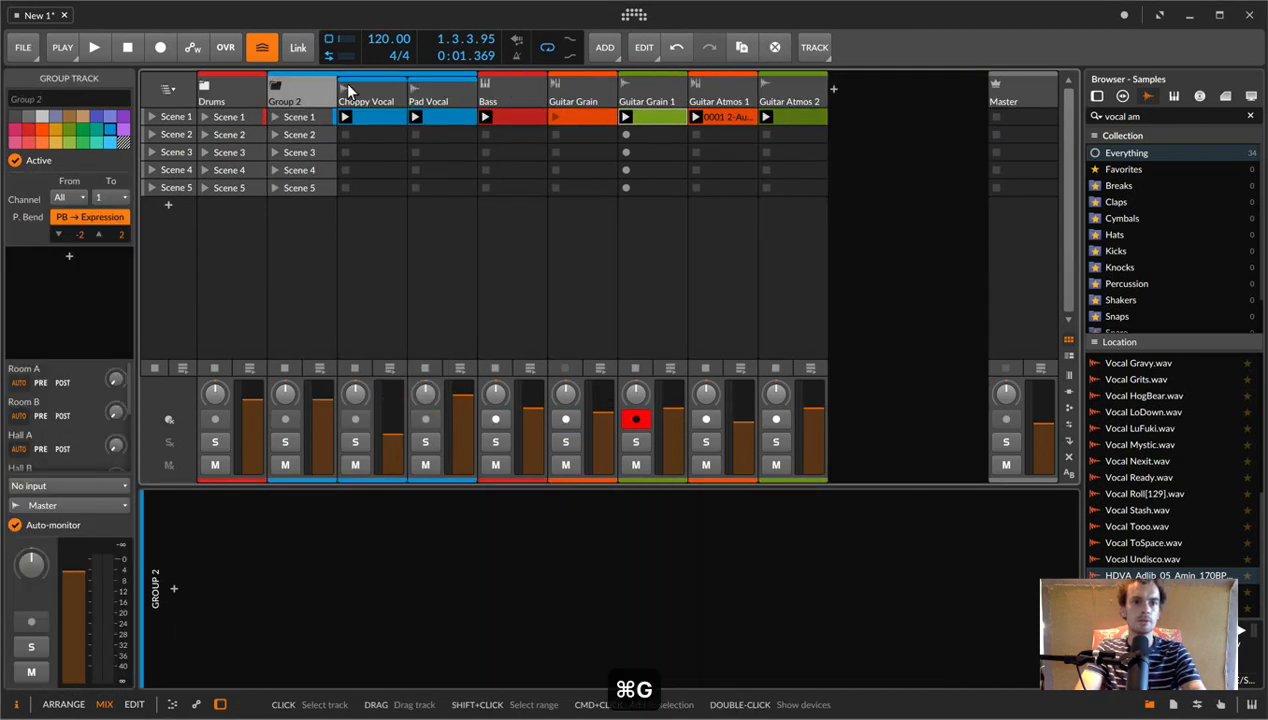
# - Colour the two vocal tracks and their group pink
pyautogui.rightClick(286, 88)
pyautogui.click(363, 85)
pyautogui.press('super+a')
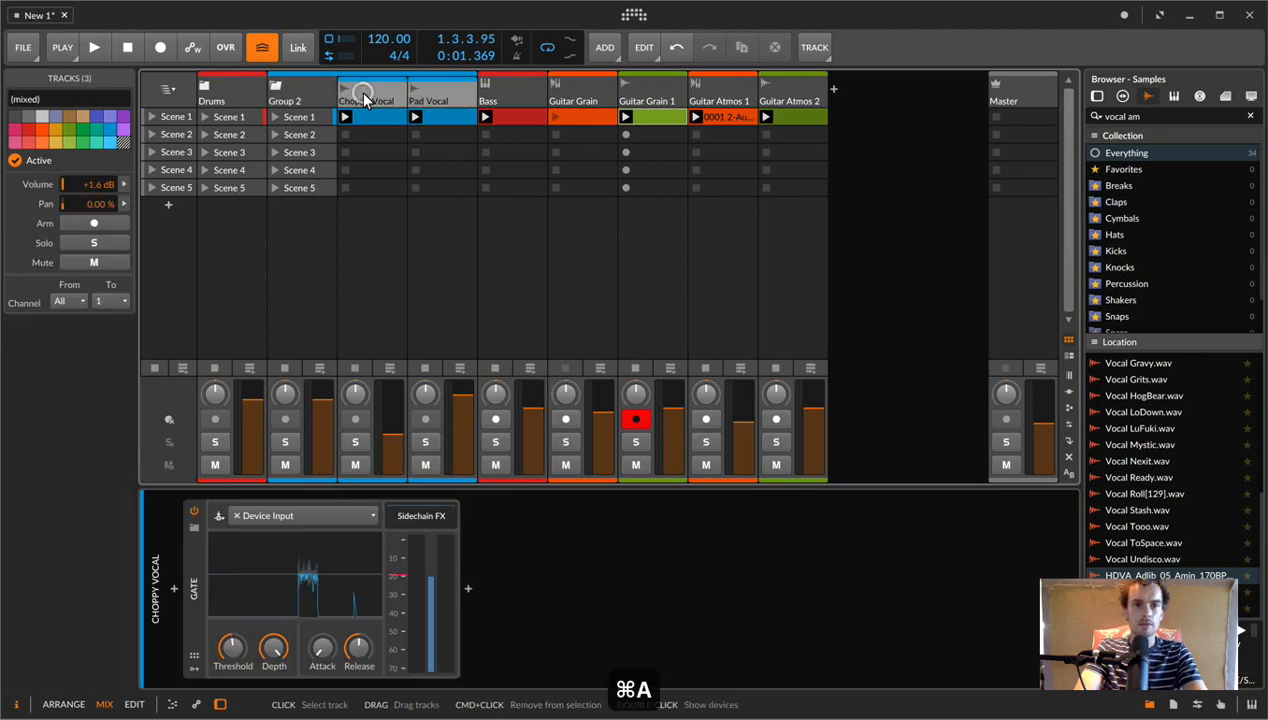
pyautogui.rightClick(365, 90)
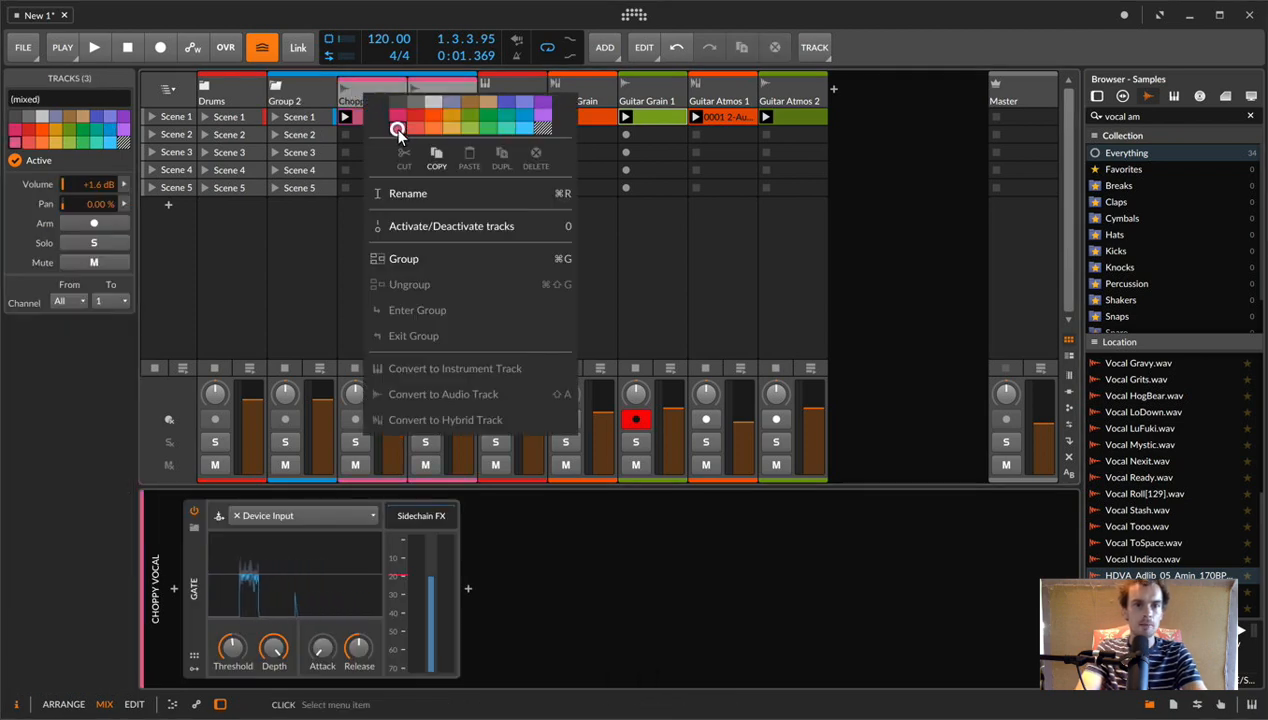
pyautogui.click(288, 90)
pyautogui.rightClick(297, 92)
pyautogui.click(330, 180)
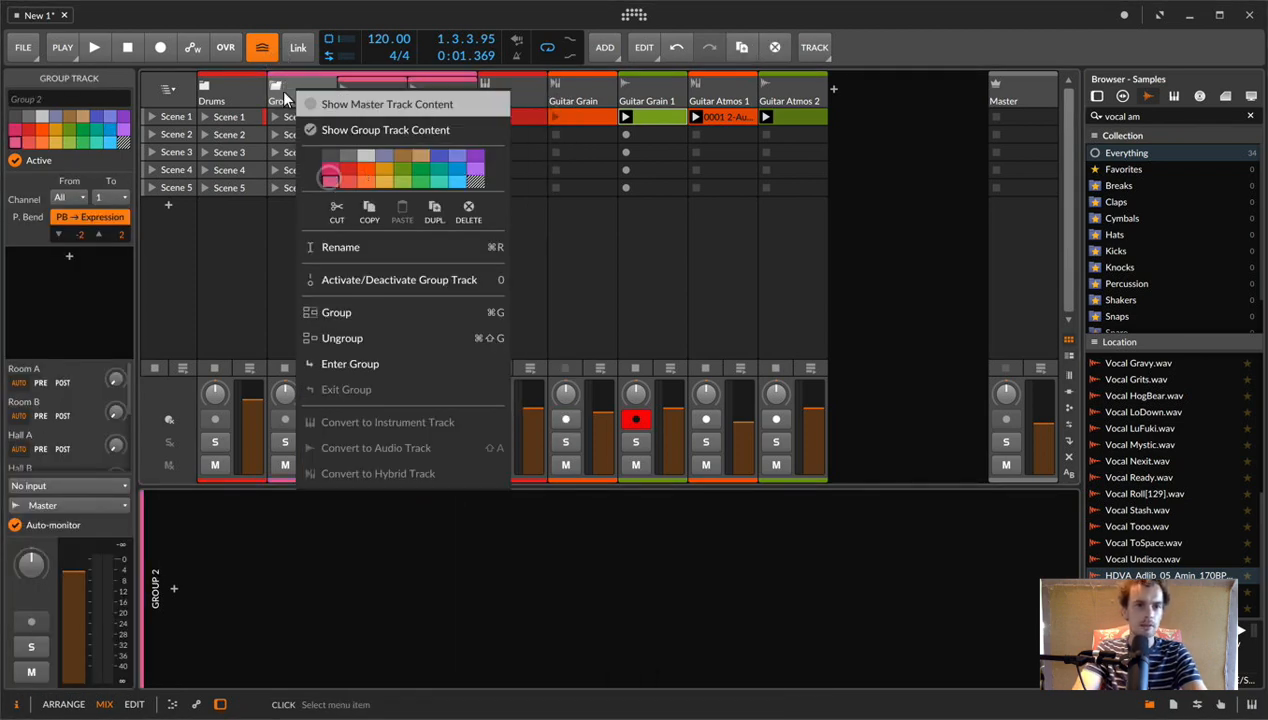
# - Rename the pink group as Vocal and collapse it
pyautogui.click(286, 92)
pyautogui.press('super+r')
pyautogui.write('Vocal')
pyautogui.press('Return')
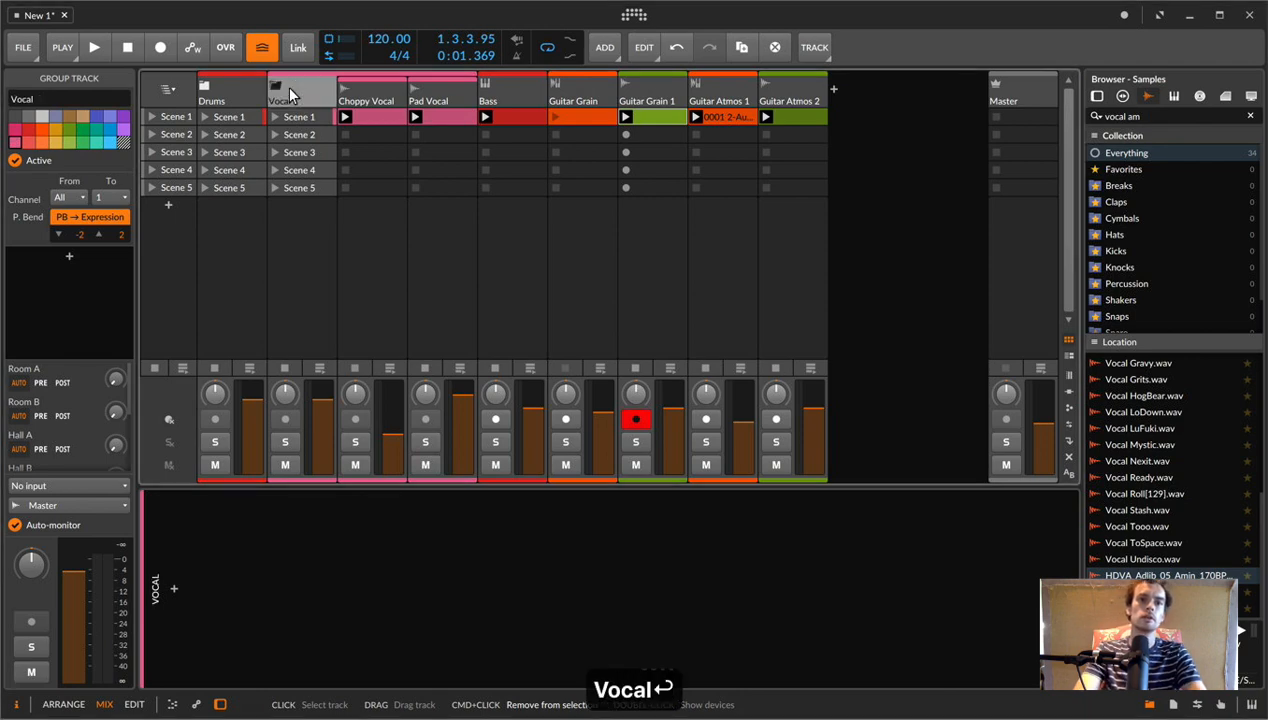
pyautogui.click(275, 86)
# - Move the Bass track between the Drums and Vocal groups, keeping its name as Bass
pyautogui.moveTo(388, 88); pyautogui.dragTo(269, 88)
pyautogui.press('super+r')
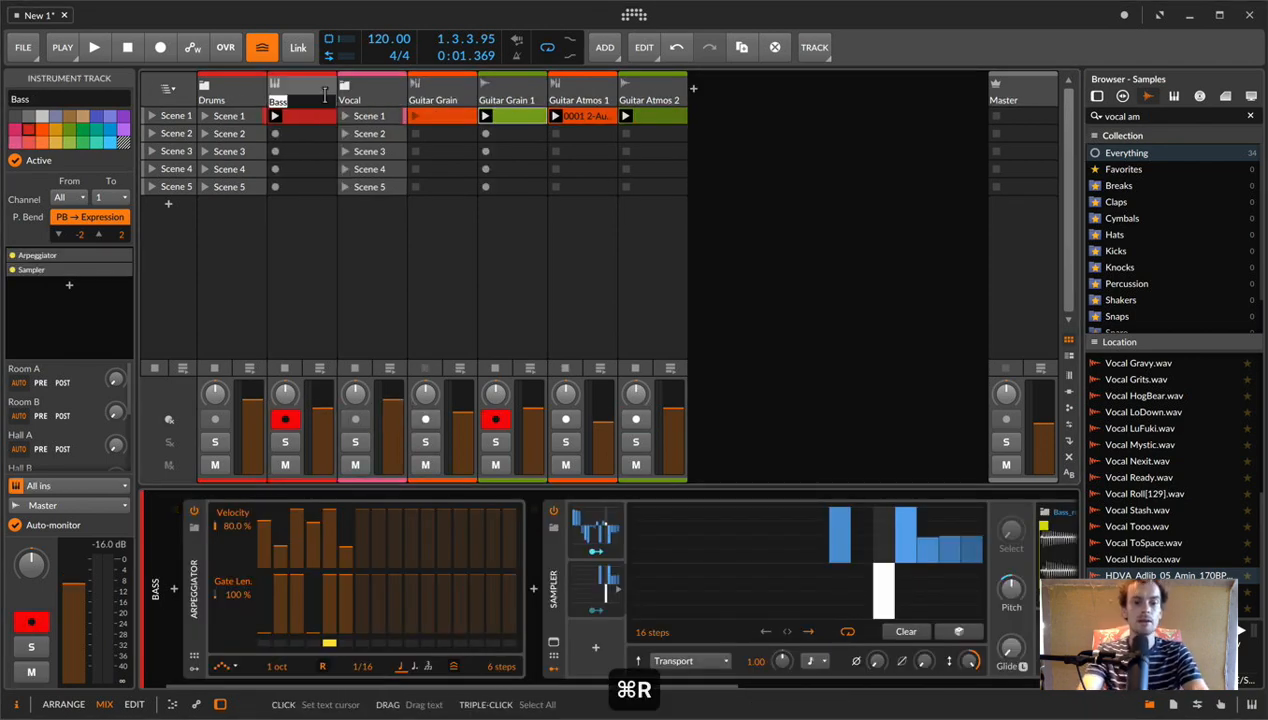
pyautogui.write('Bass')
pyautogui.press('Return')
# - Put the Bass track into its own group and name the group Bass
pyautogui.press('super+g')
pyautogui.press('super+r')
pyautogui.write('Bass')
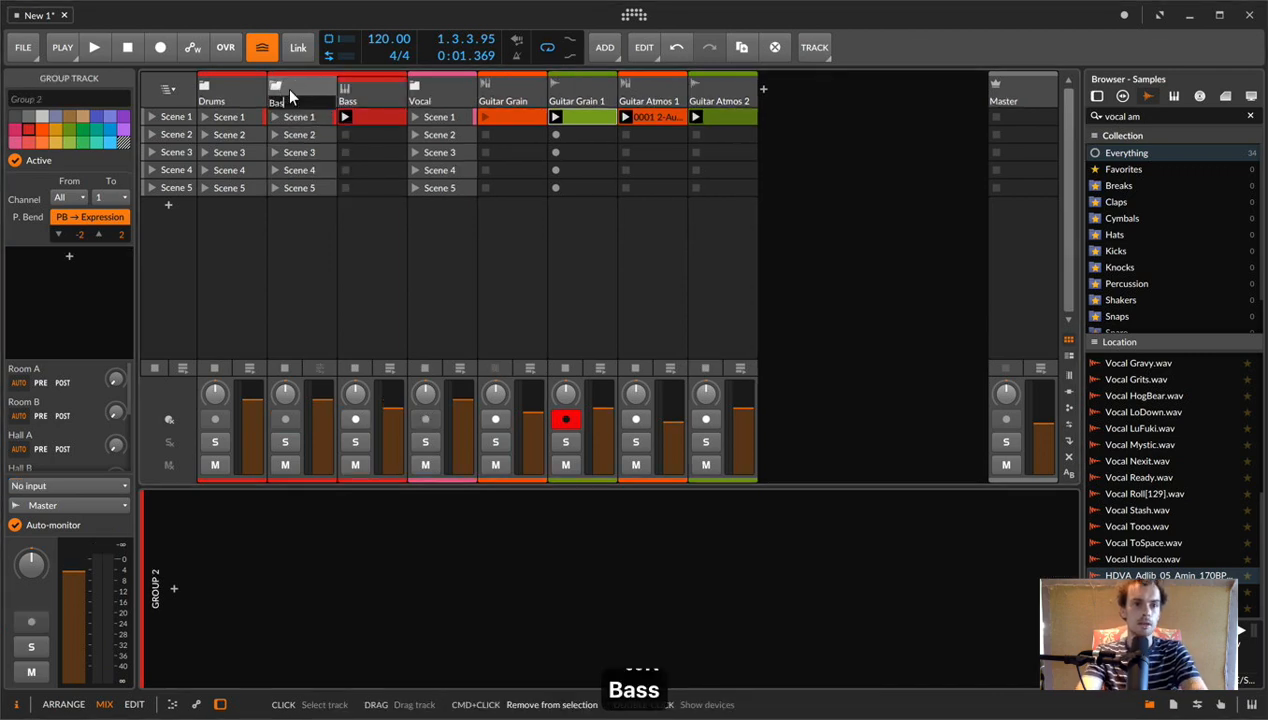
pyautogui.press('Return')
# - Colour the Bass group and its track orange, and collapse the group
pyautogui.rightClick(286, 88)
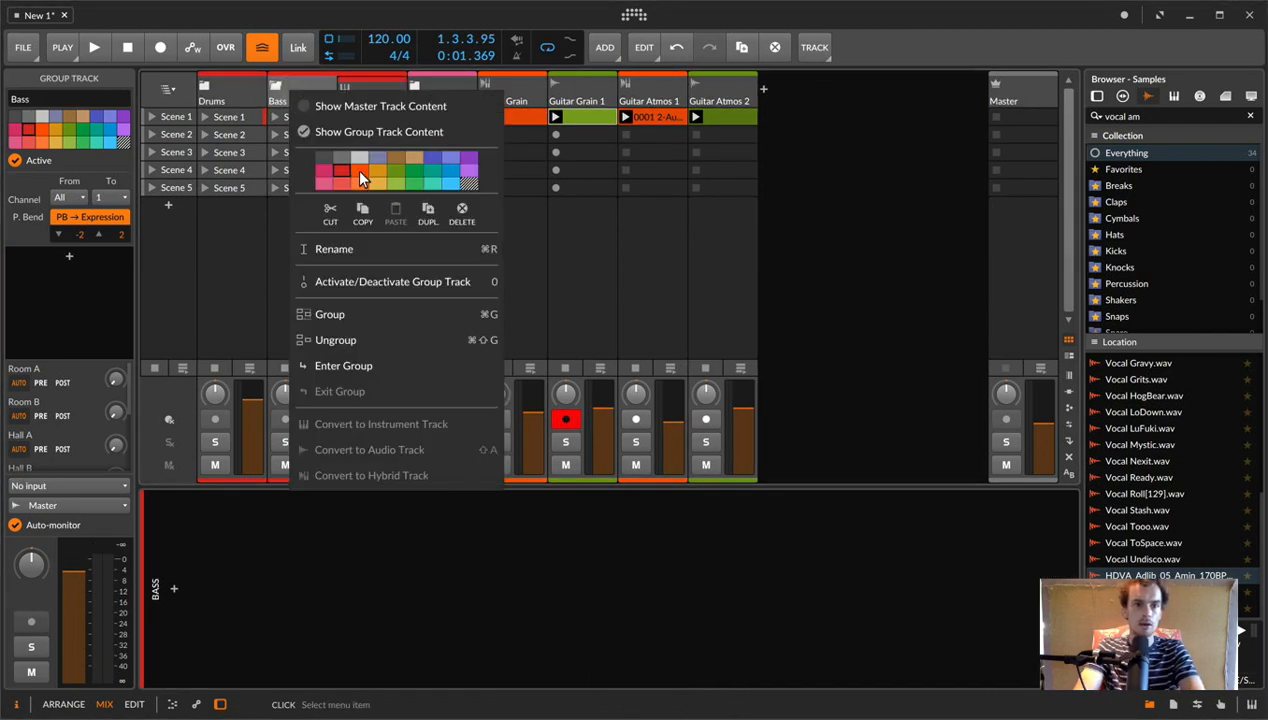
pyautogui.click(360, 172)
pyautogui.click(366, 74)
pyautogui.rightClick(366, 90)
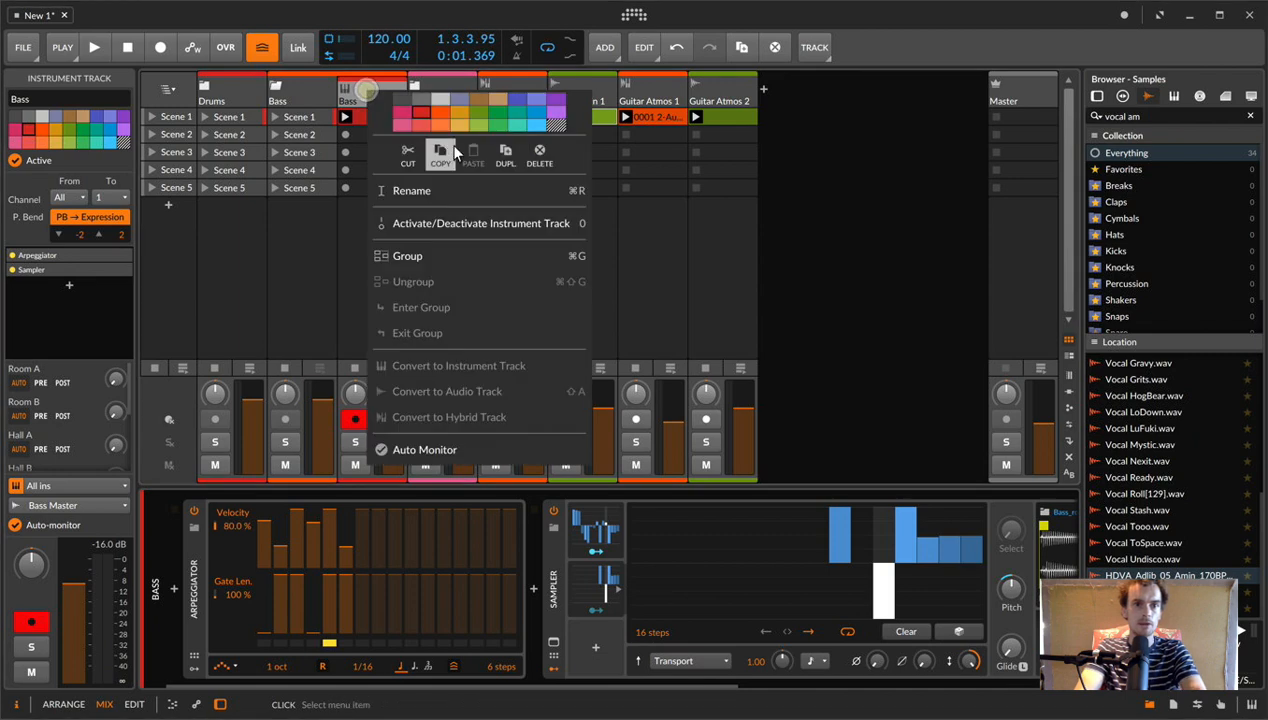
pyautogui.click(292, 97)
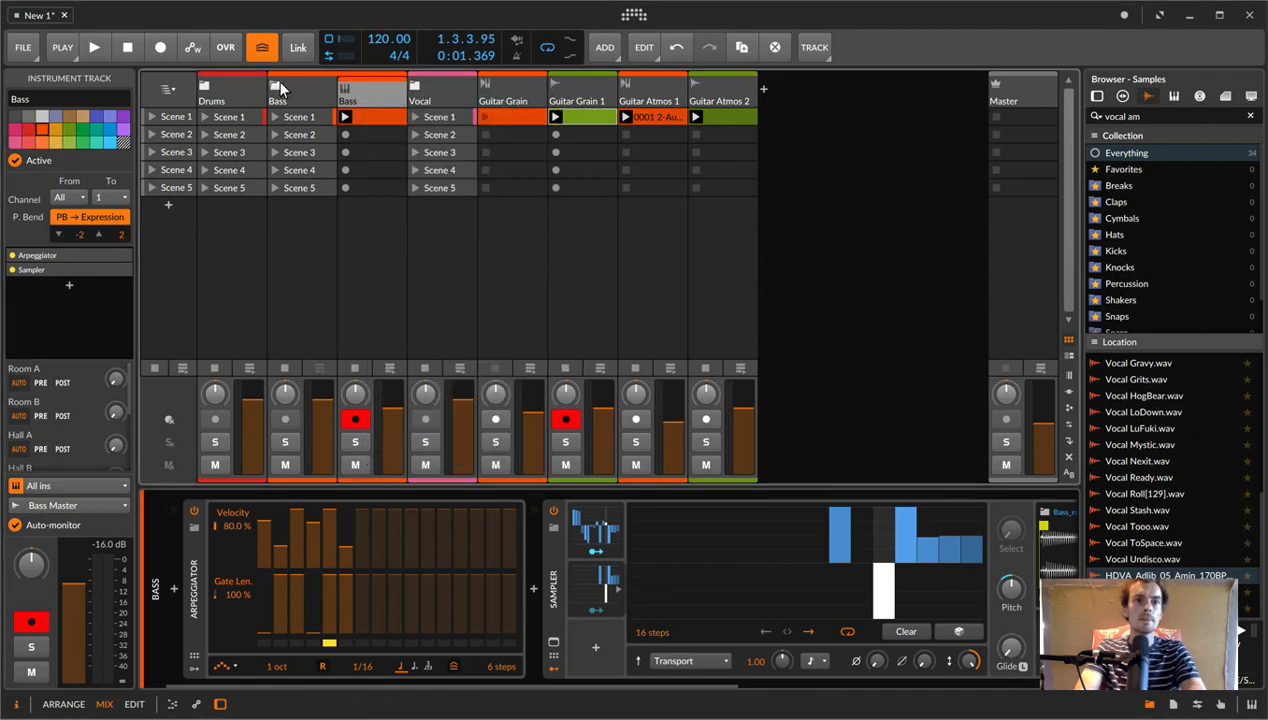
pyautogui.click(275, 86)
# - Group the tracks from Guitar Grain through Guitar Atmos 2 and name the group Music
pyautogui.click(435, 92)
pyautogui.click(653, 90)
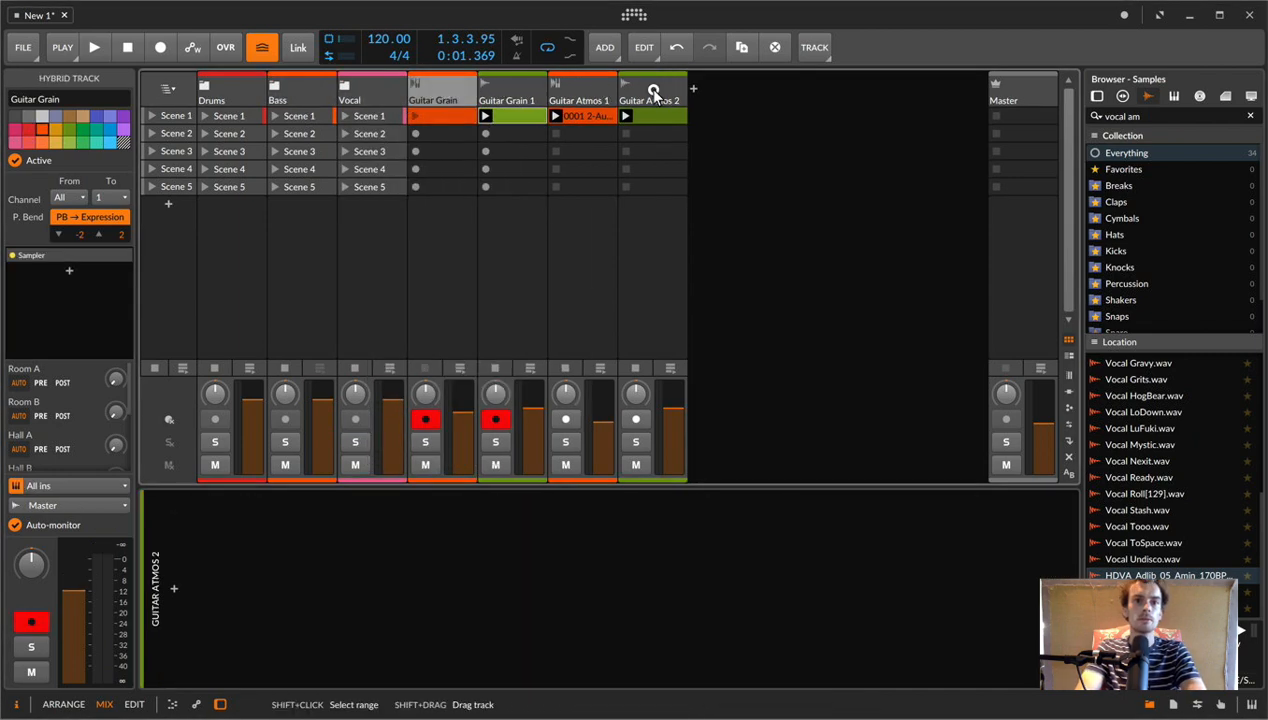
pyautogui.press('super+g')
pyautogui.press('super+r')
pyautogui.write('Music')
pyautogui.press('Return')
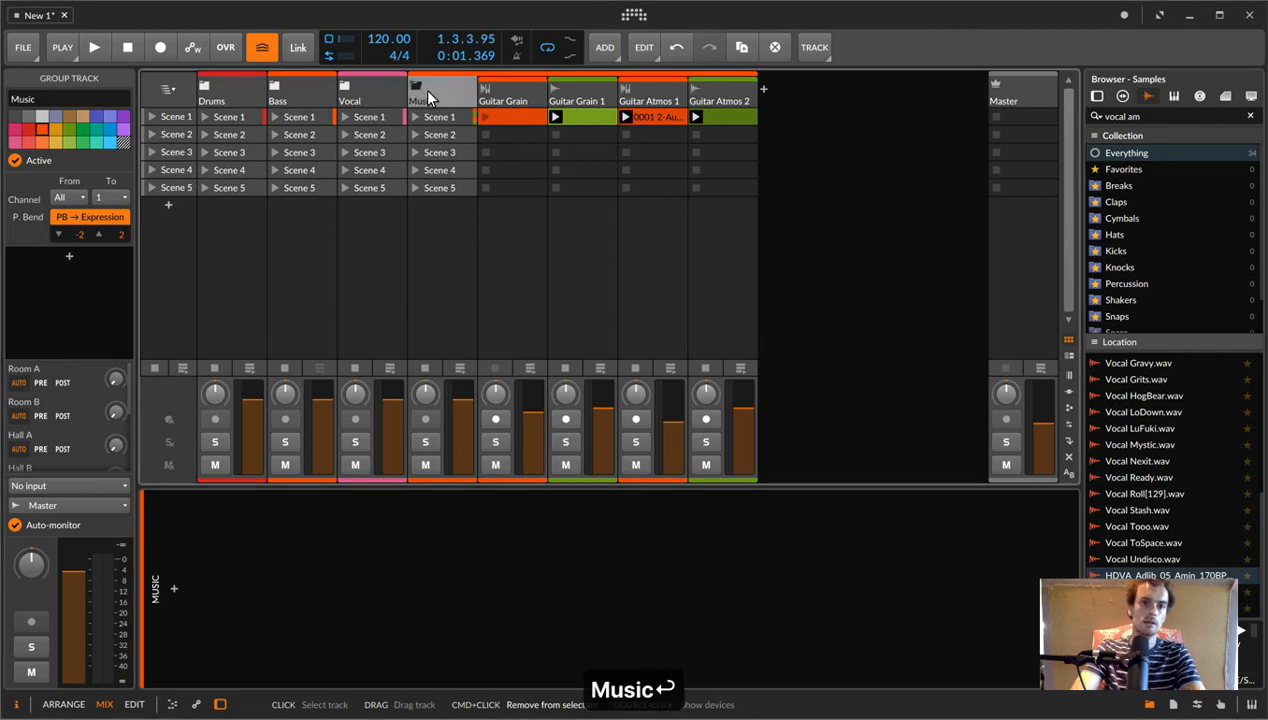
# - Colour the Music group and all tracks inside it light blue
pyautogui.rightClick(445, 103)
pyautogui.click(603, 188)
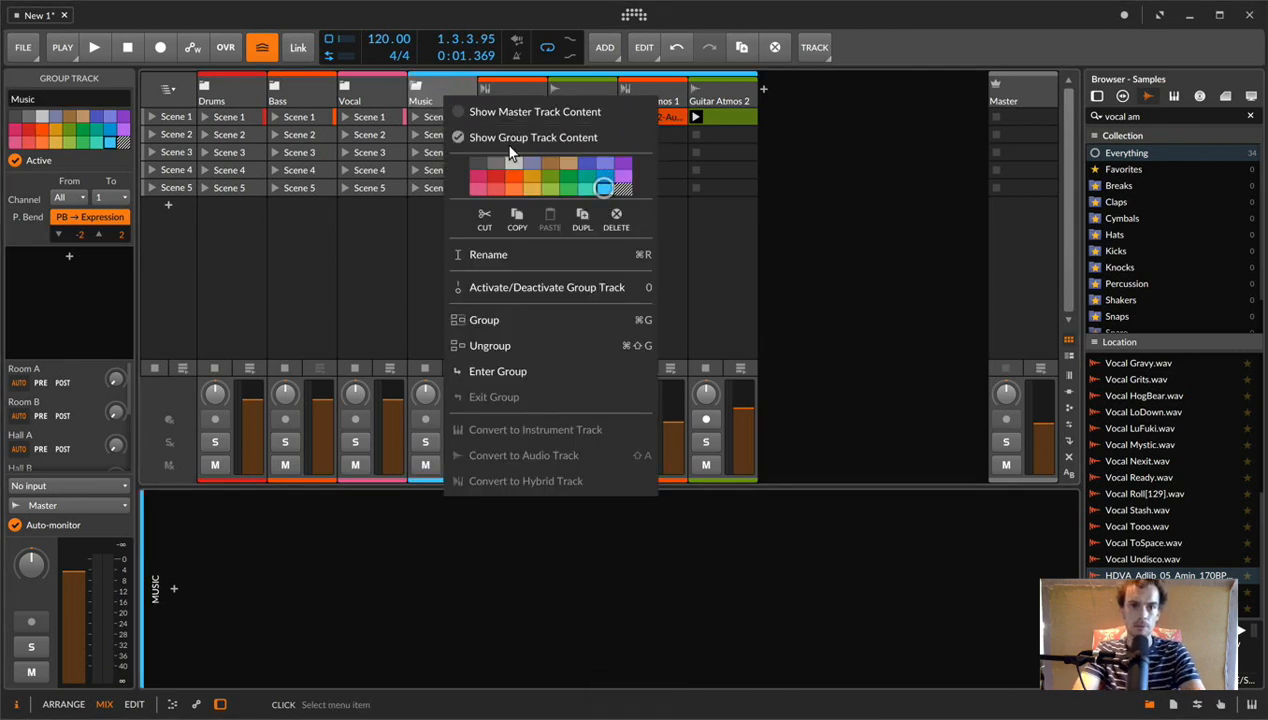
pyautogui.click(503, 96)
pyautogui.press('super+a')
pyautogui.rightClick(525, 95)
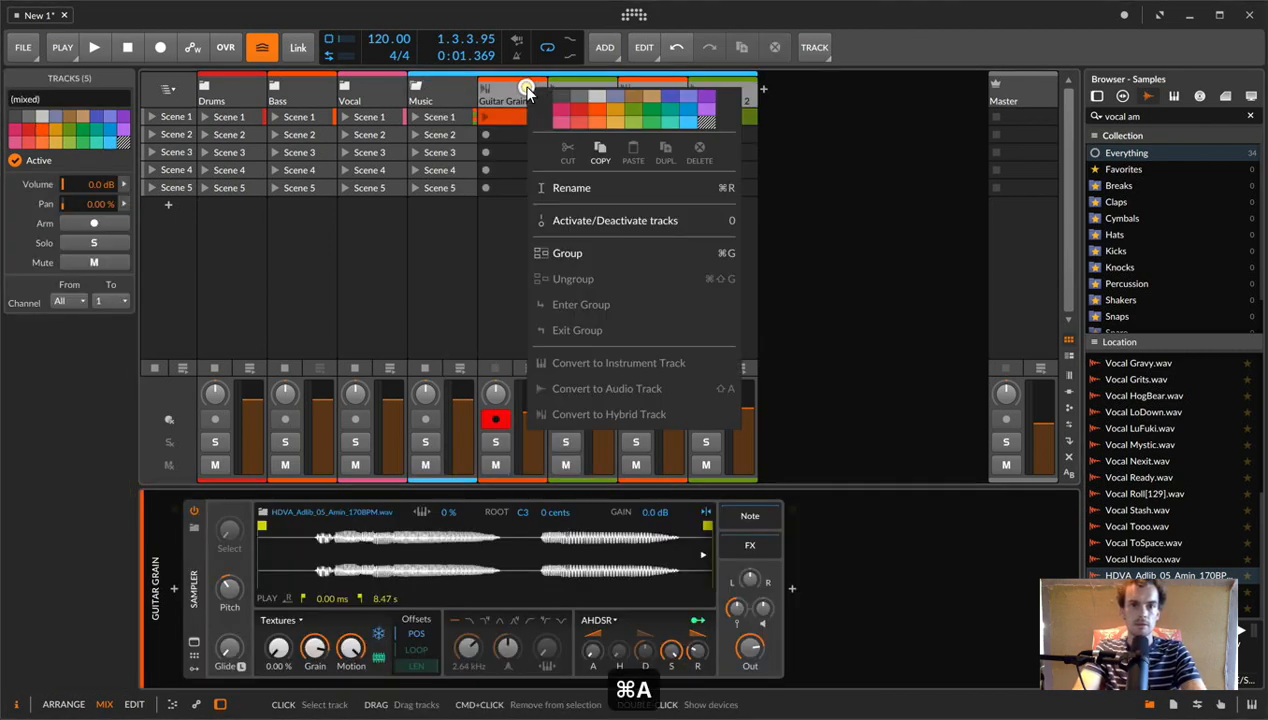
pyautogui.click(684, 121)
pyautogui.click(370, 82)
pyautogui.click(342, 84)
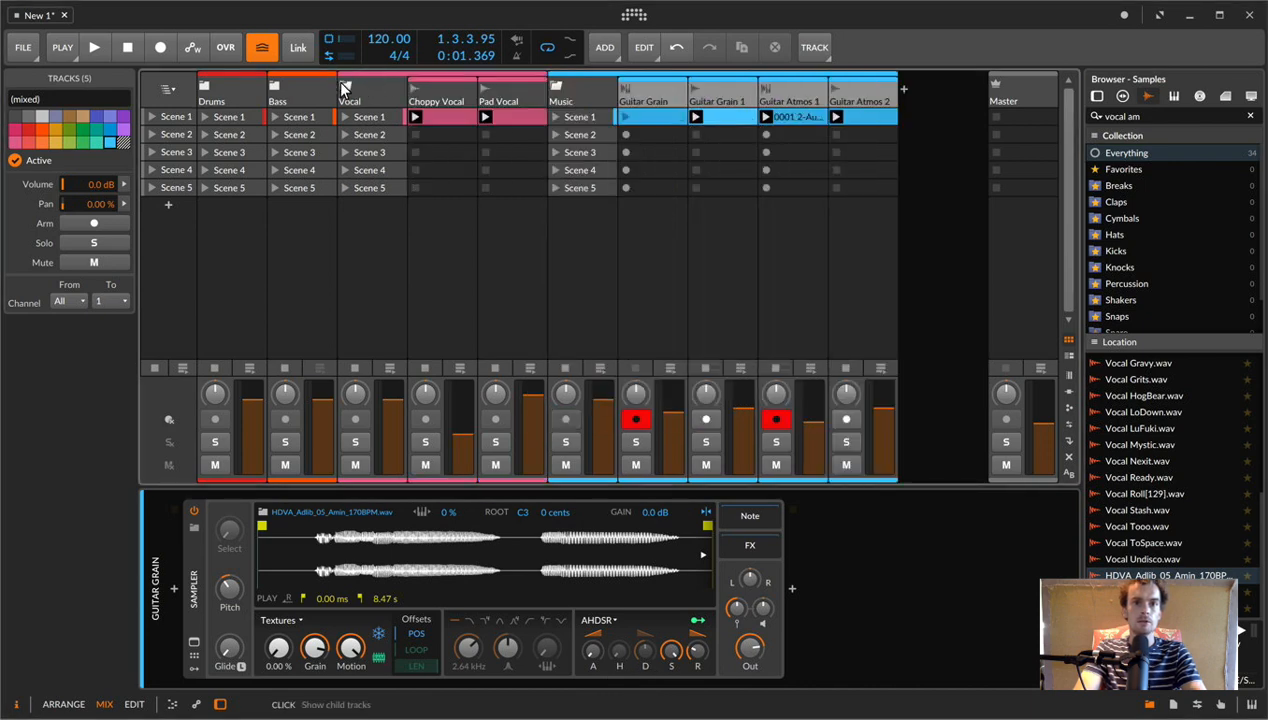
pyautogui.click(342, 84)
# - Move the Guitar Grain track out of the Music group to the end of the tracks and collapse Music
pyautogui.moveTo(521, 91); pyautogui.dragTo(812, 93)
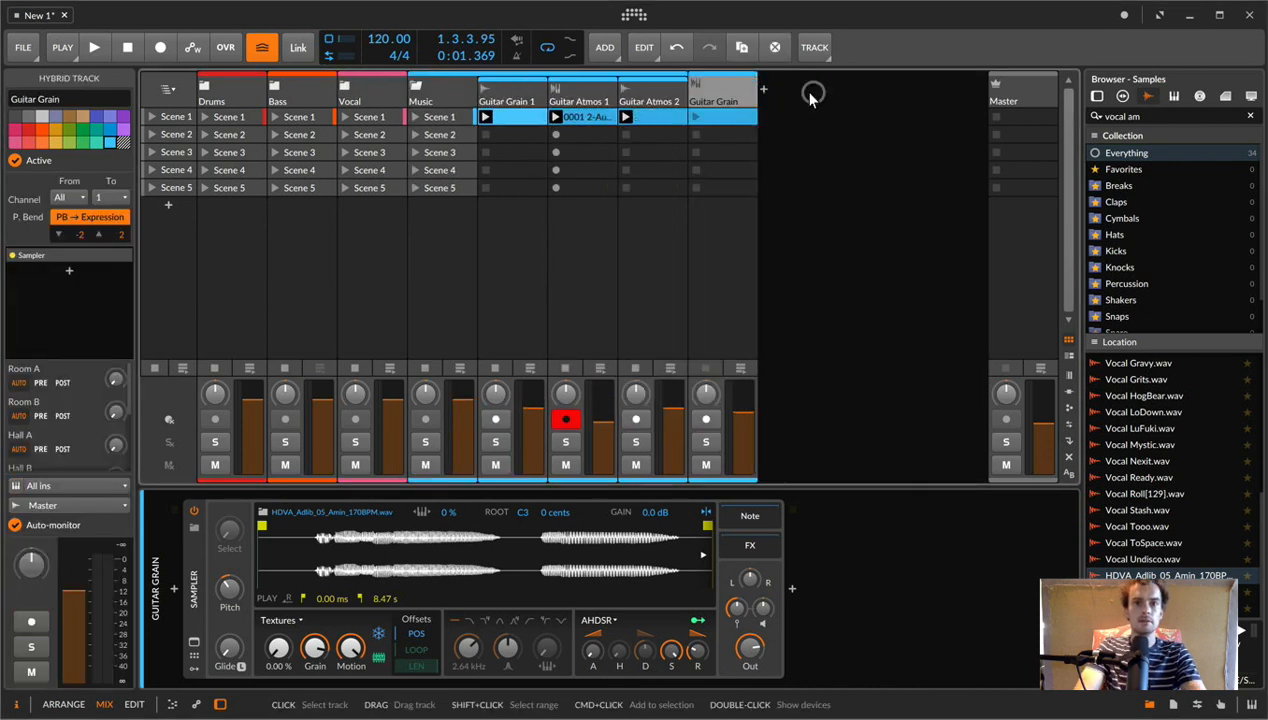
pyautogui.click(425, 97)
pyautogui.click(410, 86)
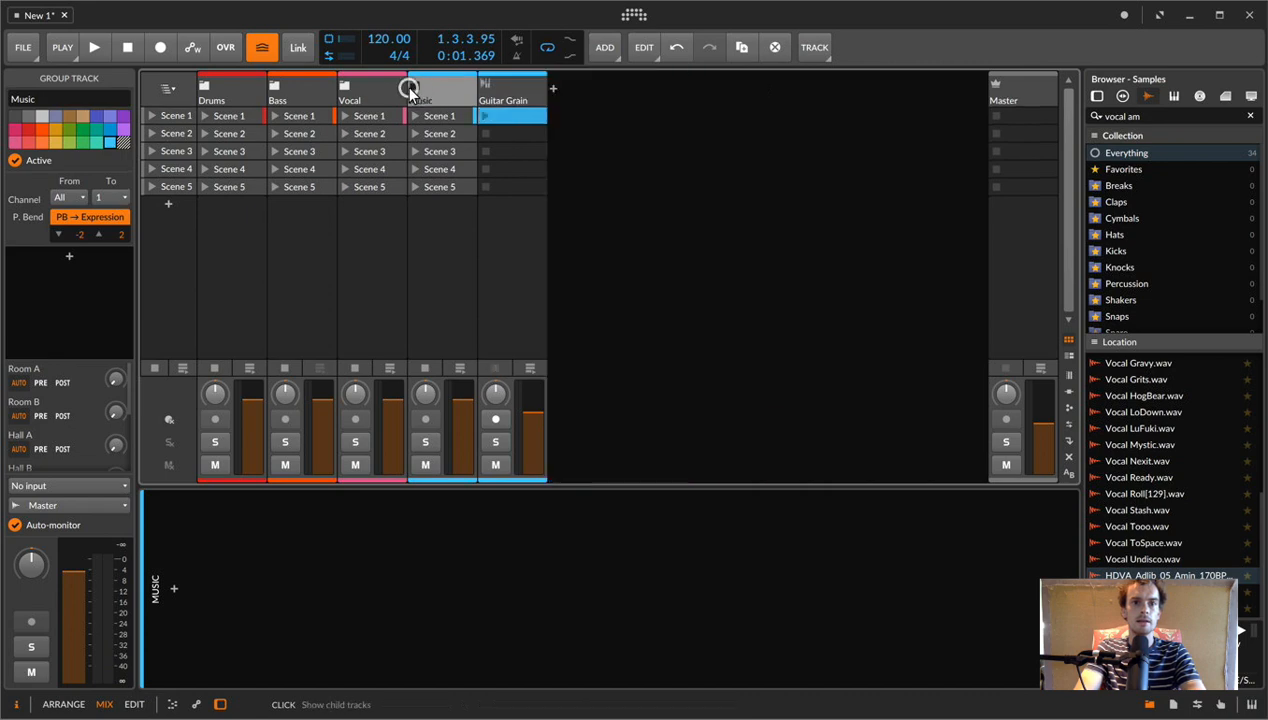
# - Add an audio track after Guitar Grain and arm it for recording
pyautogui.press('super+t')
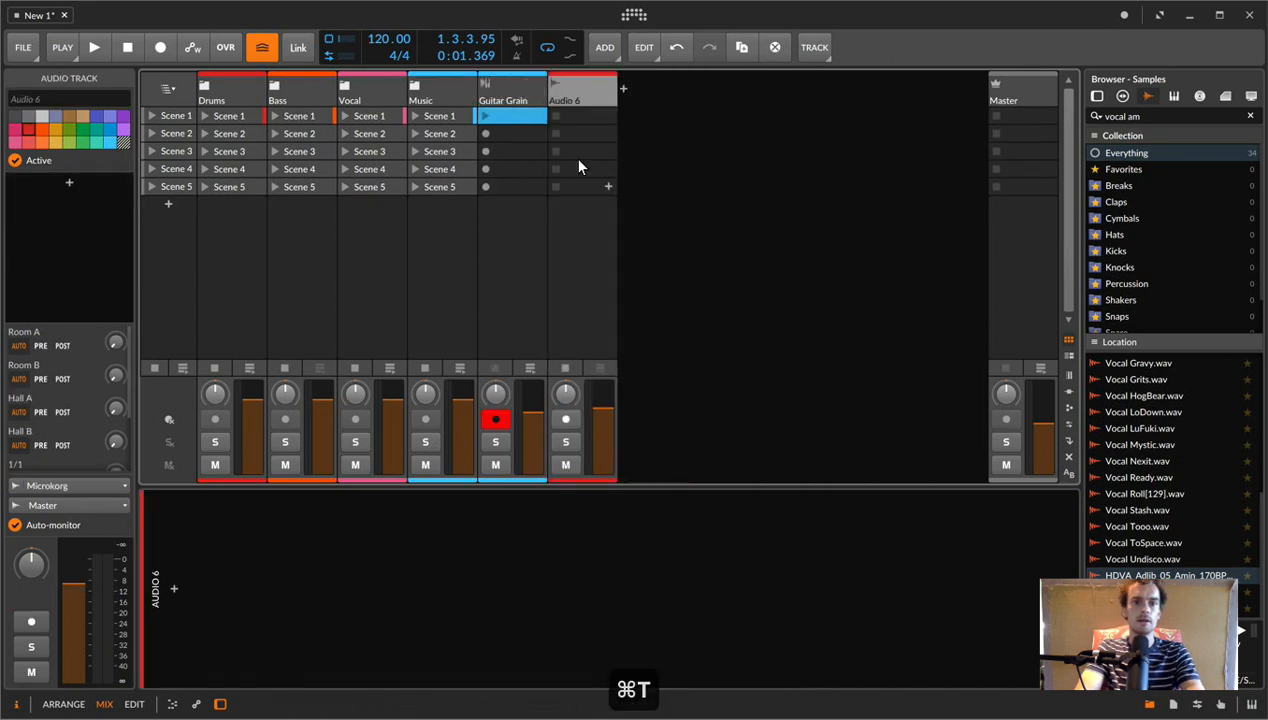
pyautogui.click(565, 441)
pyautogui.click(565, 419)
pyautogui.click(564, 438)
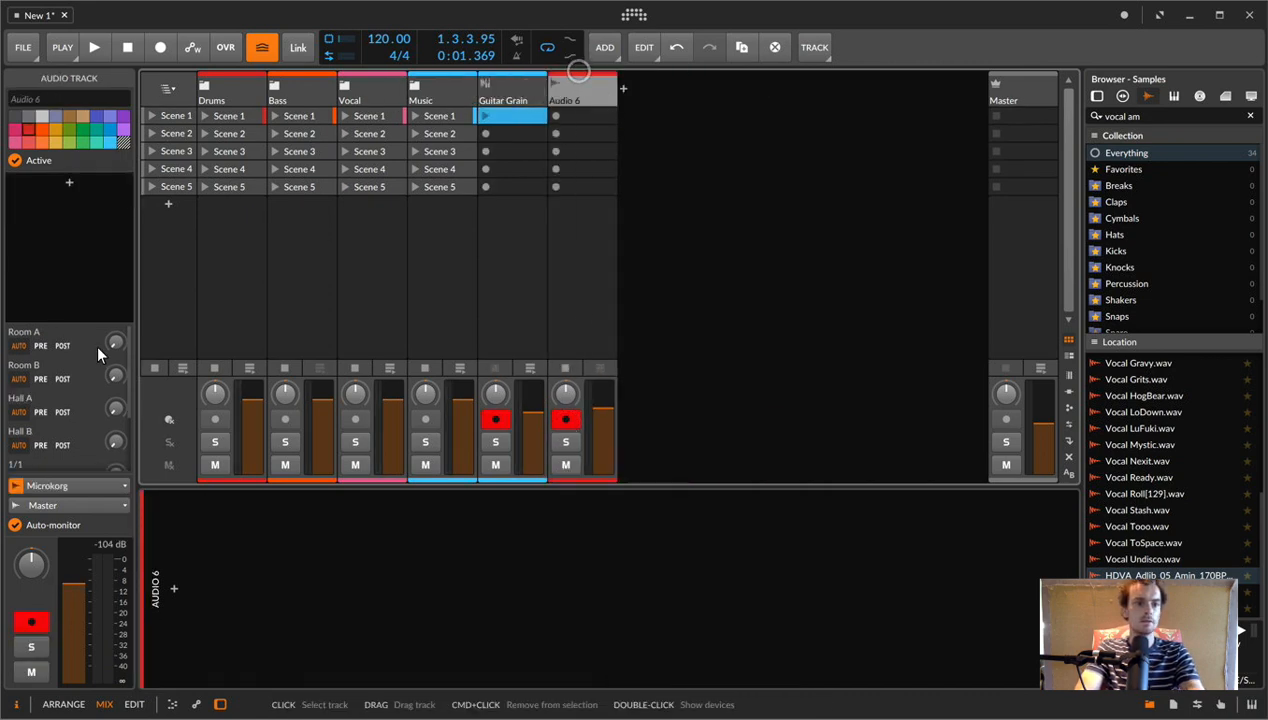
# - Set the new audio track's input to Guitar Grain (POST)
pyautogui.click(59, 485)
pyautogui.moveTo(62, 489)
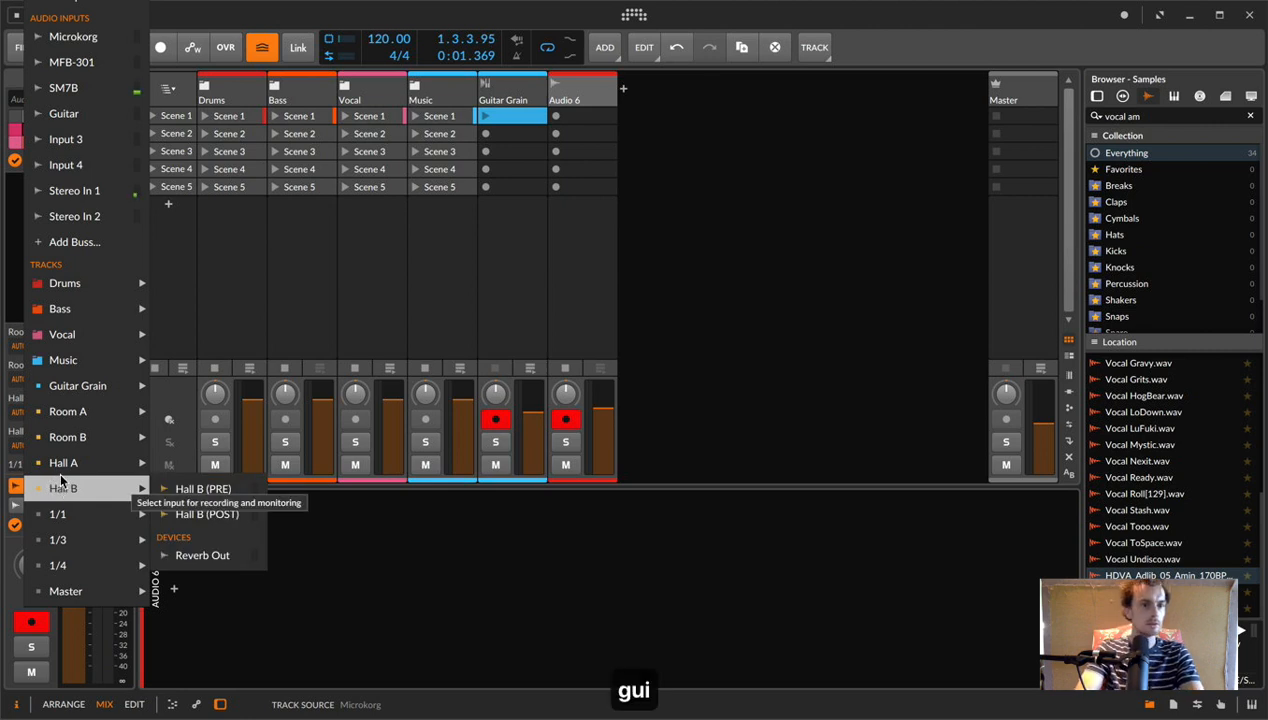
pyautogui.moveTo(120, 386)
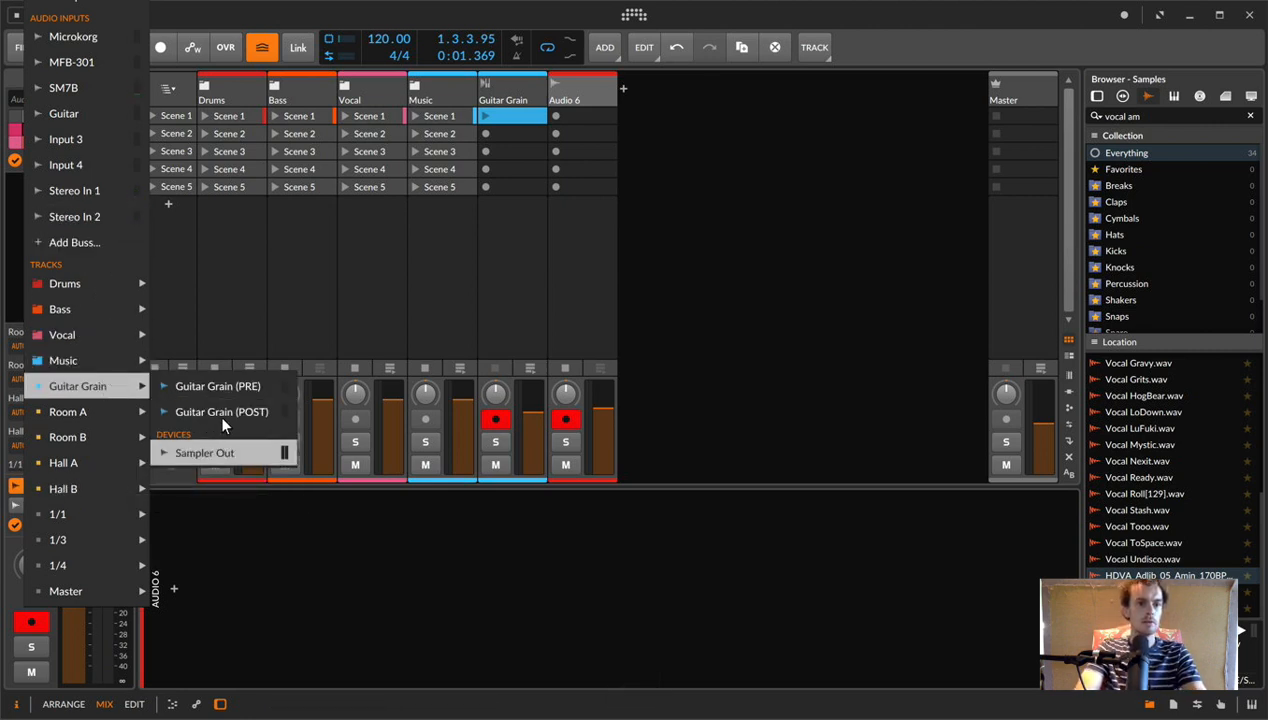
pyautogui.click(215, 413)
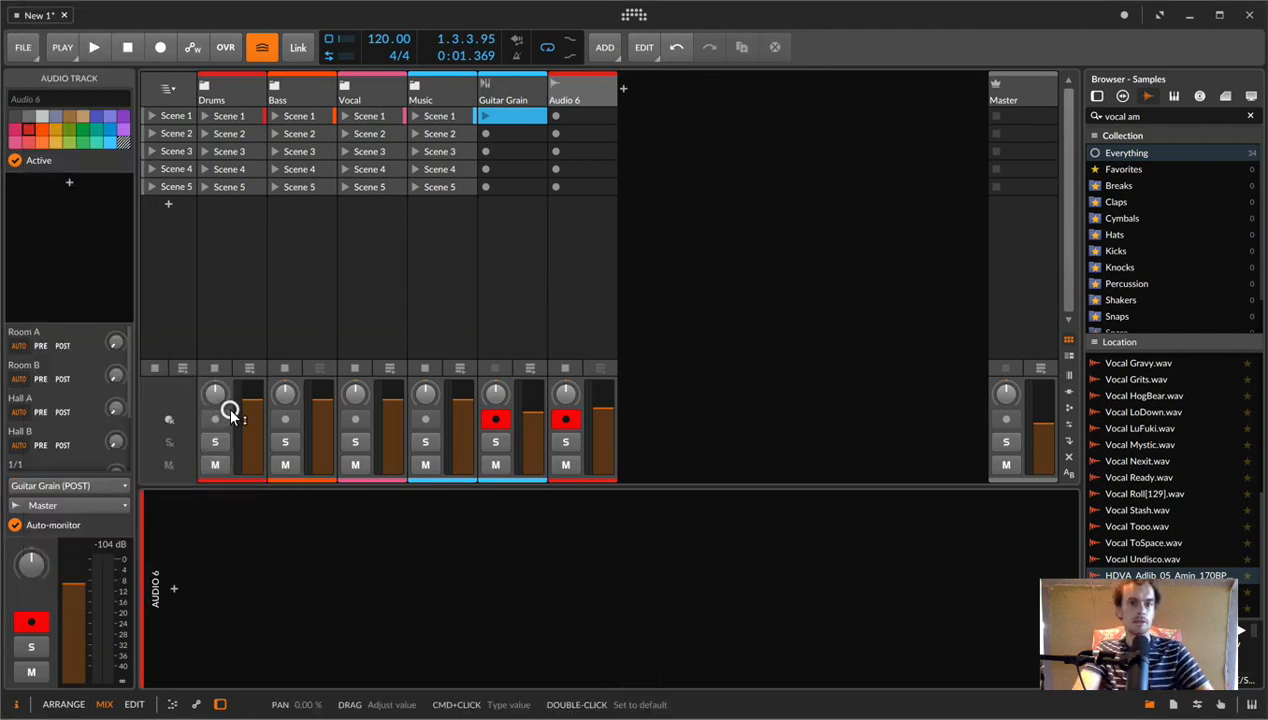
# - Start recording into Scene 1 of Audio 6 and play the Guitar Grain clip with the sample position at about 15%
pyautogui.click(519, 114)
pyautogui.click(565, 100)
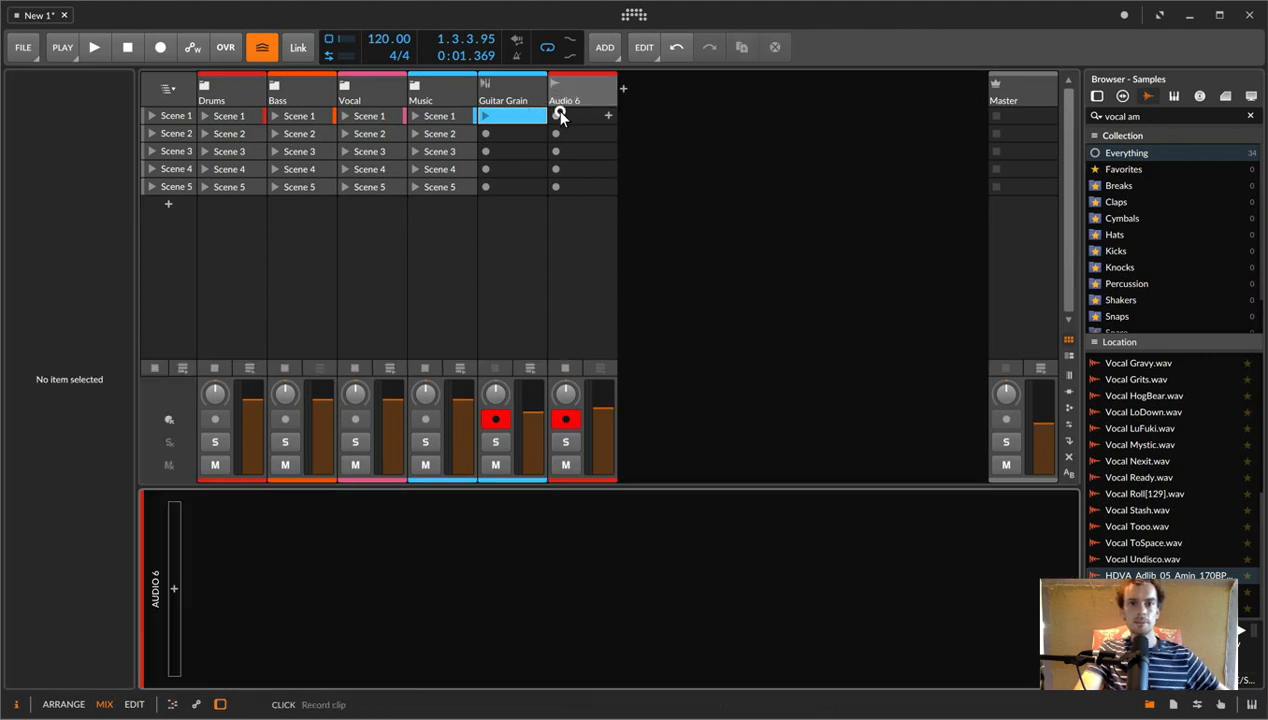
pyautogui.press('space')
pyautogui.click(524, 98)
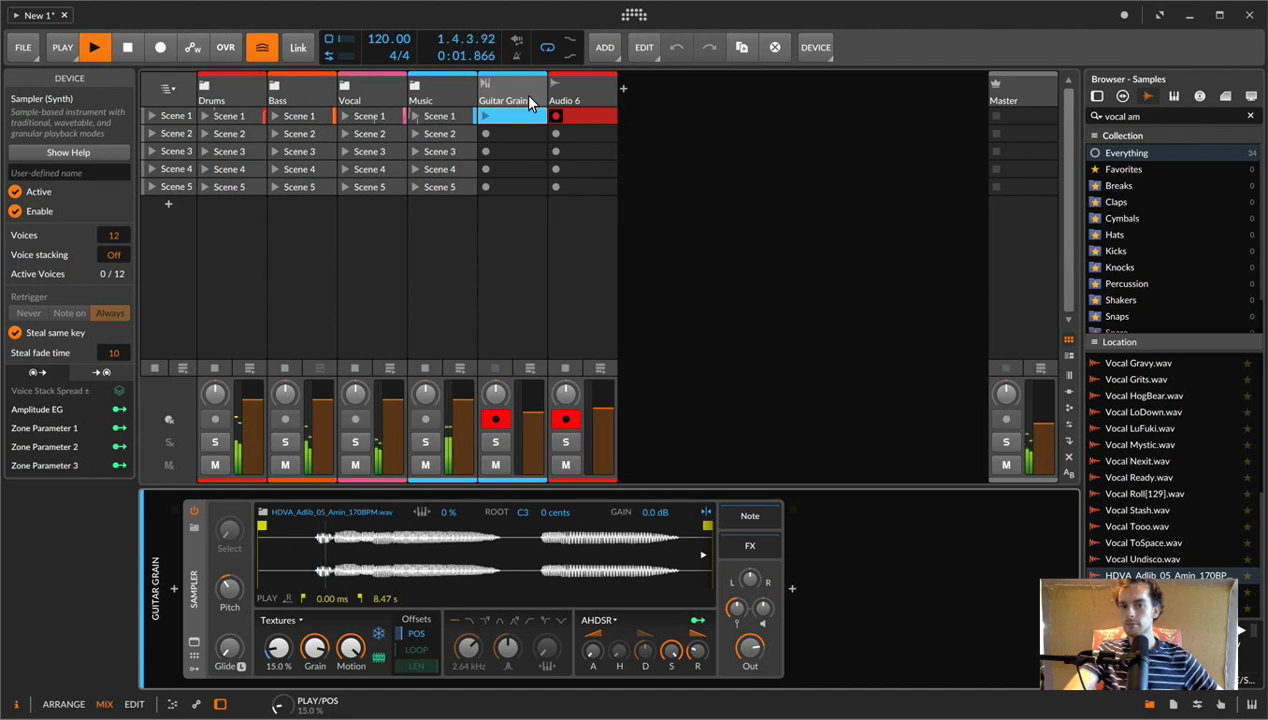
pyautogui.press('space')
pyautogui.press('space')
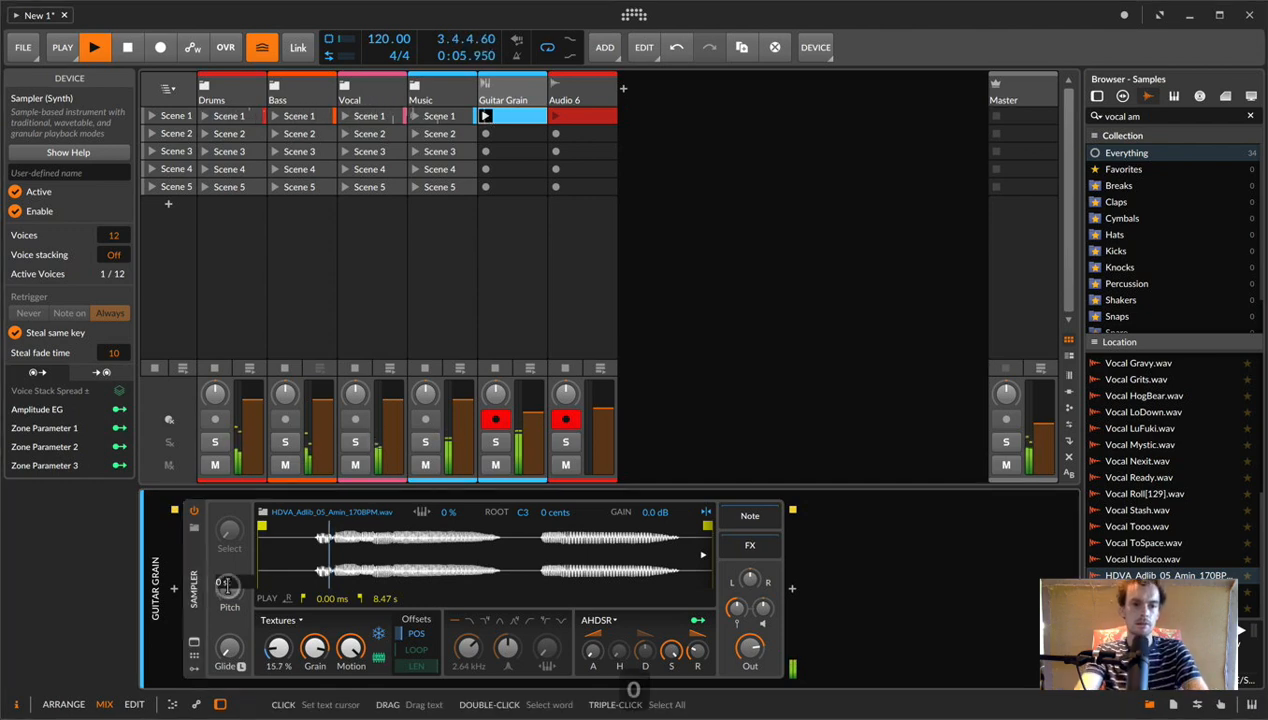
# - Set the pitch of Guitar Grain's Sampler to 3 semitones, and change it to a negative value
pyautogui.write('0')
pyautogui.press('BackSpace')
pyautogui.write('3')
pyautogui.press('Return')
pyautogui.keyDown('super'); pyautogui.click(229, 591); pyautogui.keyUp('super')
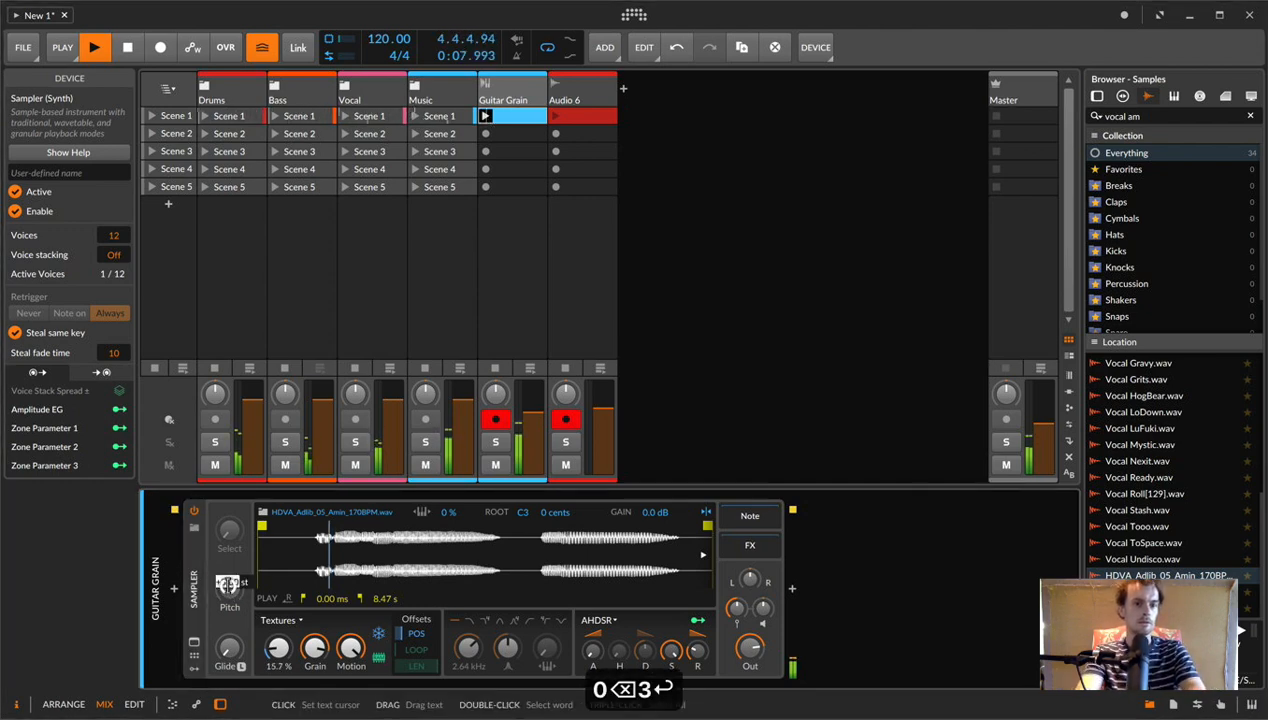
pyautogui.write('-')
pyautogui.press('Return')
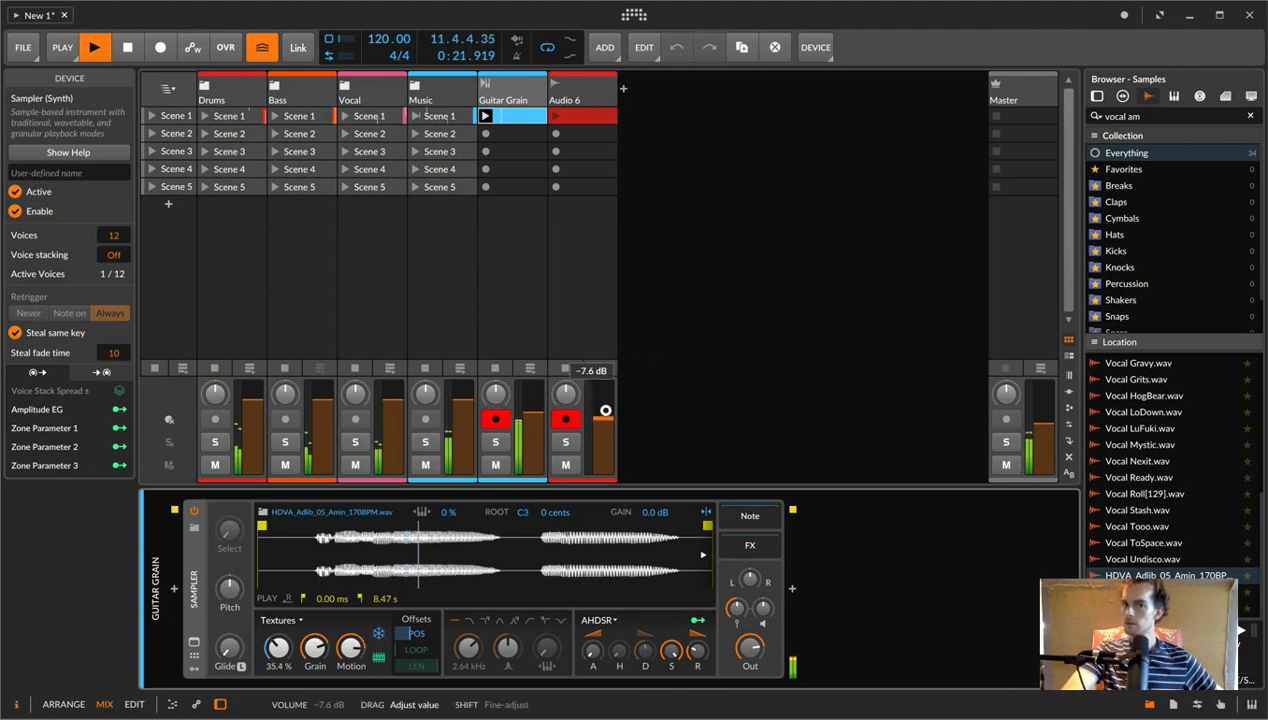
# - Add ValhallaShimmer after Sampler on the Guitar Grain track and close the plug-in window
pyautogui.click(792, 591)
pyautogui.write('rev')
pyautogui.press('BackSpace')
pyautogui.press('BackSpace')
pyautogui.press('BackSpace')
pyautogui.write('shimmer')
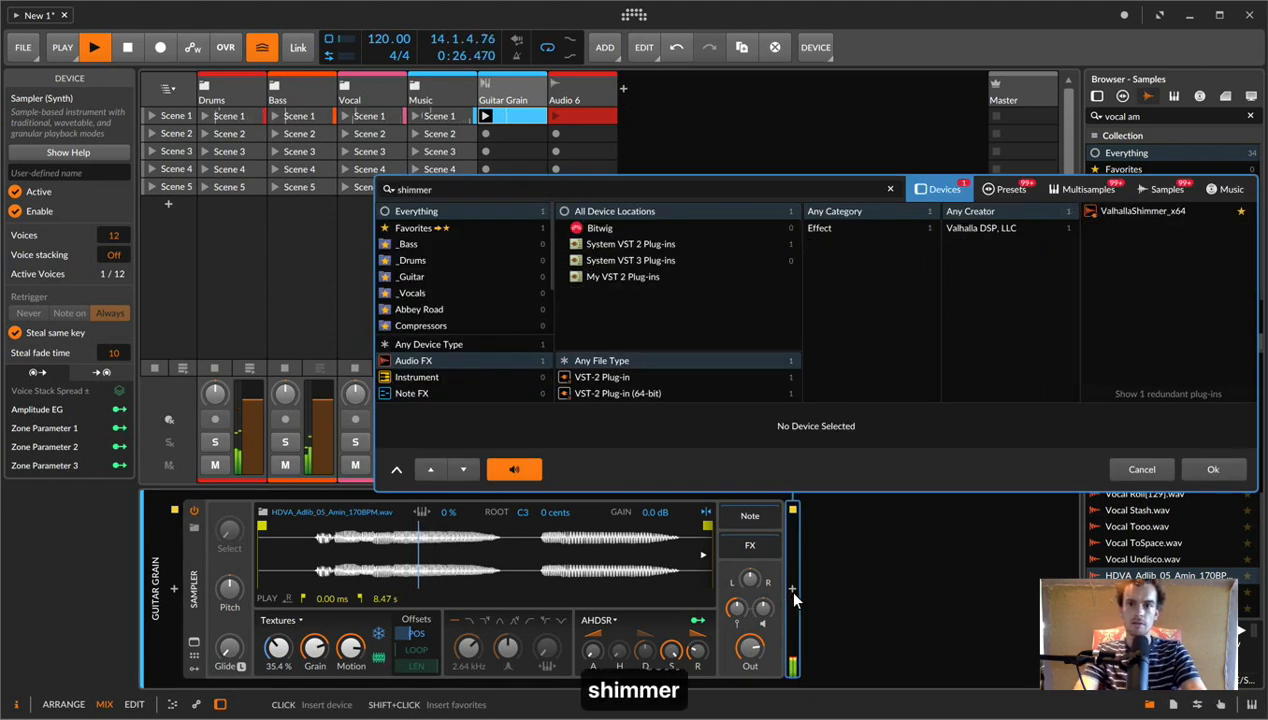
pyautogui.press('Down')
pyautogui.press('Return')
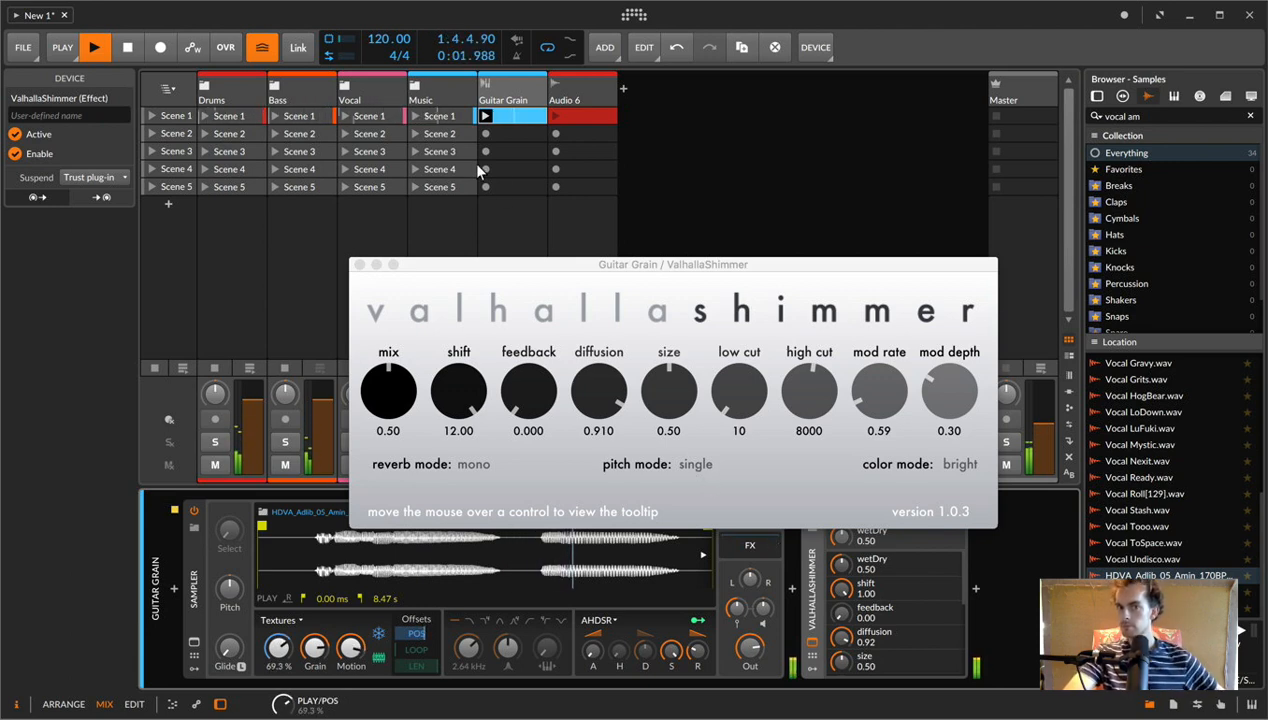
pyautogui.click(360, 267)
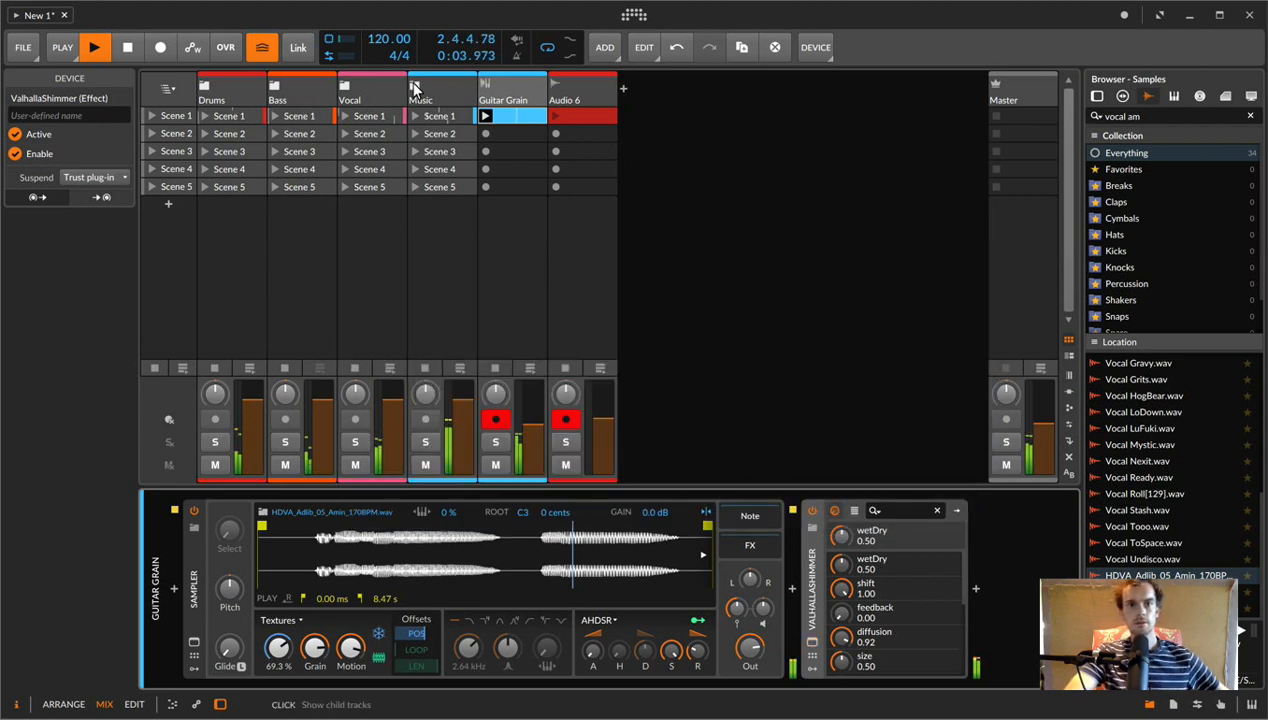
# - View the Guitar Grain 1 clip inside the Music group, and bring back the Guitar Grain track's devices
pyautogui.click(416, 86)
pyautogui.doubleClick(522, 118)
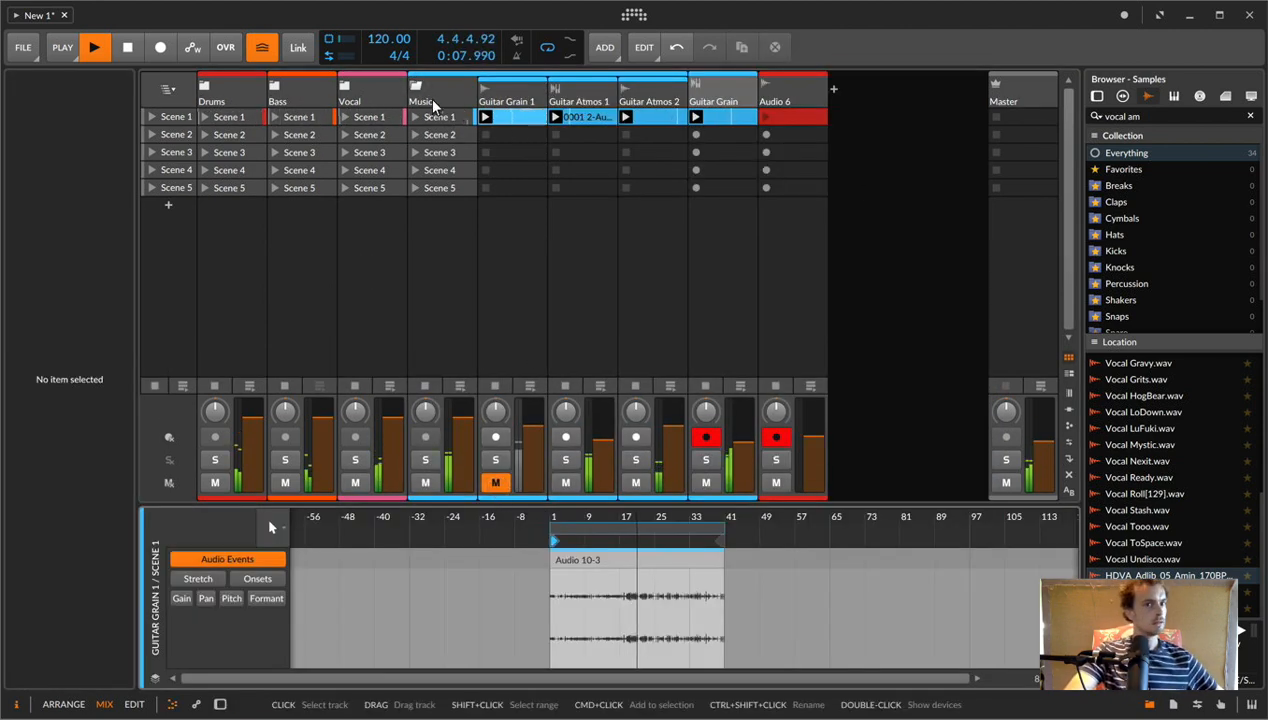
pyautogui.click(412, 84)
pyautogui.doubleClick(509, 101)
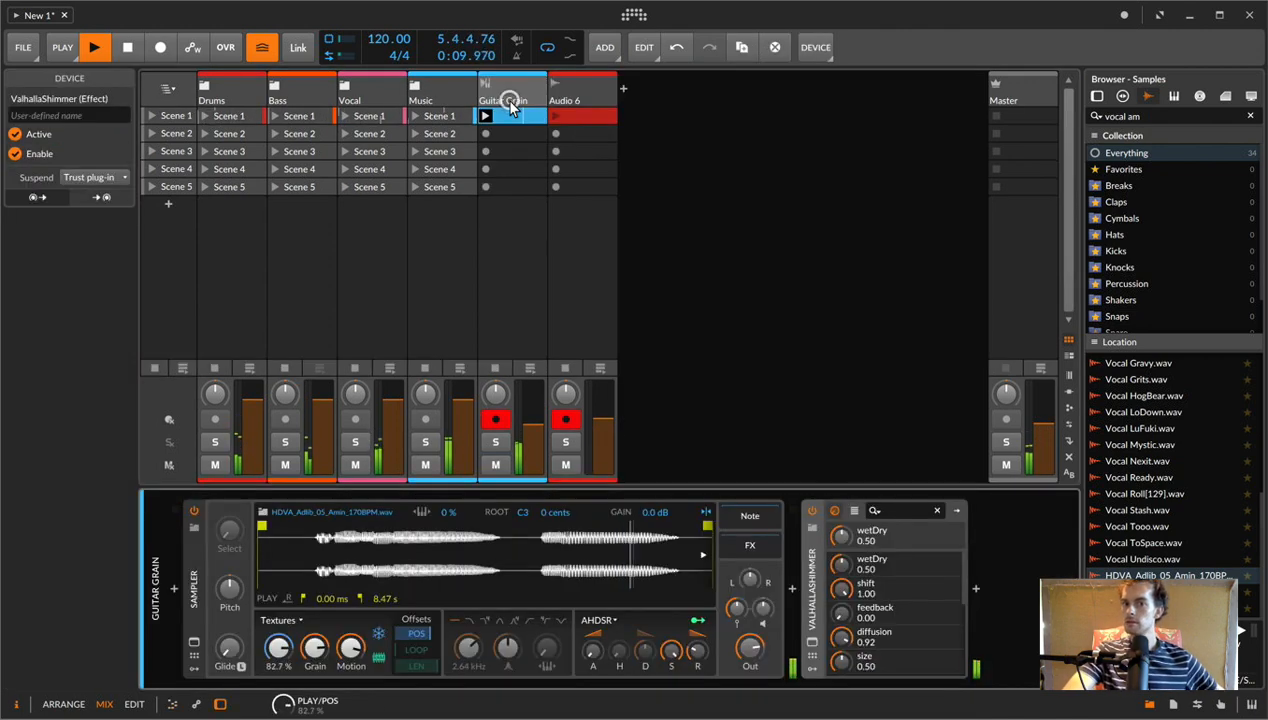
# - Disable ValhallaShimmer and insert an Arpeggiator before Sampler on the Guitar Grain track
pyautogui.moveTo(643, 558); pyautogui.dragTo(643, 563)
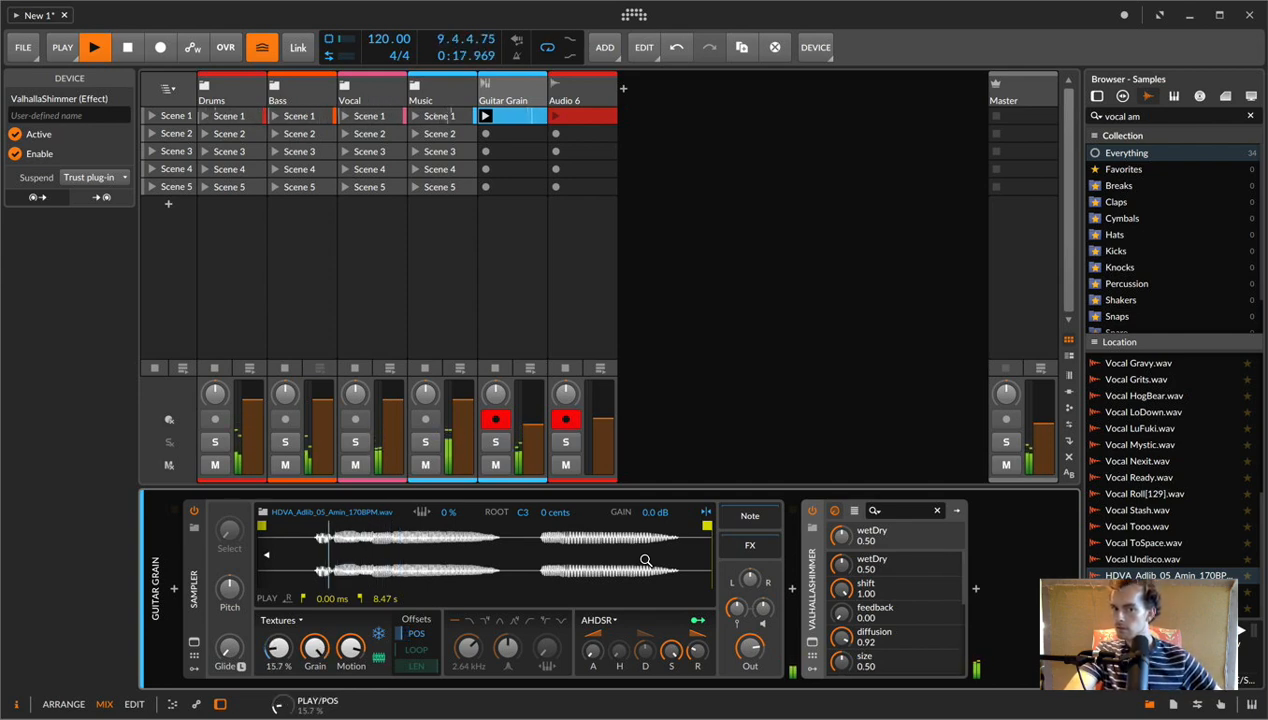
pyautogui.click(812, 511)
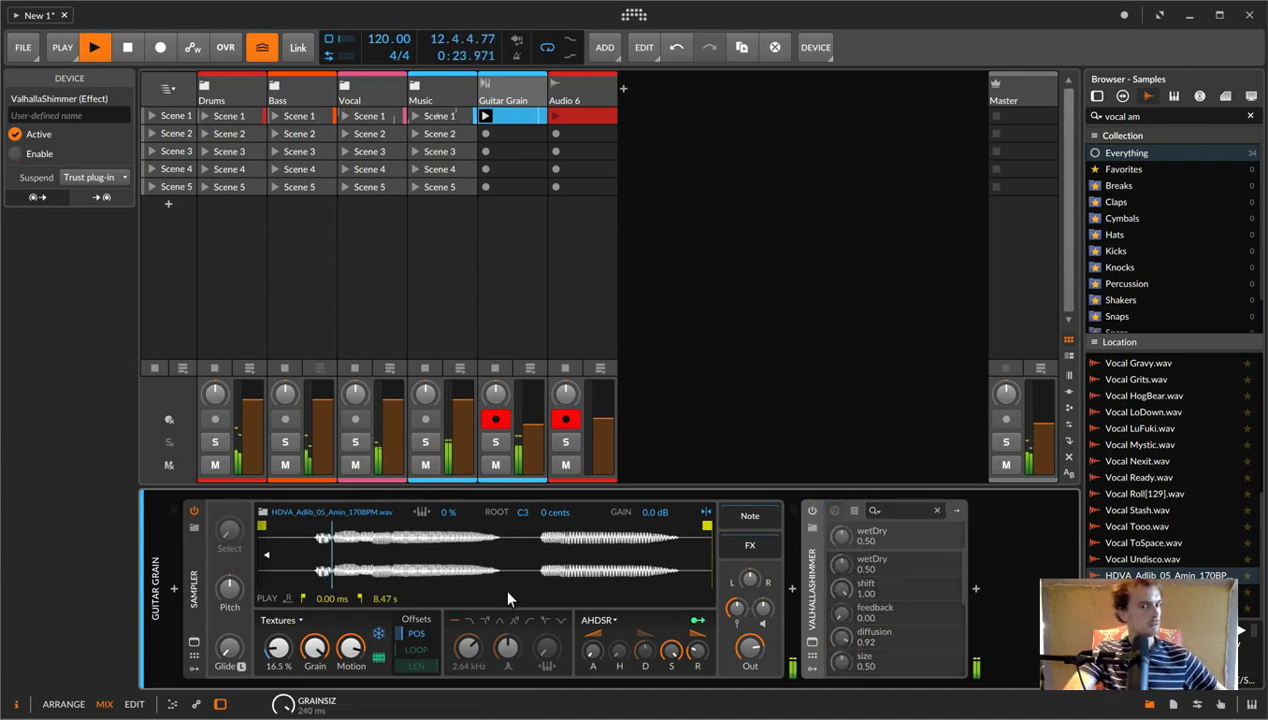
pyautogui.click(175, 588)
pyautogui.write('arp')
pyautogui.press('Down')
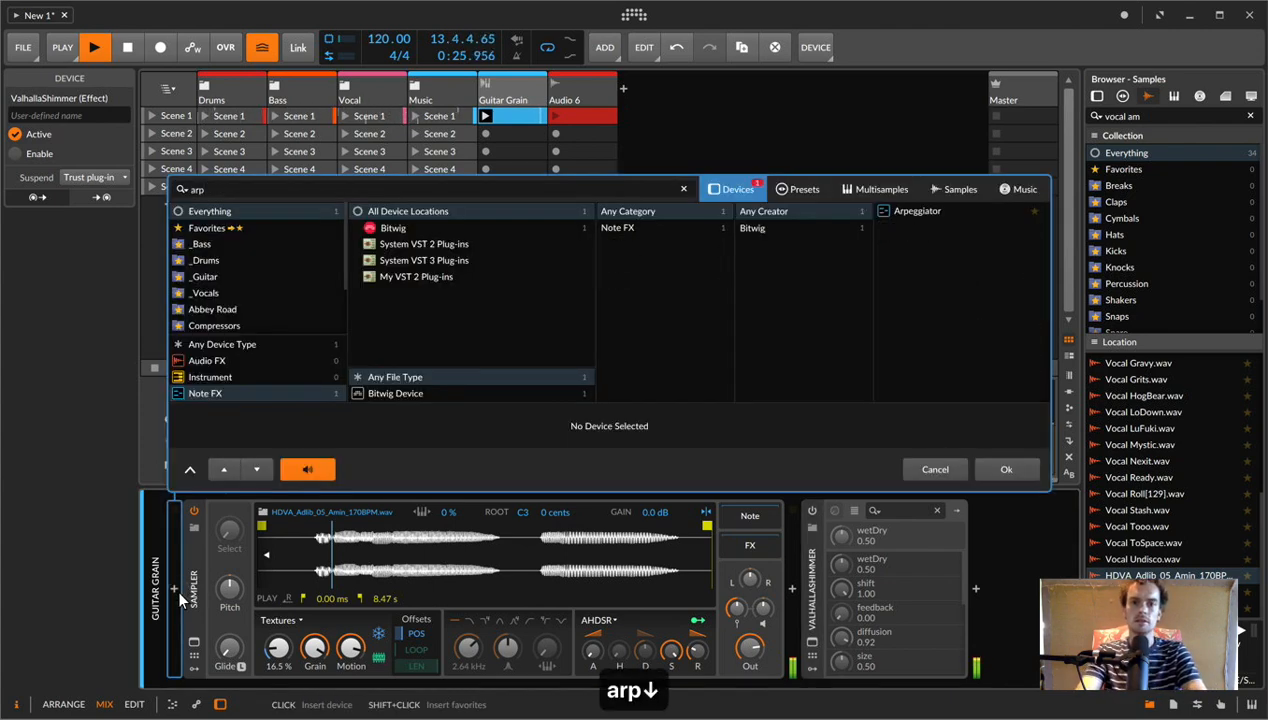
pyautogui.press('Return')
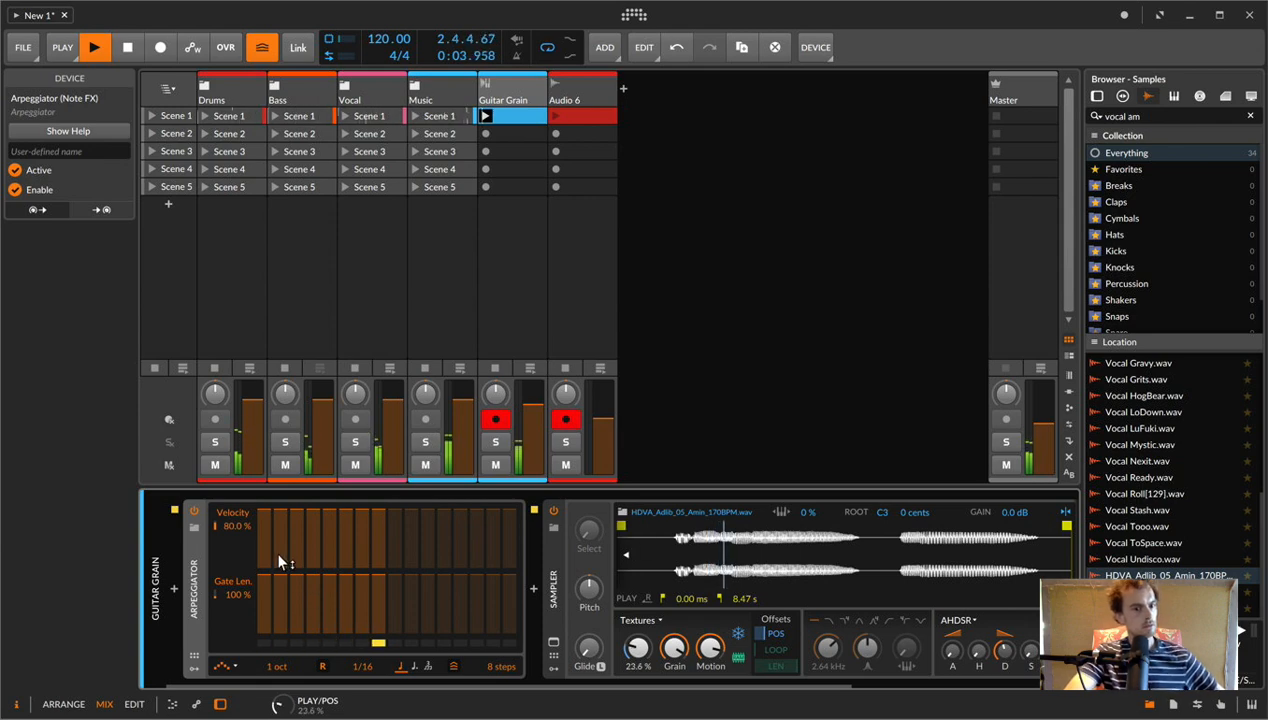
# - Shape the amplitude envelope of Guitar Grain's Sampler with 0% sustain and an adjusted decay
pyautogui.moveTo(684, 645); pyautogui.dragTo(678, 667)
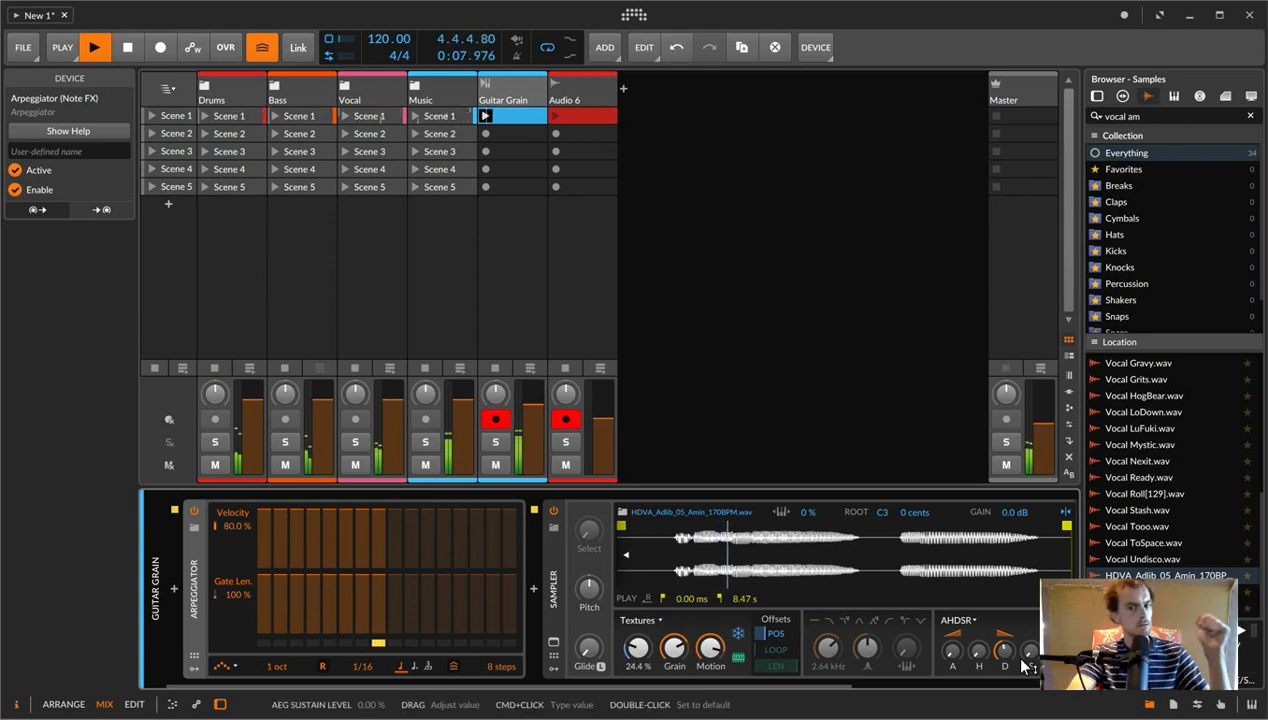
pyautogui.moveTo(1010, 648); pyautogui.dragTo(1010, 661)
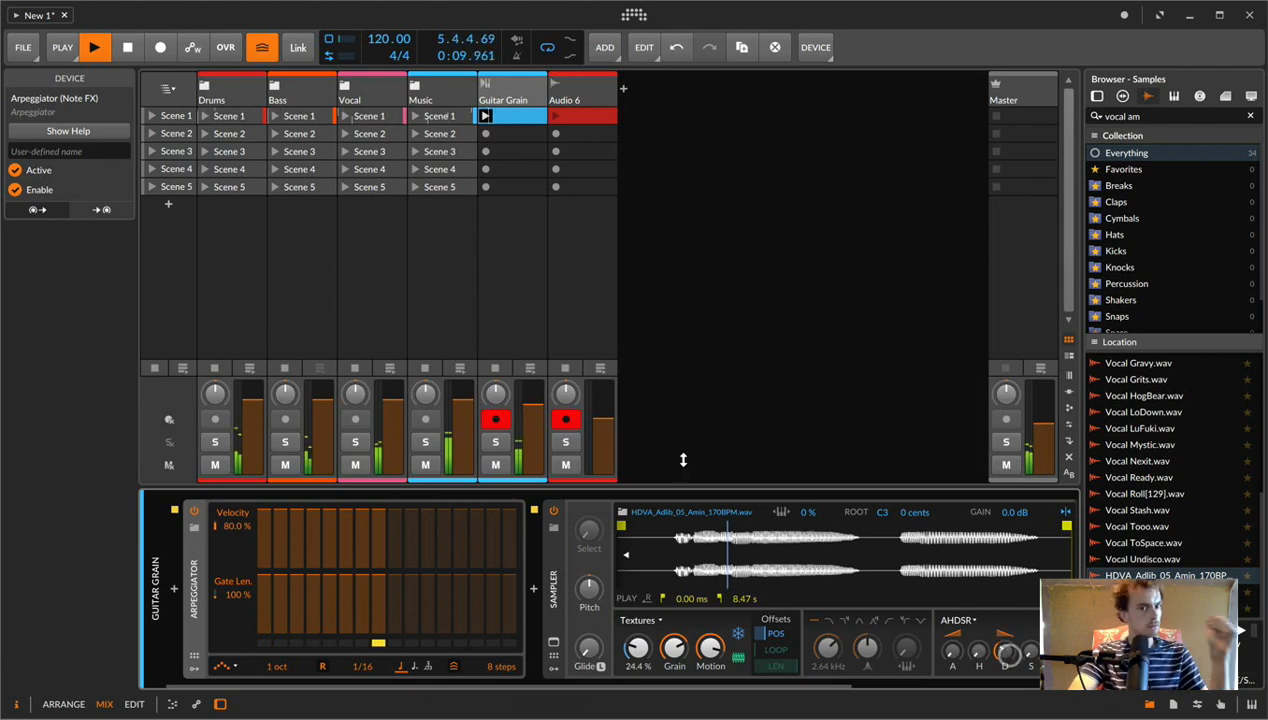
pyautogui.click(540, 400)
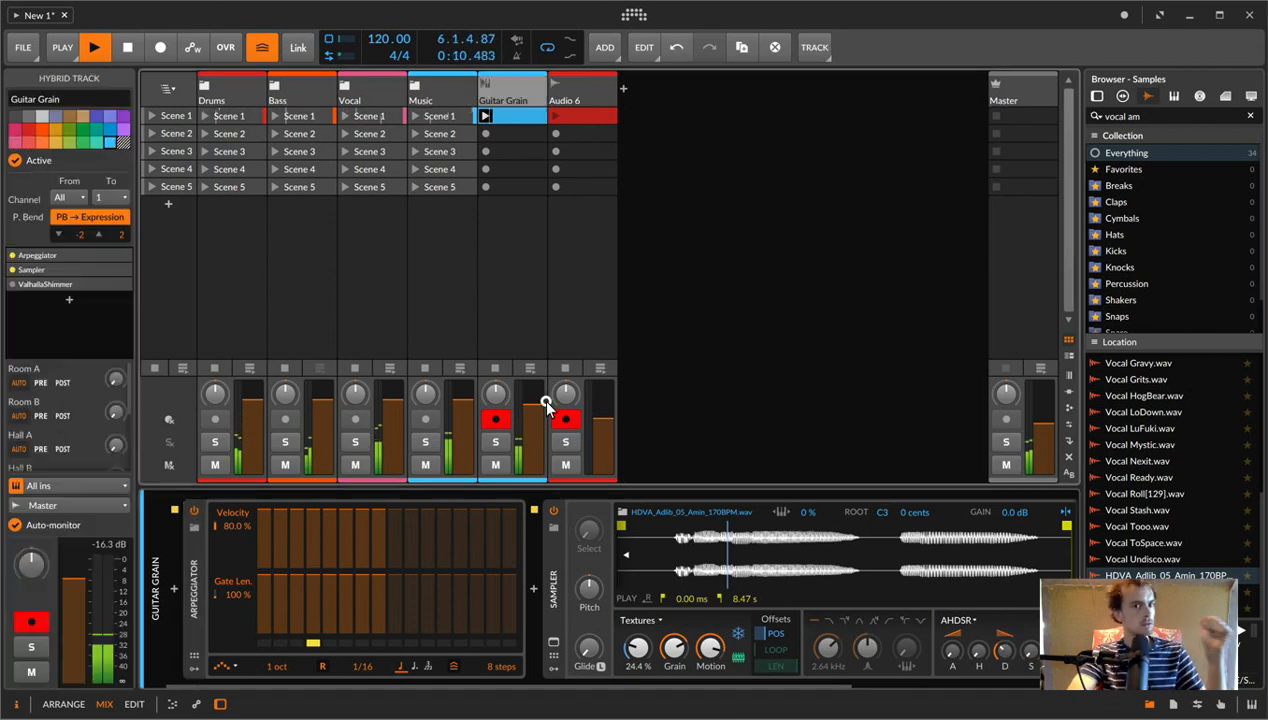
# - Mute Guitar Atmos 1 and Guitar Atmos 2 in the Music group, and collapse the group again
pyautogui.click(410, 90)
pyautogui.click(416, 86)
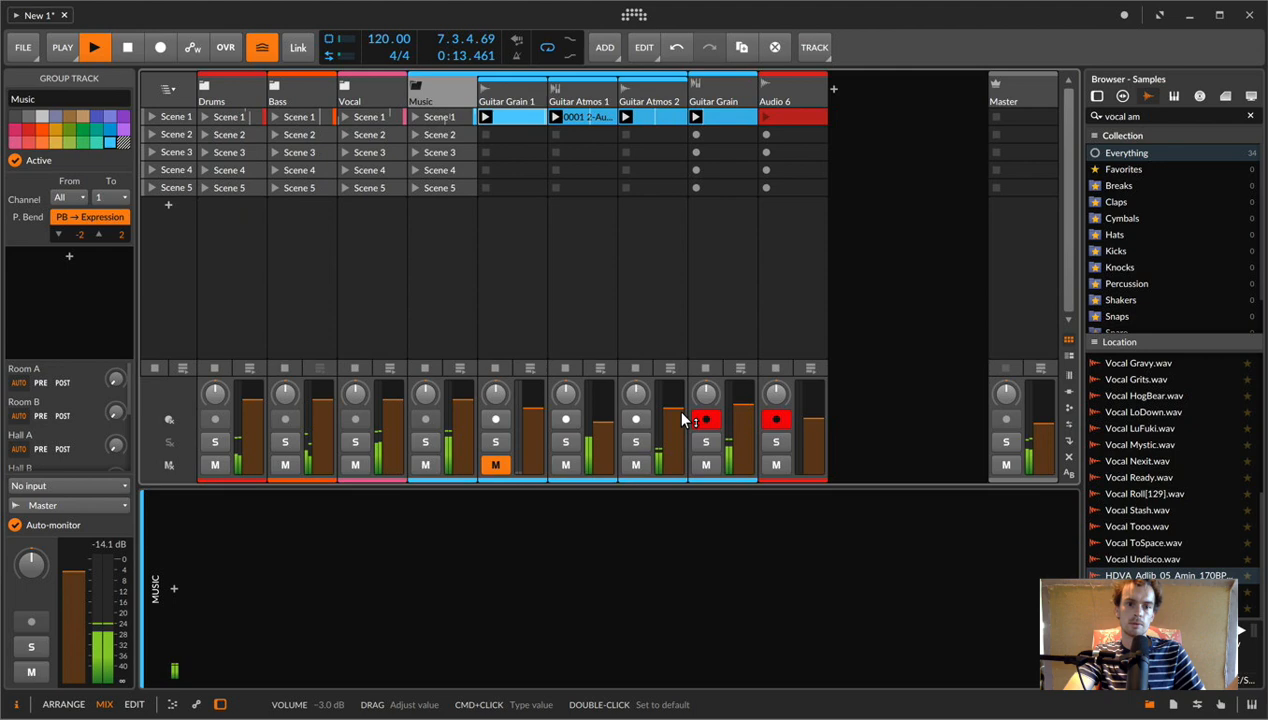
pyautogui.click(632, 466)
pyautogui.click(563, 463)
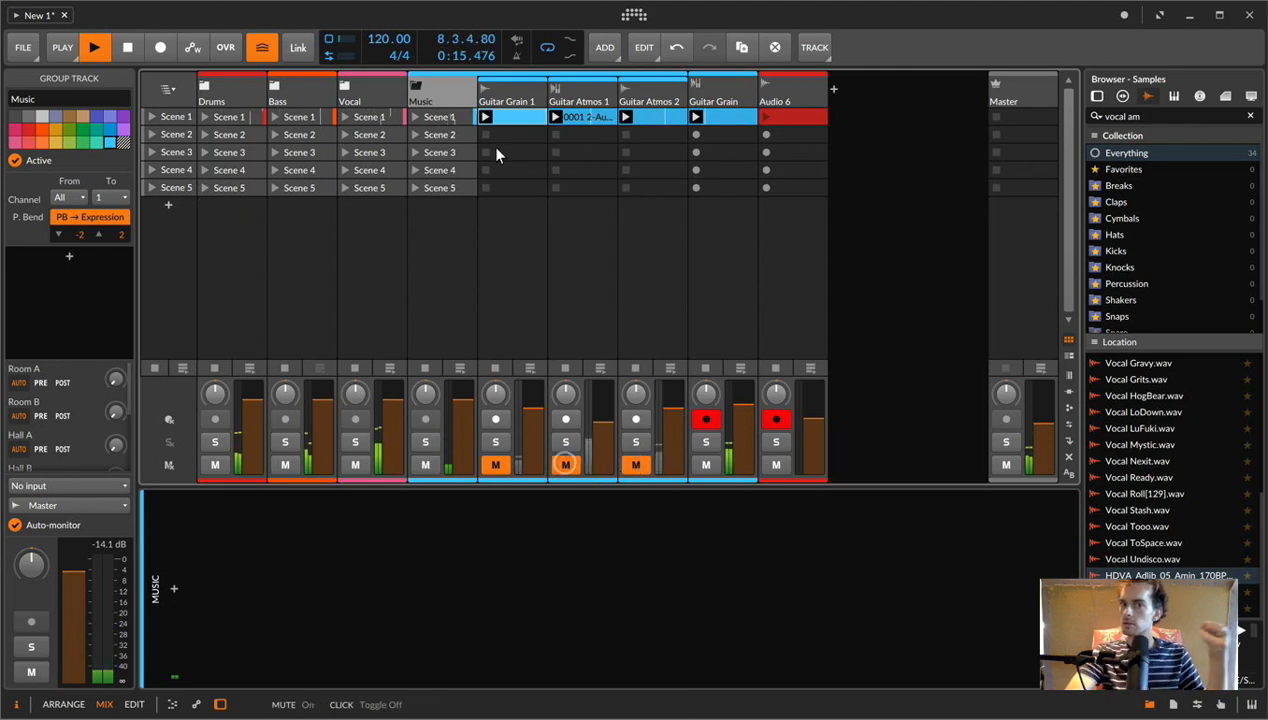
pyautogui.click(410, 85)
pyautogui.click(487, 85)
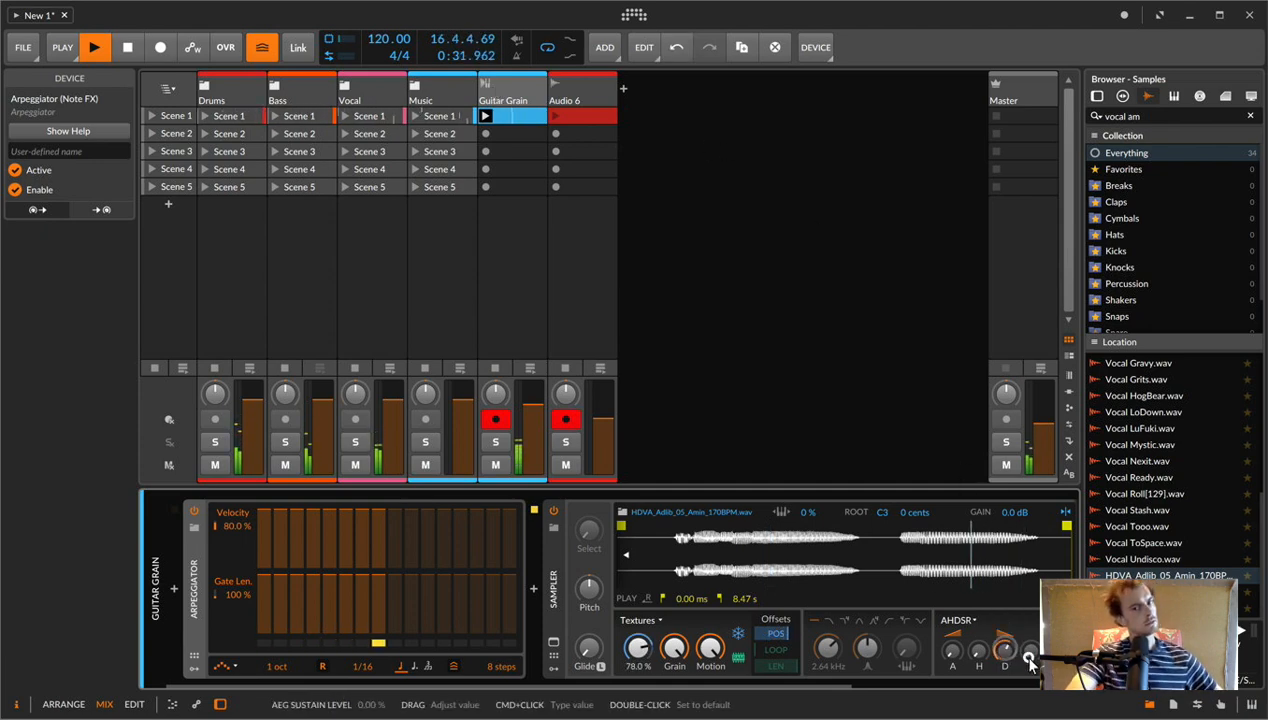
# - Stop playback and delete the Audio 6 and Guitar Grain tracks
pyautogui.press('space')
pyautogui.doubleClick(588, 113)
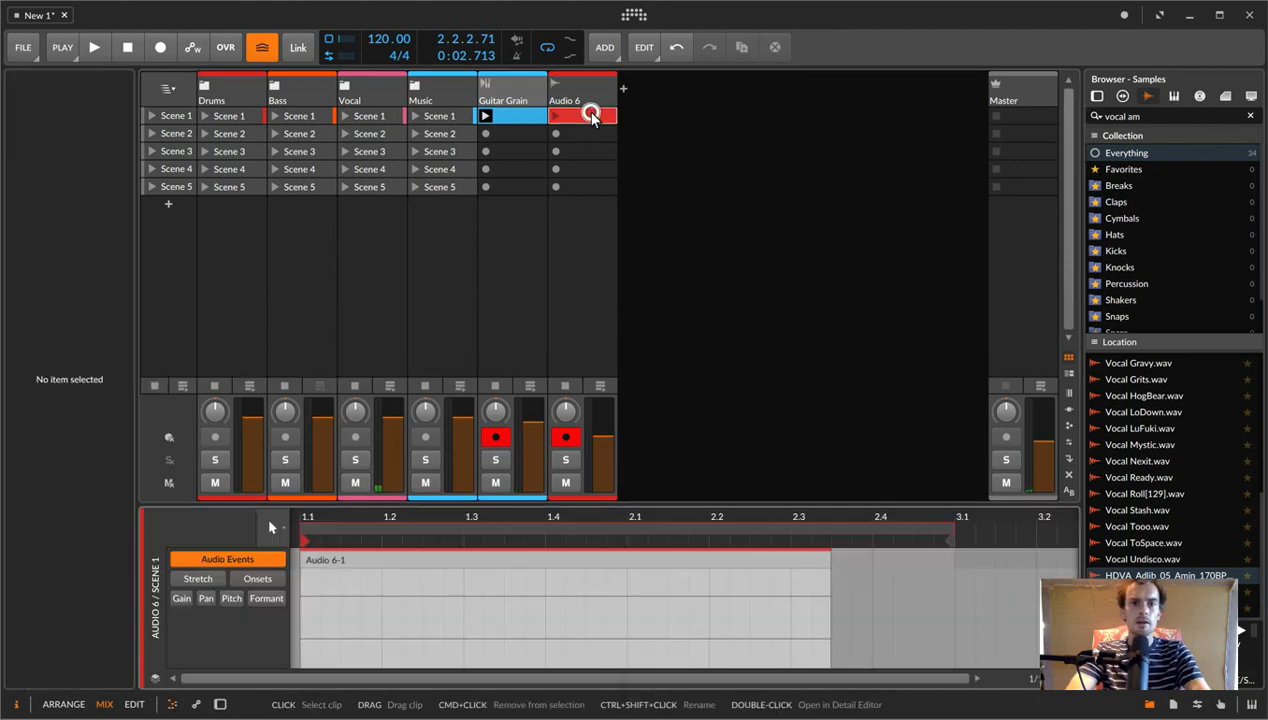
pyautogui.click(540, 115)
pyautogui.click(586, 111)
pyautogui.click(604, 85)
pyautogui.press('BackSpace')
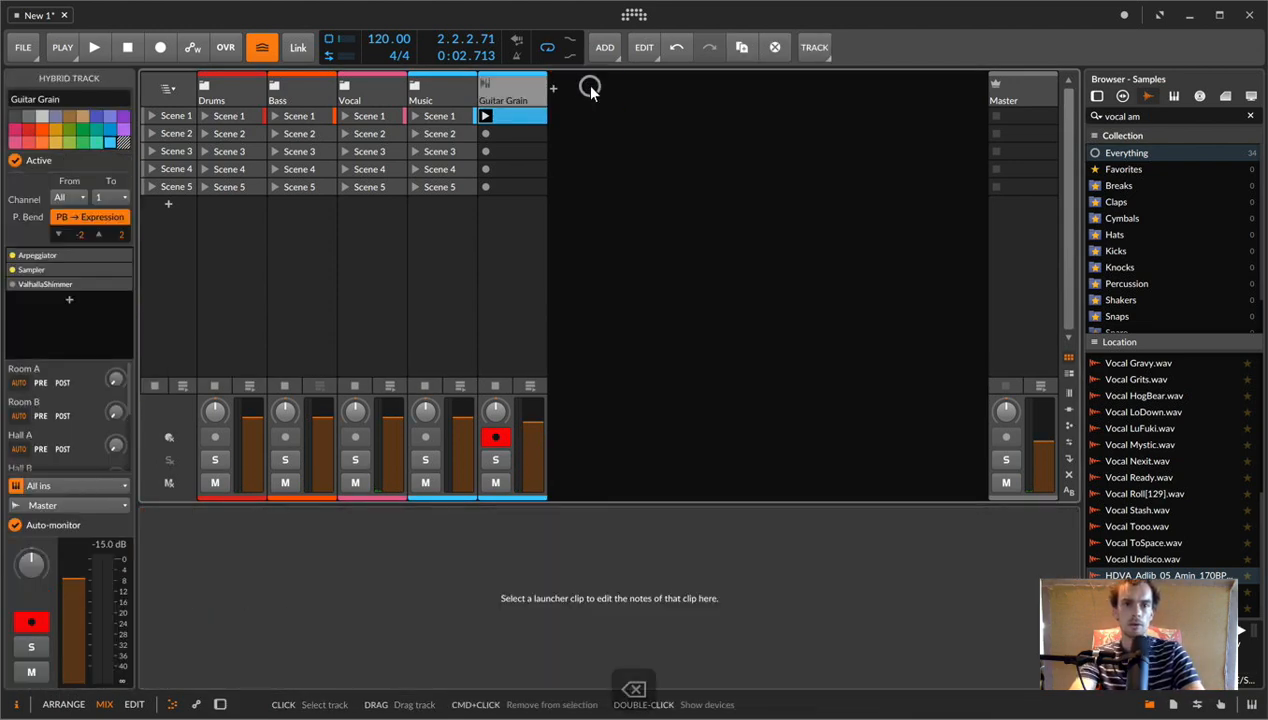
pyautogui.press('BackSpace')
# - Restart playback and unmute Guitar Grain 1, Guitar Atmos 1 and Guitar Atmos 2 in the Music group
pyautogui.press('space')
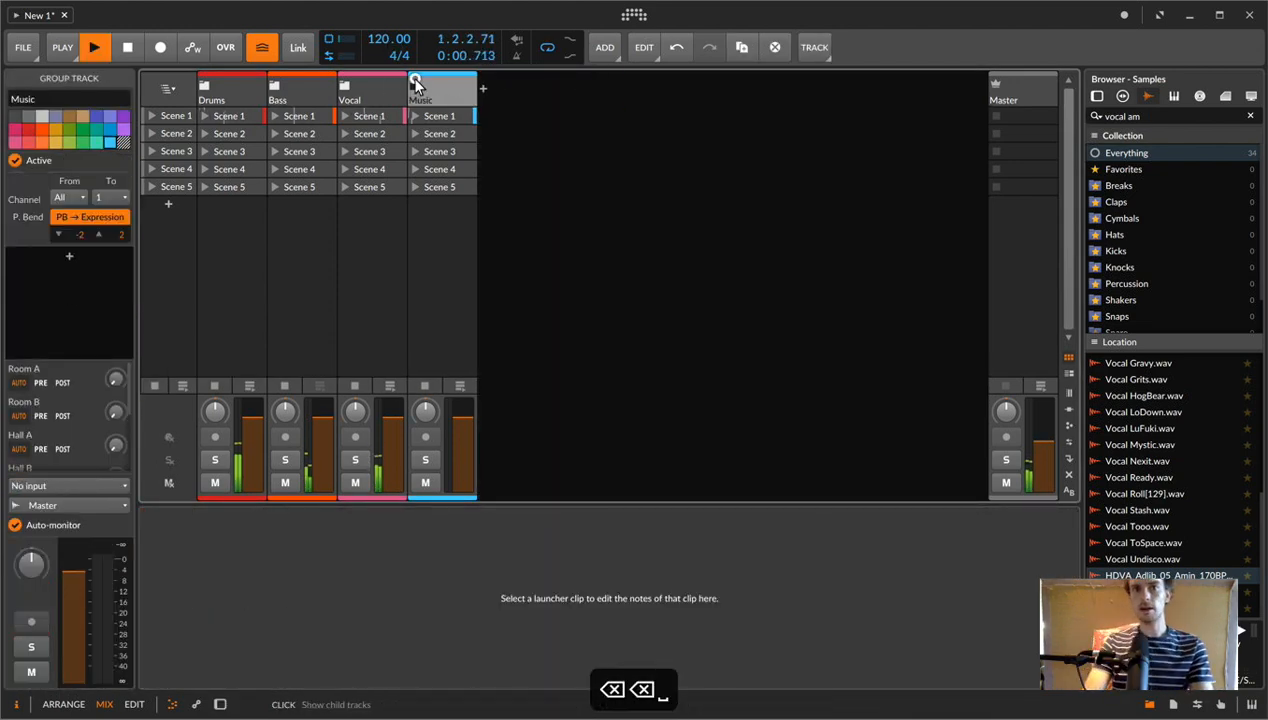
pyautogui.click(415, 86)
pyautogui.click(562, 483)
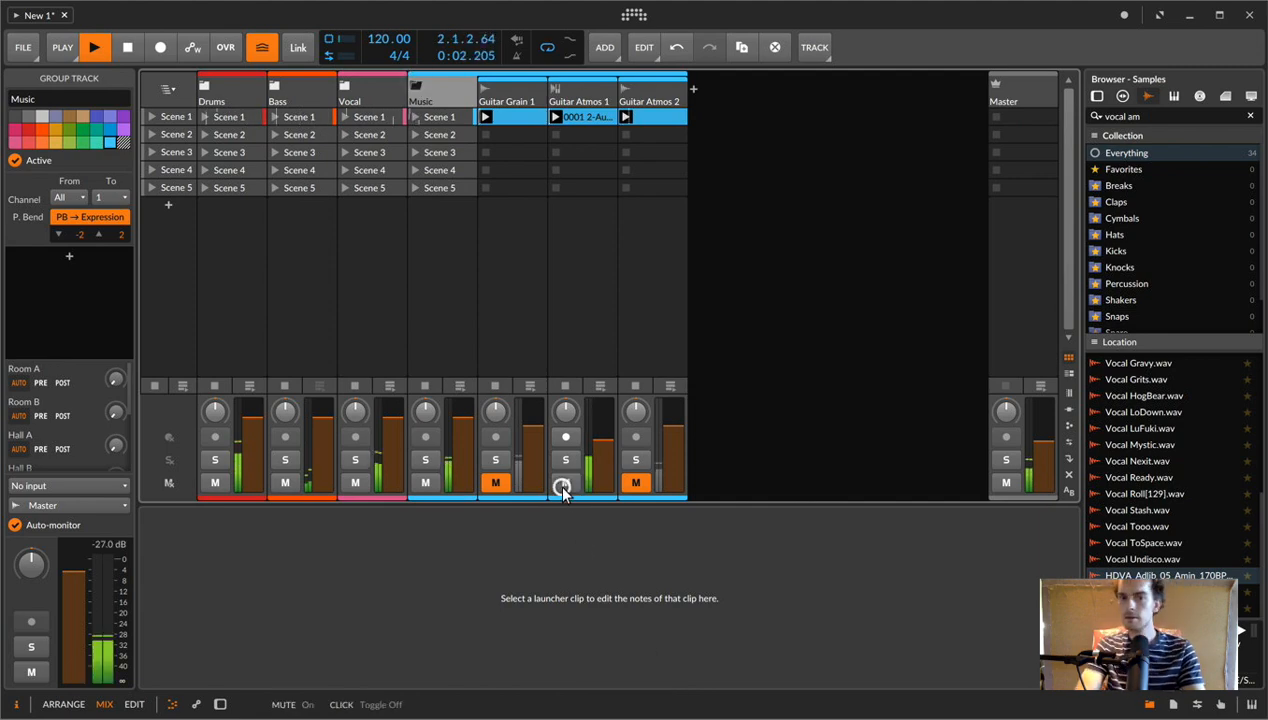
pyautogui.click(636, 482)
pyautogui.click(497, 484)
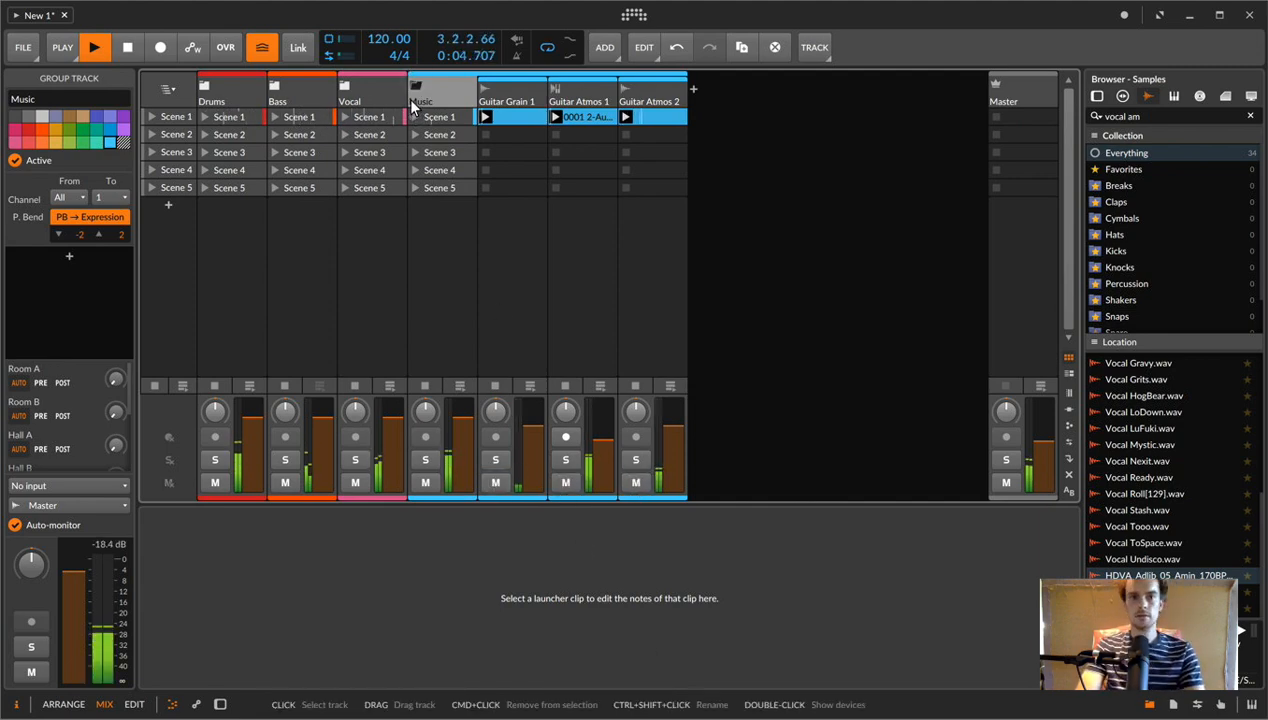
# - Slice the audio in the Guitar Grain 1 clip into separate events and quantize them
pyautogui.click(515, 120)
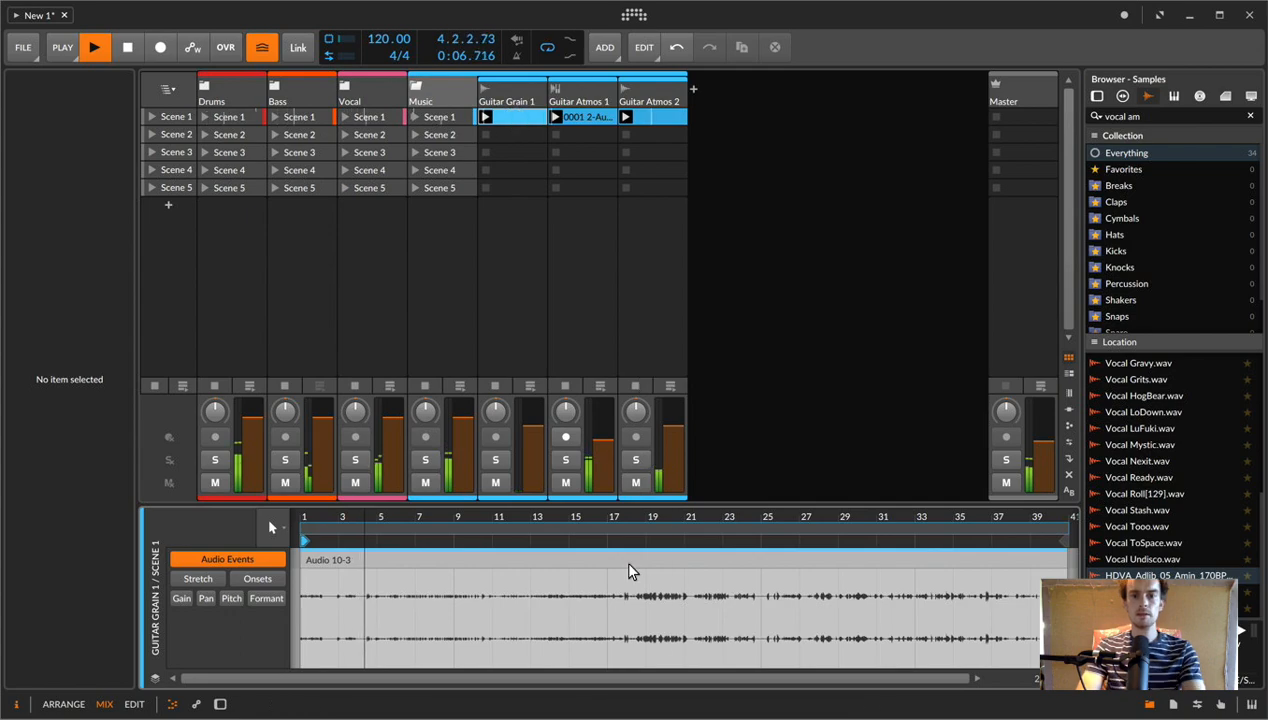
pyautogui.click(624, 558)
pyautogui.press('super+p')
pyautogui.click(669, 468)
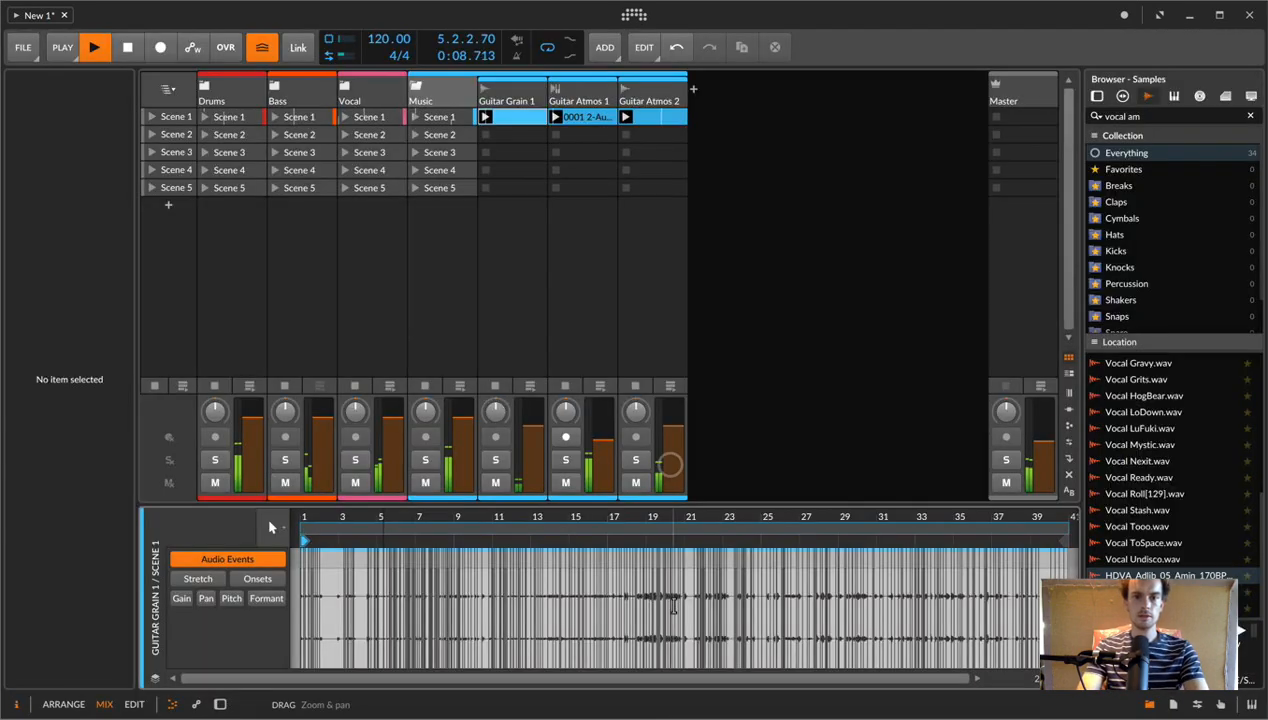
pyautogui.press('super+u')
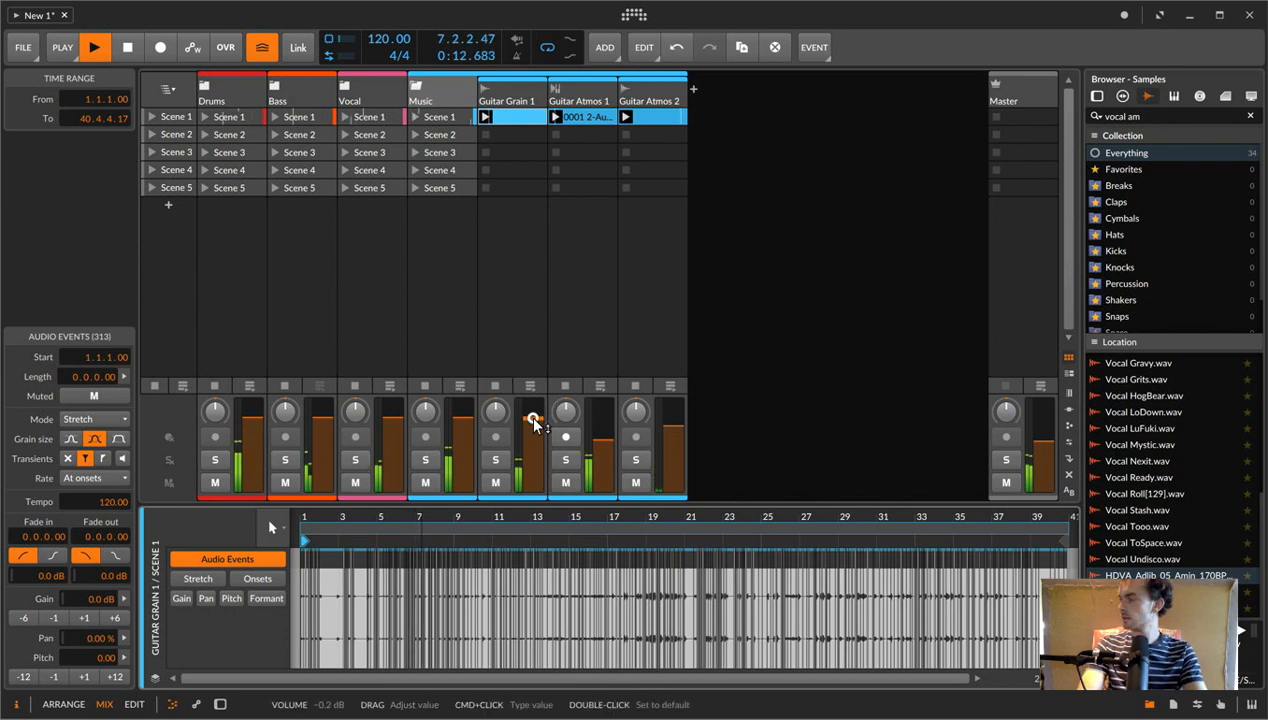
# - Solo Guitar Atmos 1 and Guitar Atmos 2, stop playback, and select Guitar Atmos 1 in the Music group
pyautogui.click(636, 459)
pyautogui.click(646, 88)
pyautogui.click(562, 460)
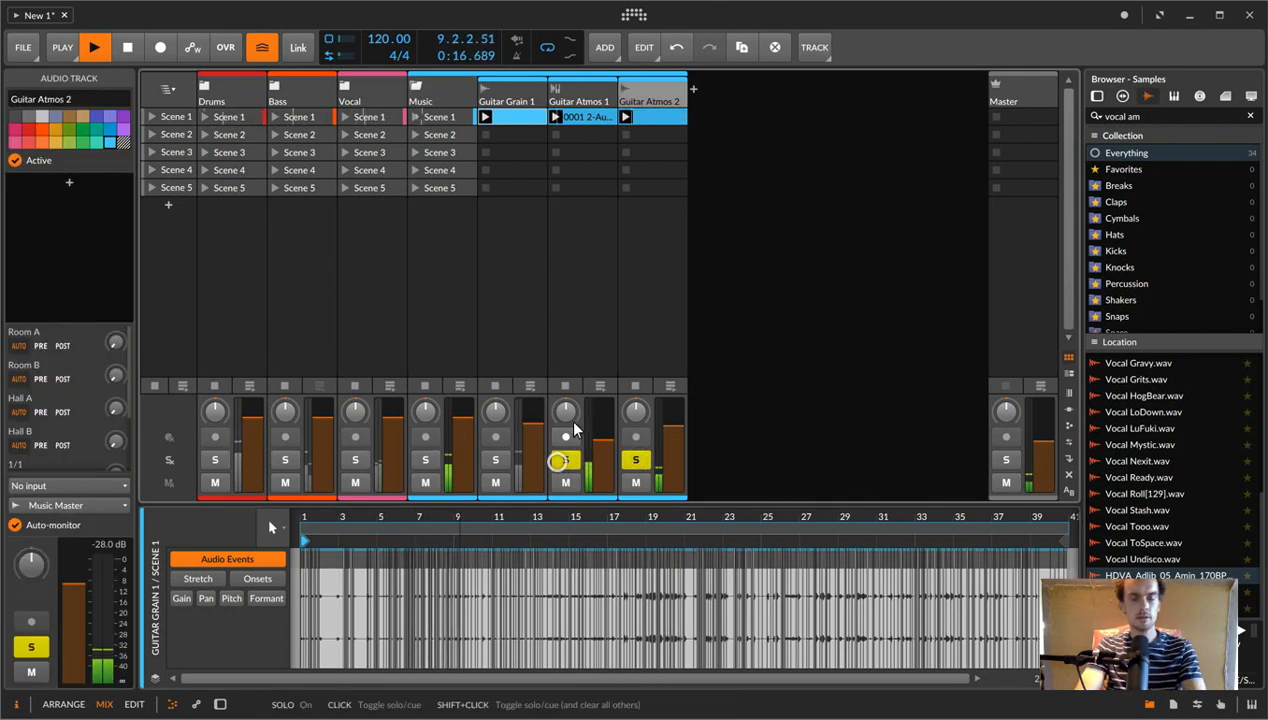
pyautogui.click(421, 95)
pyautogui.click(418, 86)
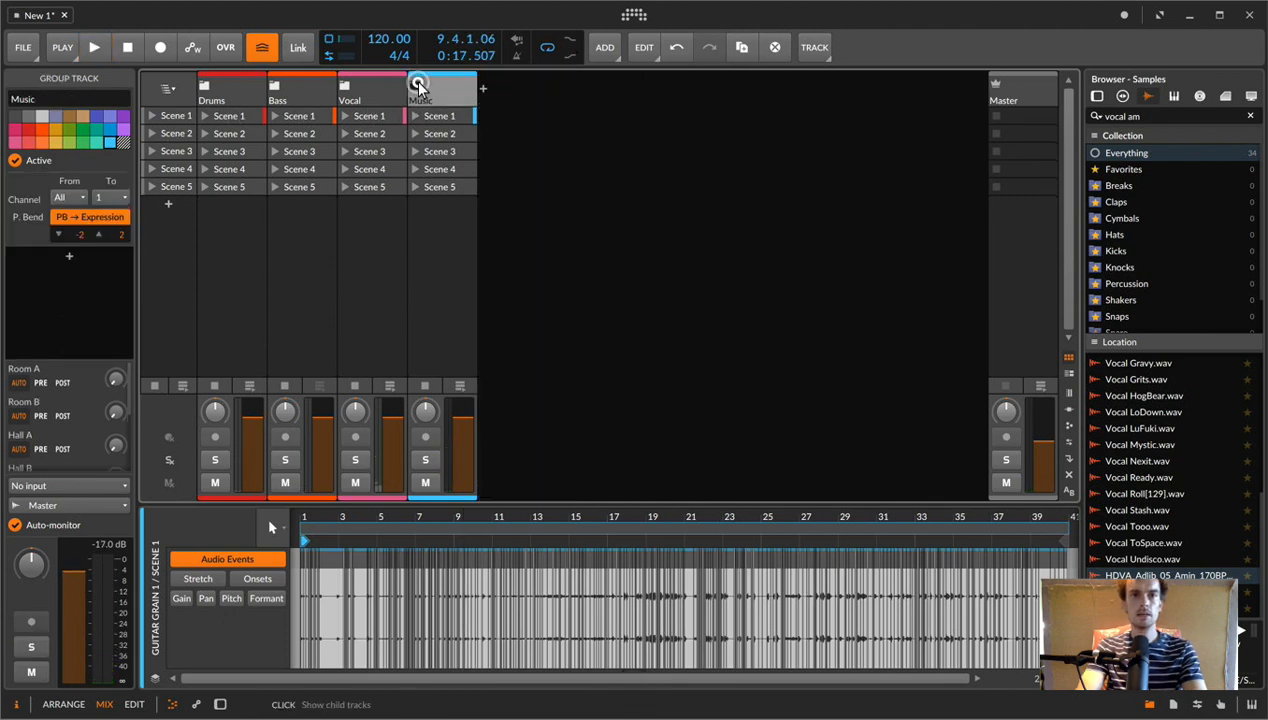
pyautogui.click(418, 86)
pyautogui.click(570, 96)
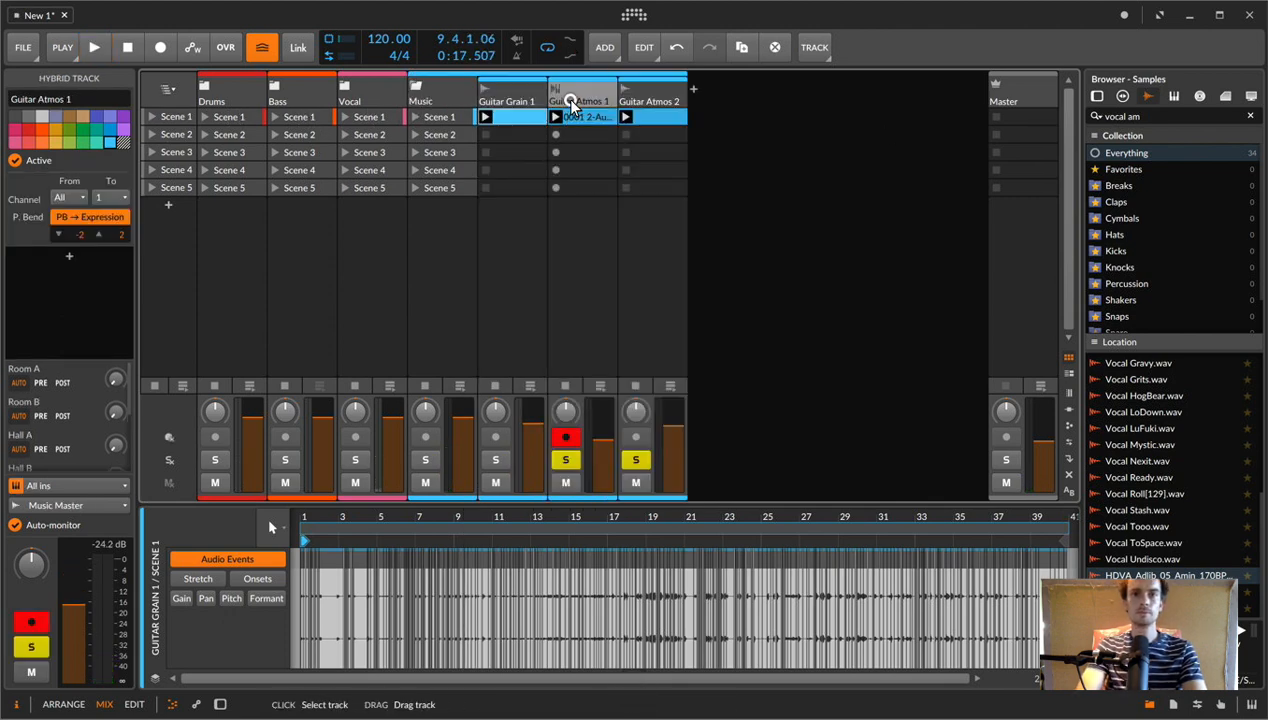
# - Search the sample browser for "loop"
pyautogui.click(1145, 116)
pyautogui.press('super+a')
pyautogui.write('t')
pyautogui.press('BackSpace')
pyautogui.write('loop')
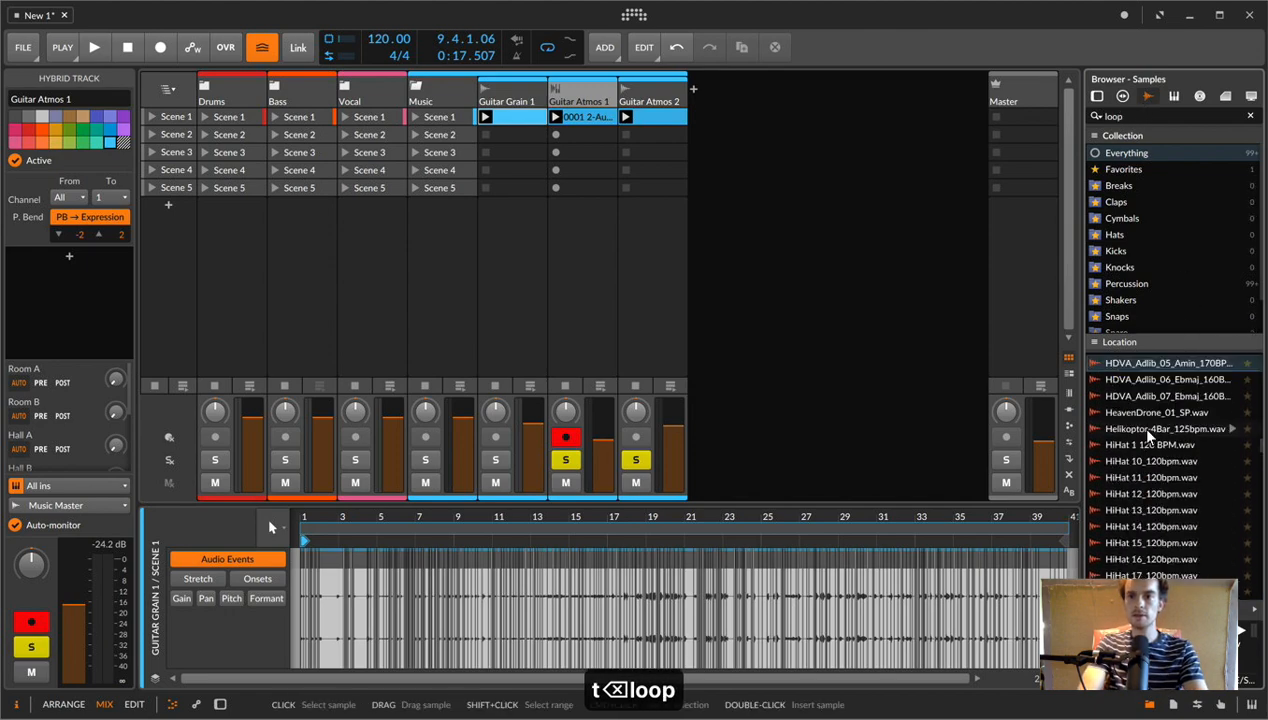
# - Audition the HL_CDT and HL_DL samples down to HL_DL_014_NOKICK_110.wav
pyautogui.scroll(-10, 1147, 430)
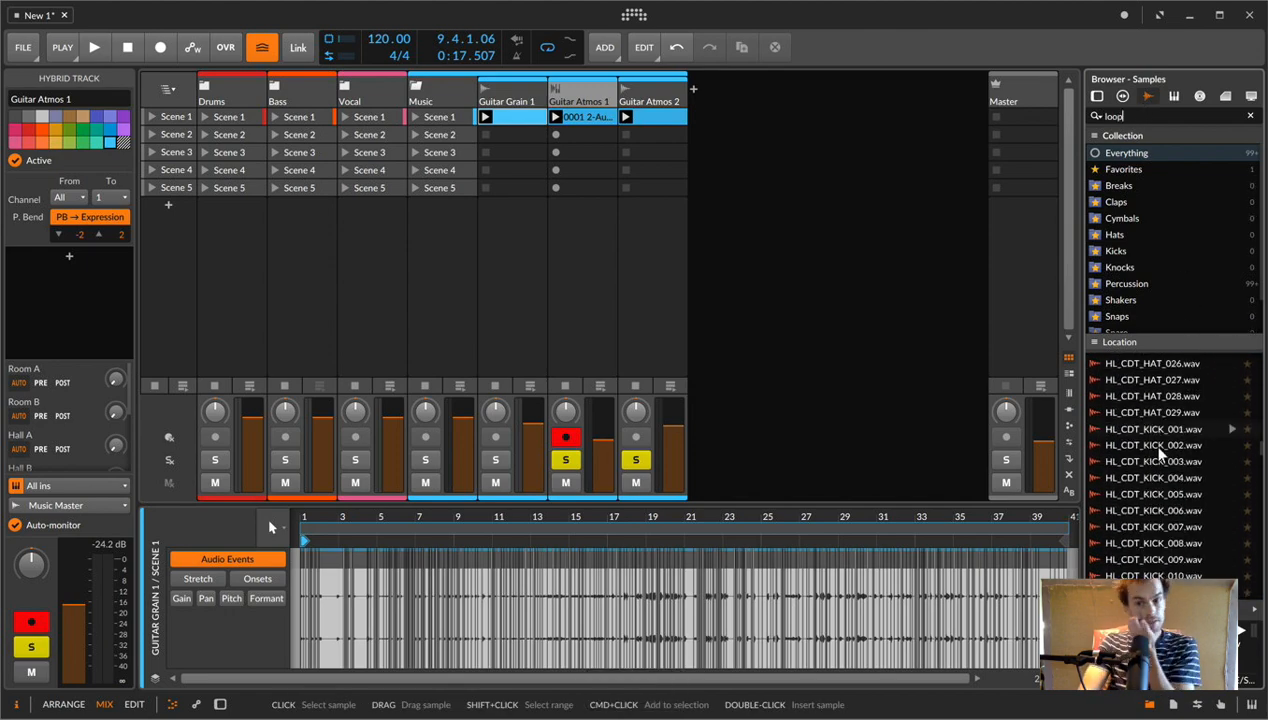
pyautogui.scroll(3, 1158, 447)
pyautogui.click(1158, 445)
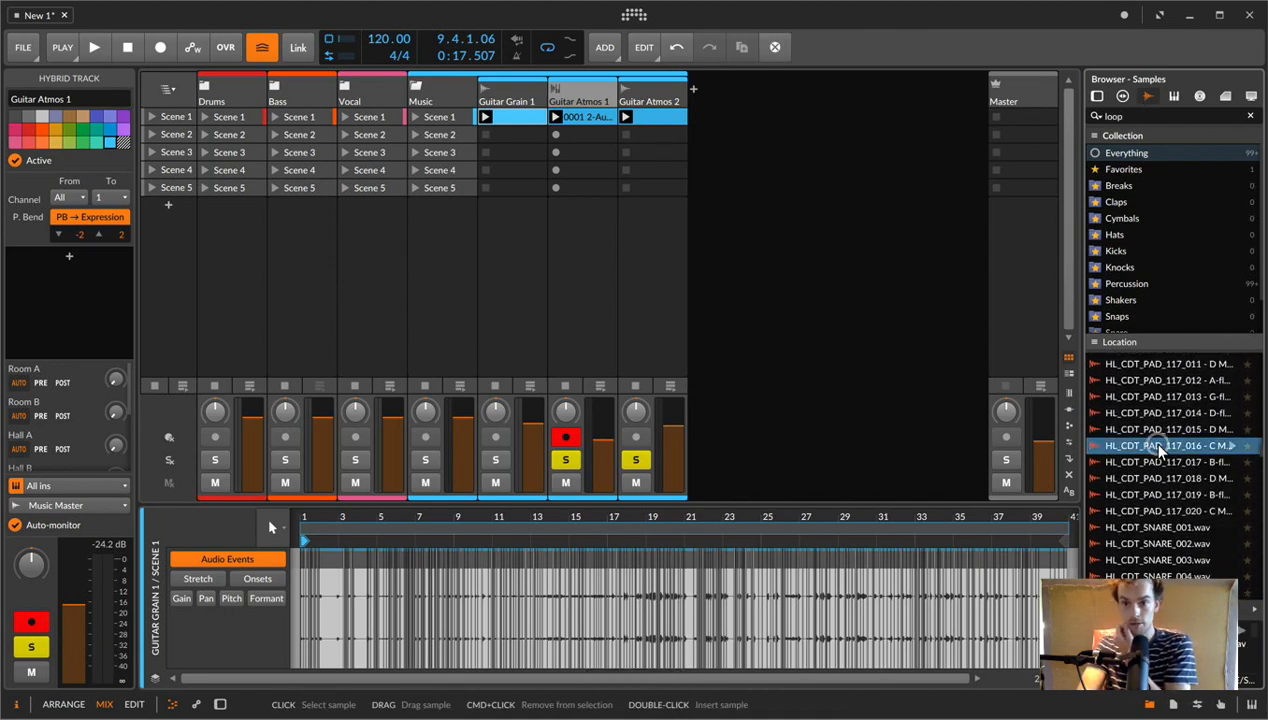
pyautogui.scroll(-10, 1158, 445)
pyautogui.click(1158, 444)
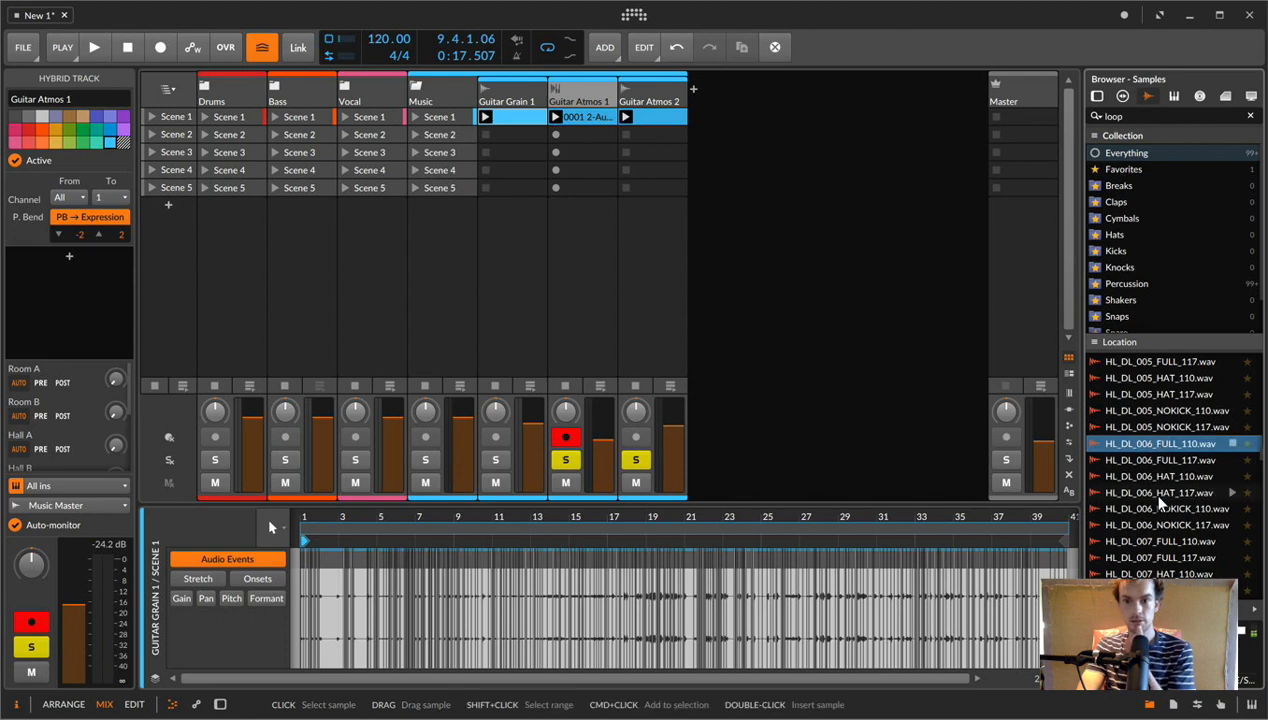
pyautogui.click(1159, 493)
pyautogui.scroll(-15, 1159, 497)
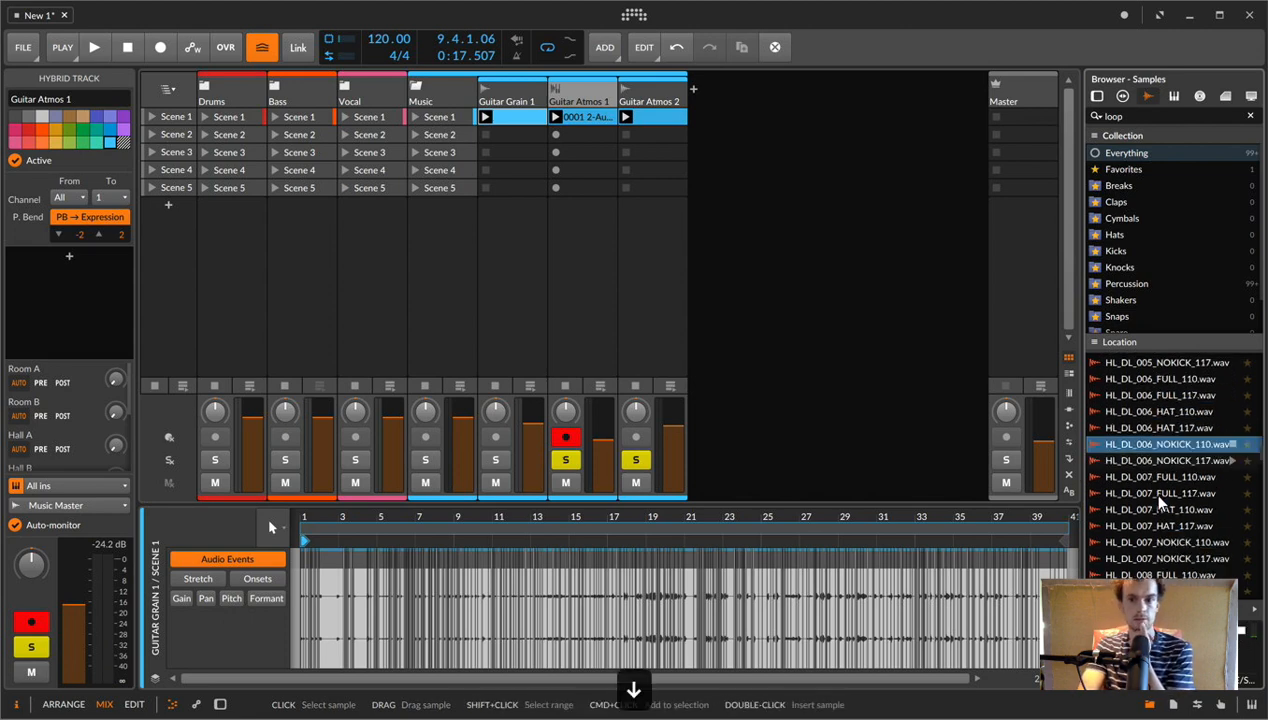
pyautogui.click(1159, 497)
pyautogui.click(1178, 449)
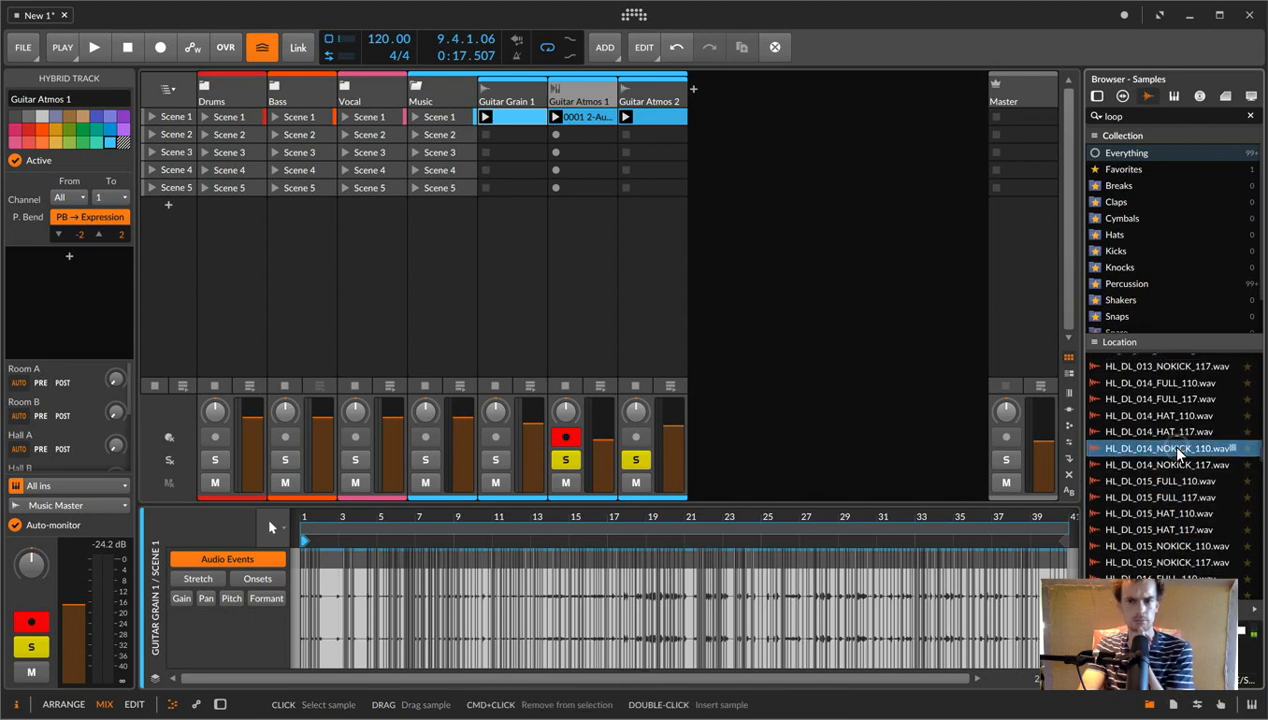
# - Add an audio track after Guitar Atmos 1 and place HL_DL_014_NOKICK_110.wav in its Scene 1 slot
pyautogui.press('super+t')
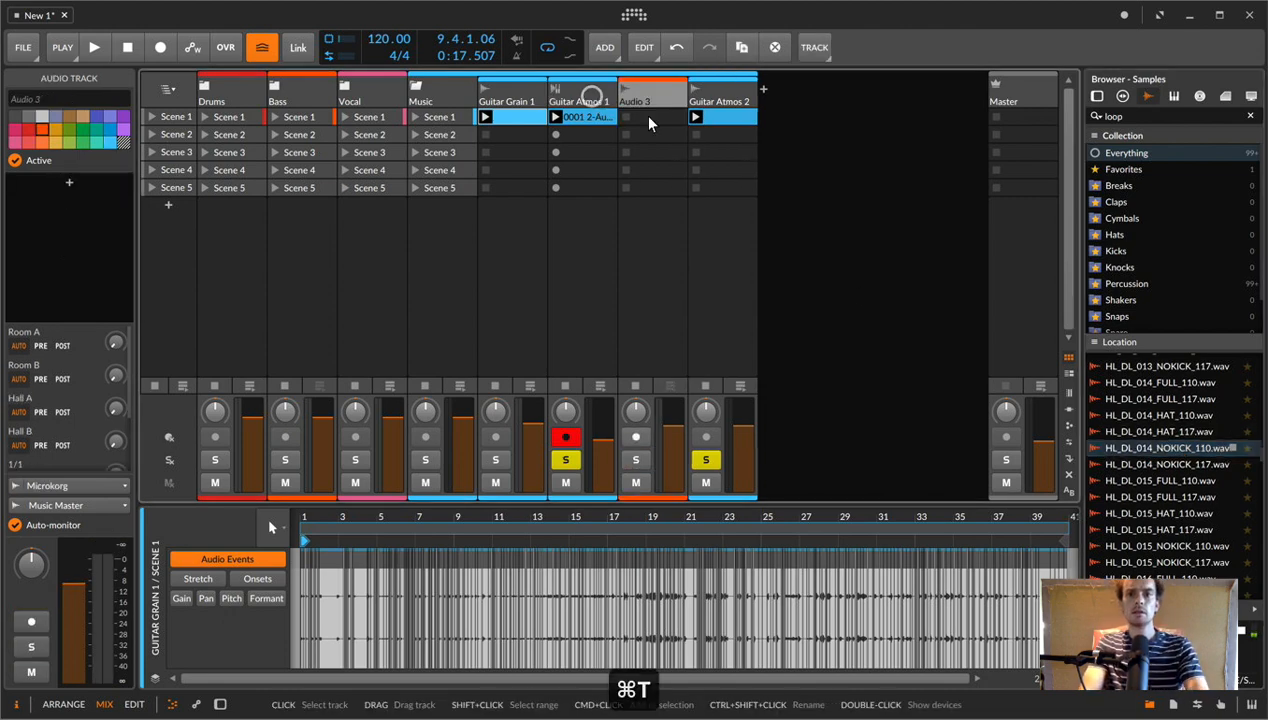
pyautogui.moveTo(1160, 449); pyautogui.dragTo(660, 122)
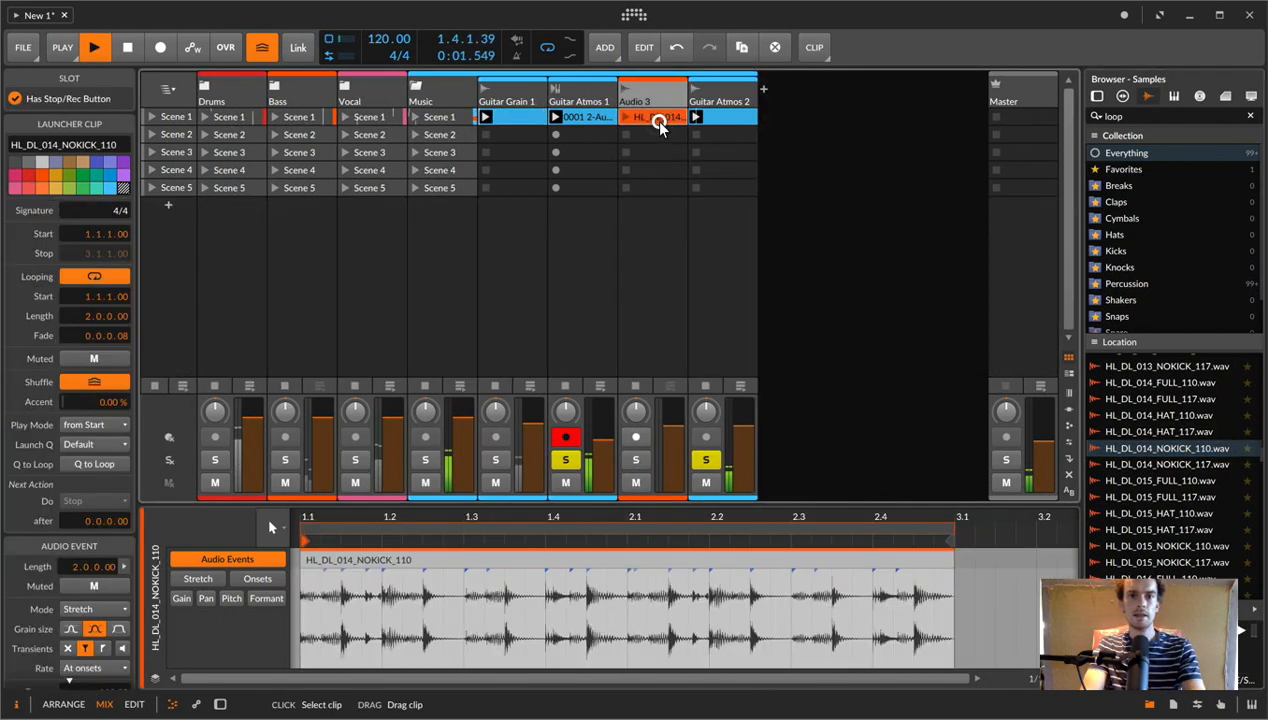
pyautogui.click(640, 97)
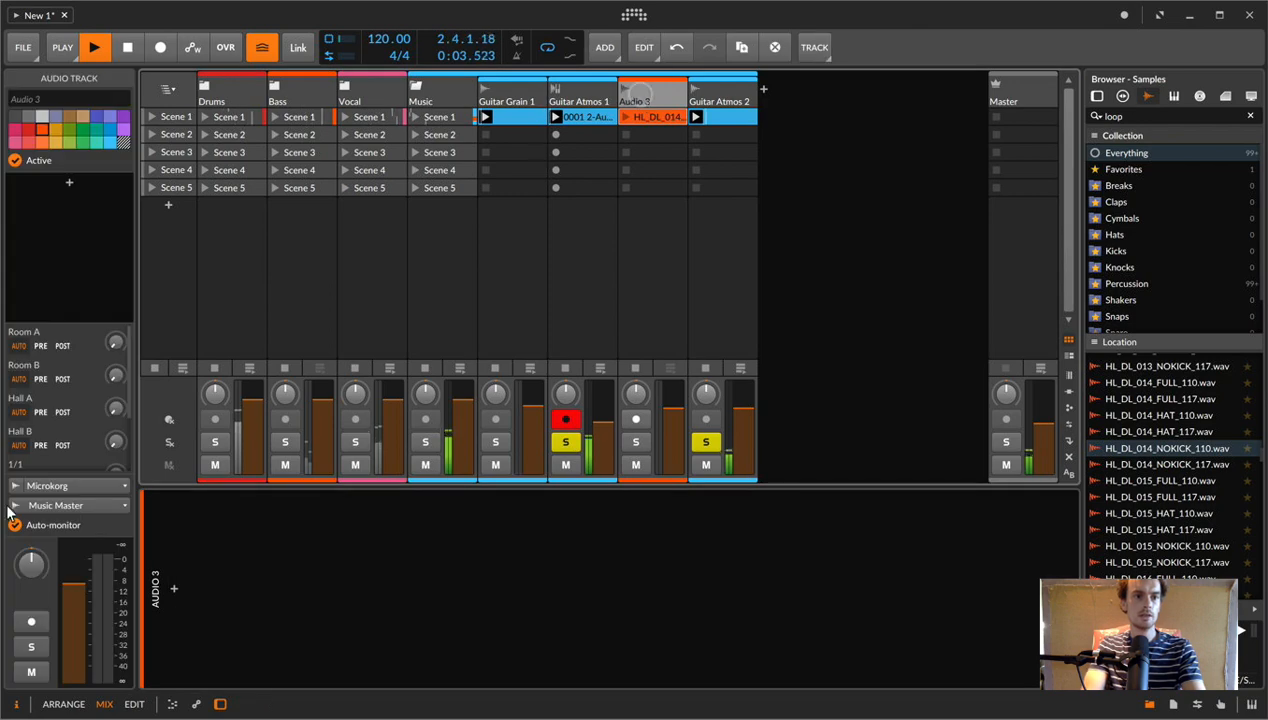
# - Route the new loop track to No output and rename it Guitar Atmos Rhythm
pyautogui.click(12, 506)
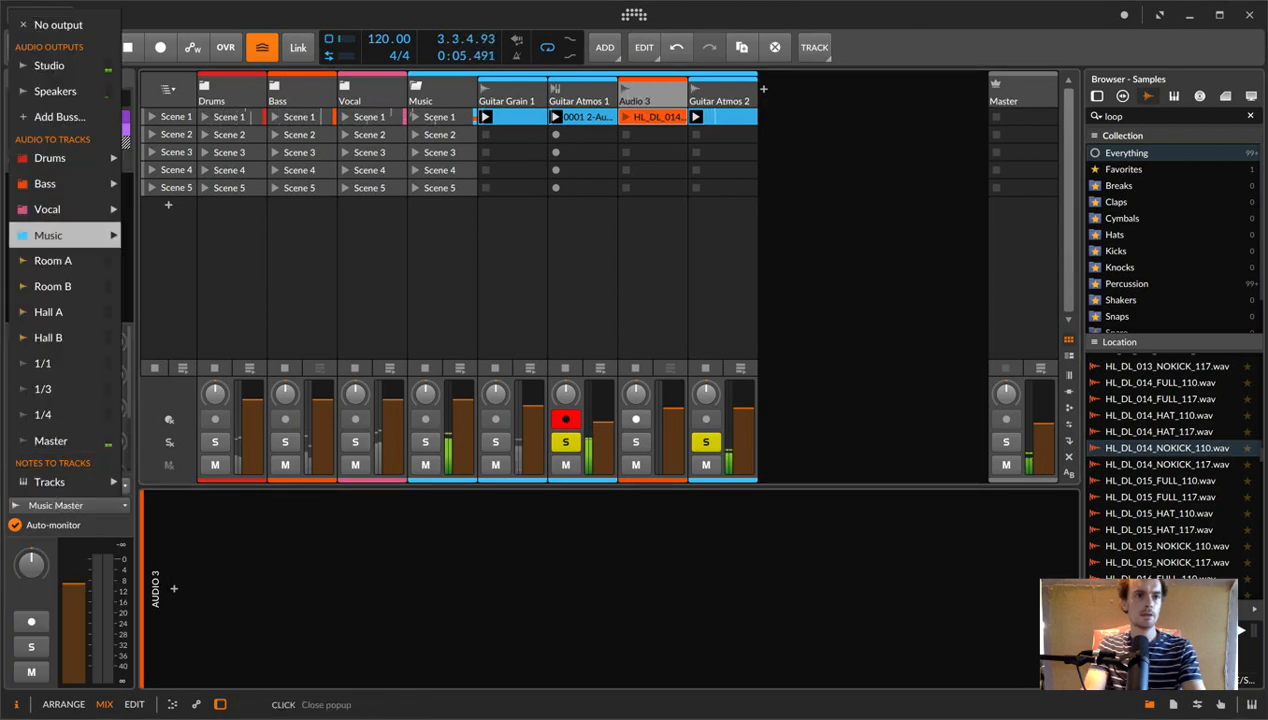
pyautogui.click(58, 24)
pyautogui.press('super+r')
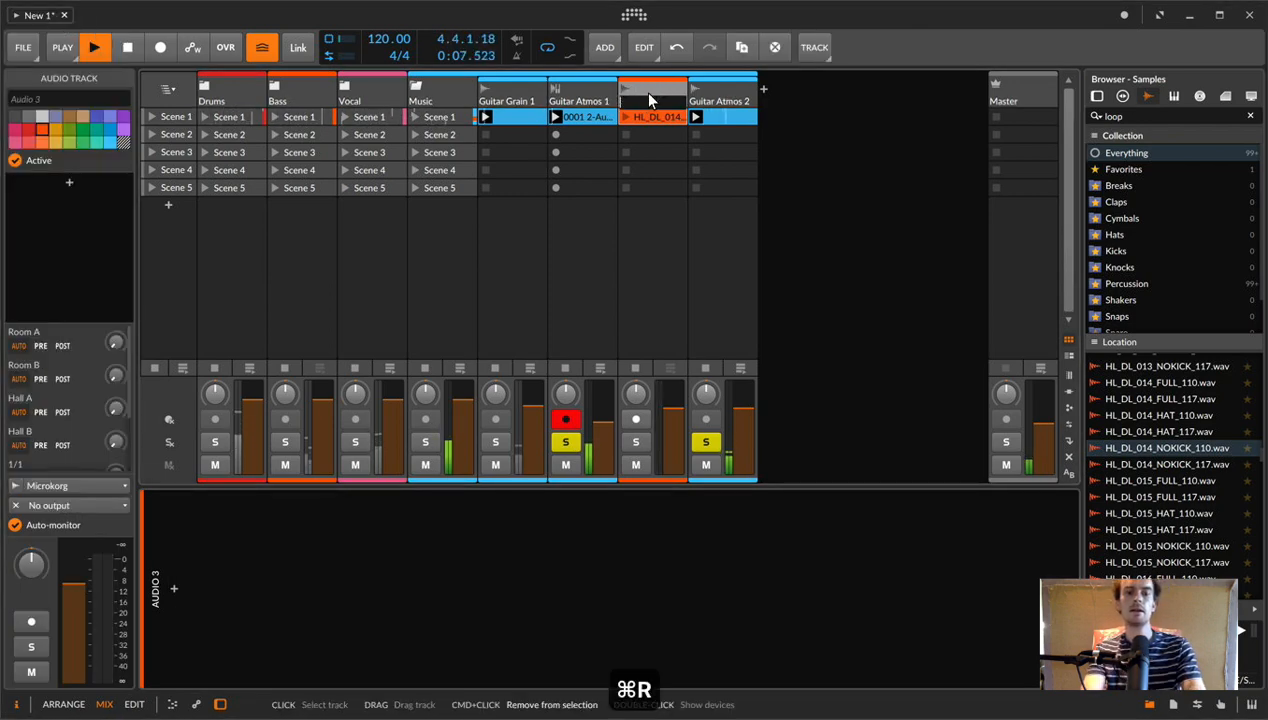
pyautogui.write('Guitart')
pyautogui.press('BackSpace')
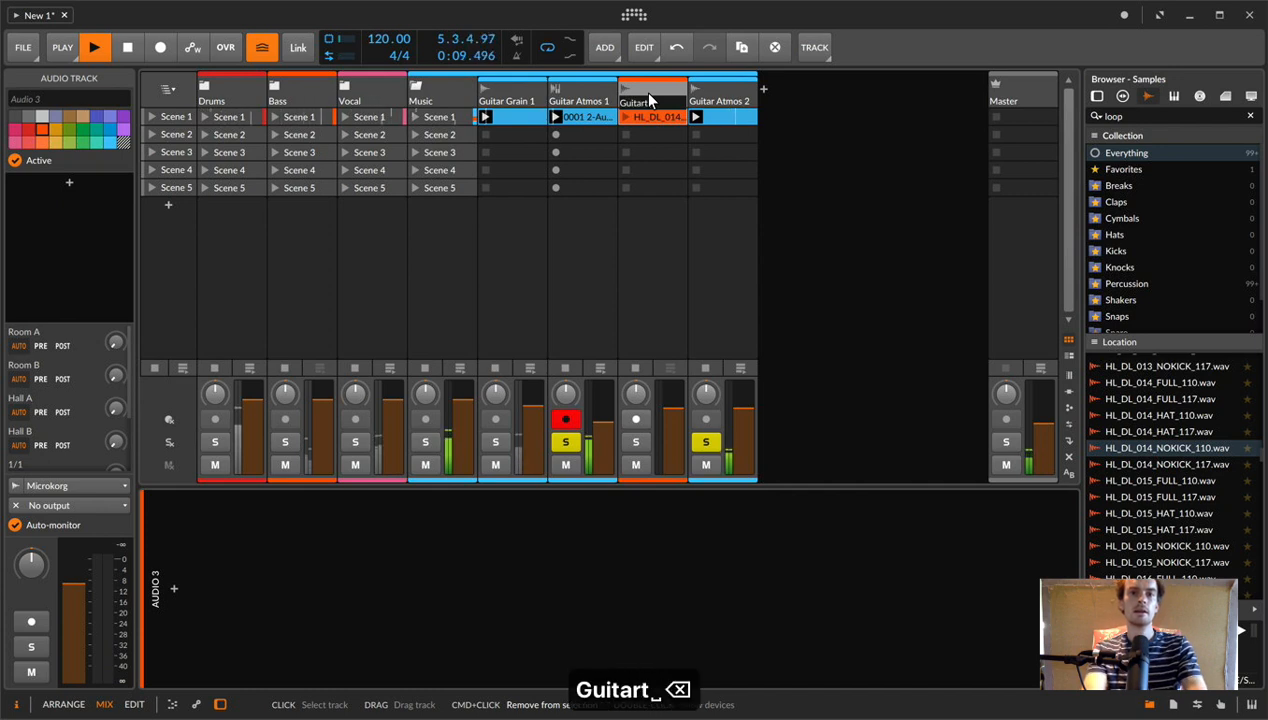
pyautogui.press('BackSpace')
pyautogui.write('Atmos Rhy')
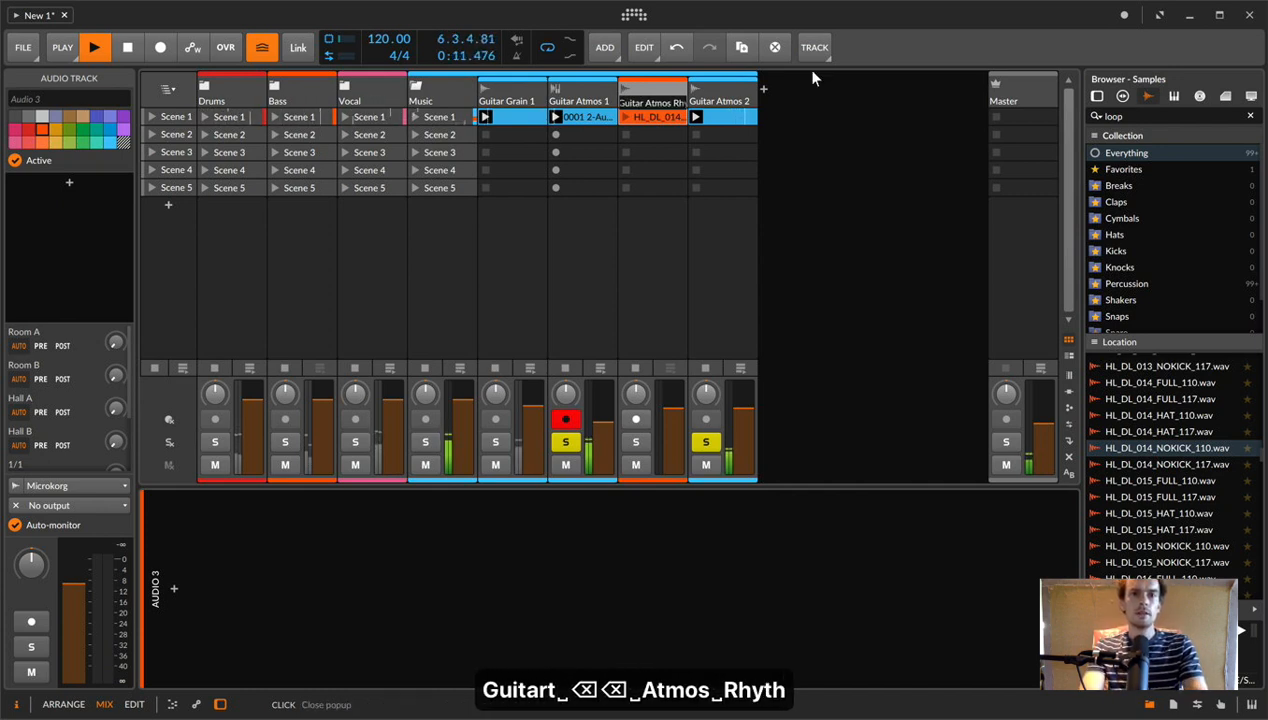
pyautogui.write('thm')
pyautogui.press('Return')
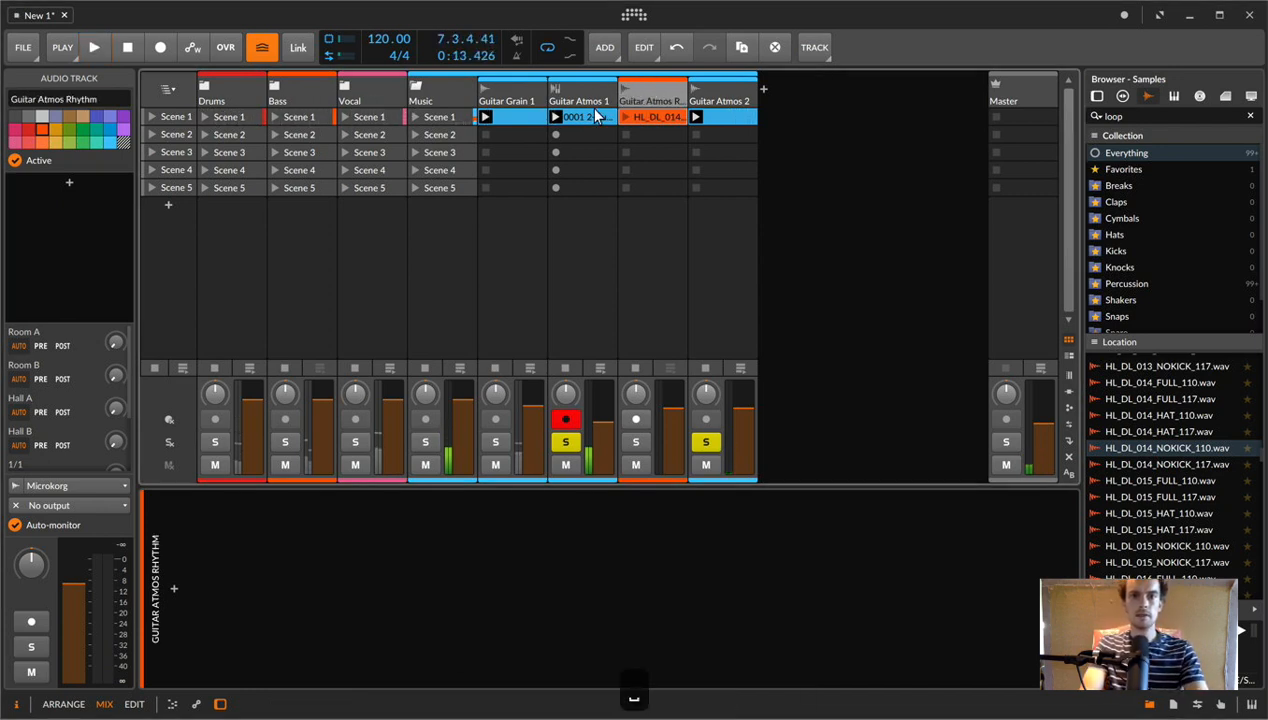
# - Open the Scene 1 clip of Guitar Atmos 2 in the audio editor and view its full length
pyautogui.click(577, 103)
pyautogui.doubleClick(705, 117)
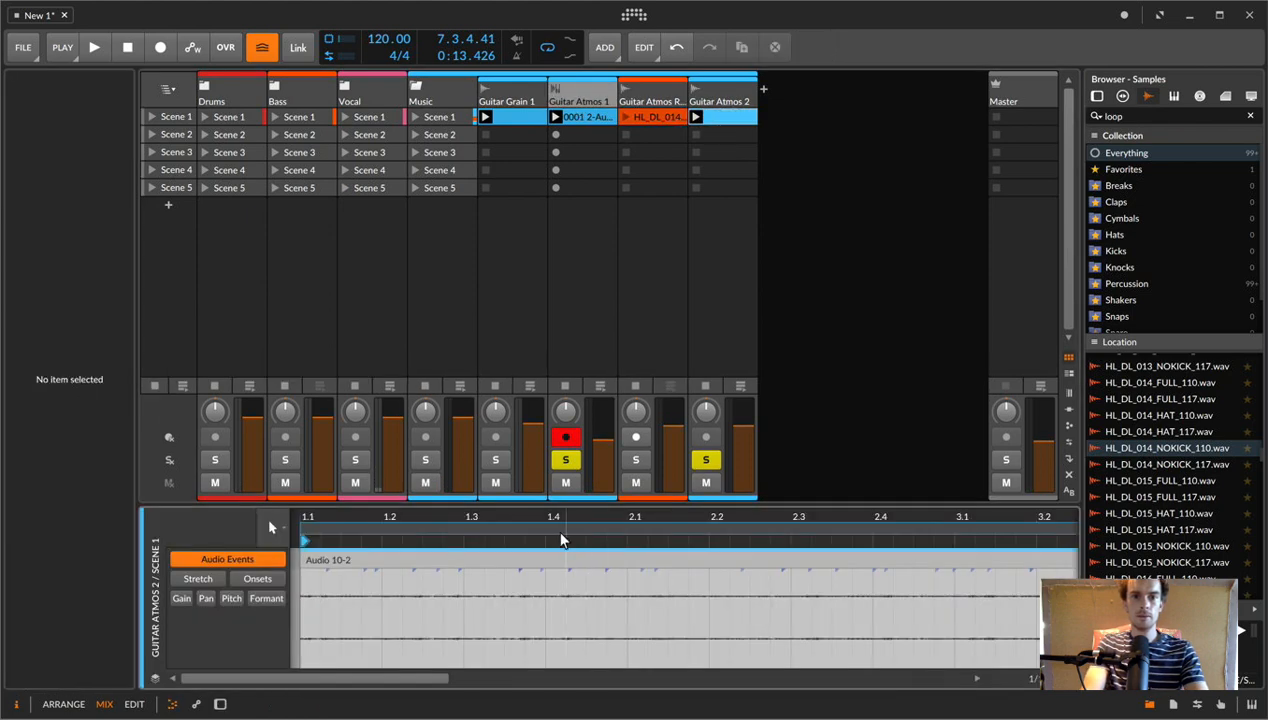
pyautogui.click(965, 553)
pyautogui.click(1034, 524)
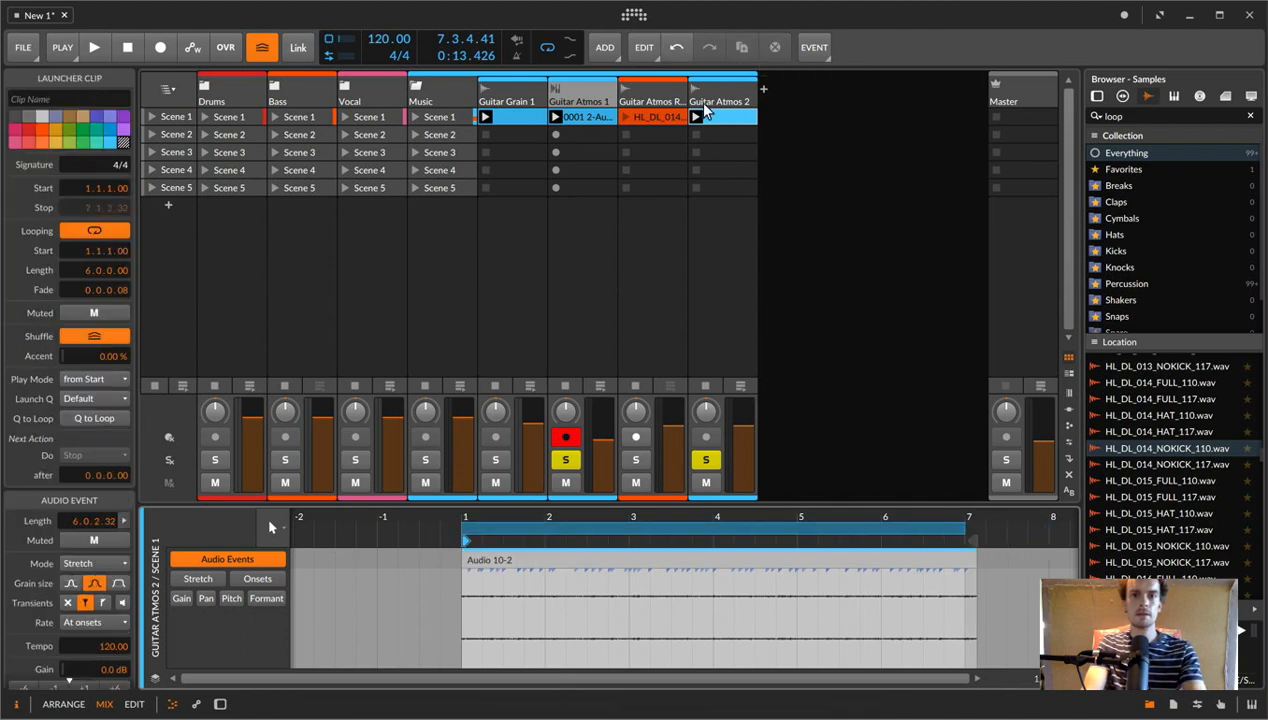
pyautogui.press('space')
# - Deactivate the Guitar Atmos Rhythm track and hide deactivated tracks in the mixer
pyautogui.click(645, 97)
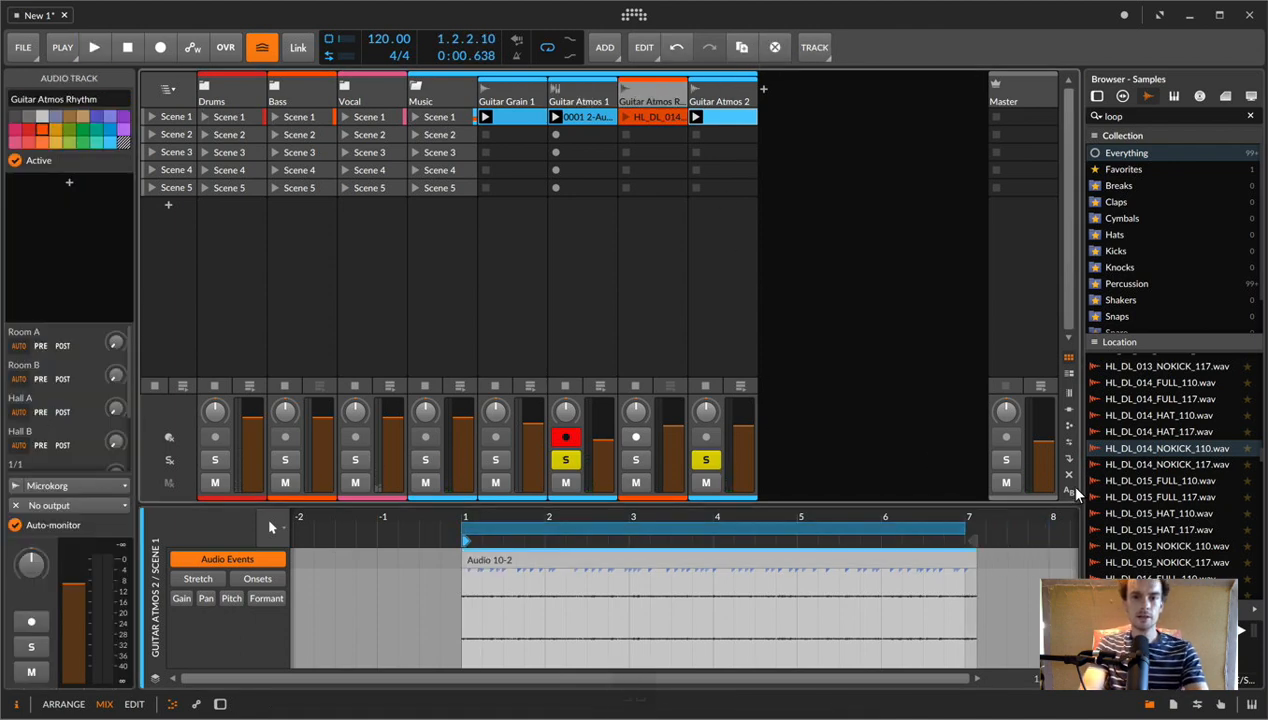
pyautogui.hotkey('alt', 's')
pyautogui.hotkey('alt', 's')
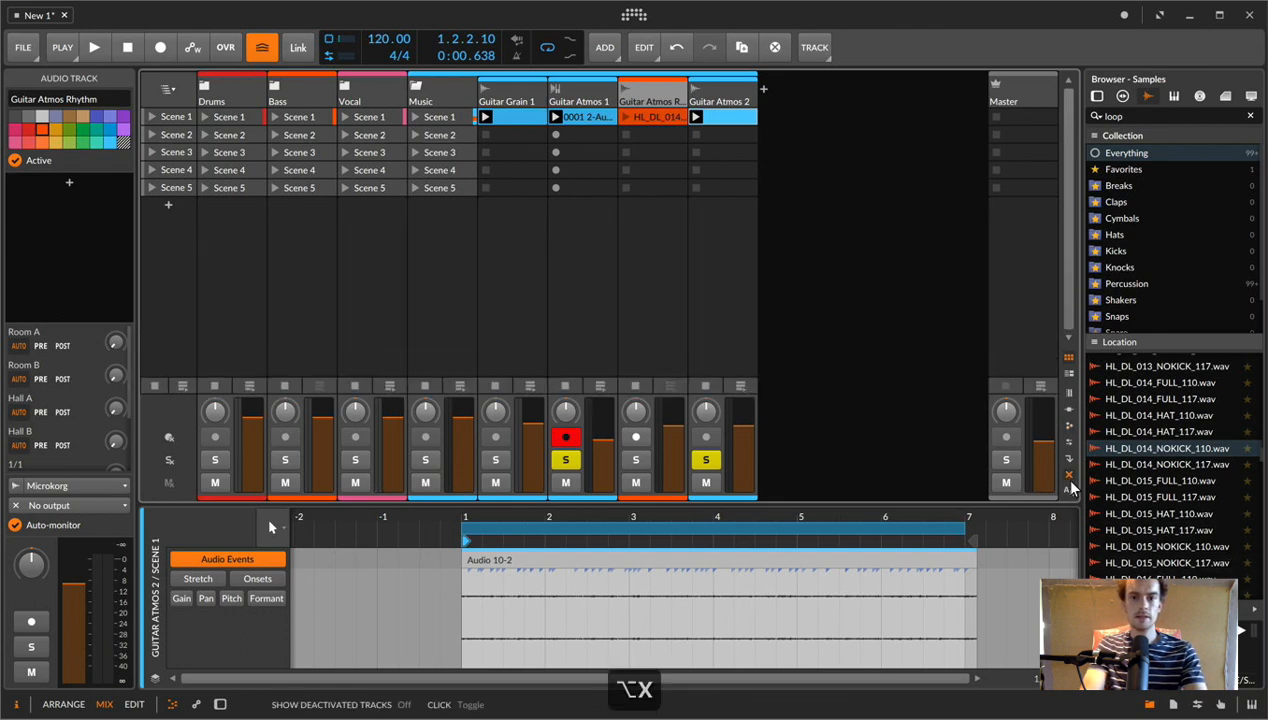
pyautogui.hotkey('alt', 'x')
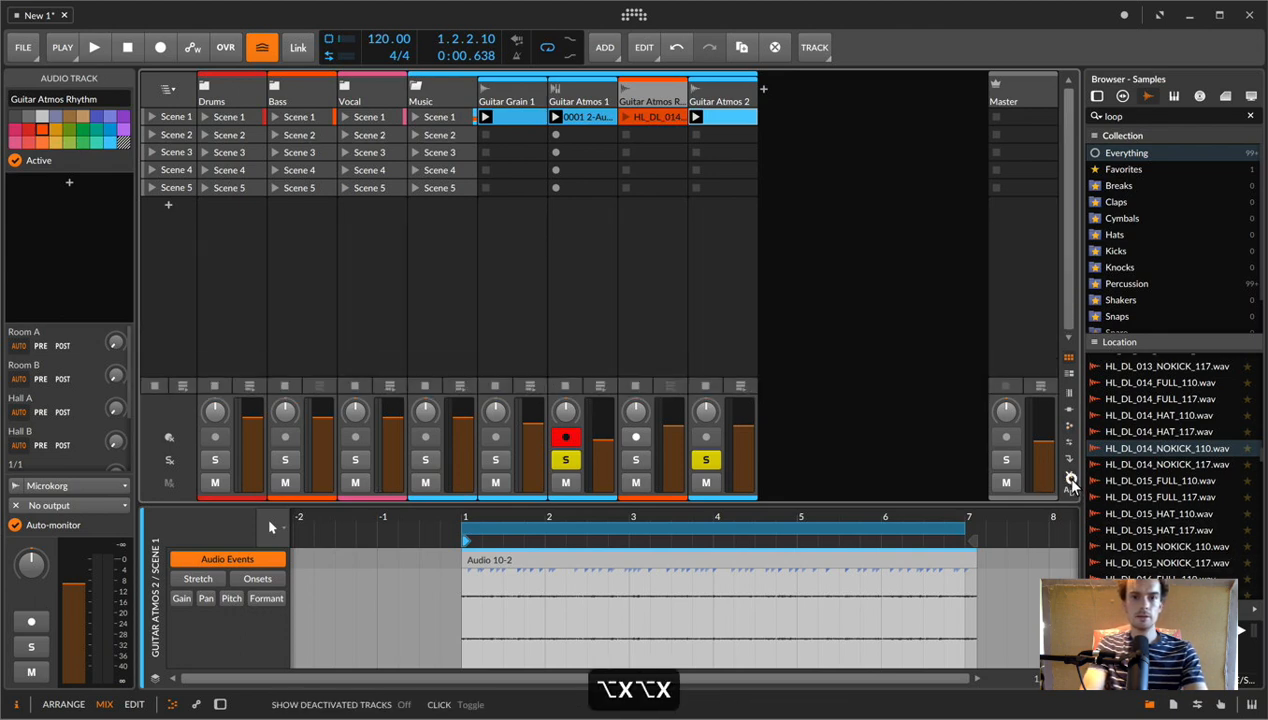
pyautogui.click(1070, 480)
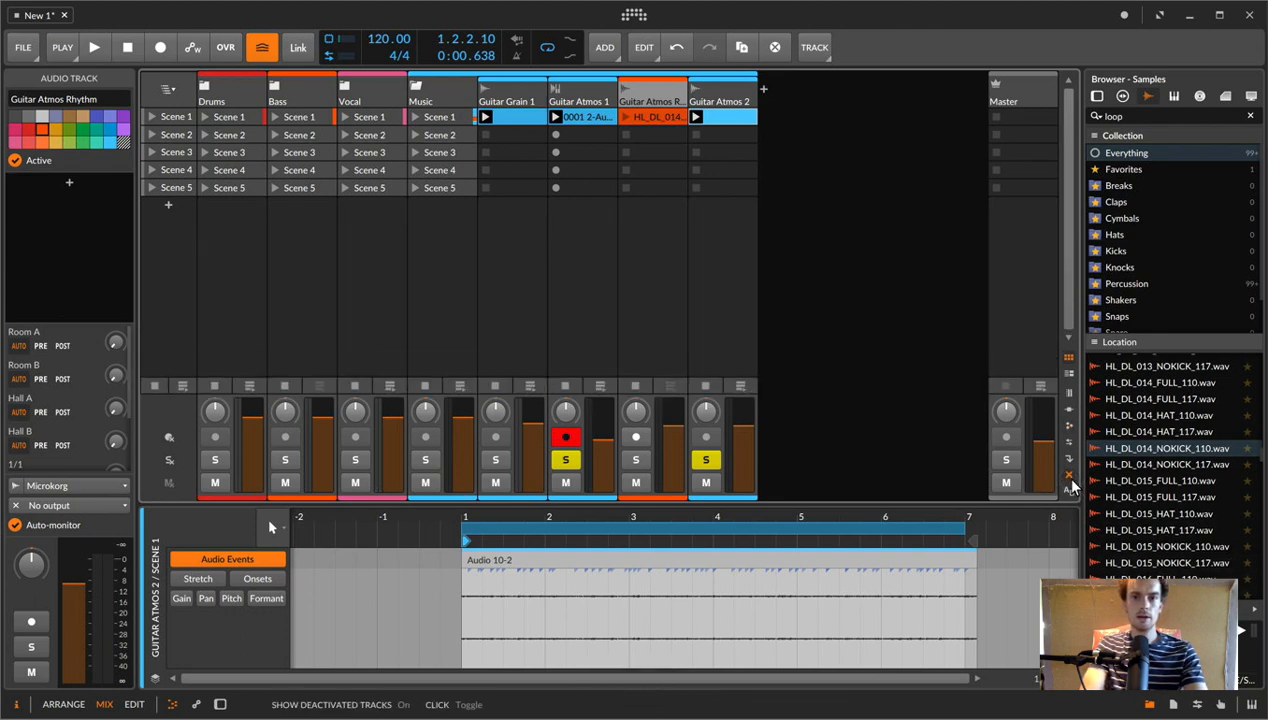
pyautogui.click(642, 91)
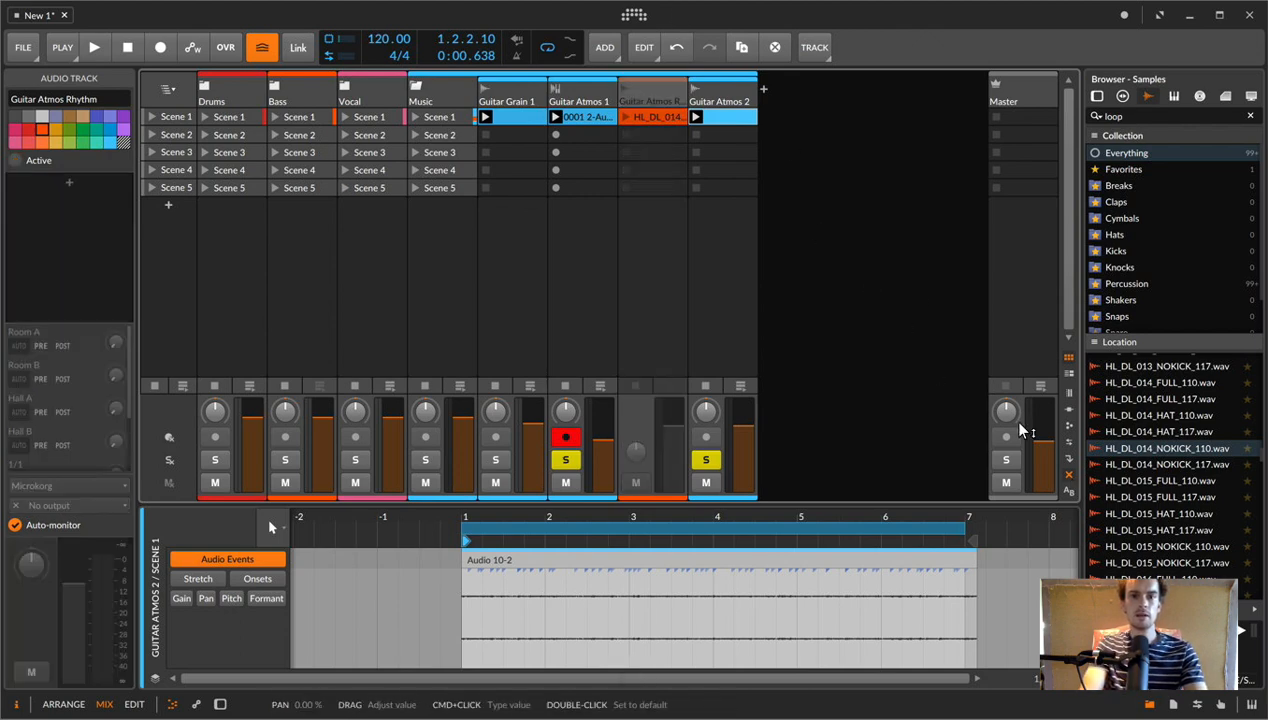
pyautogui.hotkey('alt', 'x')
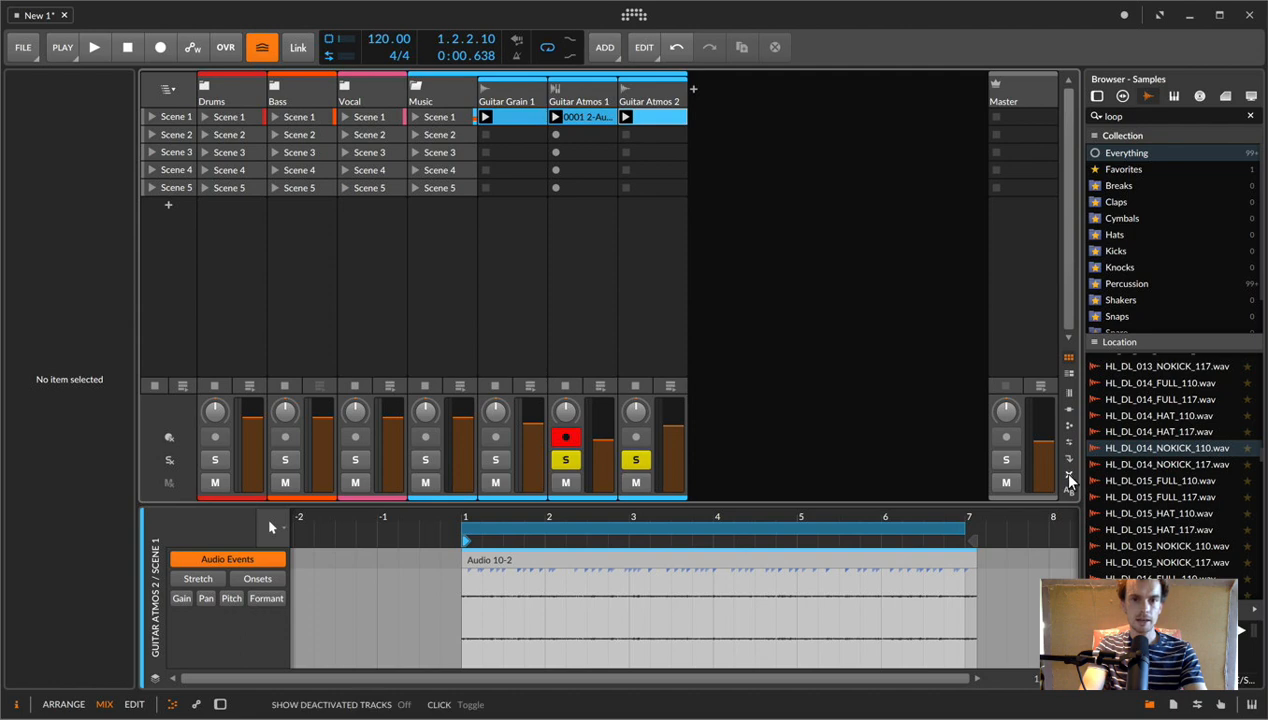
# - Deactivate the Drums, Bass, Vocal and Music group tracks
pyautogui.click(240, 92)
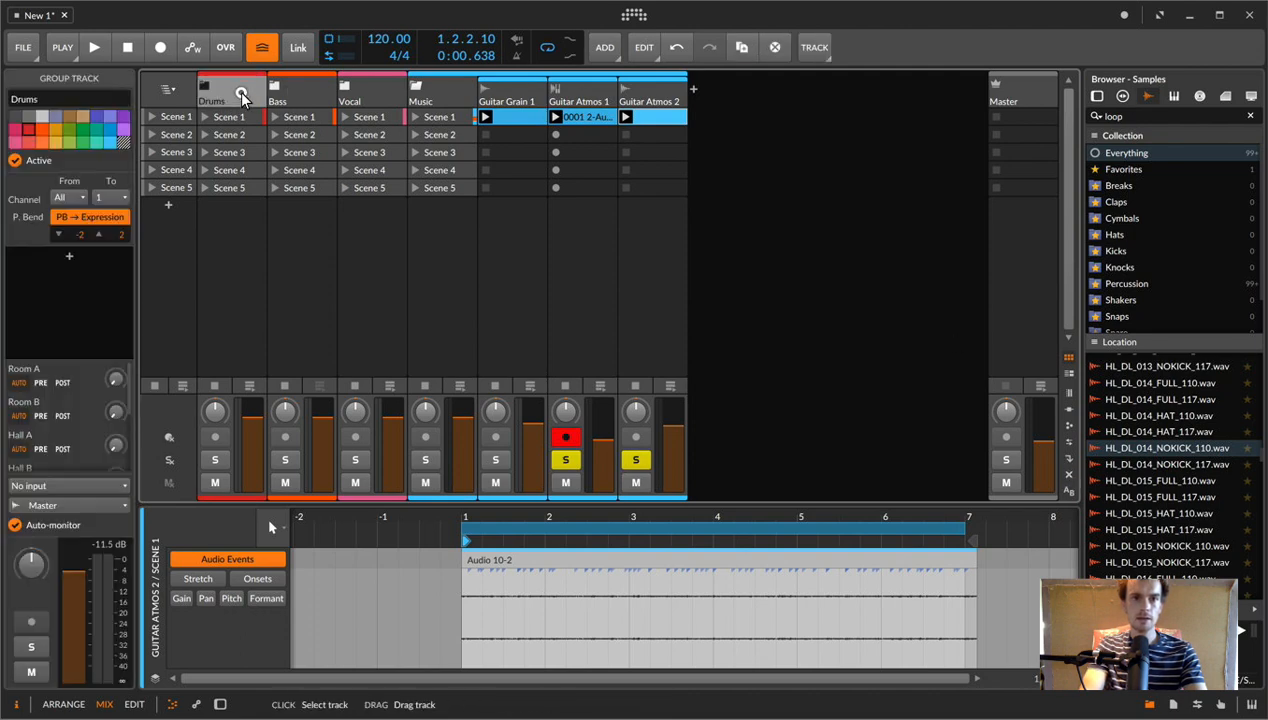
pyautogui.click(348, 90)
pyautogui.click(345, 87)
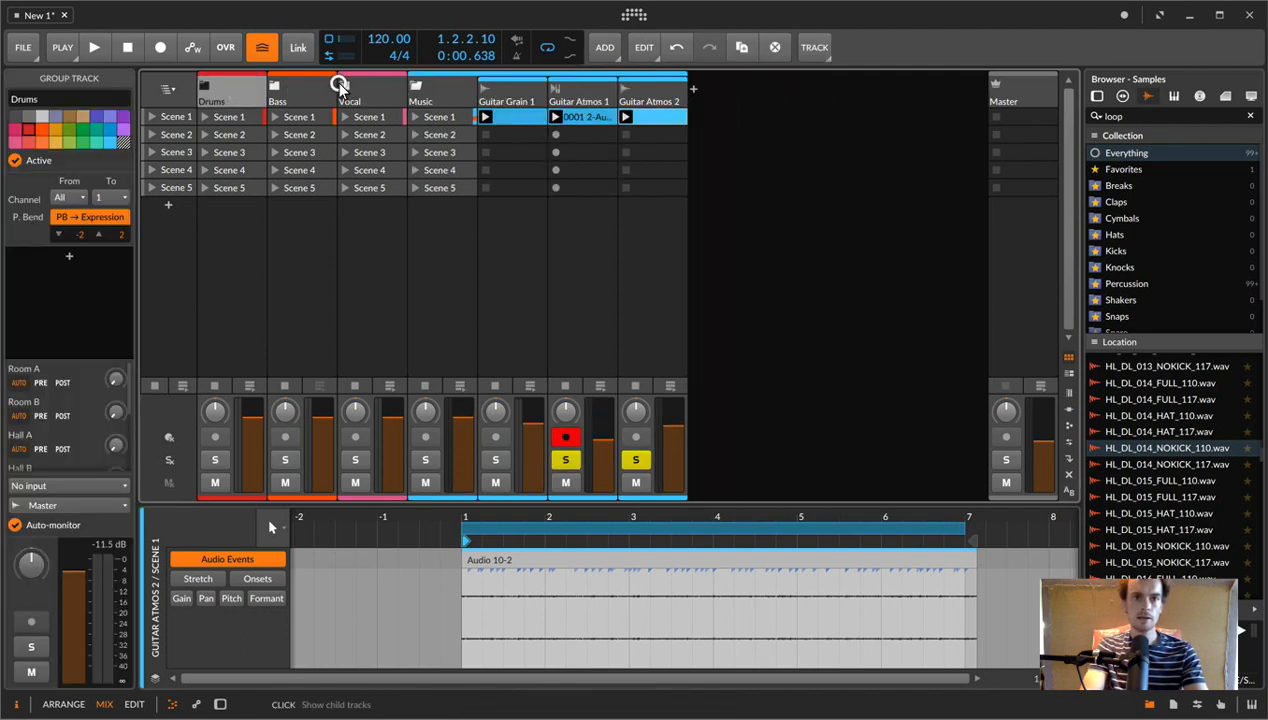
pyautogui.press('Delete')
pyautogui.click(222, 95)
pyautogui.press('Delete')
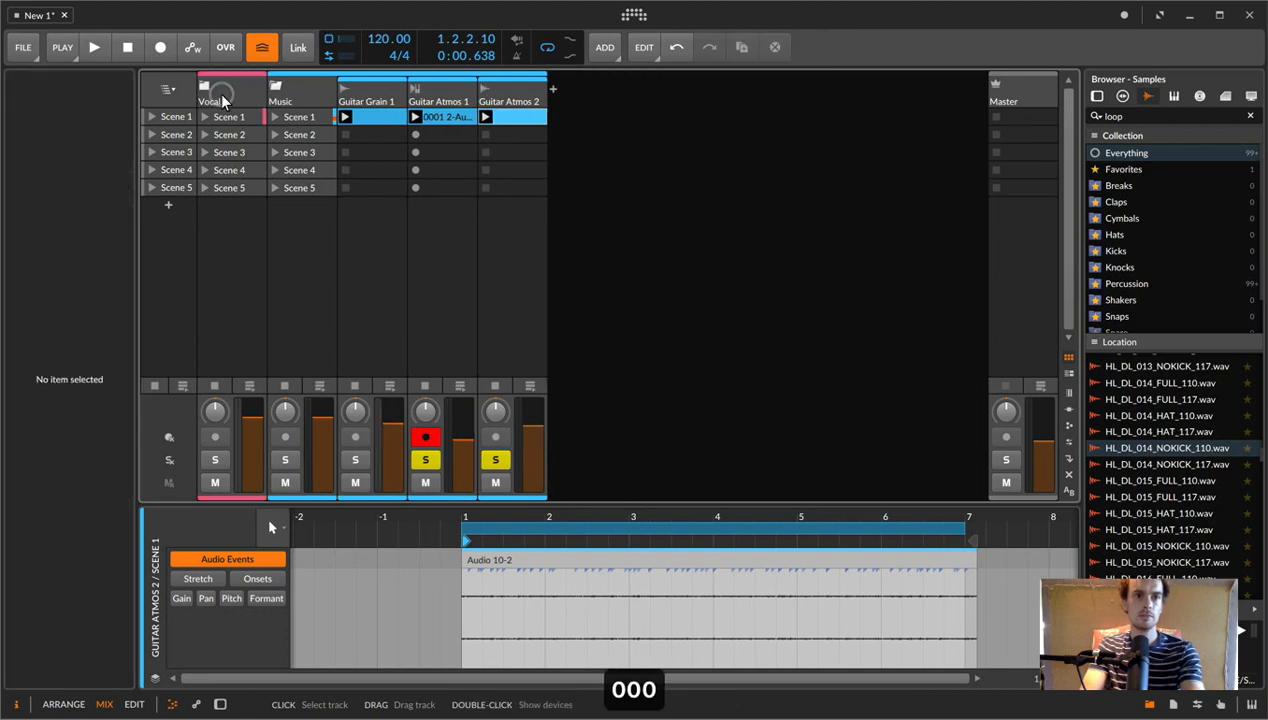
pyautogui.click(222, 95)
pyautogui.press('Delete')
pyautogui.click(222, 95)
pyautogui.press('Delete')
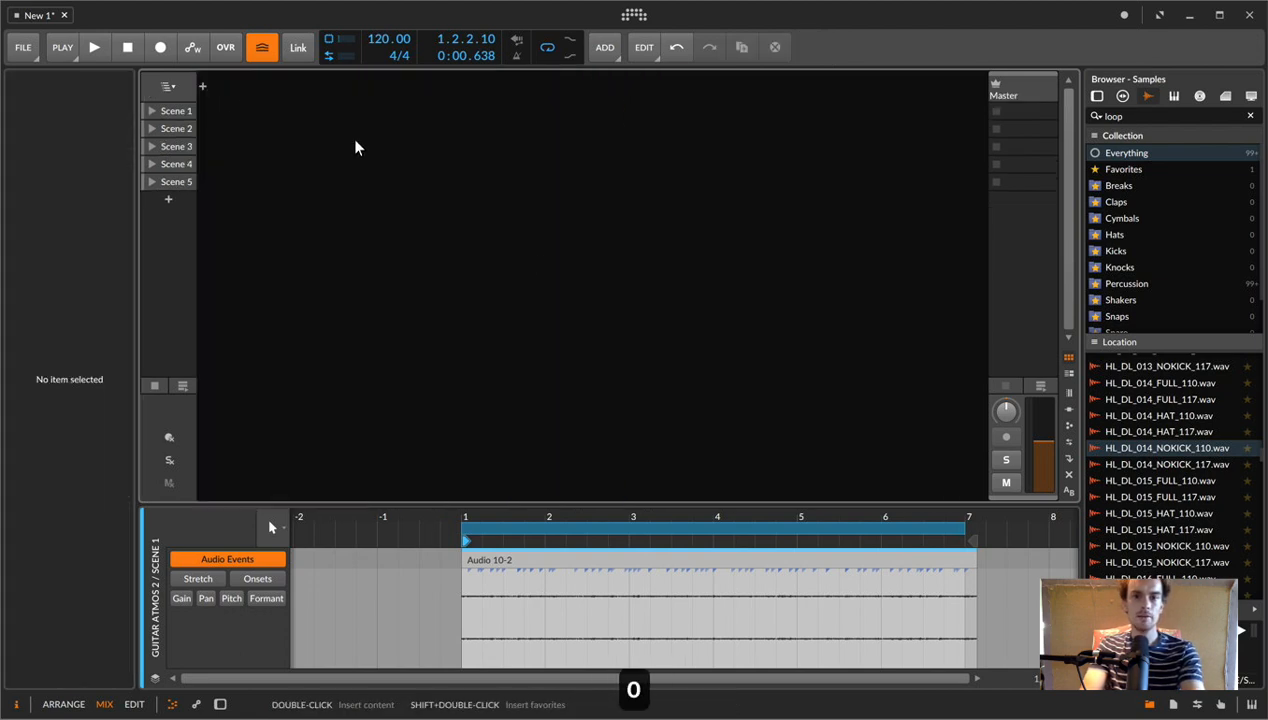
# - Show deactivated tracks and reactivate the Drums, Bass, Vocal and Music groups
pyautogui.press('super+z')
pyautogui.click(219, 88)
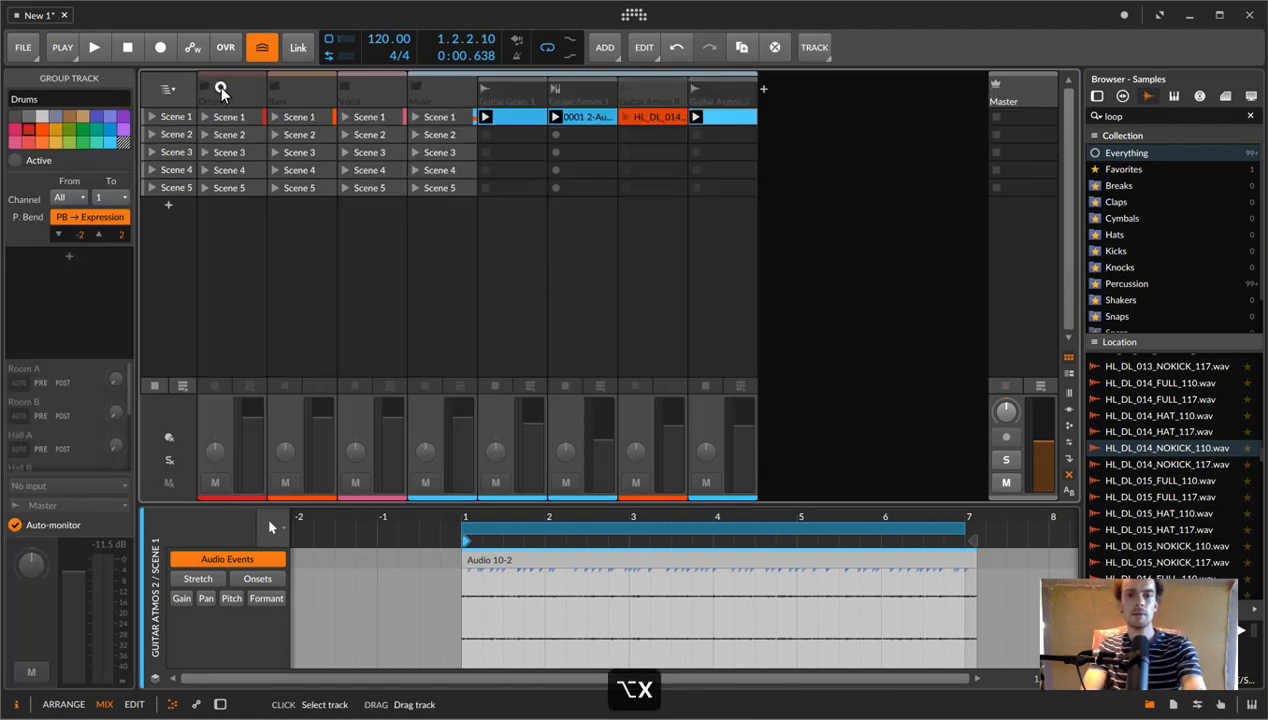
pyautogui.click(298, 90)
pyautogui.click(370, 90)
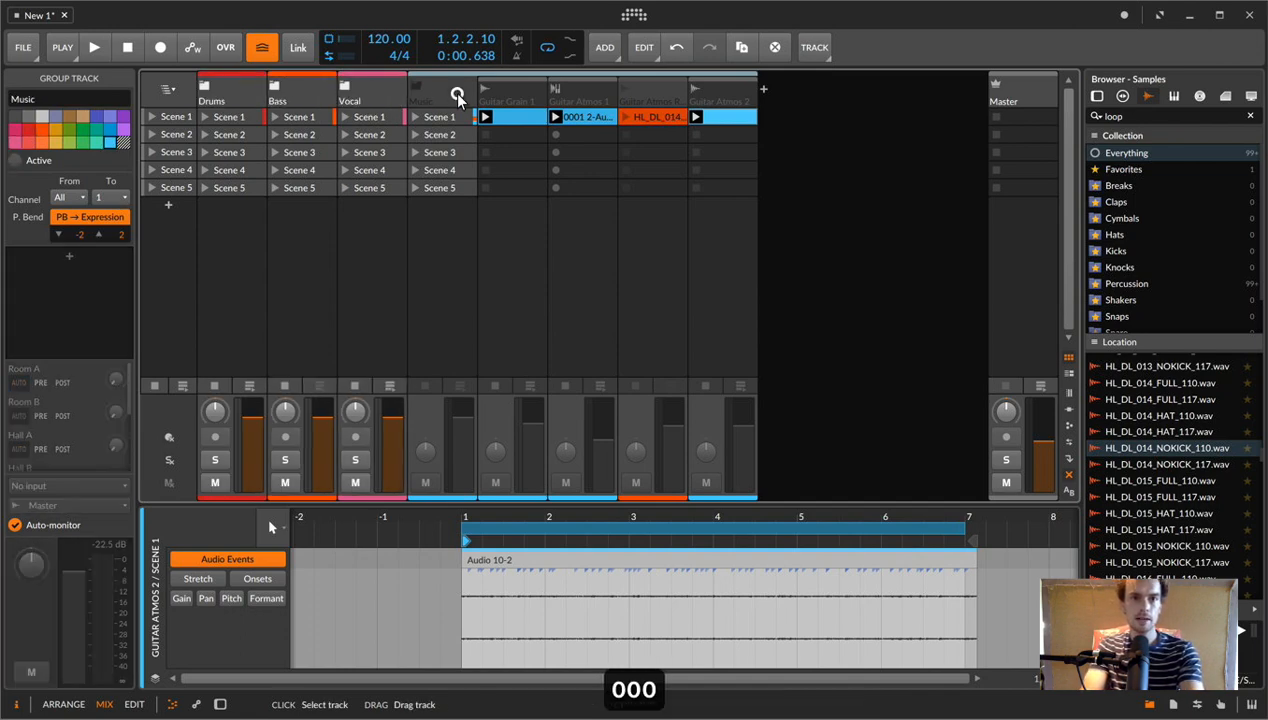
pyautogui.click(445, 92)
# - Play the project briefly with Guitar Atmos Rhythm inactive and reactivate that track
pyautogui.click(652, 92)
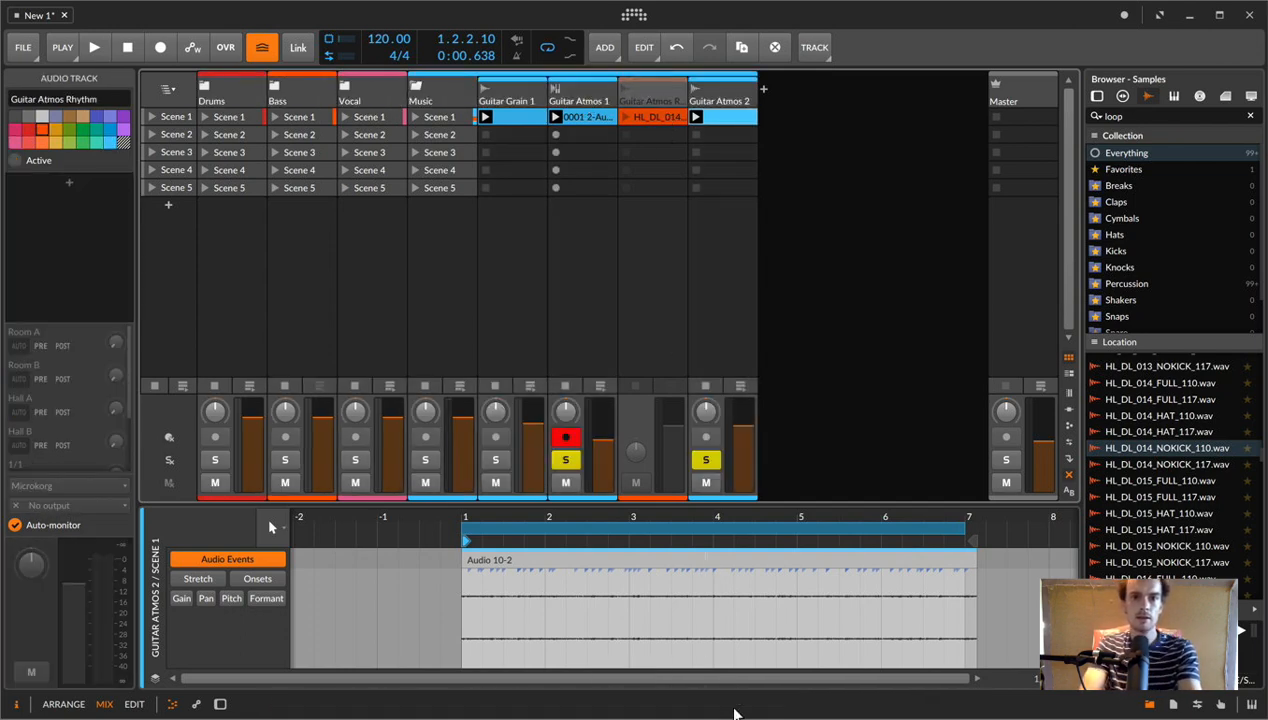
pyautogui.click(658, 78)
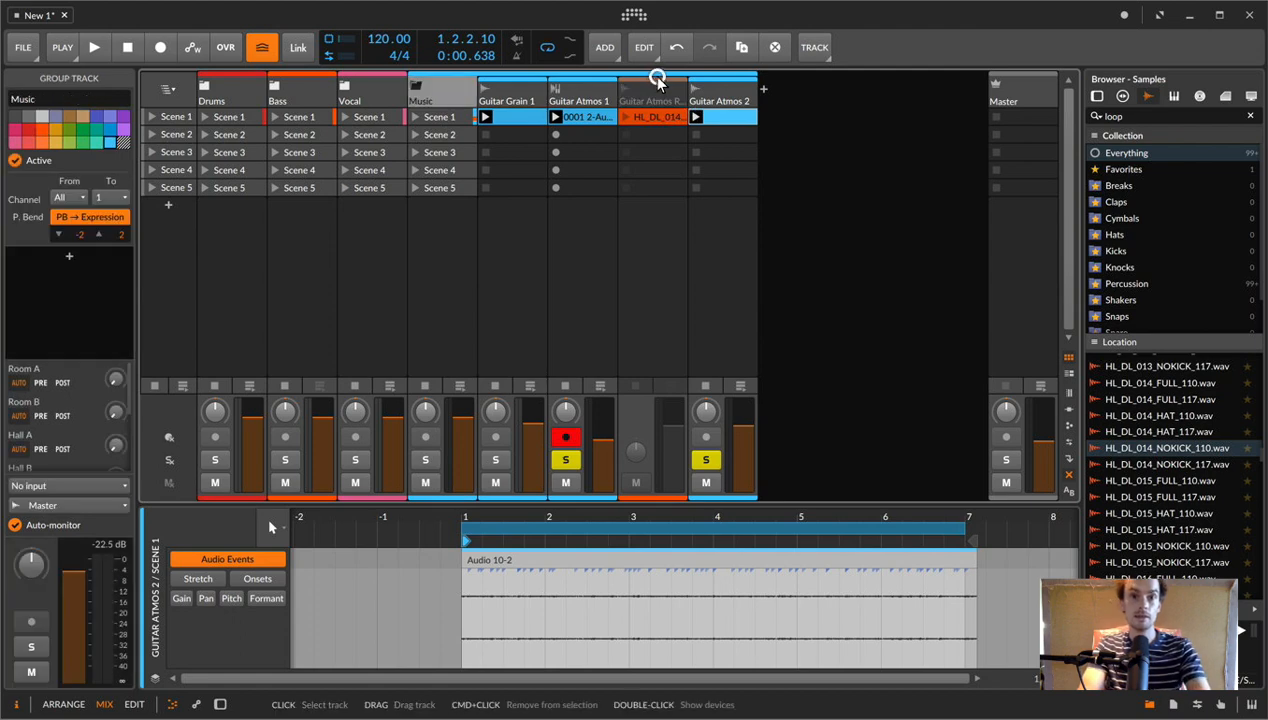
pyautogui.press('space')
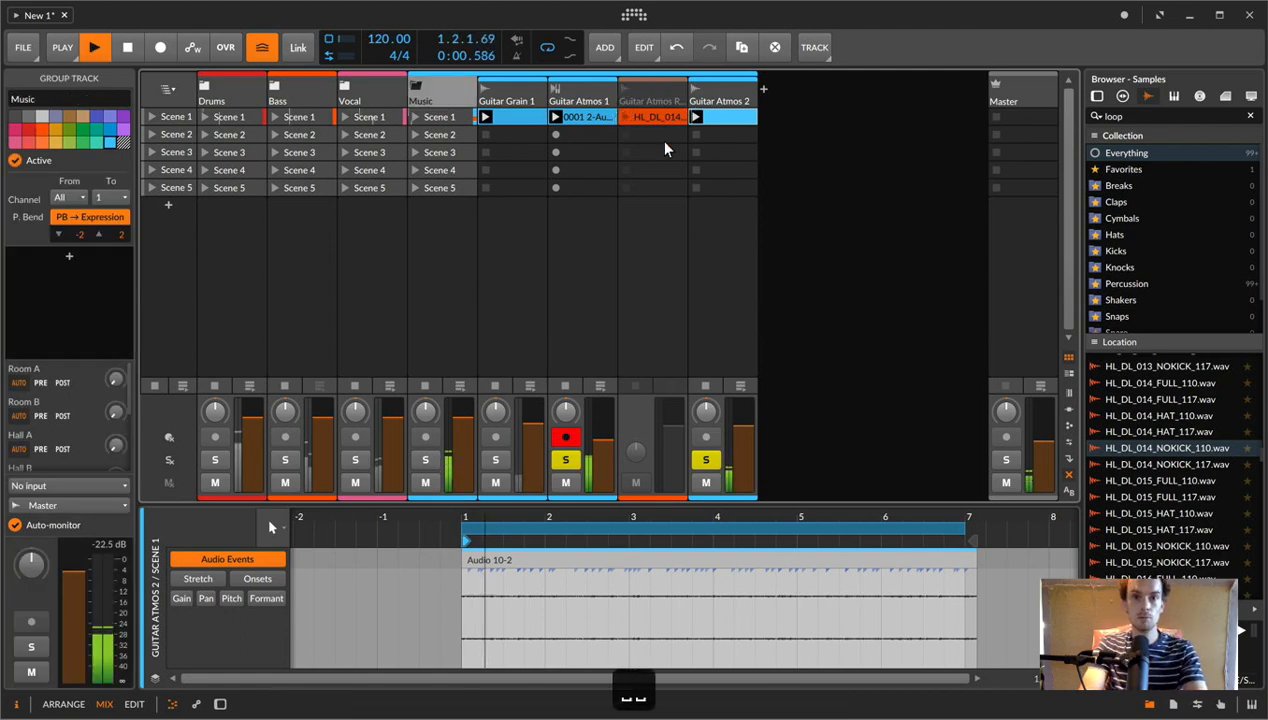
pyautogui.press('space')
pyautogui.click(660, 88)
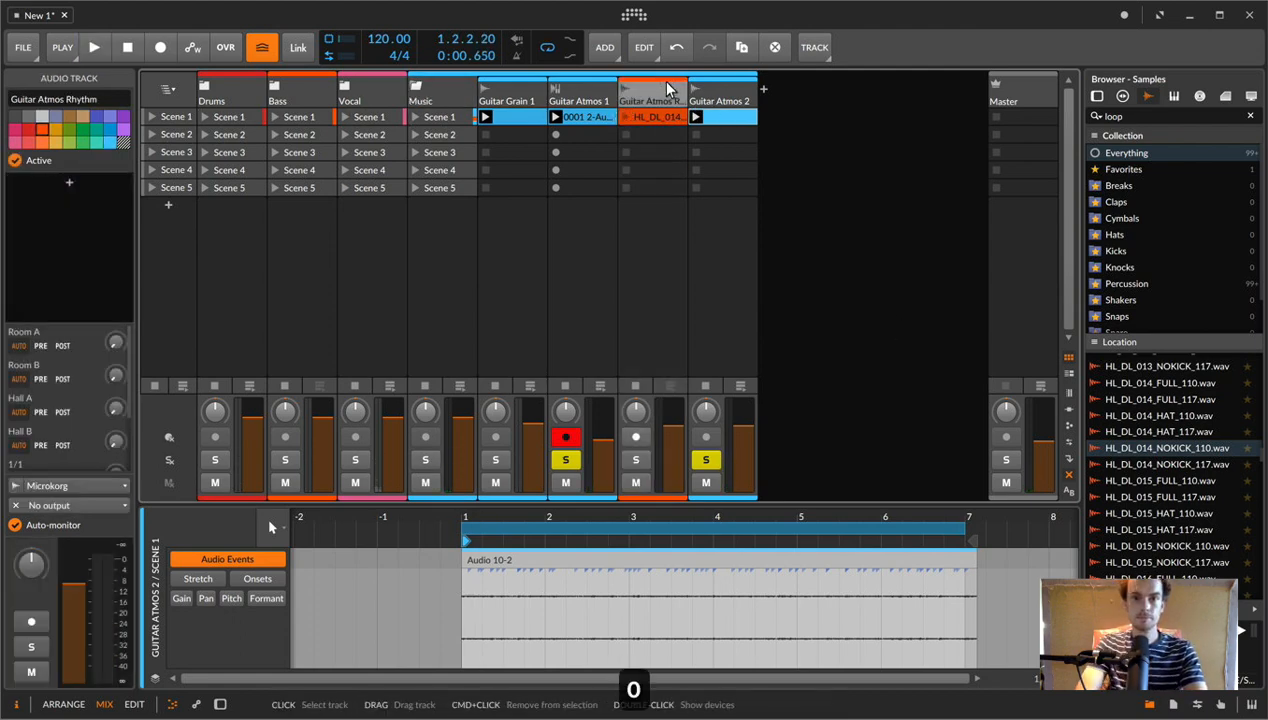
# - Launch the Scene 1 loop clip on Guitar Atmos Rhythm, show the track's device chain and stop playback
pyautogui.click(621, 116)
pyautogui.doubleClick(656, 91)
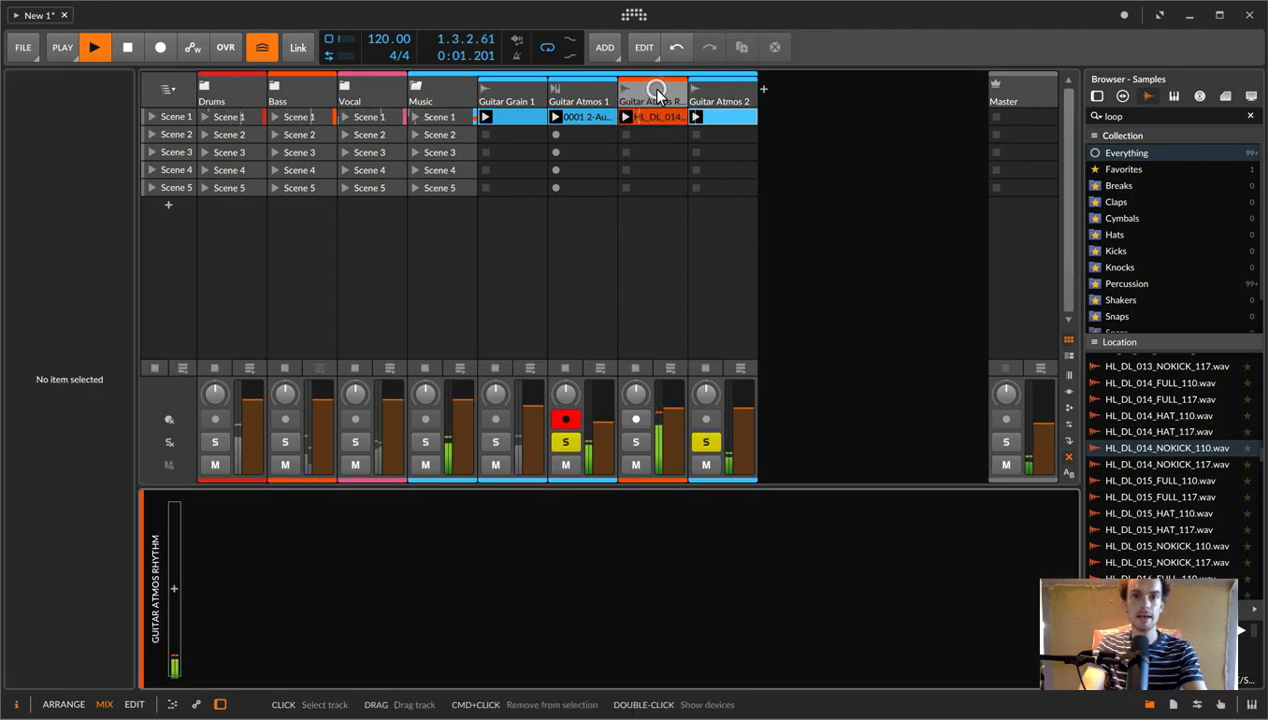
pyautogui.press('space')
pyautogui.doubleClick(585, 96)
pyautogui.click(174, 588)
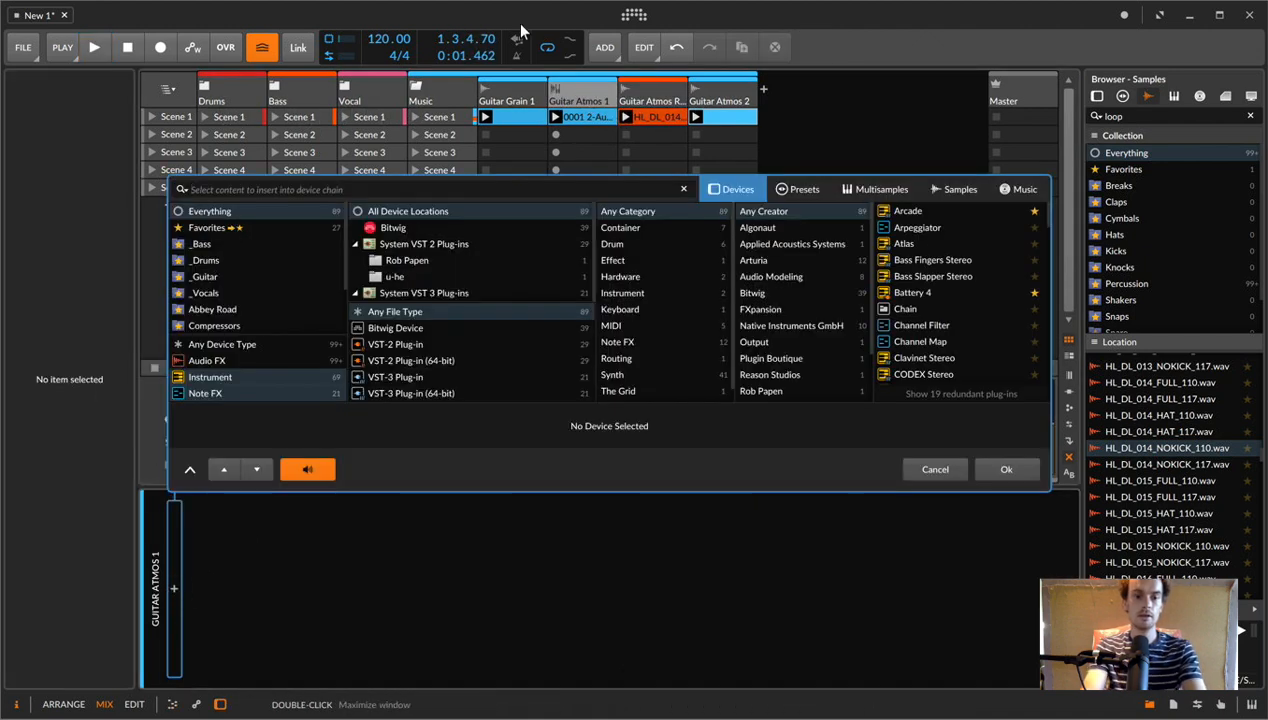
pyautogui.write('to')
pyautogui.press('BackSpace')
pyautogui.press('BackSpace')
pyautogui.write('tool')
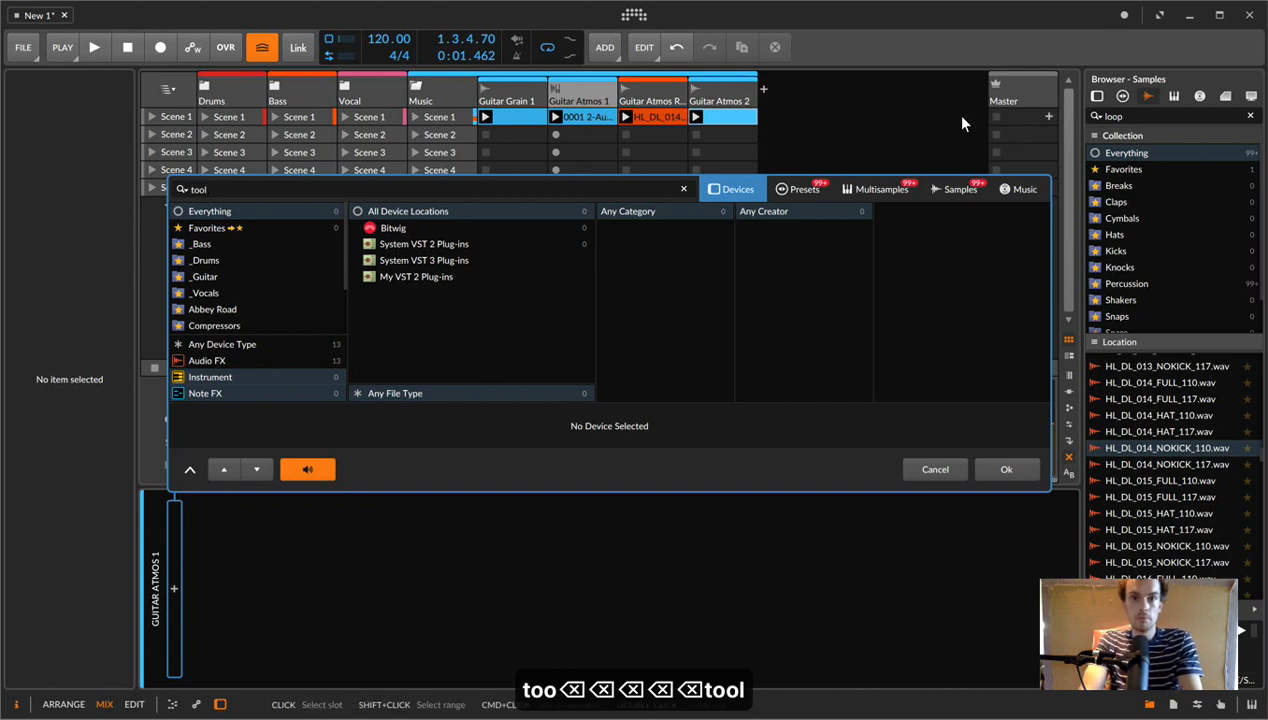
pyautogui.click(800, 189)
pyautogui.click(735, 193)
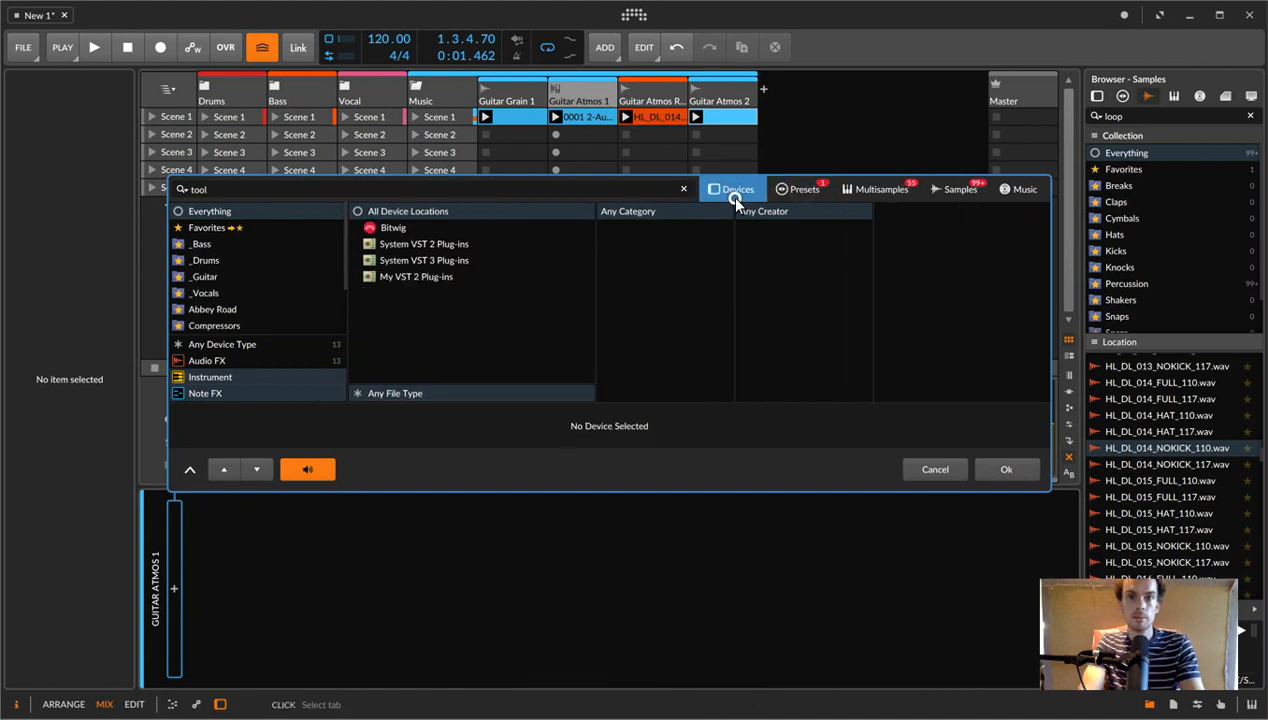
pyautogui.click(652, 96)
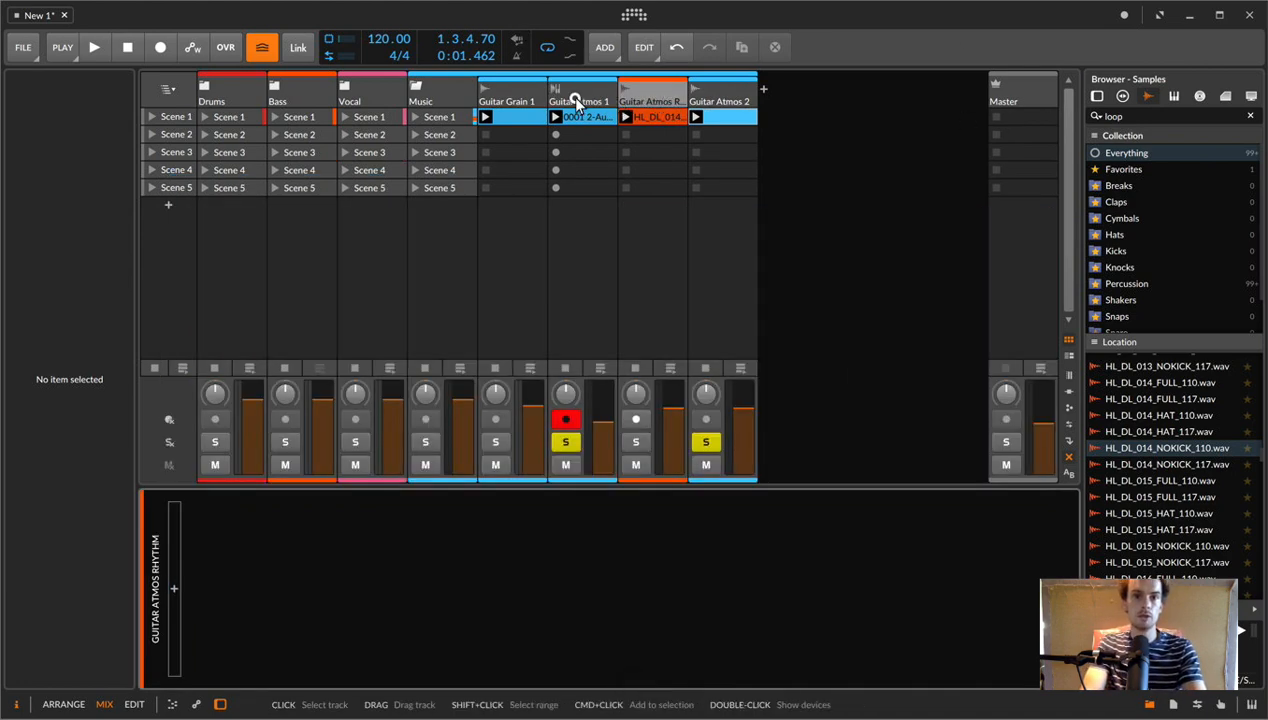
pyautogui.click(574, 95)
pyautogui.click(174, 589)
pyautogui.write('tool')
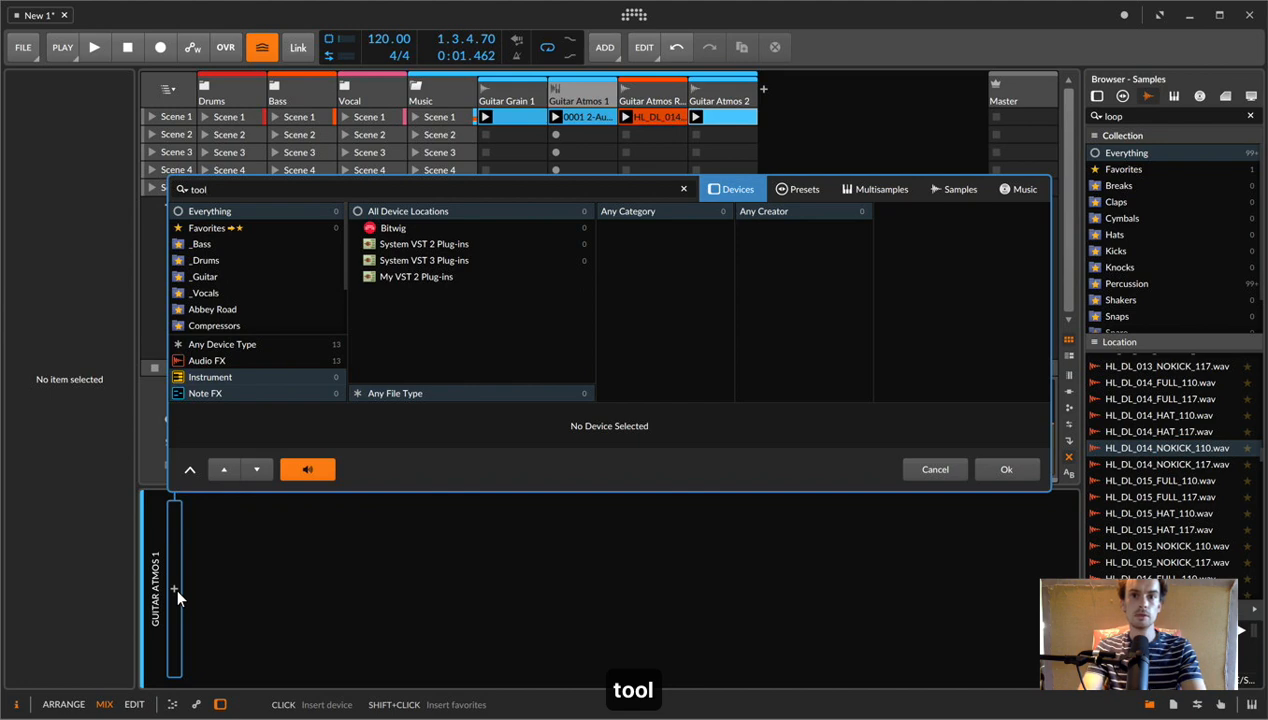
pyautogui.click(803, 189)
pyautogui.click(738, 191)
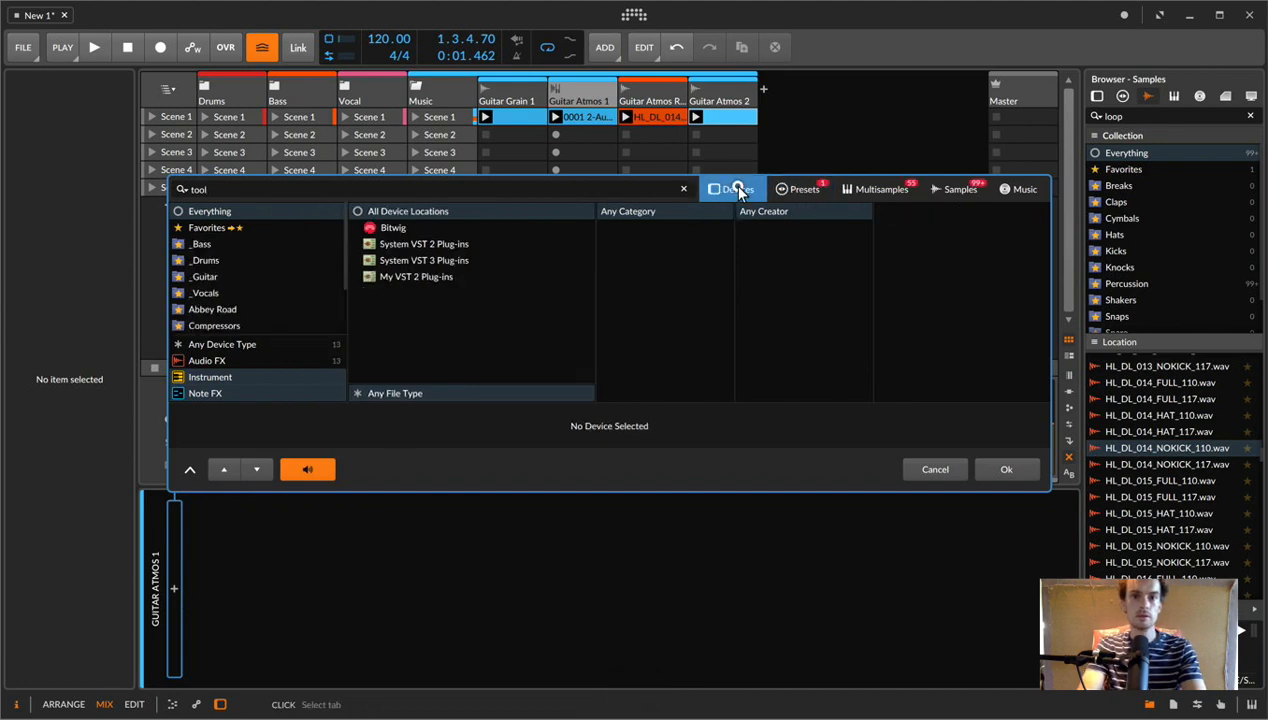
pyautogui.click(950, 474)
# - Search all devices for "tool" without the Favorites filter and insert the Tool device on Guitar Atmos 1
pyautogui.click(576, 88)
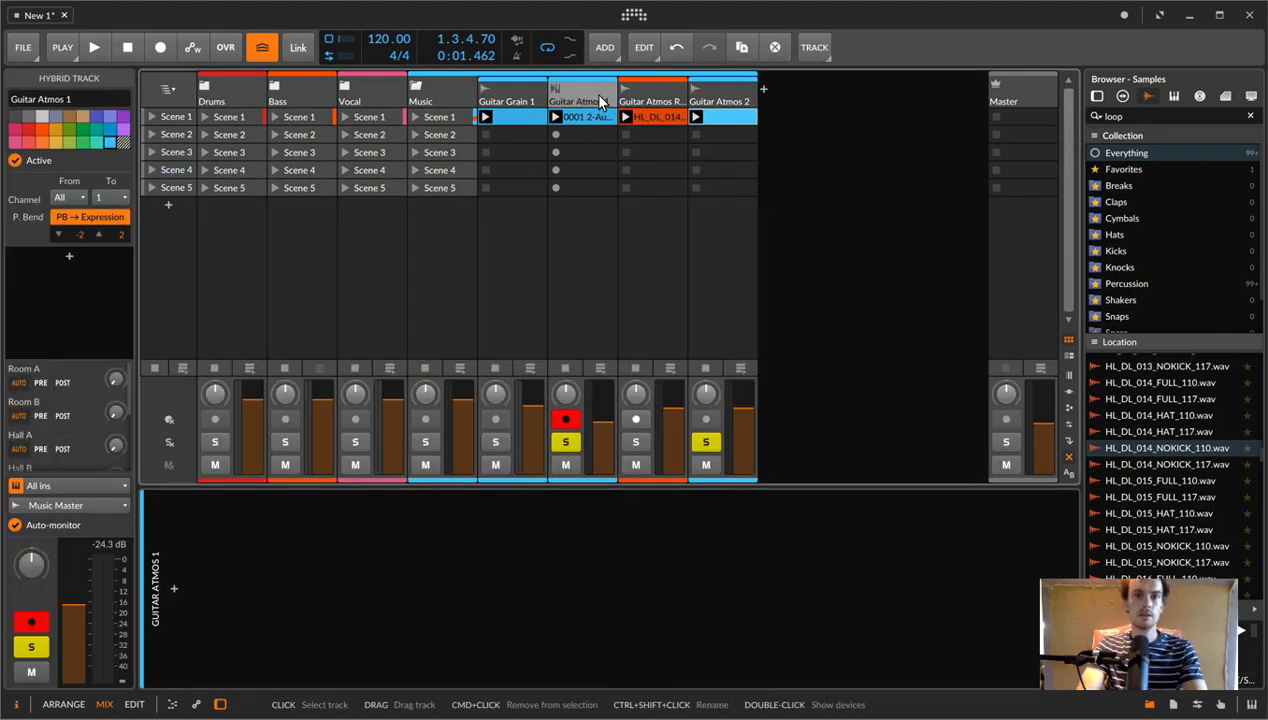
pyautogui.rightClick(600, 101)
pyautogui.click(1121, 97)
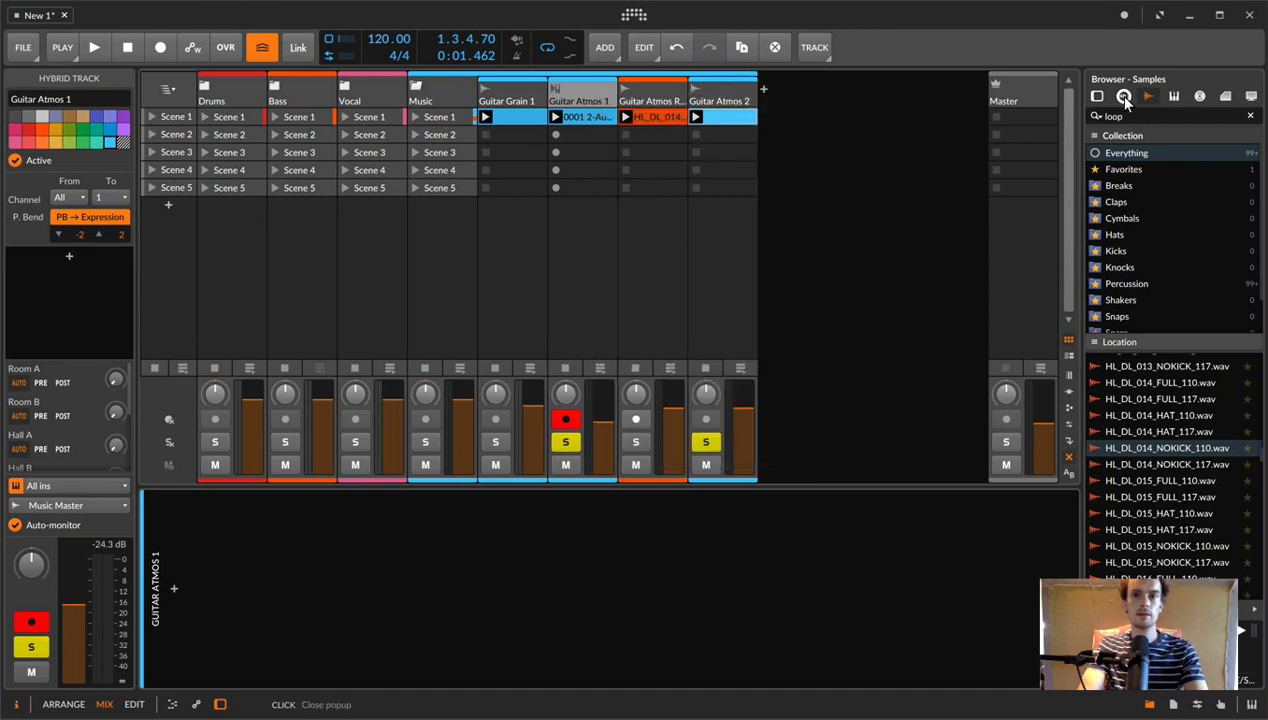
pyautogui.click(1098, 97)
pyautogui.moveTo(1126, 117); pyautogui.dragTo(1045, 117)
pyautogui.write('tool')
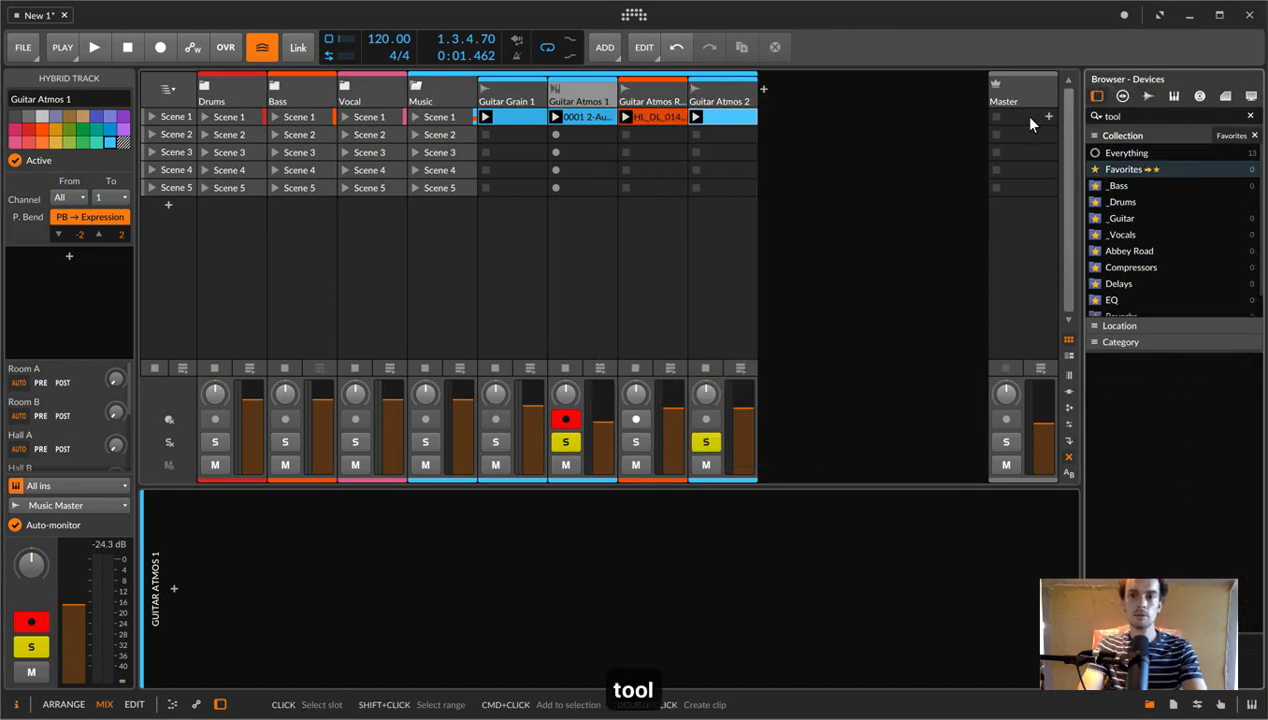
pyautogui.click(1252, 135)
pyautogui.moveTo(850, 149); pyautogui.dragTo(199, 540)
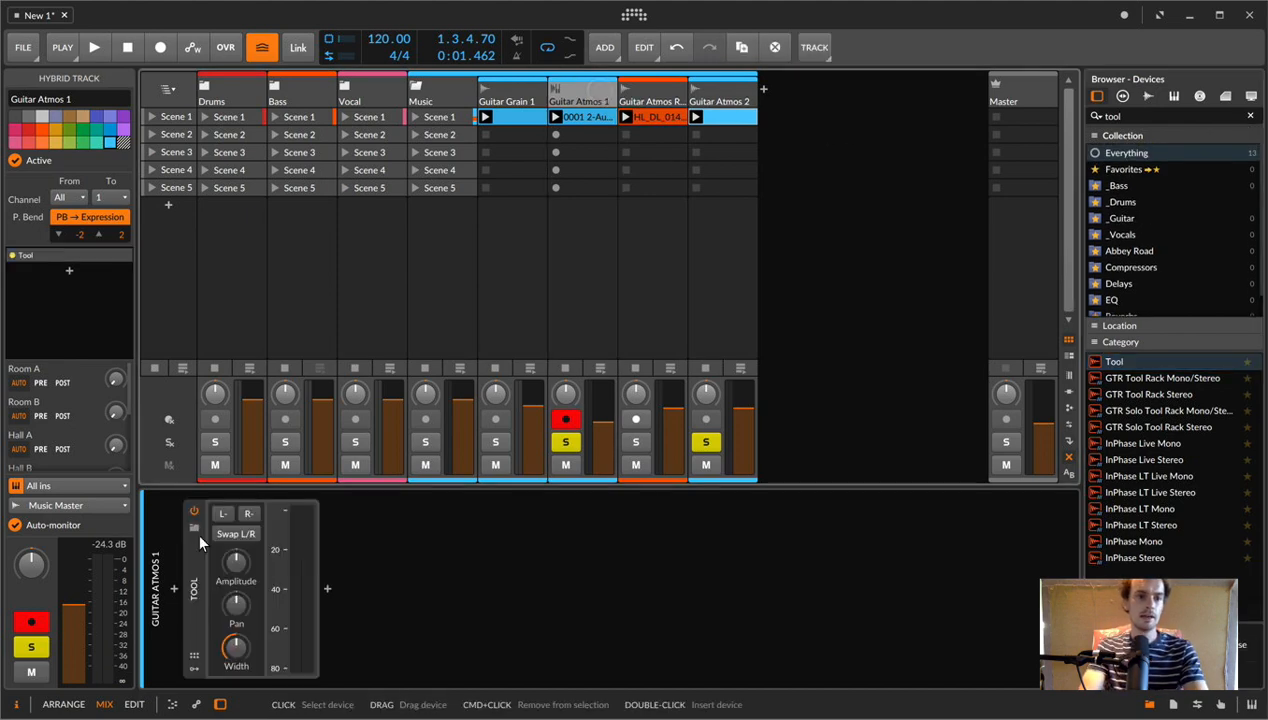
# - Unsolo Guitar Atmos 2 and set Guitar Atmos 1's volume to about -4.0 dB while playing the project
pyautogui.press('space')
pyautogui.click(704, 441)
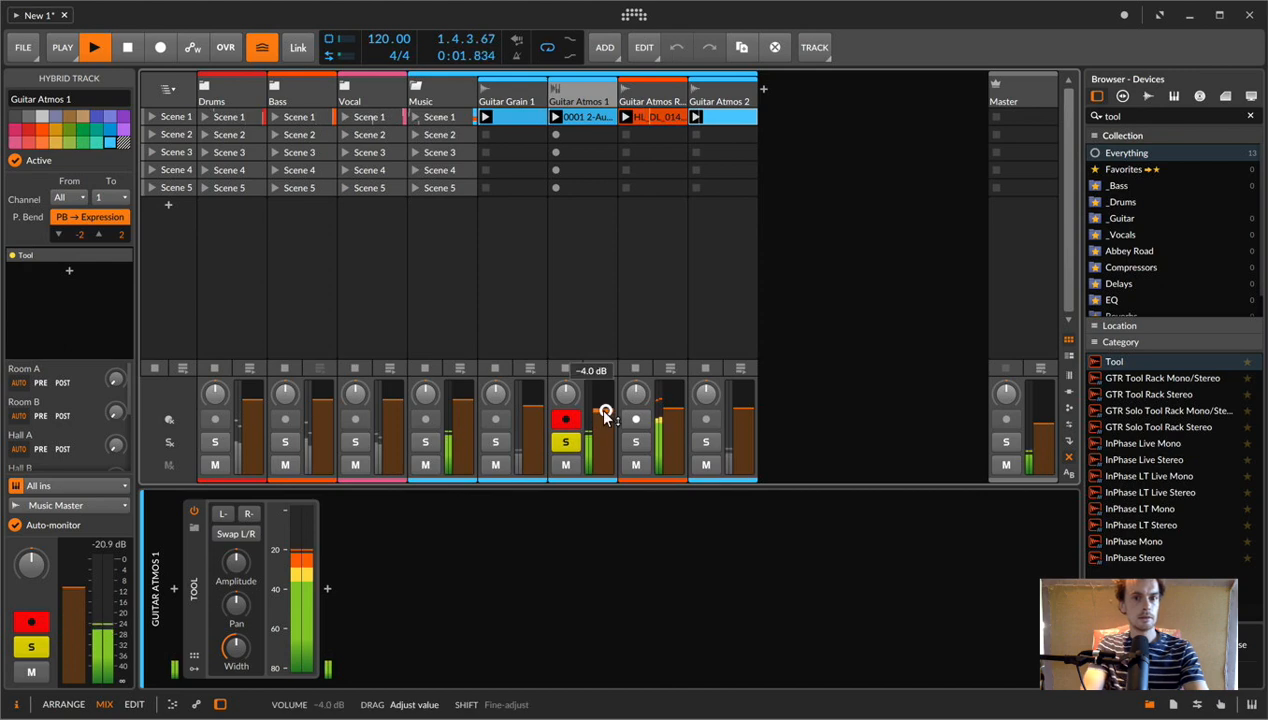
pyautogui.moveTo(604, 411); pyautogui.dragTo(604, 411)
pyautogui.click(559, 85)
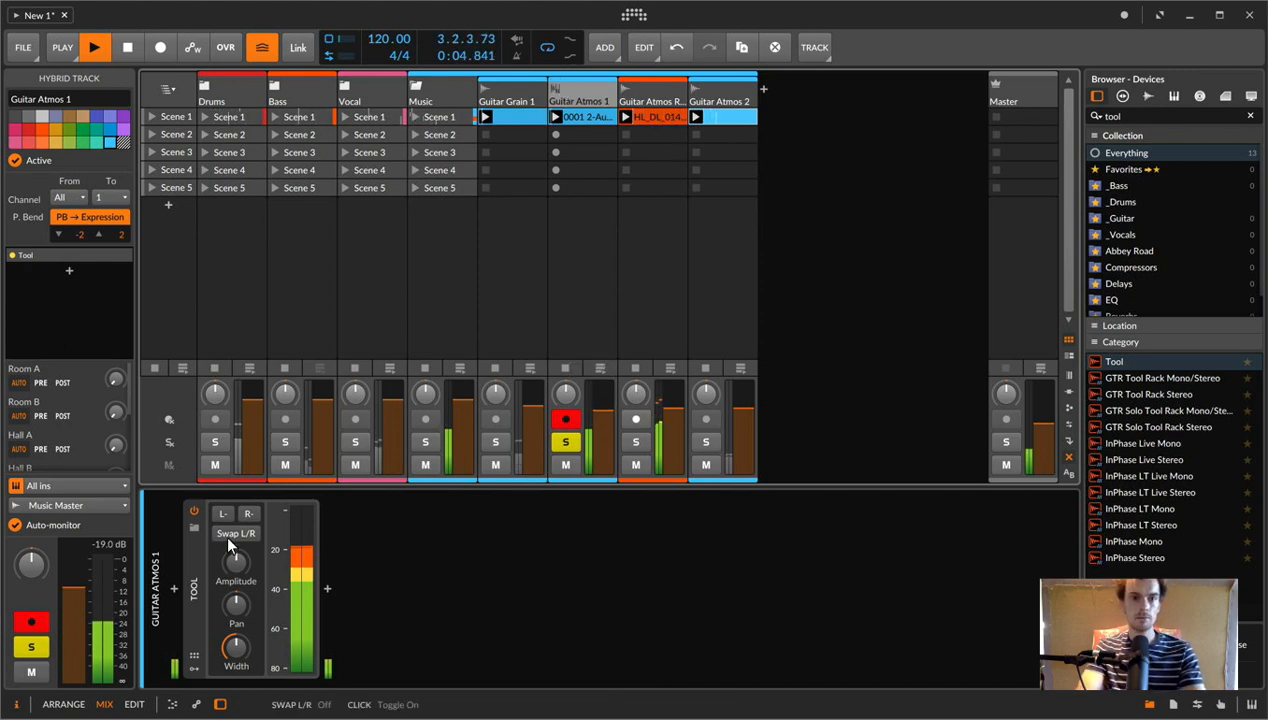
pyautogui.click(649, 116)
pyautogui.click(588, 97)
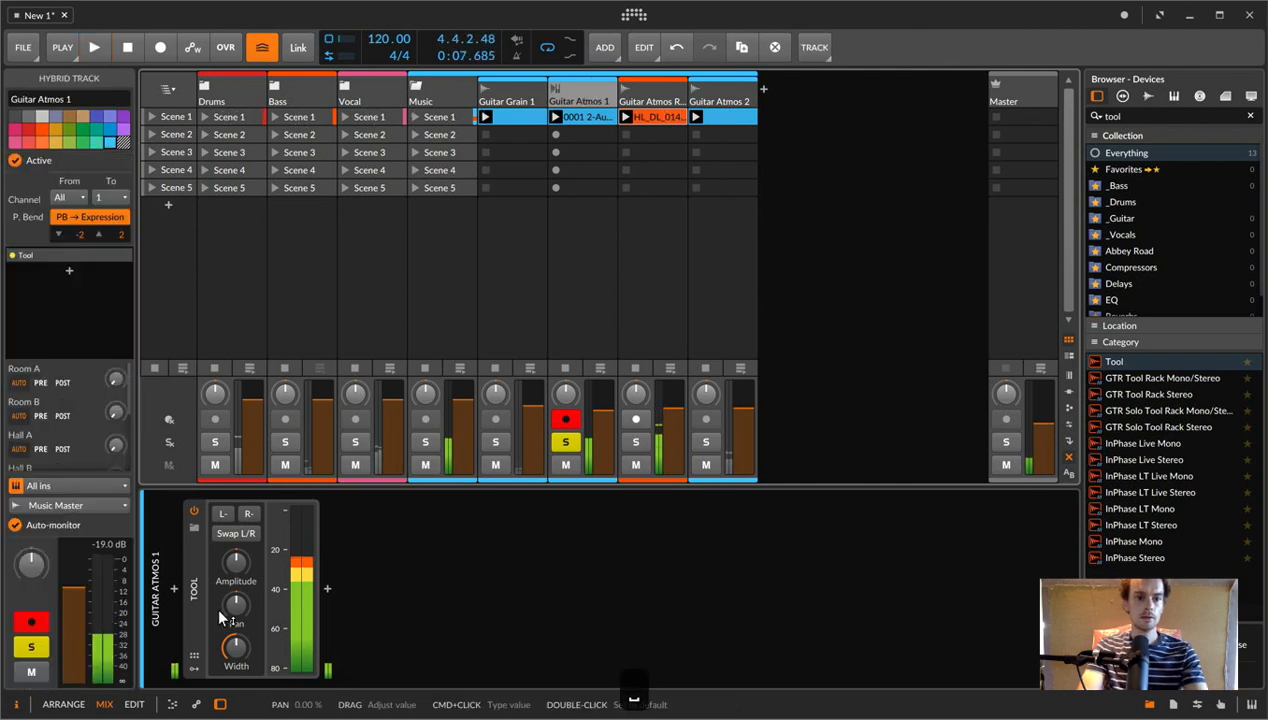
# - Show the modulator slots of the Tool device on Guitar Atmos 1 and add an Audio Sidechain modulator
pyautogui.click(195, 670)
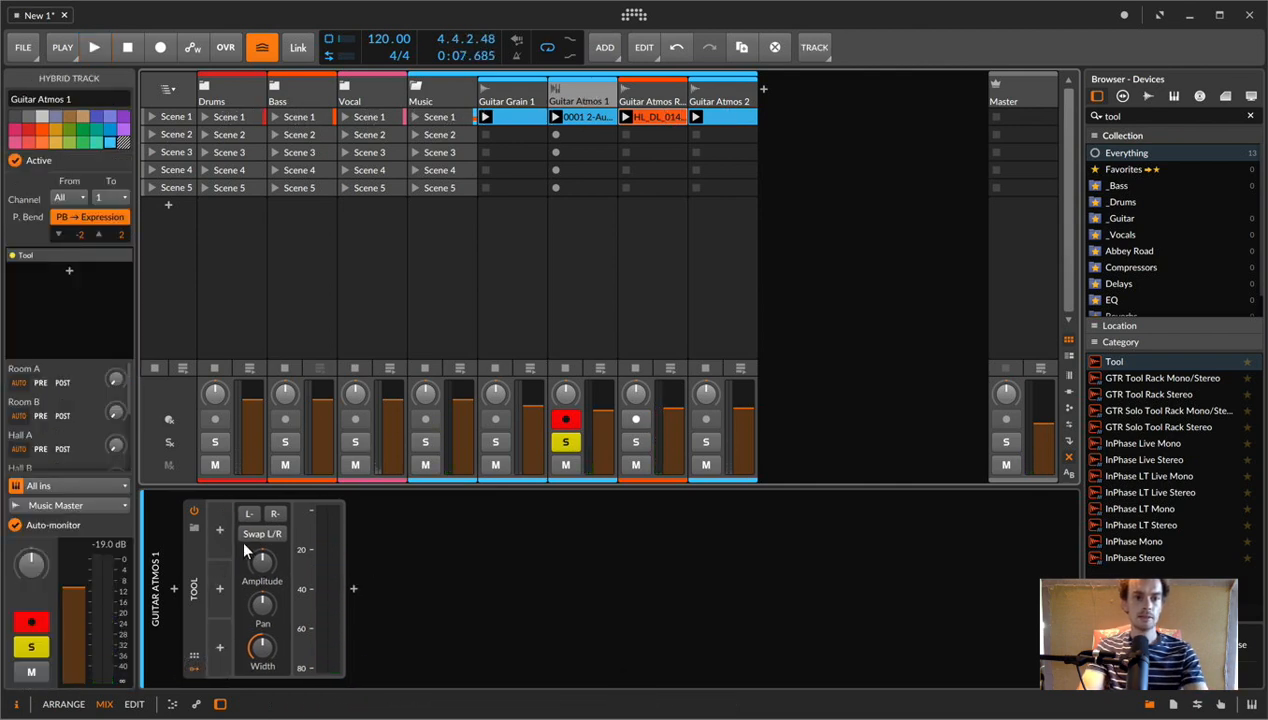
pyautogui.click(220, 530)
pyautogui.write('audi')
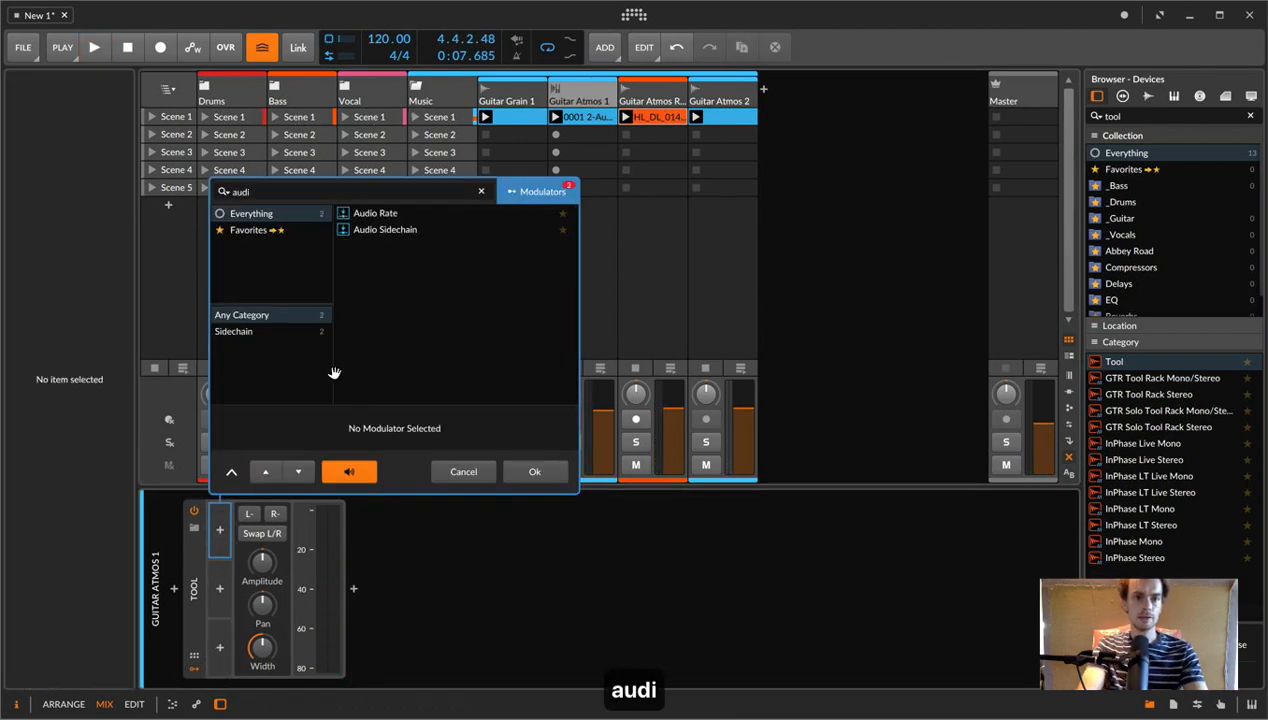
pyautogui.doubleClick(405, 228)
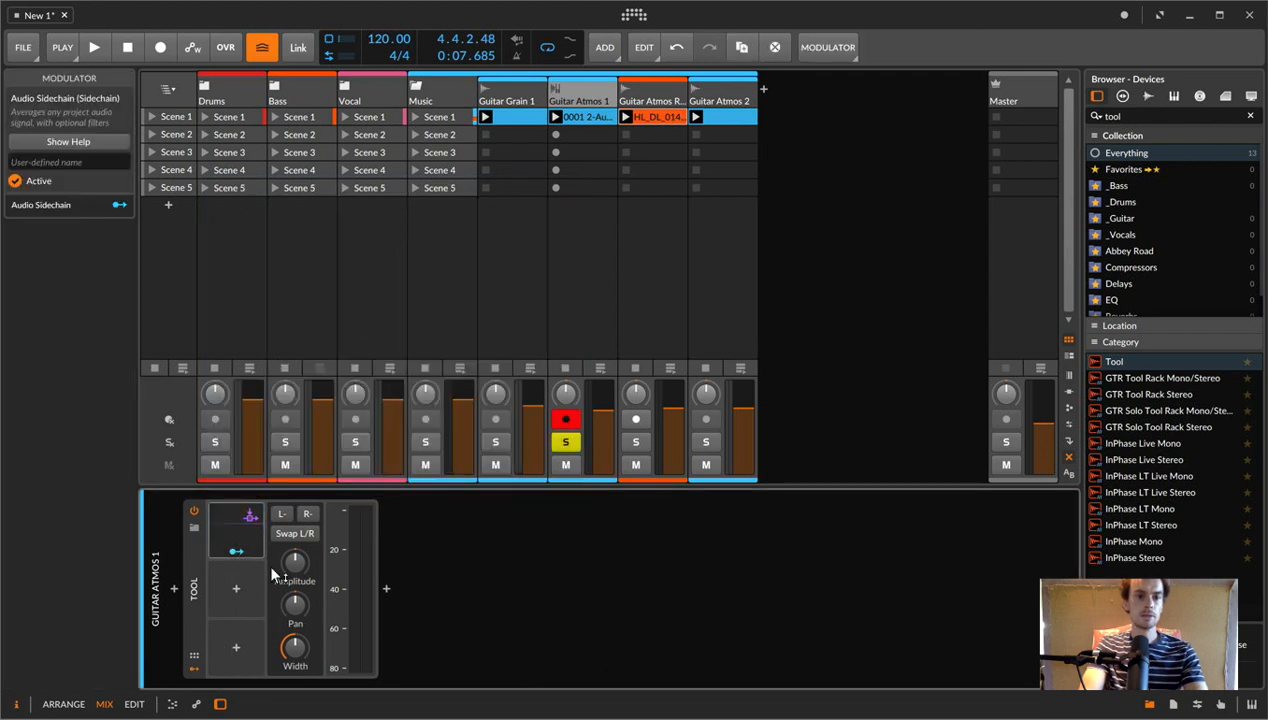
# - Map the Audio Sidechain modulator to the Tool's Amplitude with a modulation amount of about +38
pyautogui.moveTo(292, 561)
pyautogui.mouseDown()
pyautogui.moveTo(292, 572)
pyautogui.moveTo(288, 562)
pyautogui.mouseUp()
pyautogui.press('space')
pyautogui.click(236, 553)
pyautogui.press('space')
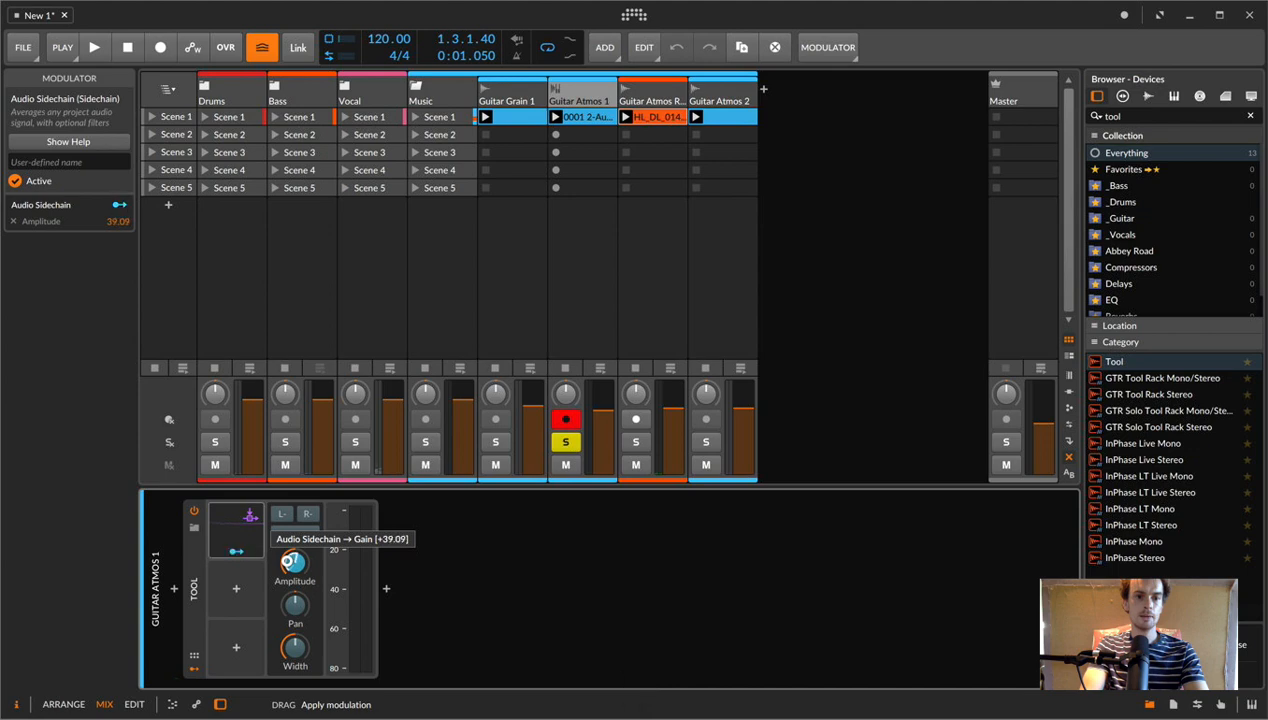
# - Expand the Audio Sidechain modulator and set its source to Guitar Atmos Rhythm (POST) in the Music group
pyautogui.click(256, 528)
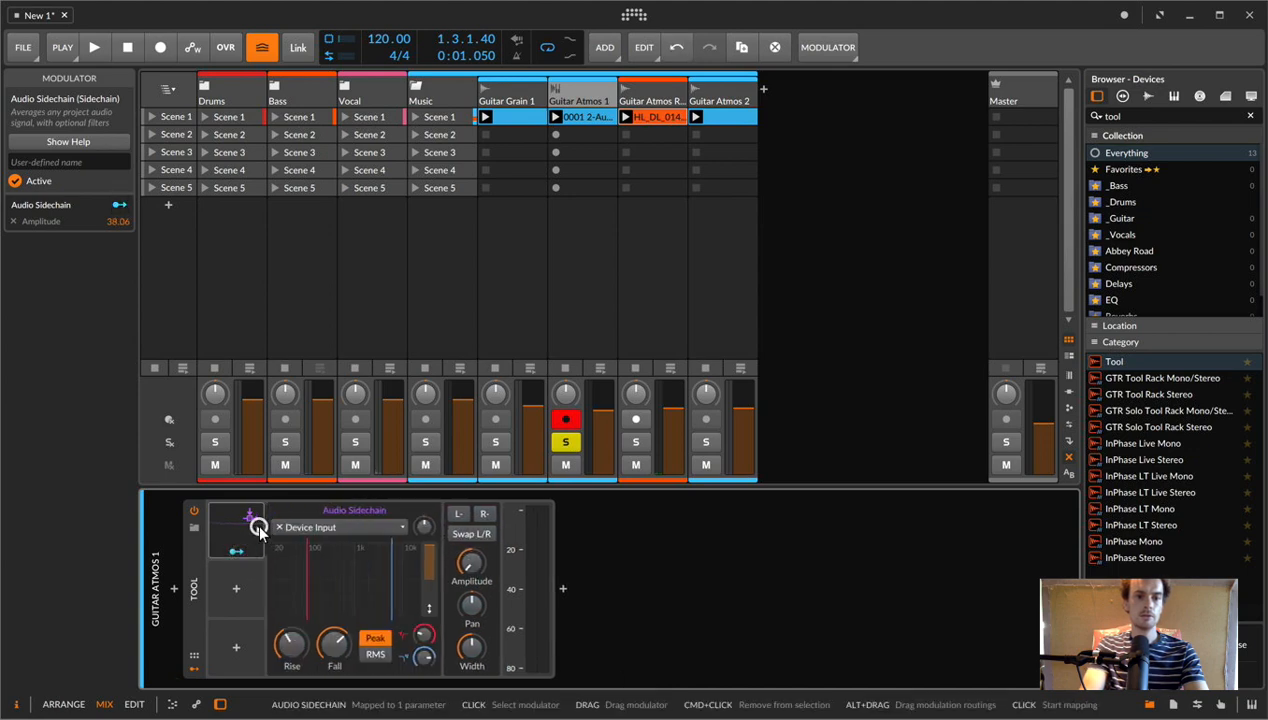
pyautogui.click(322, 528)
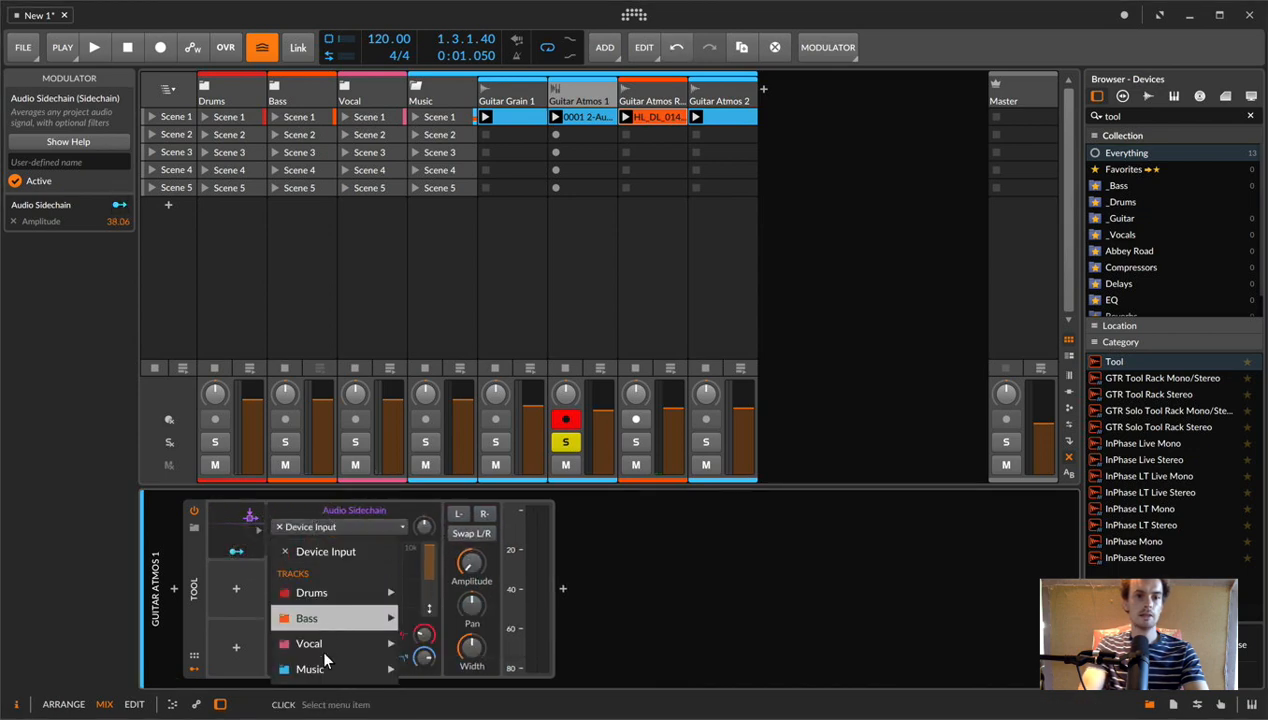
pyautogui.moveTo(372, 676)
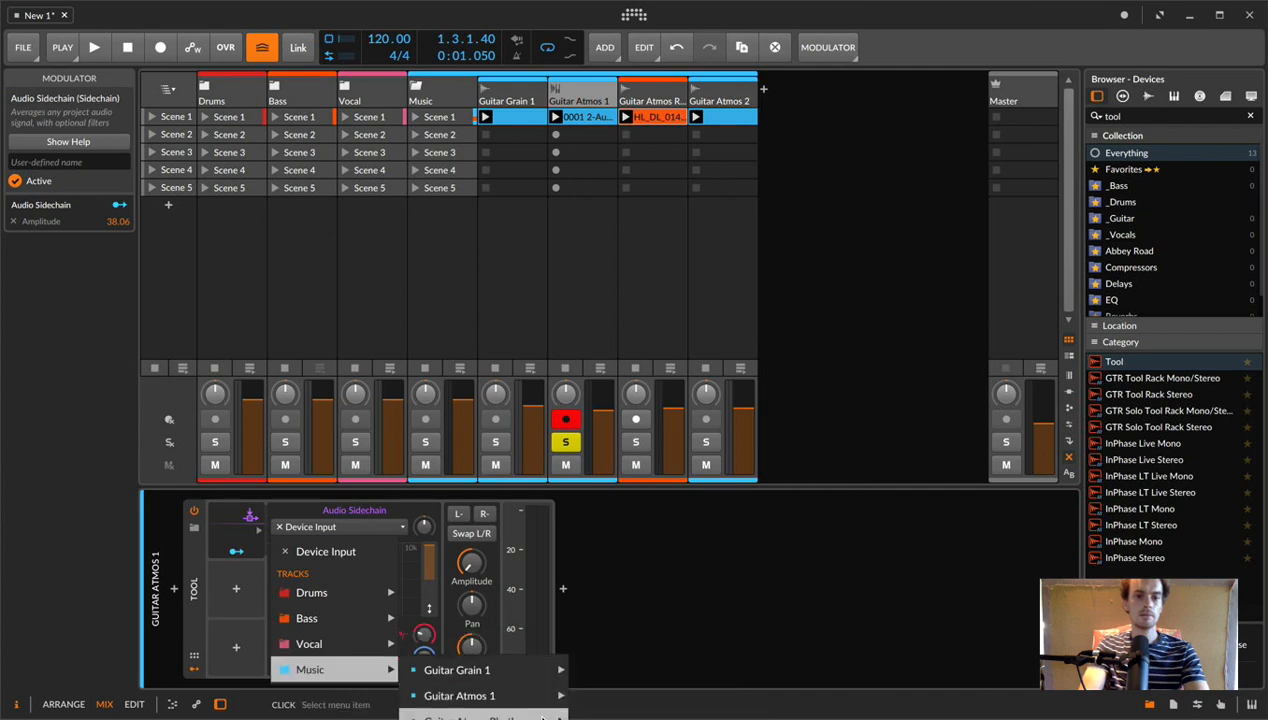
pyautogui.click(770, 506)
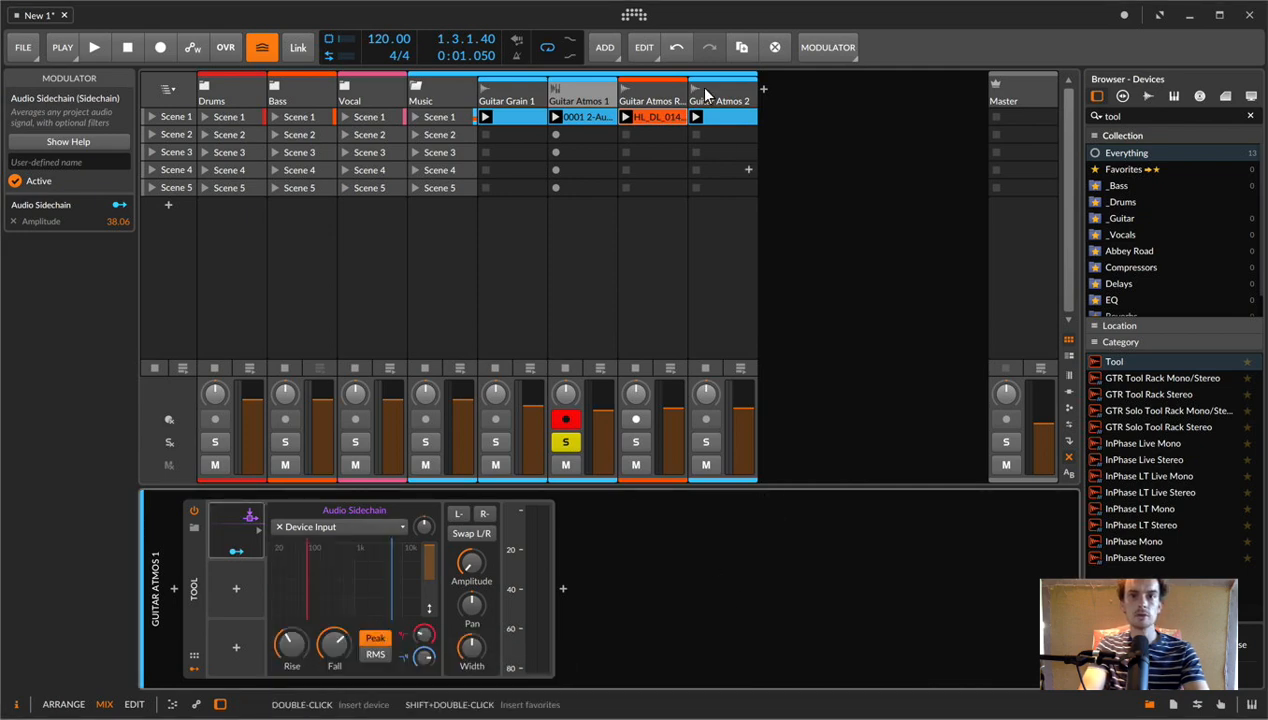
pyautogui.doubleClick(659, 4)
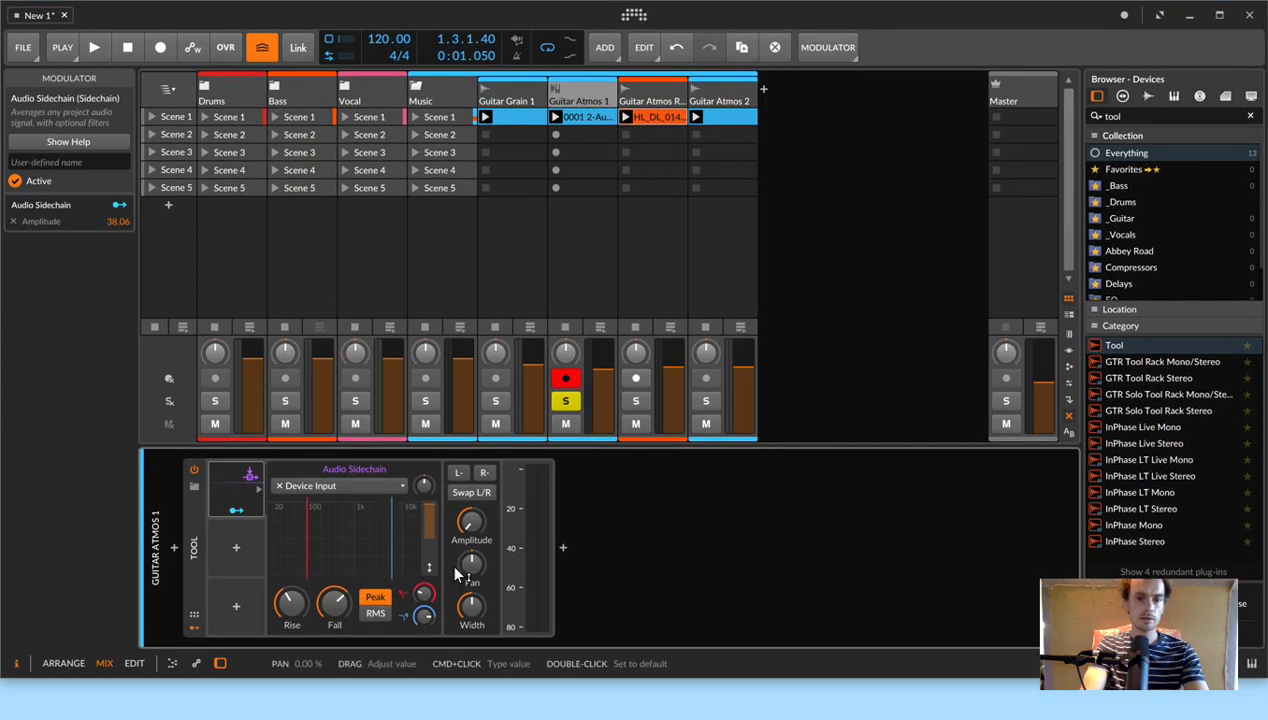
pyautogui.click(350, 486)
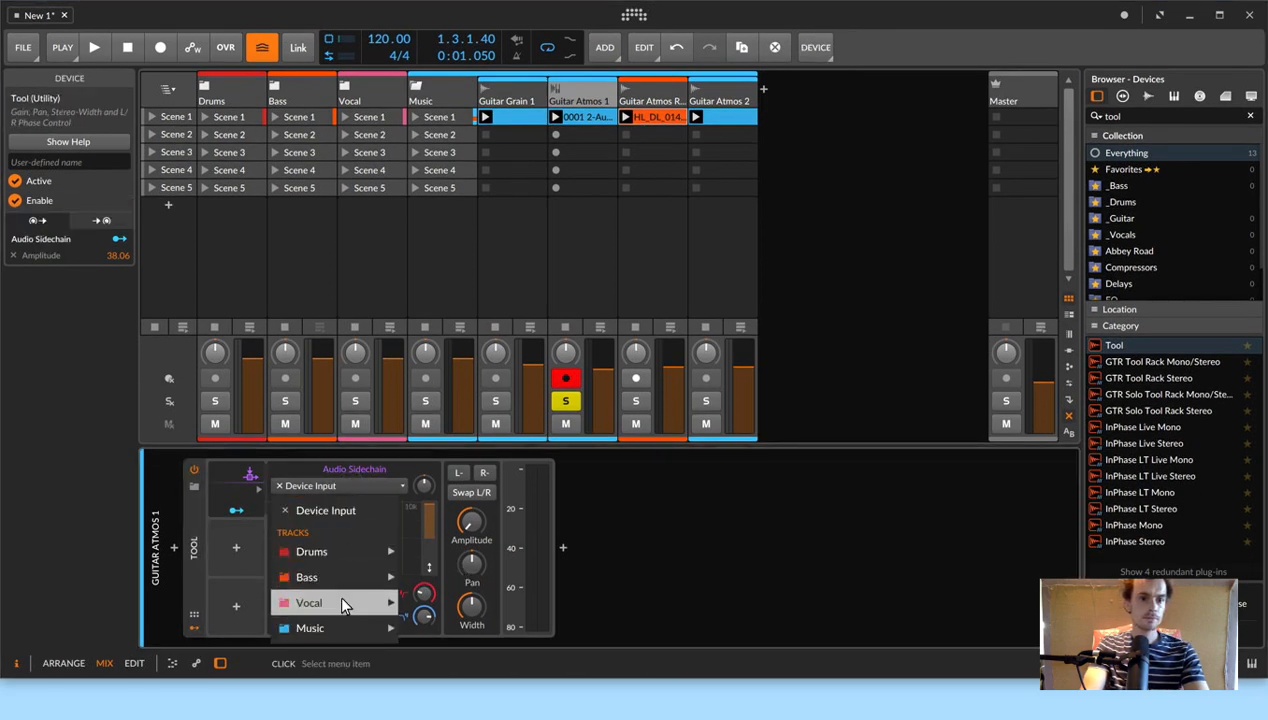
pyautogui.moveTo(340, 628)
pyautogui.moveTo(540, 686)
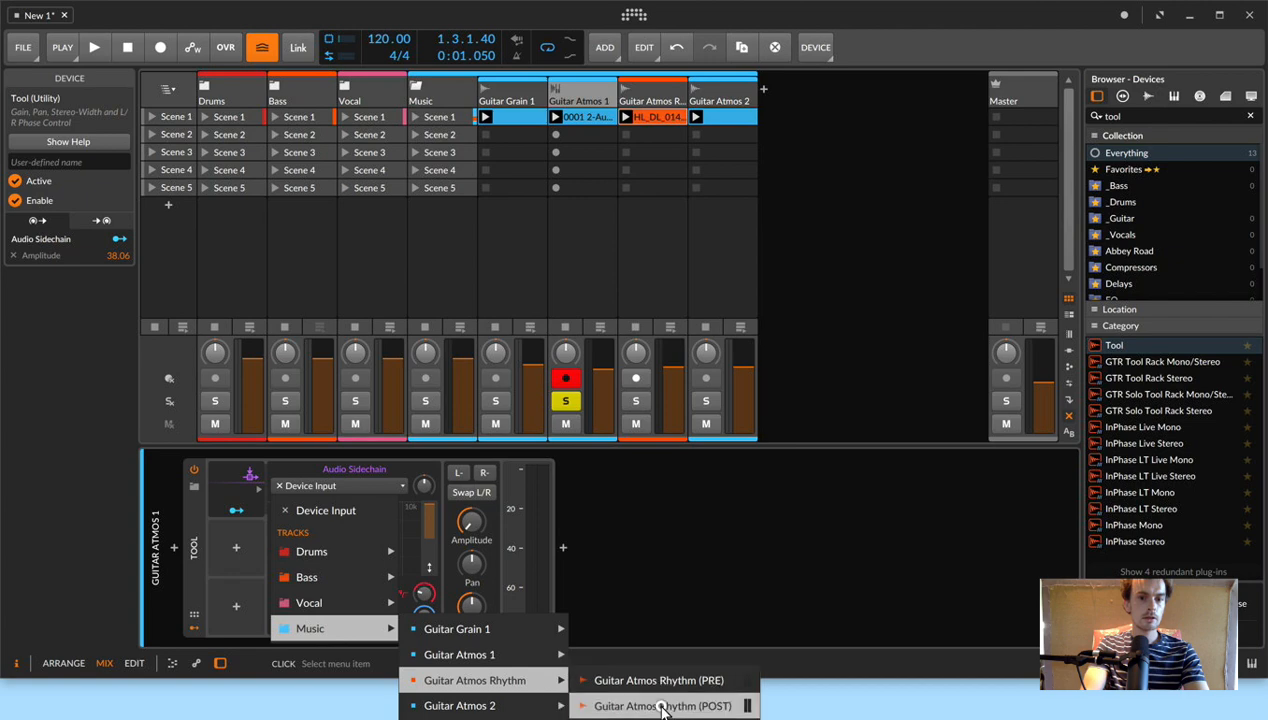
pyautogui.click(660, 705)
pyautogui.moveTo(683, 677); pyautogui.dragTo(684, 715)
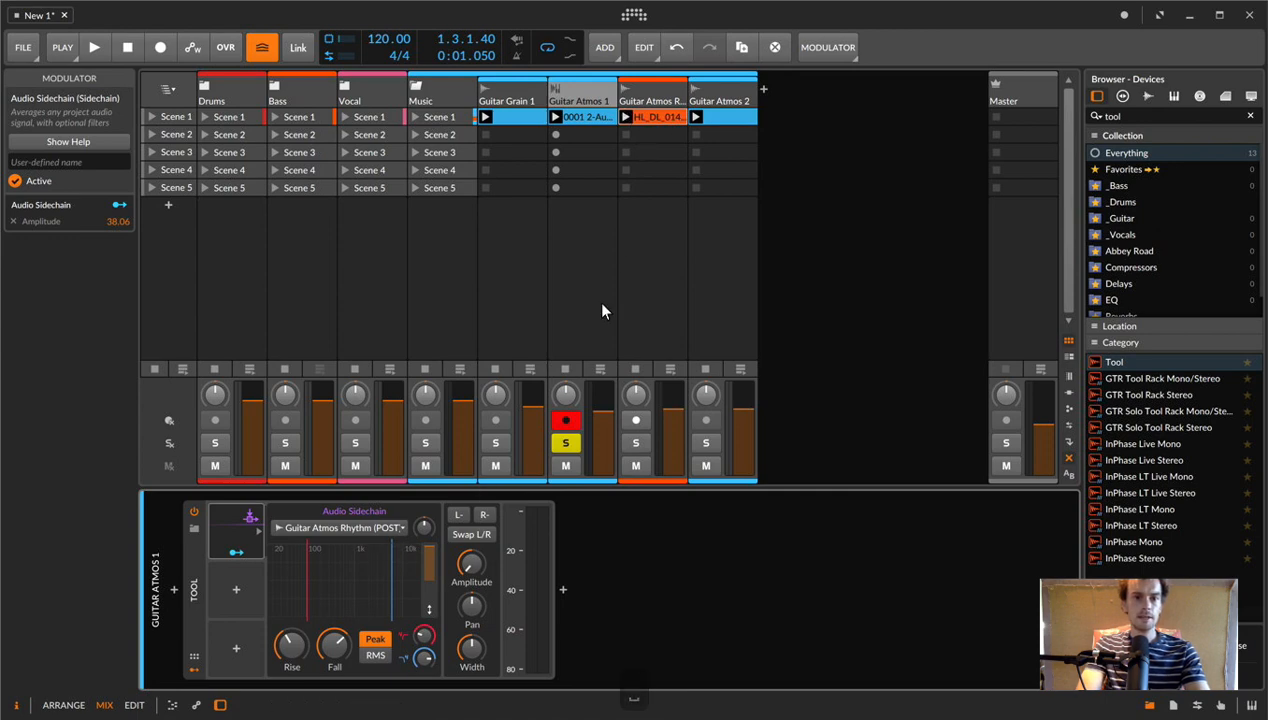
# - Raise the Audio Sidechain's input gain and shorten its Rise and Fall times during playback
pyautogui.press('space')
pyautogui.moveTo(427, 526); pyautogui.dragTo(427, 521)
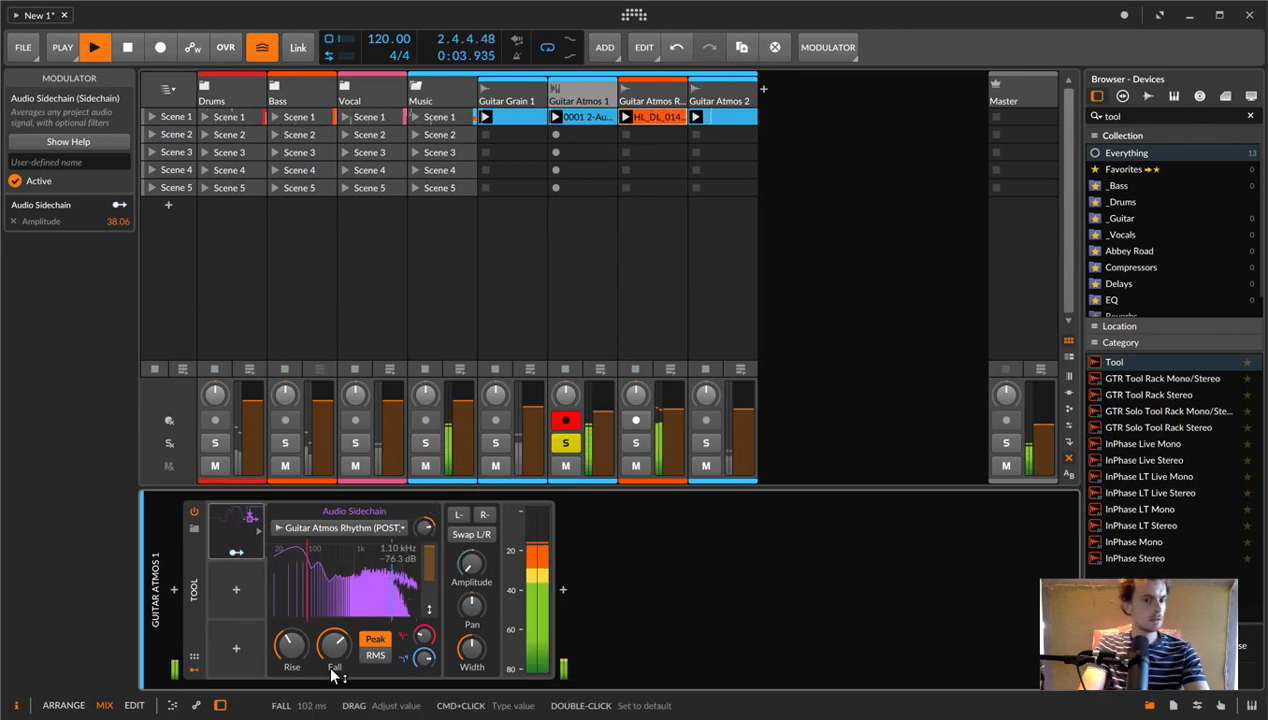
pyautogui.moveTo(284, 675); pyautogui.dragTo(272, 711)
pyautogui.moveTo(286, 646); pyautogui.dragTo(333, 643)
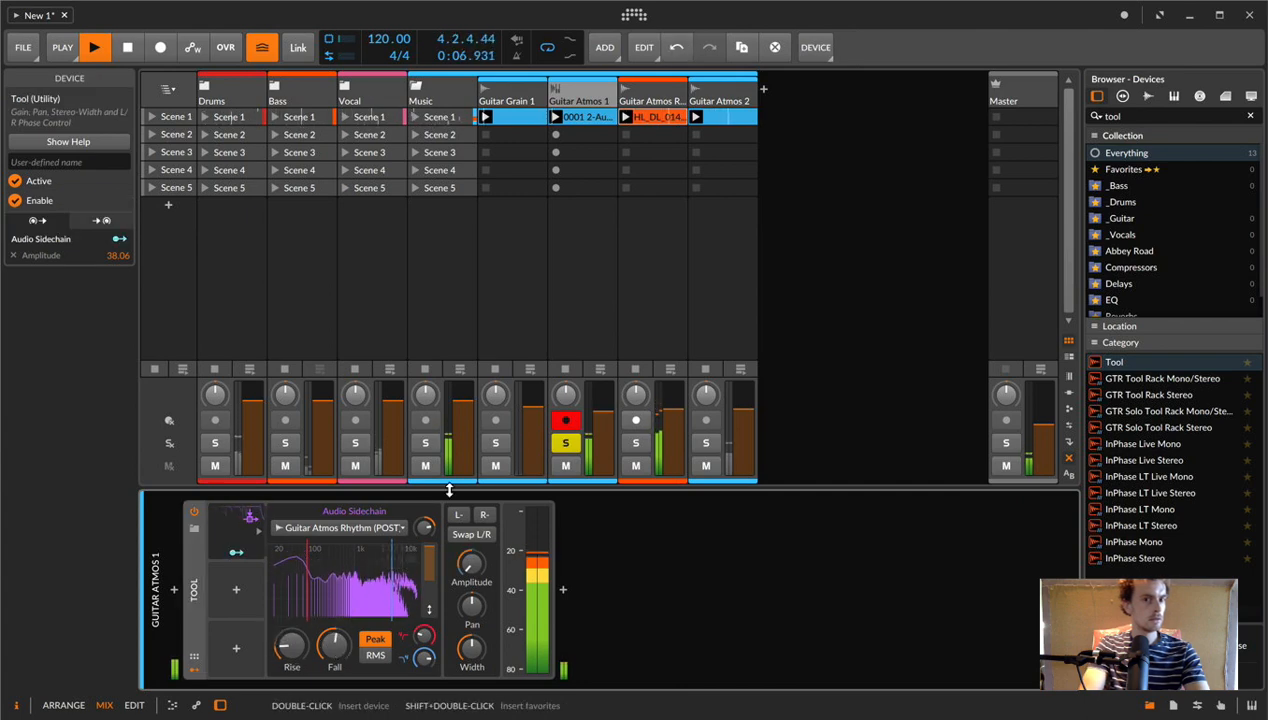
# - Route Guitar Atmos Rhythm's output to Master, solo the track and restart playback to hear the loop
pyautogui.click(640, 107)
pyautogui.click(62, 215)
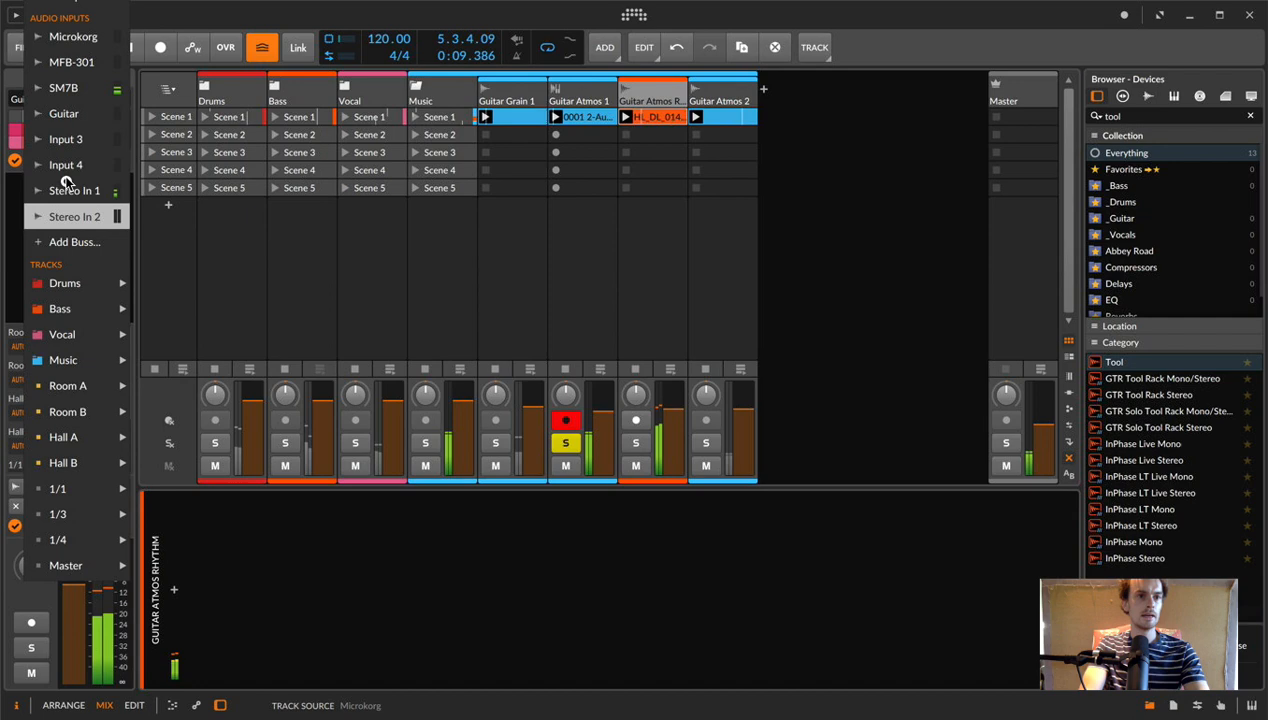
pyautogui.click(435, 583)
pyautogui.click(45, 507)
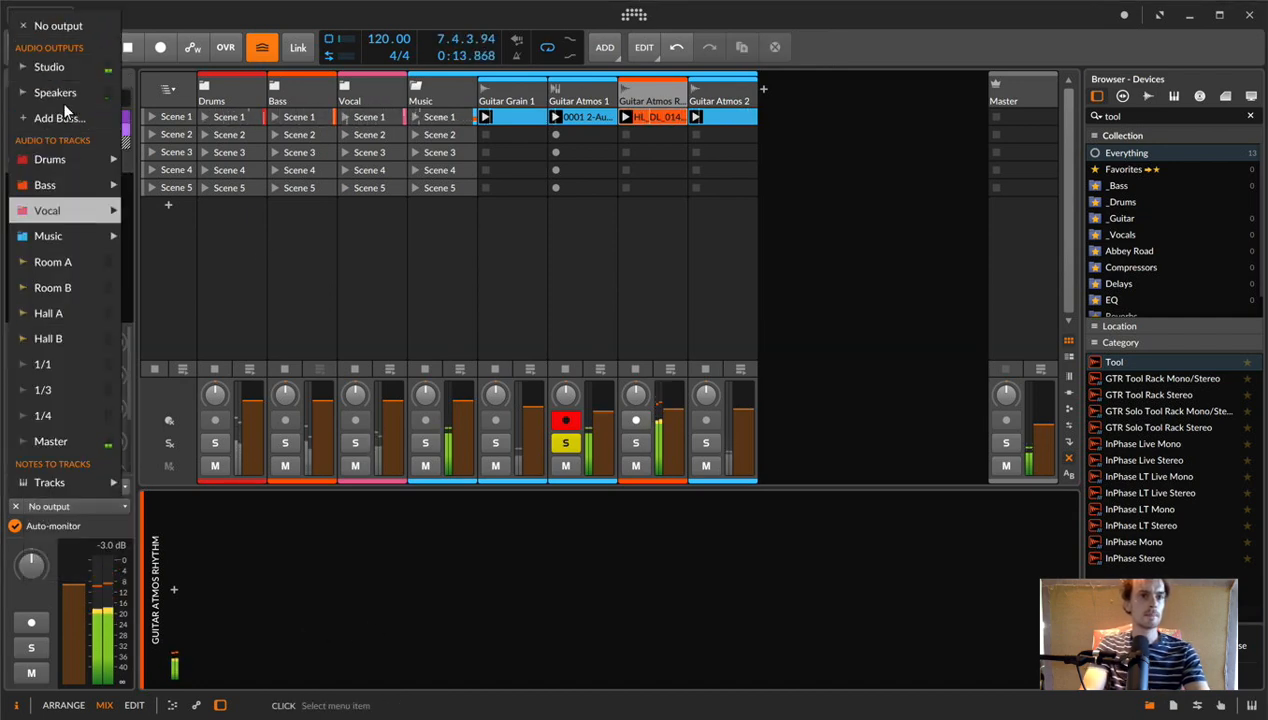
pyautogui.click(63, 443)
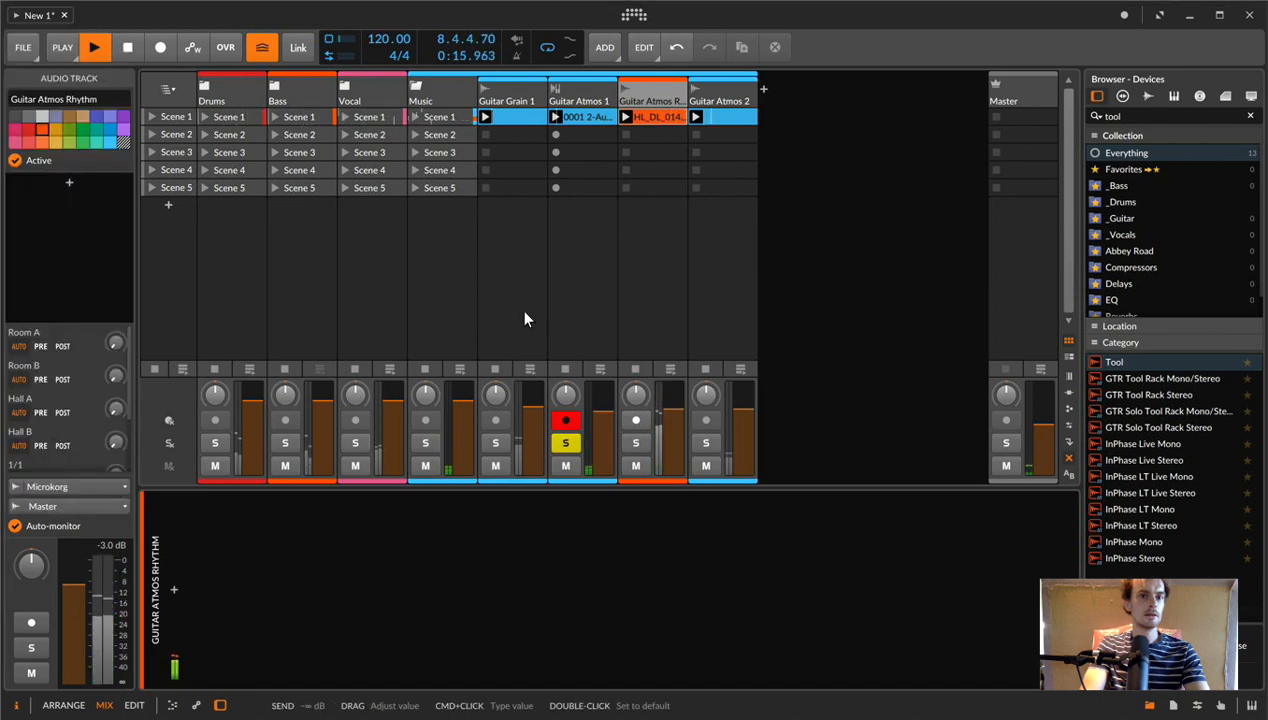
pyautogui.click(635, 442)
pyautogui.press('space')
pyautogui.press('space')
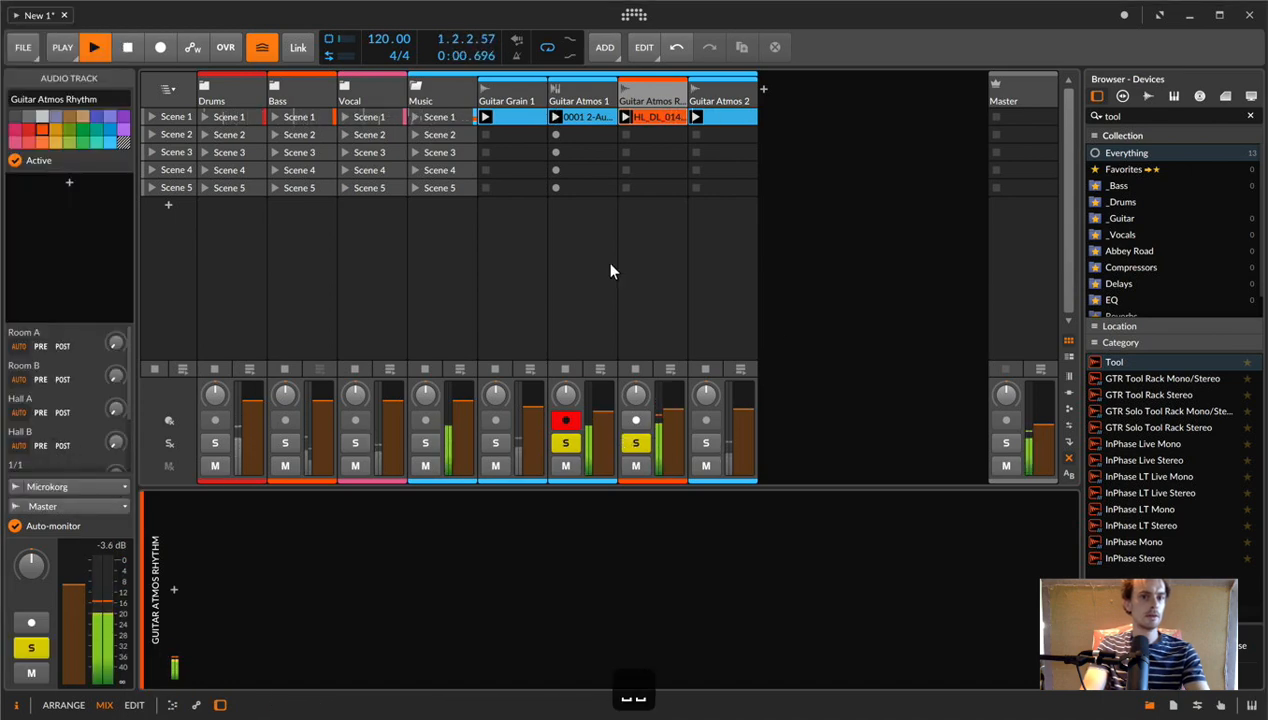
# - Stop playback, undo Guitar Atmos Rhythm's output change and review its output routing options
pyautogui.press('space')
pyautogui.press('super+z')
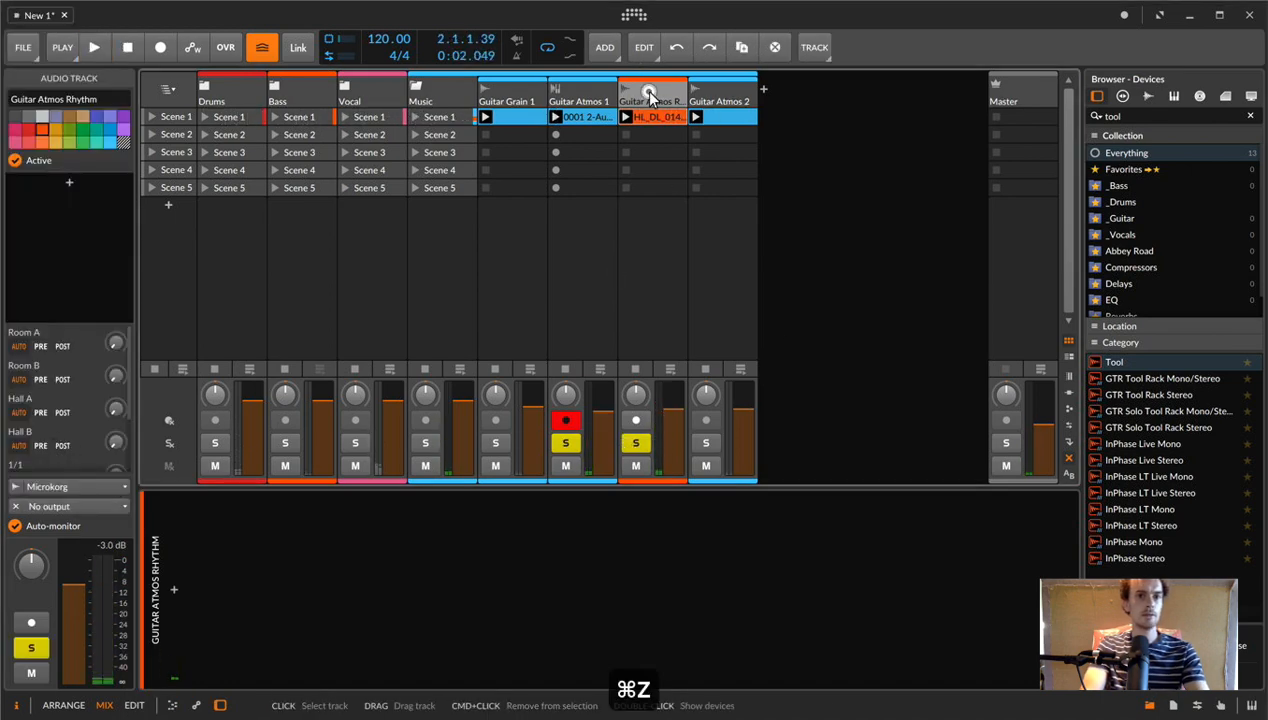
pyautogui.click(645, 93)
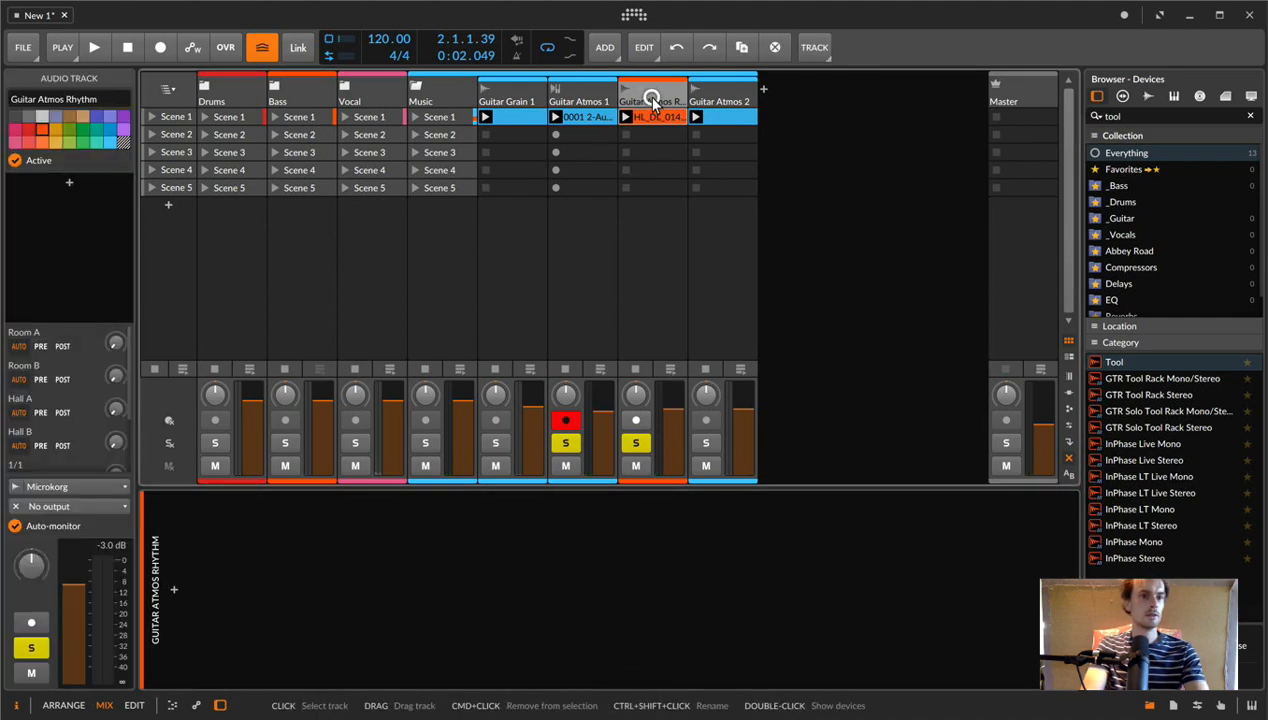
pyautogui.click(76, 501)
pyautogui.click(490, 535)
# - Set the Audio Sidechain's low cut on Guitar Atmos 1 to about 2.03 kHz during playback and fine-tune its Fall time
pyautogui.press('space')
pyautogui.click(567, 93)
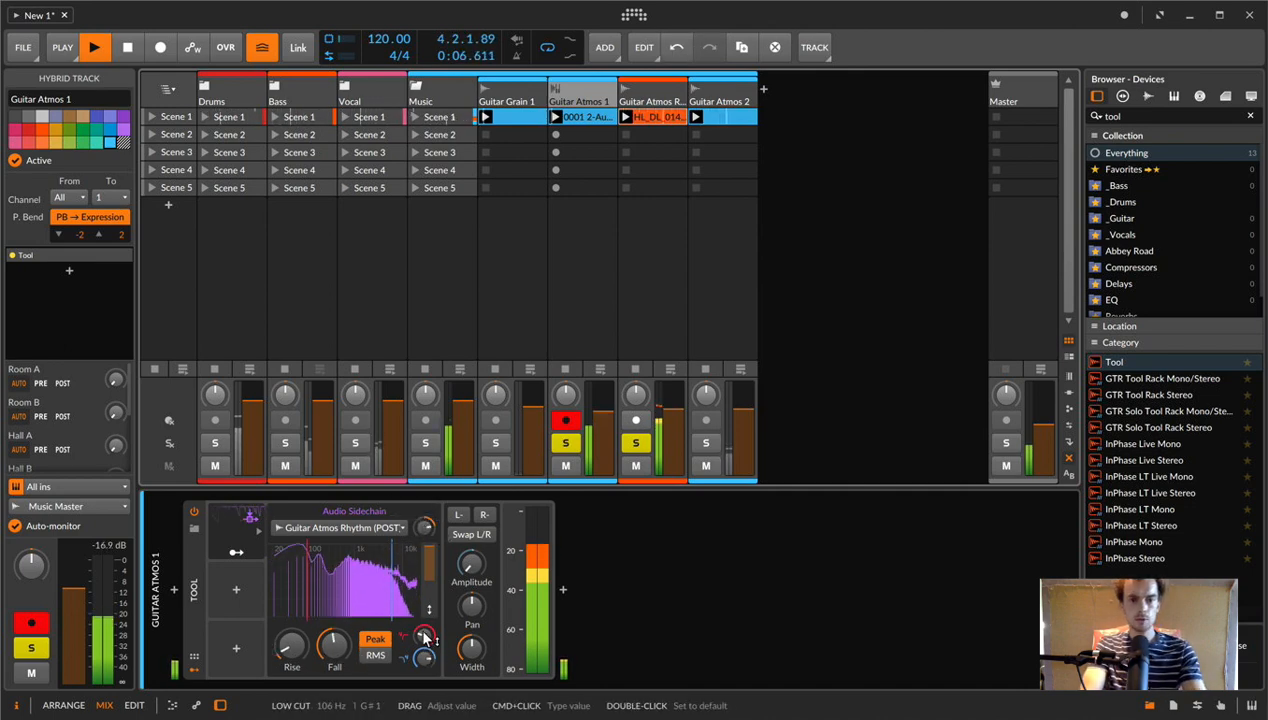
pyautogui.moveTo(426, 637); pyautogui.dragTo(424, 631)
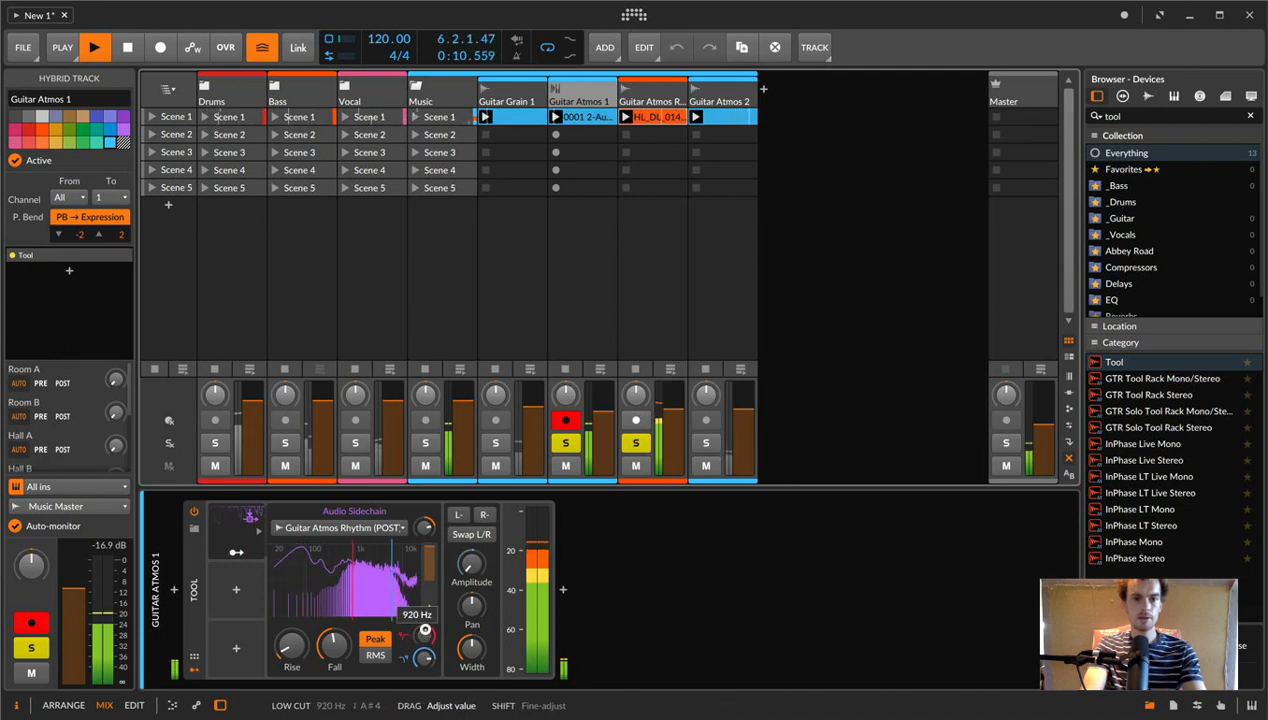
pyautogui.moveTo(425, 630); pyautogui.dragTo(425, 629)
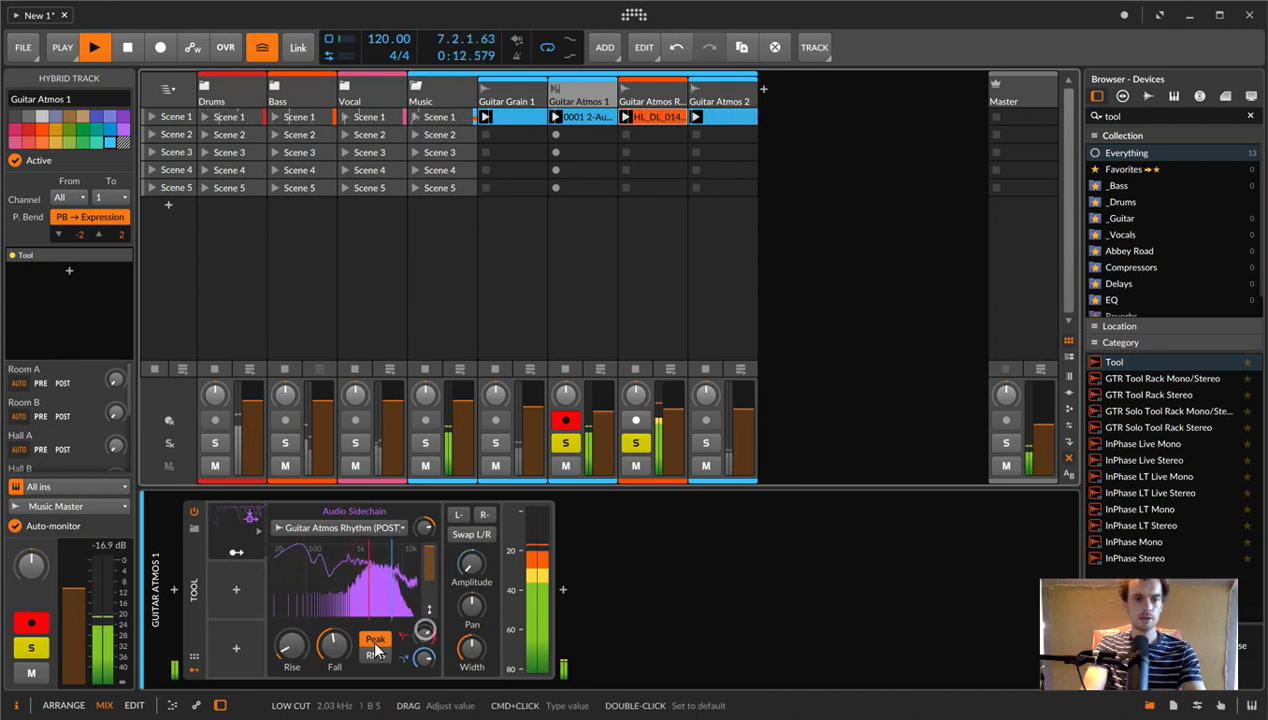
pyautogui.moveTo(331, 646); pyautogui.dragTo(331, 645)
# - Unsolo Guitar Atmos 1 and Guitar Atmos Rhythm, lower Guitar Atmos 1's volume in the full mix and stop playback
pyautogui.click(566, 443)
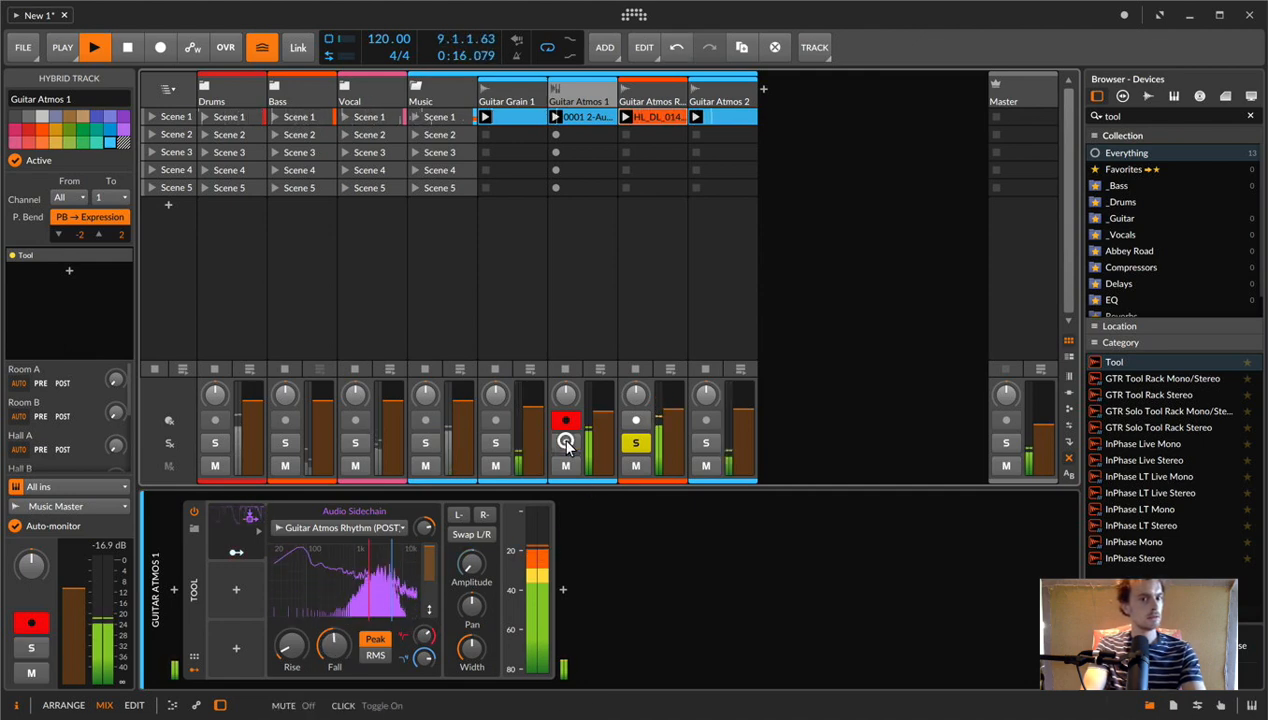
pyautogui.click(636, 443)
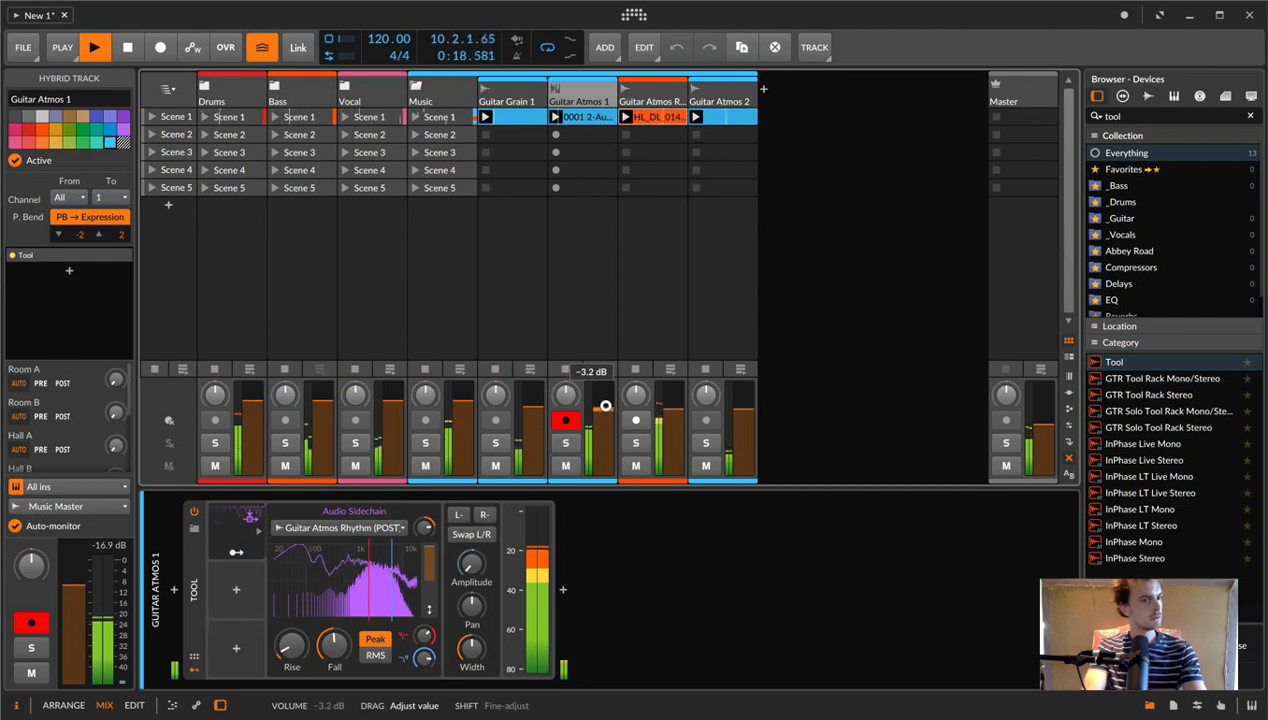
pyautogui.moveTo(605, 405); pyautogui.dragTo(603, 415)
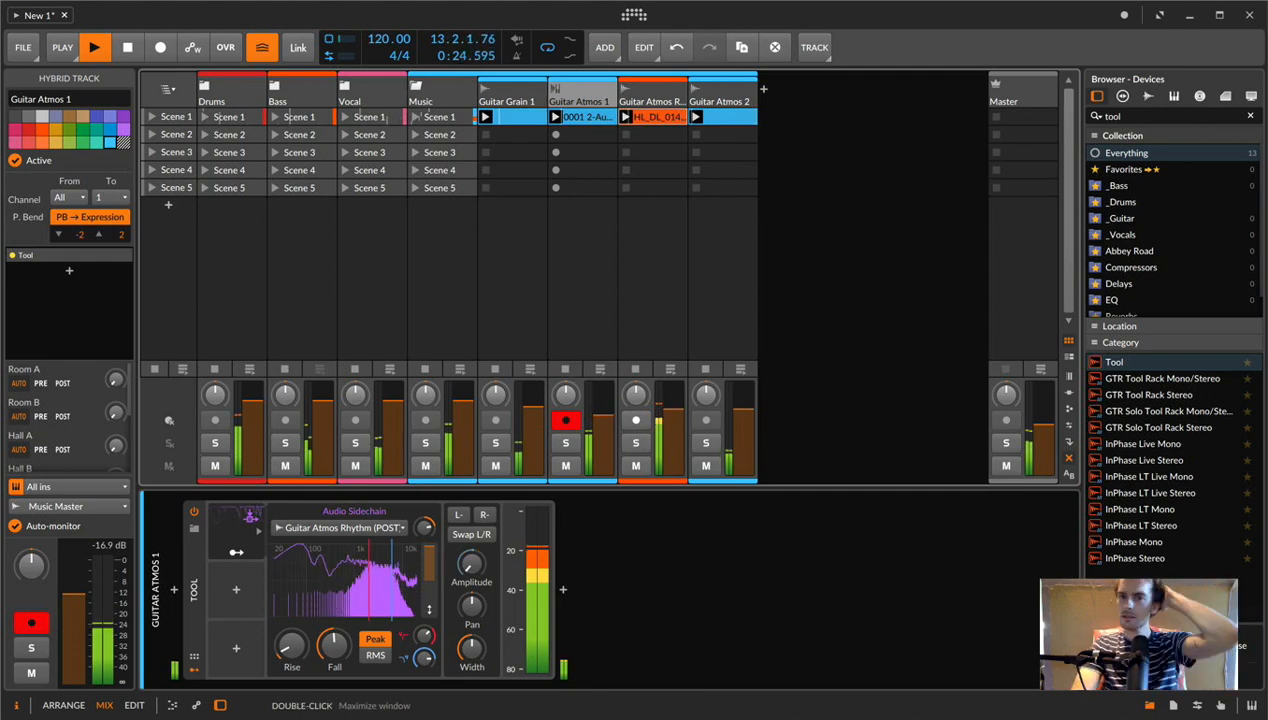
pyautogui.click(646, 97)
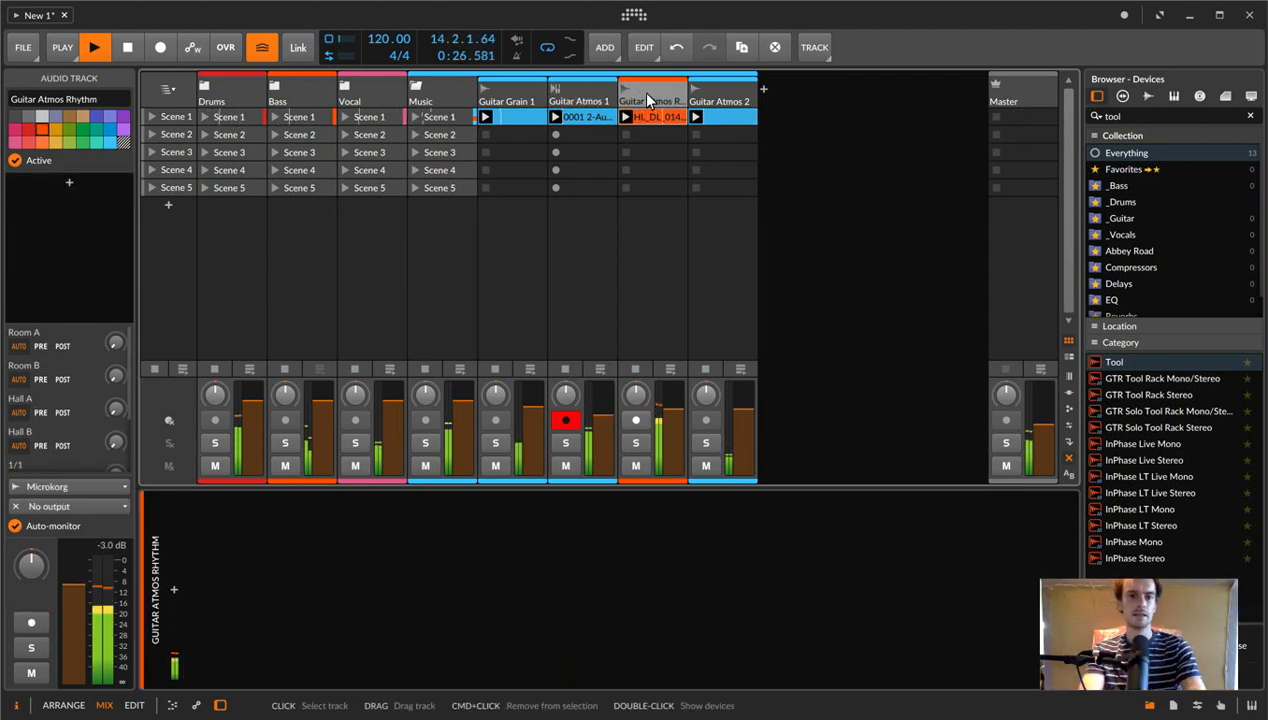
pyautogui.press('0')
pyautogui.press('super+z')
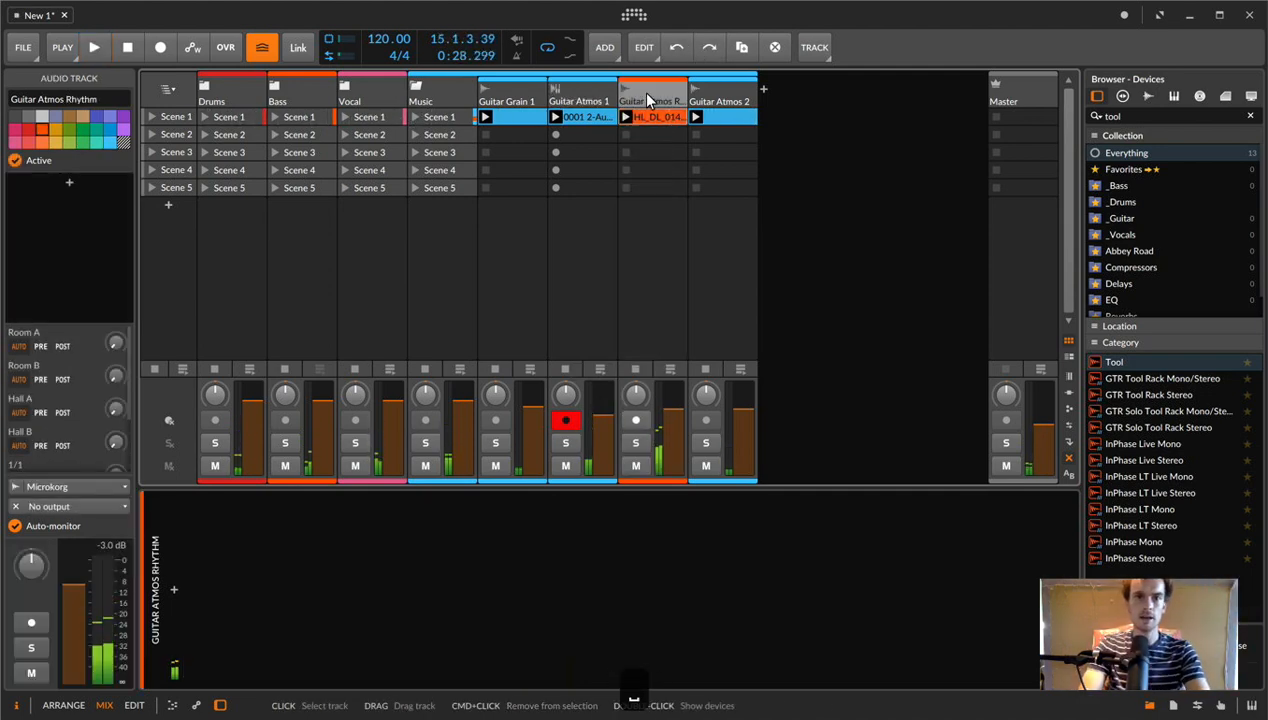
# - Bounce the Scene 1 clip on Guitar Atmos 1 in place
pyautogui.click(570, 96)
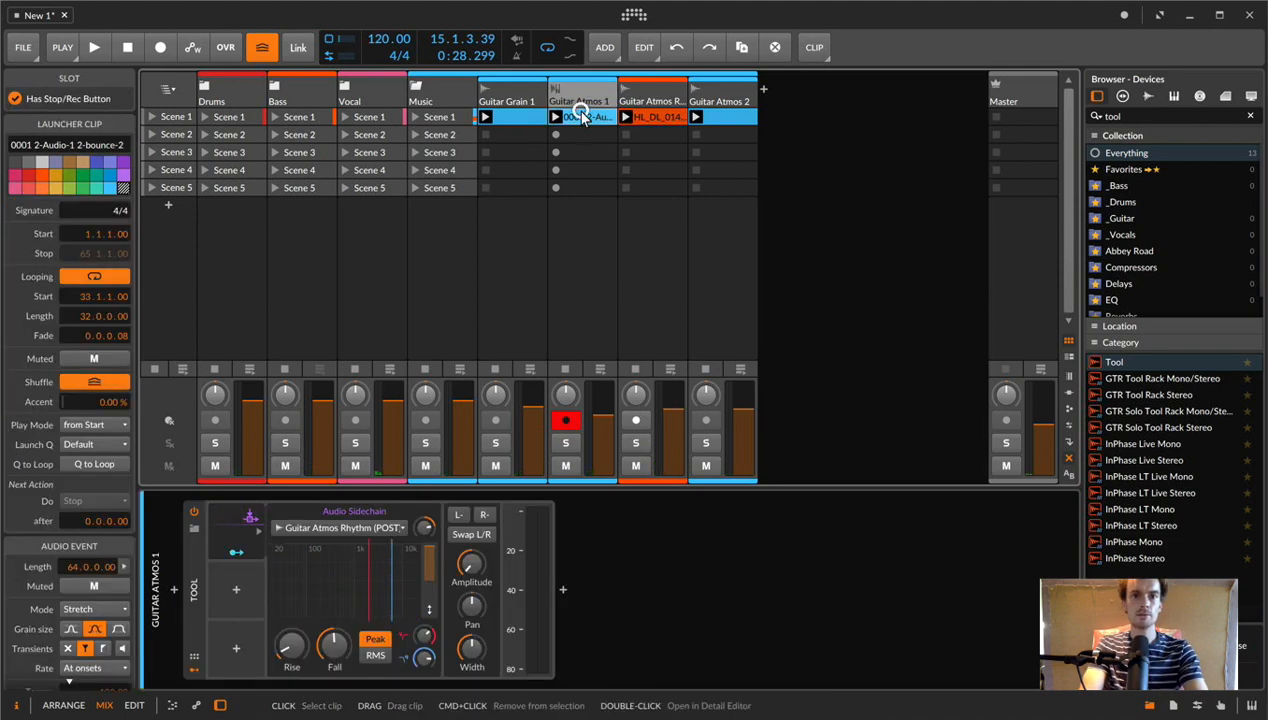
pyautogui.click(580, 118)
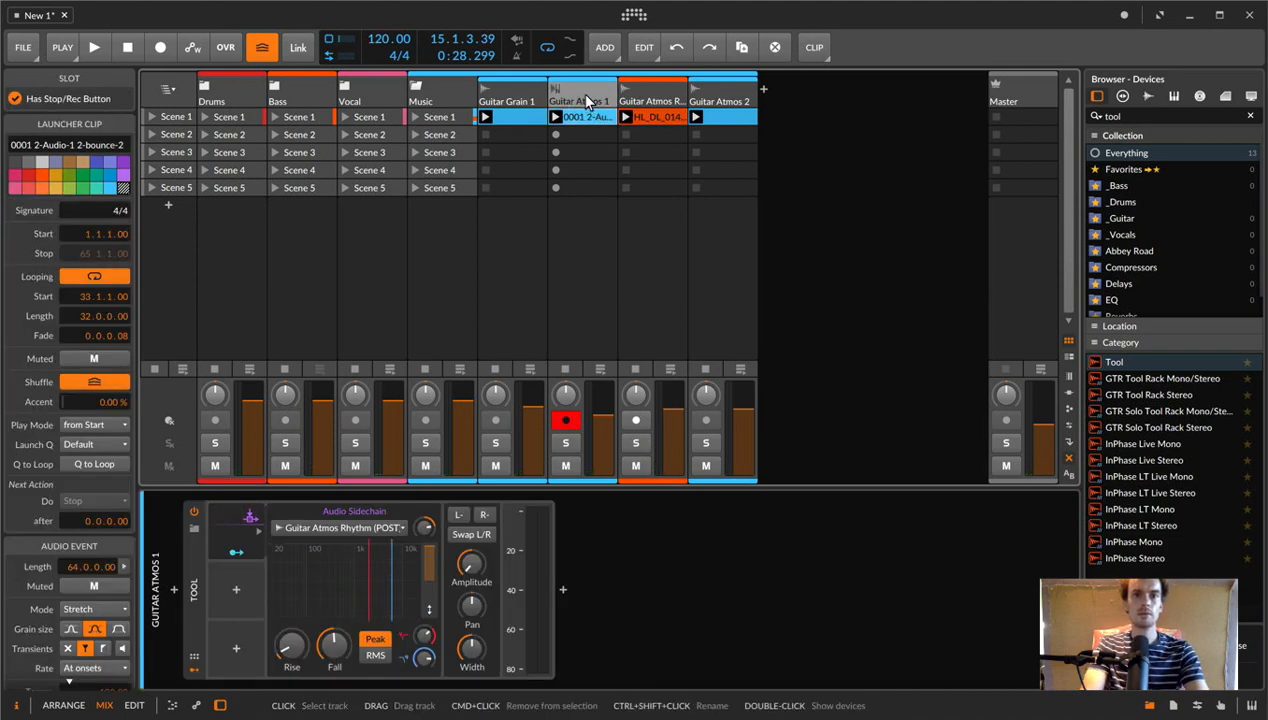
pyautogui.press('super+t')
pyautogui.press('super+z')
pyautogui.rightClick(587, 117)
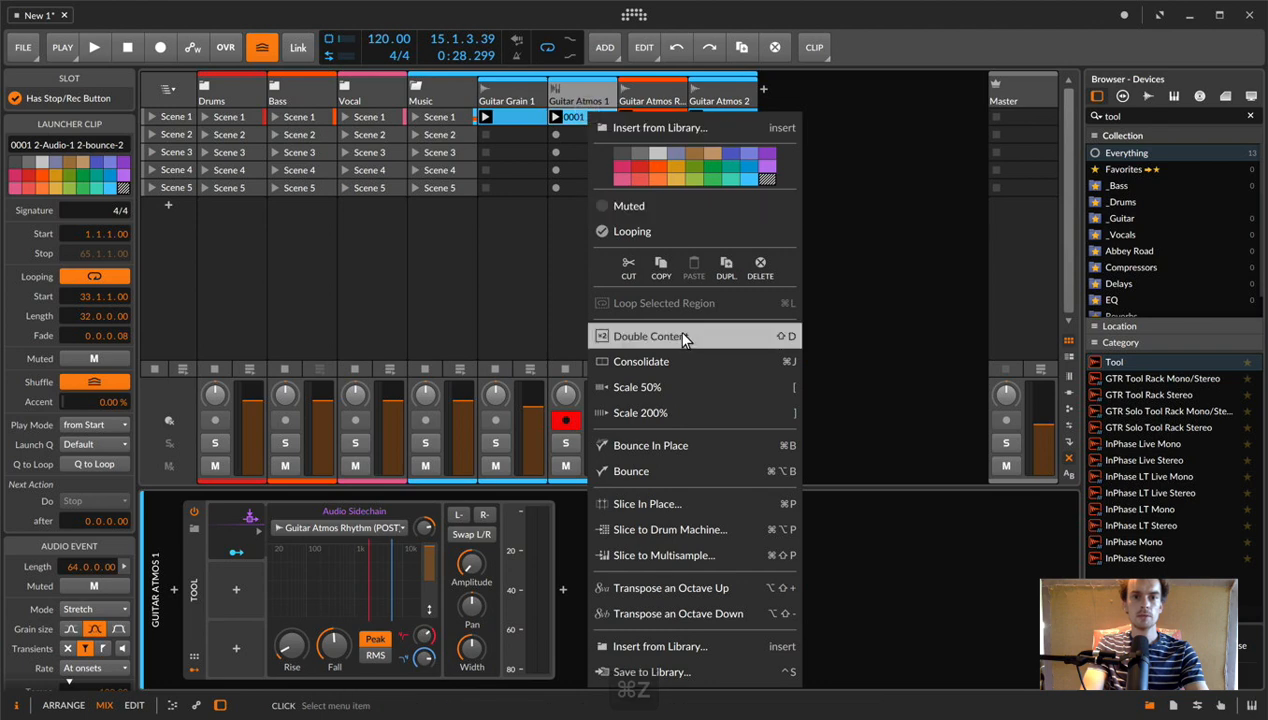
pyautogui.click(652, 445)
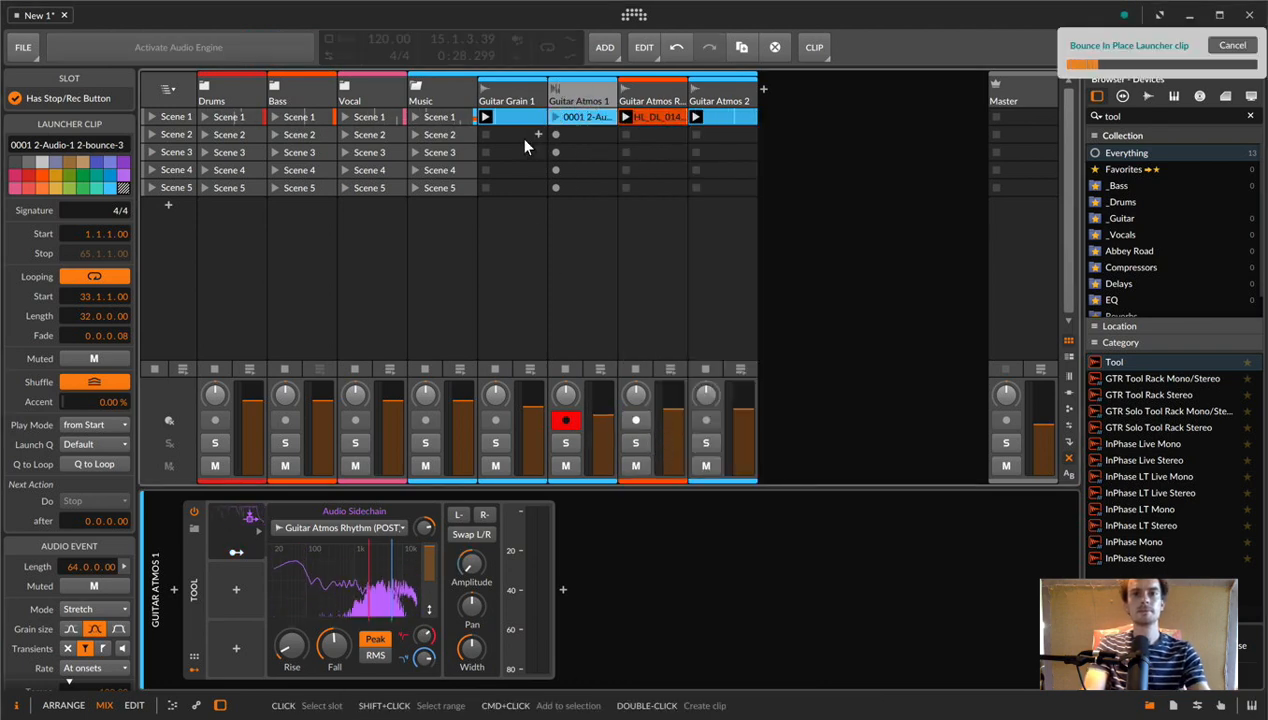
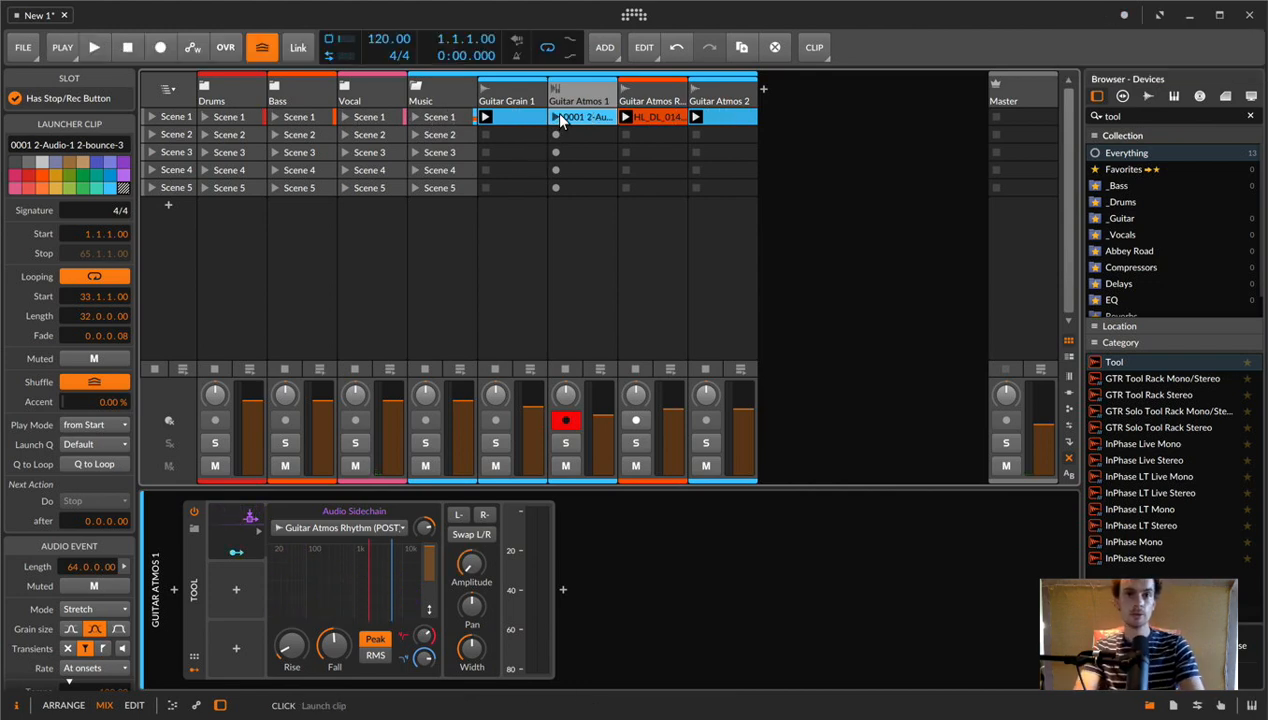
# - Audition the bounced Scene 1 clip on Guitar Atmos 1, stop playback and add a record-armed audio track between it and Guitar Atmos Rhythm
pyautogui.click(557, 118)
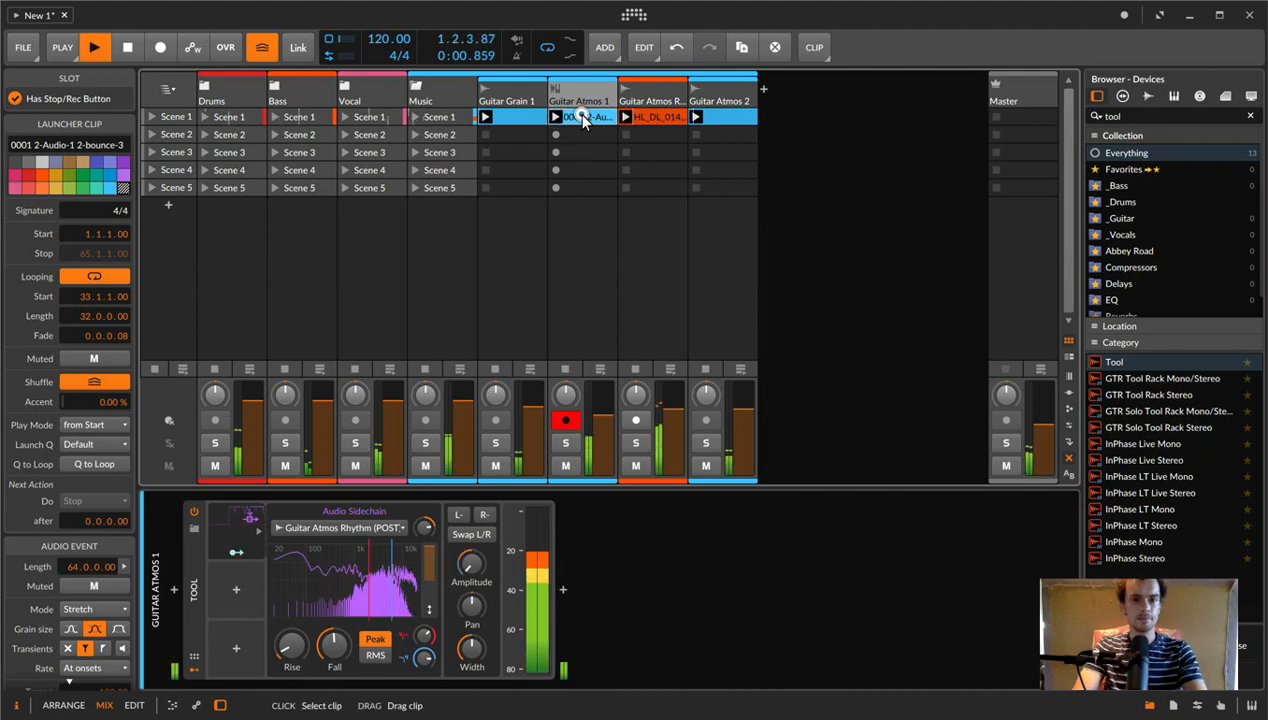
pyautogui.click(575, 117)
pyautogui.click(584, 100)
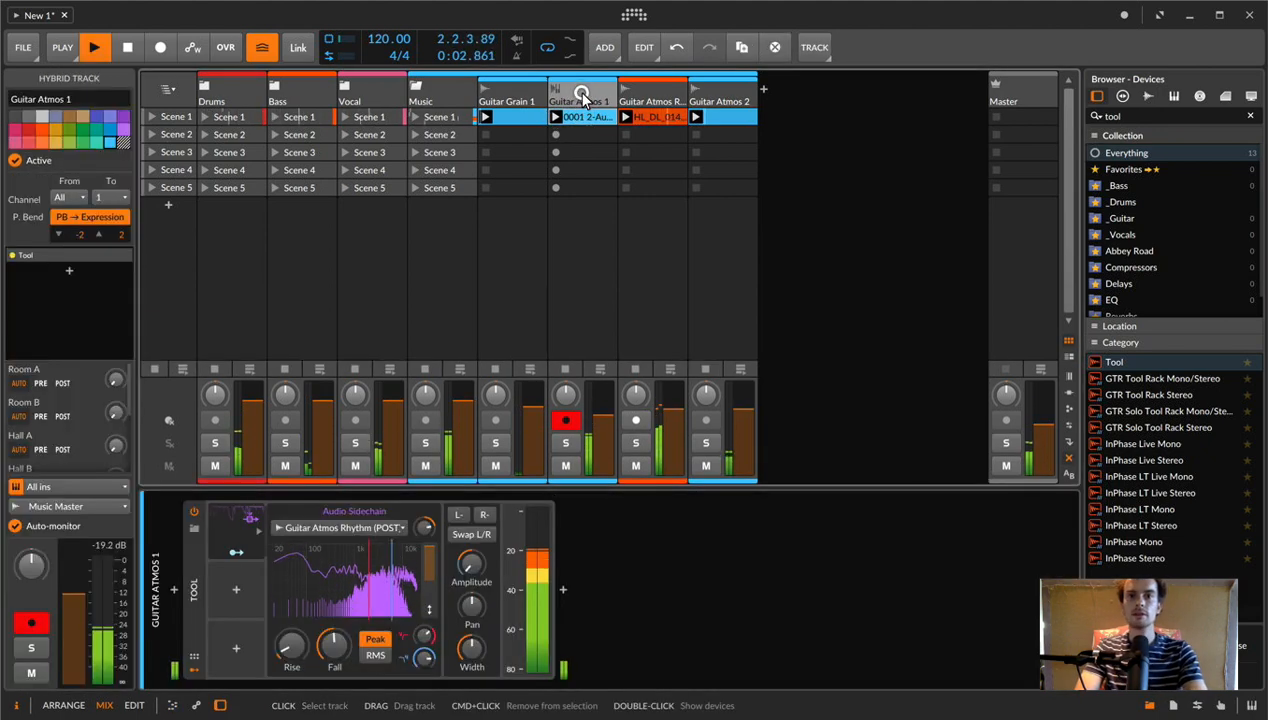
pyautogui.click(648, 97)
pyautogui.press('super+t')
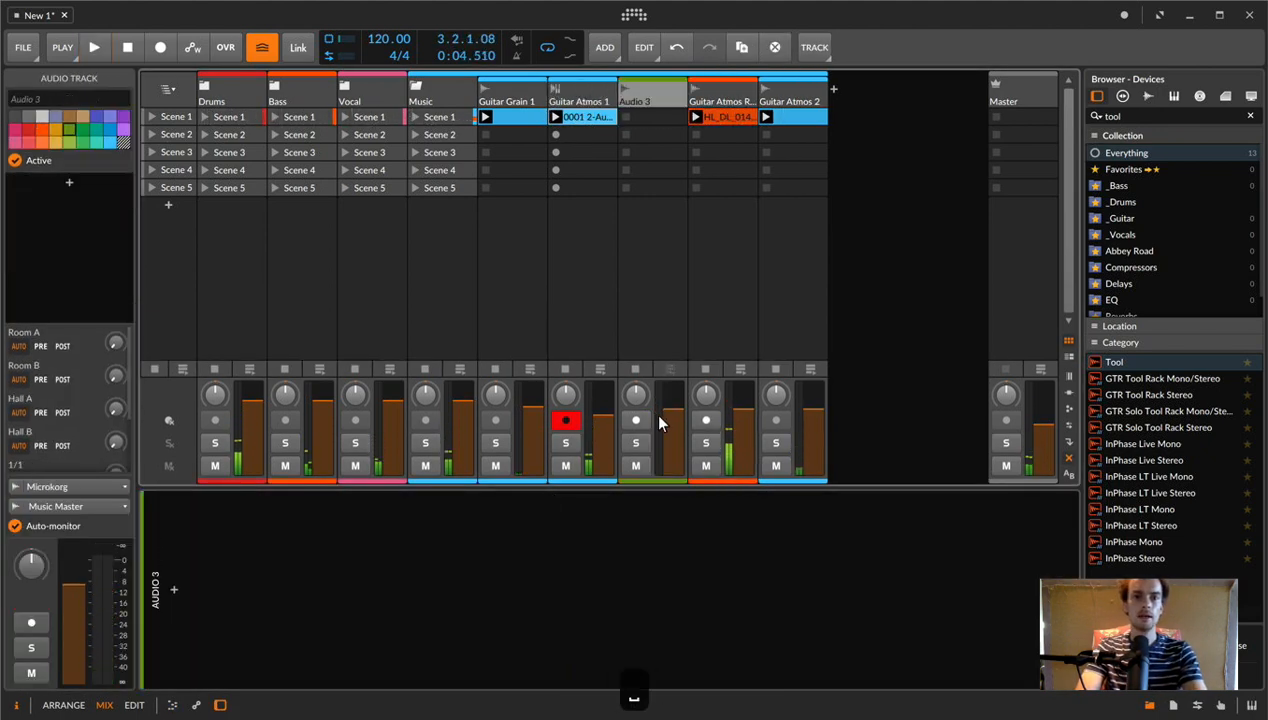
pyautogui.click(635, 420)
pyautogui.click(617, 84)
pyautogui.click(642, 80)
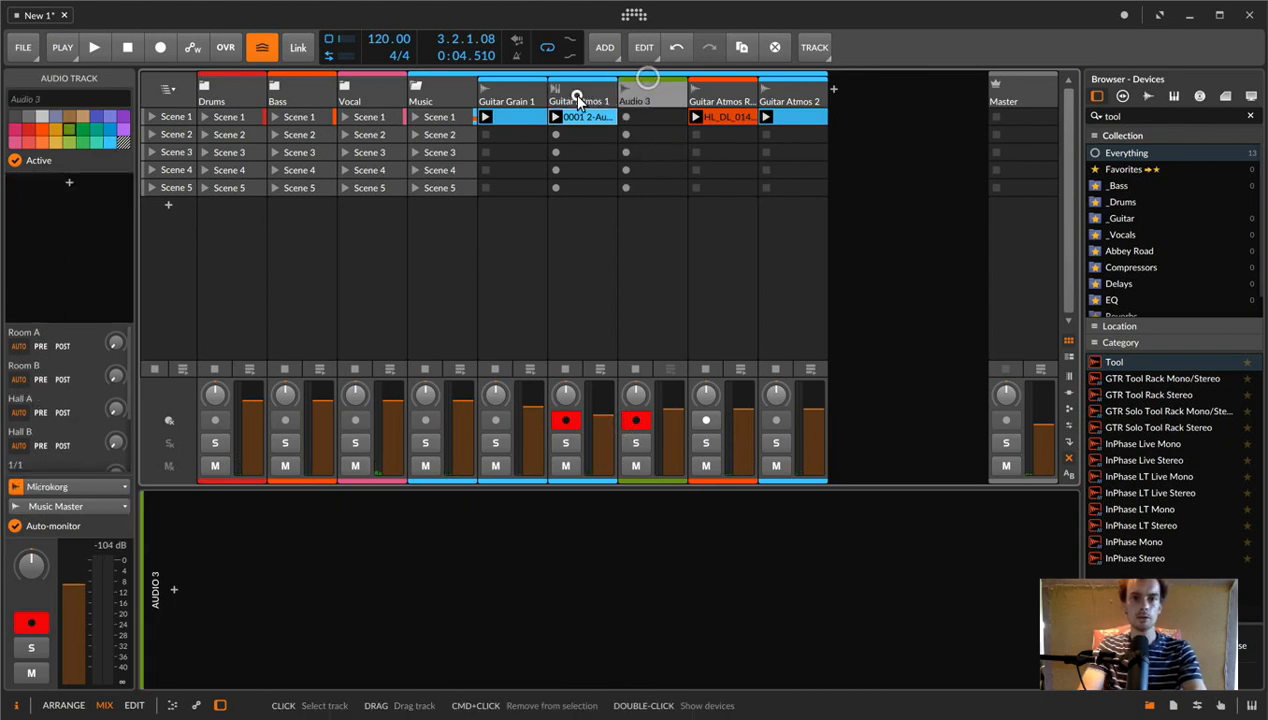
# - Insert a Filter device after the Tool device on Guitar Atmos 1
pyautogui.click(580, 93)
pyautogui.click(560, 583)
pyautogui.write('fil')
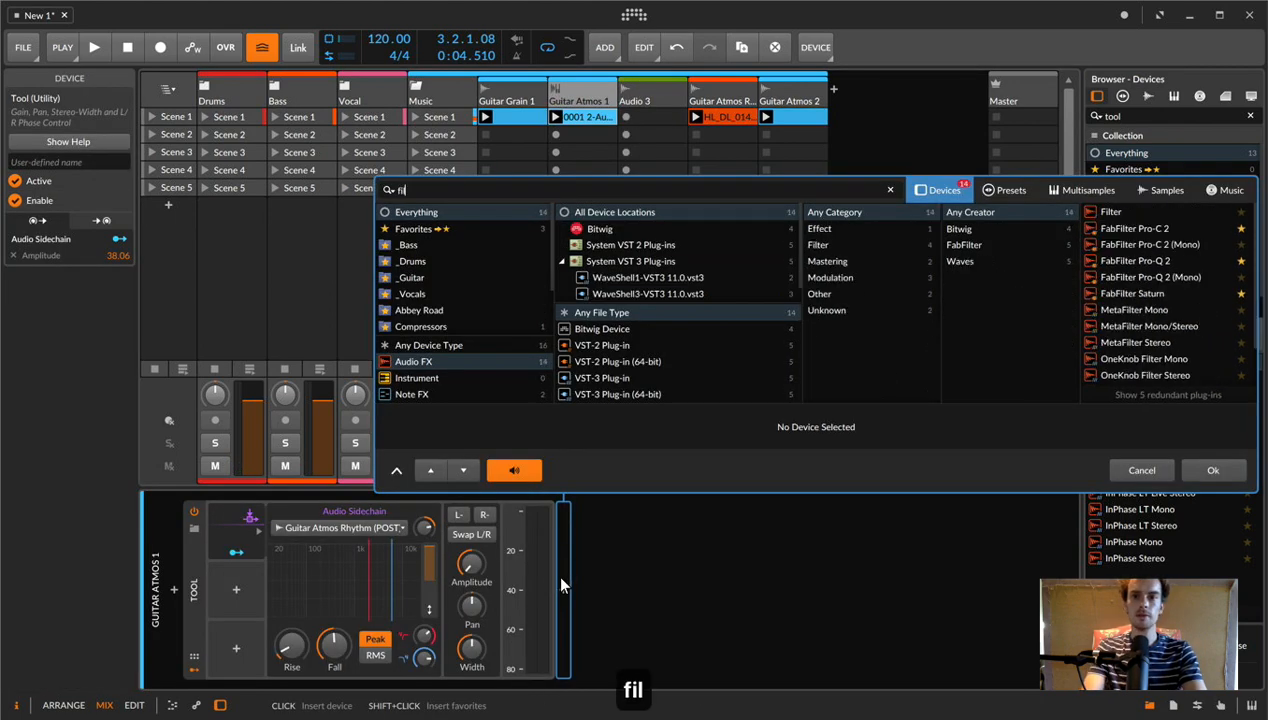
pyautogui.press('Down')
pyautogui.press('Return')
# - Add an Audio Sidechain modulator to the Filter device on Guitar Atmos 1
pyautogui.click(608, 530)
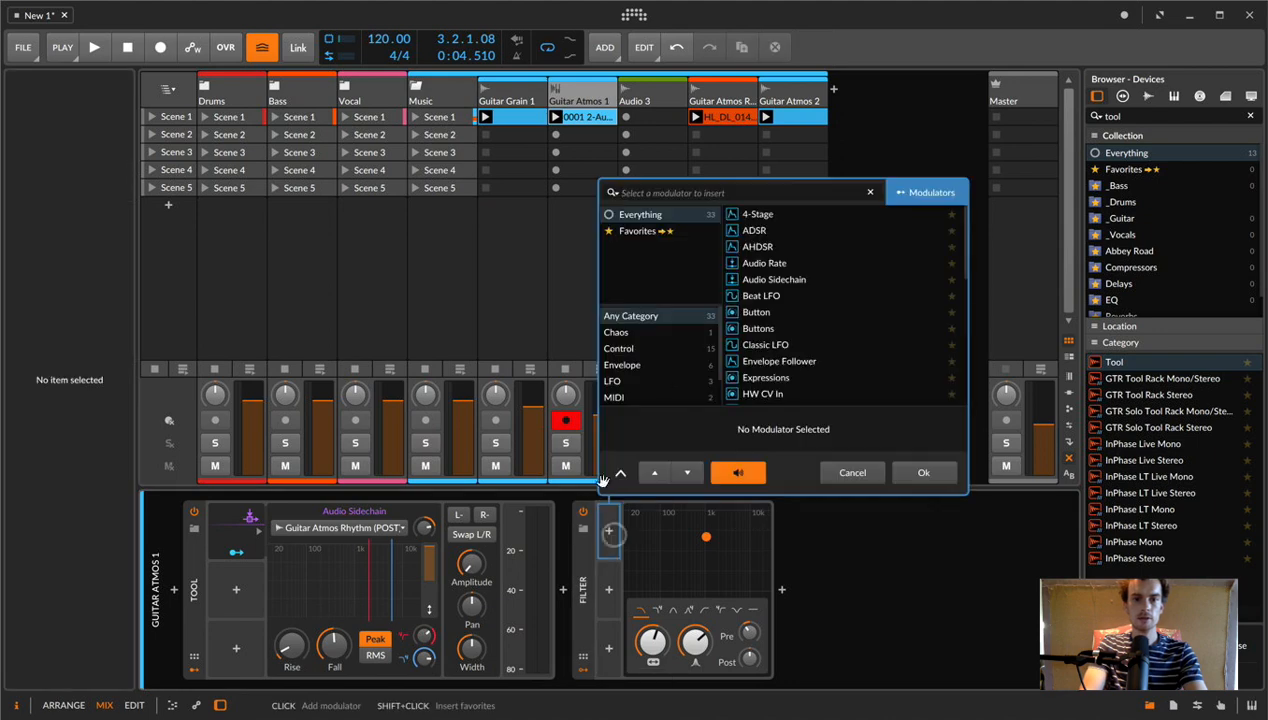
pyautogui.write('s')
pyautogui.press('Down')
pyautogui.press('Down')
pyautogui.press('Down')
pyautogui.press('Down')
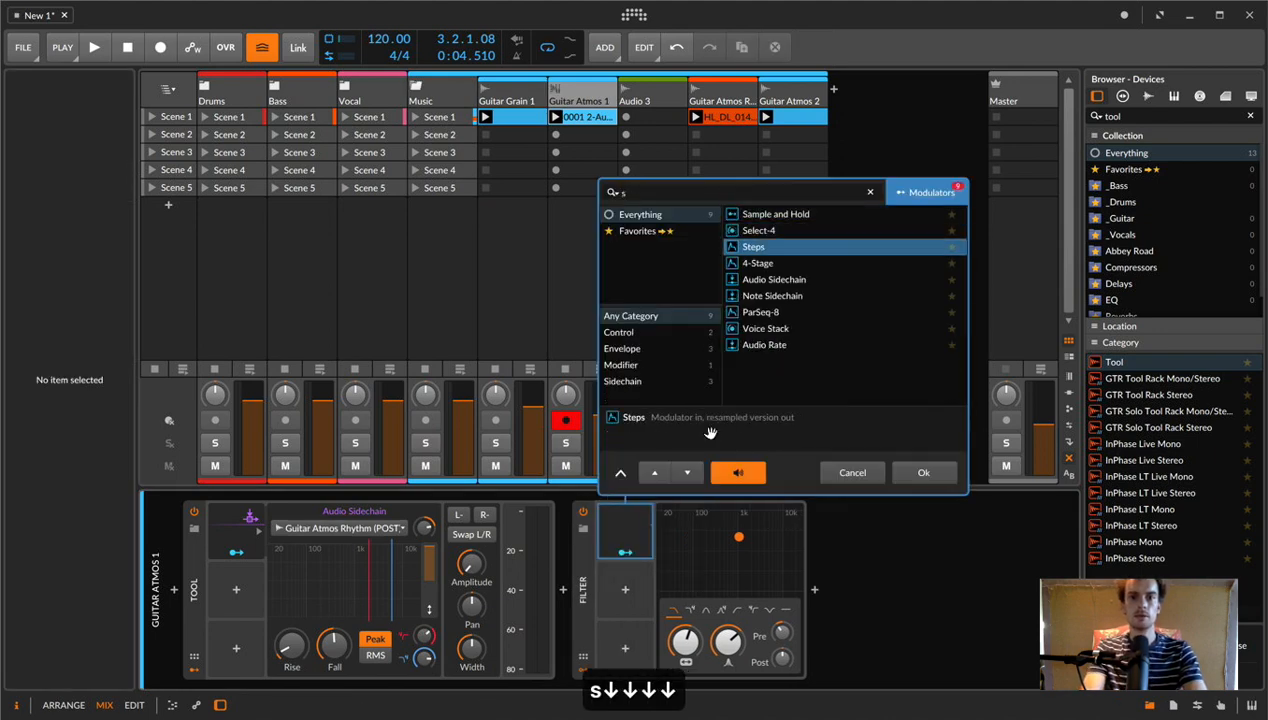
pyautogui.press('Return')
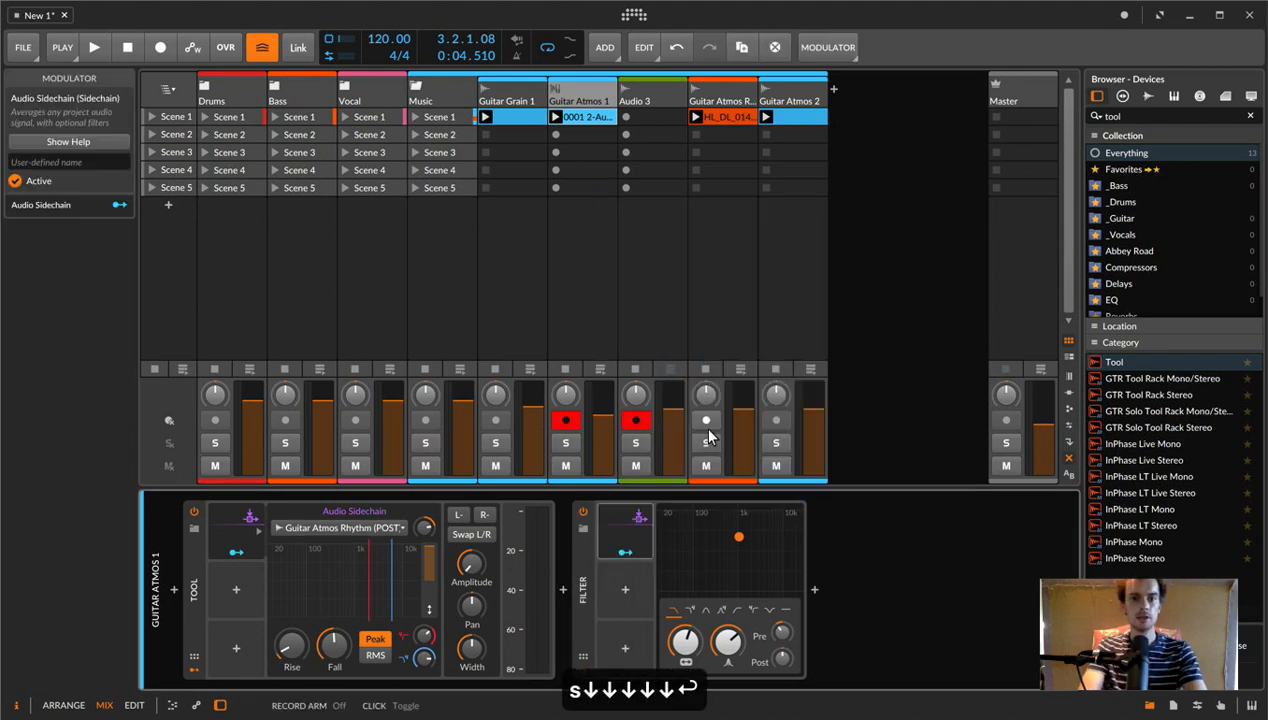
# - Set the Filter's Audio Sidechain source to Granular Perc 3 (POST) from the Drums group and adjust its gain
pyautogui.click(625, 552)
pyautogui.click(646, 532)
pyautogui.click(692, 528)
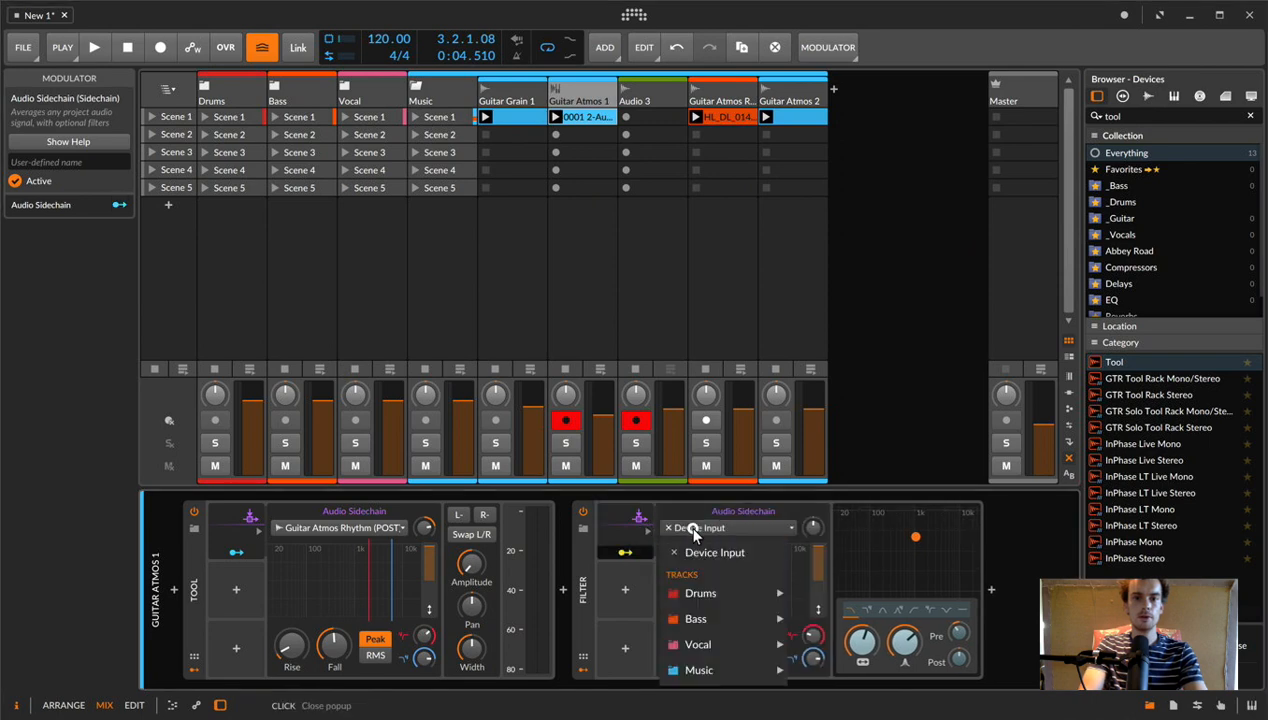
pyautogui.moveTo(706, 596)
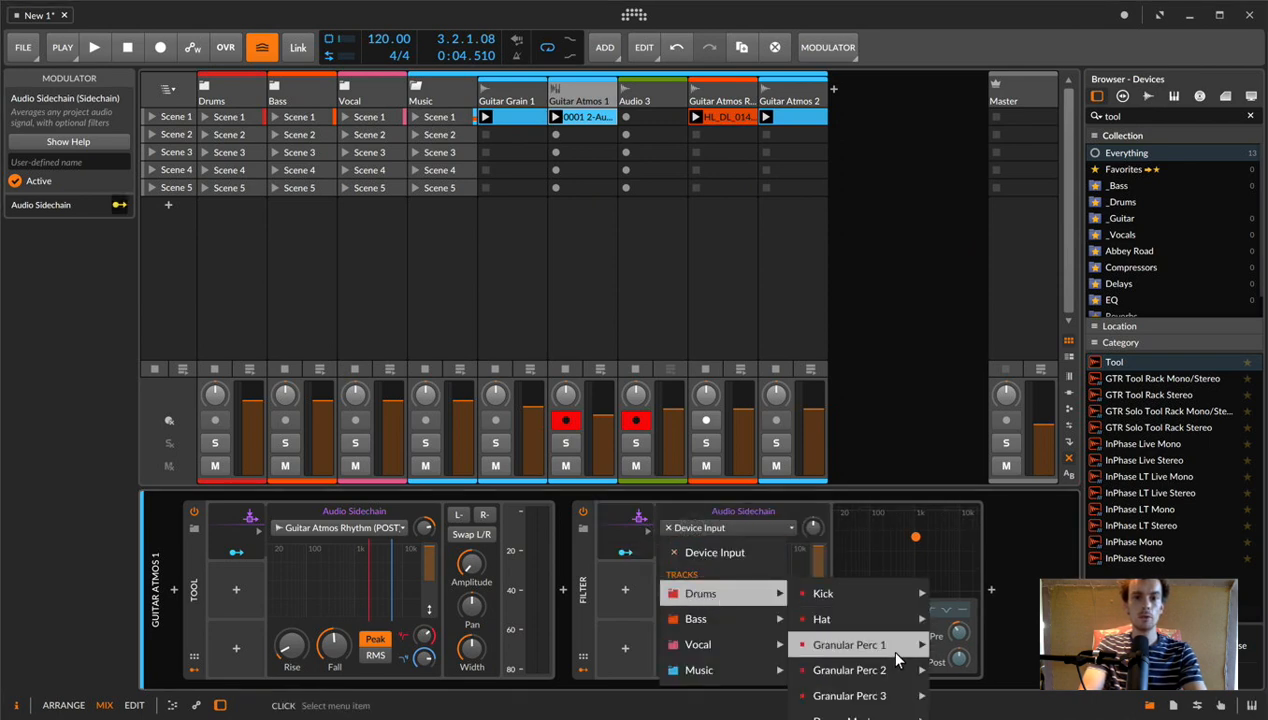
pyautogui.moveTo(880, 696)
pyautogui.click(1005, 716)
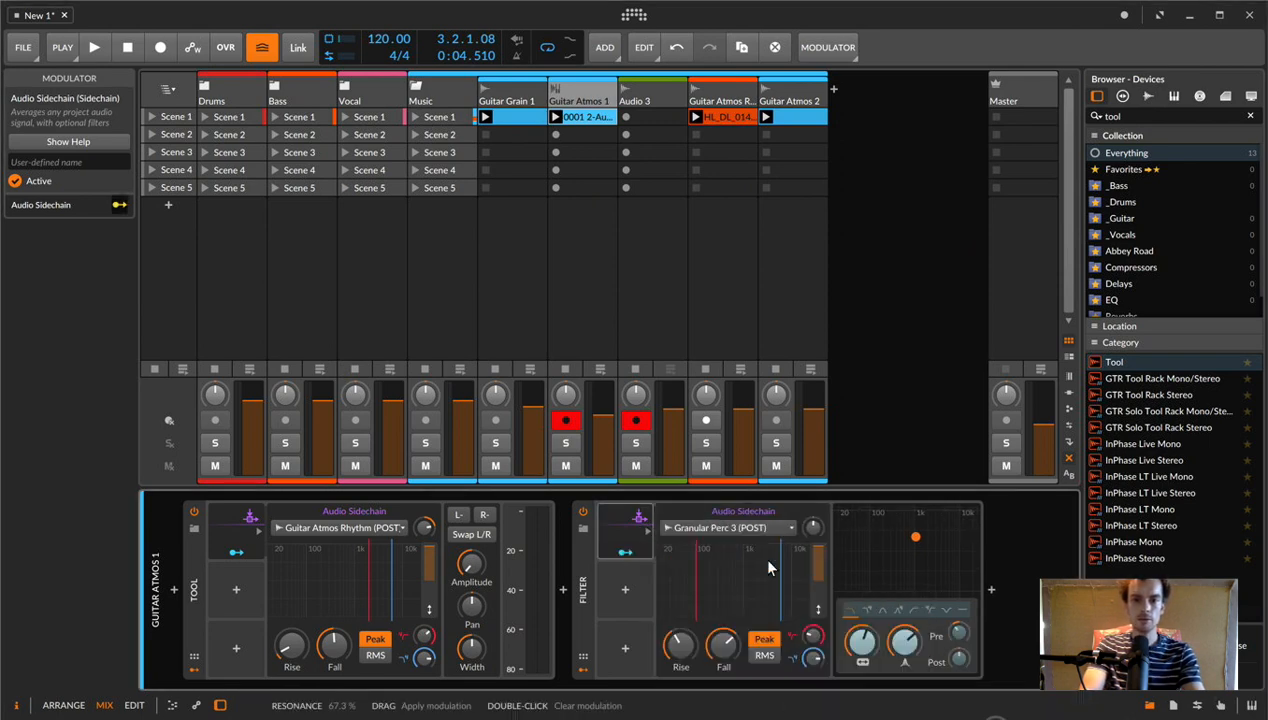
pyautogui.moveTo(815, 526); pyautogui.dragTo(815, 520)
# - Lower the Filter's cutoff to its minimum and map the Audio Sidechain to its frequency with a modulation amount of about 72.54
pyautogui.click(625, 552)
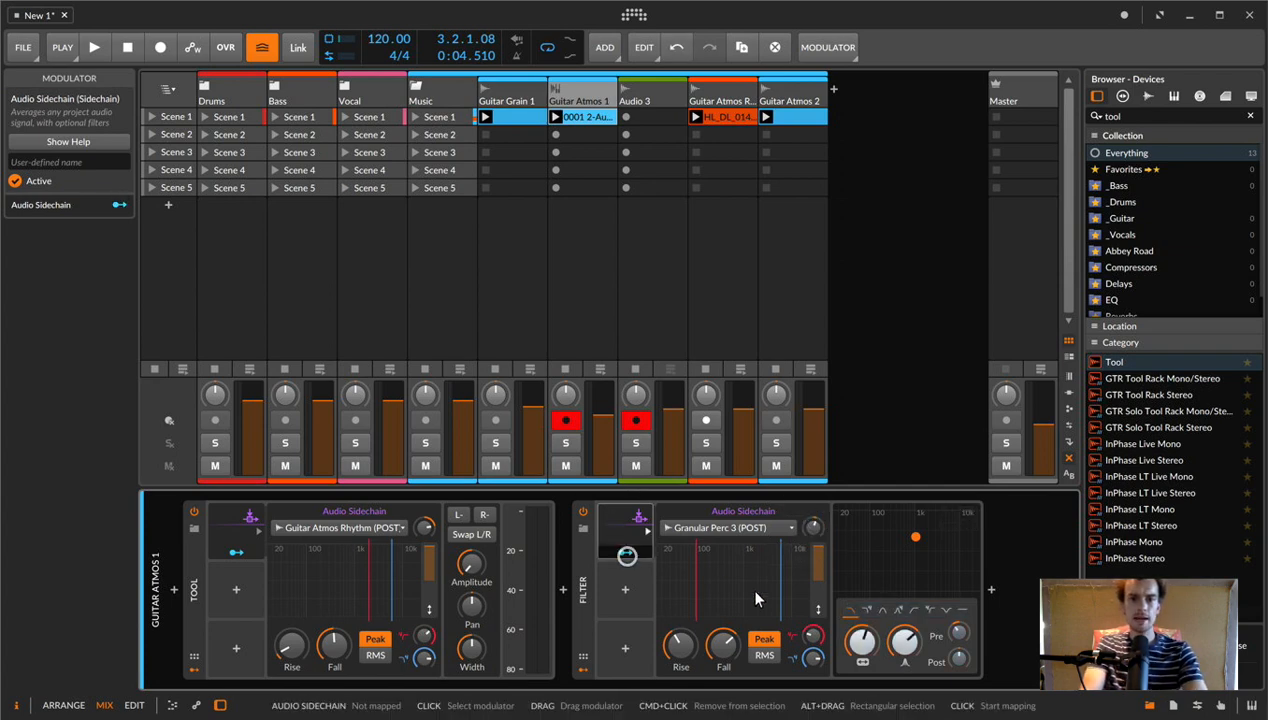
pyautogui.moveTo(862, 643); pyautogui.dragTo(862, 715)
pyautogui.click(625, 552)
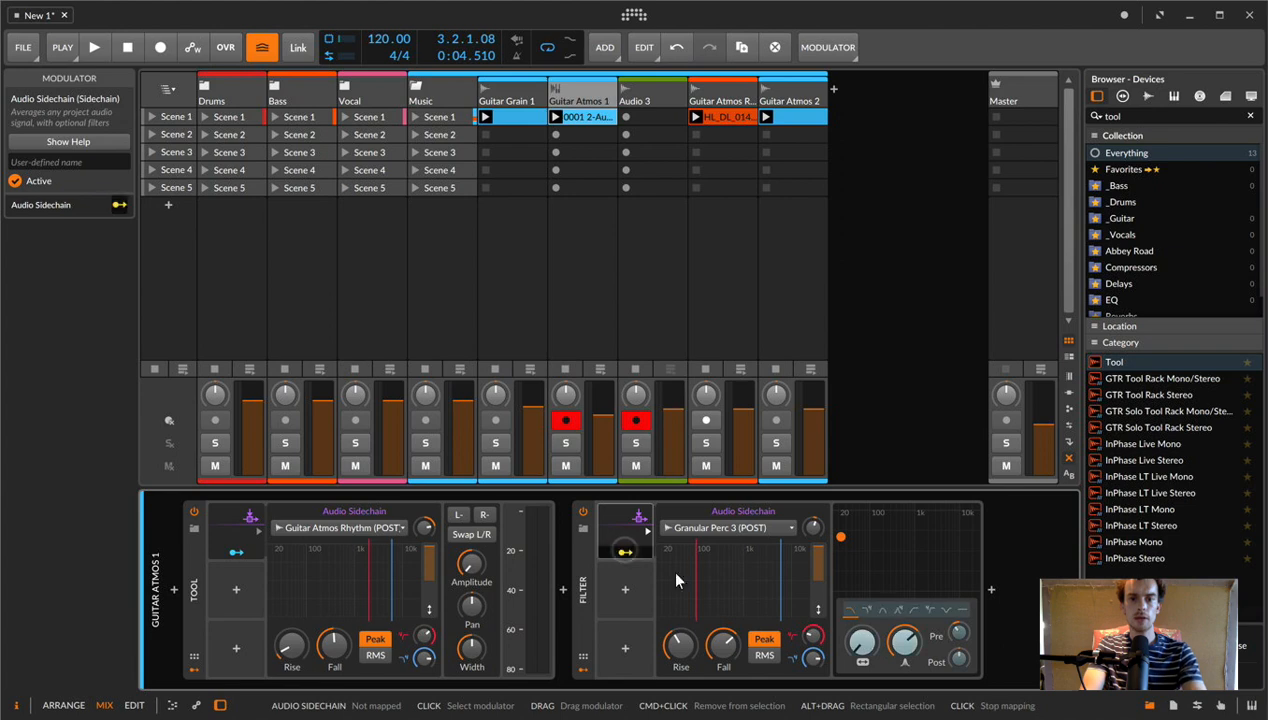
pyautogui.moveTo(873, 655); pyautogui.dragTo(873, 632)
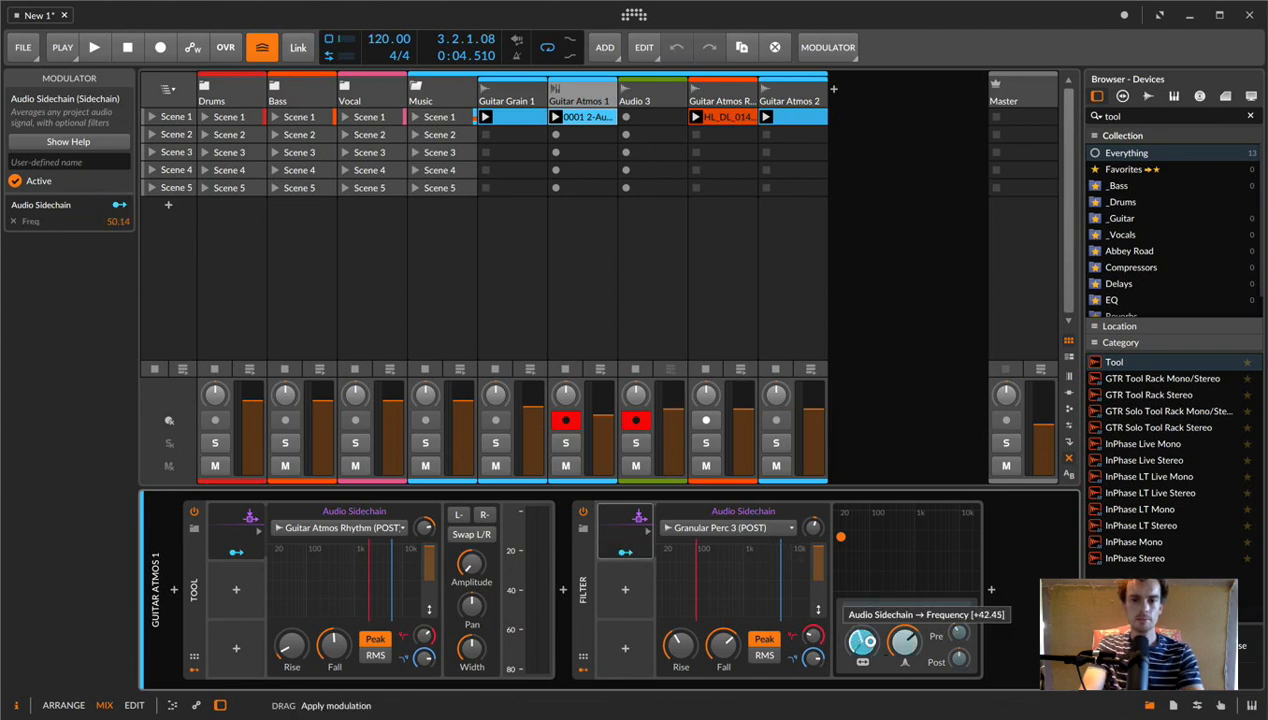
pyautogui.click(627, 554)
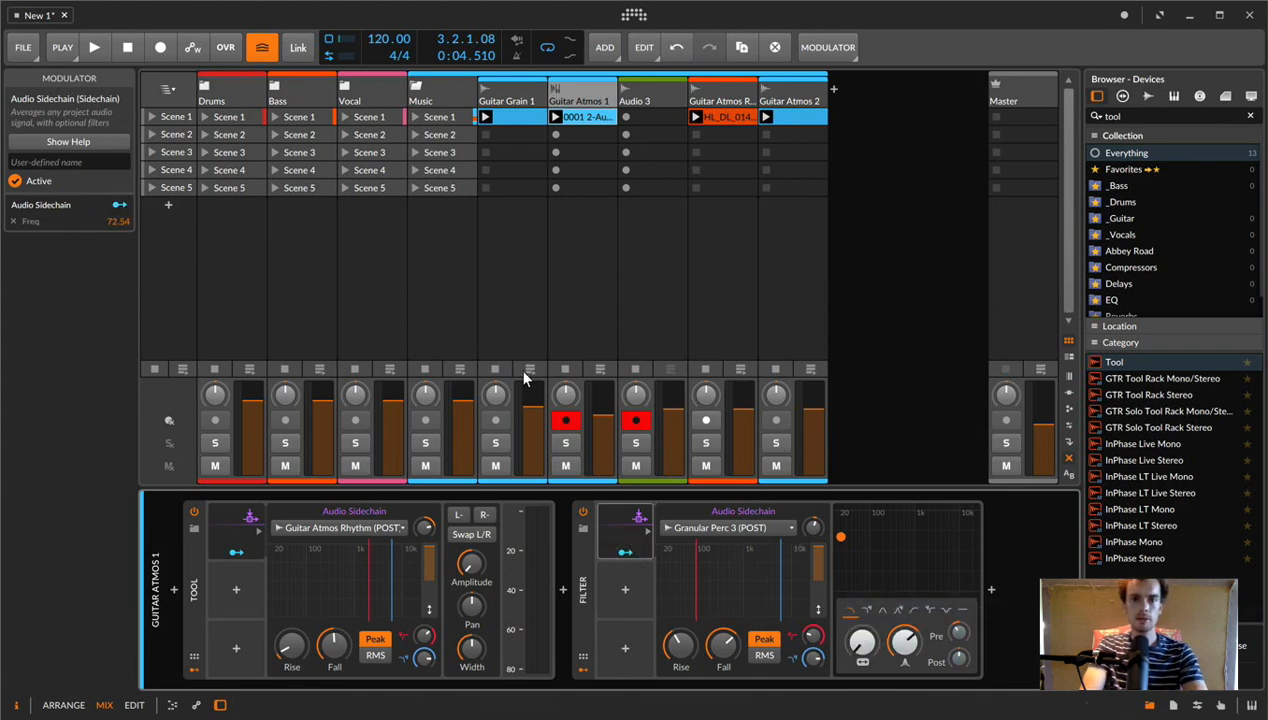
# - Play with Guitar Atmos 1 and Drums soloed and raise the sidechain modulation of the Filter's frequency to +117
pyautogui.click(561, 446)
pyautogui.press('space')
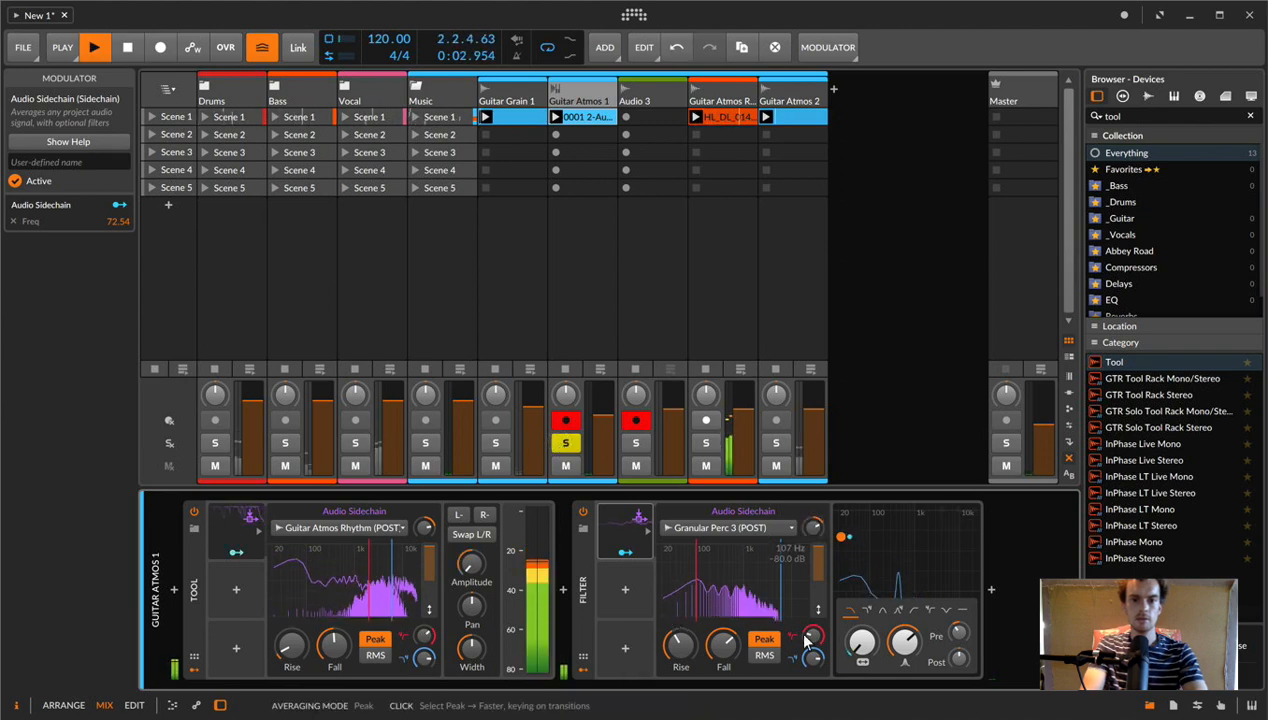
pyautogui.click(214, 442)
pyautogui.click(585, 97)
pyautogui.moveTo(864, 655); pyautogui.dragTo(864, 618)
pyautogui.click(622, 548)
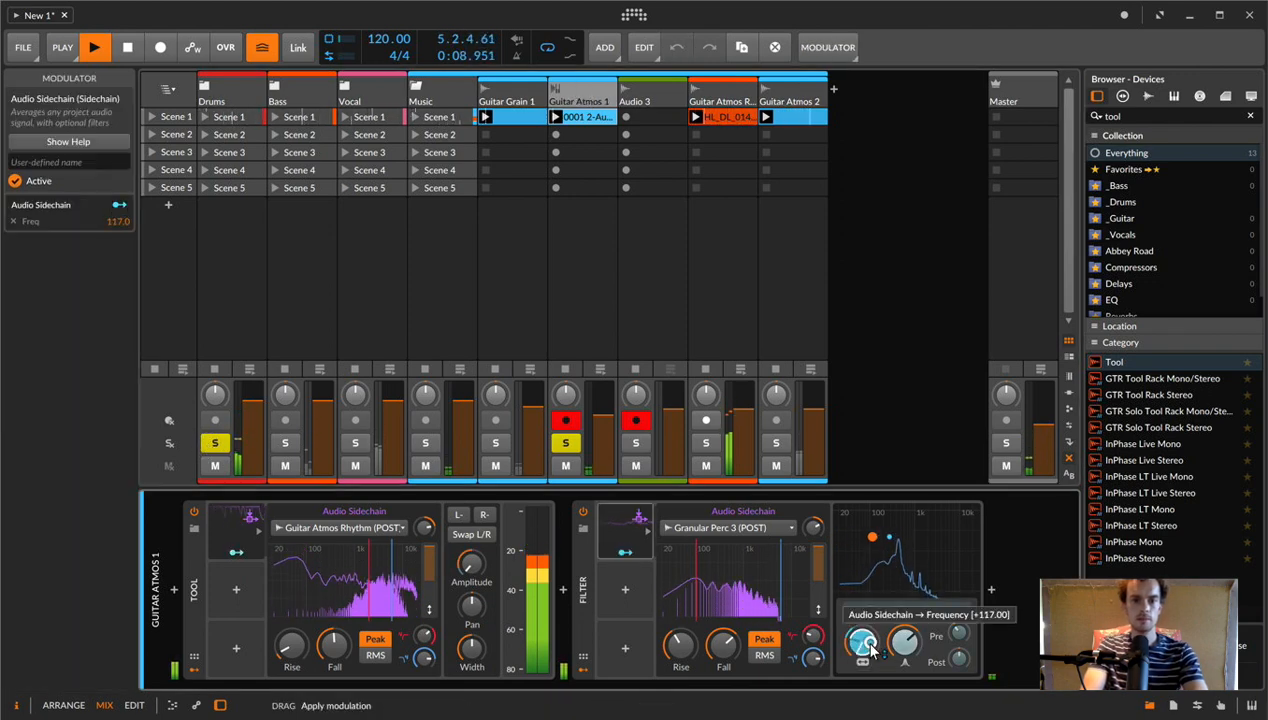
# - Map the sidechain to the Filter's resonance at about -0.229, then balance the cutoff against a sidechain gain of about +26 dB
pyautogui.click(625, 545)
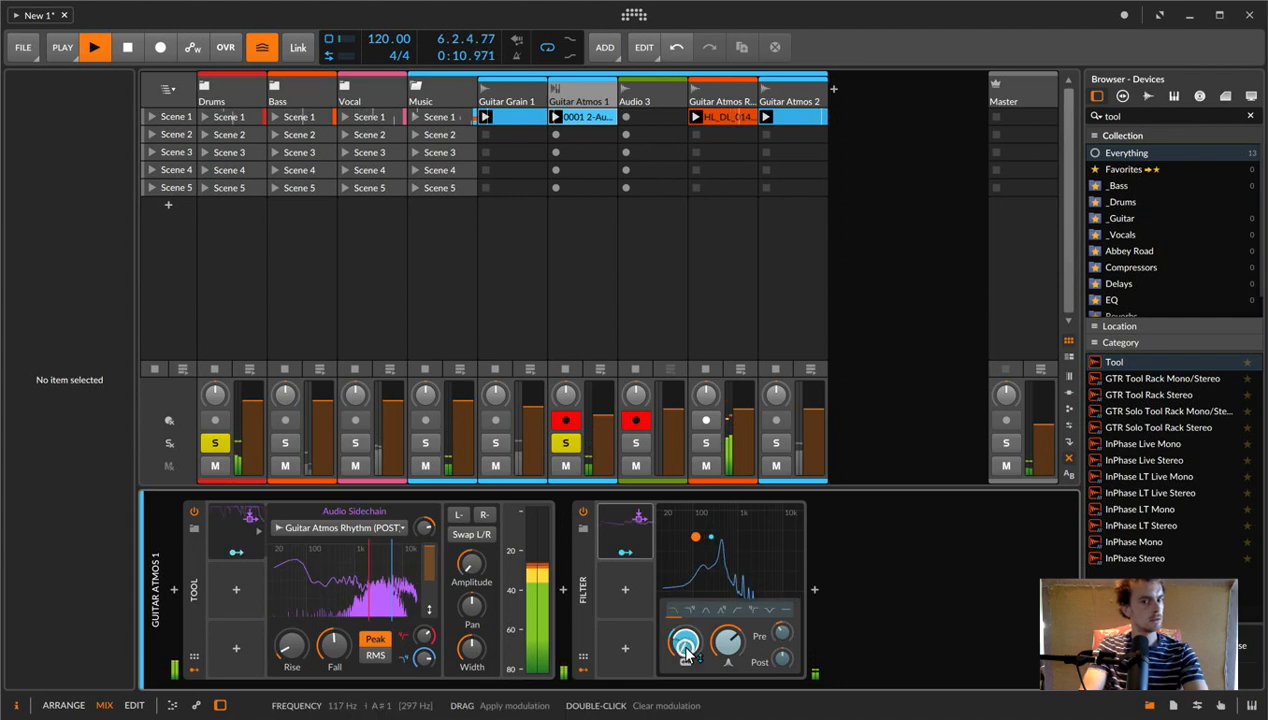
pyautogui.click(625, 548)
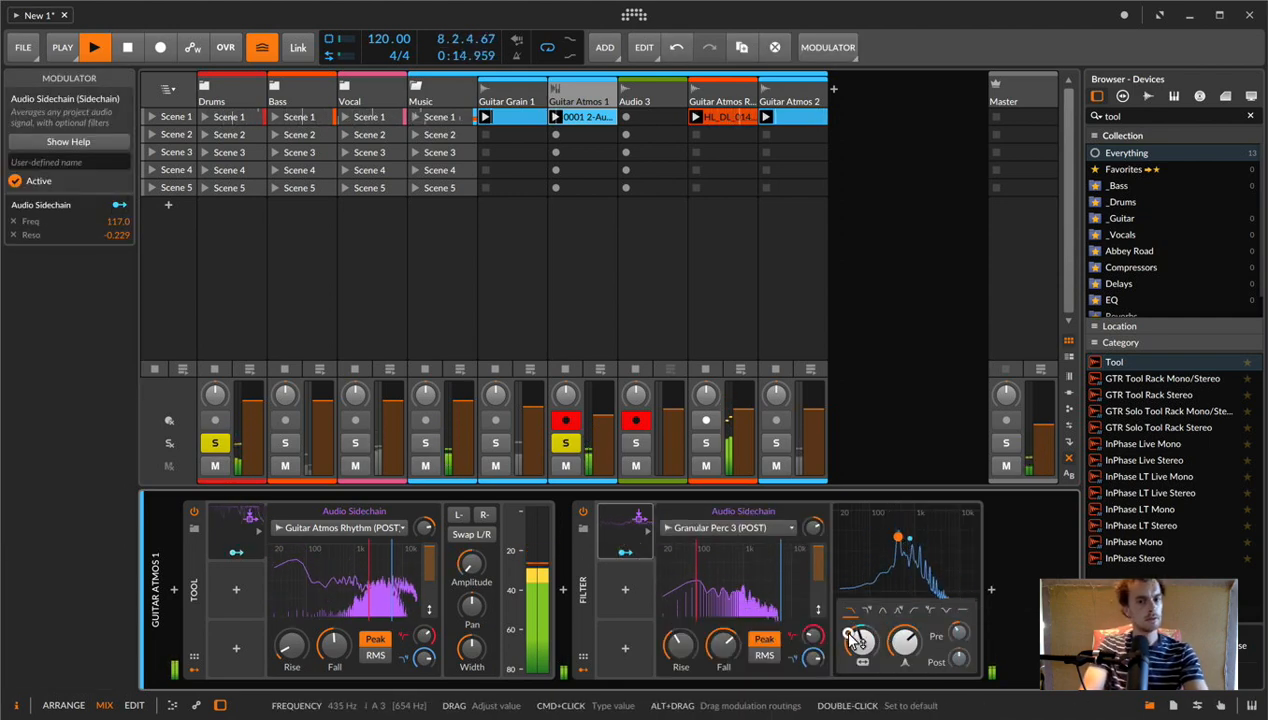
pyautogui.moveTo(850, 636); pyautogui.dragTo(904, 660)
pyautogui.moveTo(812, 529); pyautogui.dragTo(811, 528)
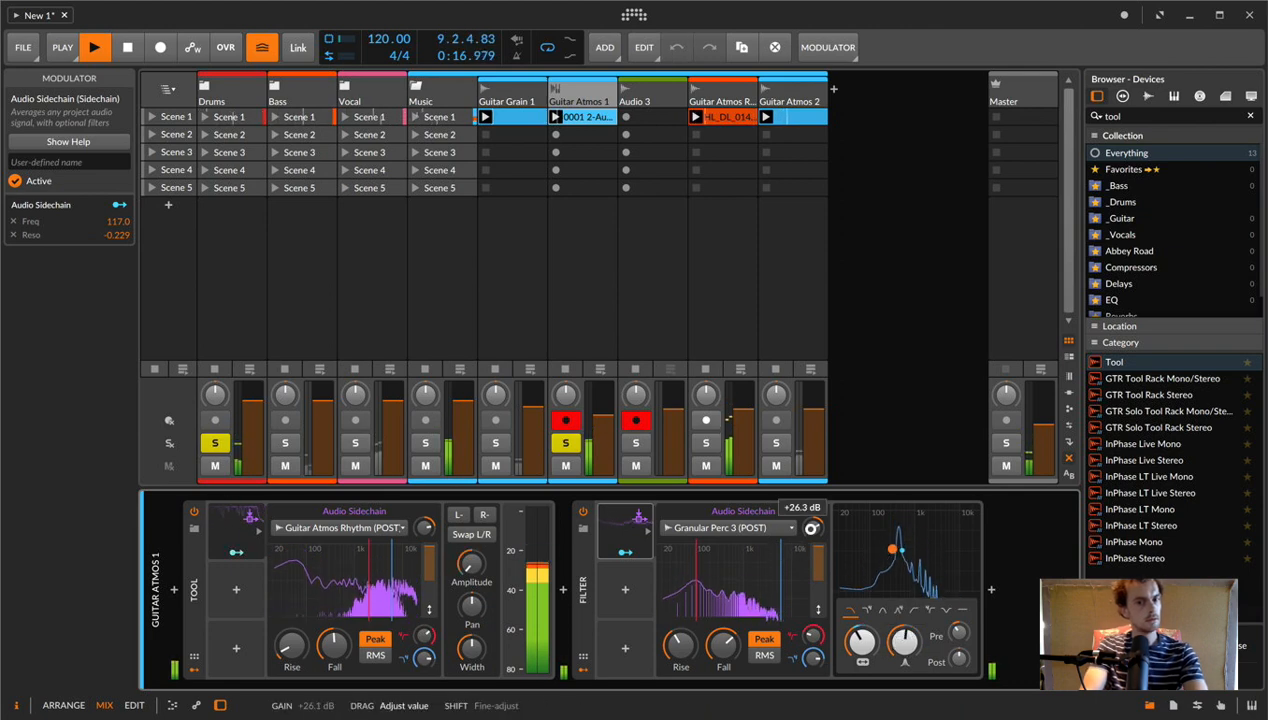
pyautogui.moveTo(860, 644)
pyautogui.mouseDown()
pyautogui.moveTo(860, 658)
pyautogui.moveTo(852, 637)
pyautogui.mouseUp()
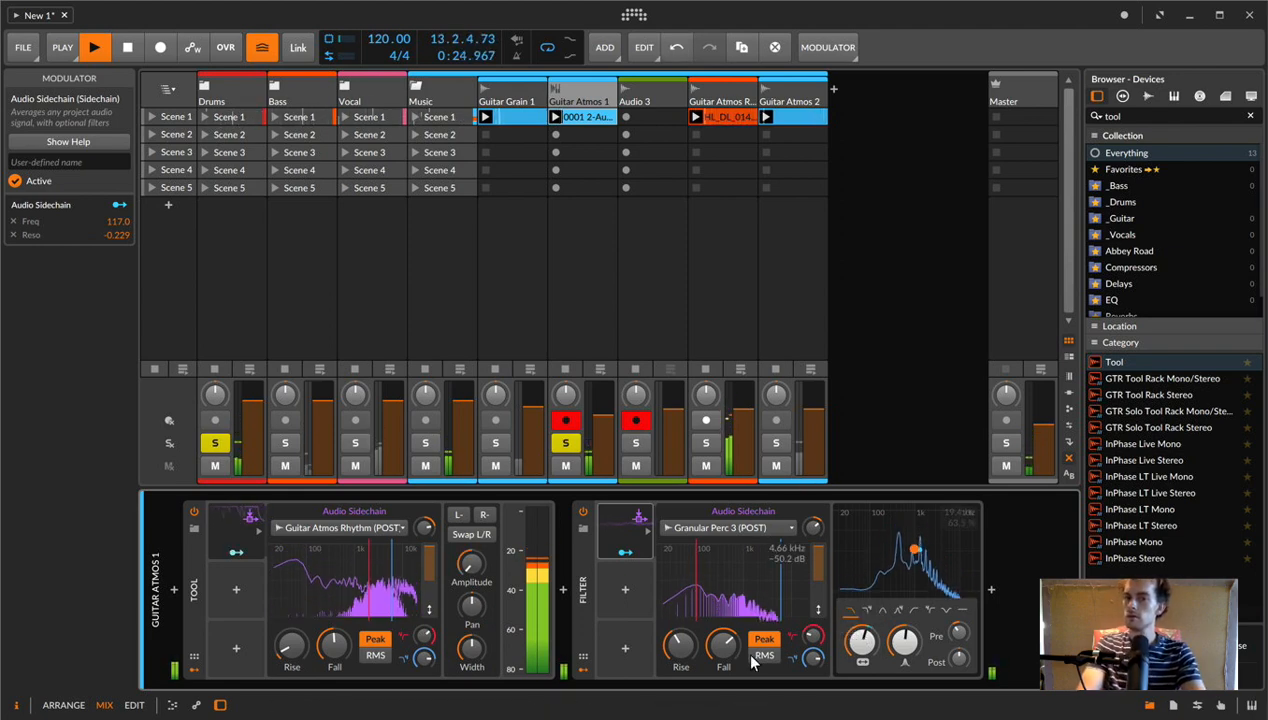
# - Shorten the Filter sidechain's Fall and Rise times, compare the sound with the Filter bypassed and stop playback
pyautogui.moveTo(729, 629); pyautogui.dragTo(730, 637)
pyautogui.moveTo(689, 643); pyautogui.dragTo(689, 663)
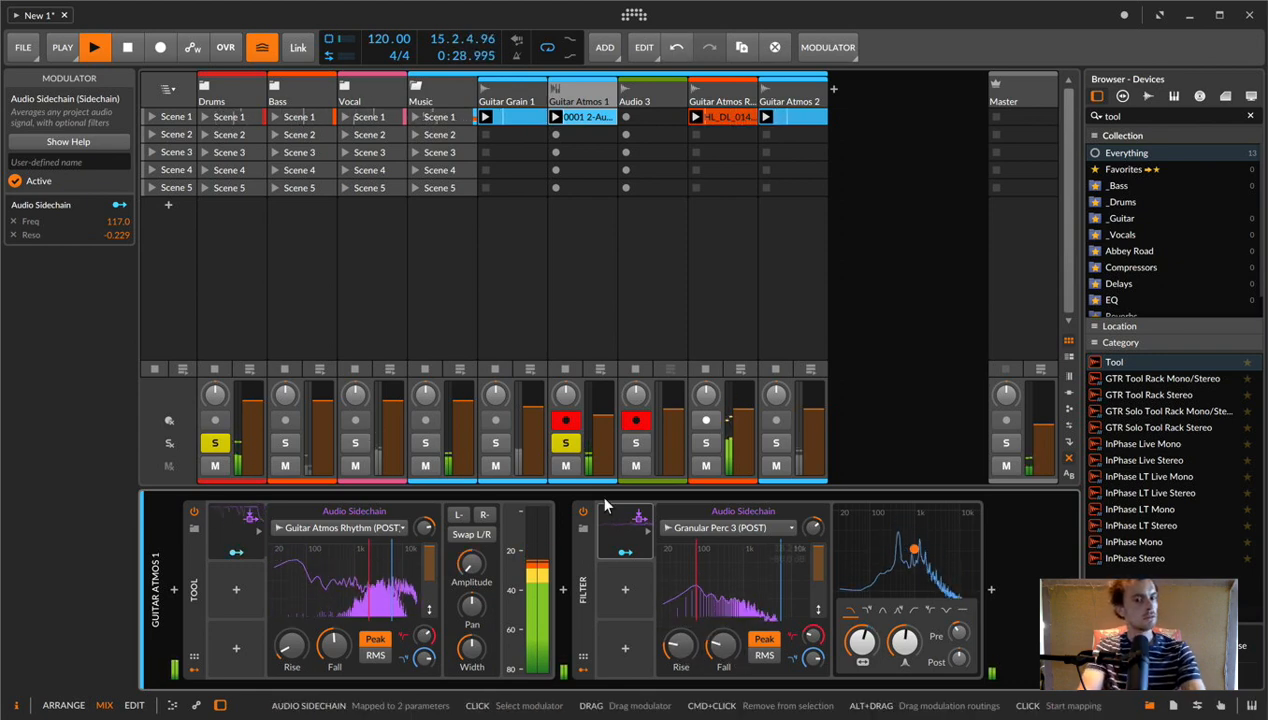
pyautogui.click(583, 512)
pyautogui.click(584, 512)
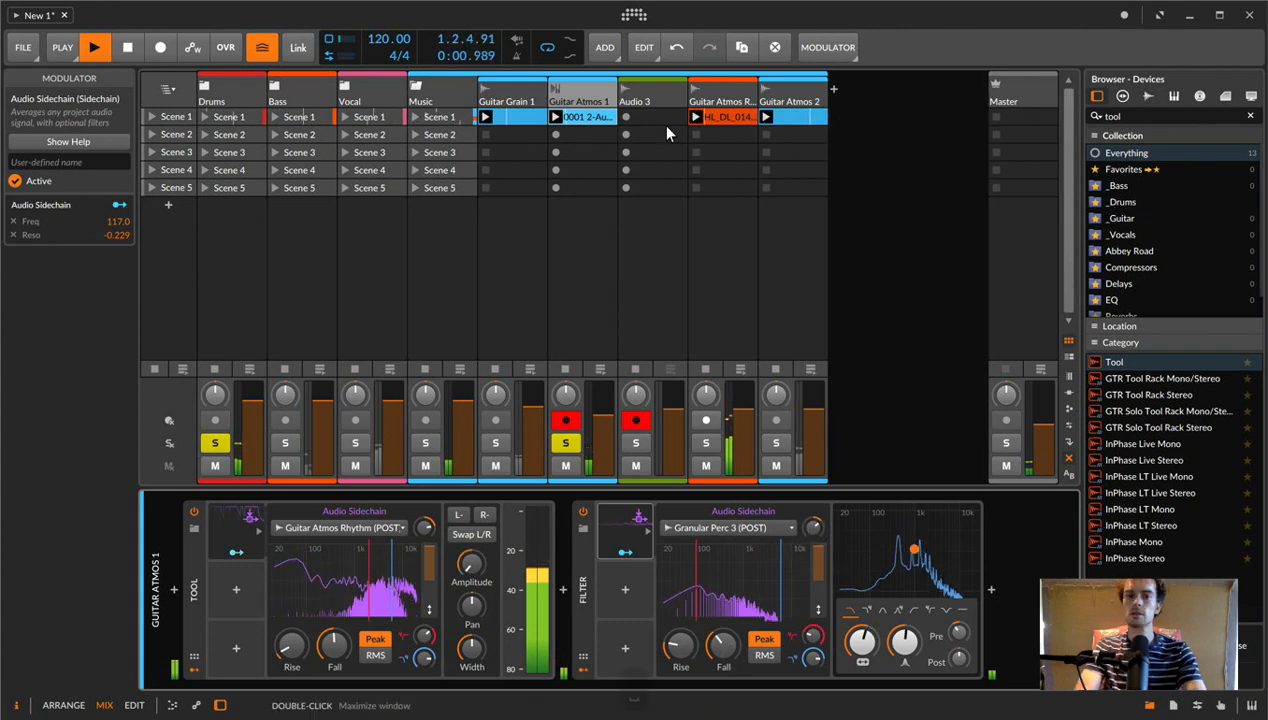
pyautogui.press('space')
# - Set the input of the Audio 3 track to Guitar Atmos 1 (POST)
pyautogui.click(646, 91)
pyautogui.click(56, 488)
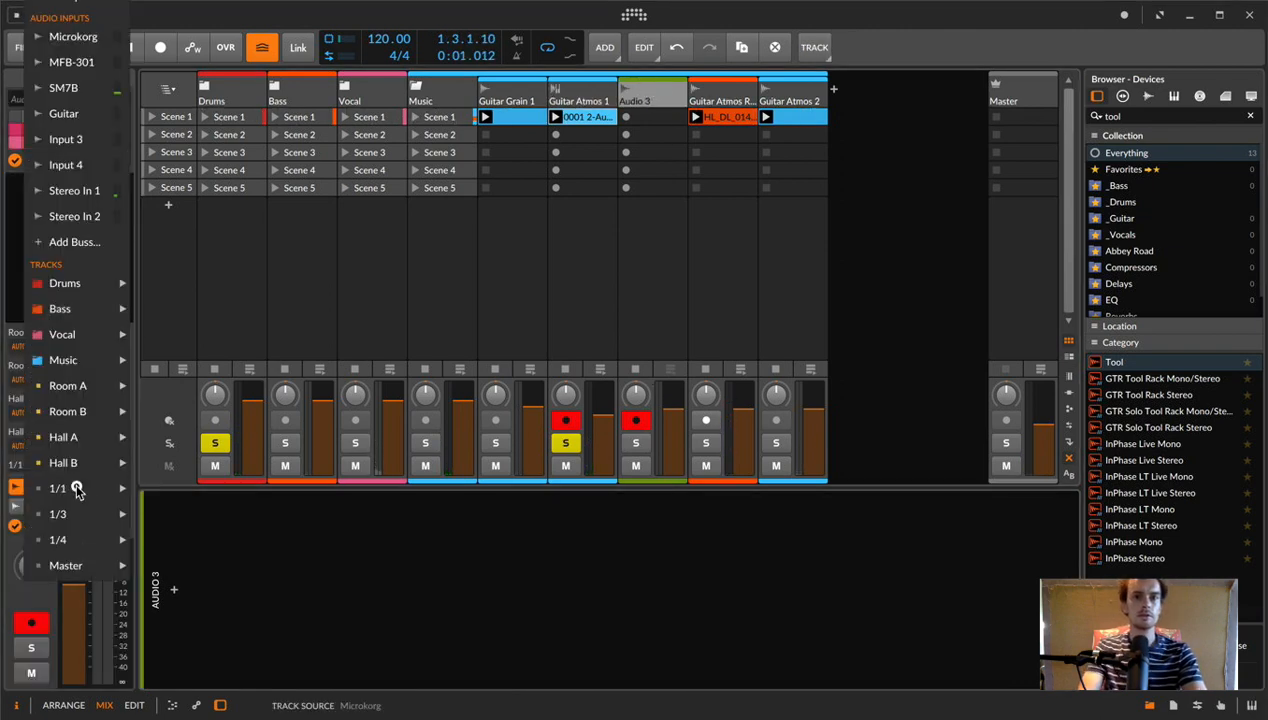
pyautogui.moveTo(77, 490)
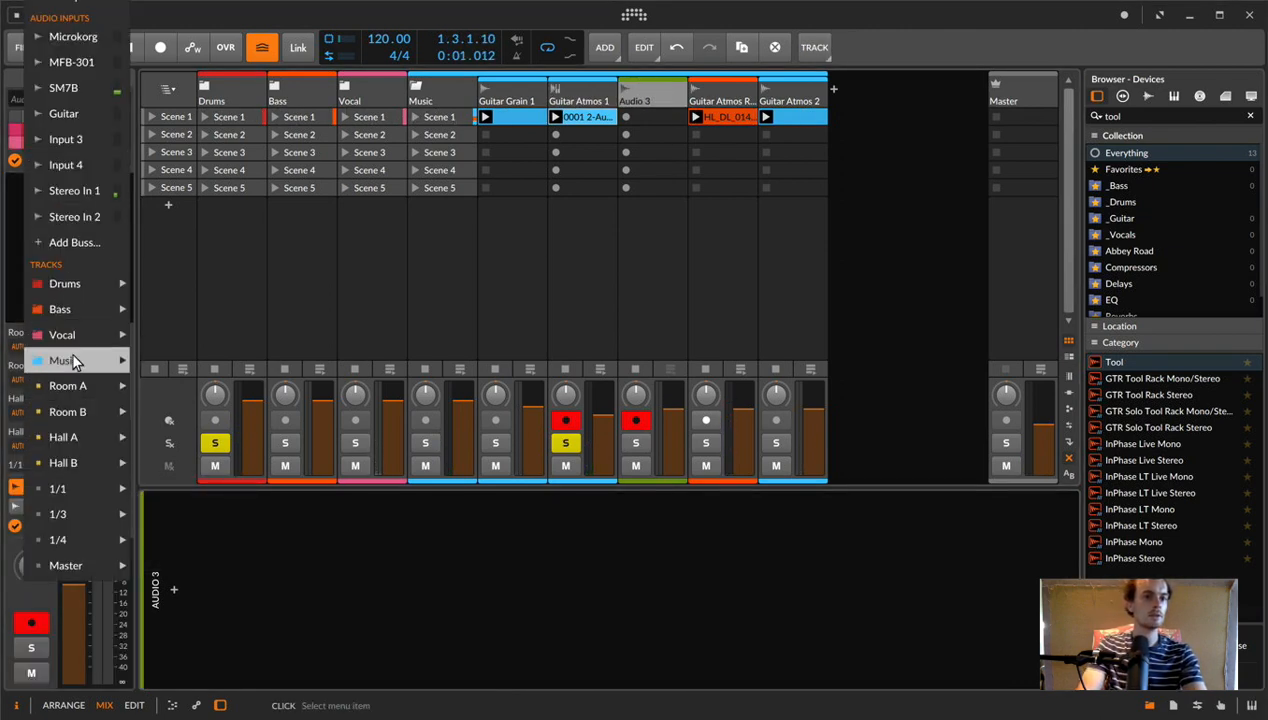
pyautogui.moveTo(72, 358)
pyautogui.moveTo(246, 443)
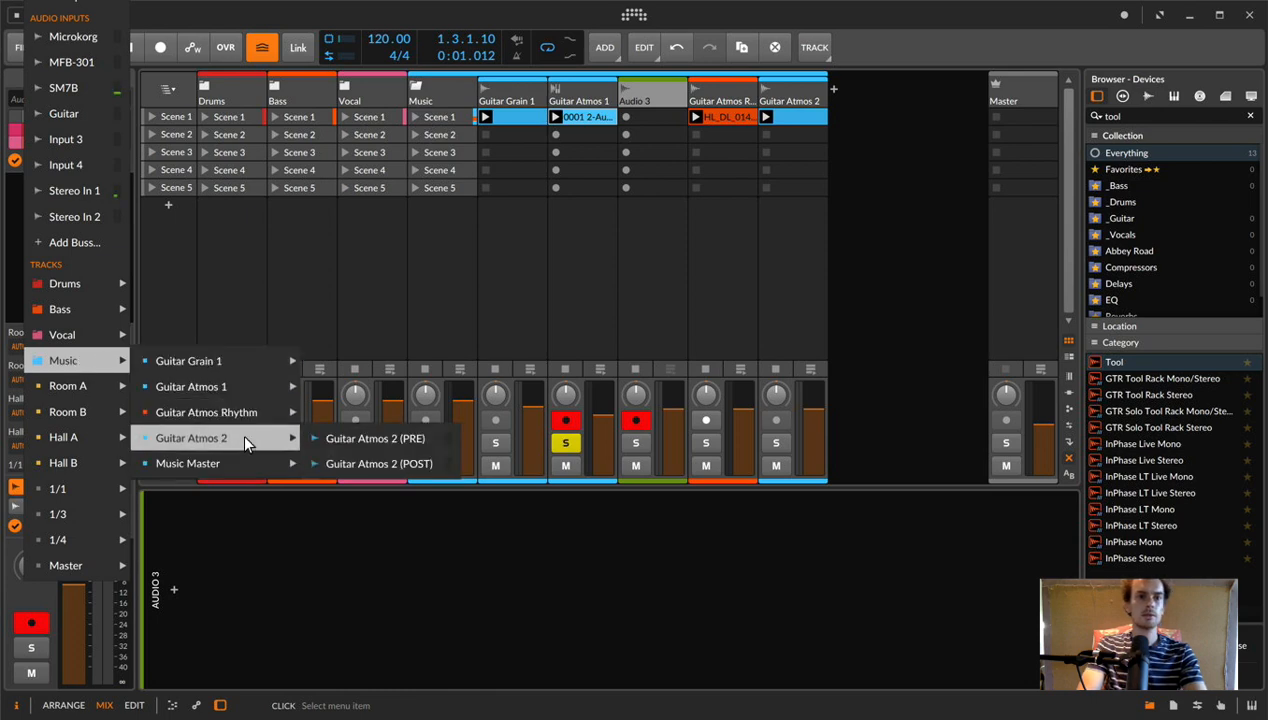
pyautogui.moveTo(208, 386)
pyautogui.click(379, 418)
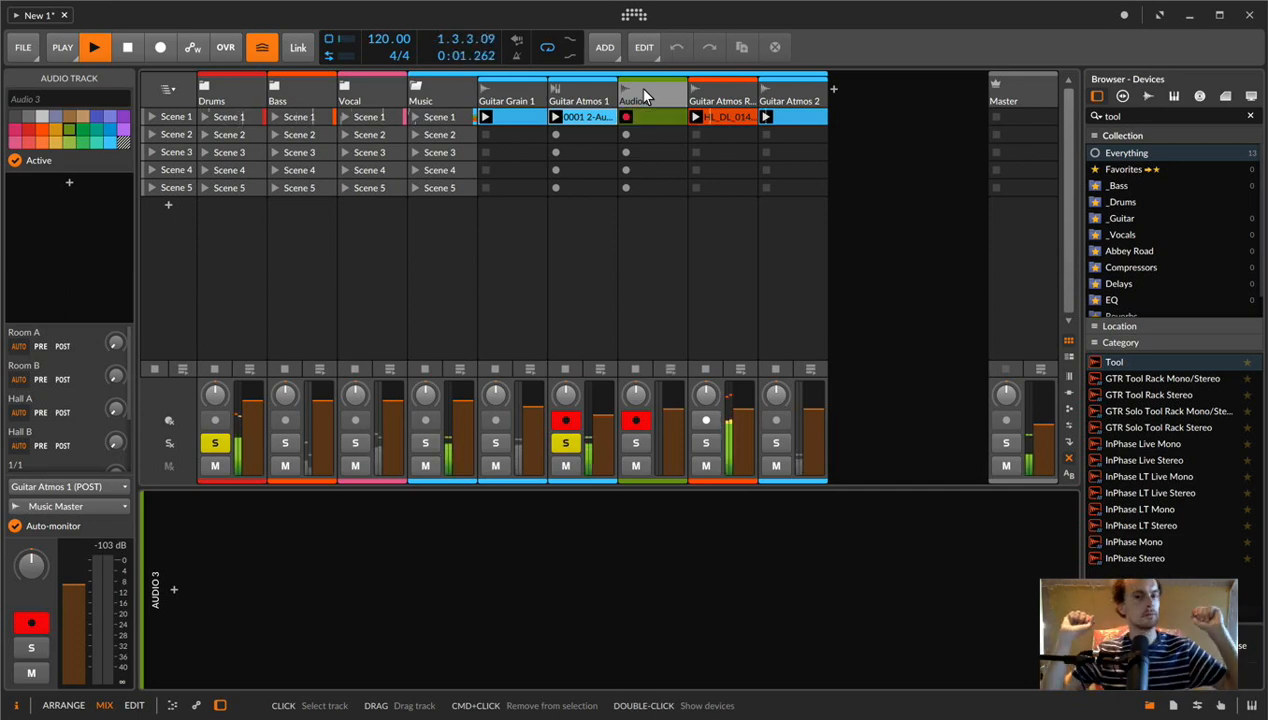
# - Discard Audio 3's Scene 1 take, record a new one in its Scene 2 slot, open it in the detail editor and stop
pyautogui.click(128, 48)
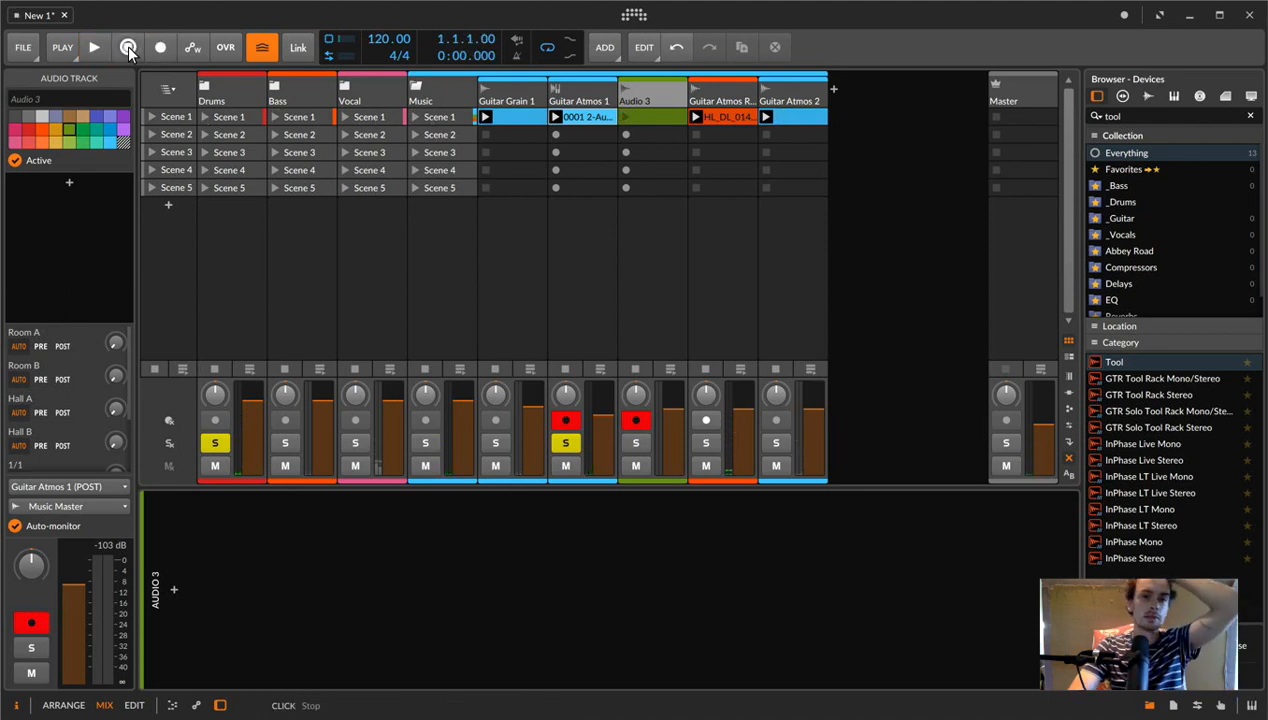
pyautogui.click(658, 115)
pyautogui.click(643, 138)
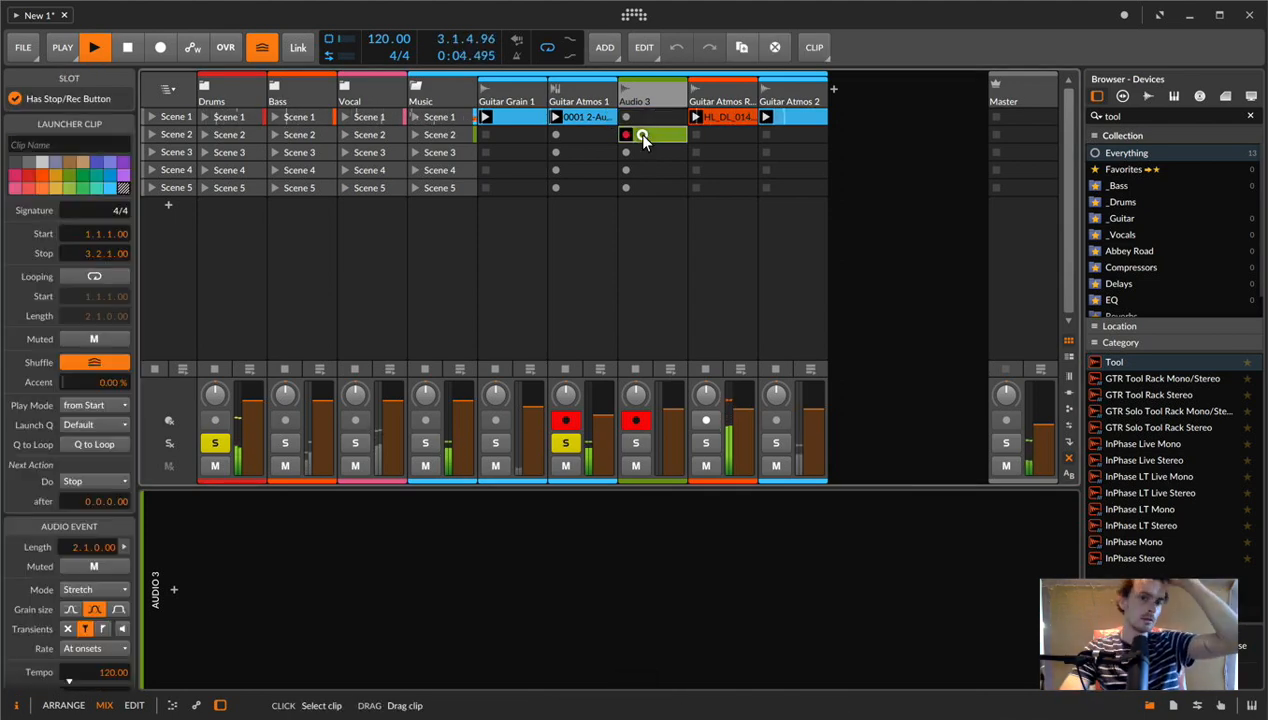
pyautogui.doubleClick(643, 135)
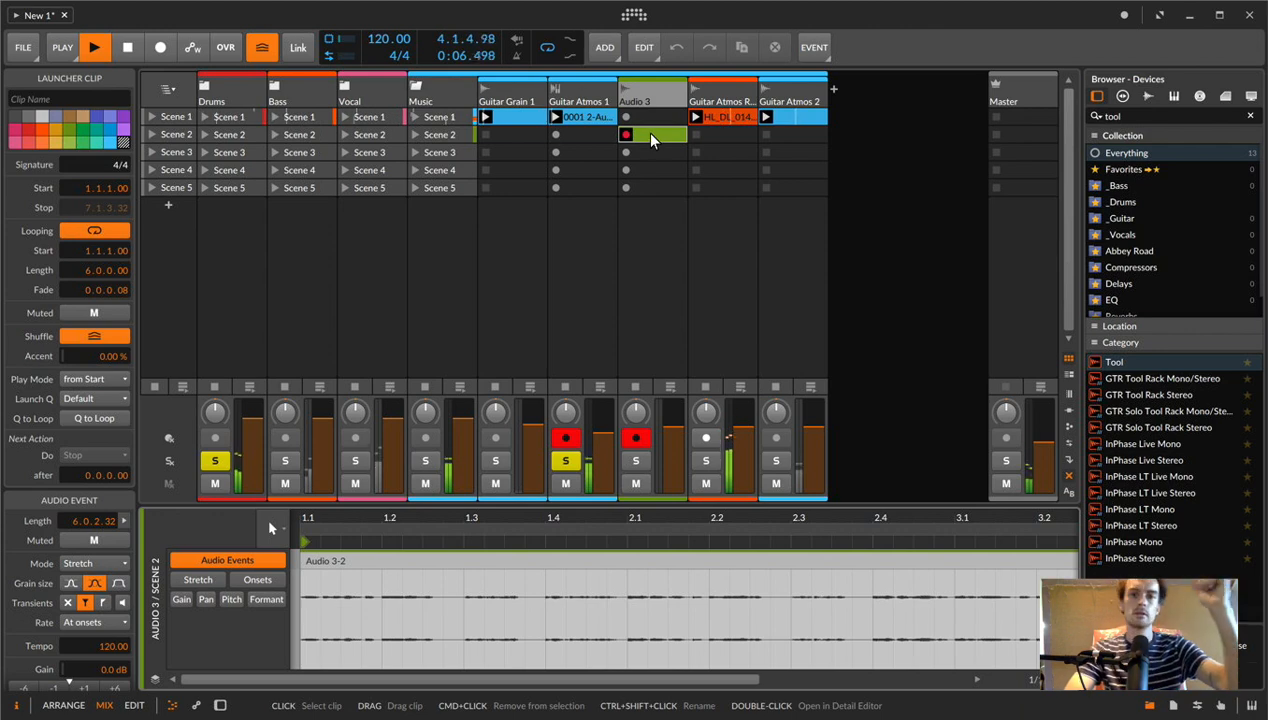
pyautogui.press('space')
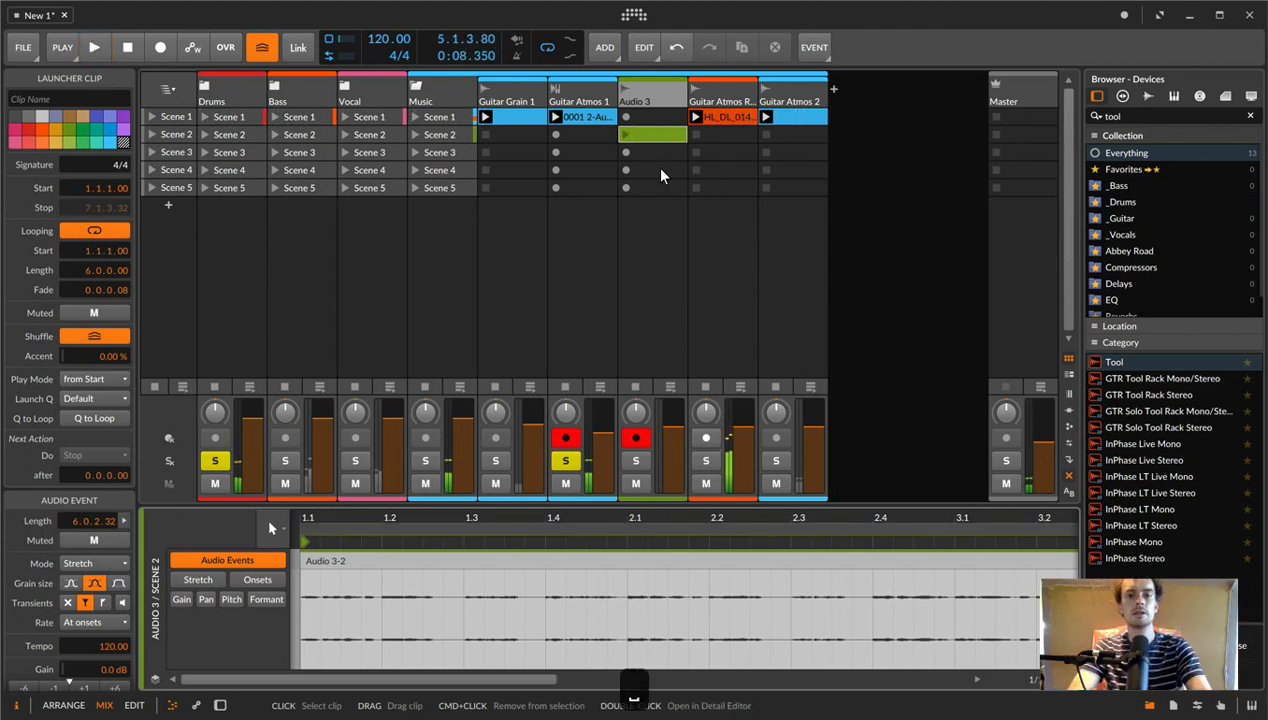
# - Shorten the recorded Scene 2 clip's loop to 4 bars and delete the Guitar Atmos 1 track
pyautogui.moveTo(664, 525); pyautogui.dragTo(671, 516)
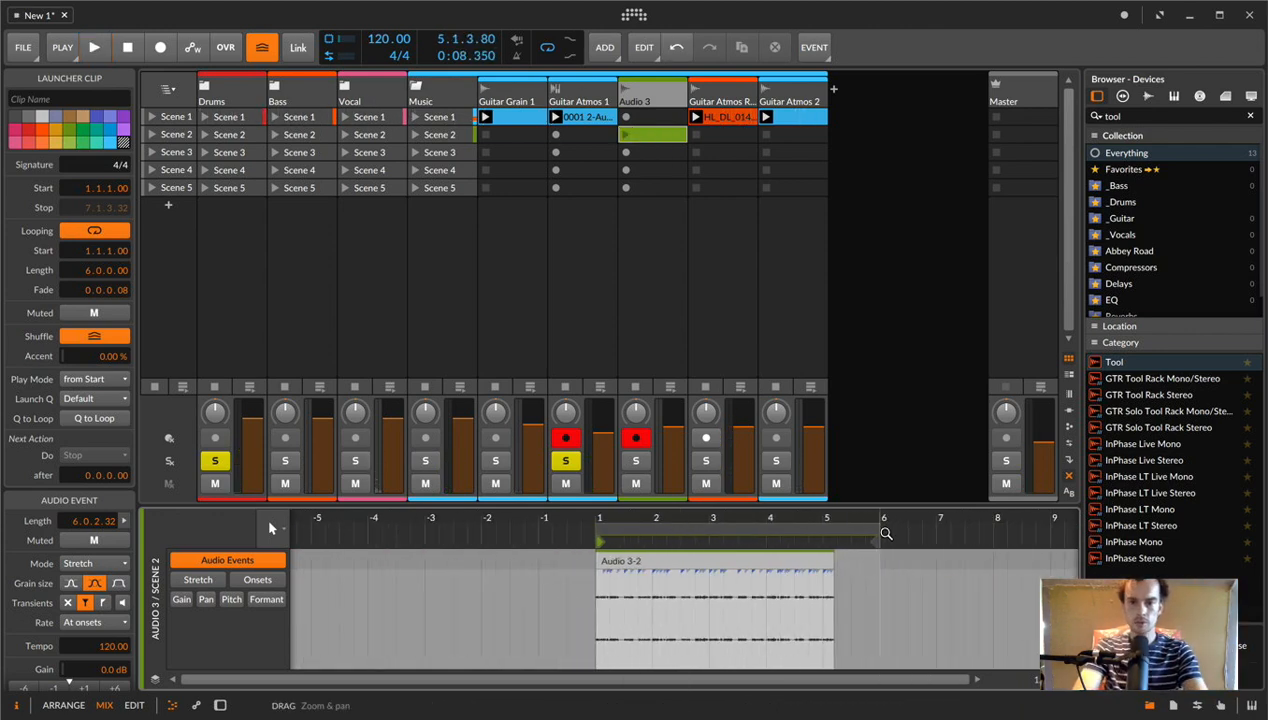
pyautogui.moveTo(886, 534); pyautogui.dragTo(821, 538)
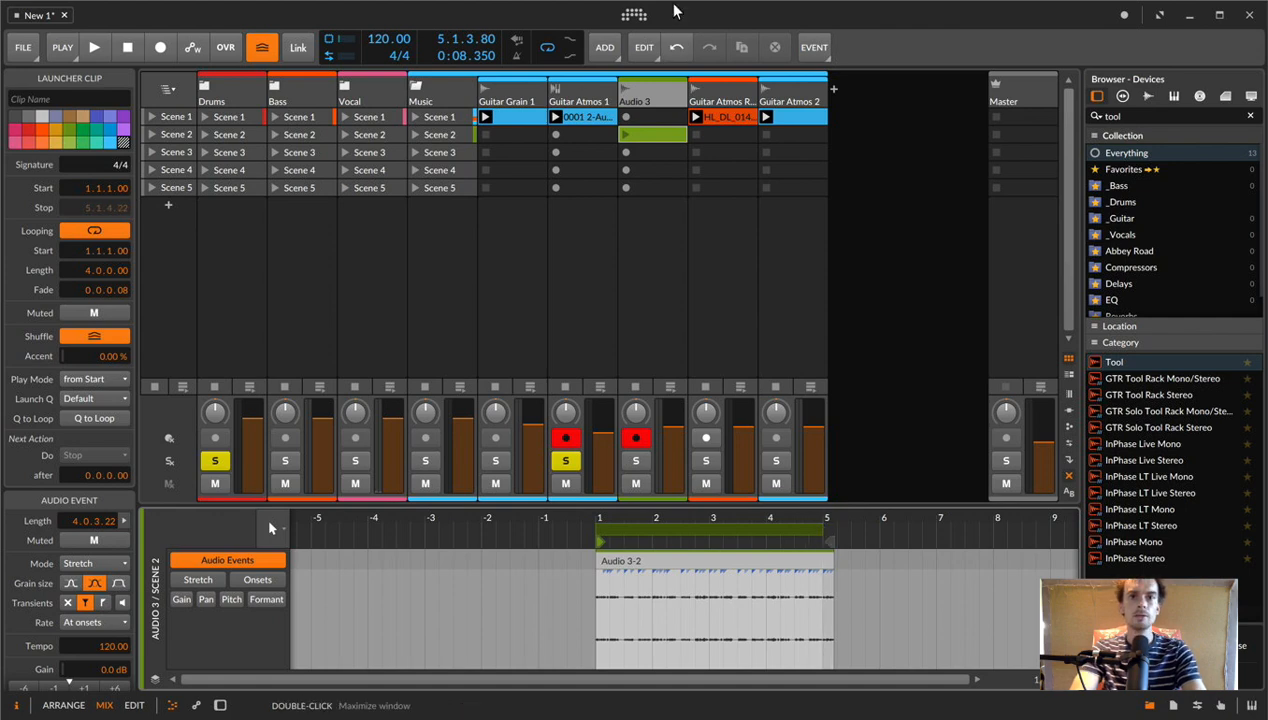
pyautogui.click(585, 94)
pyautogui.press('BackSpace')
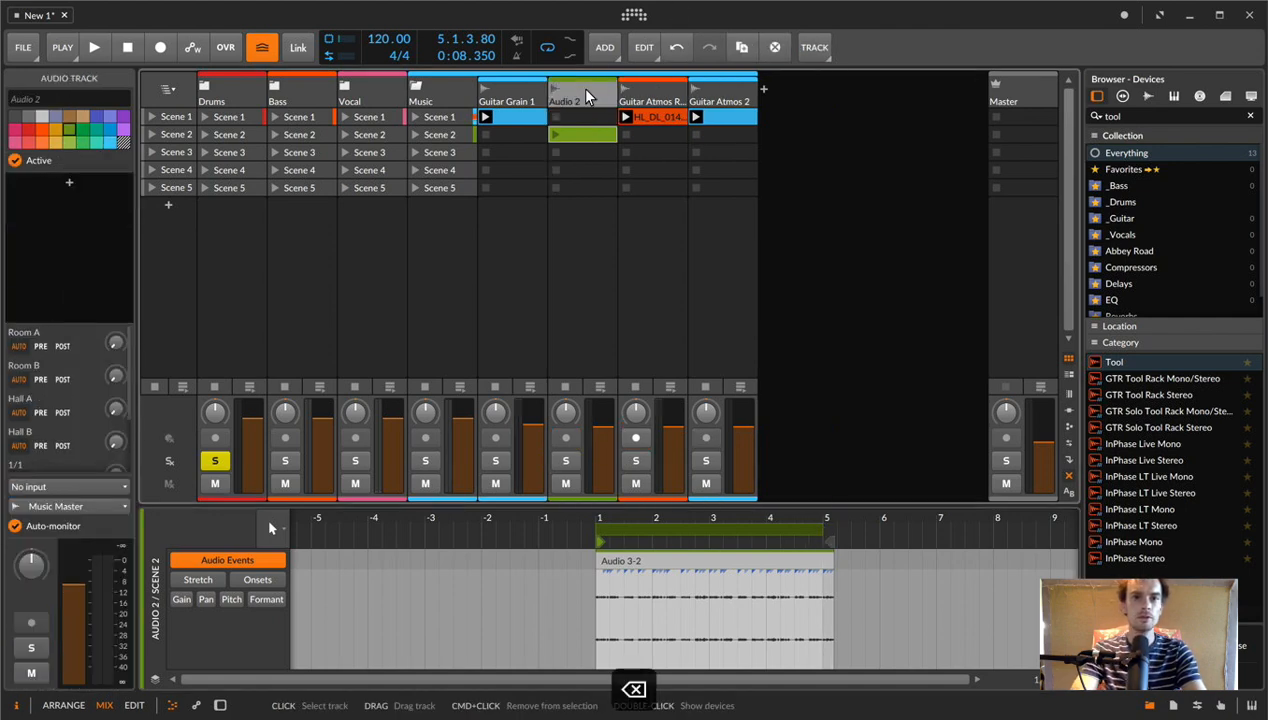
pyautogui.moveTo(579, 133); pyautogui.dragTo(580, 118)
pyautogui.click(574, 91)
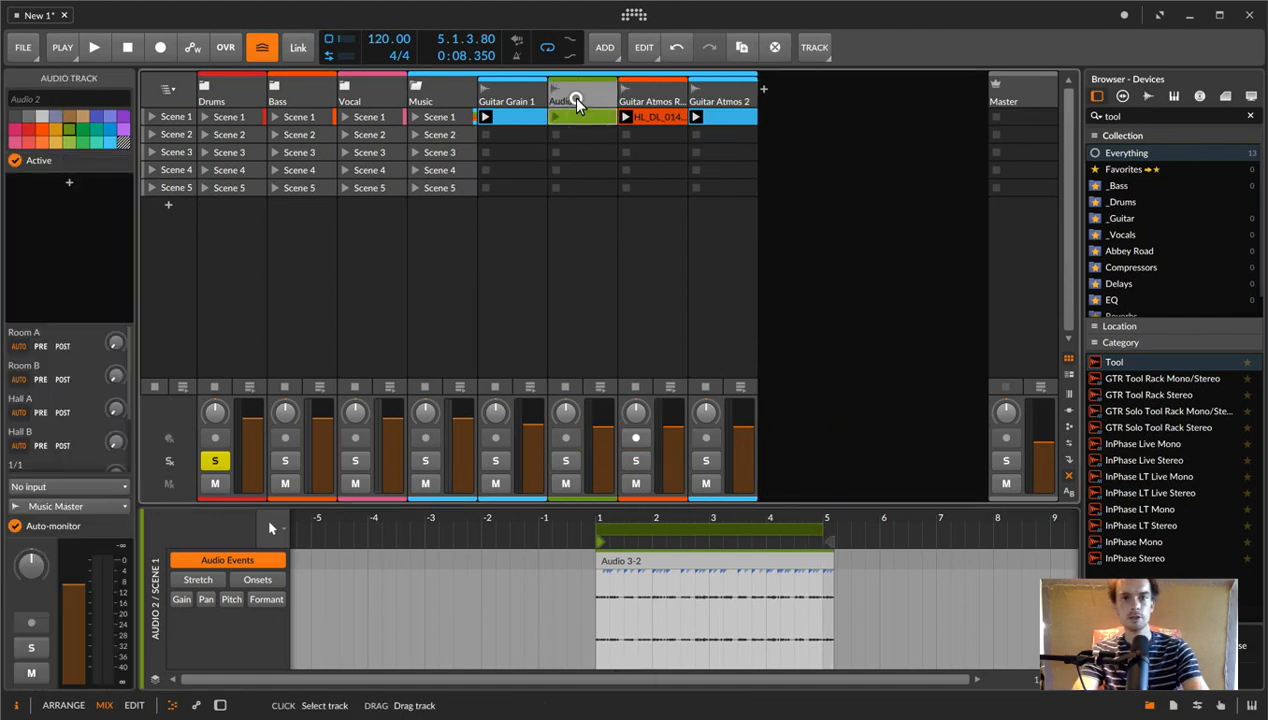
pyautogui.press('super+r')
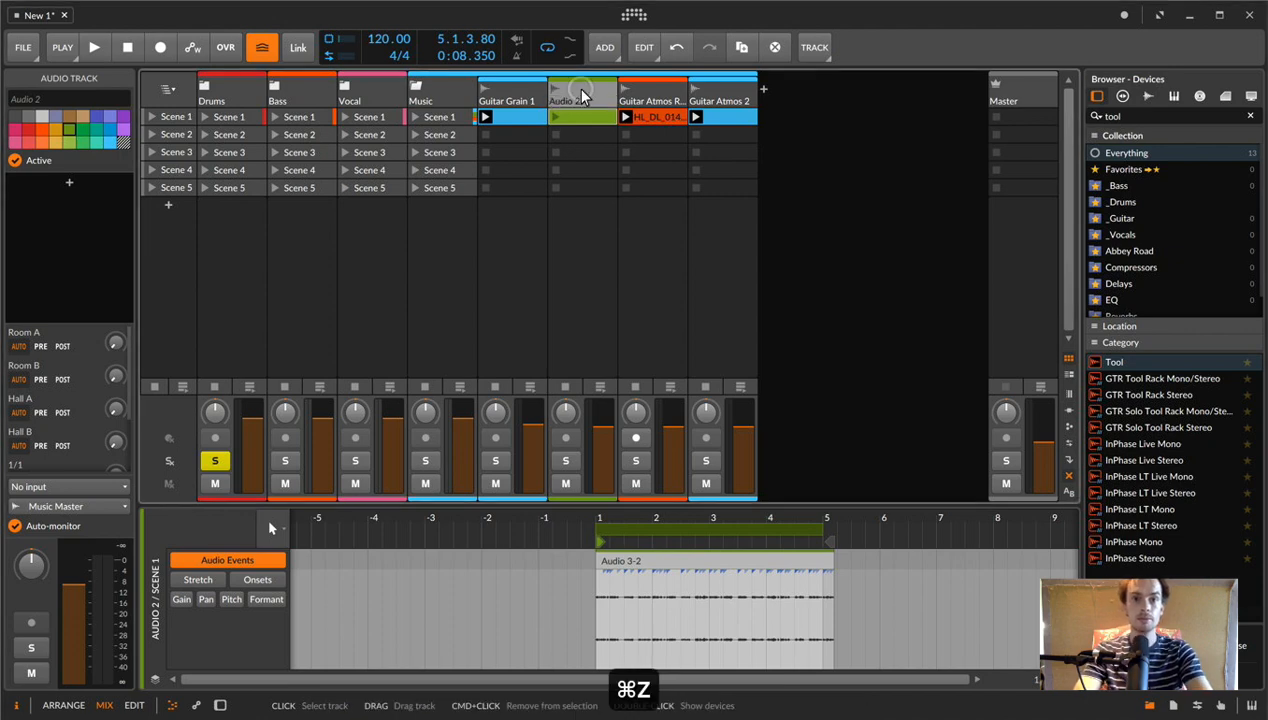
pyautogui.press('super+z')
pyautogui.press('super+z')
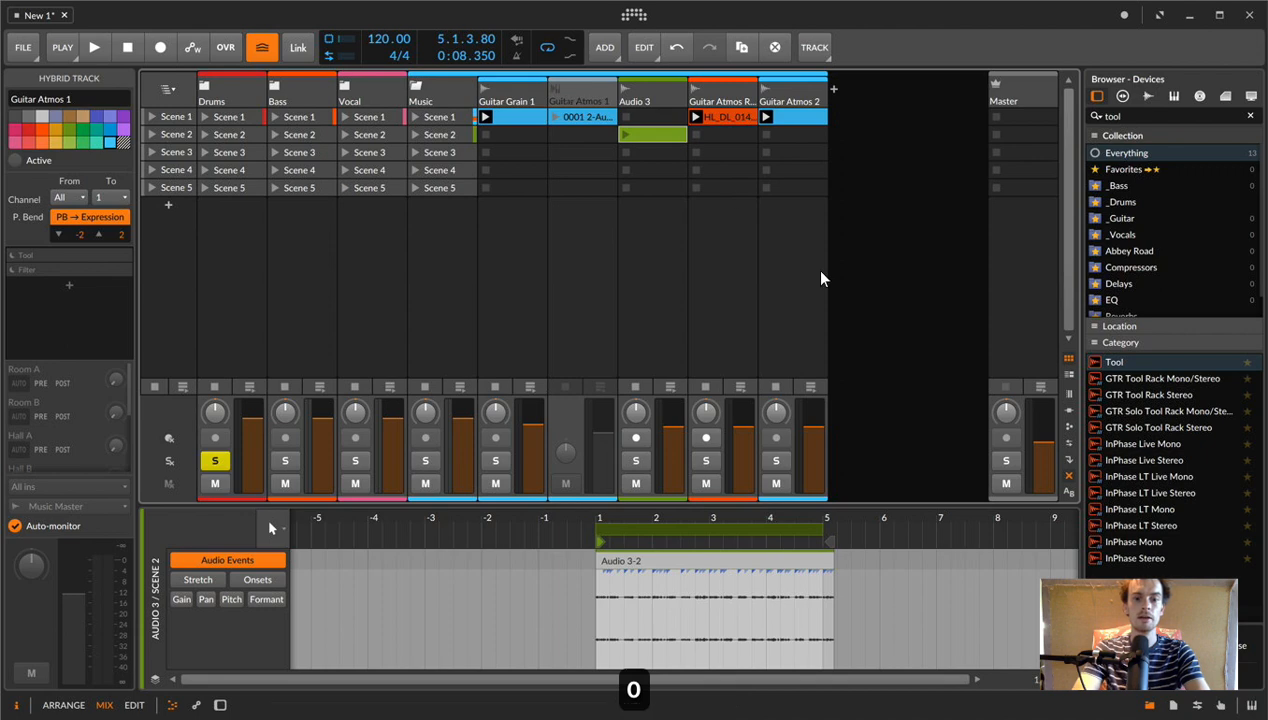
# - Delete the deactivated Guitar Atmos 1 track and move Audio 3's recorded clip from Scene 2 to Scene 1
pyautogui.press('BackSpace')
pyautogui.moveTo(580, 134); pyautogui.dragTo(581, 117)
# - Rename the Audio 3 track as Guitar Atmos 1 and colour it light blue like the other Music tracks
pyautogui.click(579, 95)
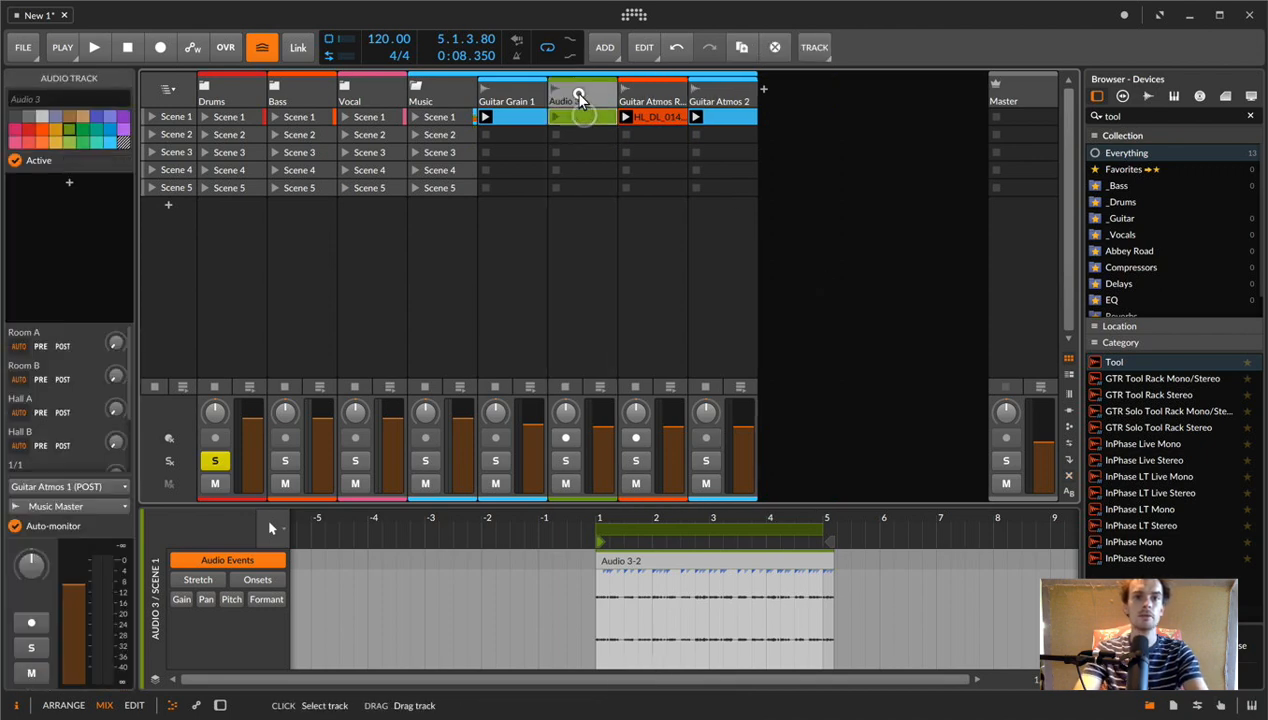
pyautogui.press('super+r')
pyautogui.write('Guitar Atmos 1')
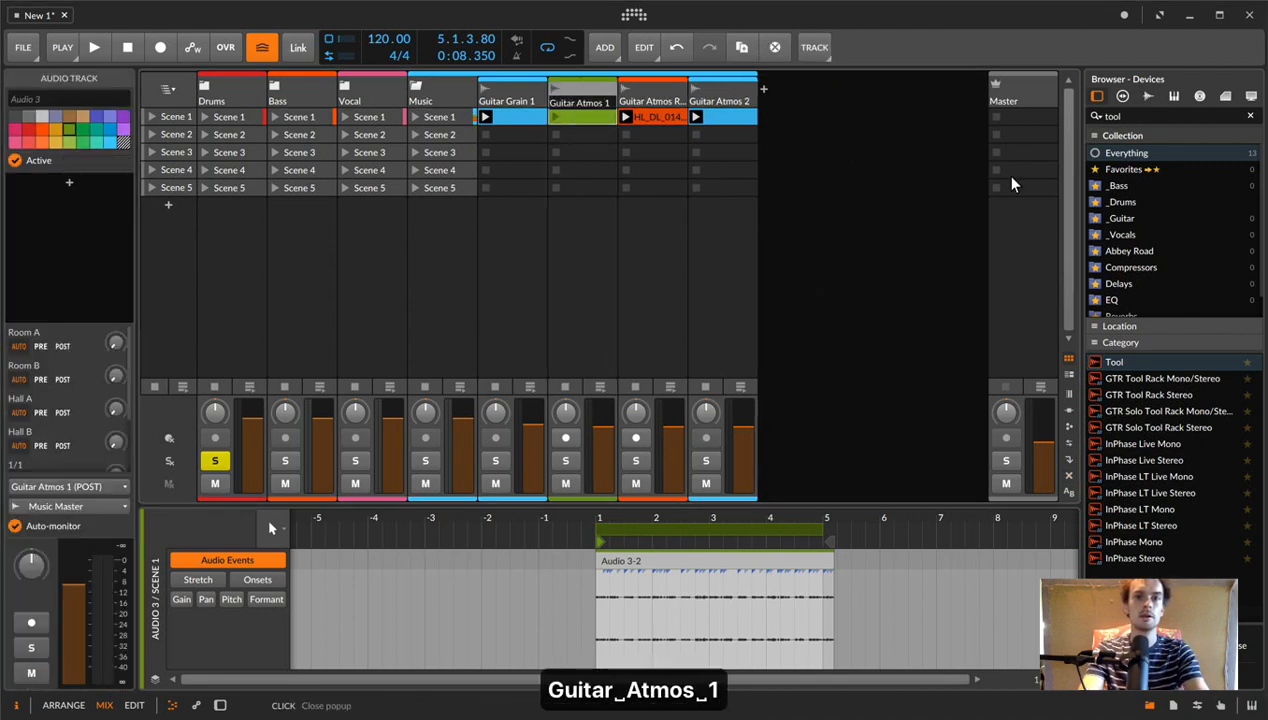
pyautogui.press('Return')
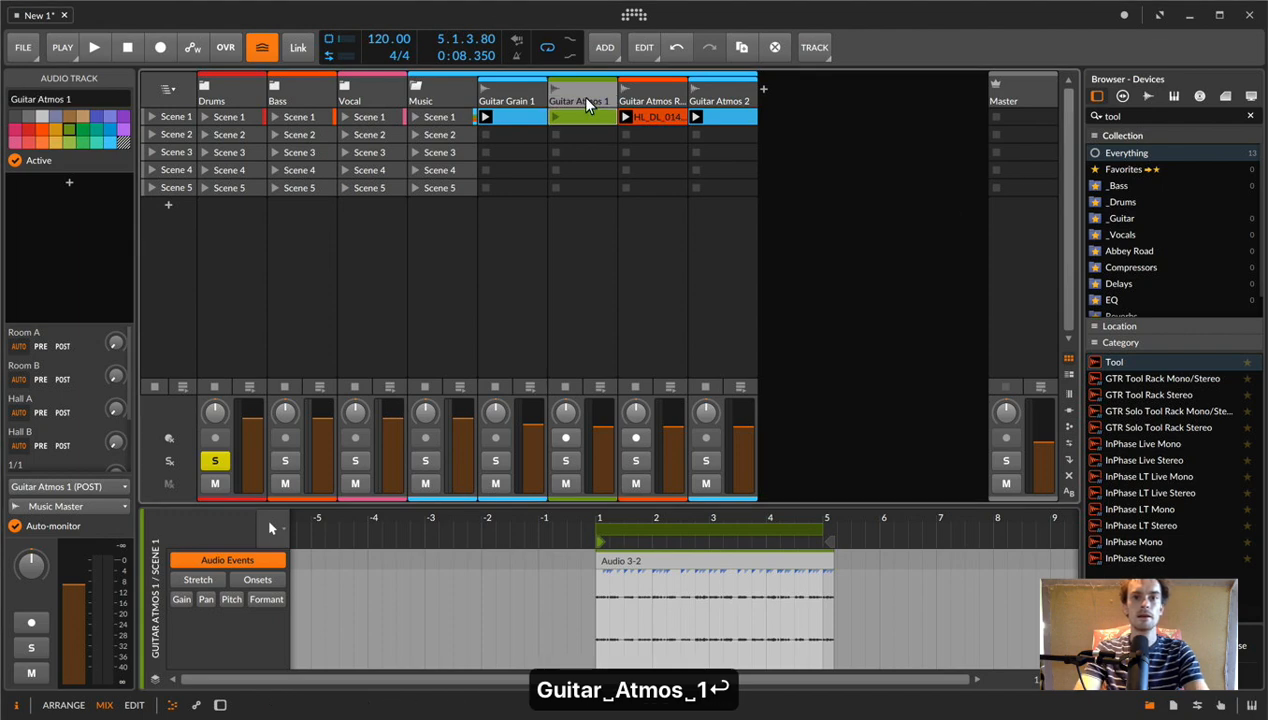
pyautogui.rightClick(580, 96)
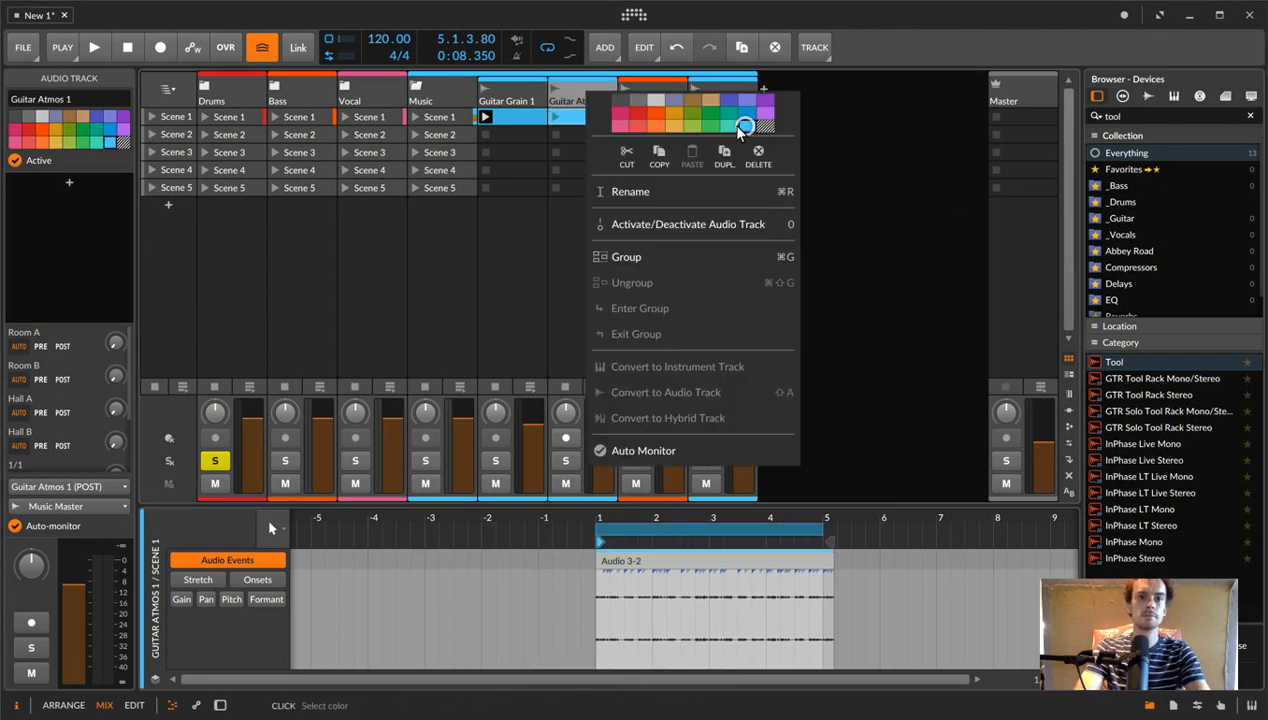
pyautogui.click(731, 126)
# - Delete the Guitar Atmos Rhythm track, then solo Guitar Atmos 2 and start playback
pyautogui.click(655, 95)
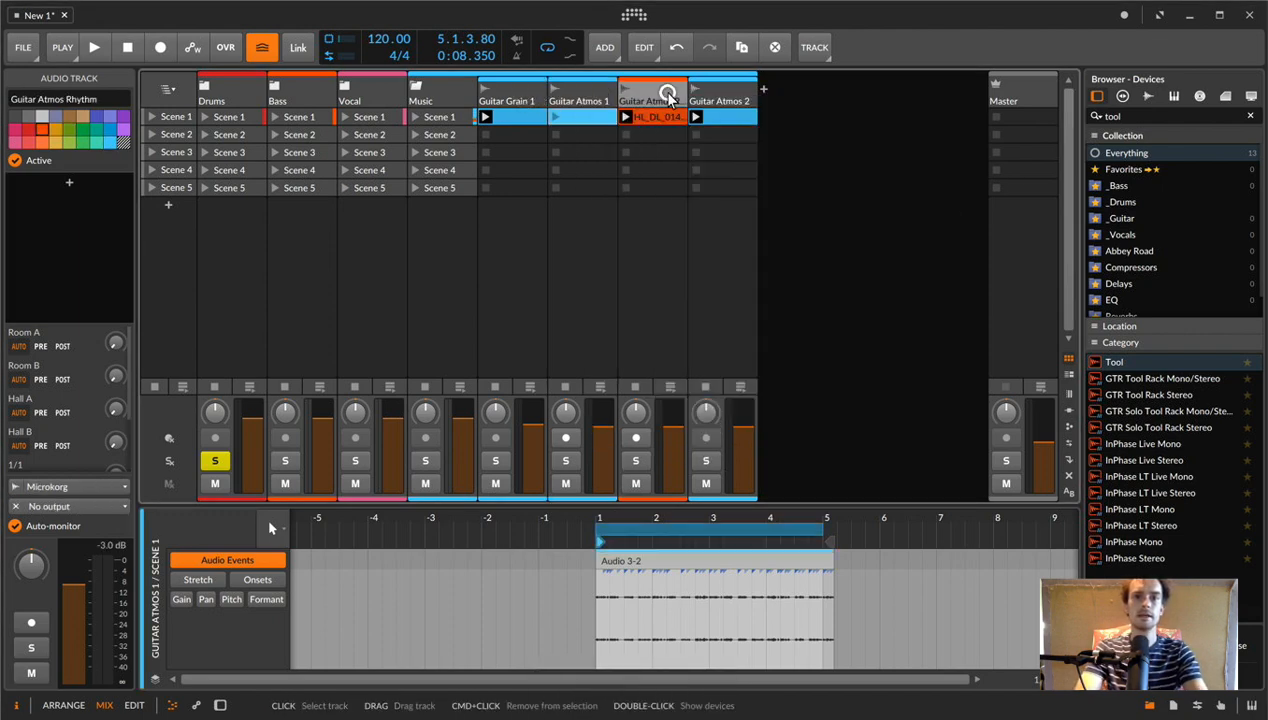
pyautogui.click(628, 462)
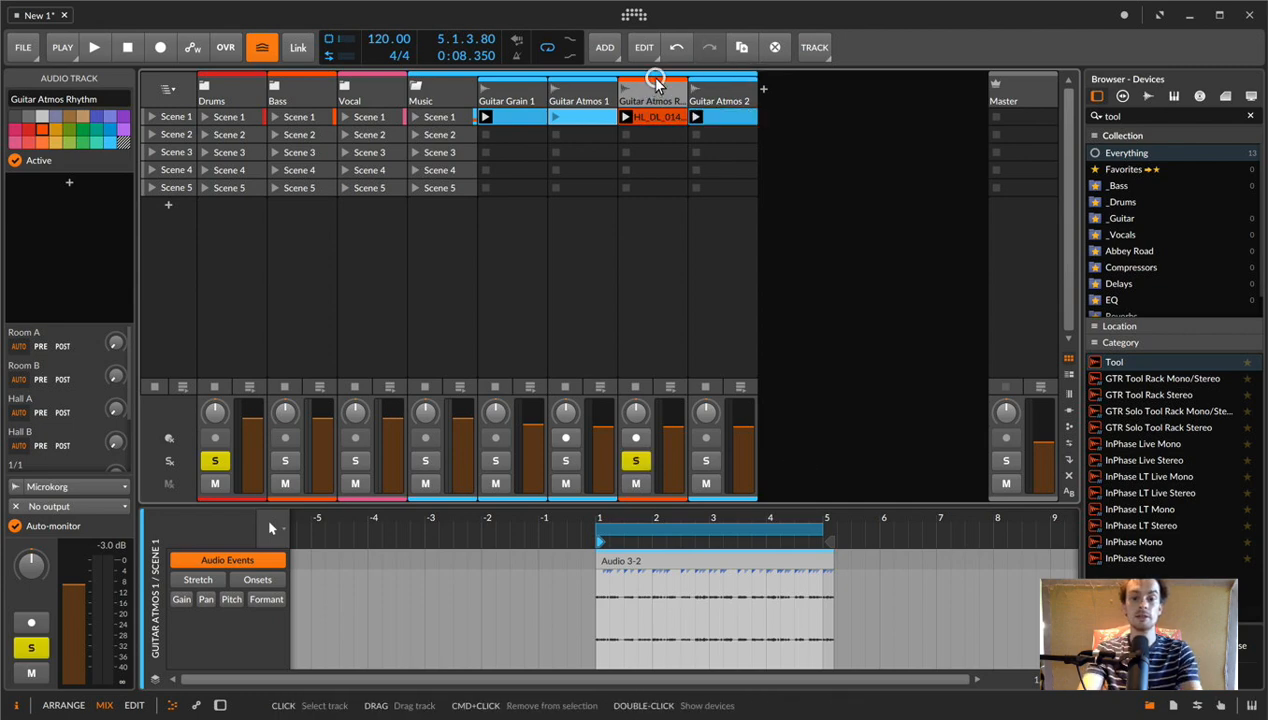
pyautogui.press('Delete')
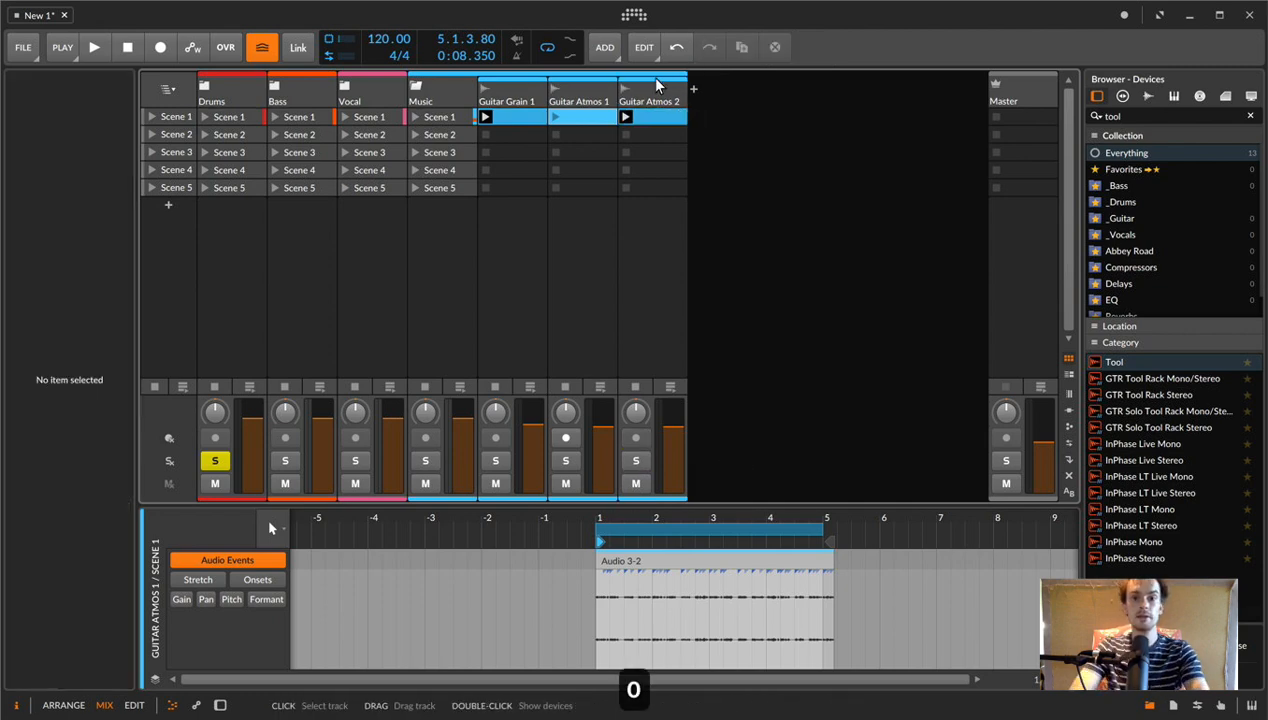
pyautogui.click(635, 462)
pyautogui.press('space')
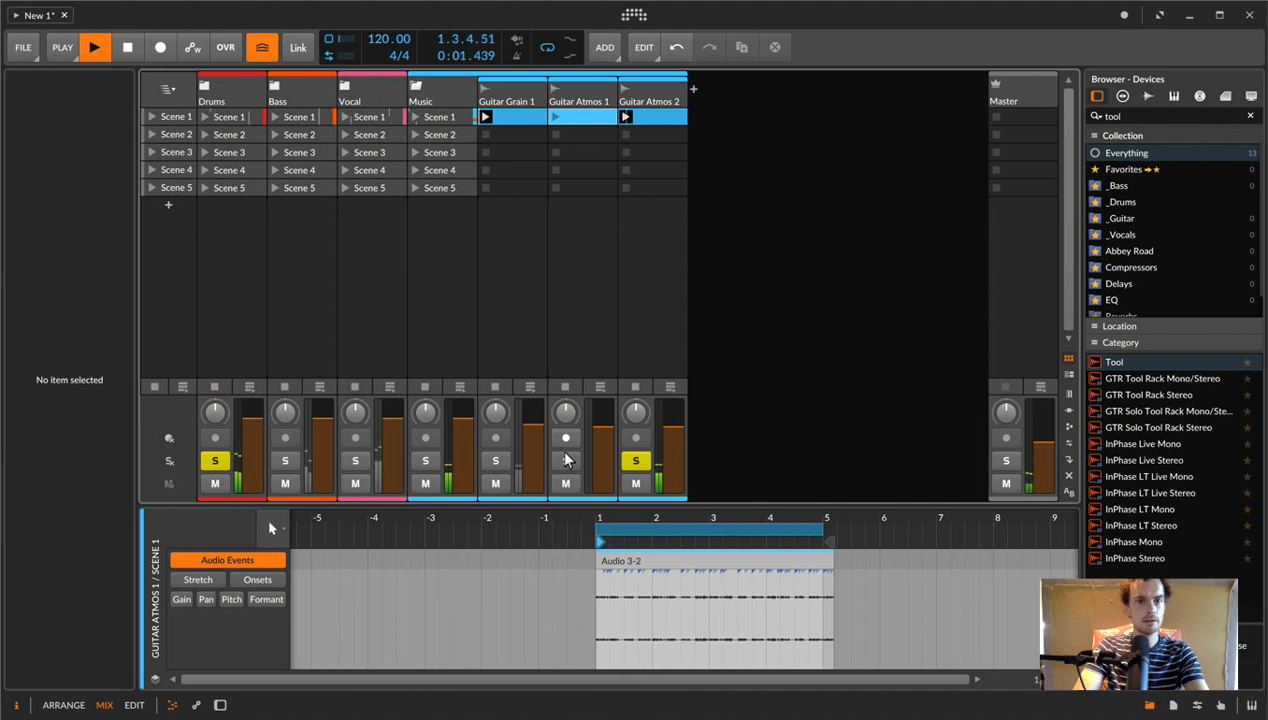
pyautogui.click(651, 102)
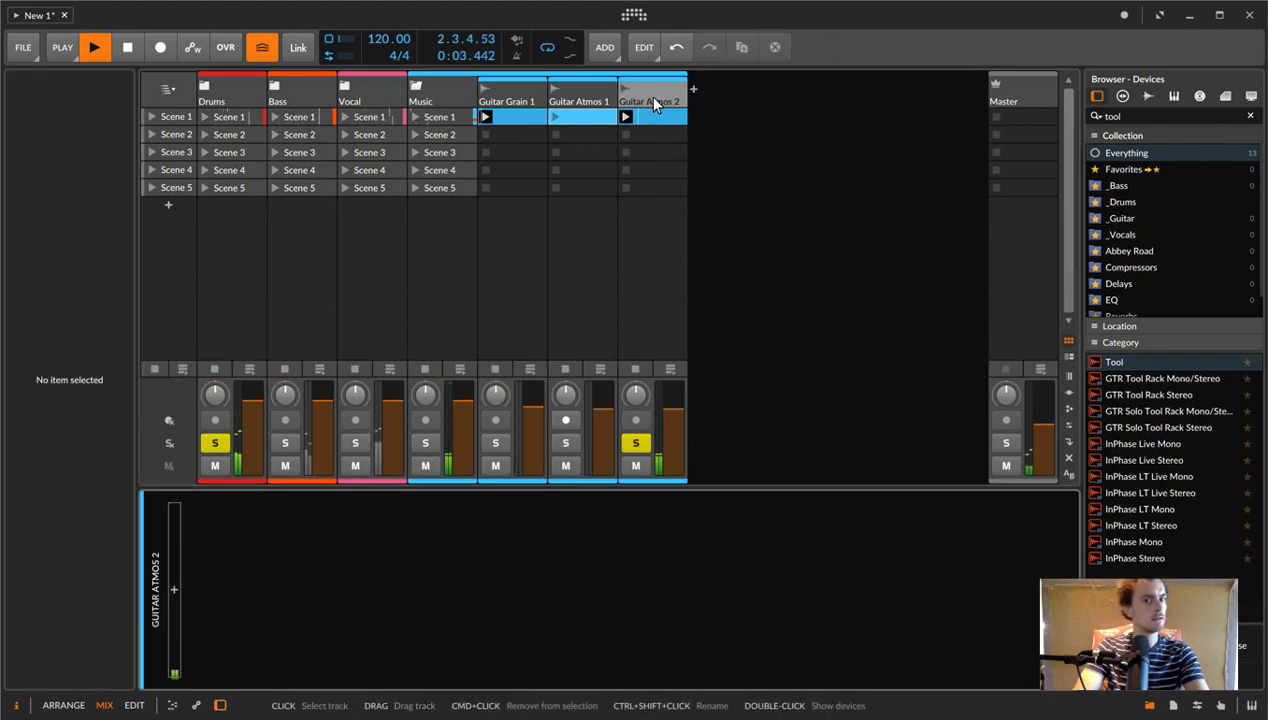
pyautogui.click(173, 594)
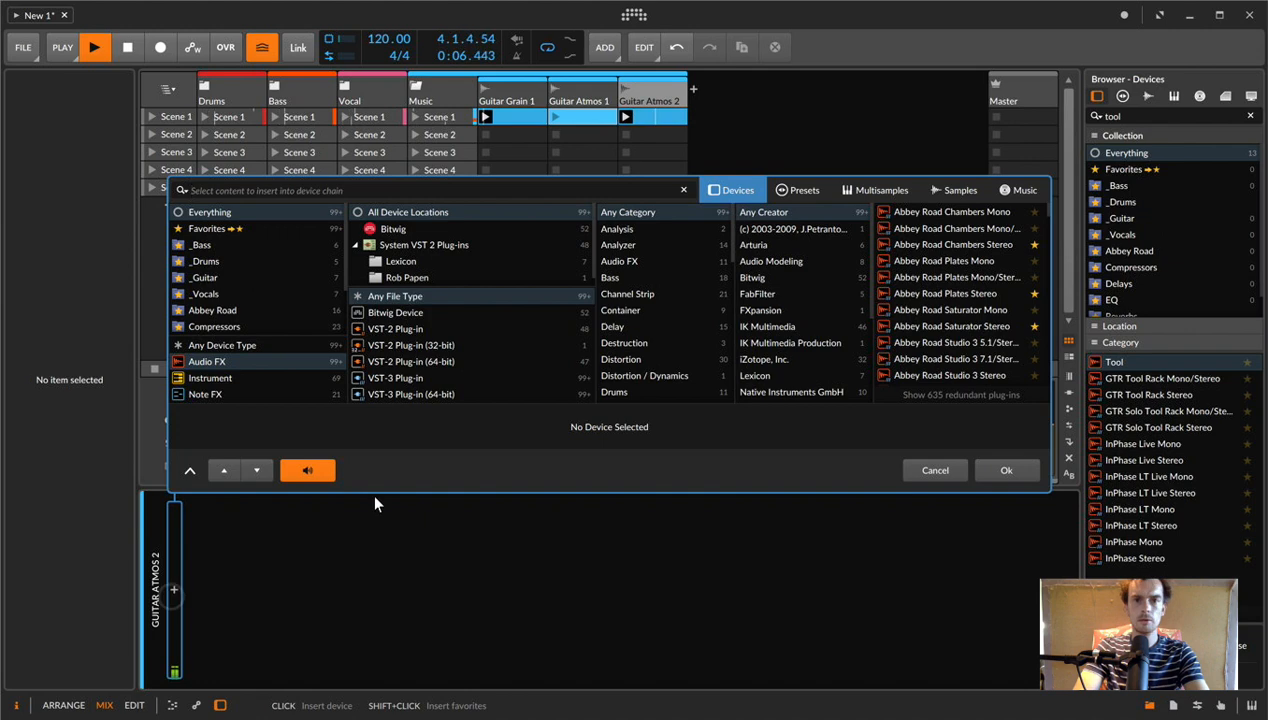
pyautogui.click(935, 474)
pyautogui.click(655, 115)
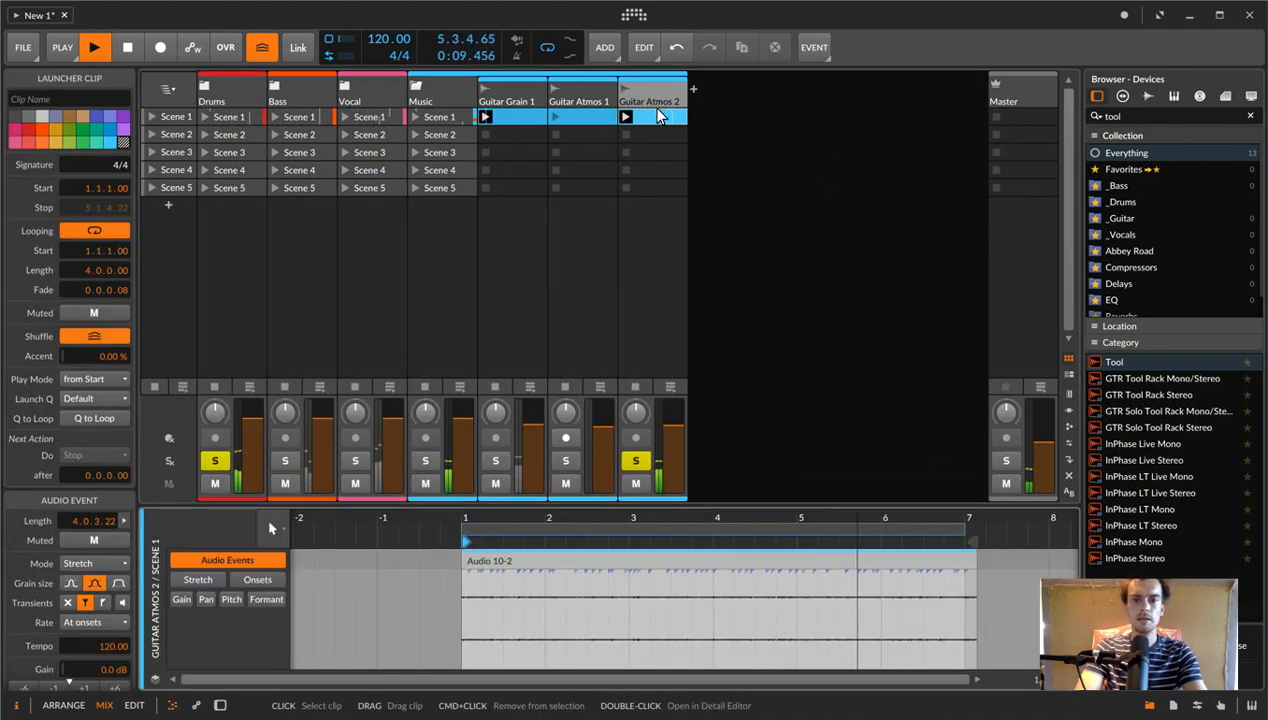
pyautogui.click(650, 101)
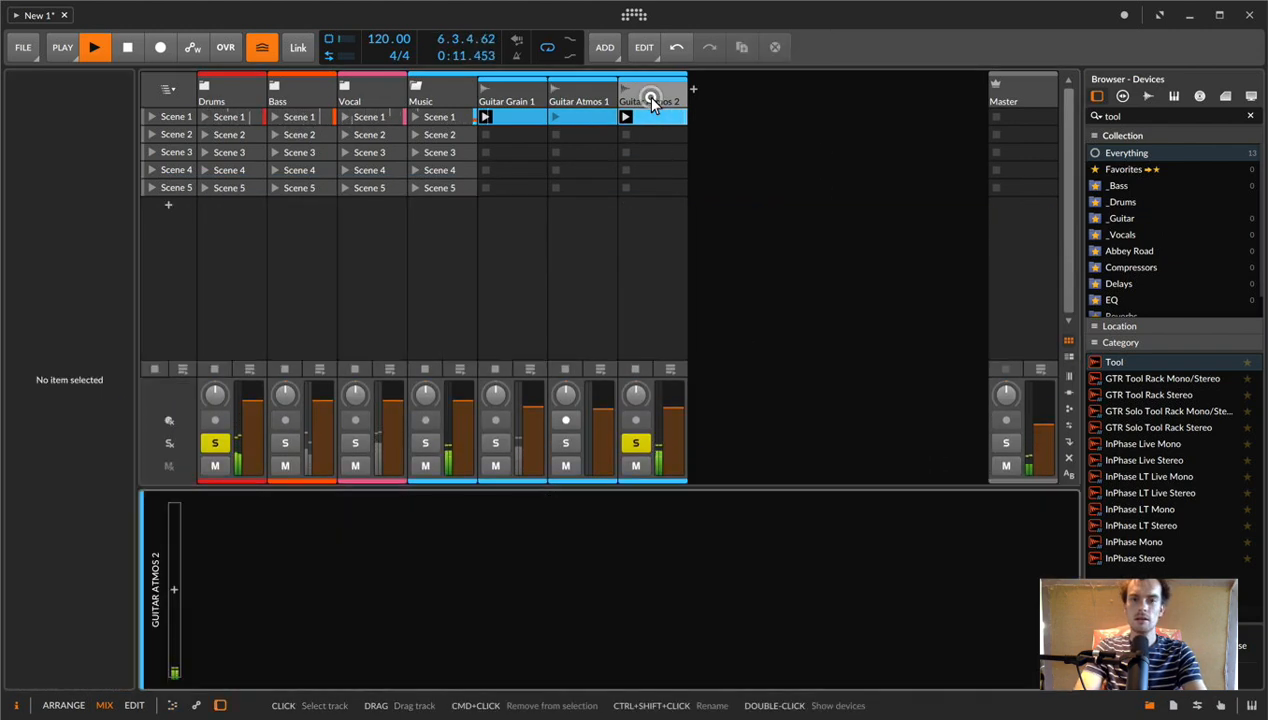
# - Duplicate the Guitar Atmos 2 track and select the Scene 1 clip on the copy
pyautogui.click(643, 100)
pyautogui.press('super+d')
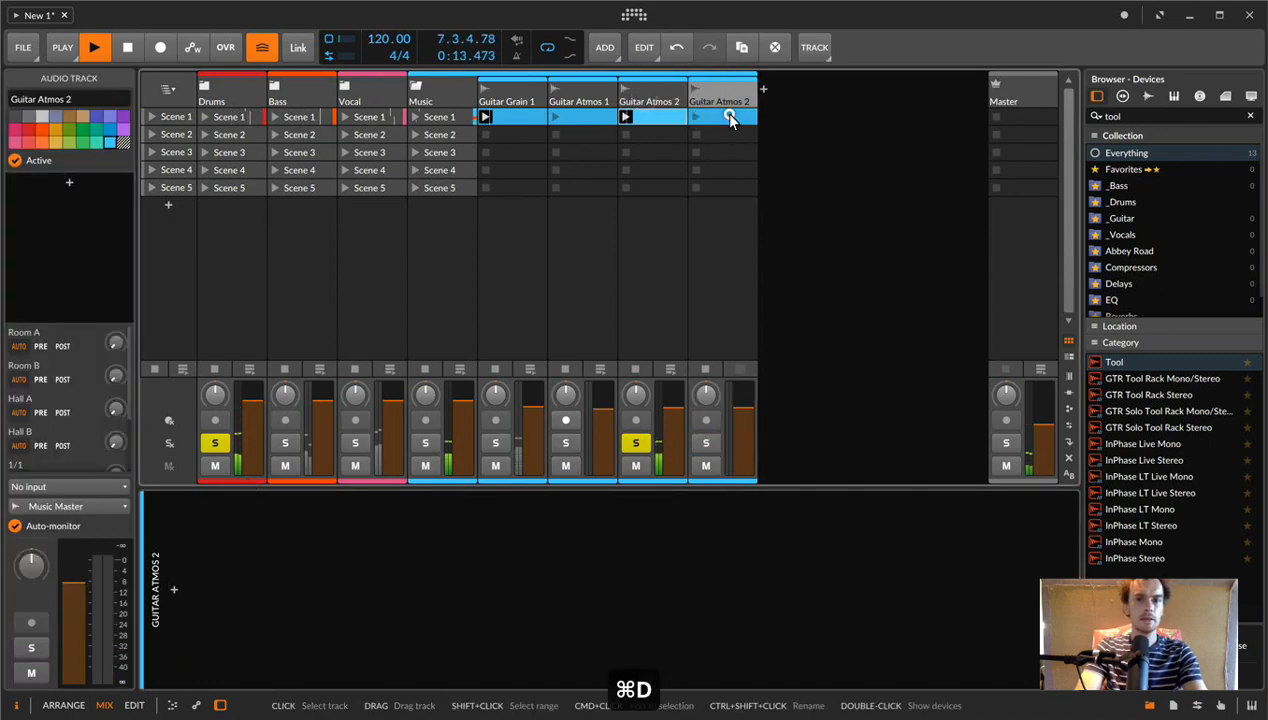
pyautogui.click(729, 117)
# - Try a pitch of 7 on the audio event of the duplicated Guitar Atmos 2 clip
pyautogui.scroll(-3, 53, 608)
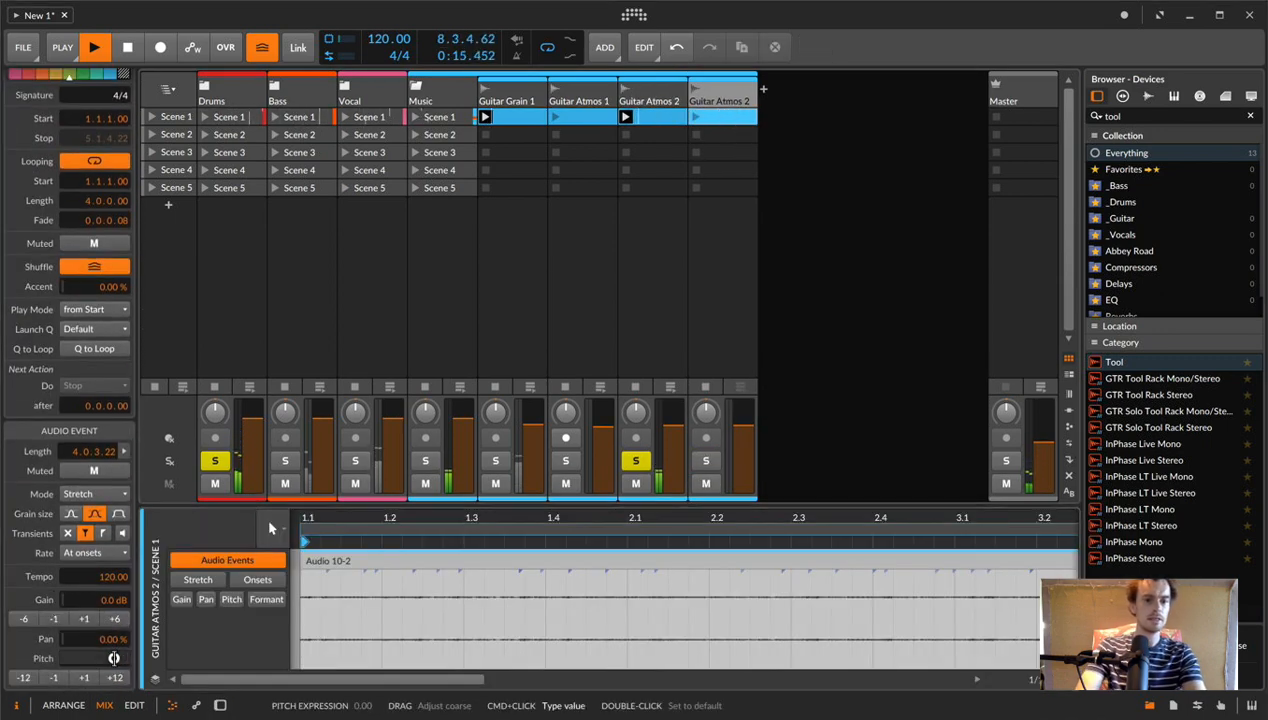
pyautogui.doubleClick(112, 658)
pyautogui.write('7')
pyautogui.press('Return')
# - Launch the Scene 1 clip on the duplicated Guitar Atmos 2 track, with the track soloed and its volume raised
pyautogui.click(694, 117)
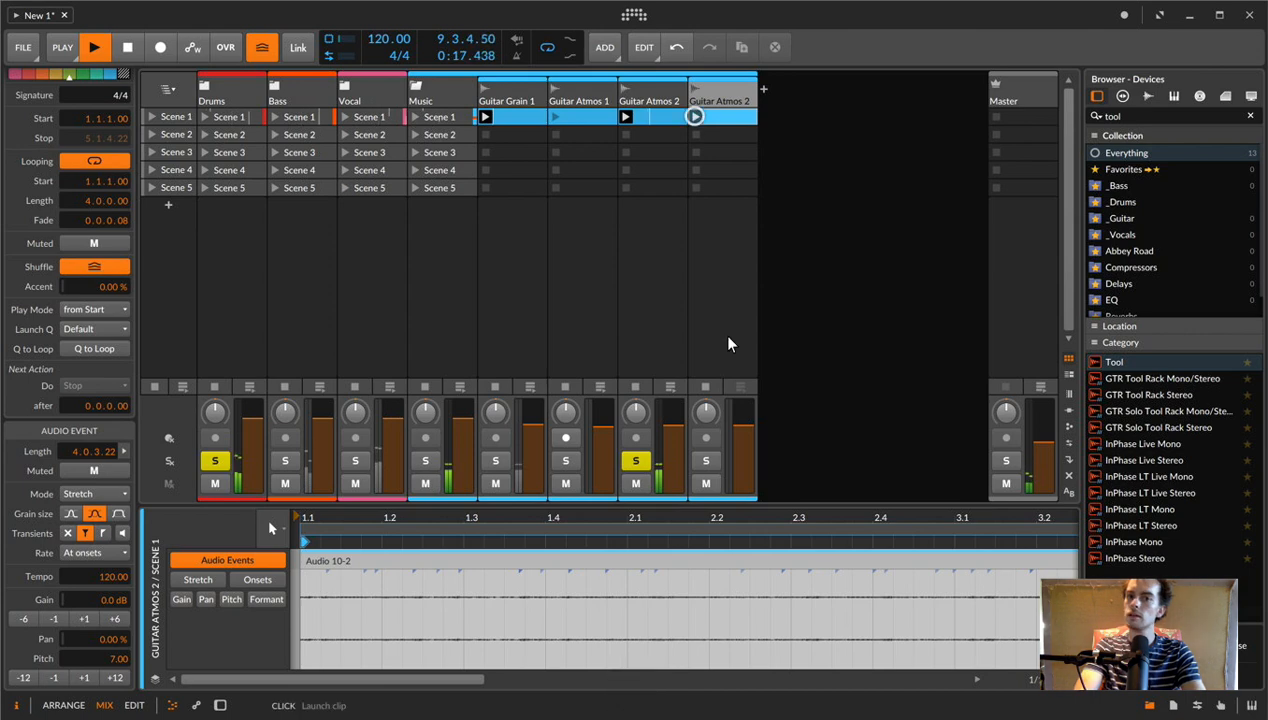
pyautogui.click(703, 462)
pyautogui.moveTo(747, 420); pyautogui.dragTo(740, 412)
# - Check the pitch of the Guitar Atmos clips' audio events and undo the pitch change to 7
pyautogui.click(350, 560)
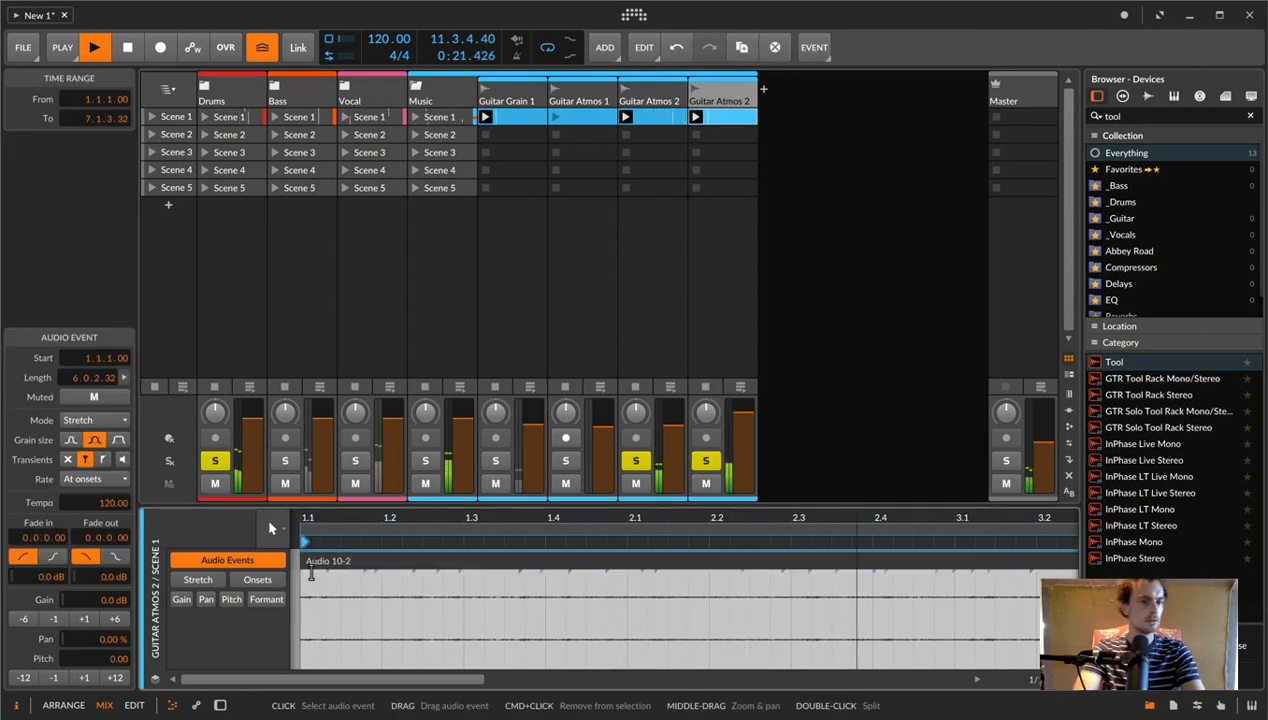
pyautogui.click(641, 119)
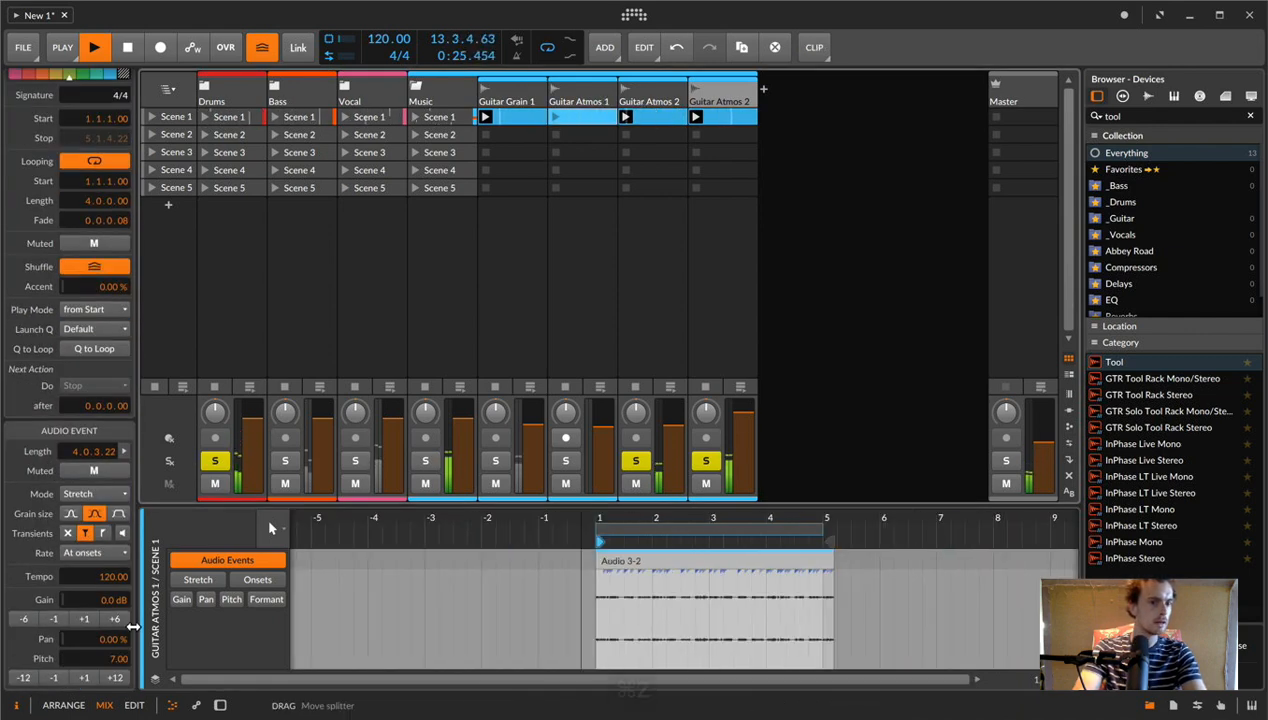
pyautogui.press('super+z')
# - Audition the duplicated Guitar Atmos 2 clip at pitches 7 and 8, then undo the last pitch change
pyautogui.click(728, 117)
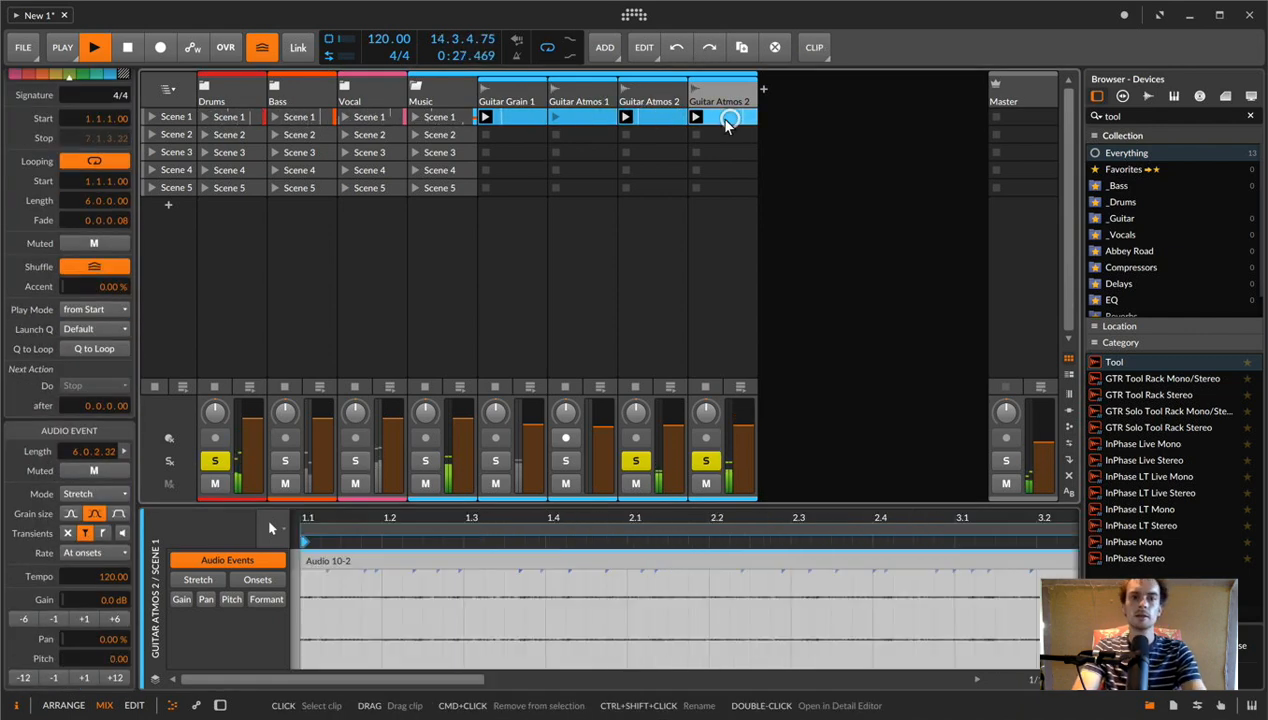
pyautogui.doubleClick(115, 658)
pyautogui.write('7')
pyautogui.press('Return')
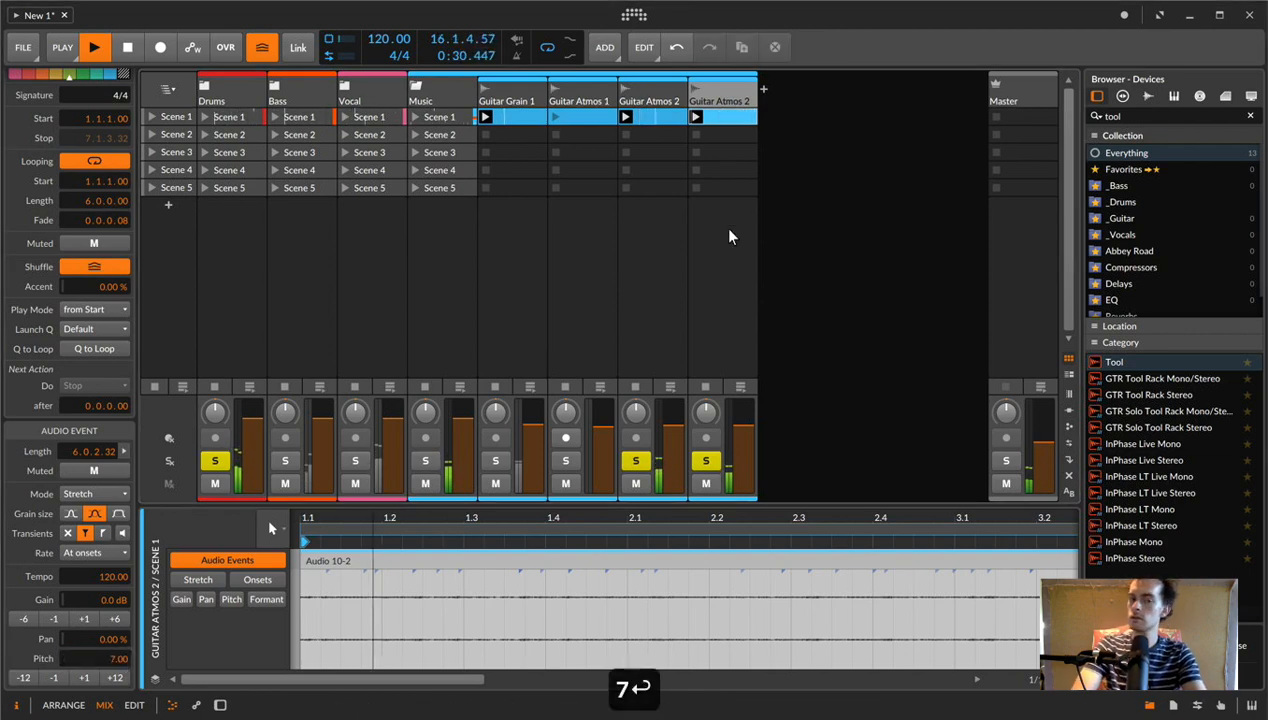
pyautogui.keyDown('super'); pyautogui.click(119, 660); pyautogui.keyUp('super')
pyautogui.write('8')
pyautogui.press('Return')
pyautogui.press('super+z')
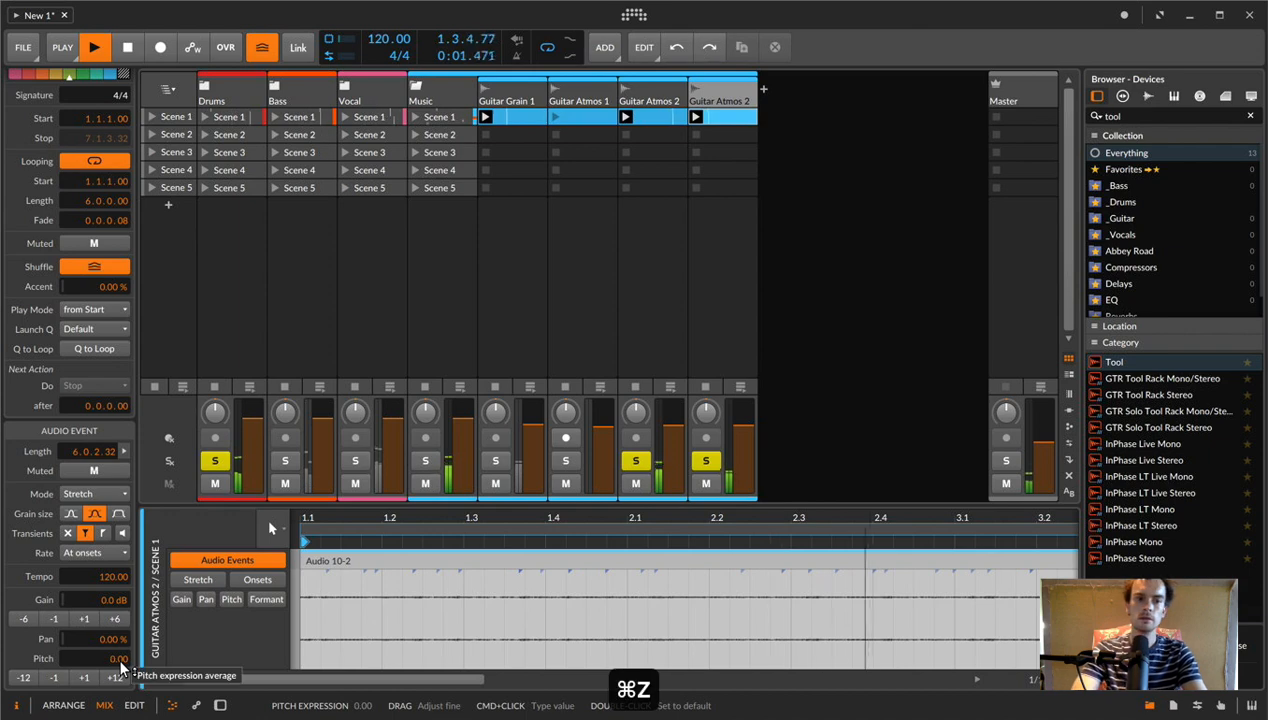
# - Audition the duplicated Guitar Atmos 2 clip at pitches 9 and 7, then transpose it down by 12 semitones
pyautogui.doubleClick(111, 657)
pyautogui.keyDown('super'); pyautogui.click(111, 656); pyautogui.keyUp('super')
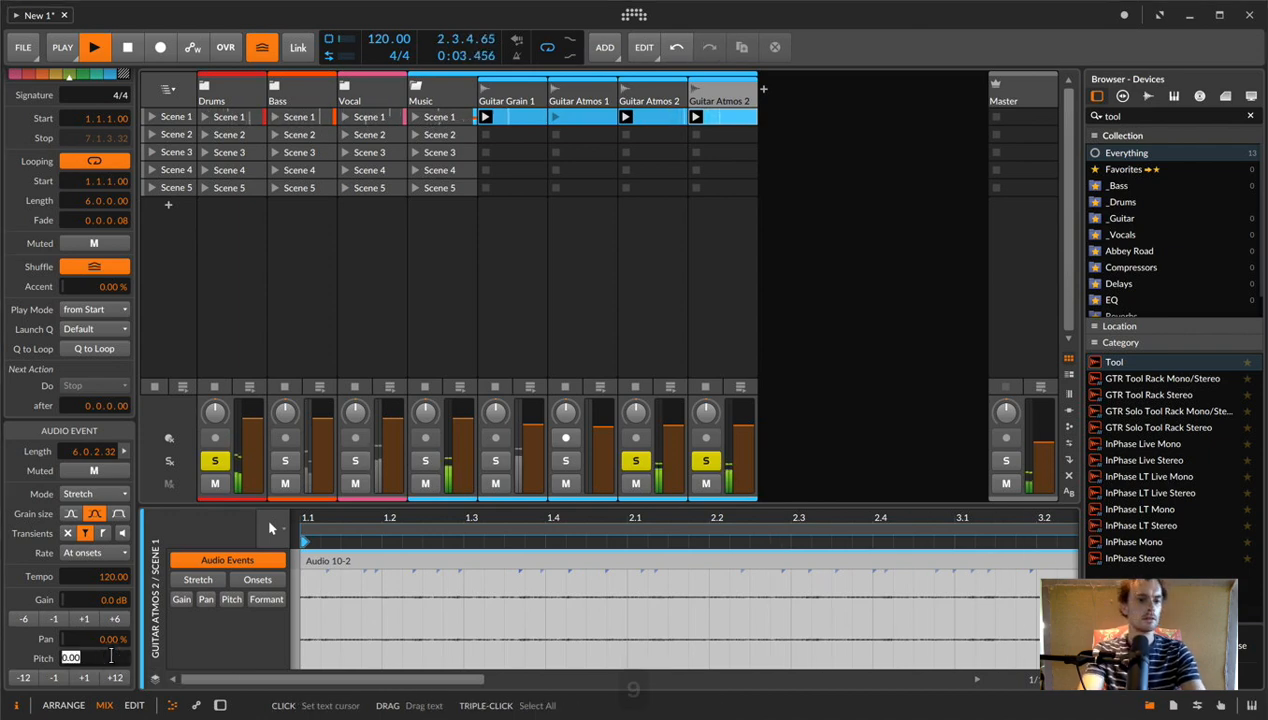
pyautogui.write('9')
pyautogui.press('Return')
pyautogui.keyDown('super'); pyautogui.click(115, 660); pyautogui.keyUp('super')
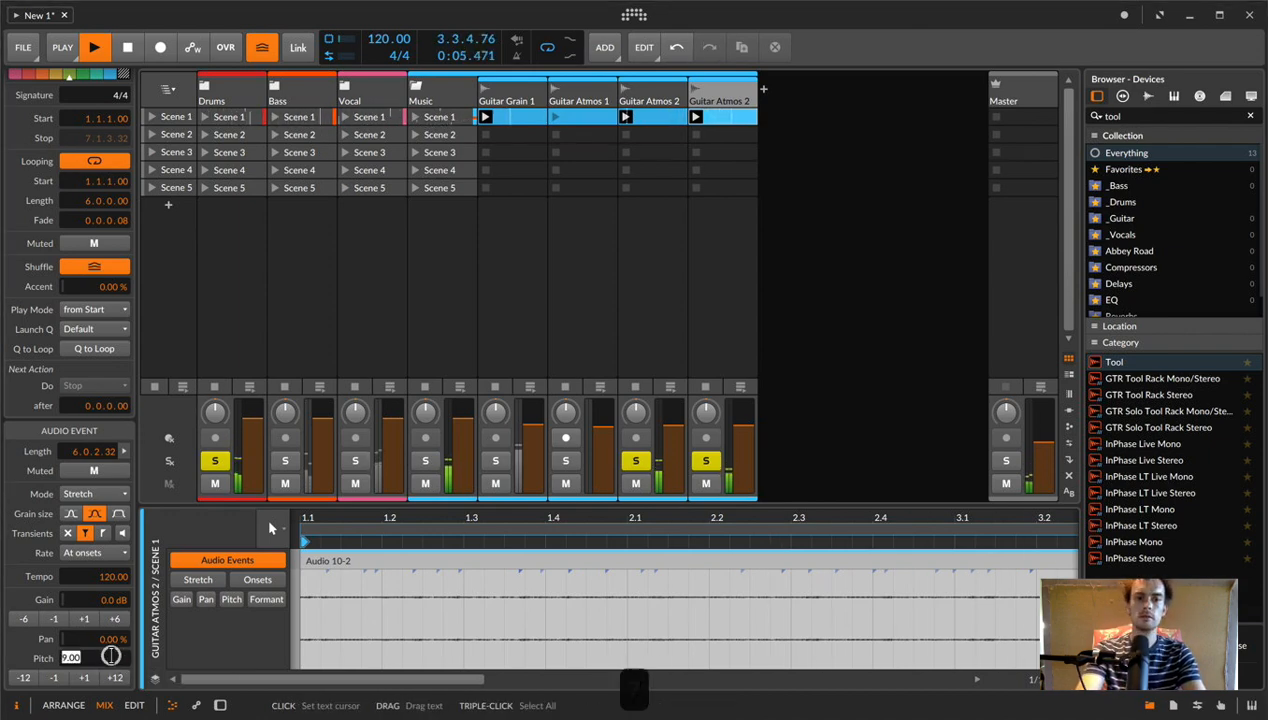
pyautogui.write('7')
pyautogui.press('Return')
pyautogui.click(20, 678)
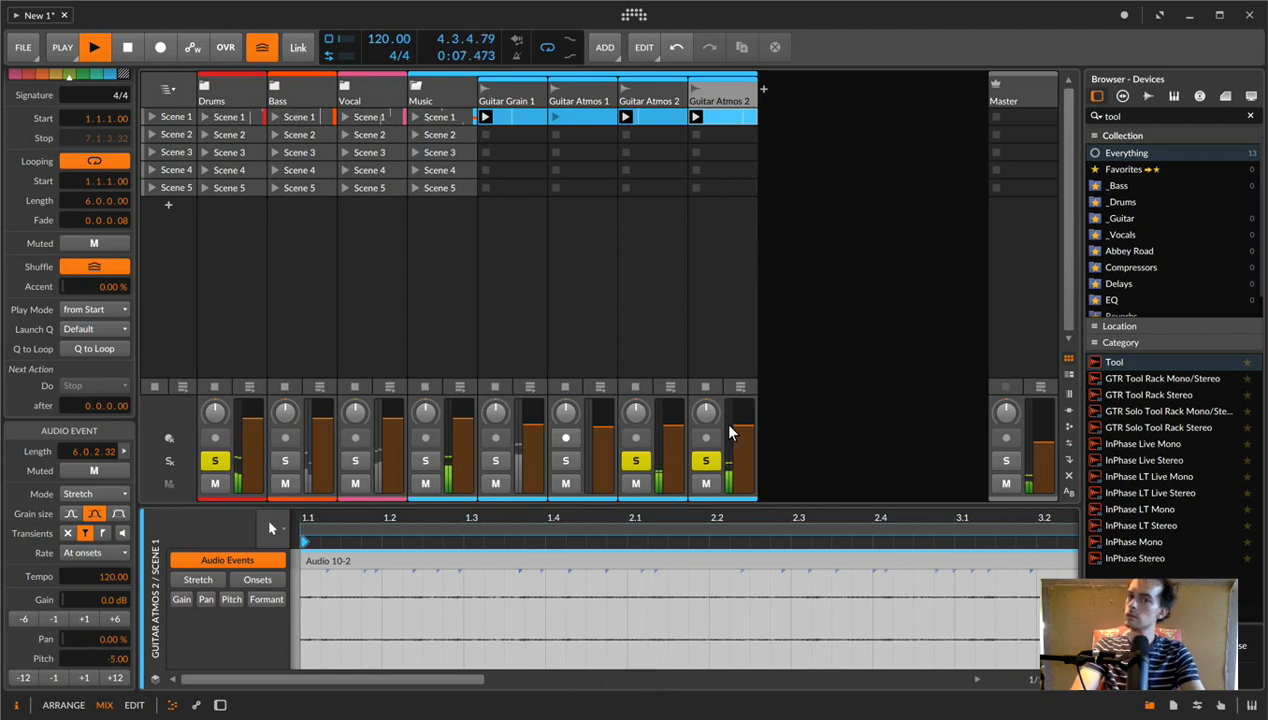
# - Audition the duplicated Guitar Atmos 2 clip at pitches -7, -5, -2 and -3
pyautogui.keyDown('super'); pyautogui.click(115, 660); pyautogui.keyUp('super')
pyautogui.write('-7')
pyautogui.press('Return')
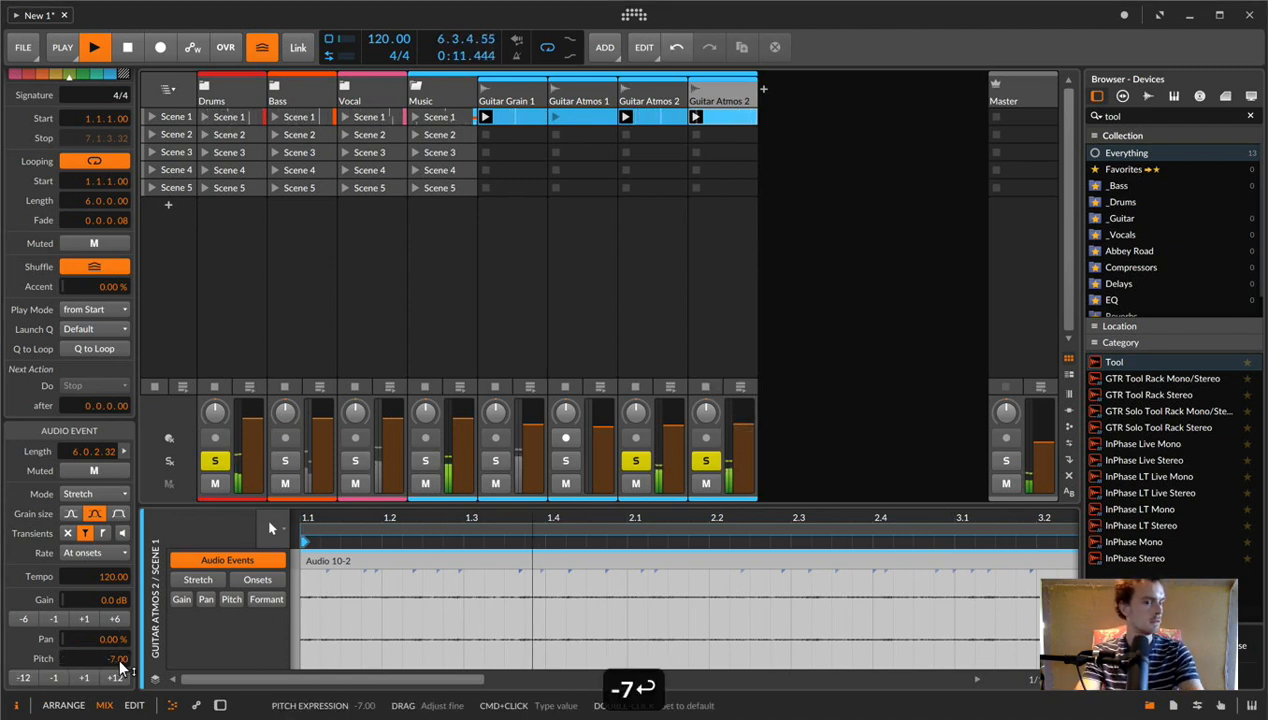
pyautogui.doubleClick(119, 660)
pyautogui.write('-5')
pyautogui.press('Return')
pyautogui.doubleClick(119, 660)
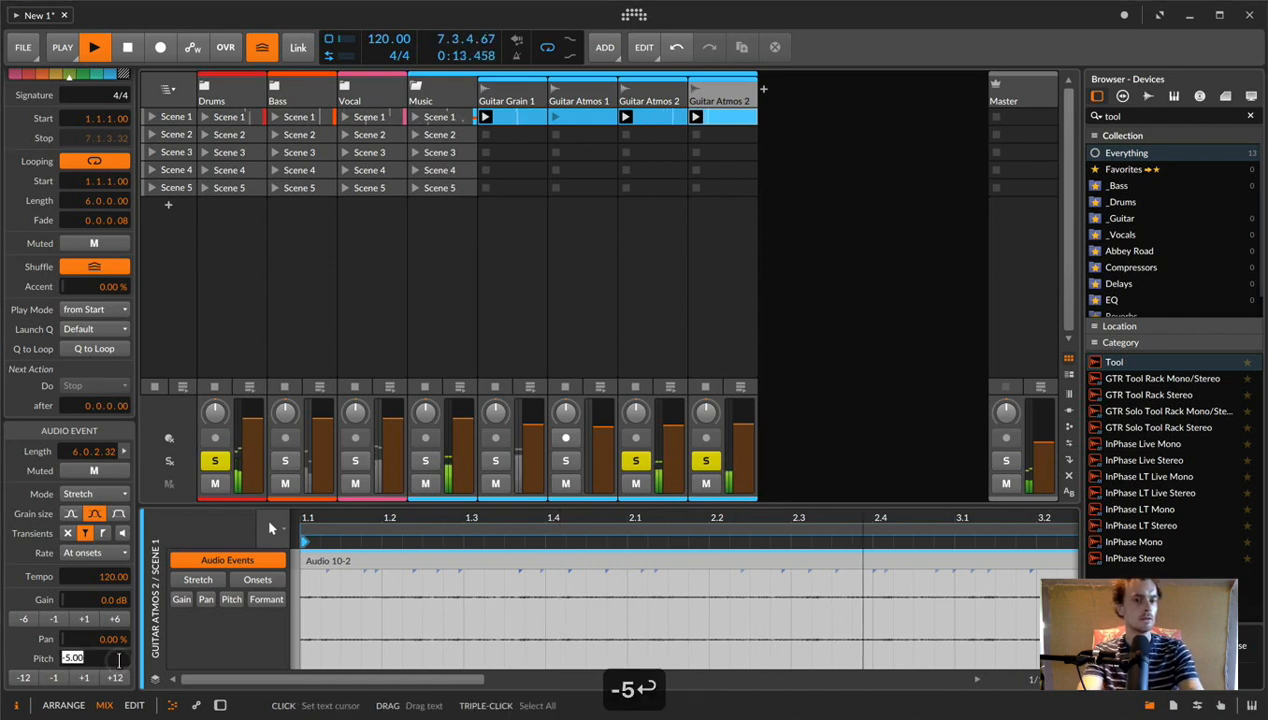
pyautogui.write('-2')
pyautogui.press('Return')
pyautogui.doubleClick(118, 660)
pyautogui.write('-3')
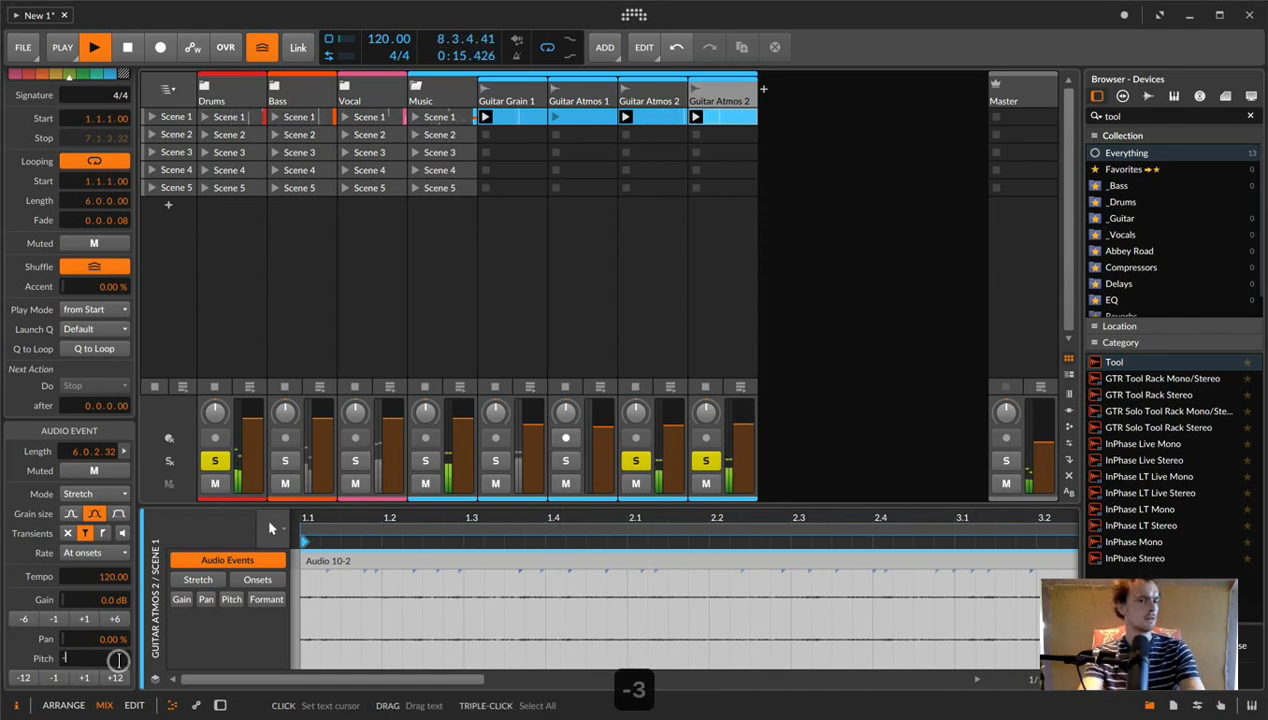
pyautogui.press('Return')
# - Set the pitch of the duplicated Guitar Atmos 2 clip to -5
pyautogui.doubleClick(118, 660)
pyautogui.write('-5')
pyautogui.press('Return')
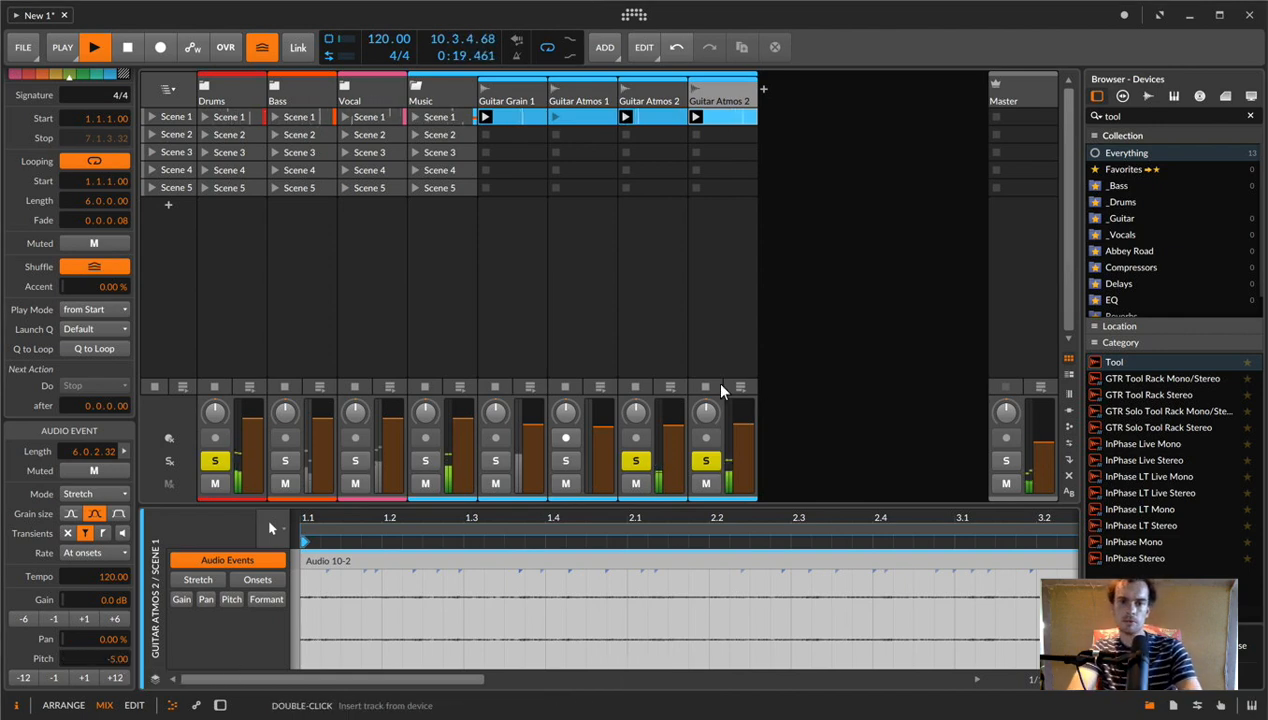
# - Pan the original Guitar Atmos 2 track left and its duplicate right, then clear all solos
pyautogui.moveTo(630, 406); pyautogui.dragTo(630, 426)
pyautogui.moveTo(706, 406); pyautogui.dragTo(706, 387)
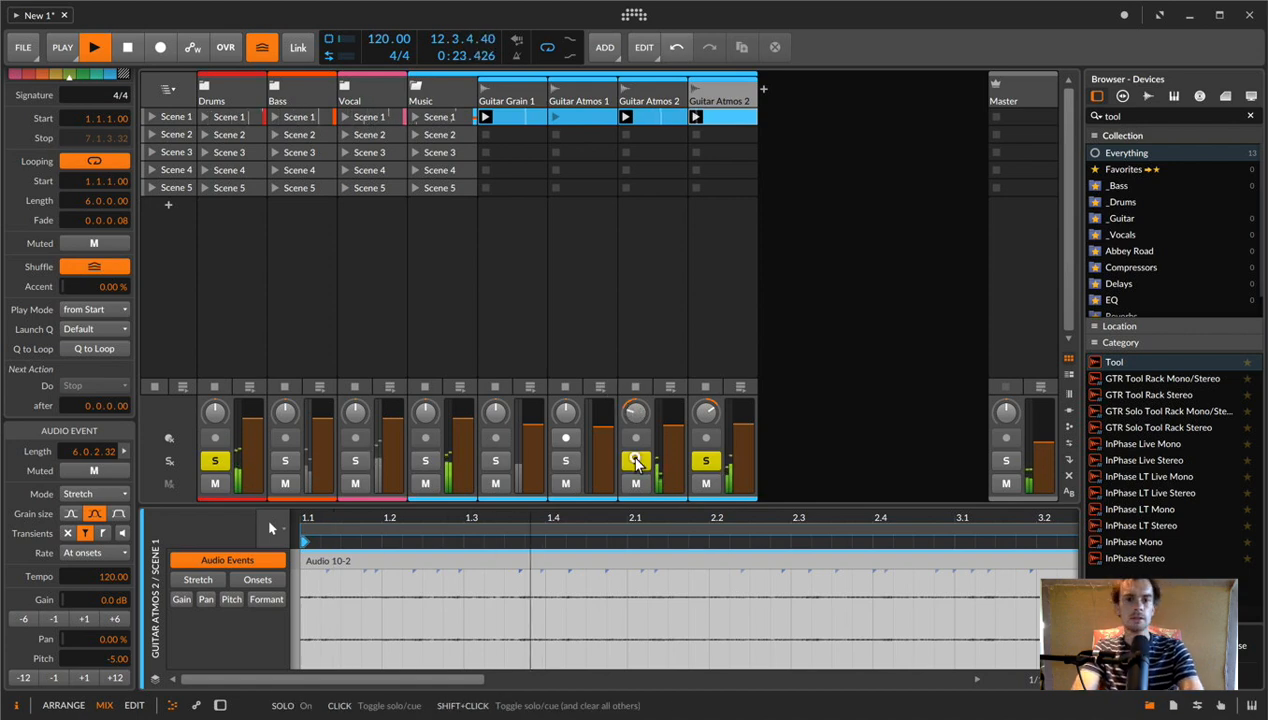
pyautogui.keyDown('shift'); pyautogui.click(636, 461); pyautogui.keyUp('shift')
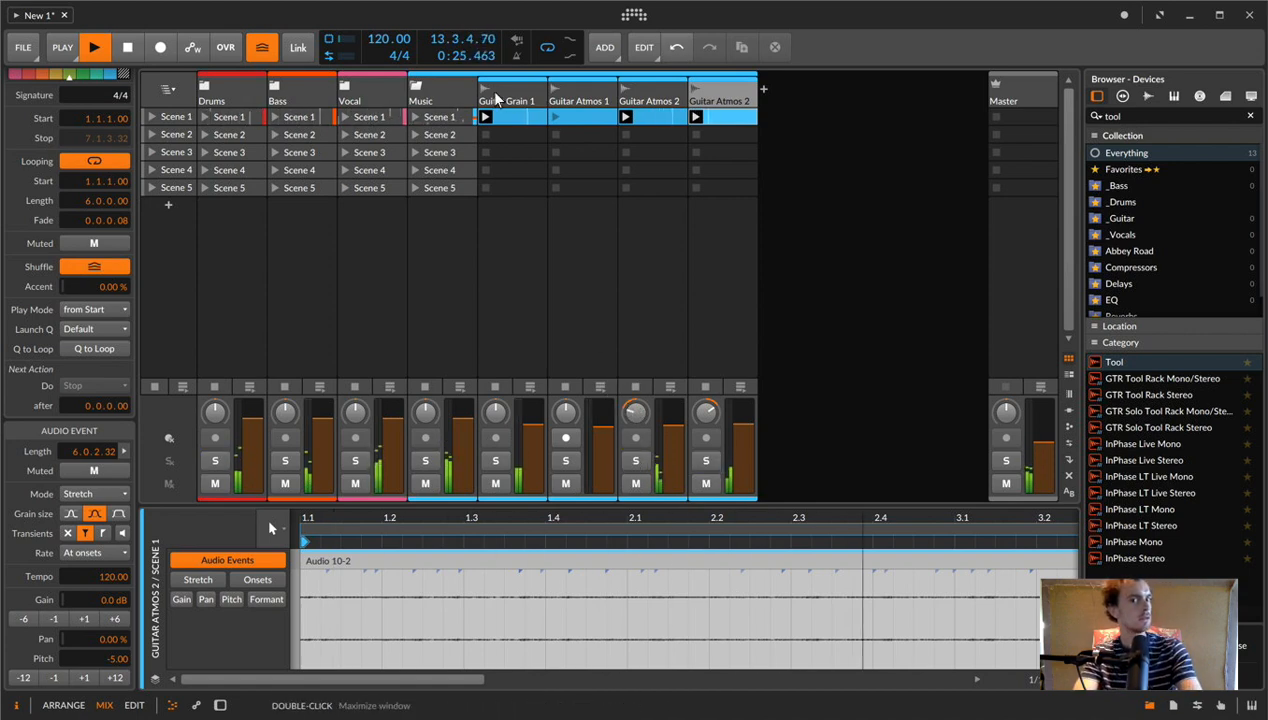
# - Mute the Guitar Grain 1 track and, inside the expanded Vocal group, the Pad Vocal track
pyautogui.click(495, 483)
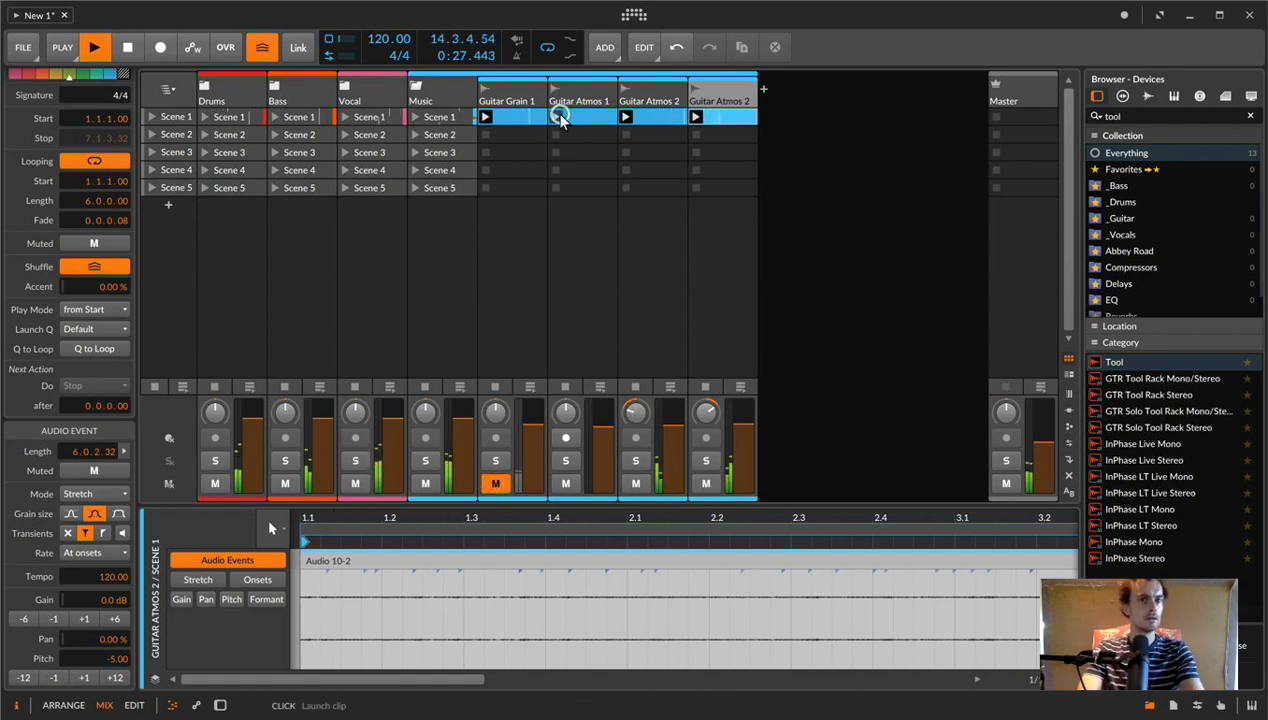
pyautogui.click(345, 87)
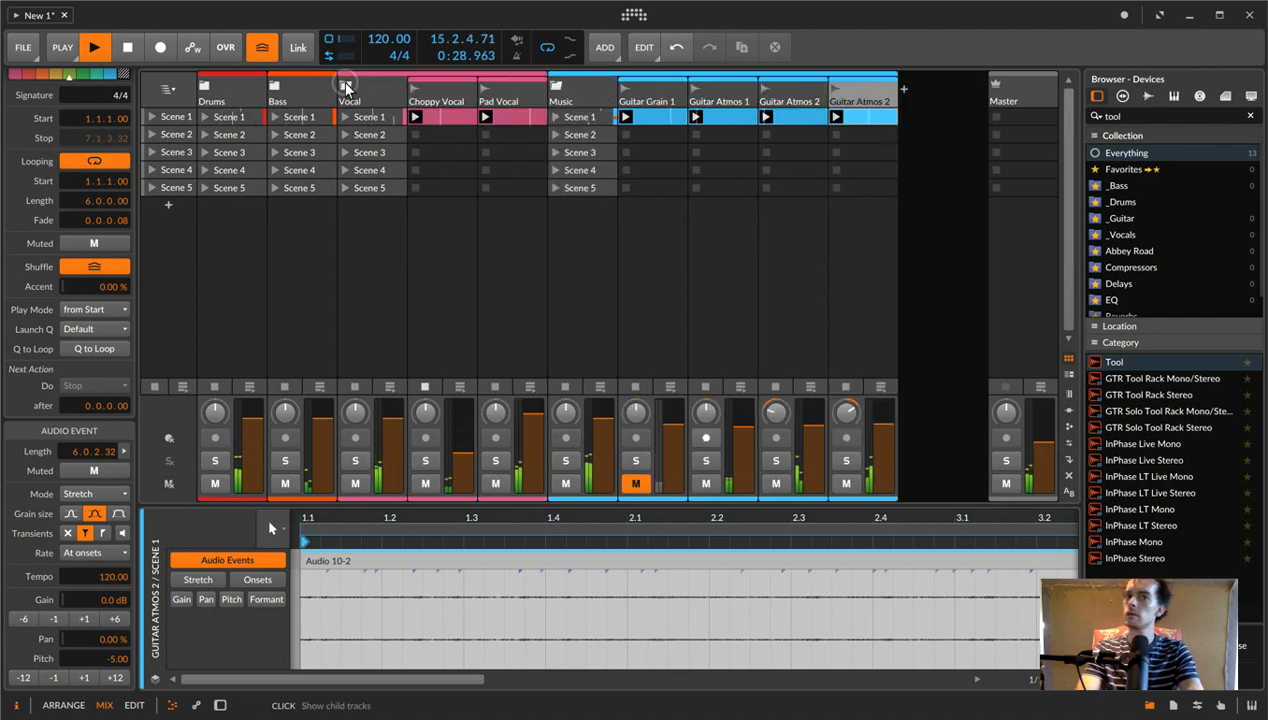
pyautogui.click(494, 483)
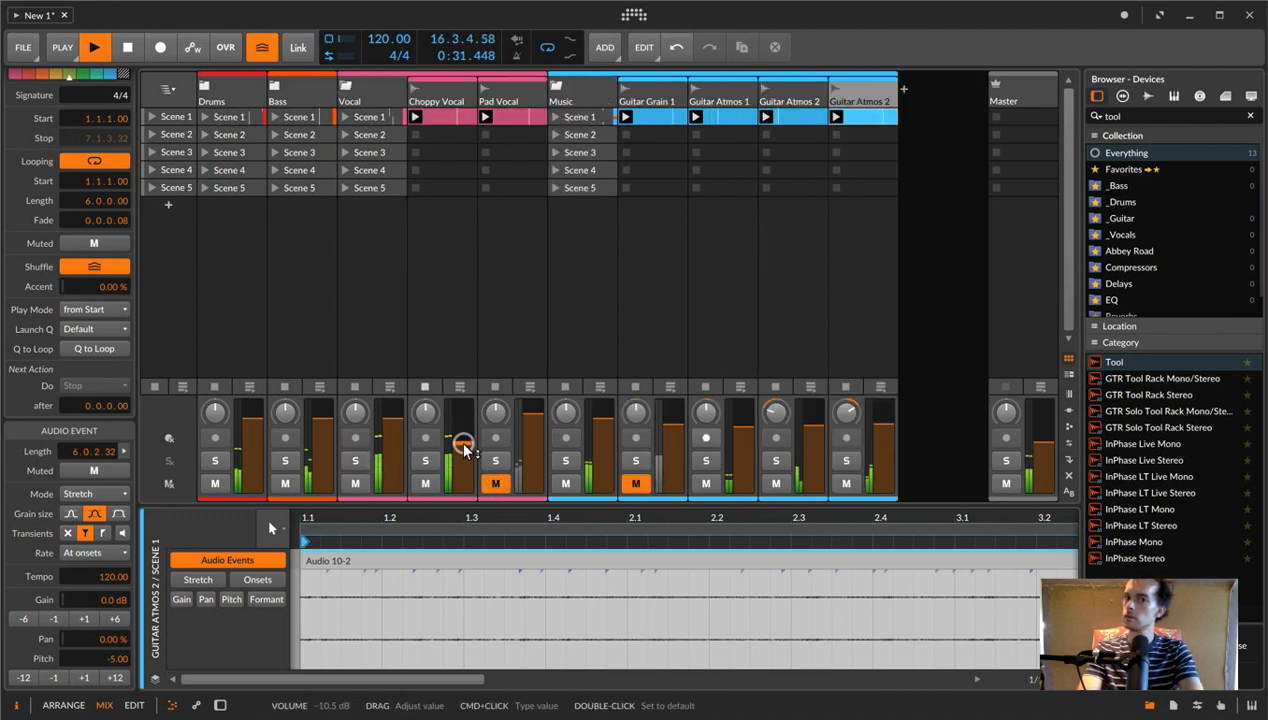
# - Unmute the Guitar Grain 1 and Pad Vocal tracks and adjust Guitar Grain 1's volume
pyautogui.click(635, 483)
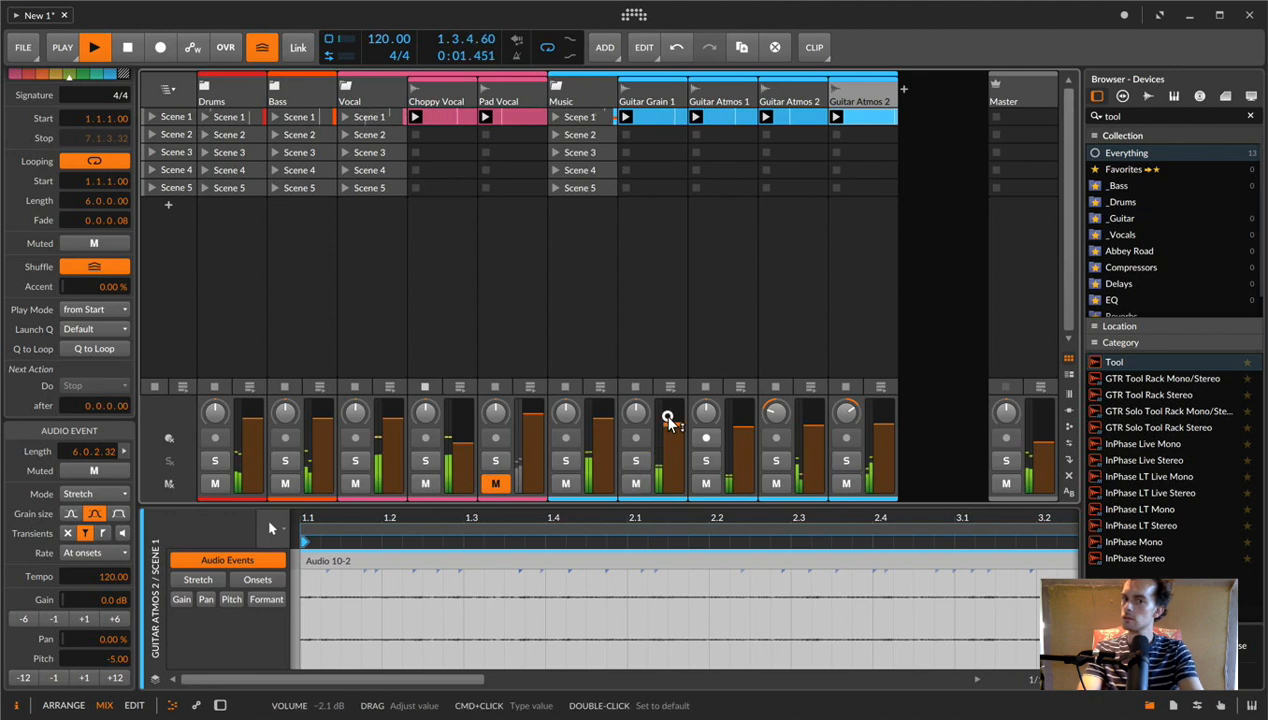
pyautogui.moveTo(667, 421); pyautogui.dragTo(667, 415)
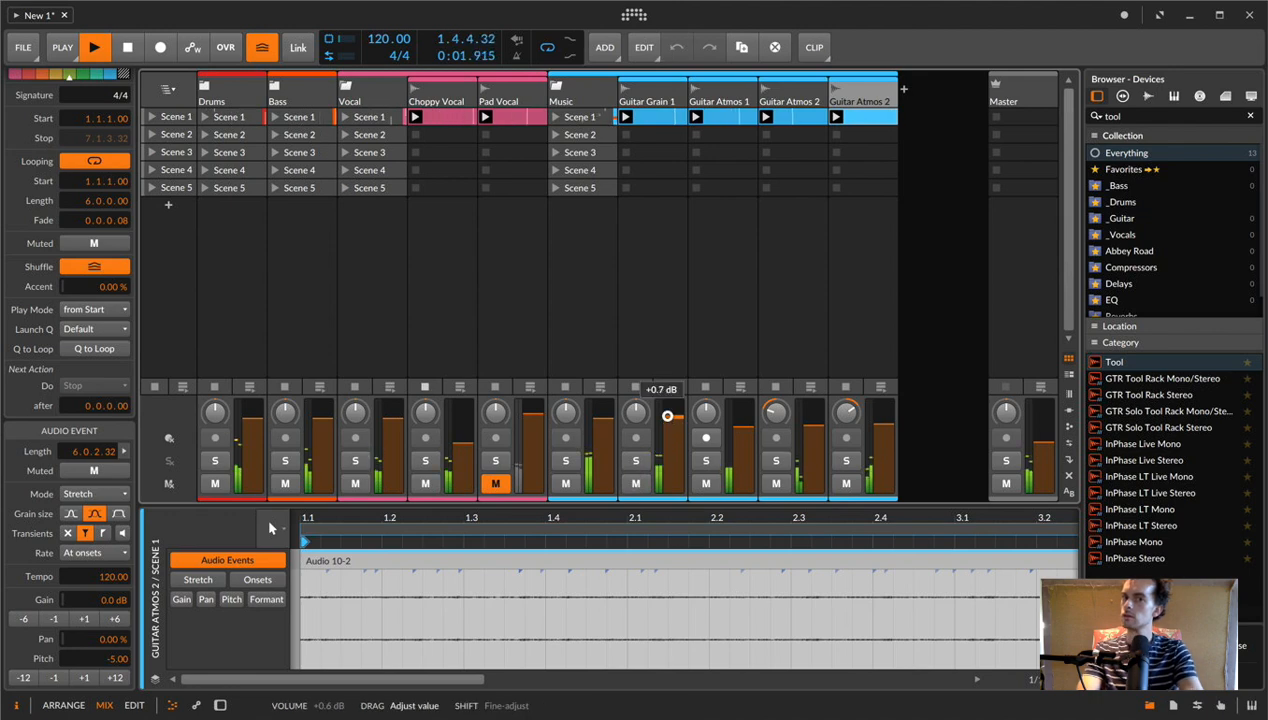
pyautogui.click(493, 485)
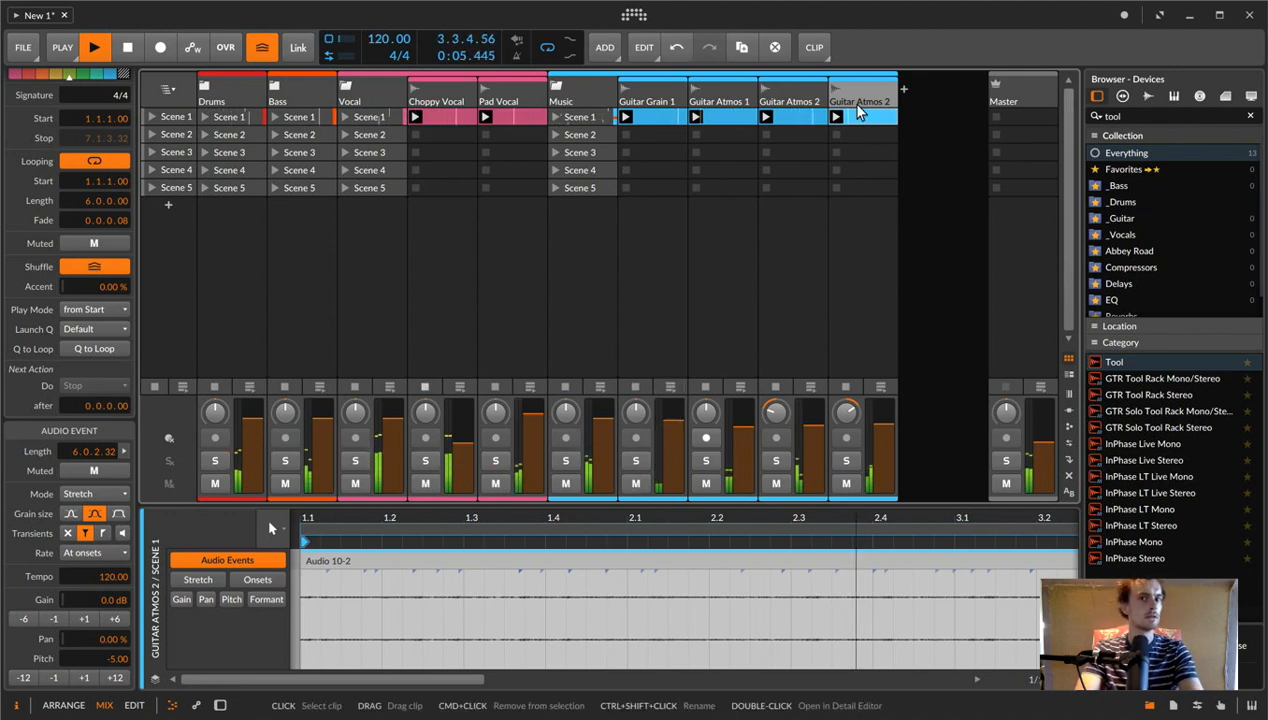
# - Delete the duplicated Guitar Atmos 2 track and reset the original Guitar Atmos 2 panning to centre
pyautogui.click(856, 104)
pyautogui.press('Delete')
pyautogui.doubleClick(776, 412)
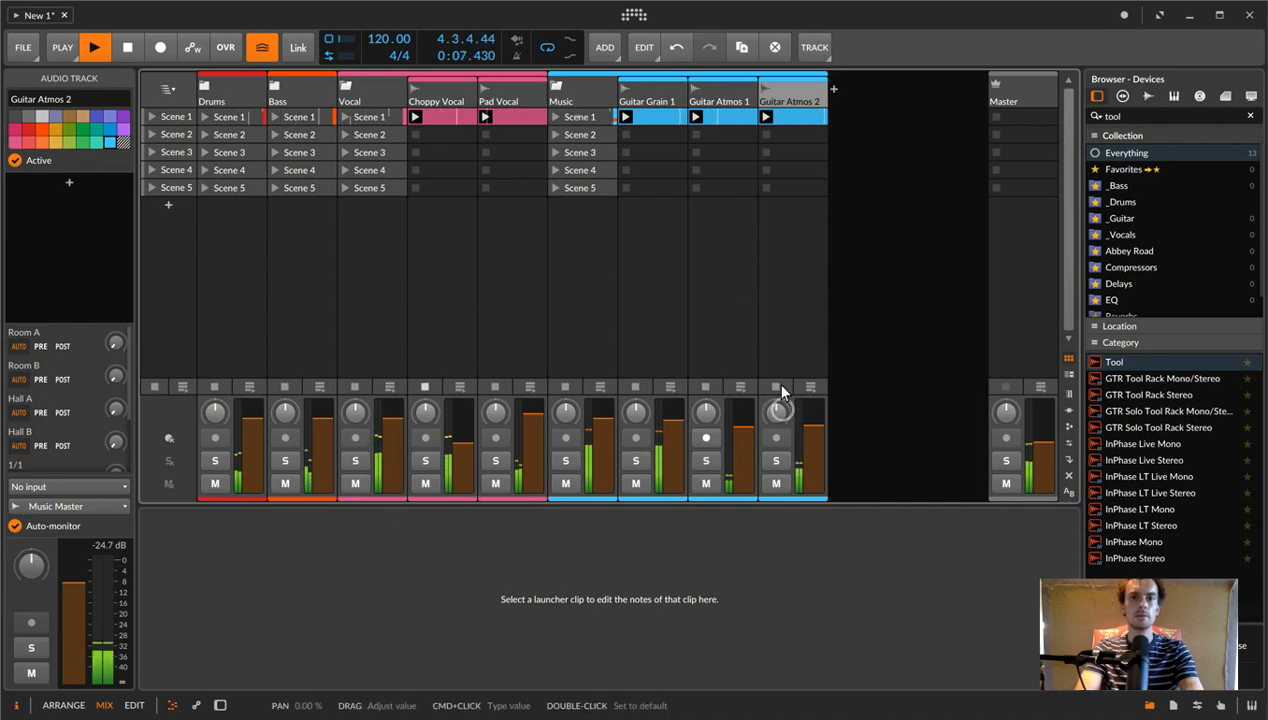
# - Insert a Delay-2 device on the Guitar Grain 1 track and raise its mix
pyautogui.click(720, 102)
pyautogui.doubleClick(654, 100)
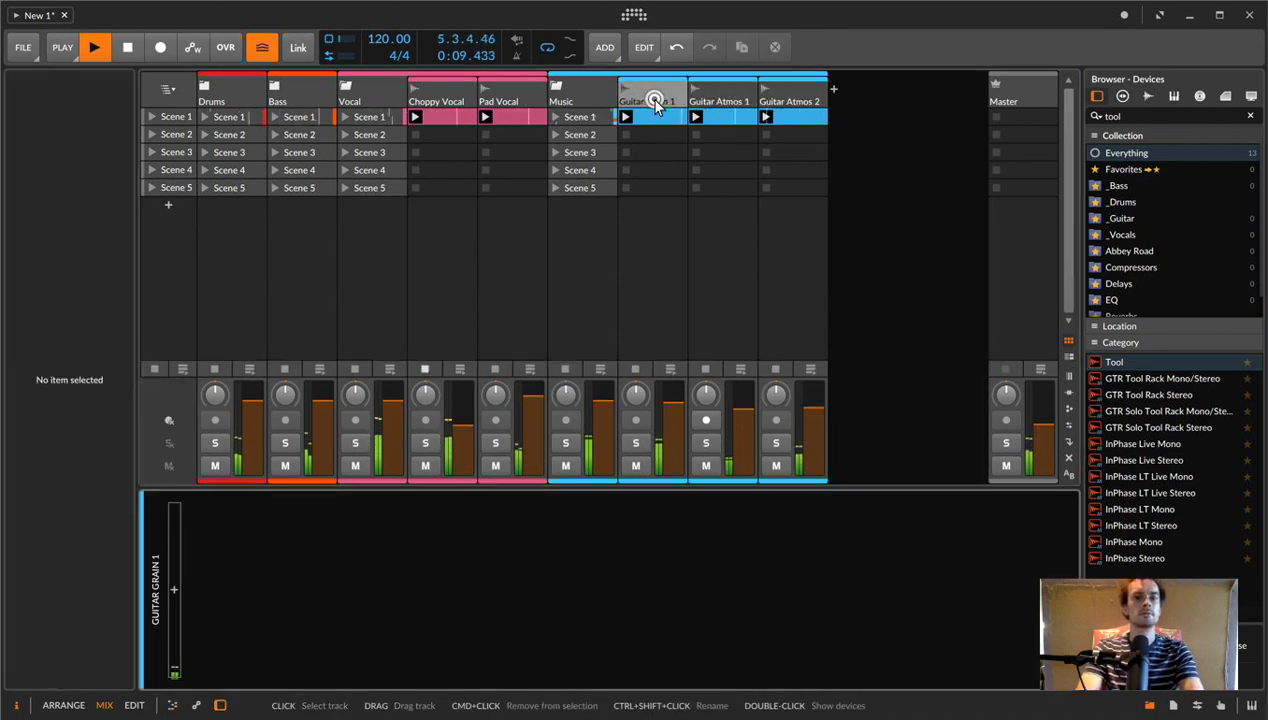
pyautogui.click(174, 590)
pyautogui.write('de')
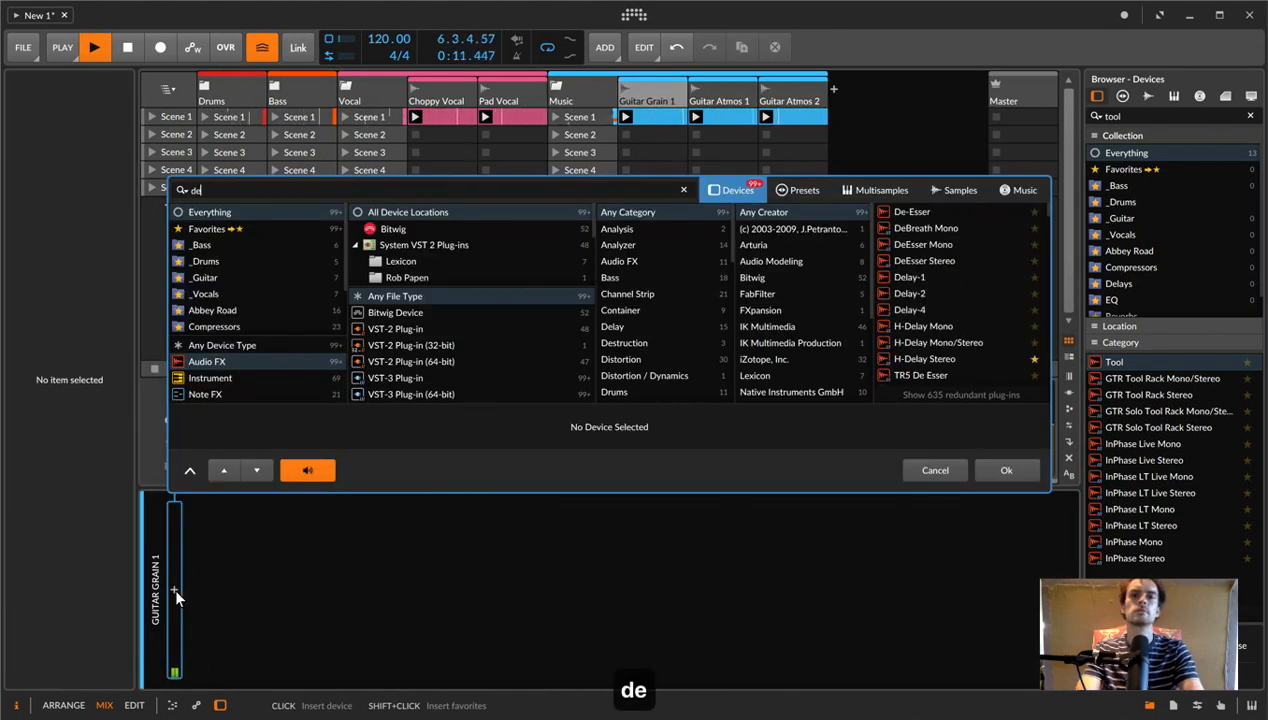
pyautogui.press('Down')
pyautogui.press('Down')
pyautogui.press('Down')
pyautogui.press('Down')
pyautogui.press('Down')
pyautogui.press('Down')
pyautogui.press('Return')
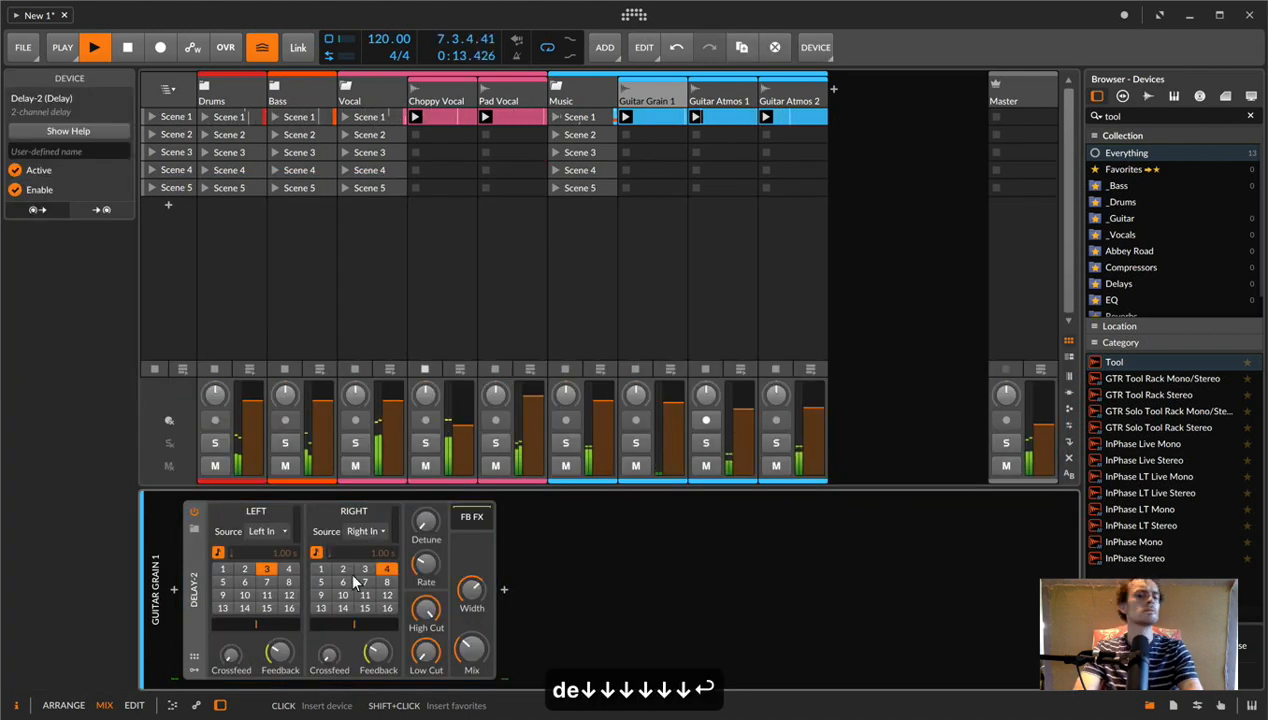
pyautogui.press('q')
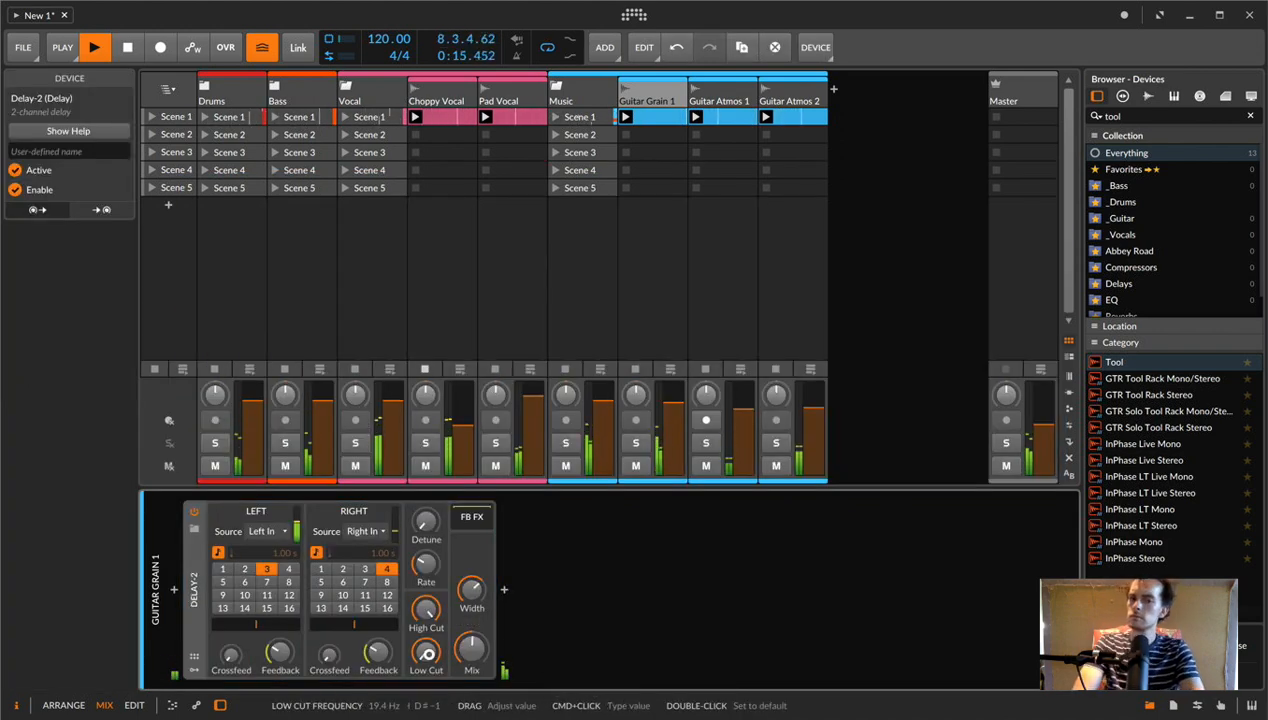
# - Try ValhallaFreqEcho after the delay with 85.2 % mix, 13.40 ms delay, -417.71 Hz shift and 77.60 % feedback, and remove it
pyautogui.click(505, 590)
pyautogui.write('valhall')
pyautogui.press('Down')
pyautogui.press('Return')
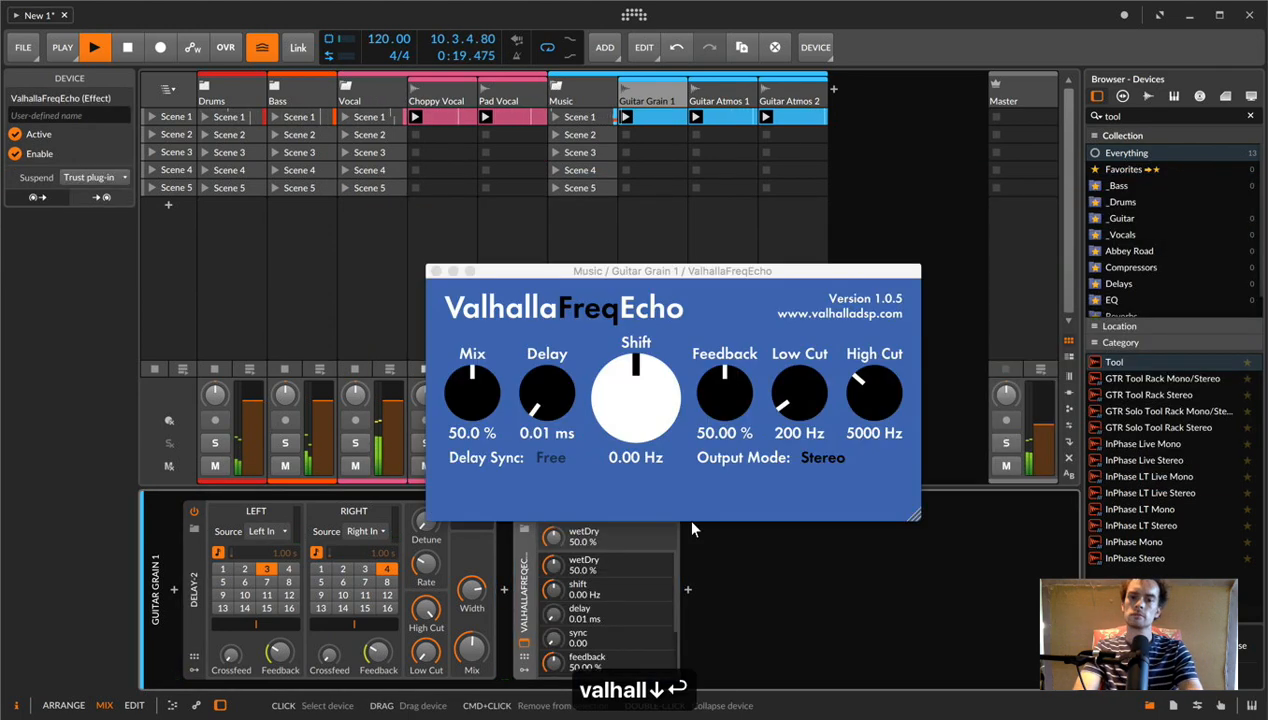
pyautogui.moveTo(609, 405); pyautogui.dragTo(547, 283)
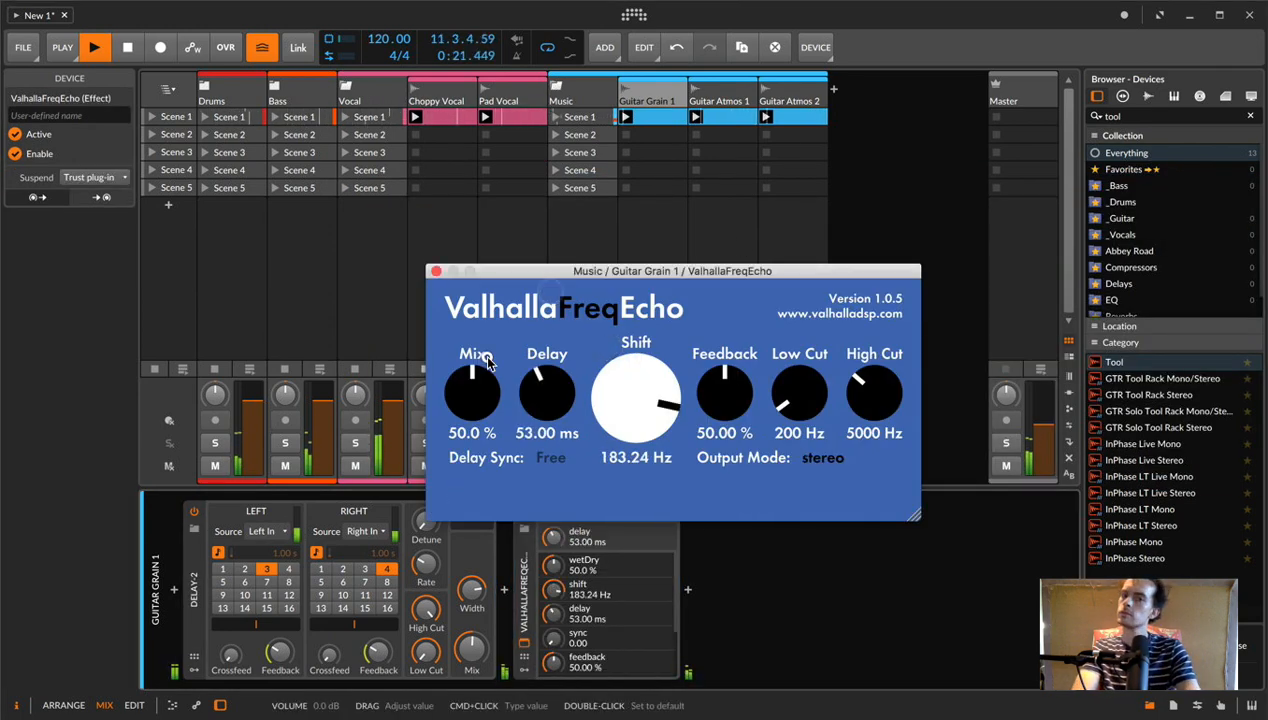
pyautogui.moveTo(486, 357); pyautogui.dragTo(486, 296)
pyautogui.moveTo(555, 396); pyautogui.dragTo(555, 428)
pyautogui.moveTo(644, 420); pyautogui.dragTo(648, 598)
pyautogui.moveTo(724, 395); pyautogui.dragTo(713, 335)
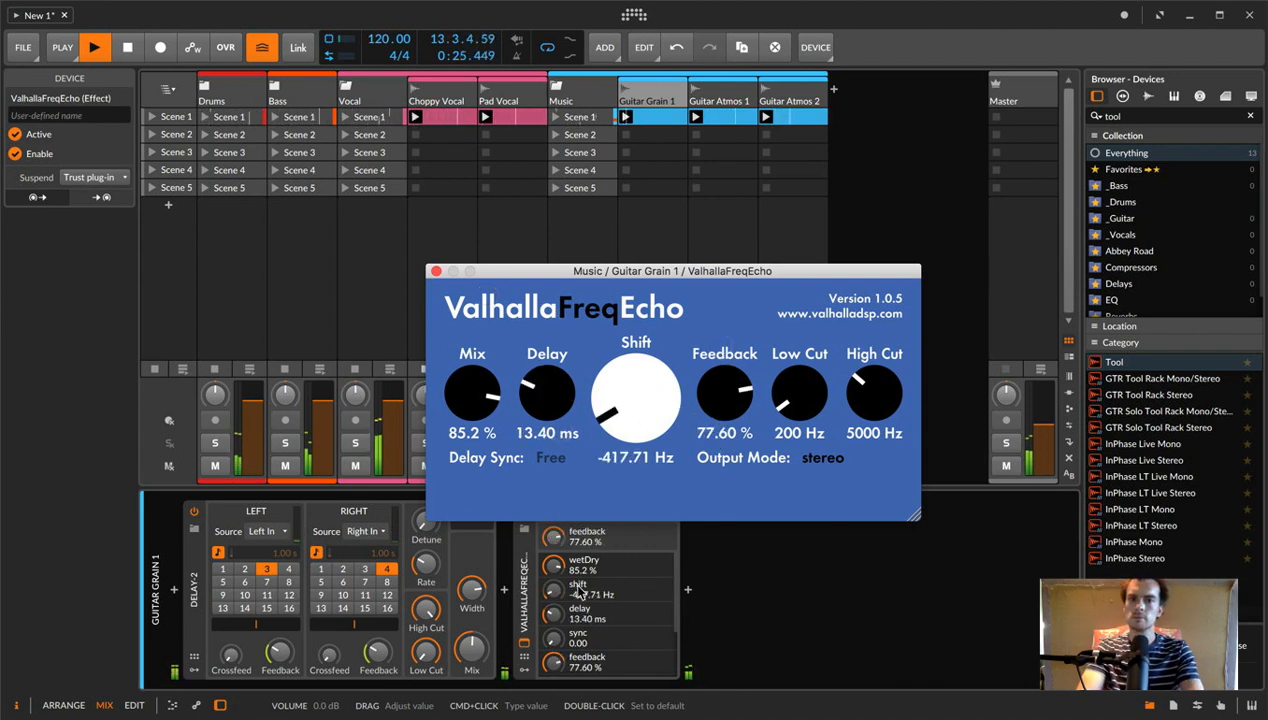
pyautogui.click(434, 271)
pyautogui.press('BackSpace')
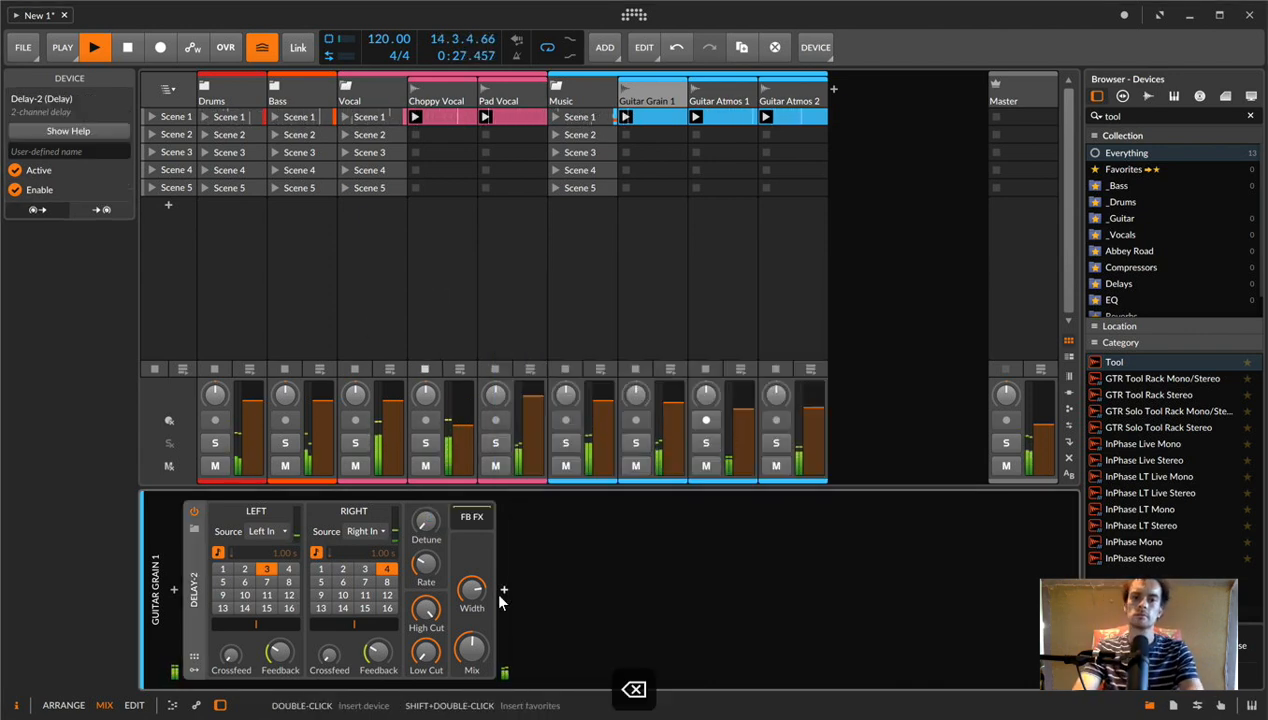
# - Insert ValhallaShimmer after Delay-2 on Guitar Grain 1 with mix 0.68, size 0.82 and feedback 0.22
pyautogui.click(500, 597)
pyautogui.write('shimm')
pyautogui.press('Down')
pyautogui.press('Return')
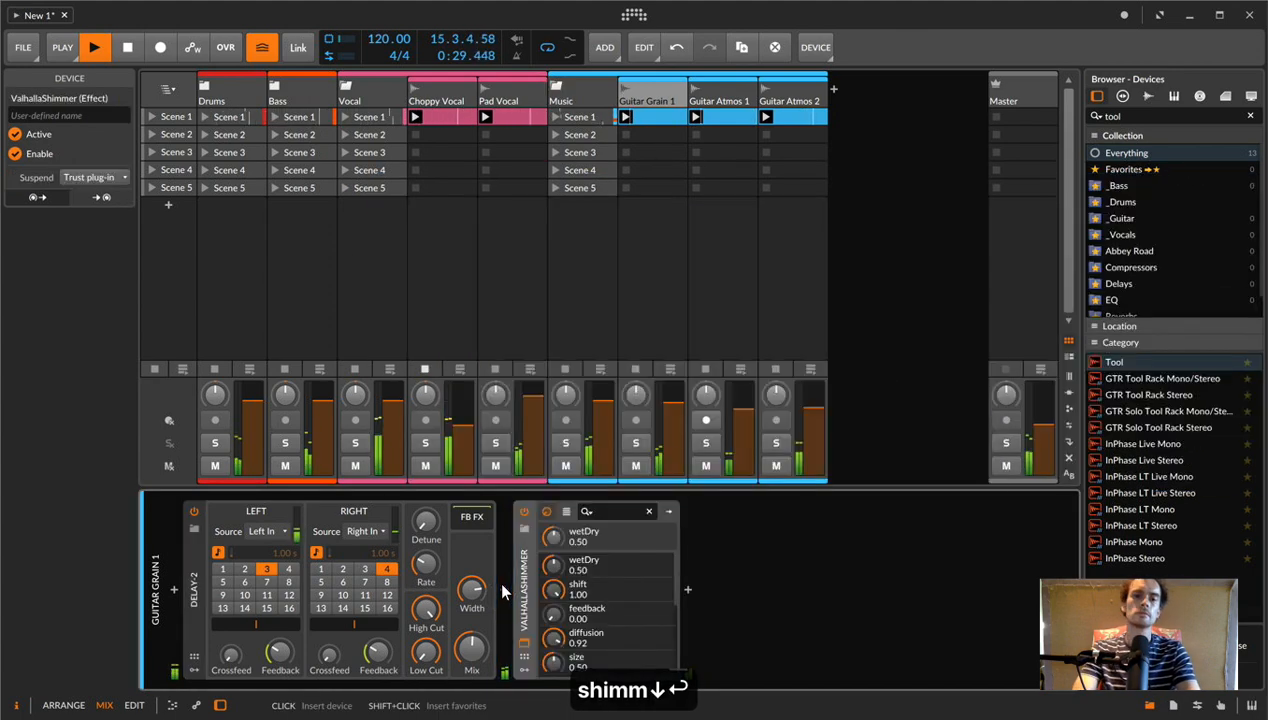
pyautogui.moveTo(402, 384); pyautogui.dragTo(391, 348)
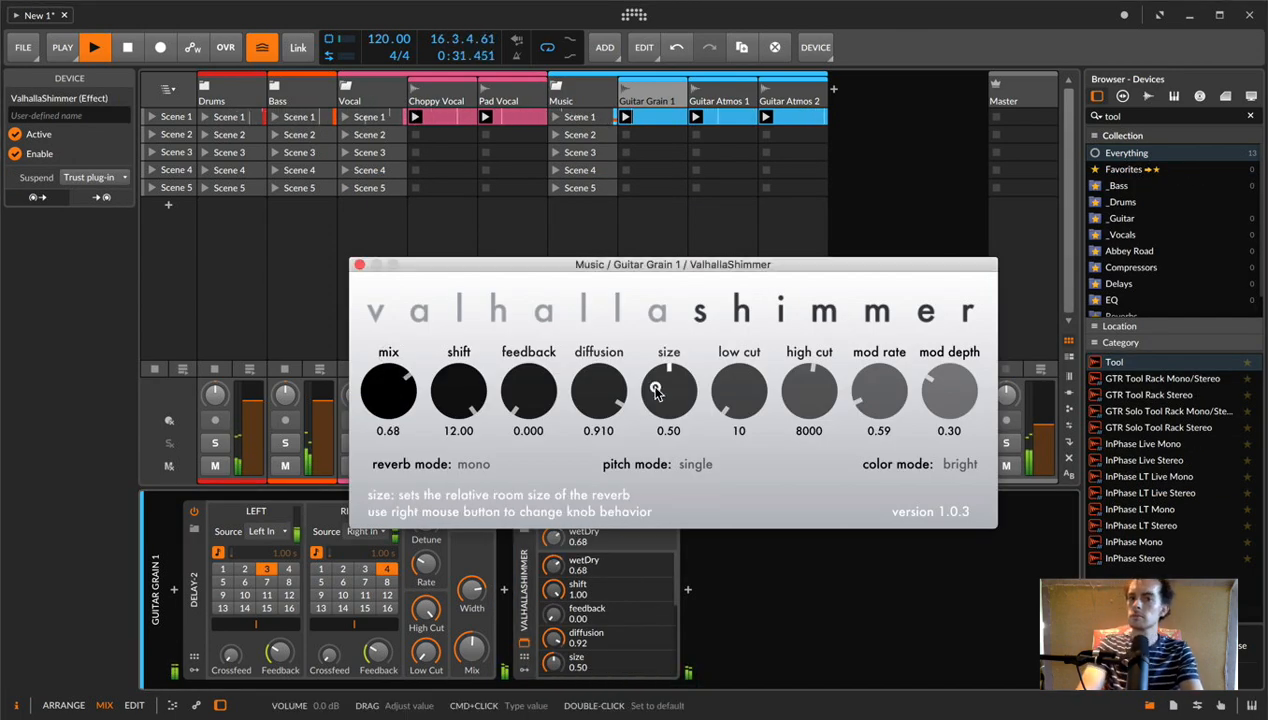
pyautogui.moveTo(656, 387); pyautogui.dragTo(643, 317)
pyautogui.moveTo(528, 388); pyautogui.dragTo(530, 342)
pyautogui.click(358, 264)
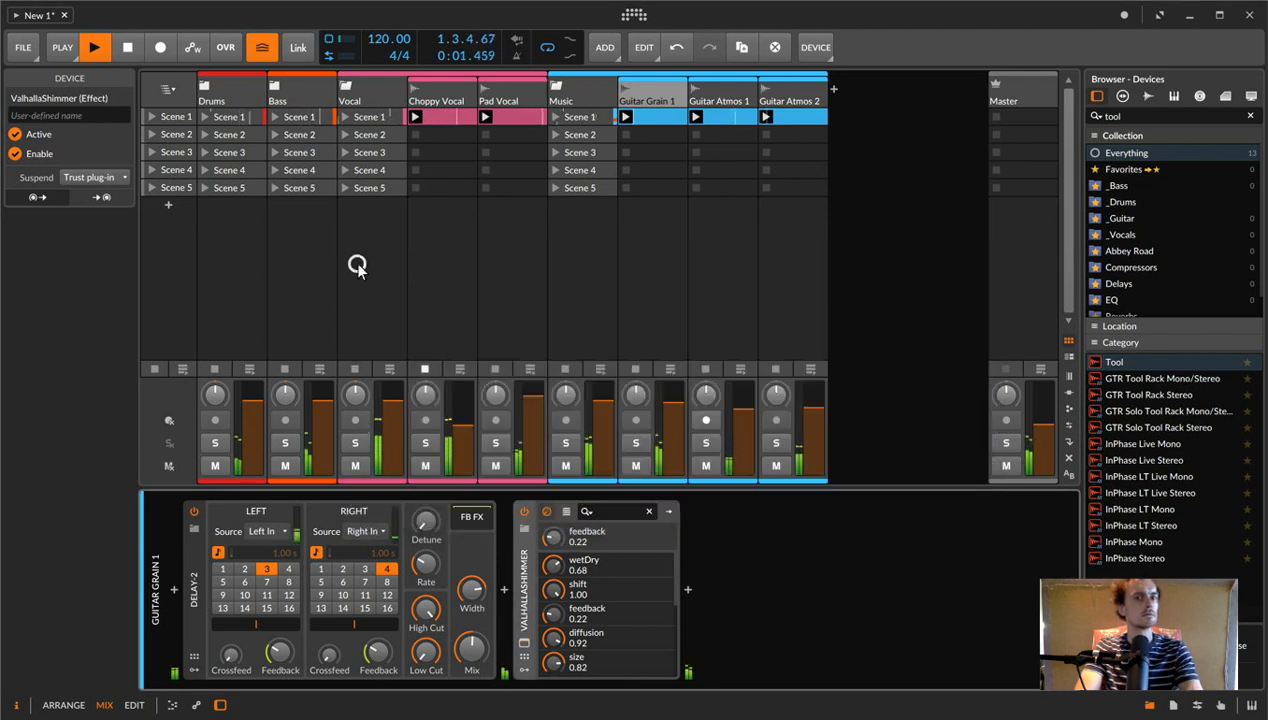
# - Lower the Choppy Vocal volume slightly and expand the Drums group
pyautogui.click(437, 102)
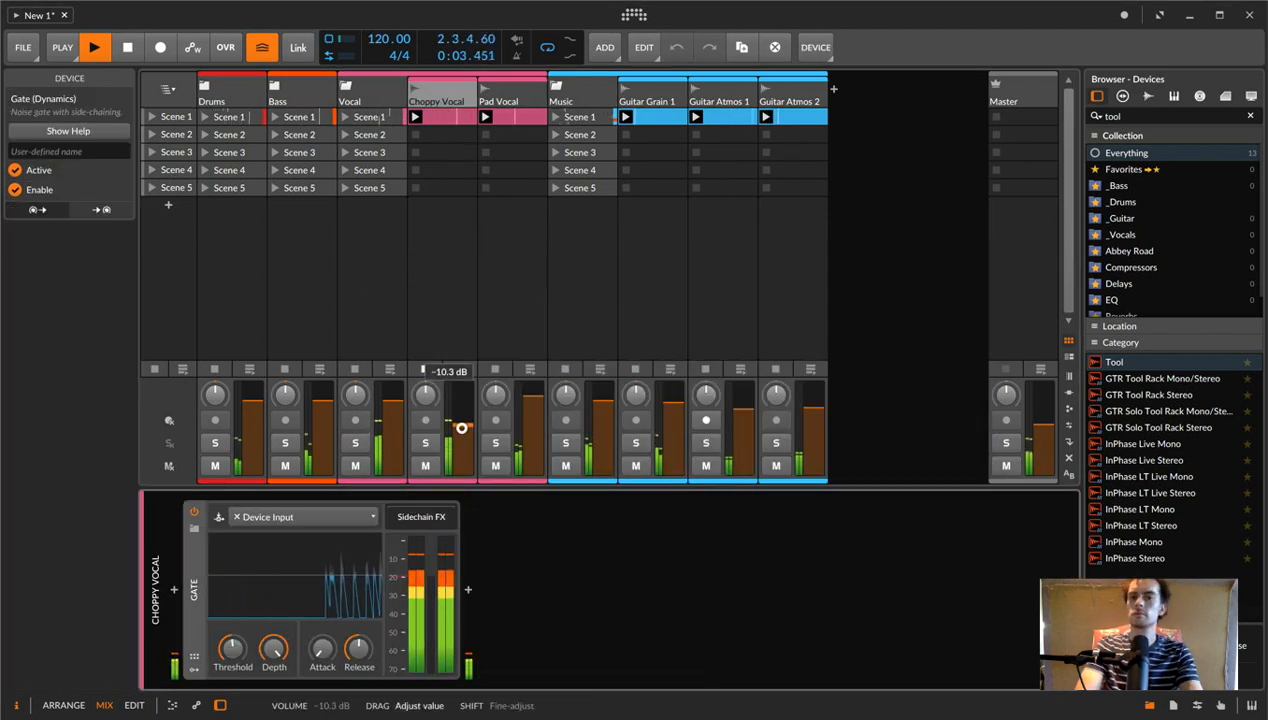
pyautogui.click(205, 86)
# - Add an instrument track after Hat in the Drums group and load the E-Clap device on it
pyautogui.click(368, 87)
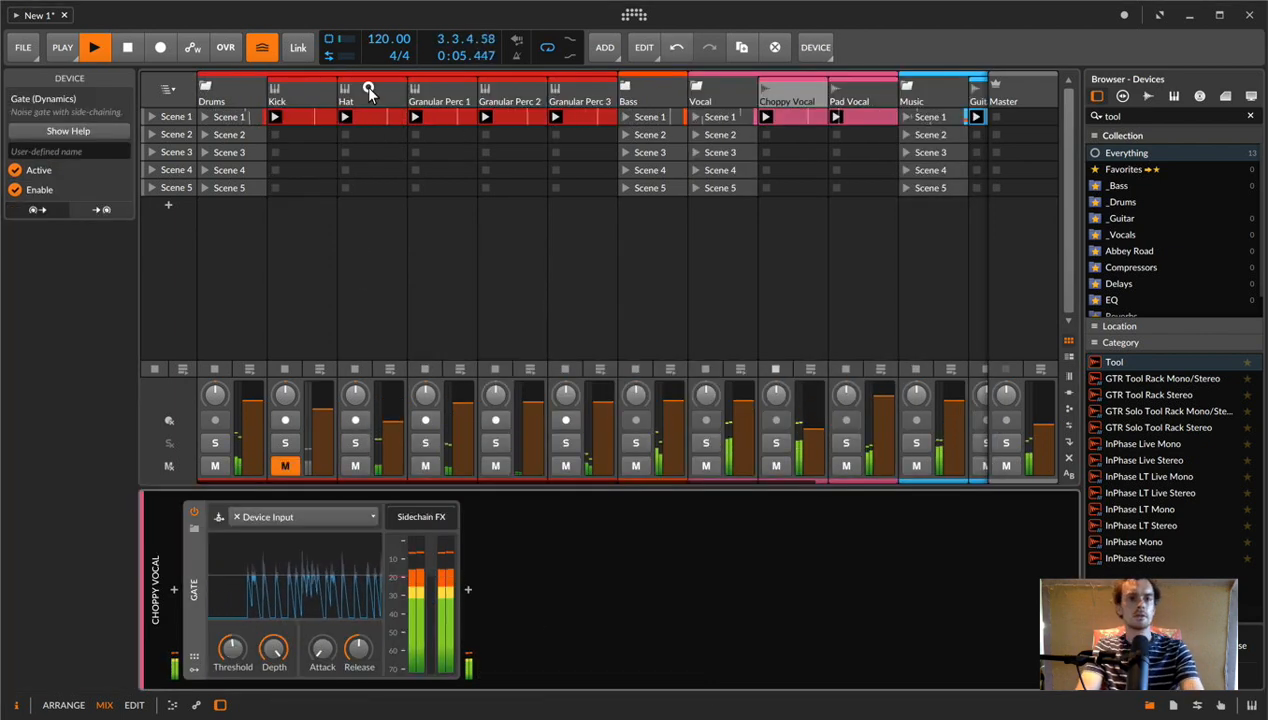
pyautogui.press('shift+super+t')
pyautogui.click(173, 589)
pyautogui.write('clap')
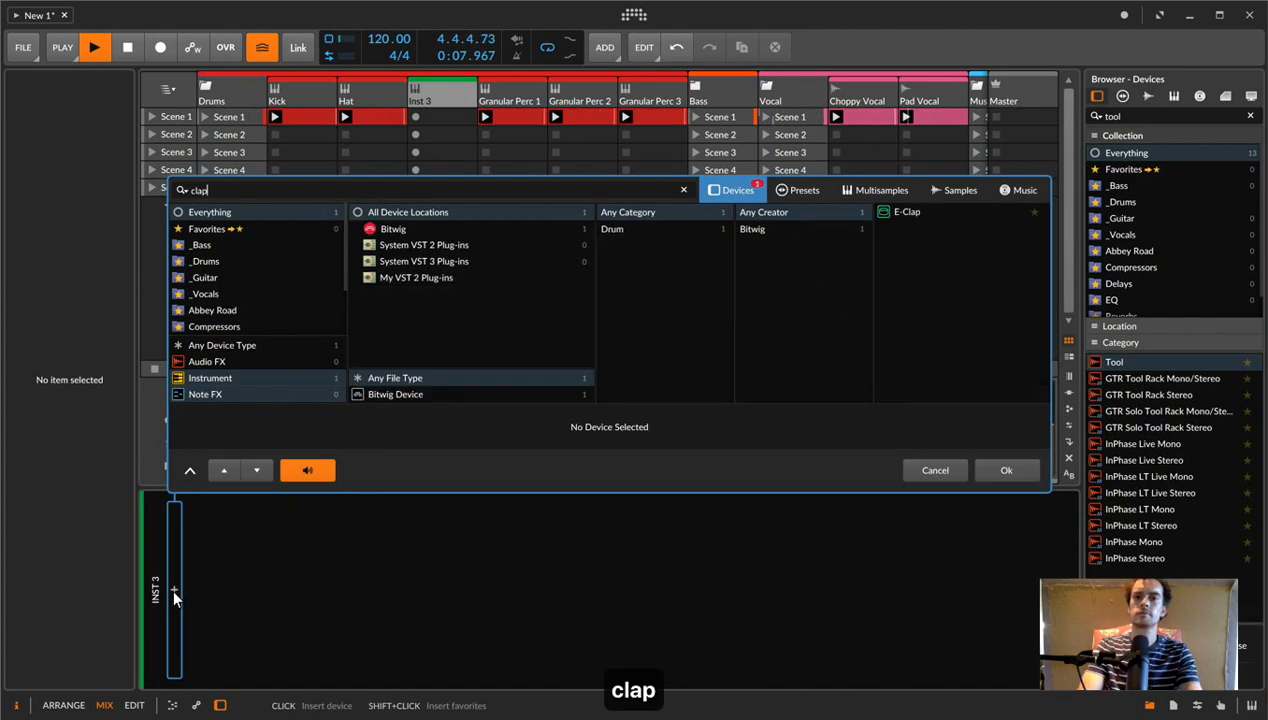
pyautogui.doubleClick(907, 211)
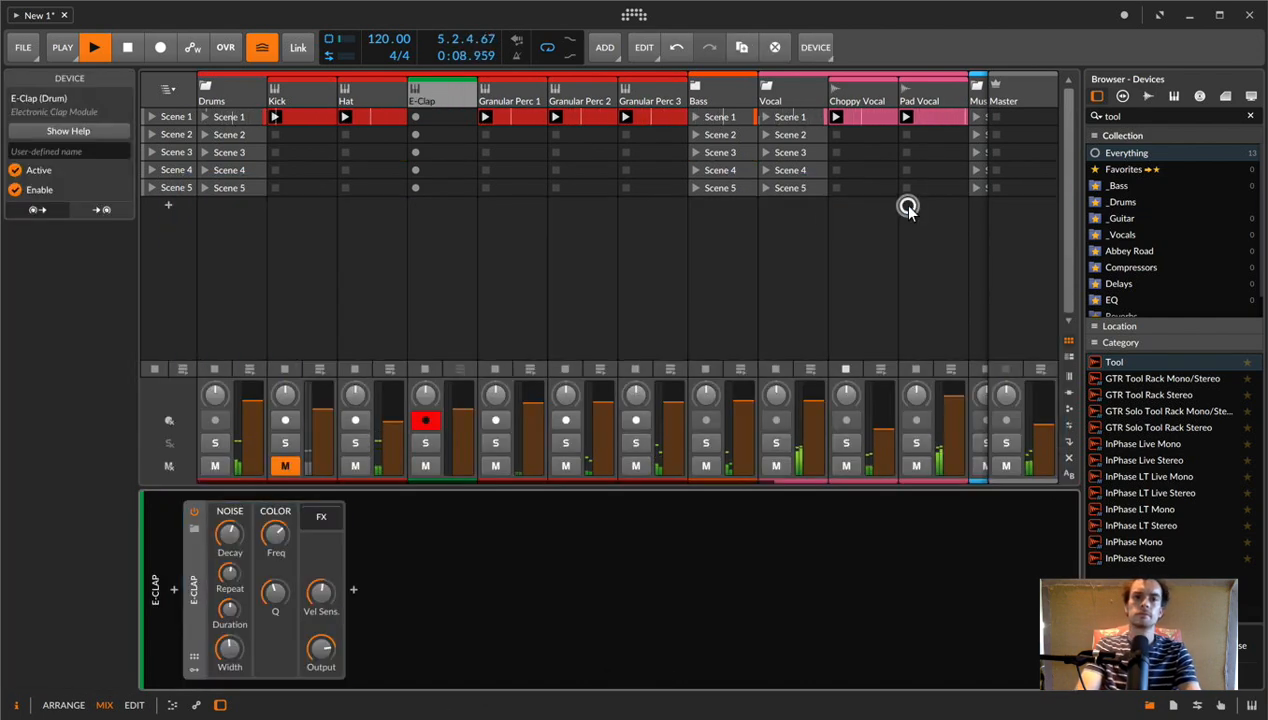
# - Create an E-Clap clip in Scene 1 with B1 notes at beats 1.2 and 1.4, and launch it
pyautogui.click(432, 115)
pyautogui.doubleClick(442, 119)
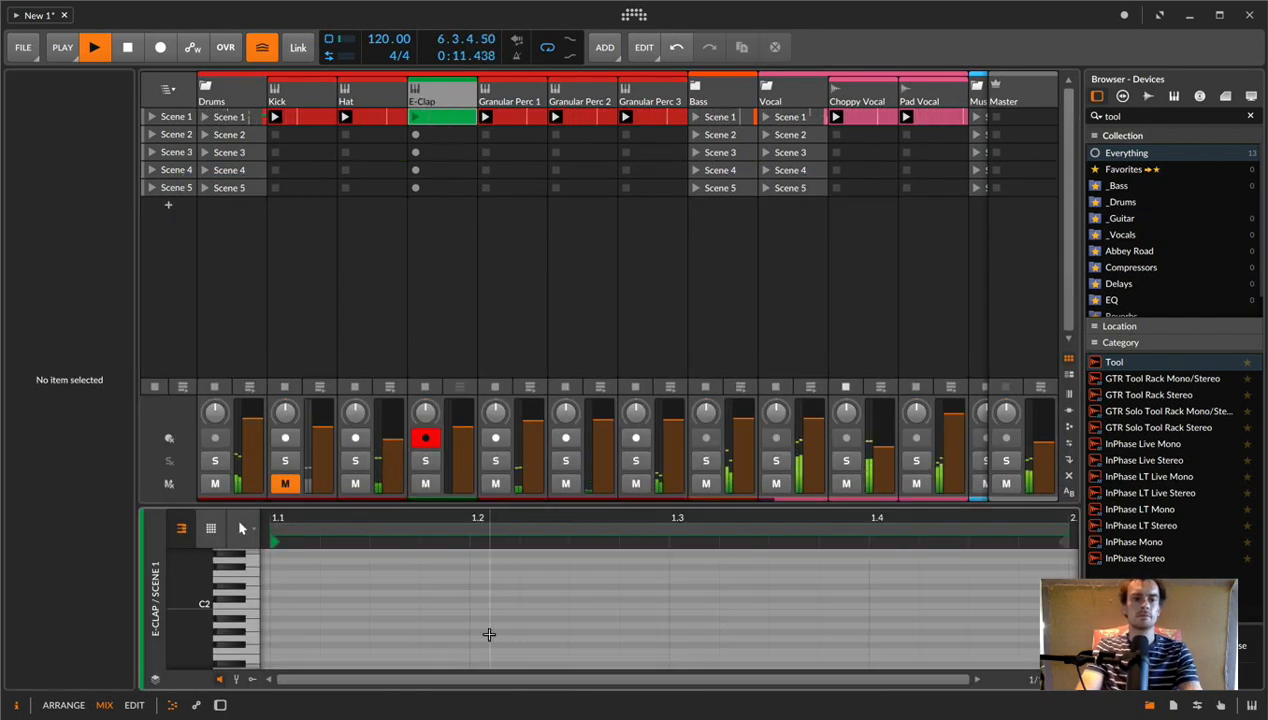
pyautogui.doubleClick(487, 611)
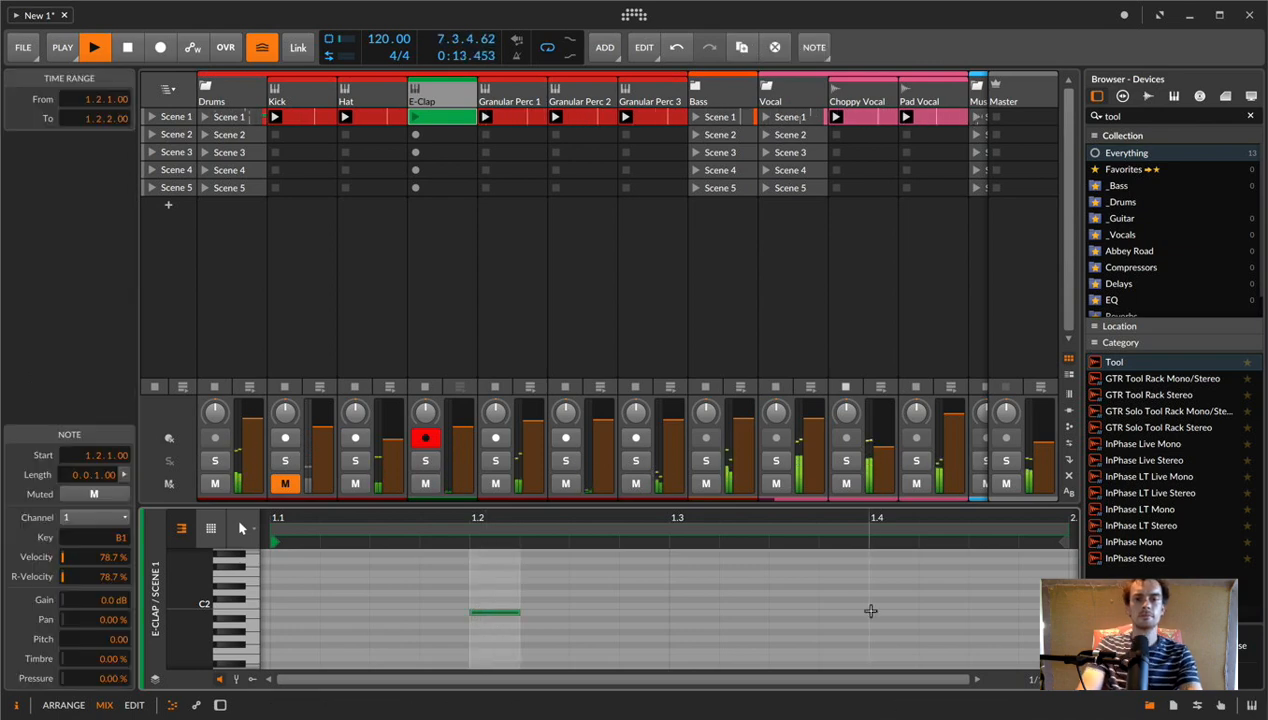
pyautogui.doubleClick(891, 610)
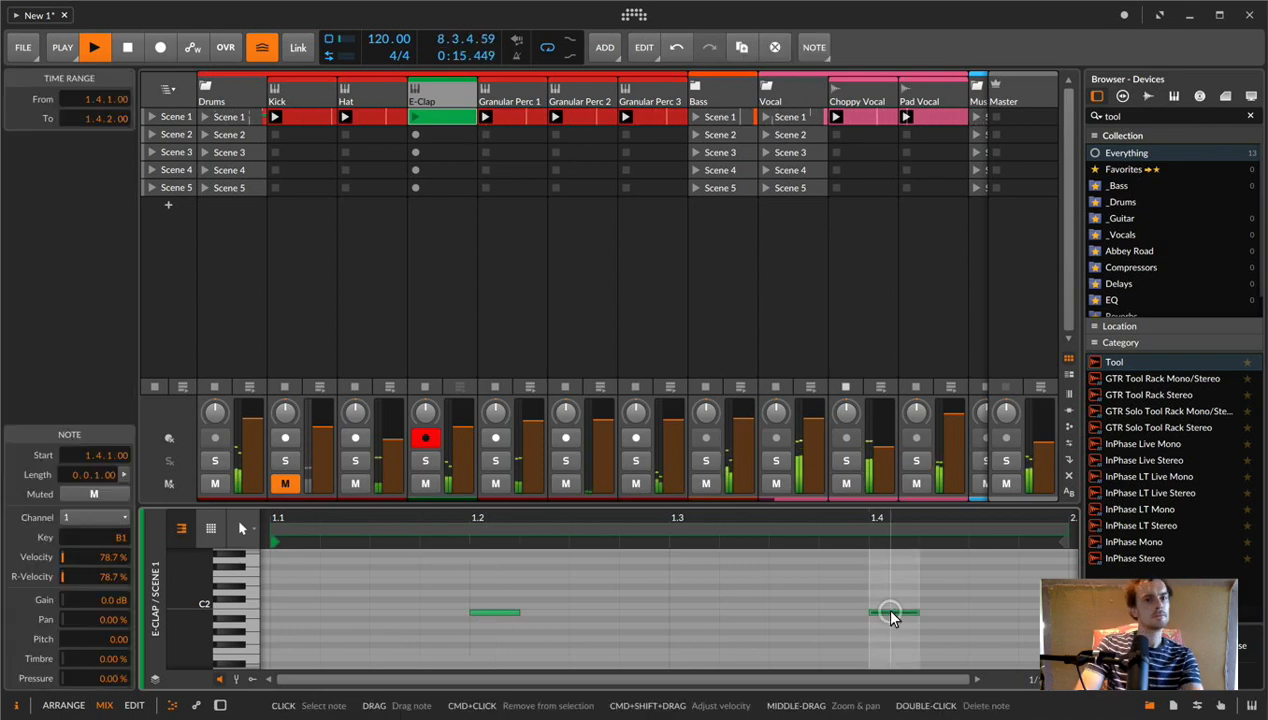
pyautogui.click(418, 120)
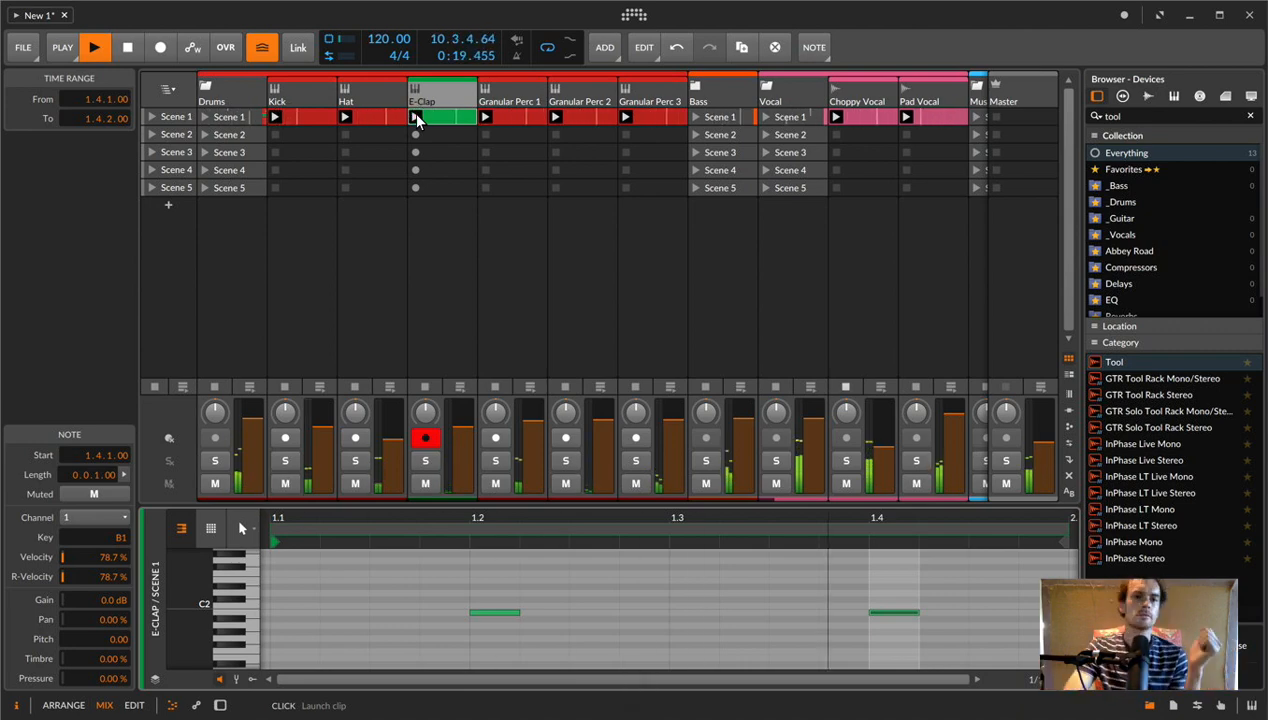
# - Replace the E-Clap track with a new empty instrument track after Hat
pyautogui.click(429, 101)
pyautogui.press('BackSpace')
pyautogui.click(365, 88)
pyautogui.press('super+shift+t')
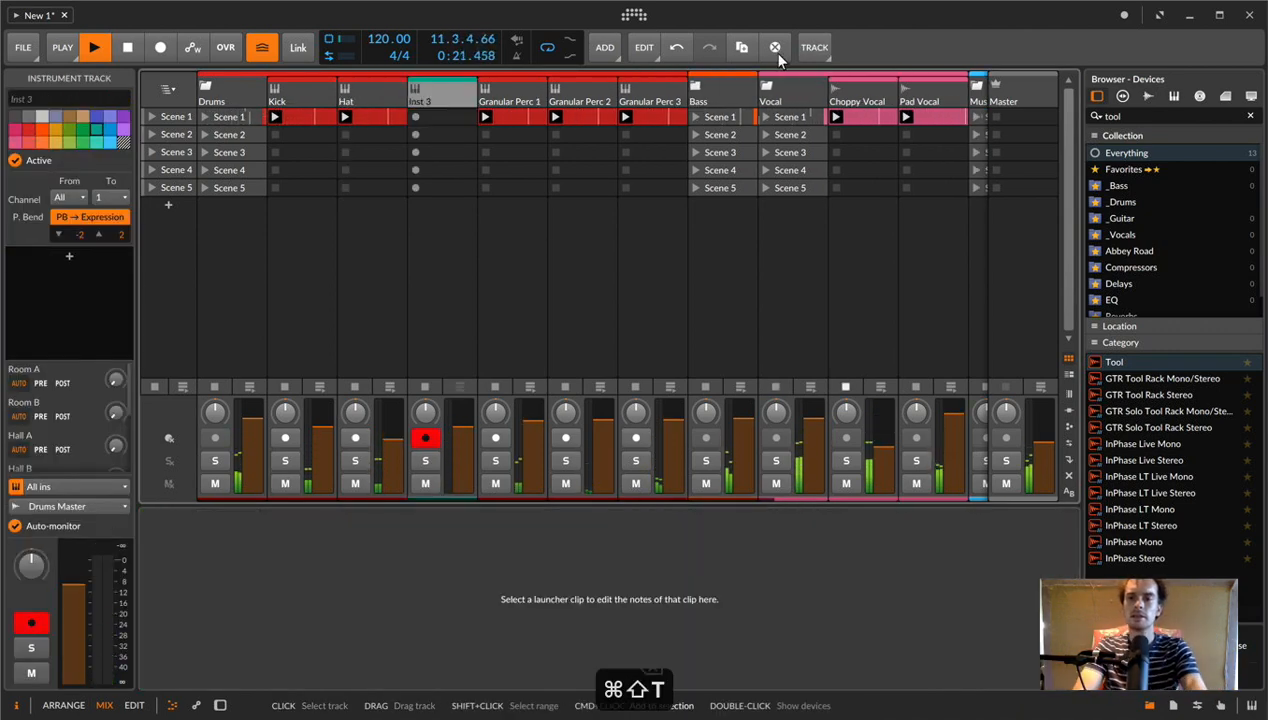
# - Search the sample library for "clap", preview Zenhise P80SC01 029.wav, and delete the empty instrument track
pyautogui.click(1140, 95)
pyautogui.click(1141, 115)
pyautogui.press('super+a')
pyautogui.write('clap')
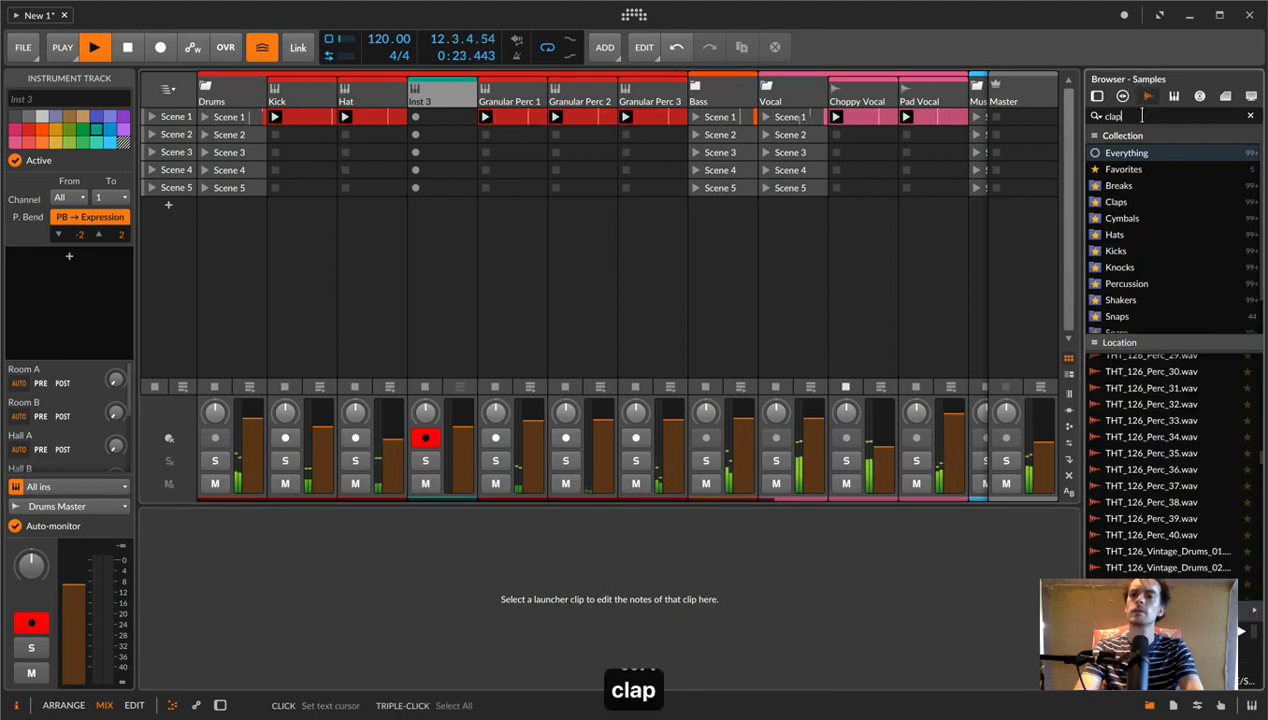
pyautogui.click(1160, 429)
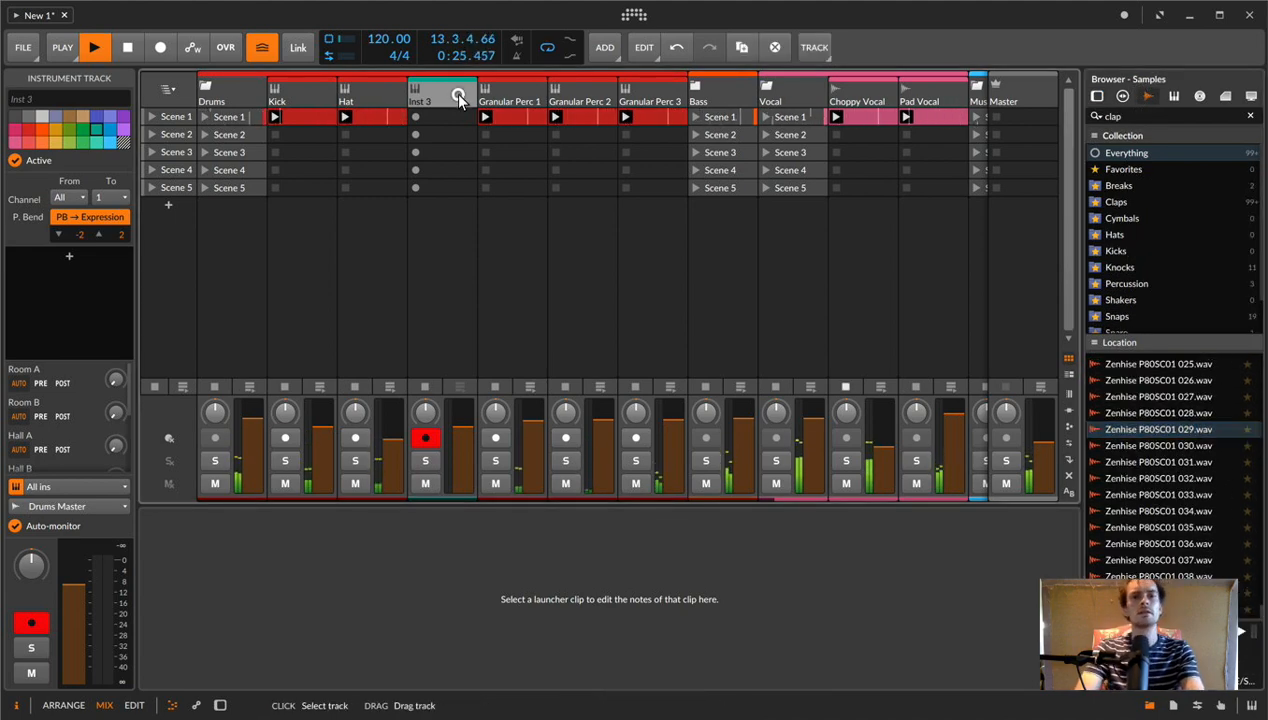
pyautogui.press('BackSpace')
# - Stop playback and collapse the Music, Vocal and Drums groups
pyautogui.hscroll(3, 610, 240)
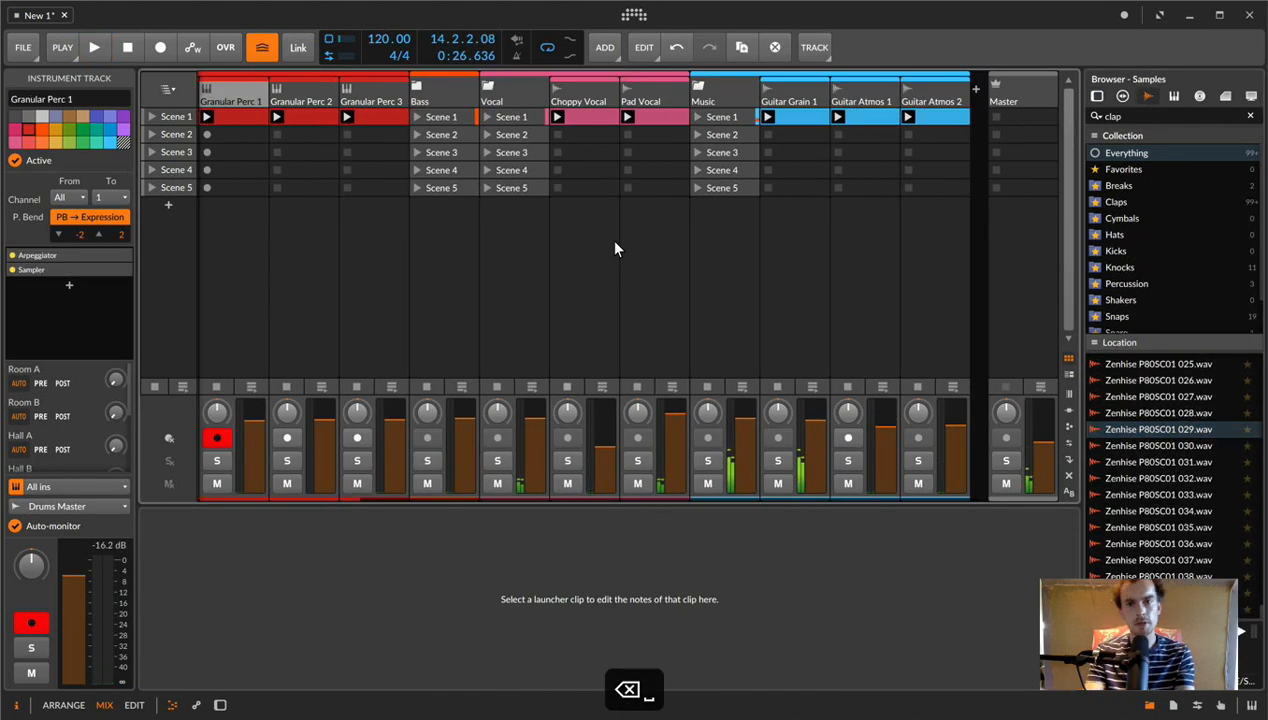
pyautogui.click(695, 86)
pyautogui.click(697, 83)
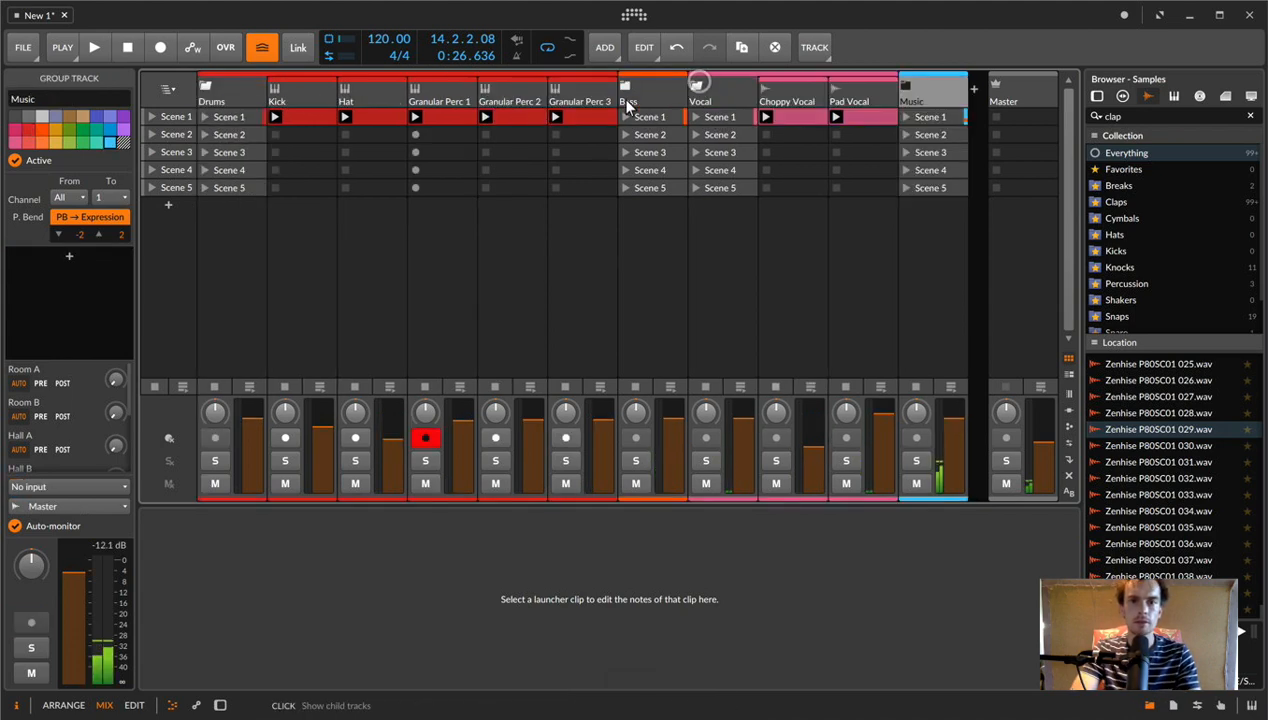
pyautogui.click(697, 86)
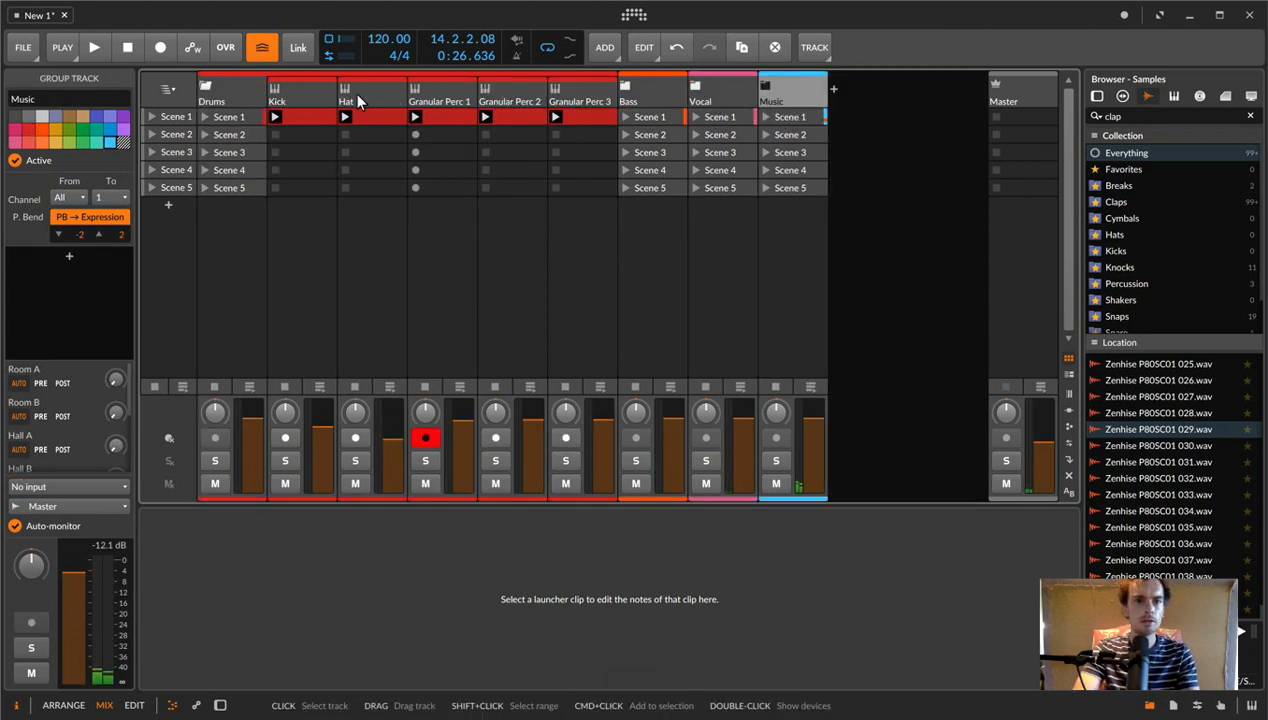
pyautogui.click(203, 87)
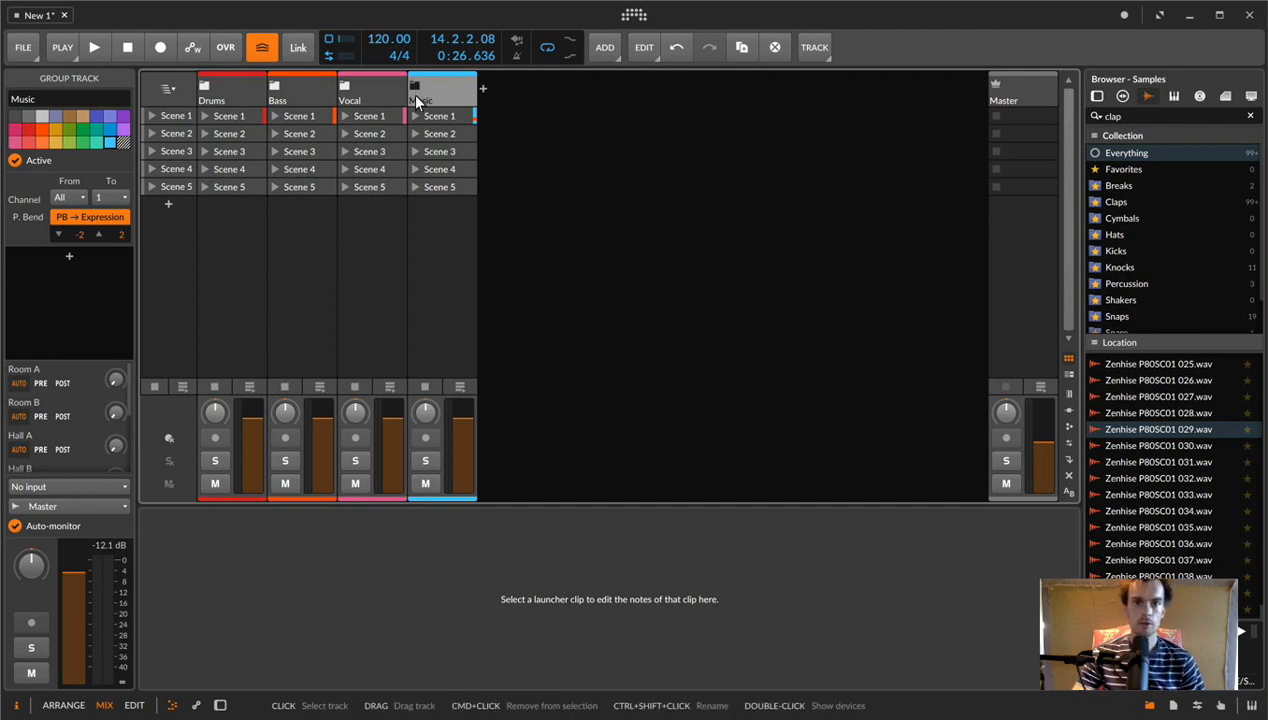
pyautogui.click(747, 1)
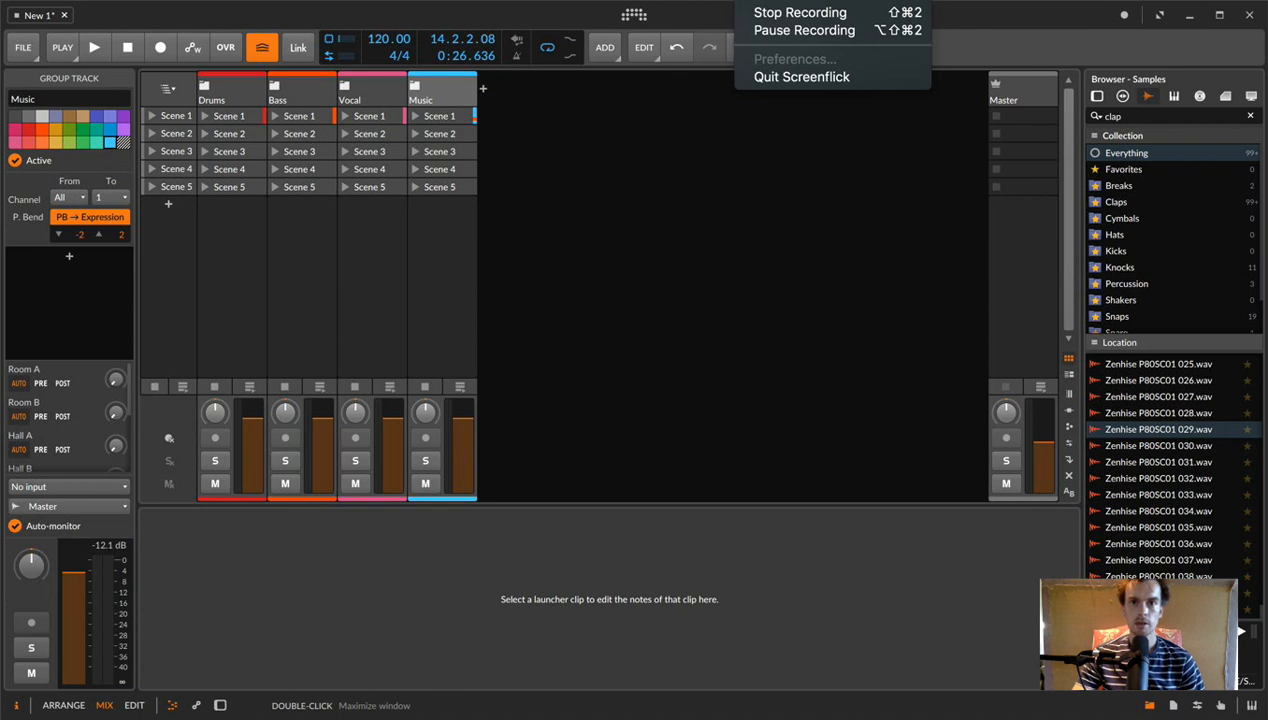
pyautogui.click(784, 3)
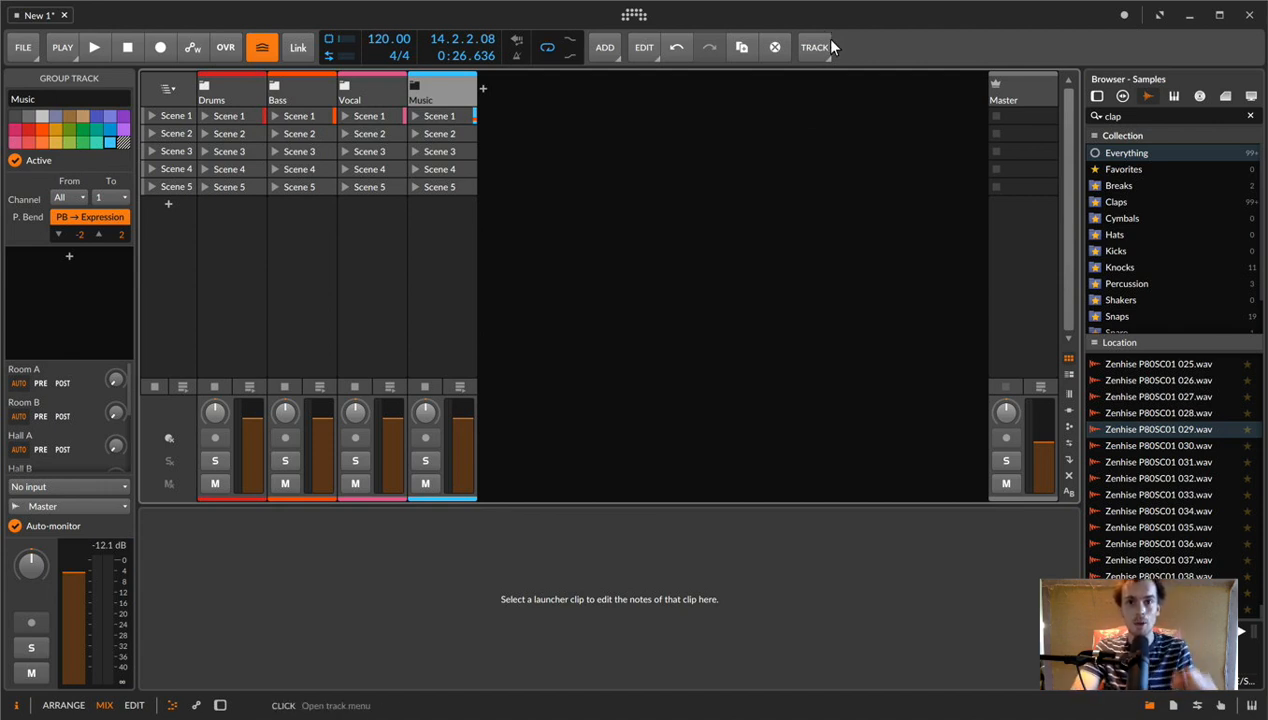
pyautogui.click(747, 1)
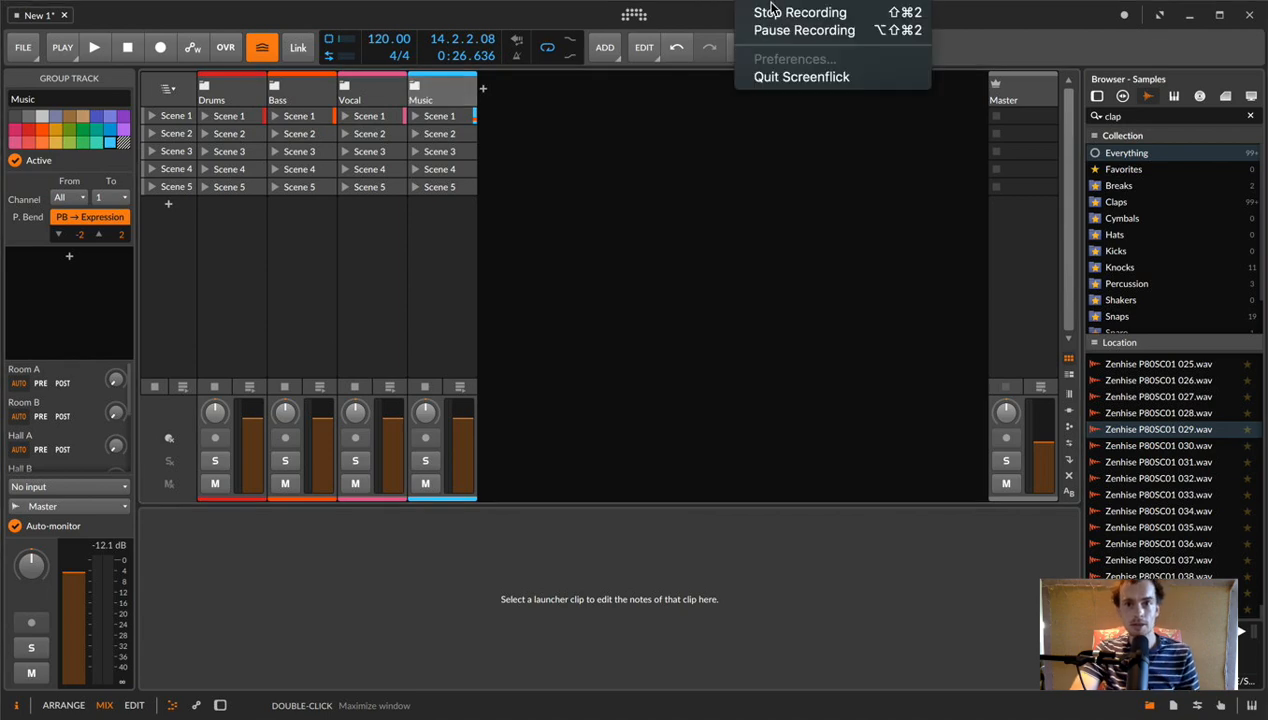